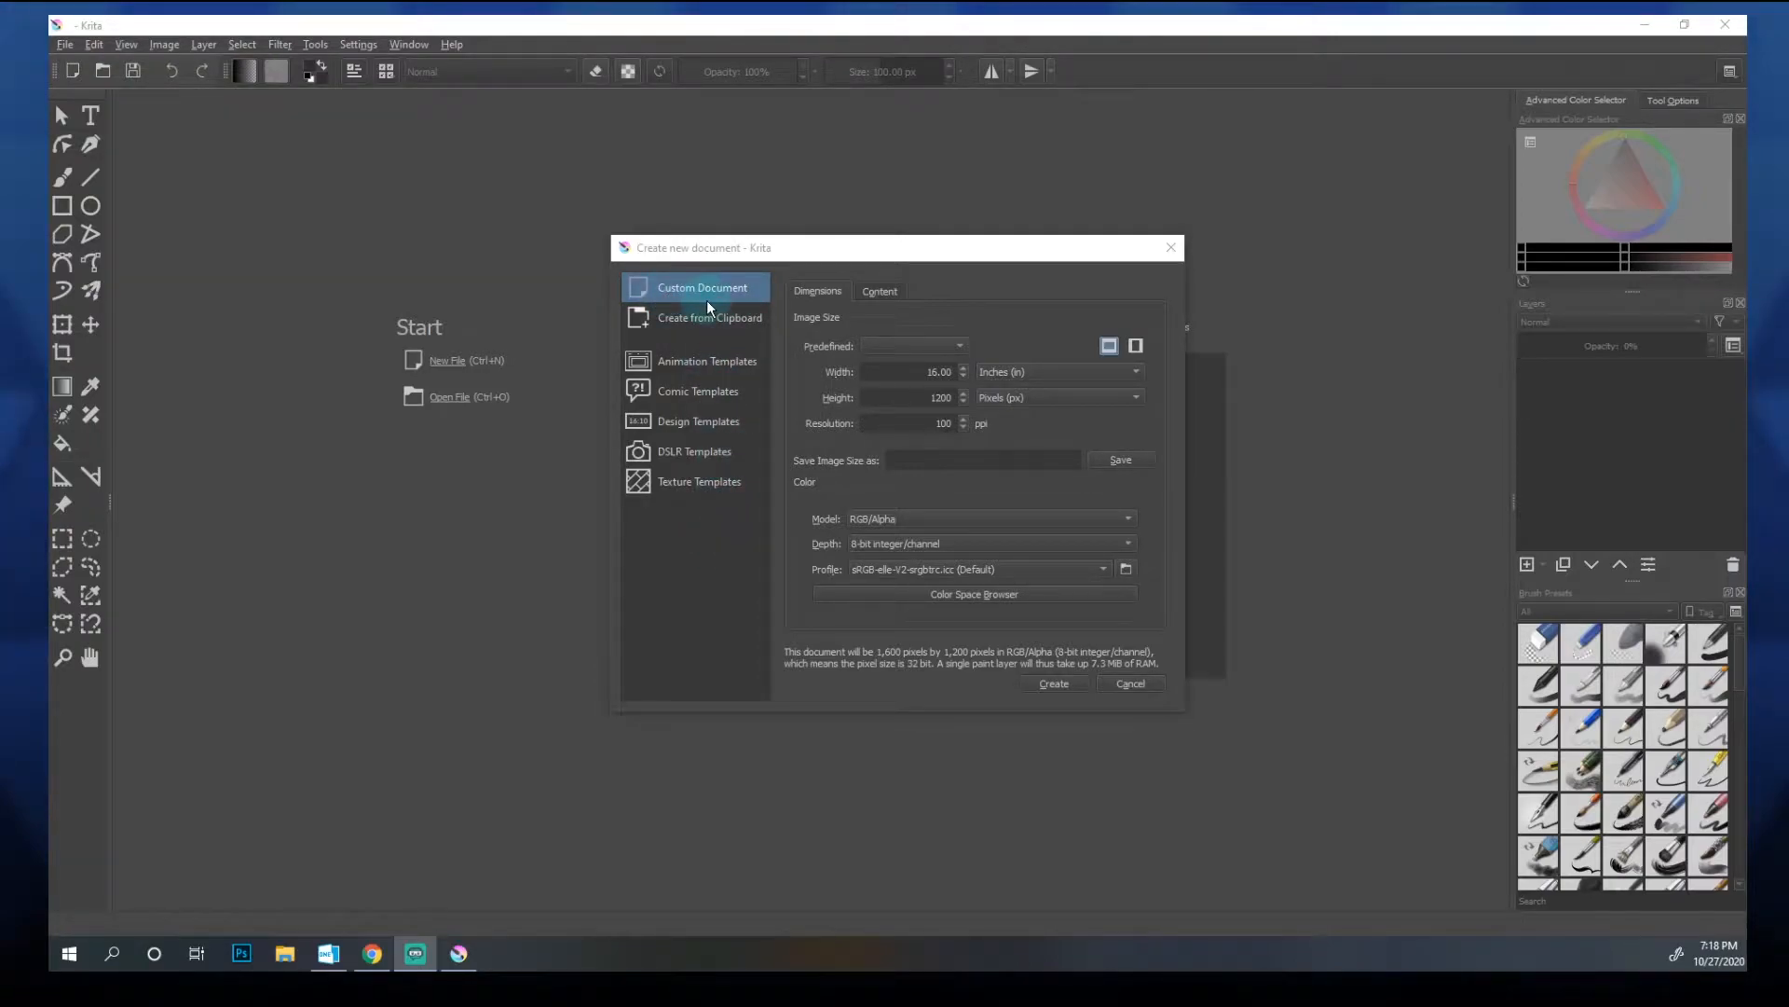
# Step: Create a new landscape document 11 inches wide and 8.5 inches high at 100 ppi
pyautogui.doubleClick(913, 376)
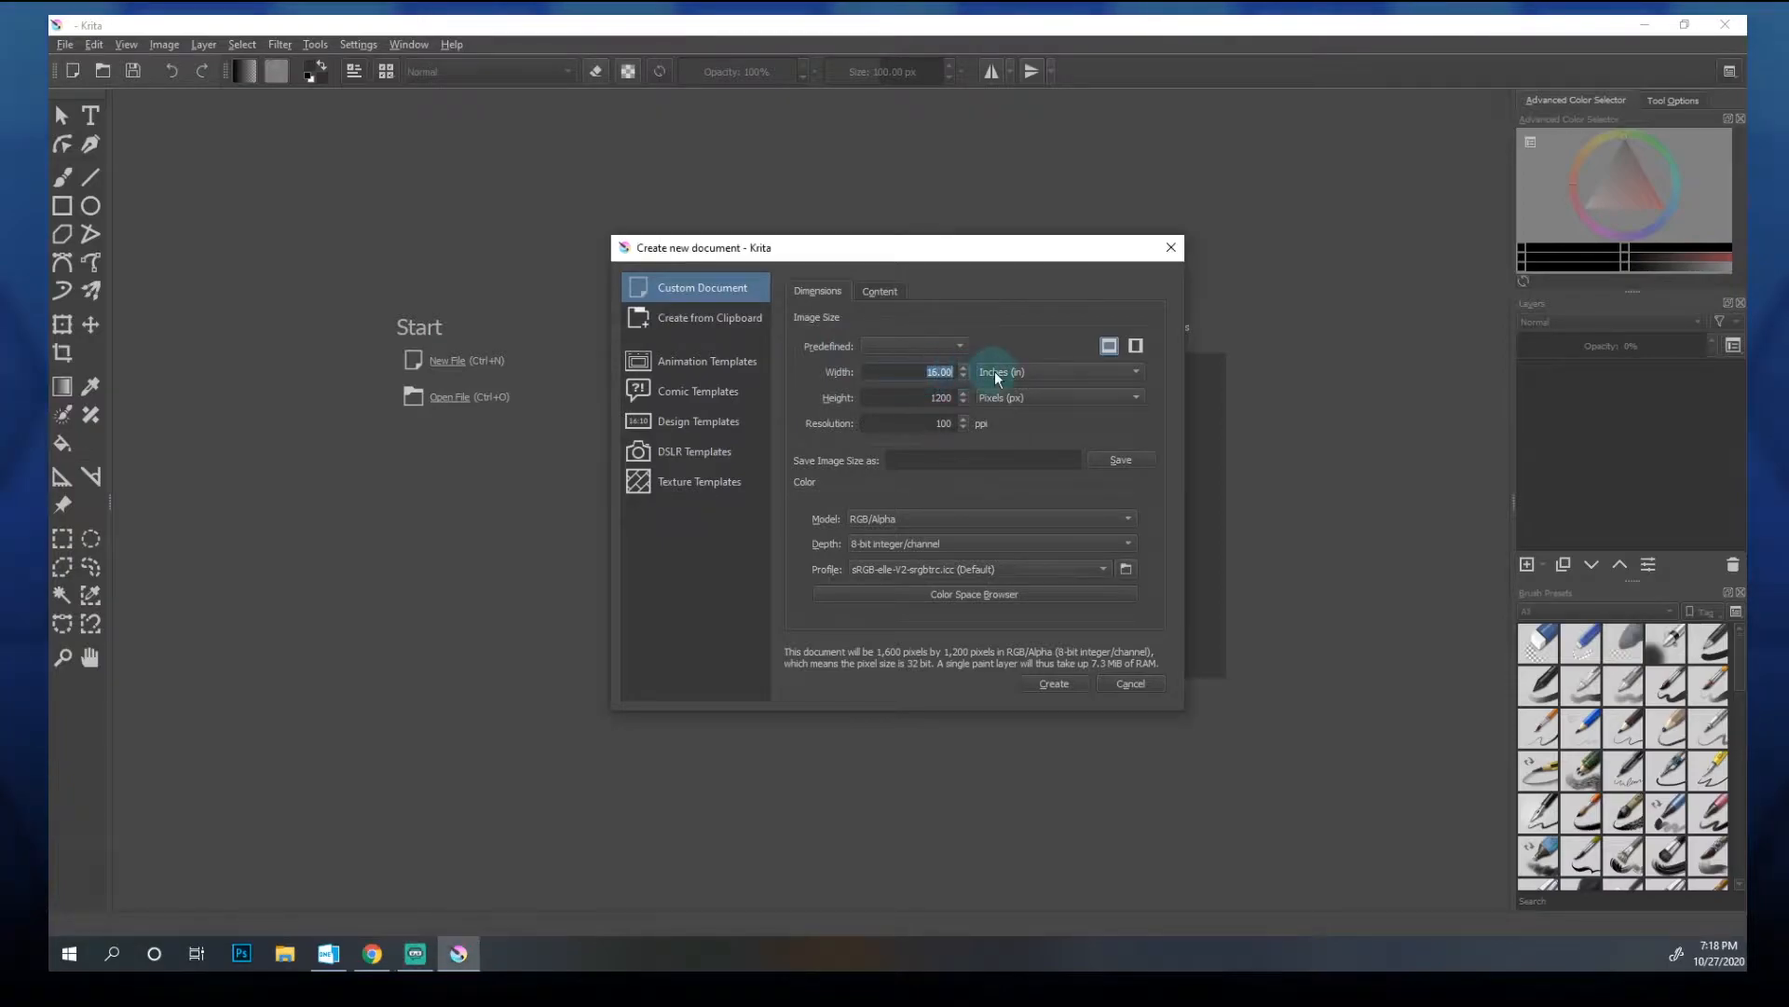
pyautogui.write('8.5')
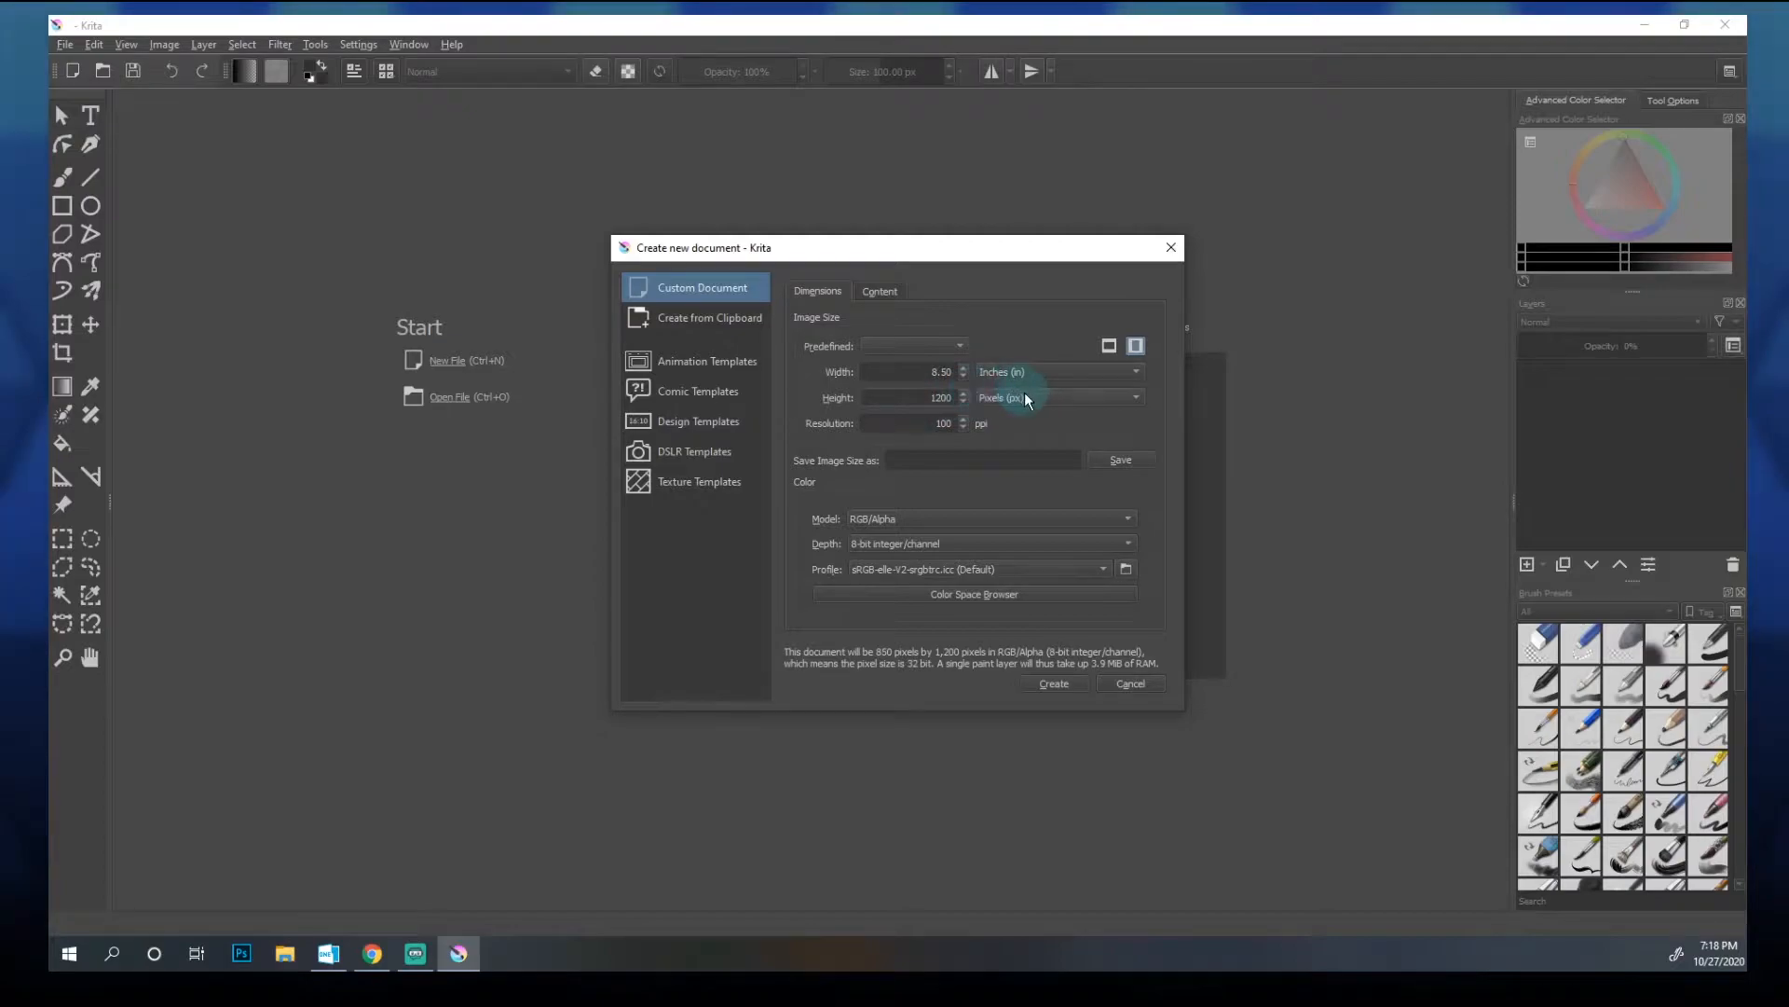
pyautogui.click(1025, 393)
pyautogui.click(1004, 323)
pyautogui.doubleClick(936, 397)
pyautogui.write('11')
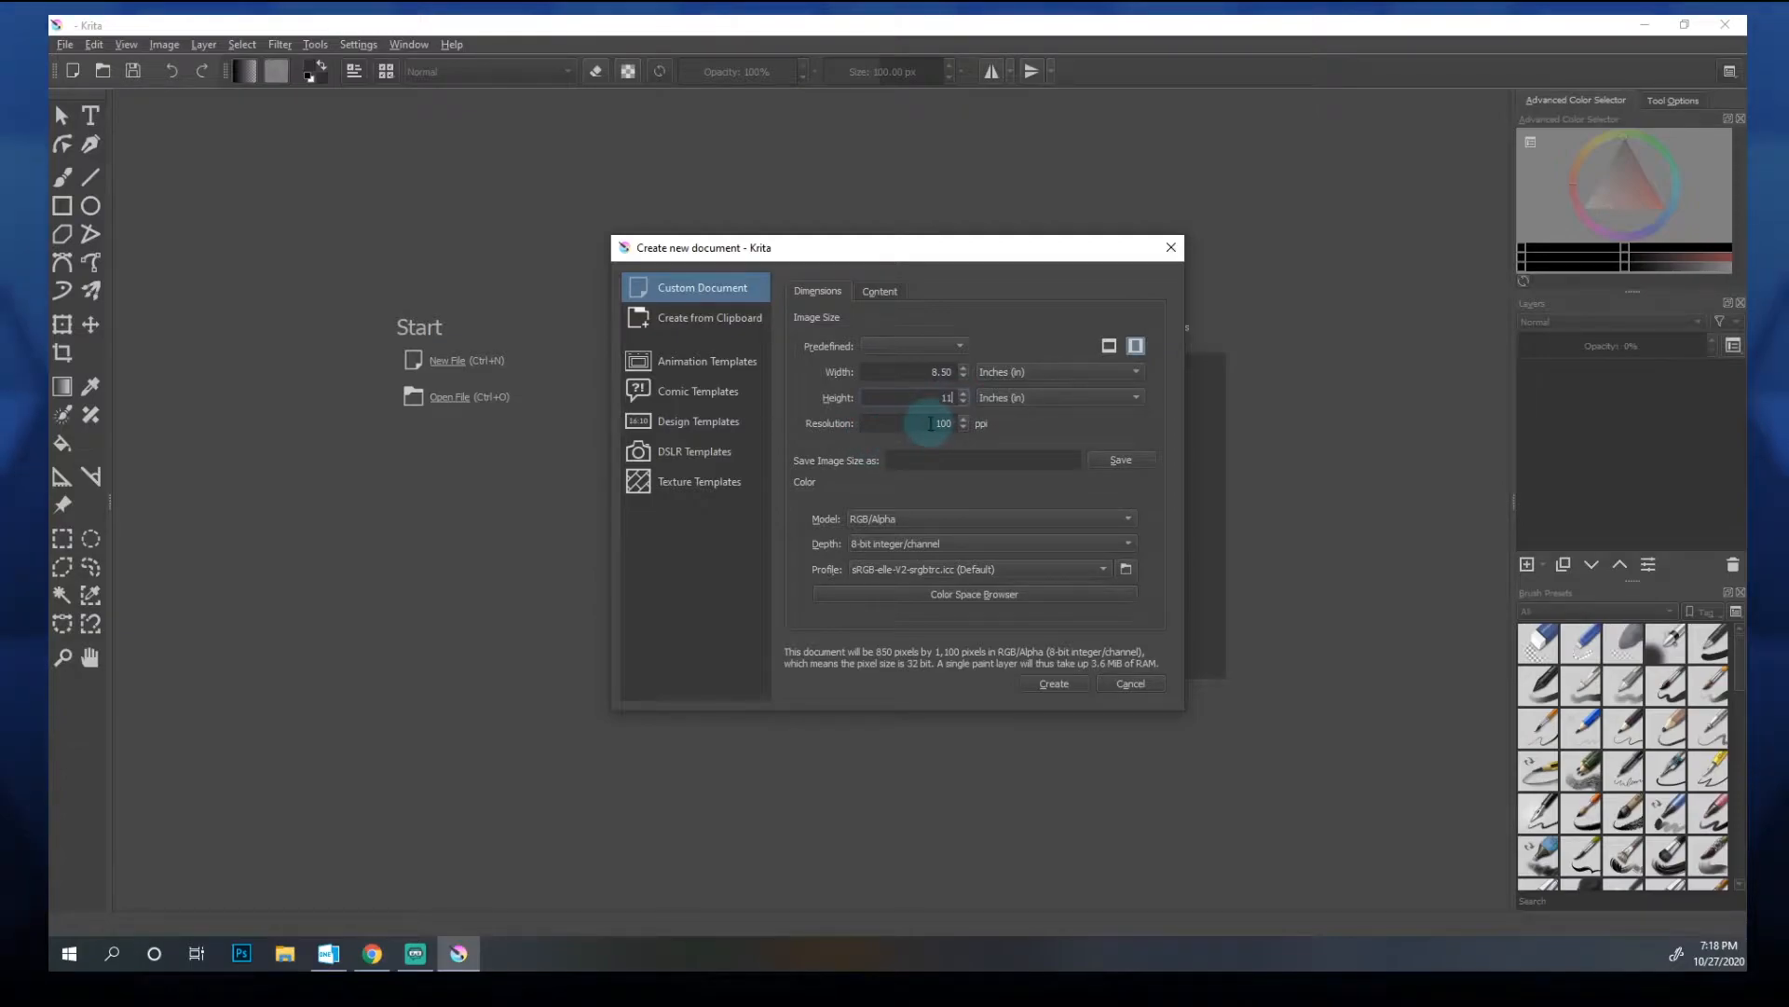
pyautogui.click(1109, 346)
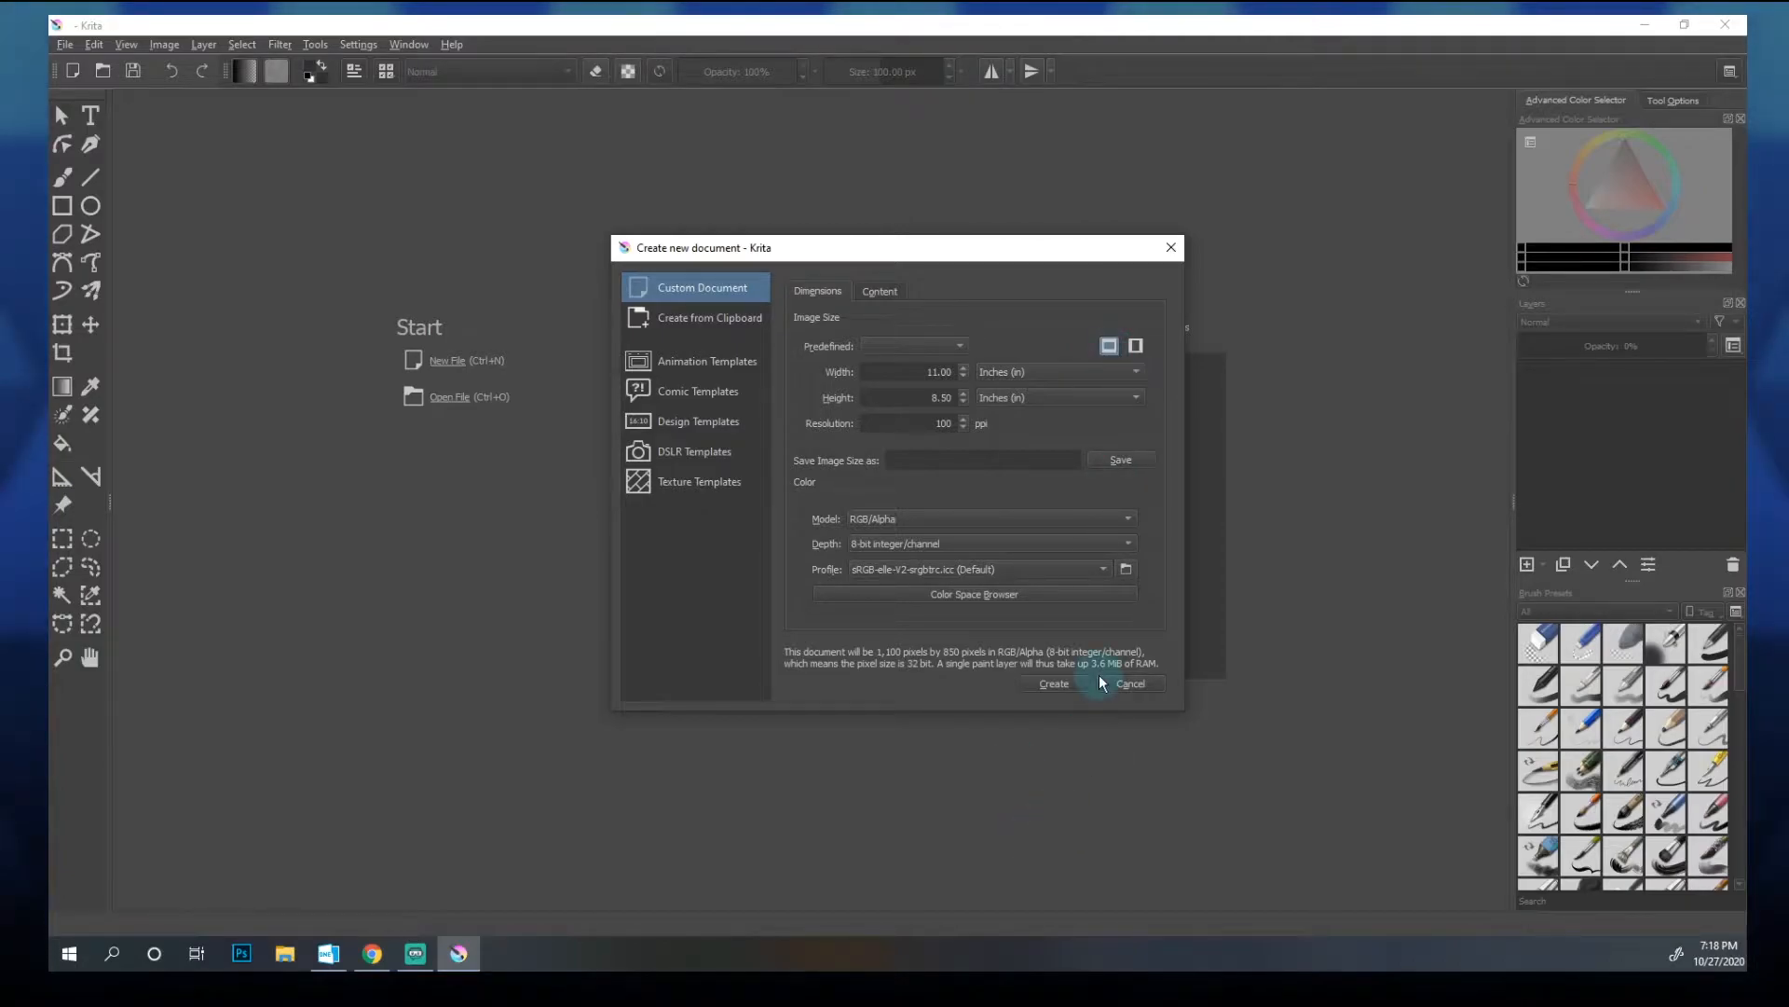
pyautogui.click(1054, 685)
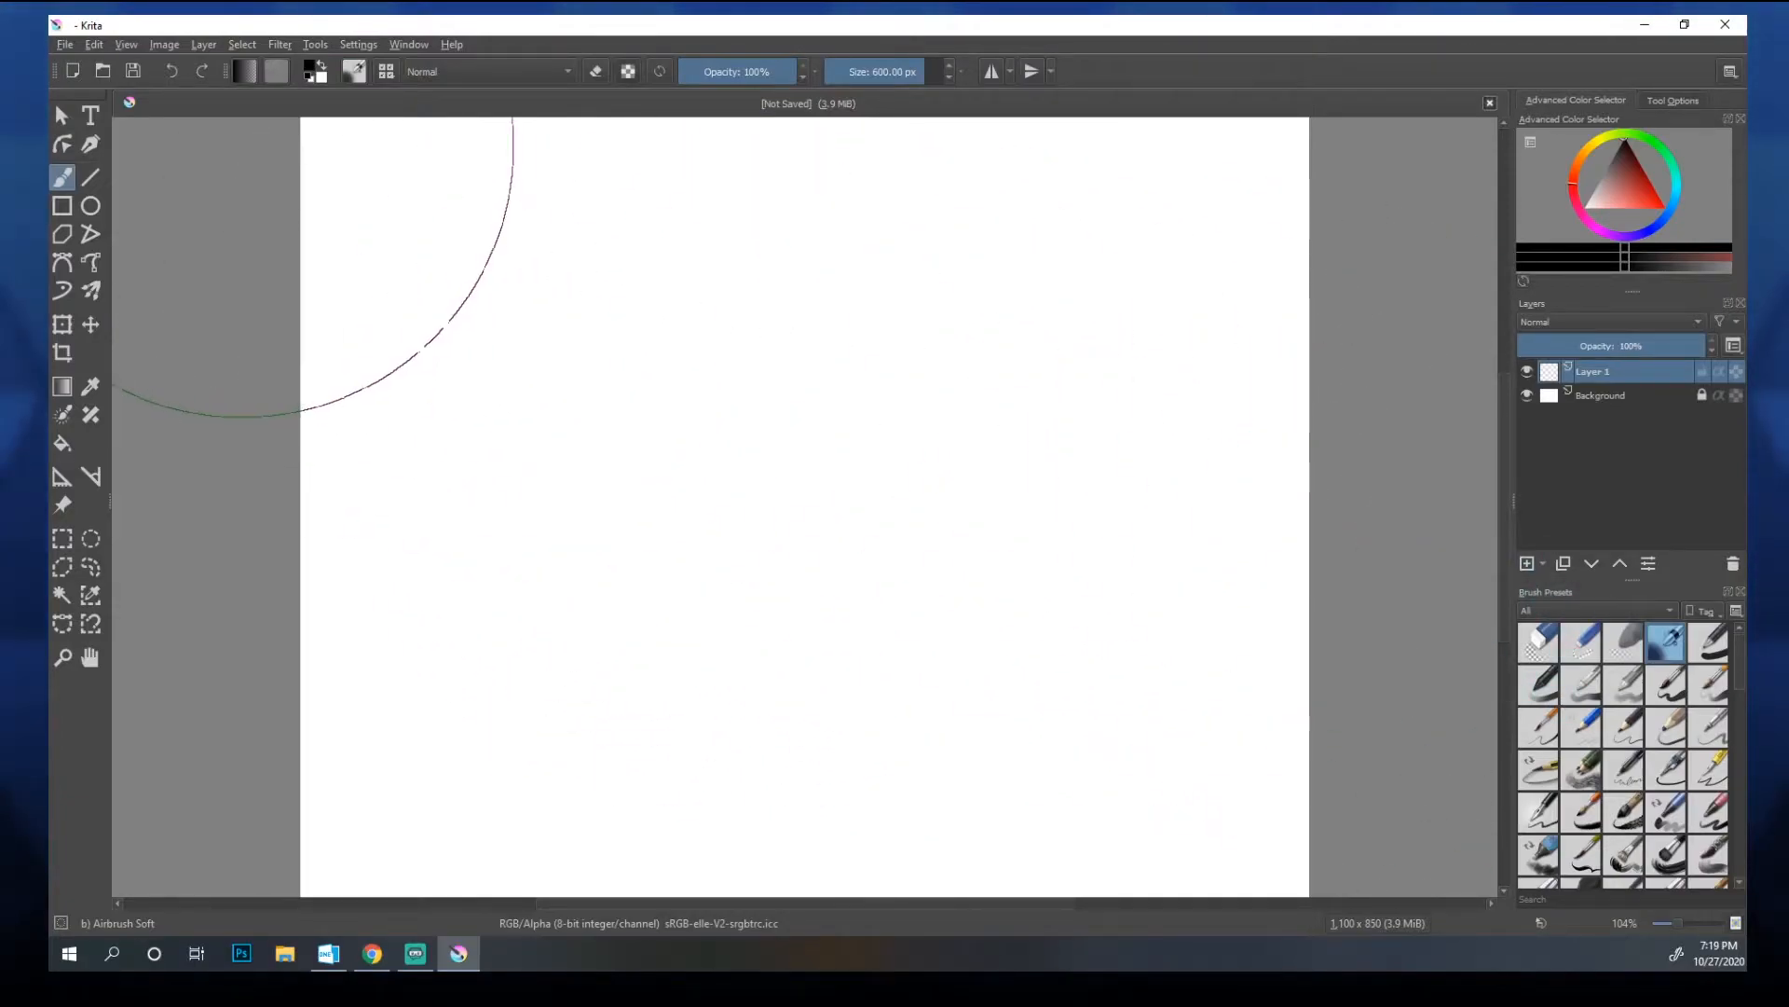
# Step: Switch to the Big_Paint workspace and shrink the Advanced Color Selector to give the Layers docker more room
pyautogui.click(409, 44)
pyautogui.moveTo(453, 104)
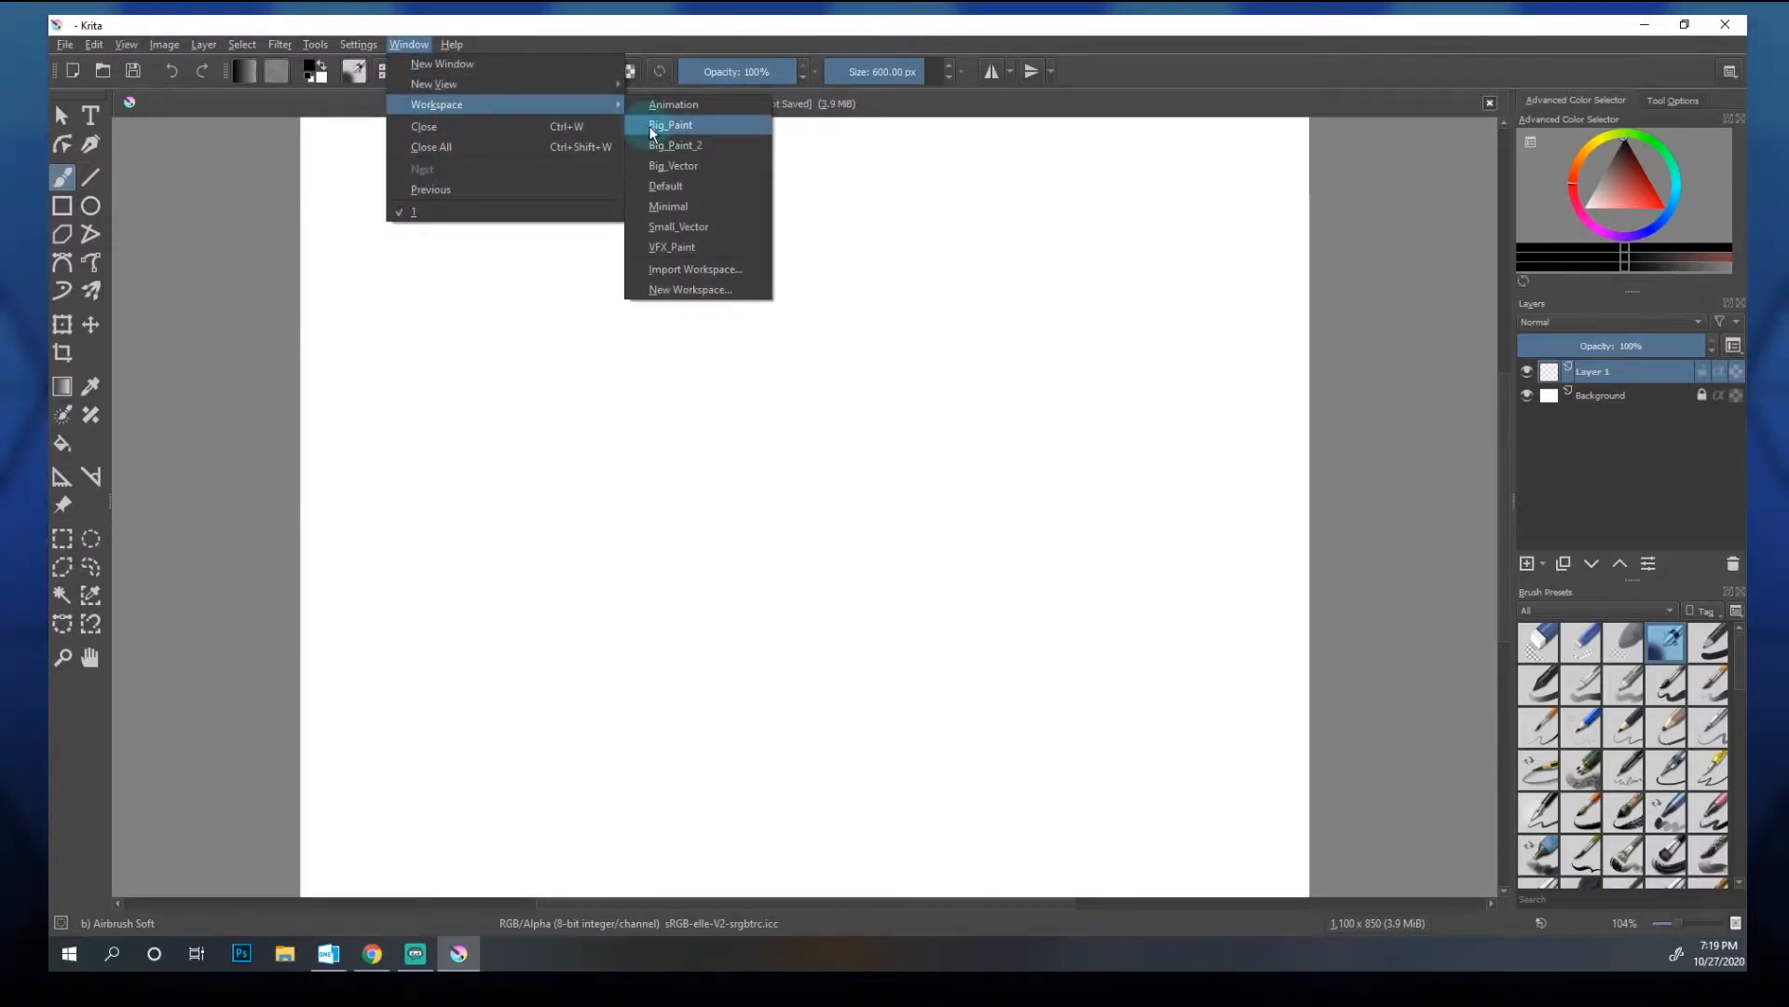
pyautogui.click(706, 127)
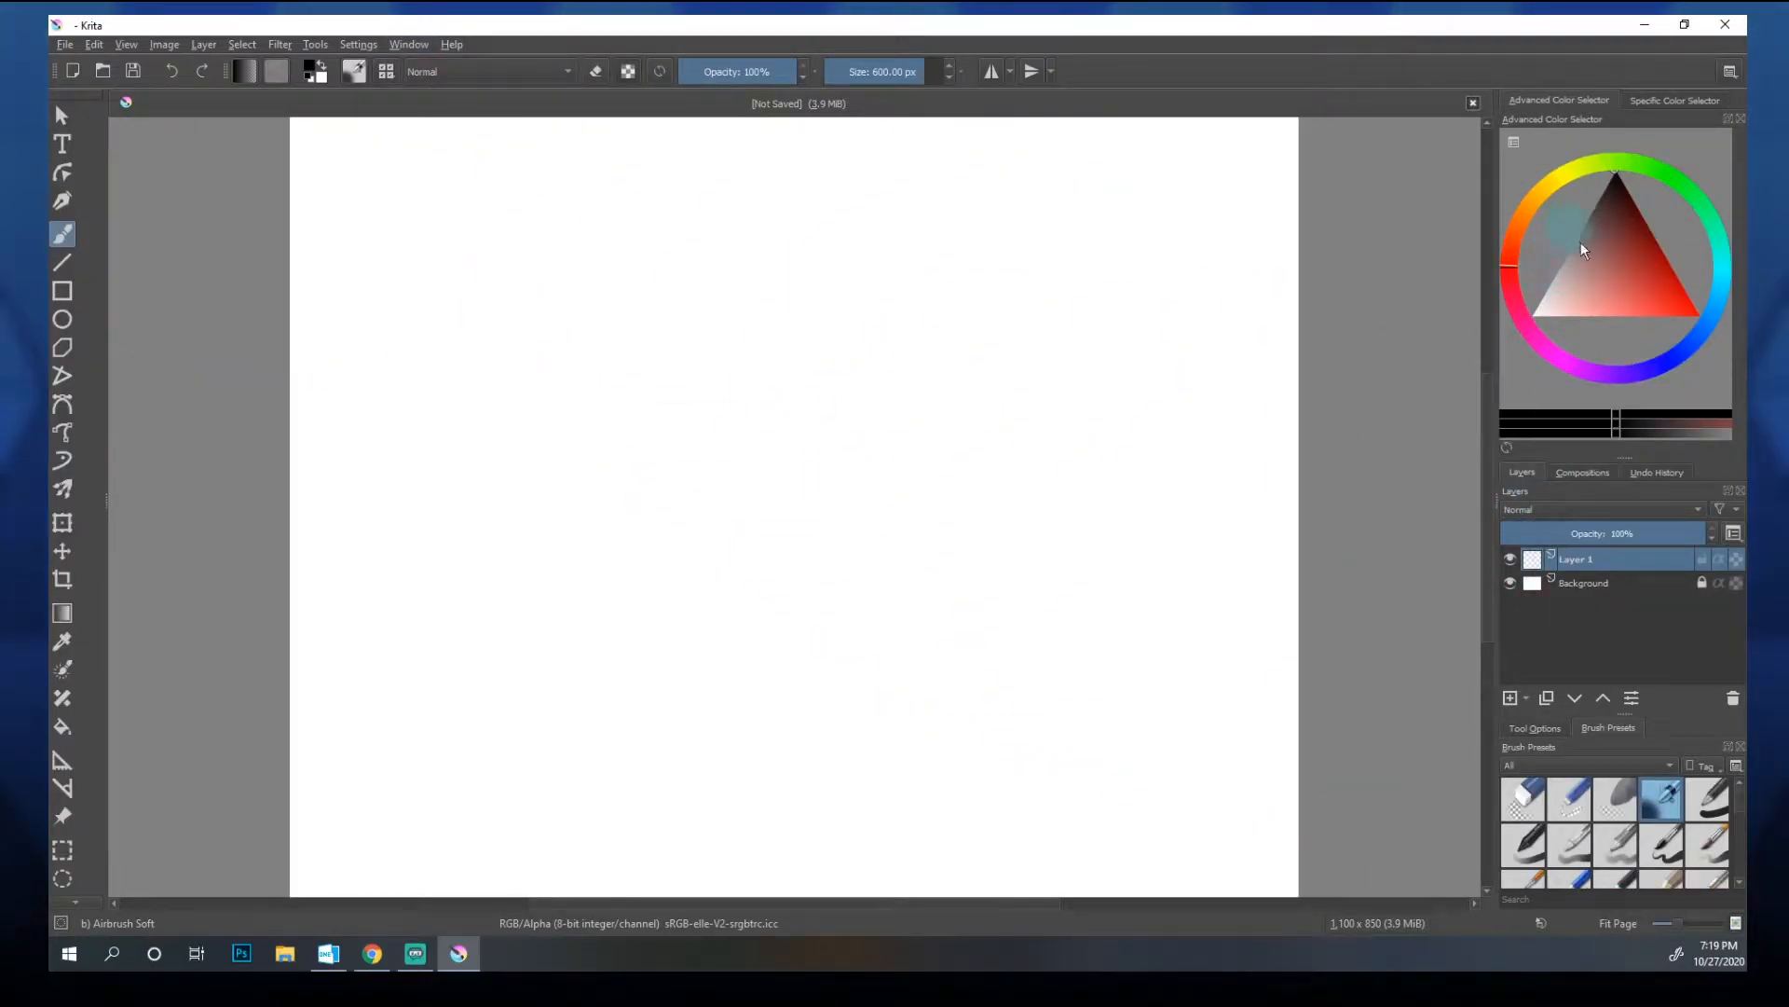
pyautogui.moveTo(1629, 459); pyautogui.dragTo(1628, 285)
# Step: Look through the list of available dockers and display the Undo History
pyautogui.click(354, 45)
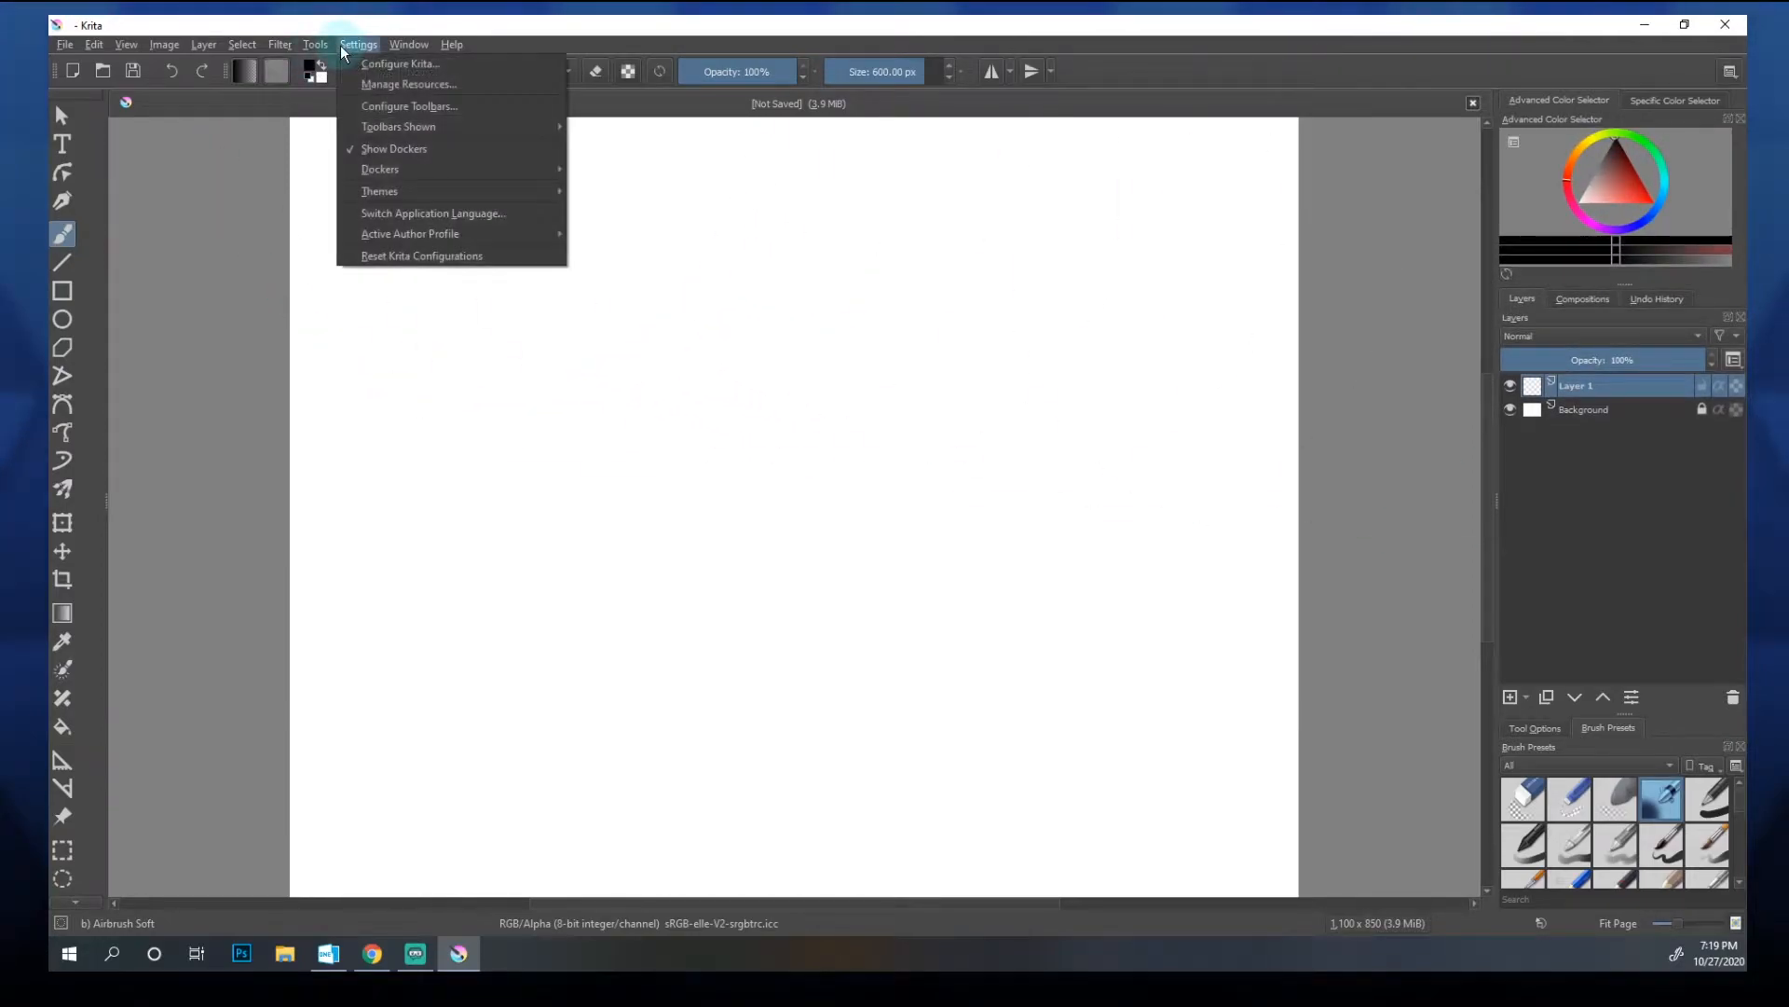
pyautogui.moveTo(394, 169)
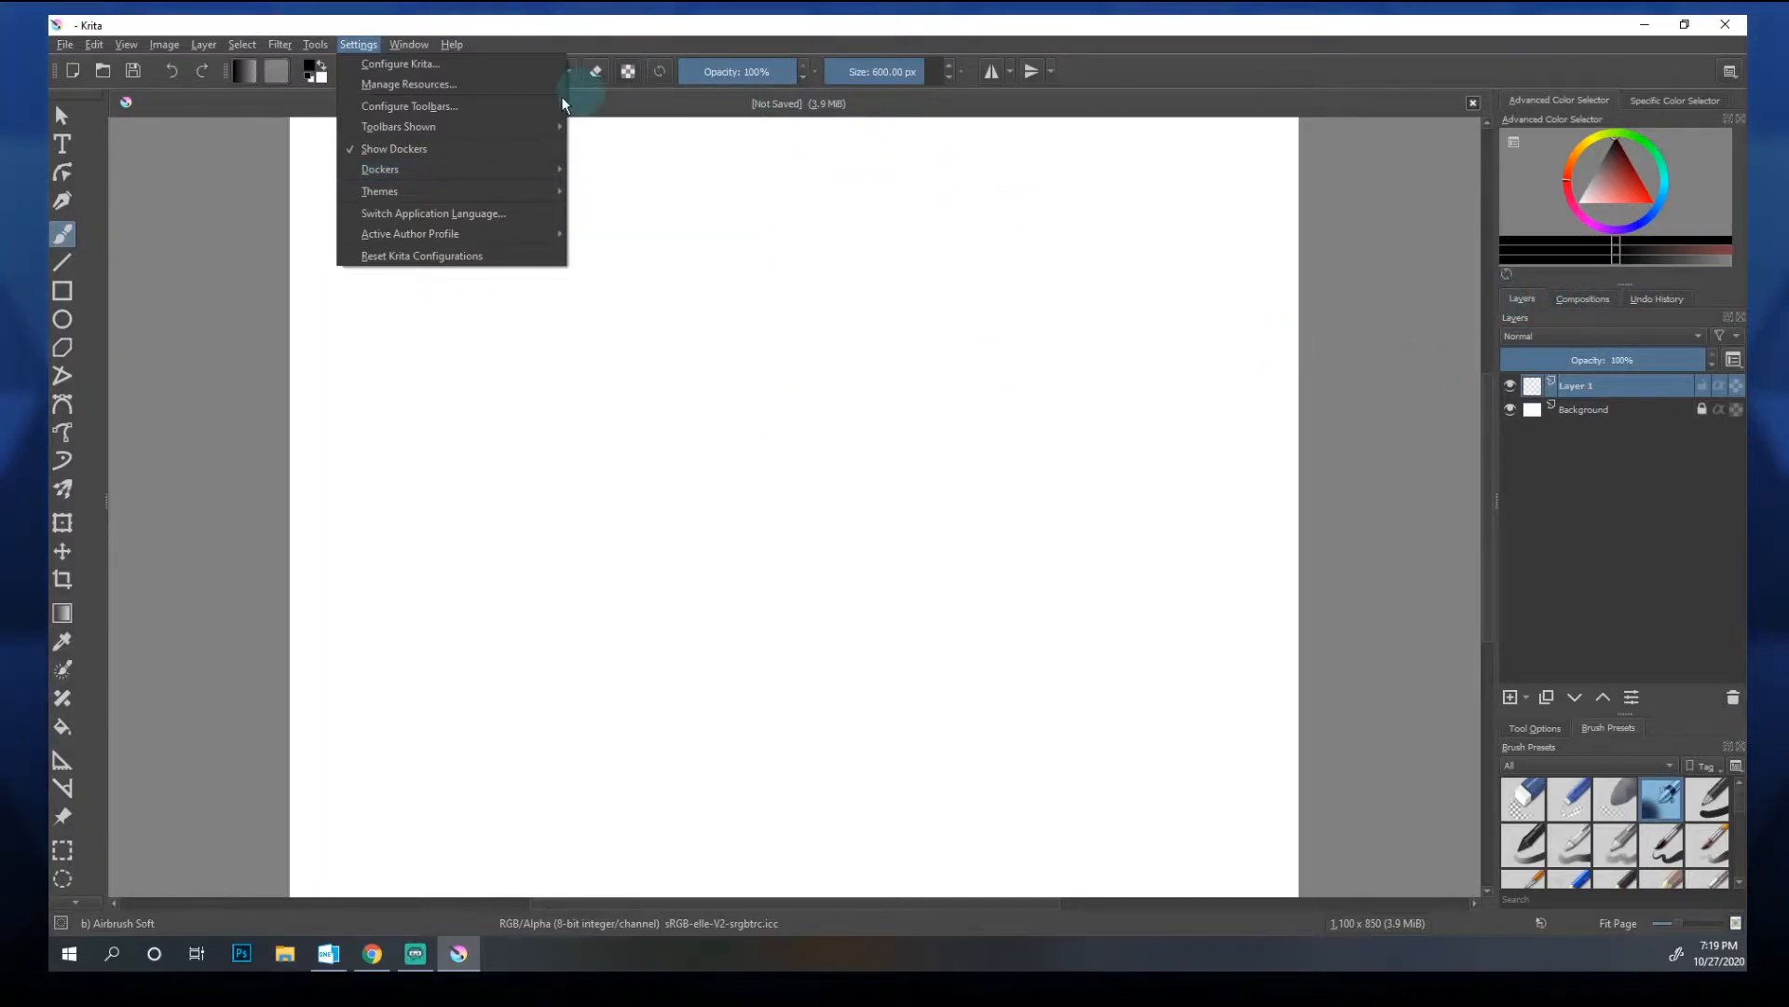
pyautogui.click(427, 166)
pyautogui.click(1661, 303)
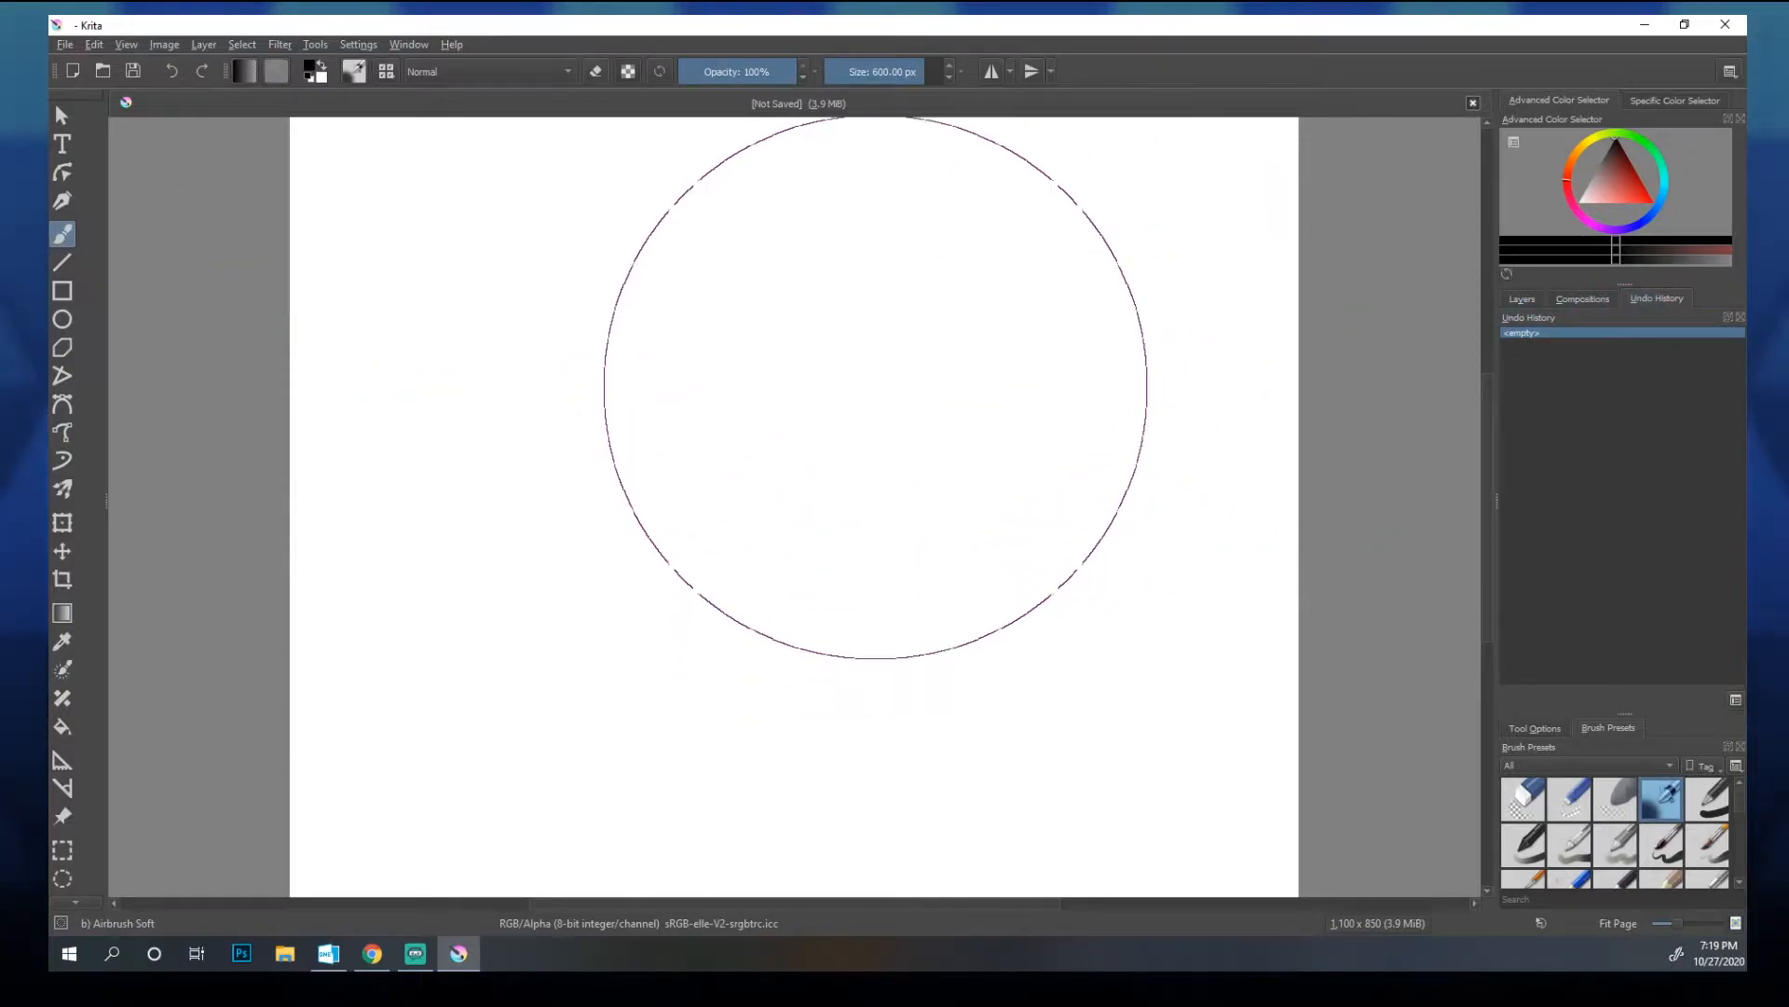
# Step: Reduce the brush size to 31.50 px and show the Layers docker again
pyautogui.click(862, 72)
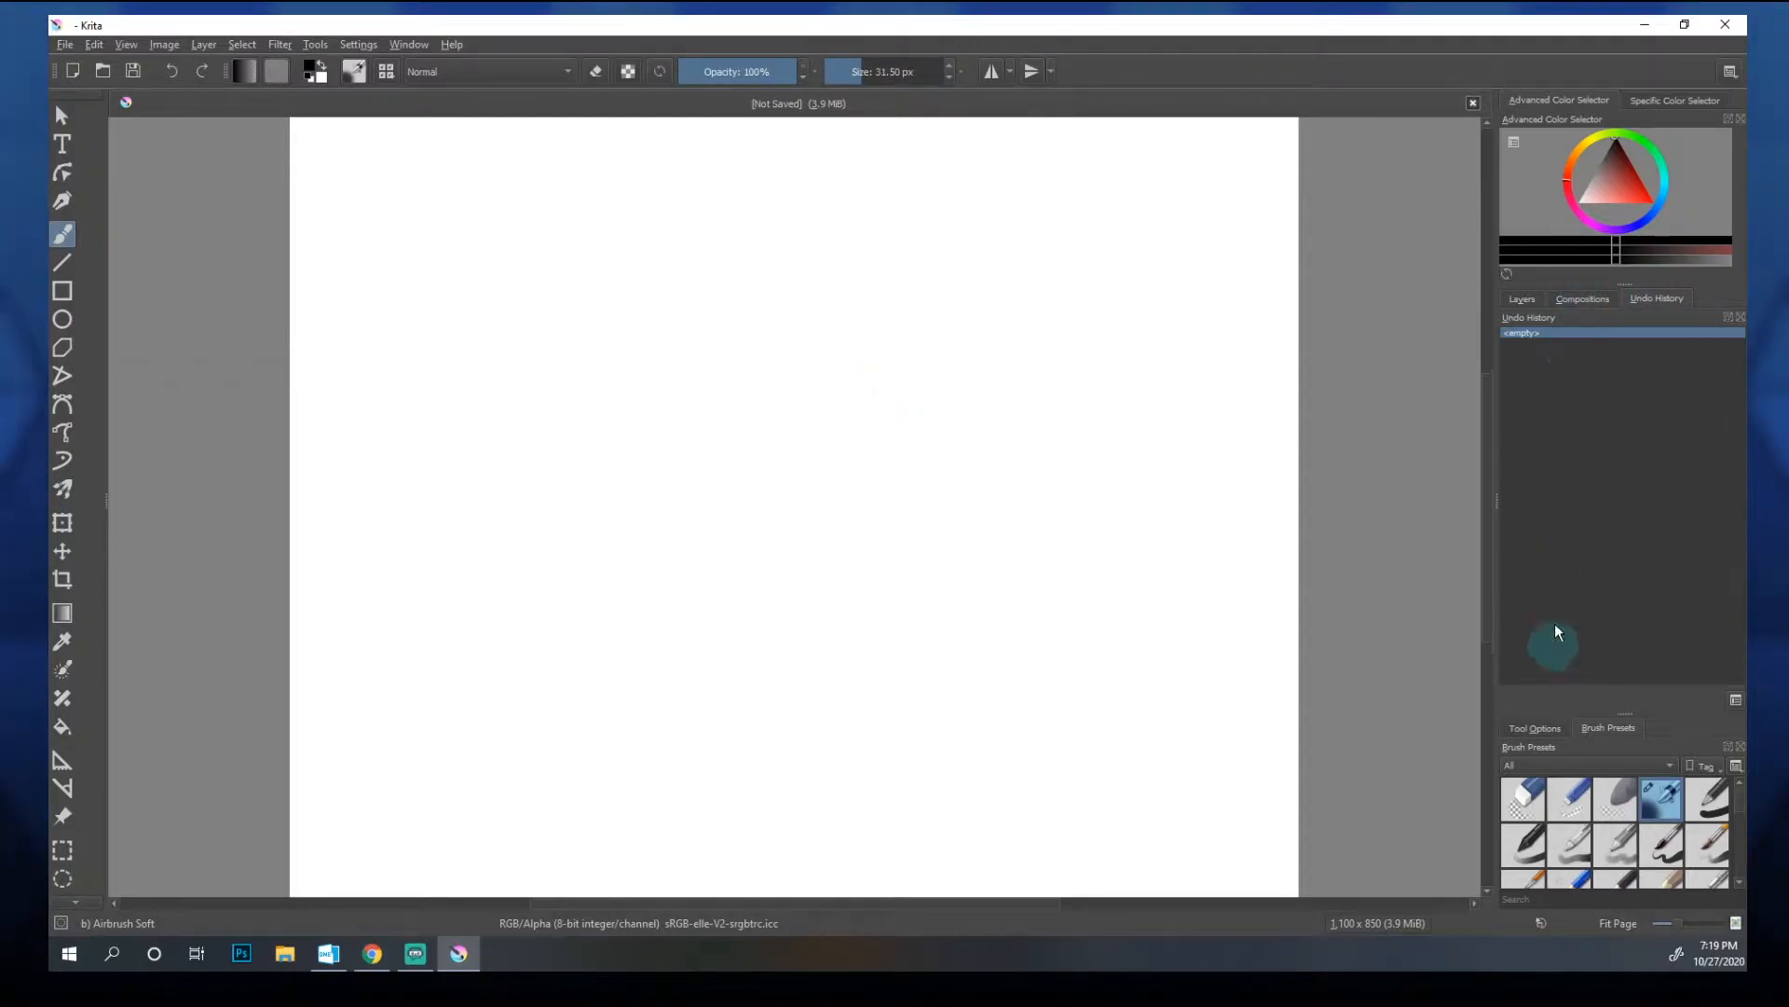
pyautogui.click(1519, 299)
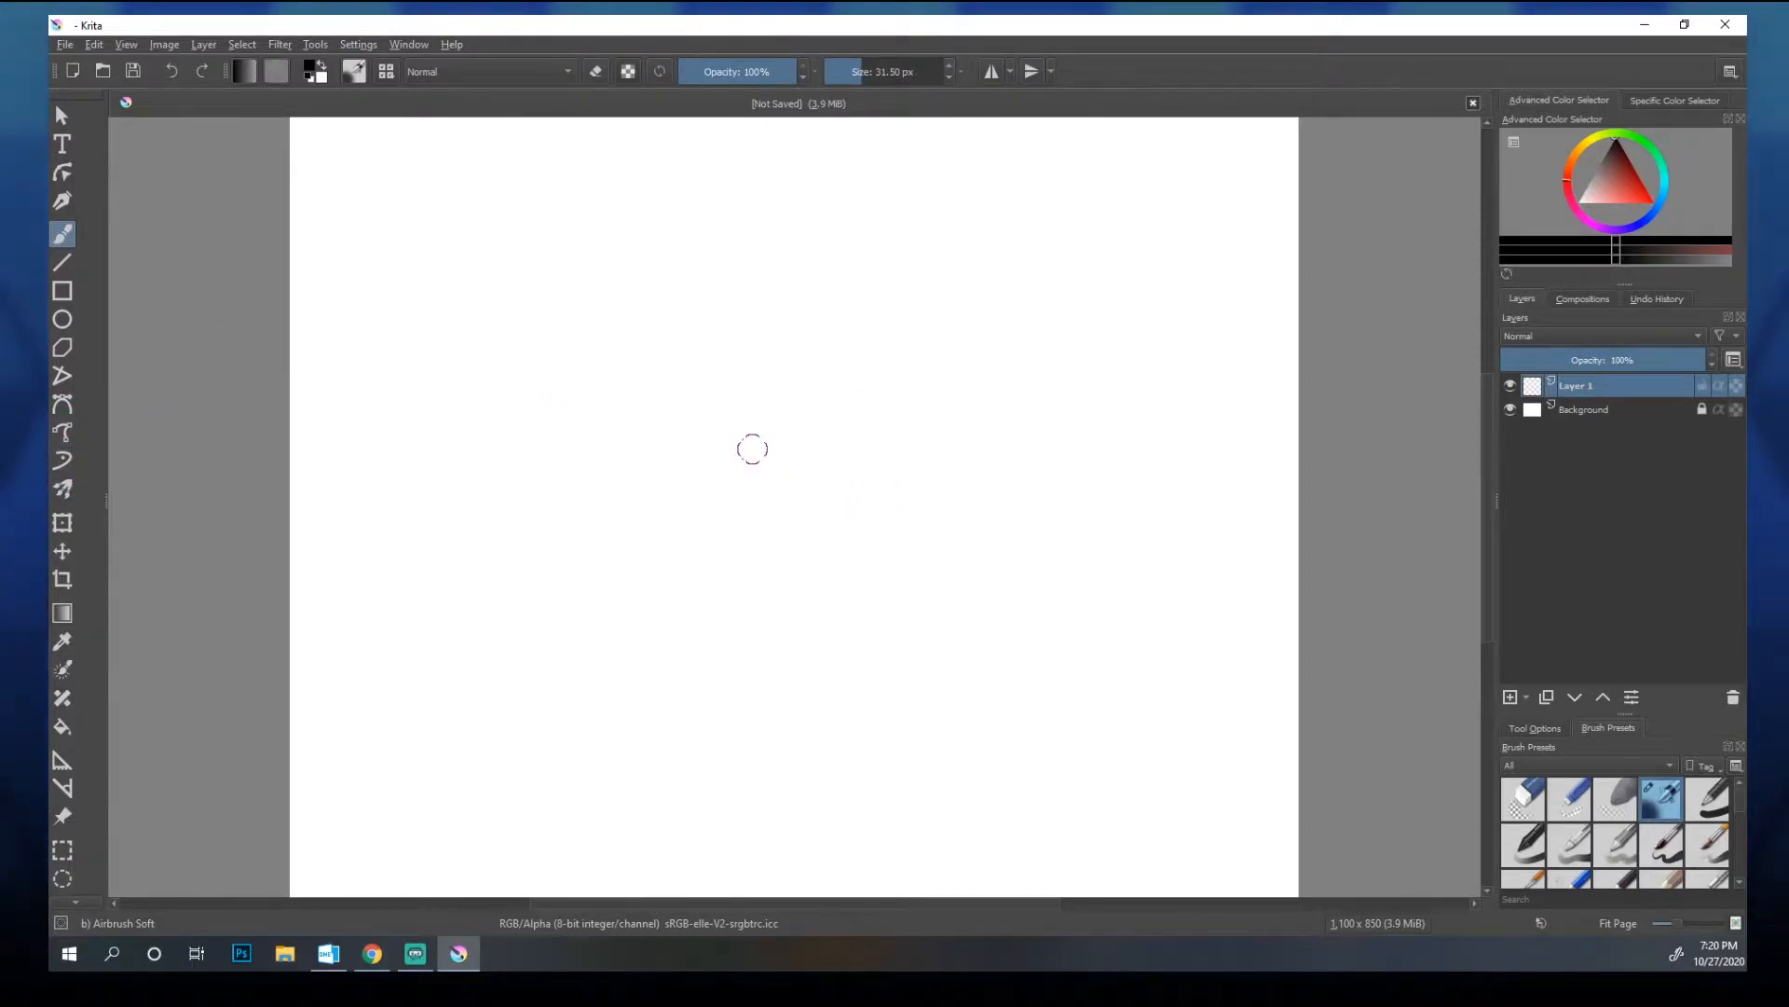
# Step: Switch to Chrome and check the size filter on the hamster png image results
pyautogui.moveTo(376, 955)
pyautogui.click(400, 886)
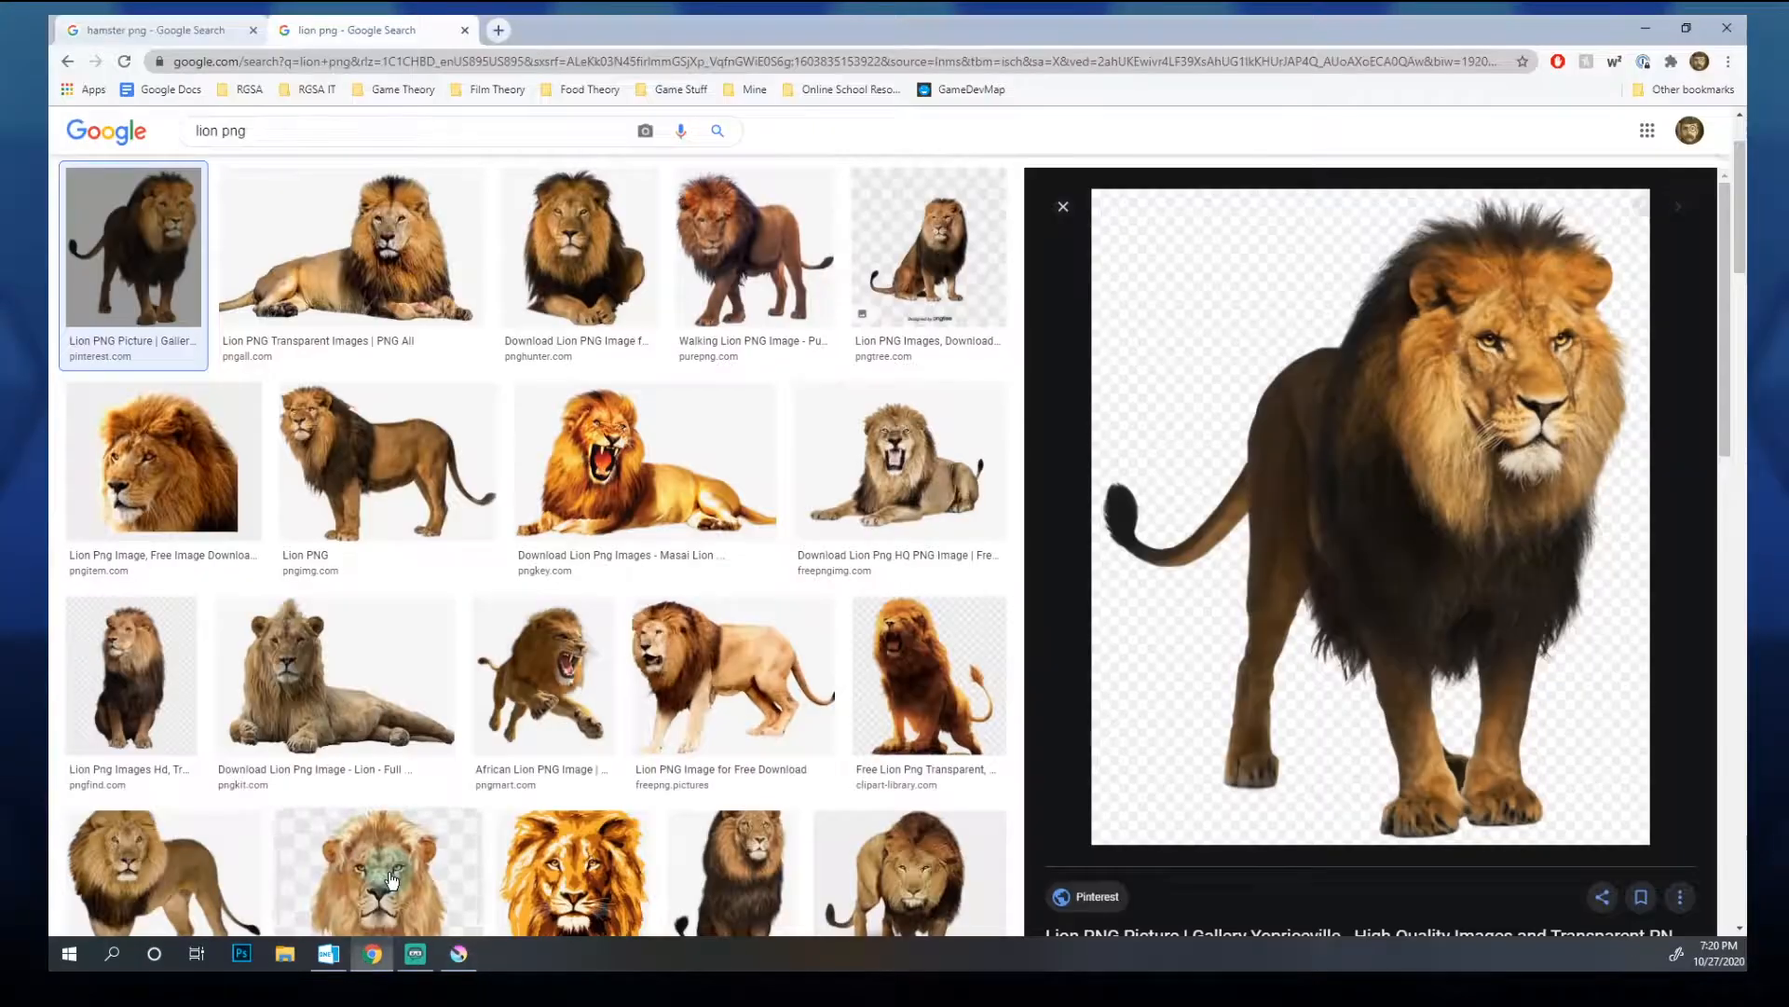
pyautogui.click(168, 31)
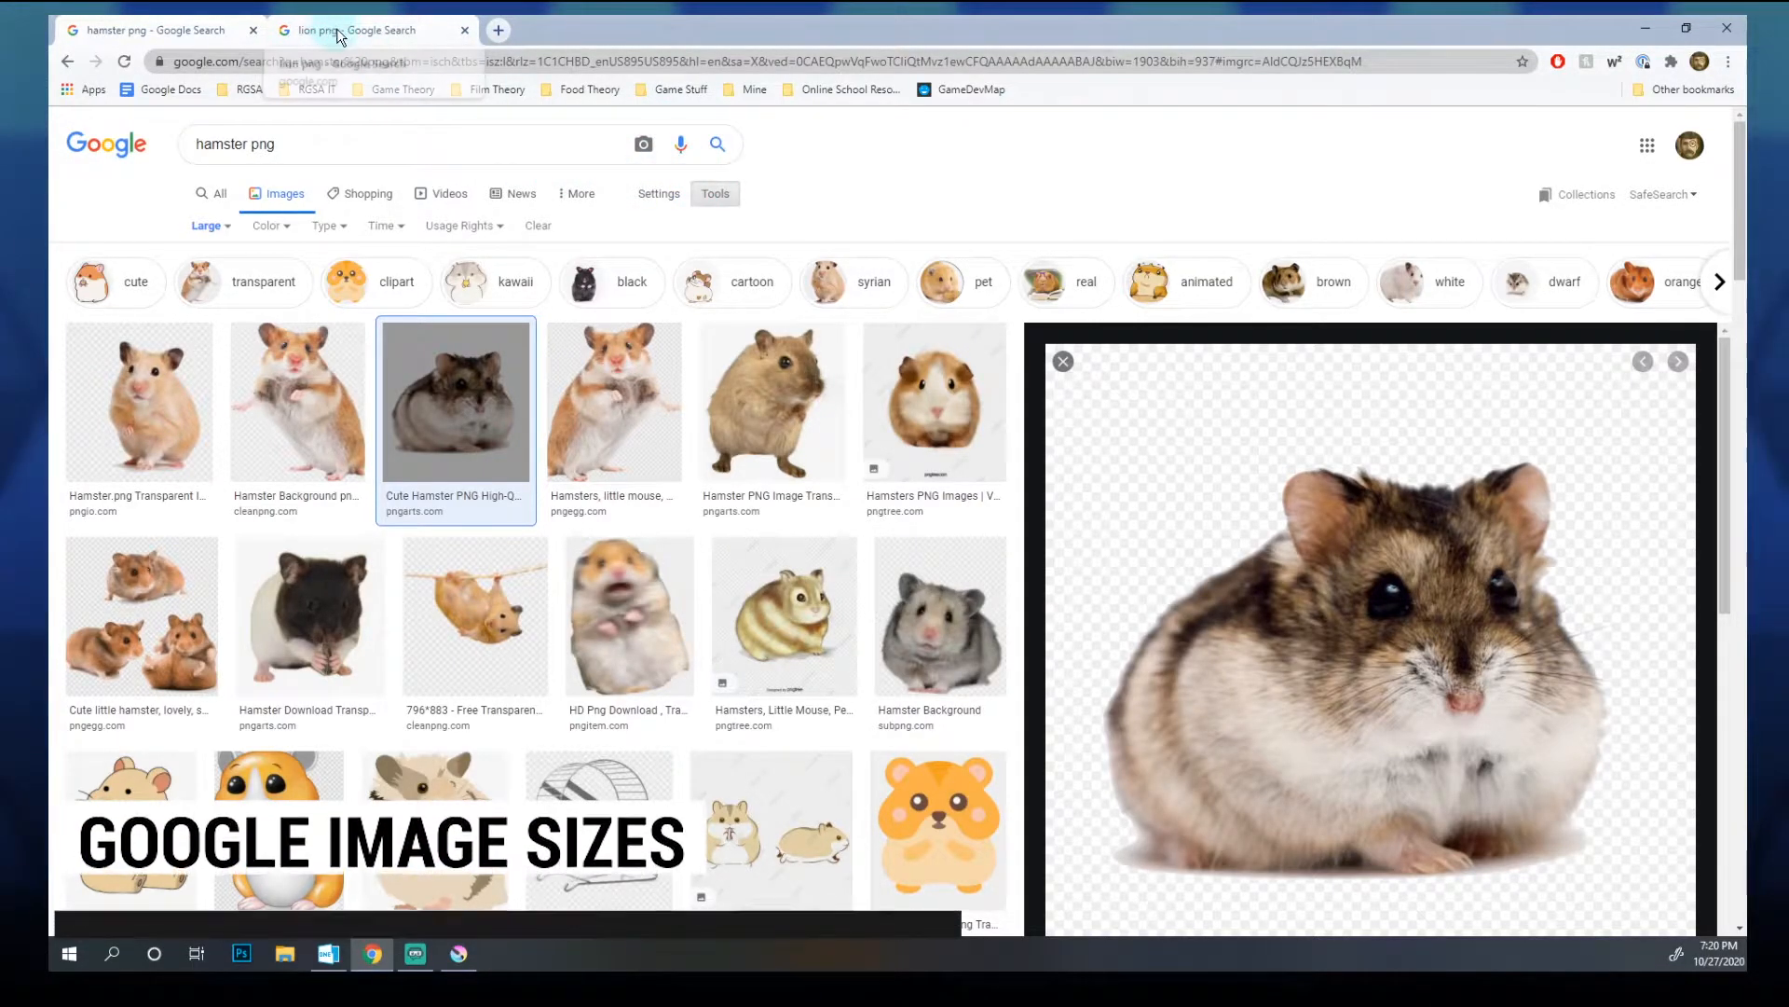
pyautogui.click(213, 233)
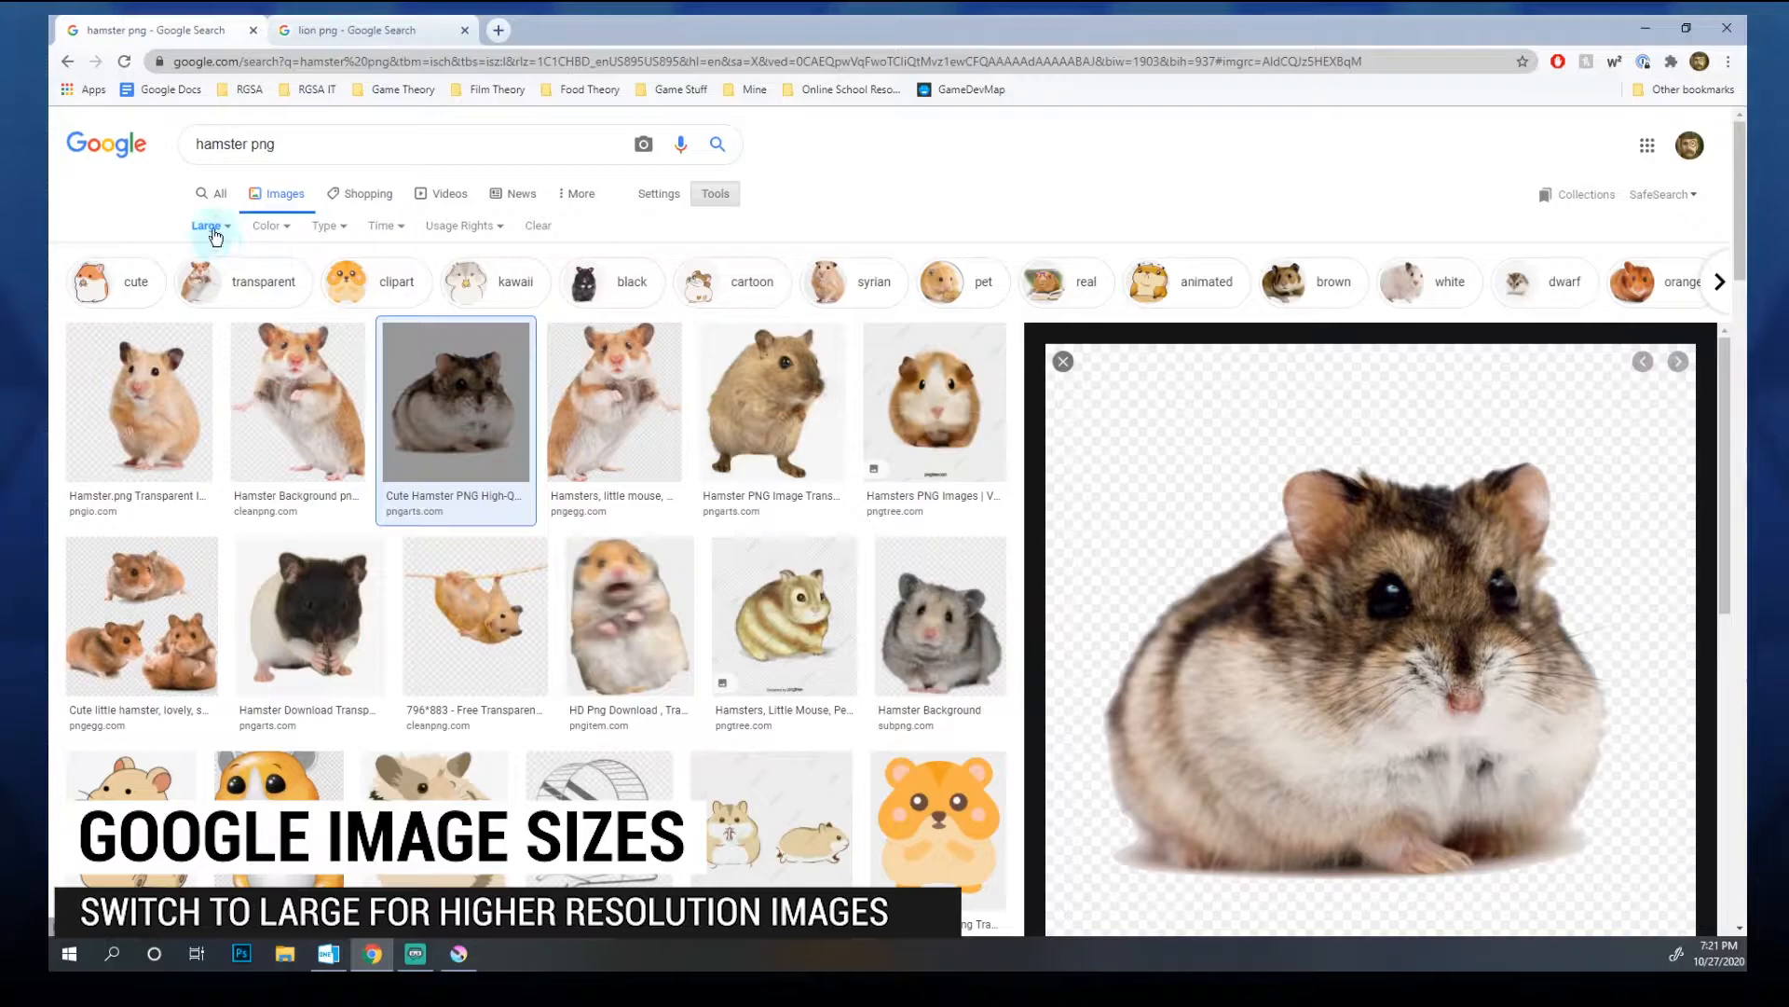
# Step: Filter the lion png image results to the Large size
pyautogui.click(372, 28)
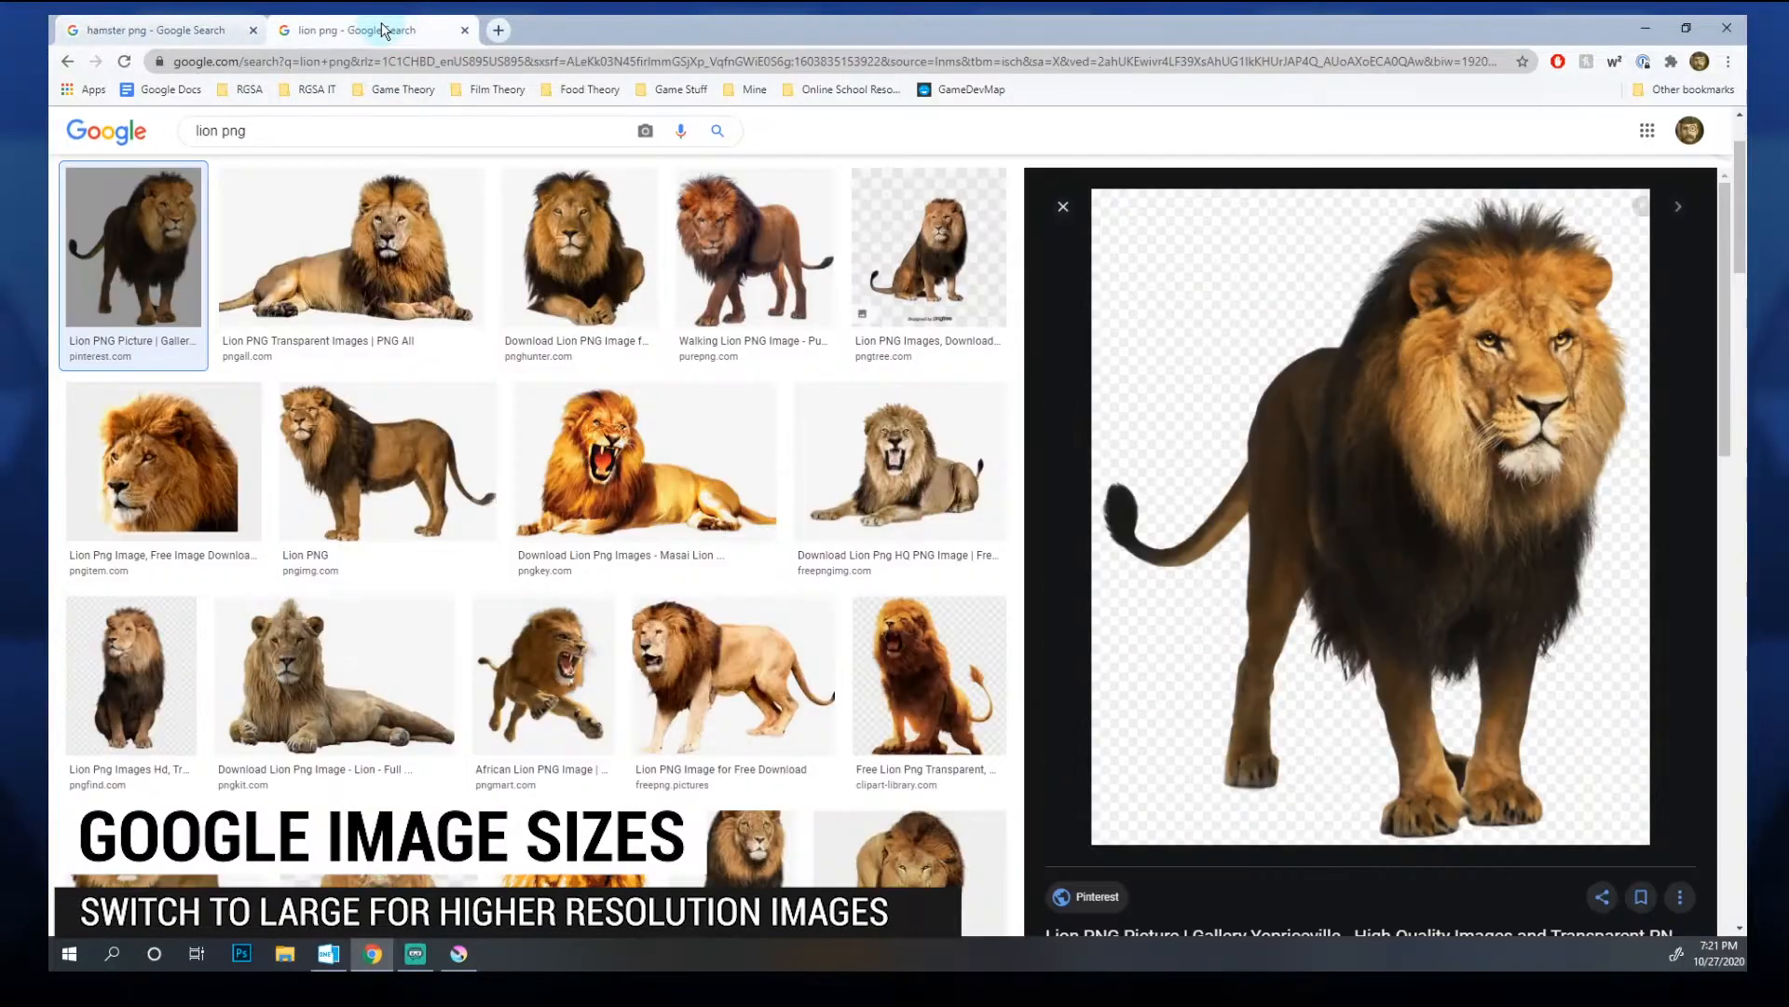
pyautogui.scroll(2, 821, 219)
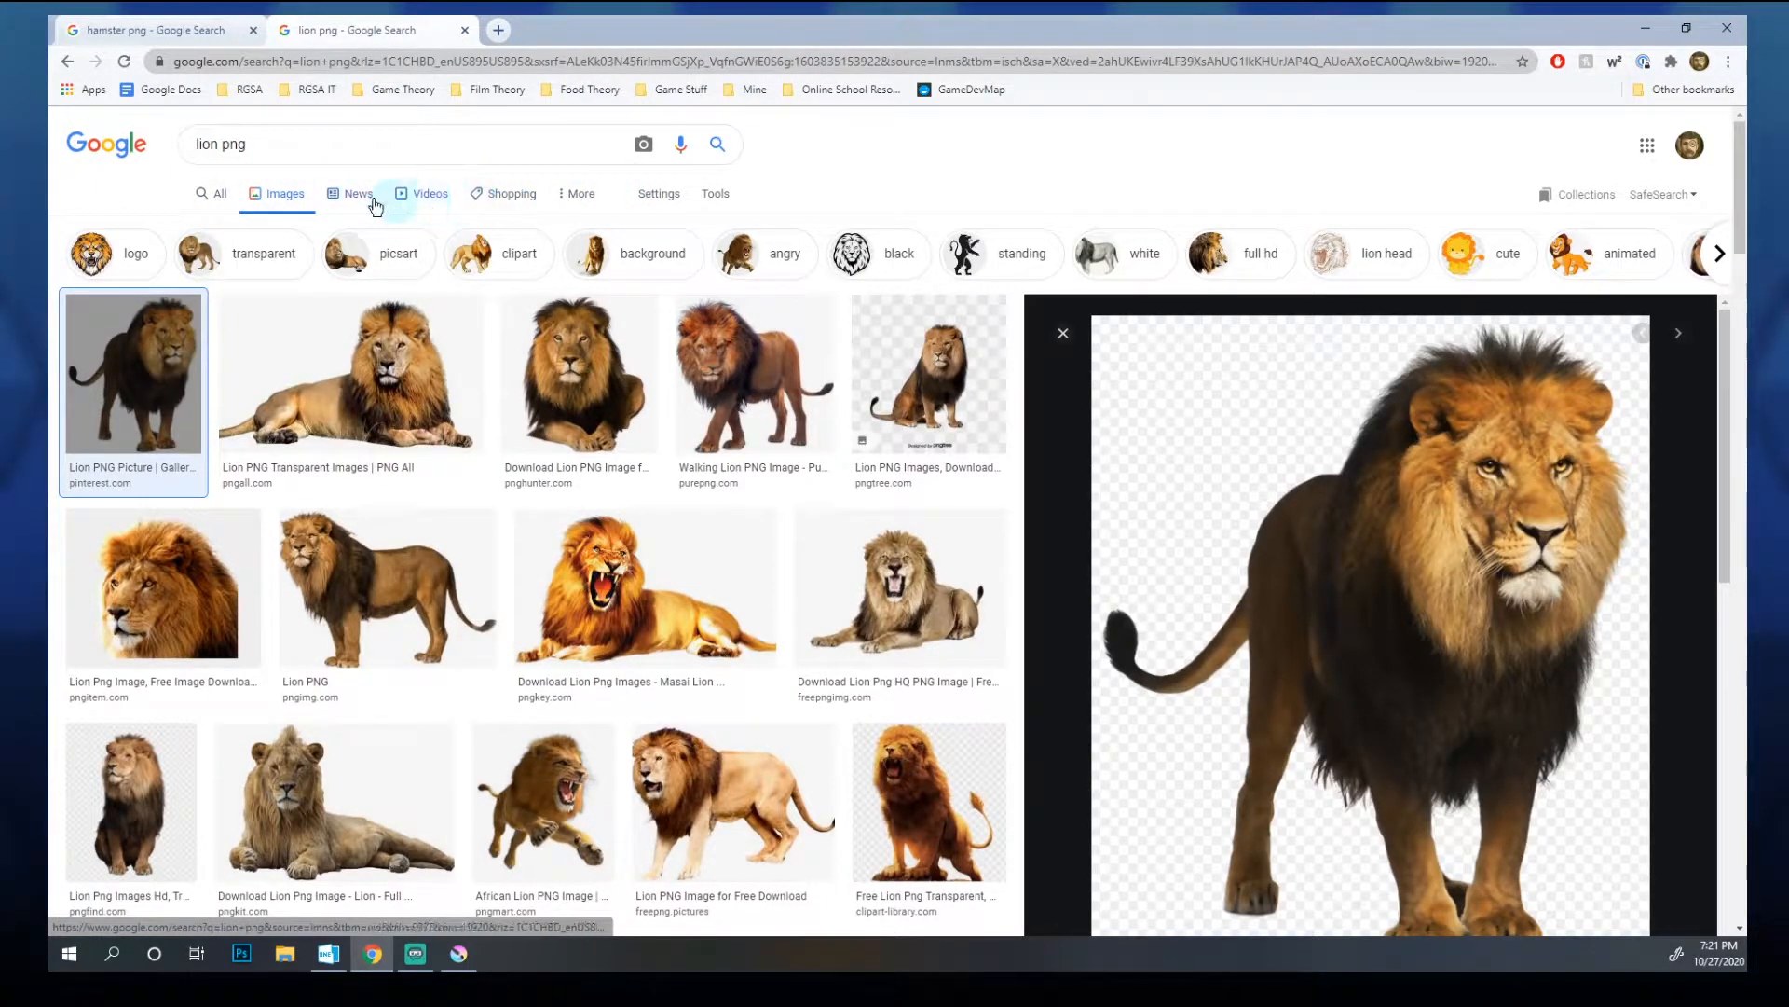
pyautogui.click(714, 193)
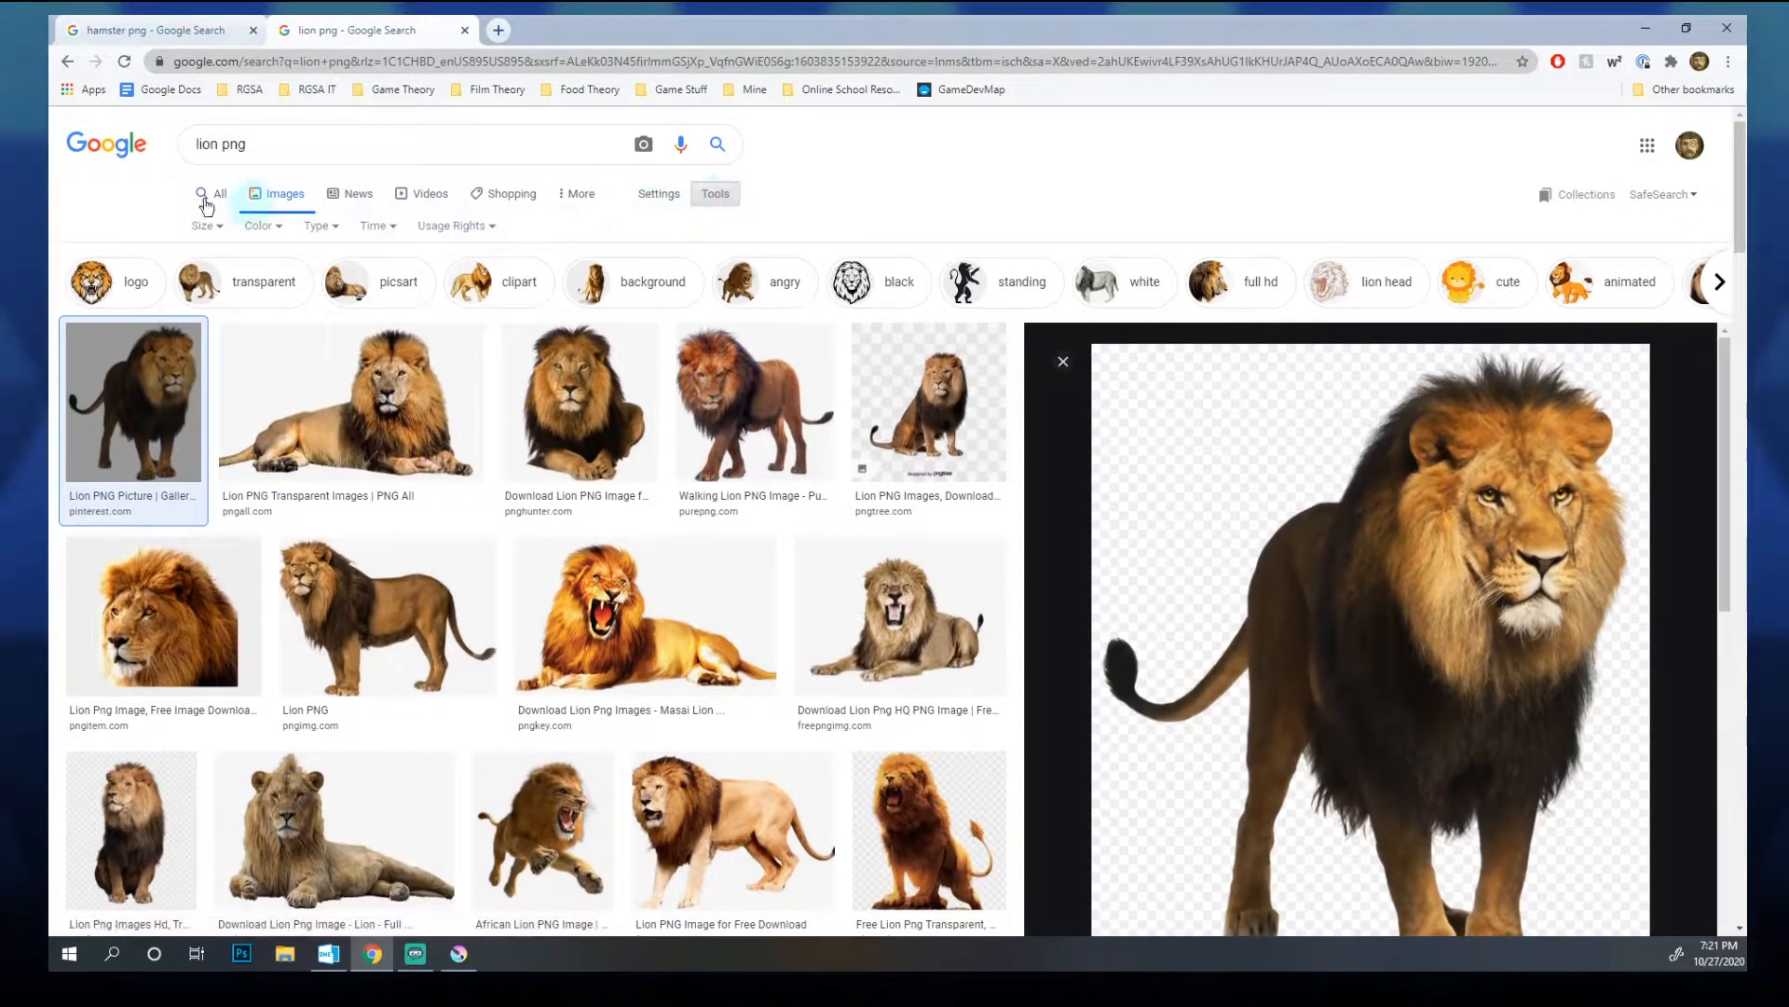
pyautogui.click(206, 225)
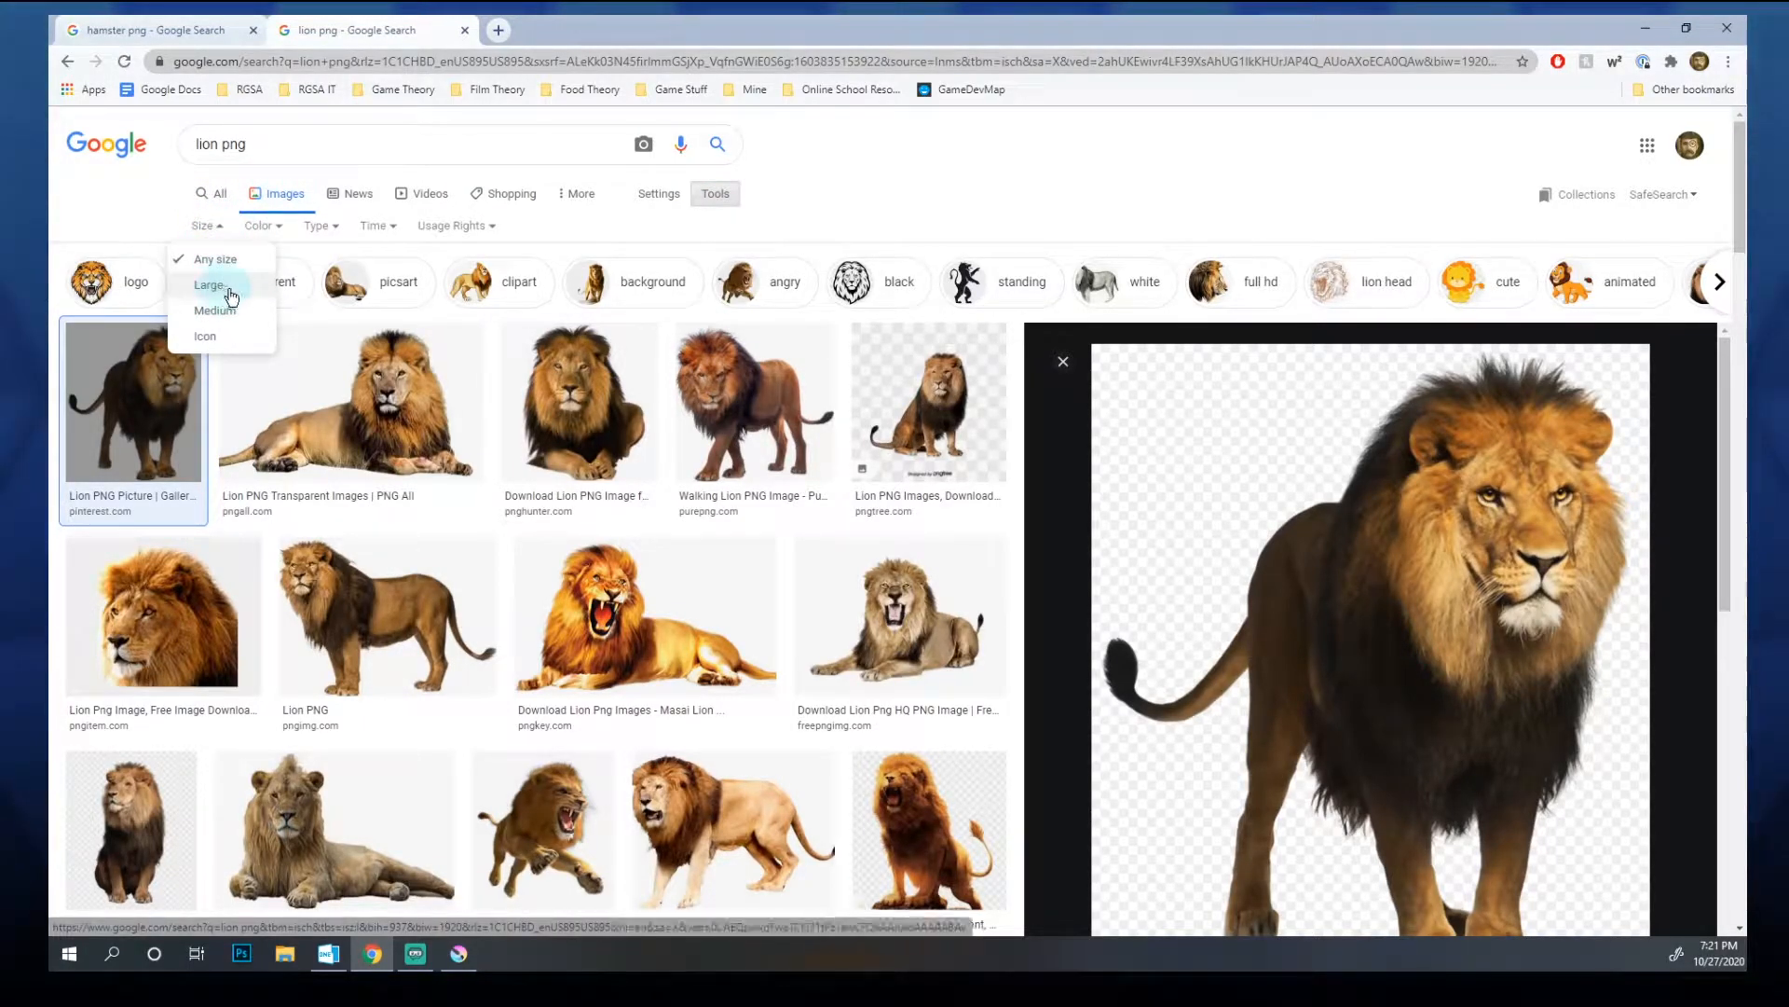
pyautogui.click(231, 296)
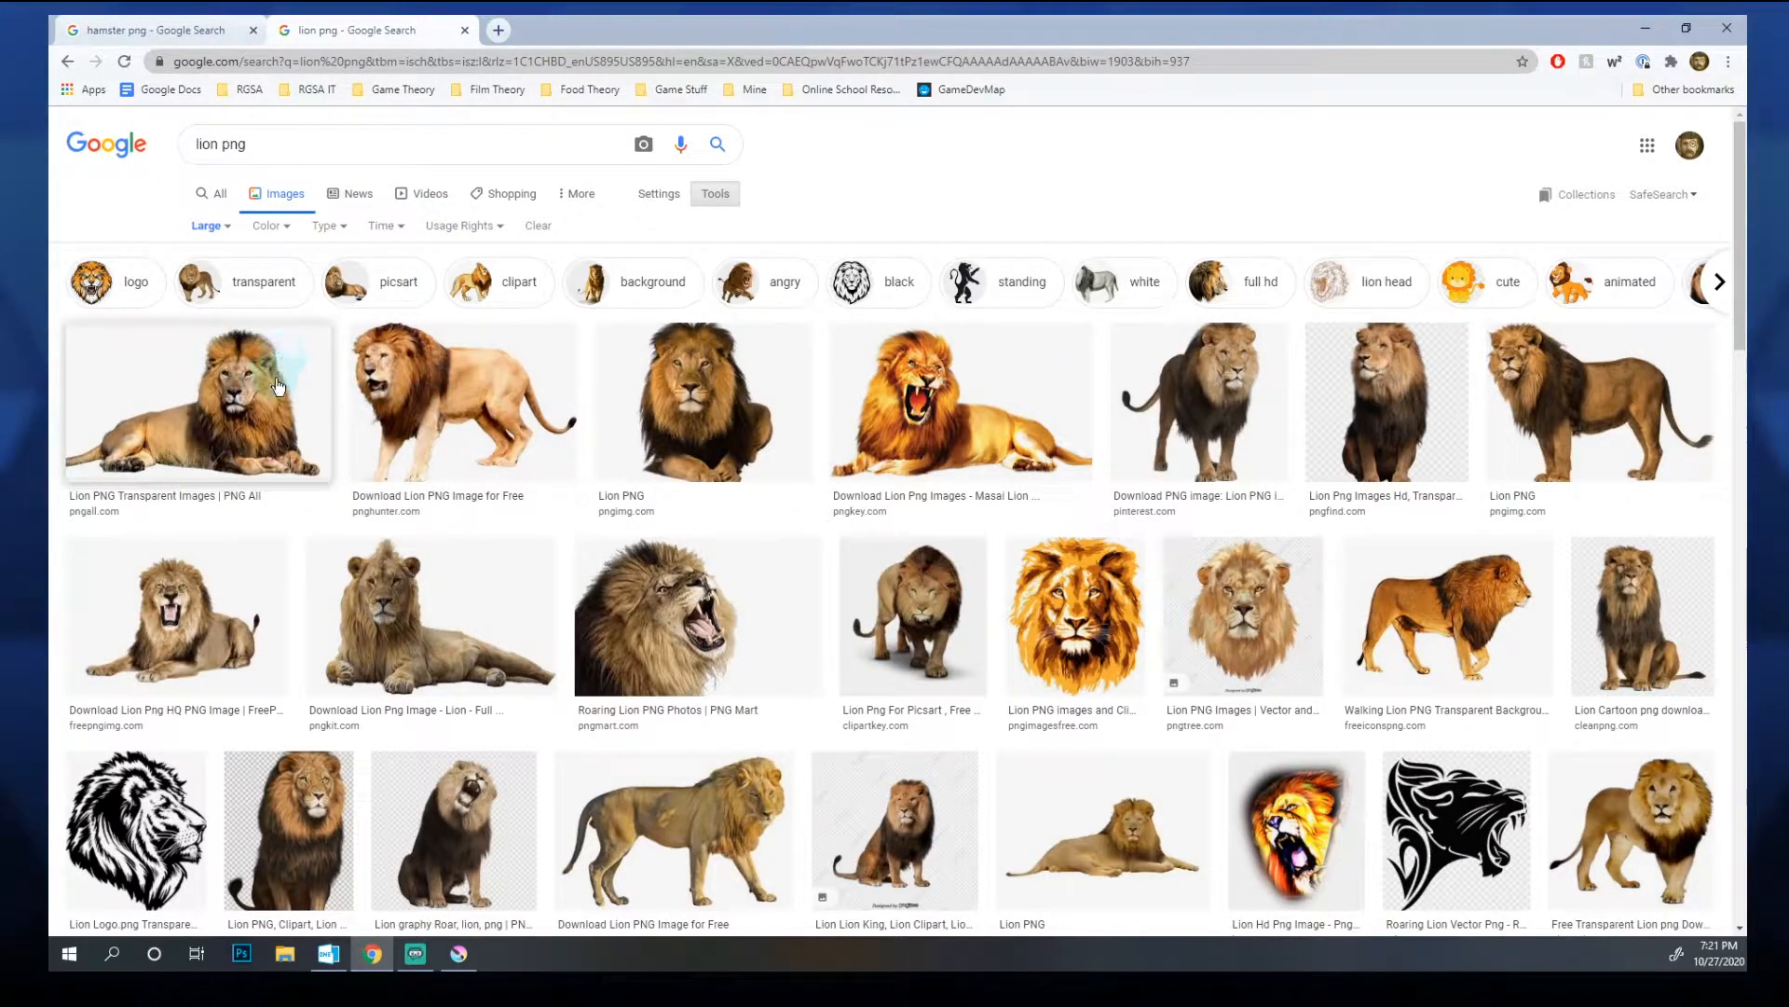
# Step: Preview the reclining lion from PNG All, the chosen hamster picture and the standing lion from PNGHunter
pyautogui.click(164, 441)
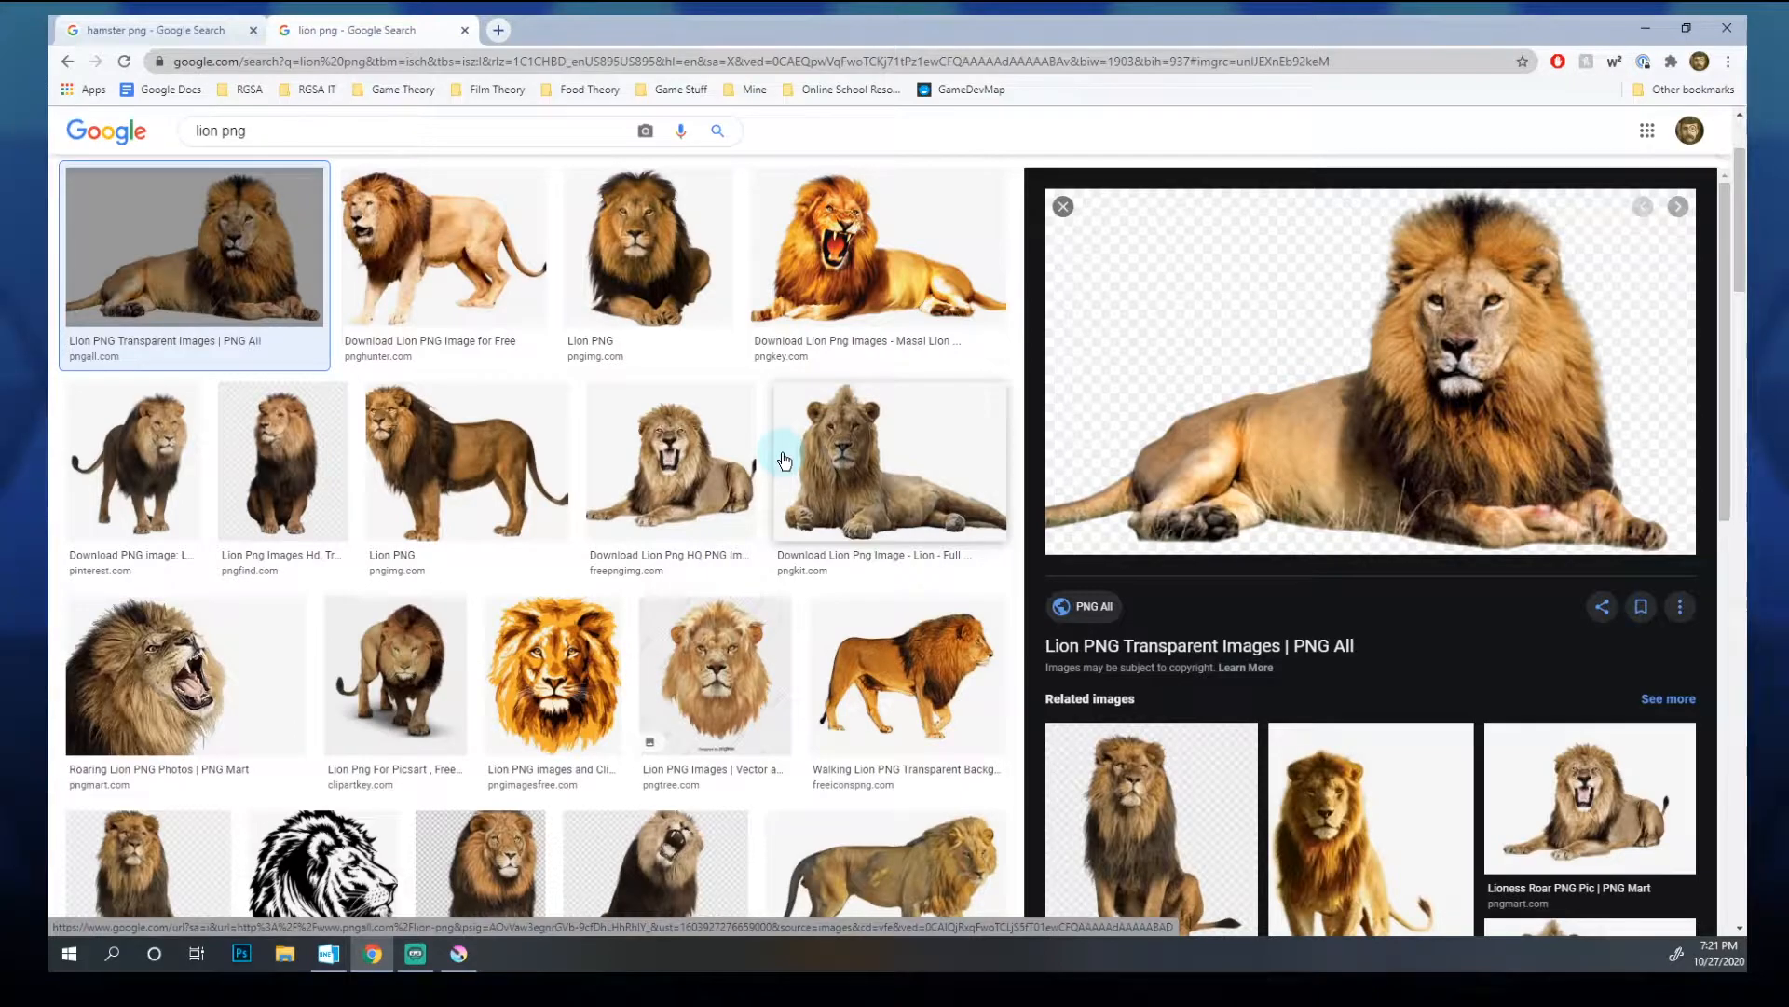
pyautogui.click(140, 30)
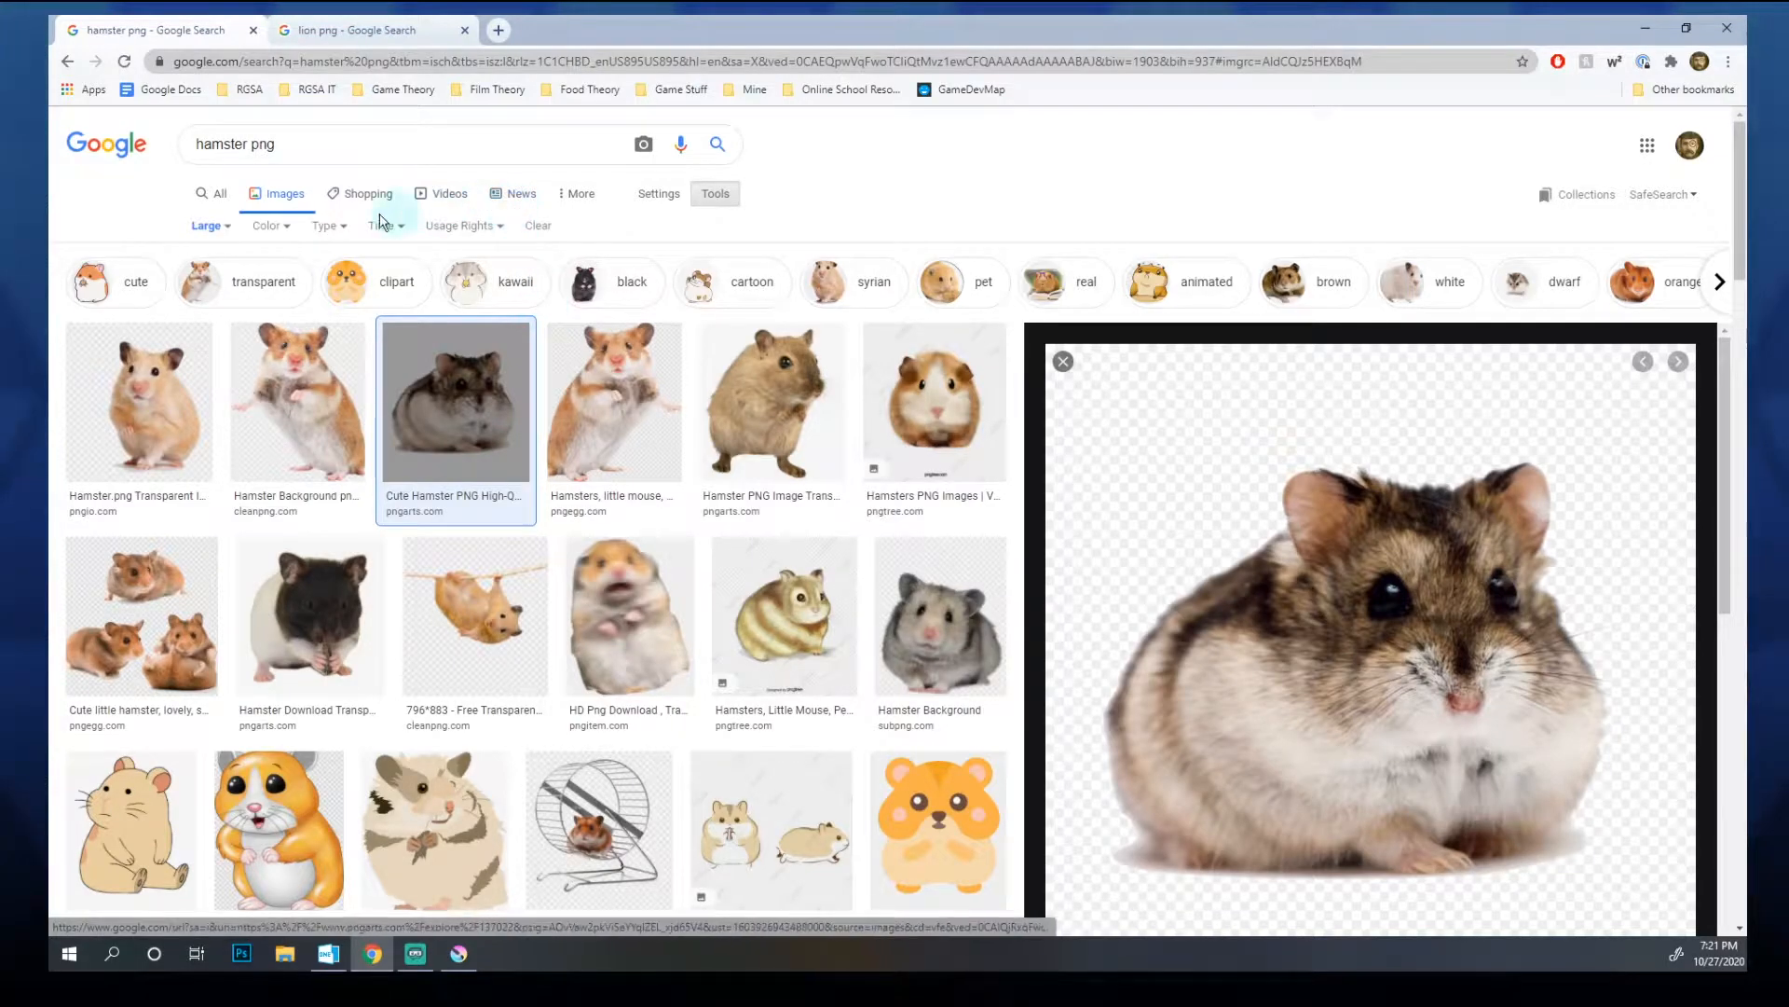
pyautogui.click(314, 37)
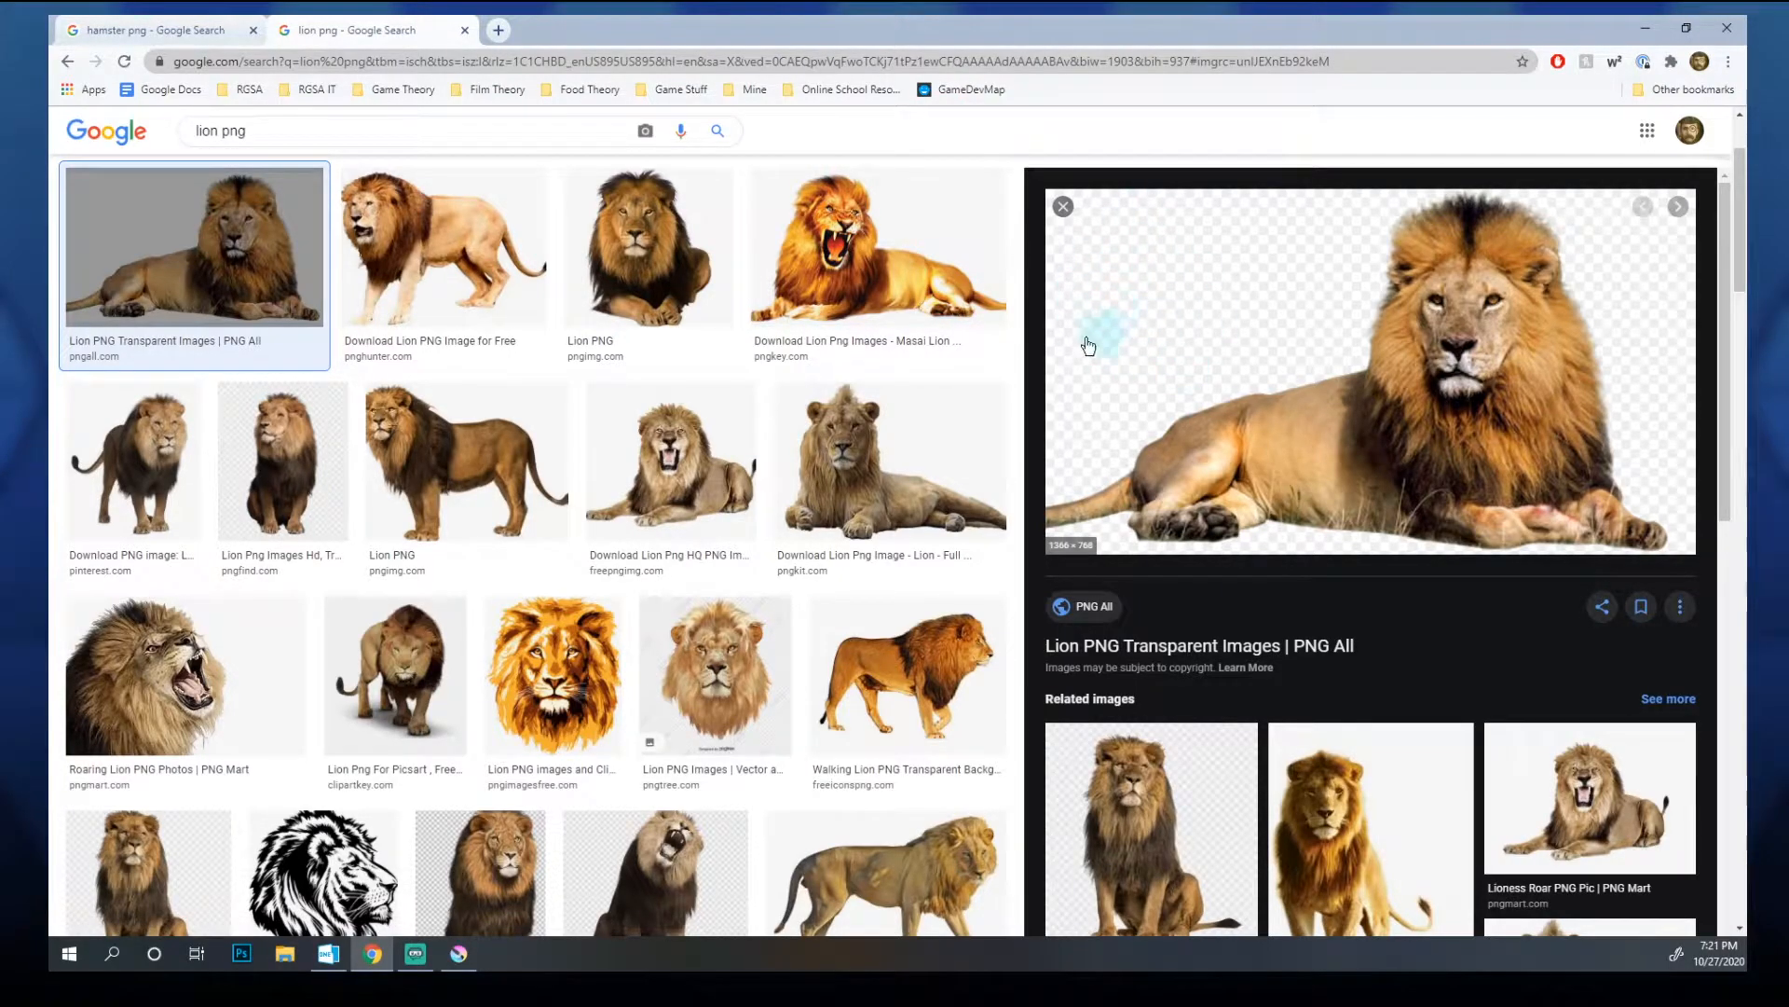
pyautogui.click(437, 272)
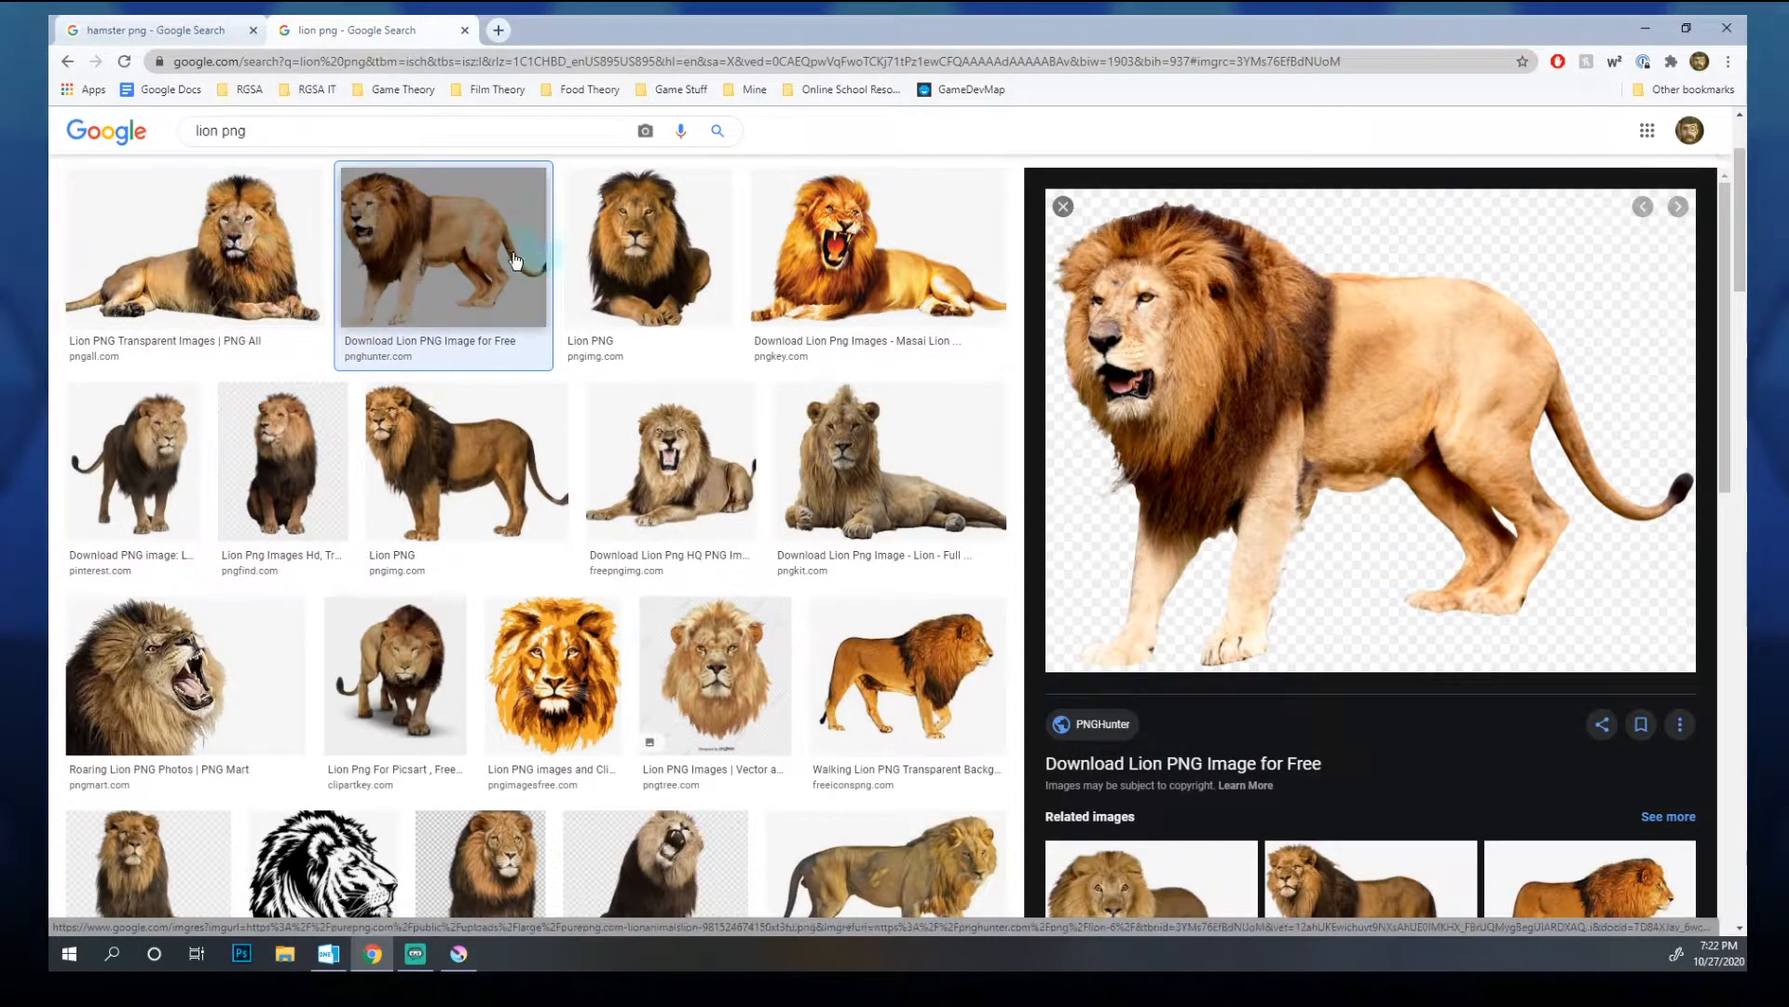
# Step: Copy the reclining lion image from PNG All and paste it into the Krita document, interpreting its colors As Web
pyautogui.click(148, 232)
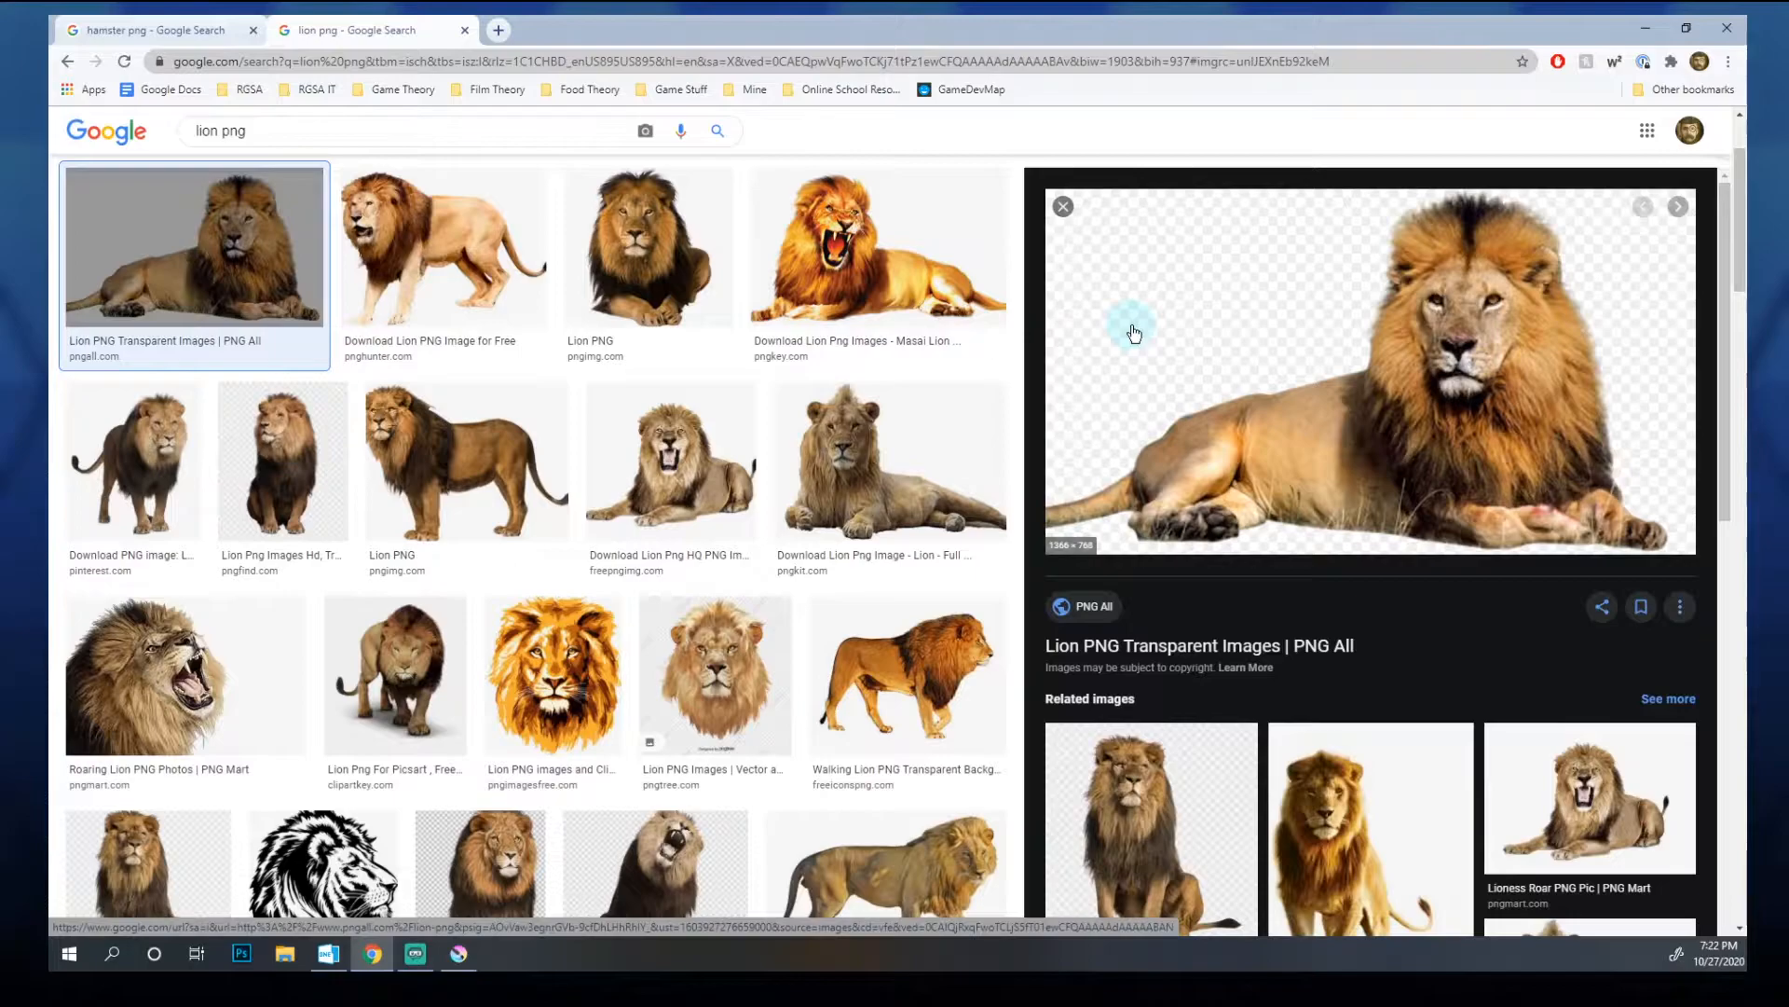
pyautogui.rightClick(1134, 334)
pyautogui.click(1197, 522)
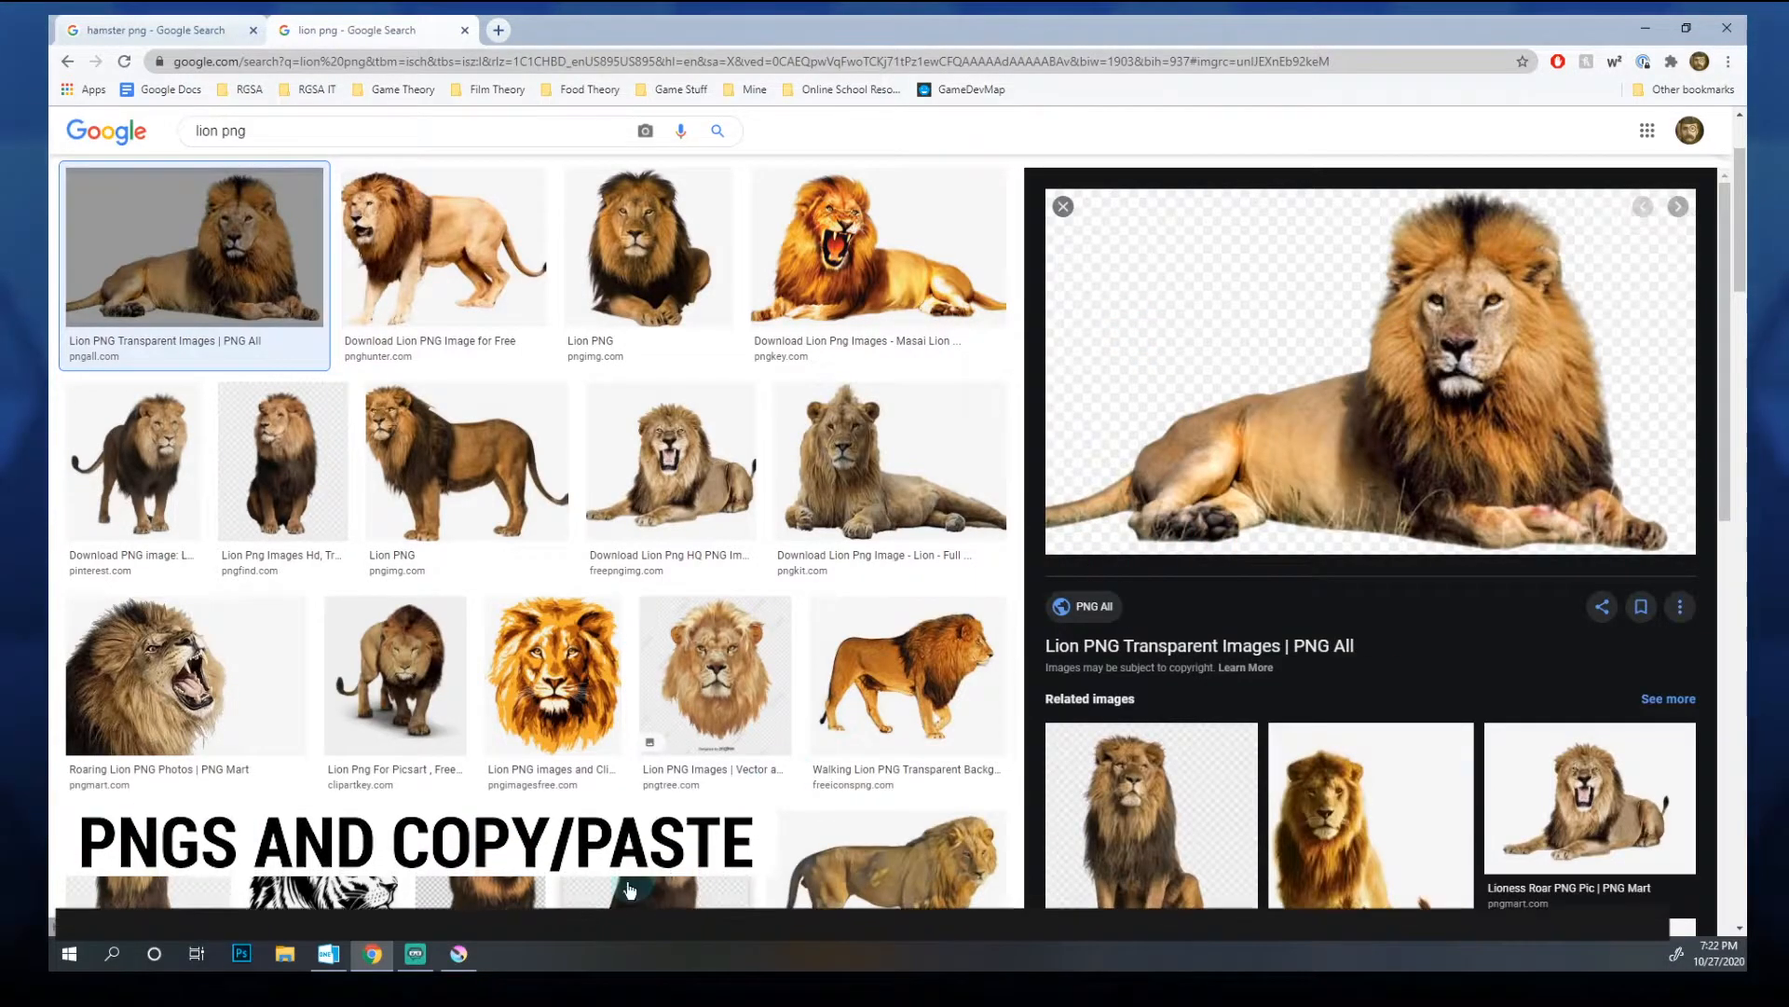
pyautogui.hotkey('alt', 'Tab')
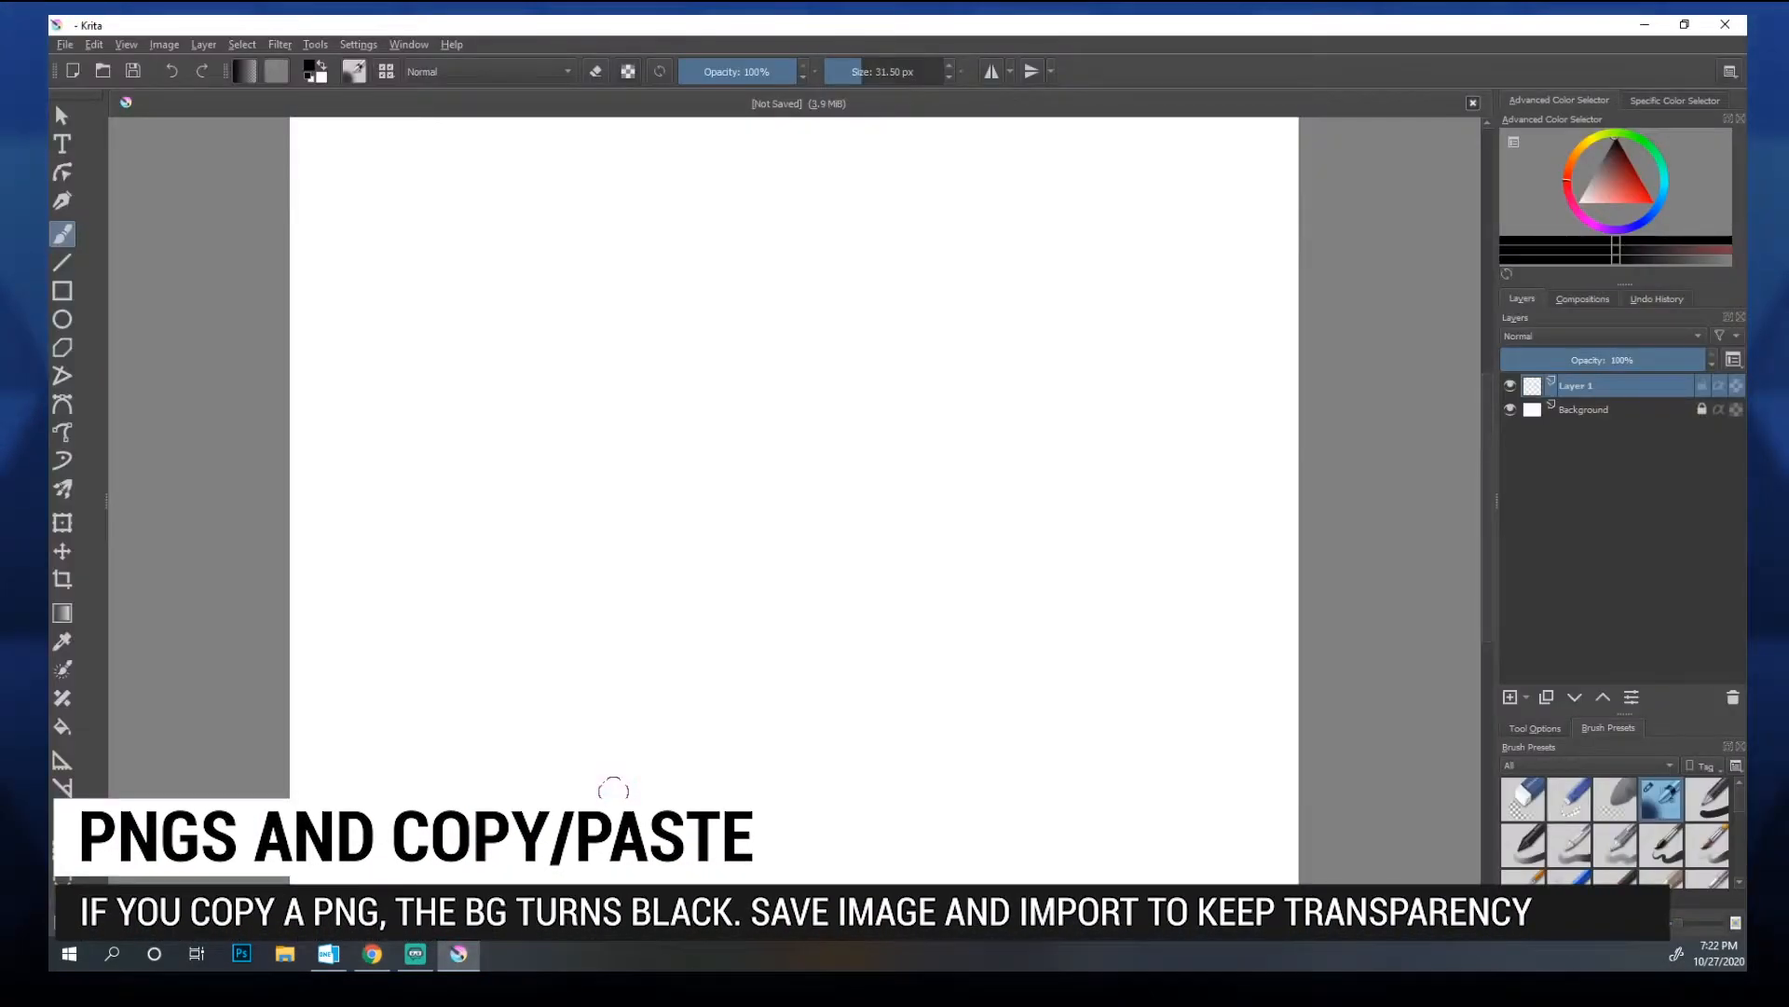
pyautogui.hotkey('ctrl', 'v')
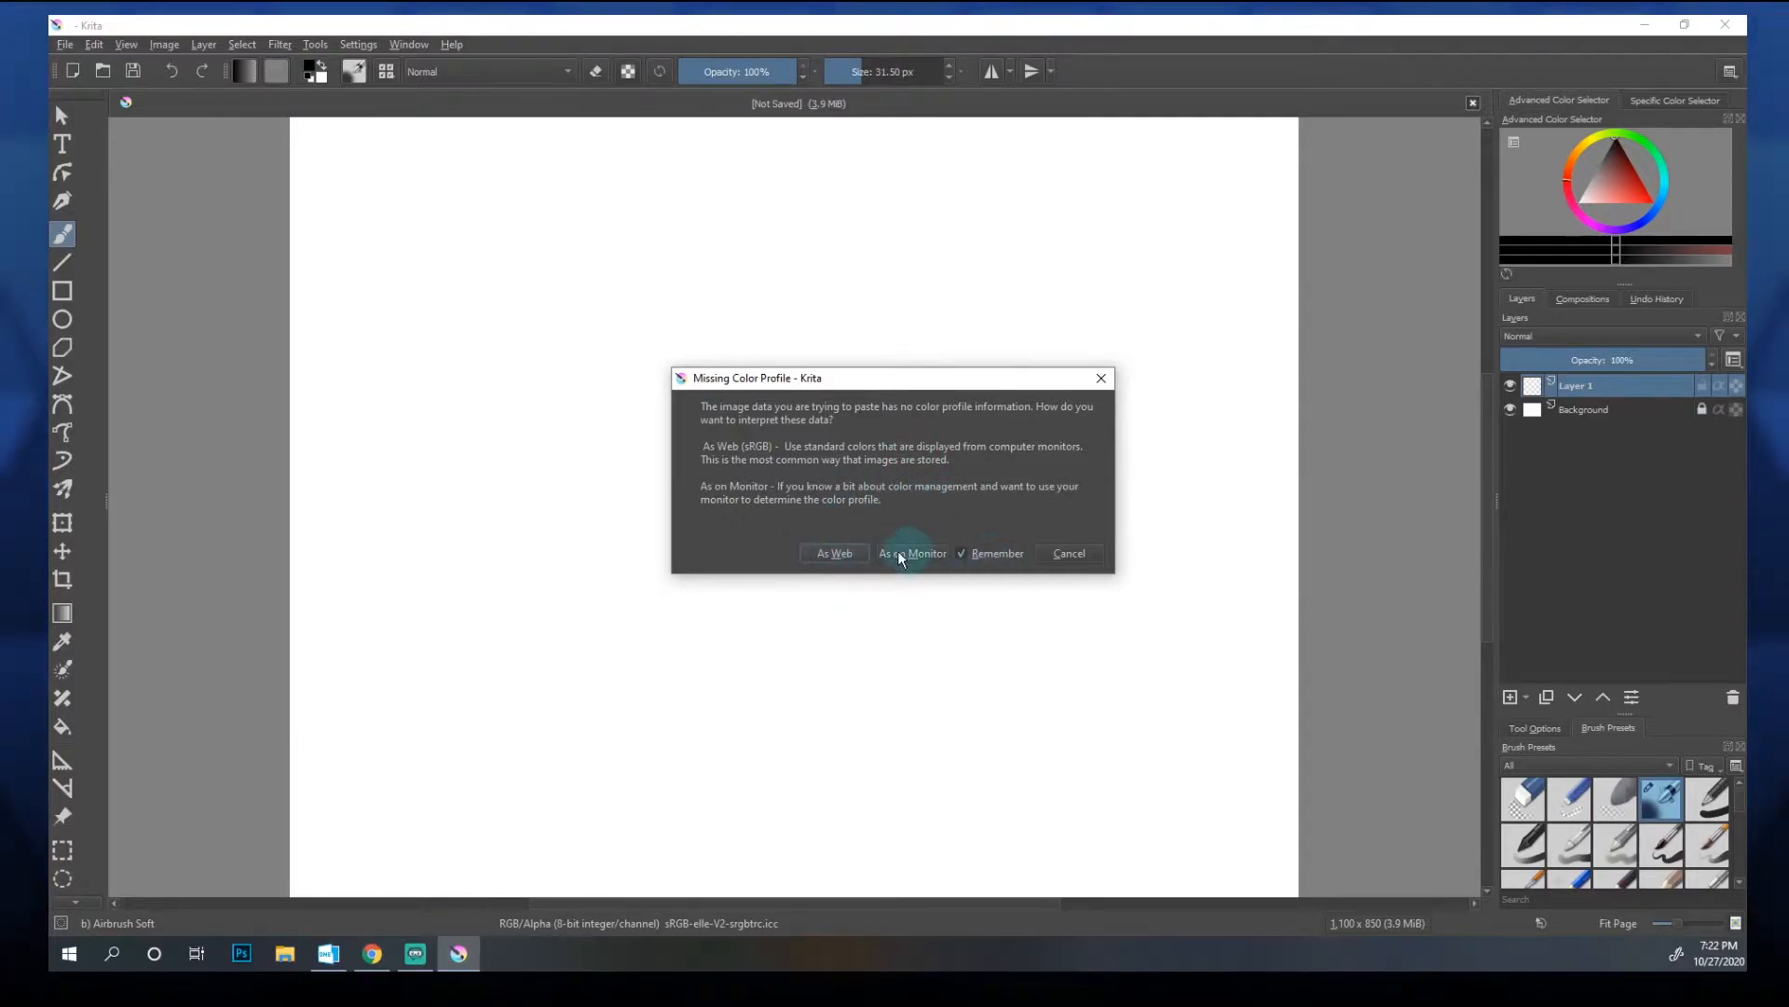
pyautogui.click(835, 553)
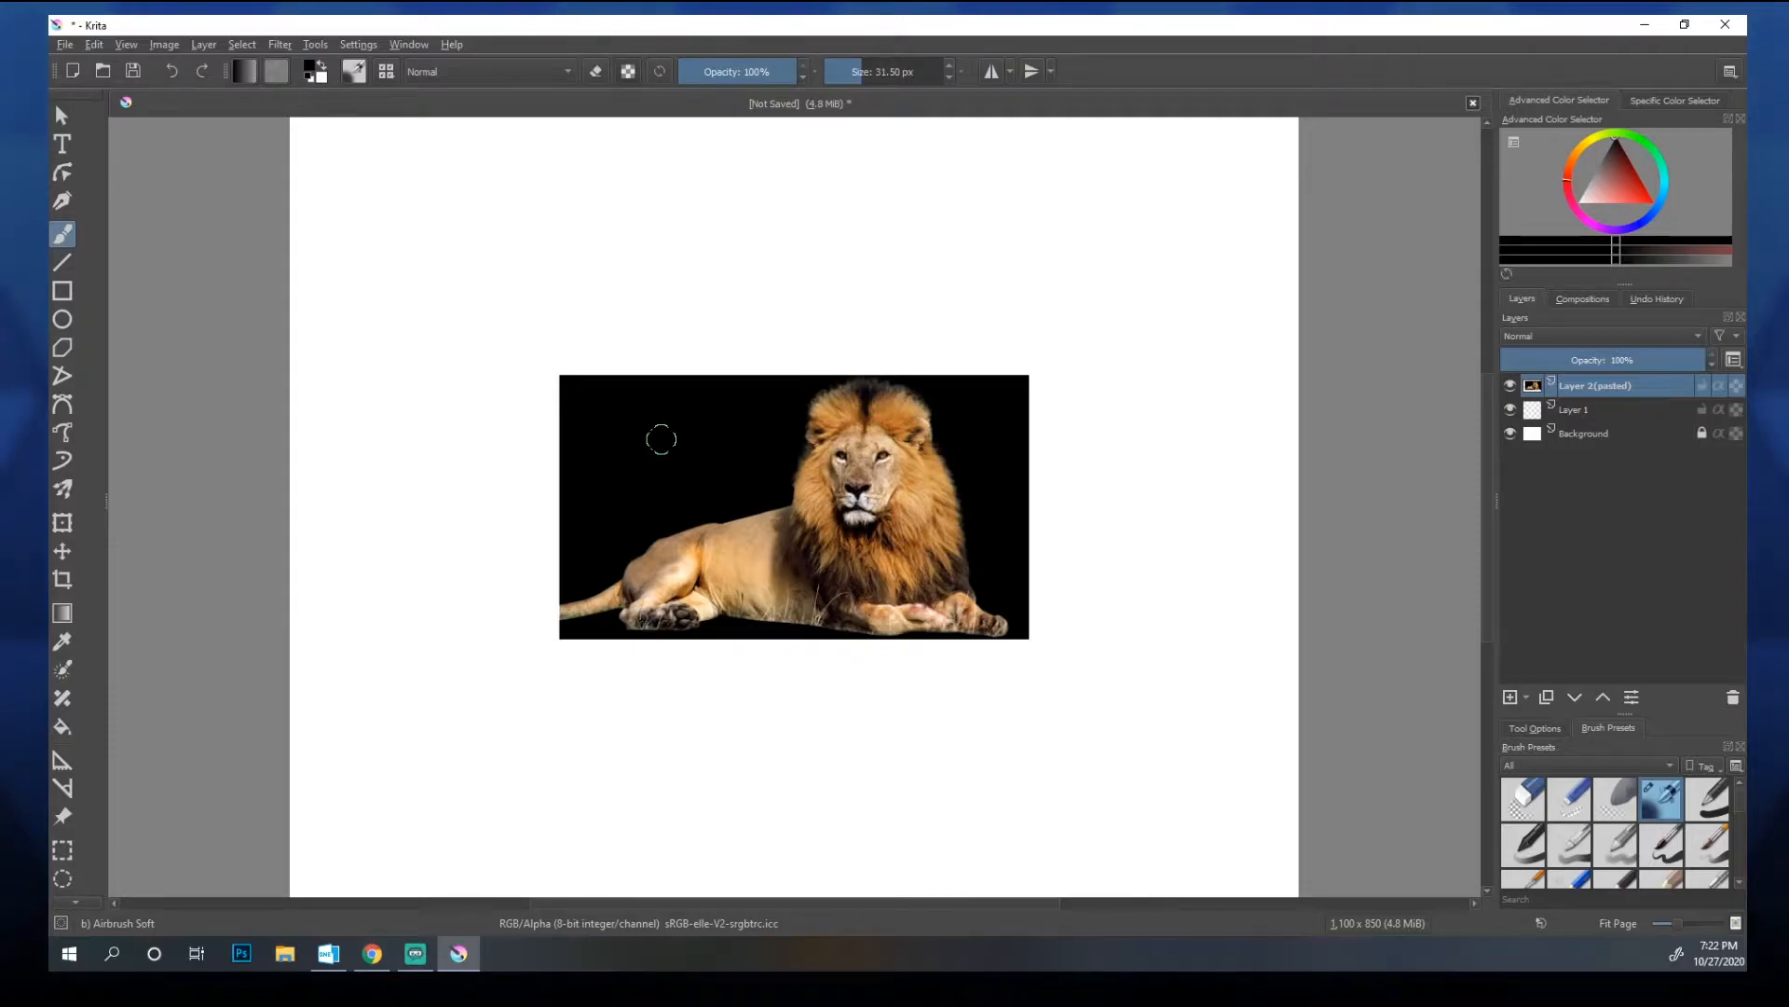
# Step: Return to Chrome and save the reclining lion image from PNG All to the Desktop as a PNG named lion
pyautogui.click(373, 954)
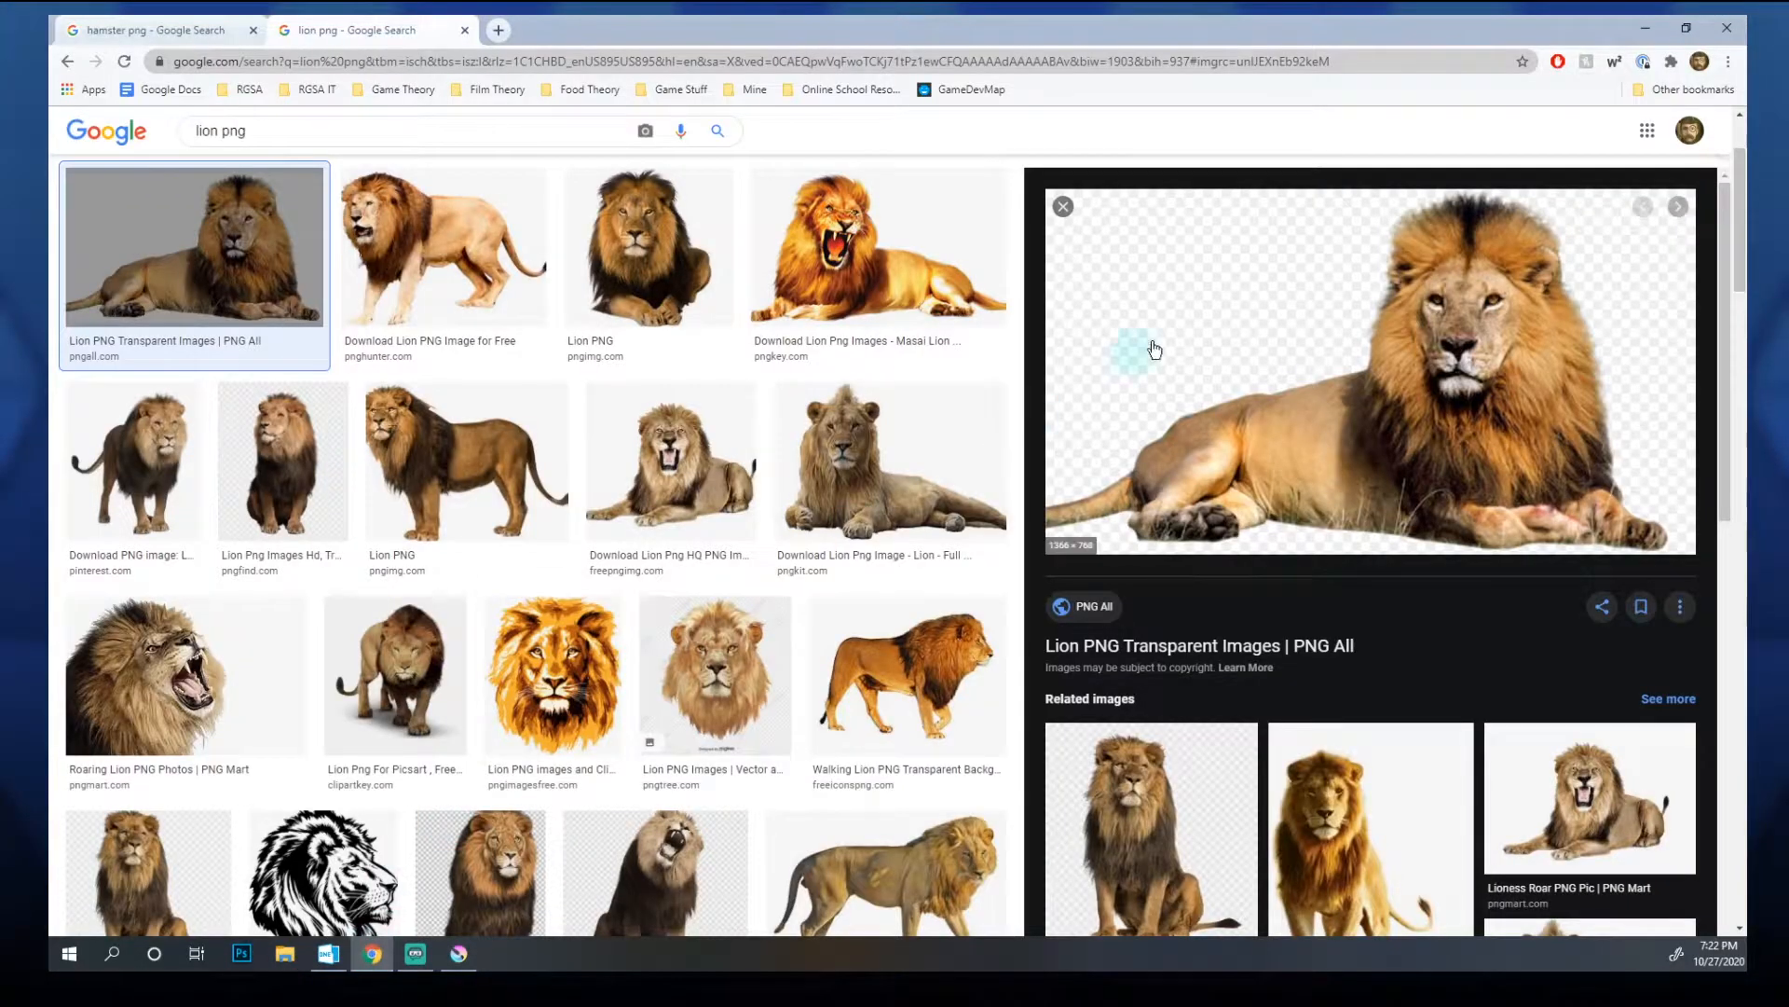
pyautogui.rightClick(1171, 315)
pyautogui.click(1247, 506)
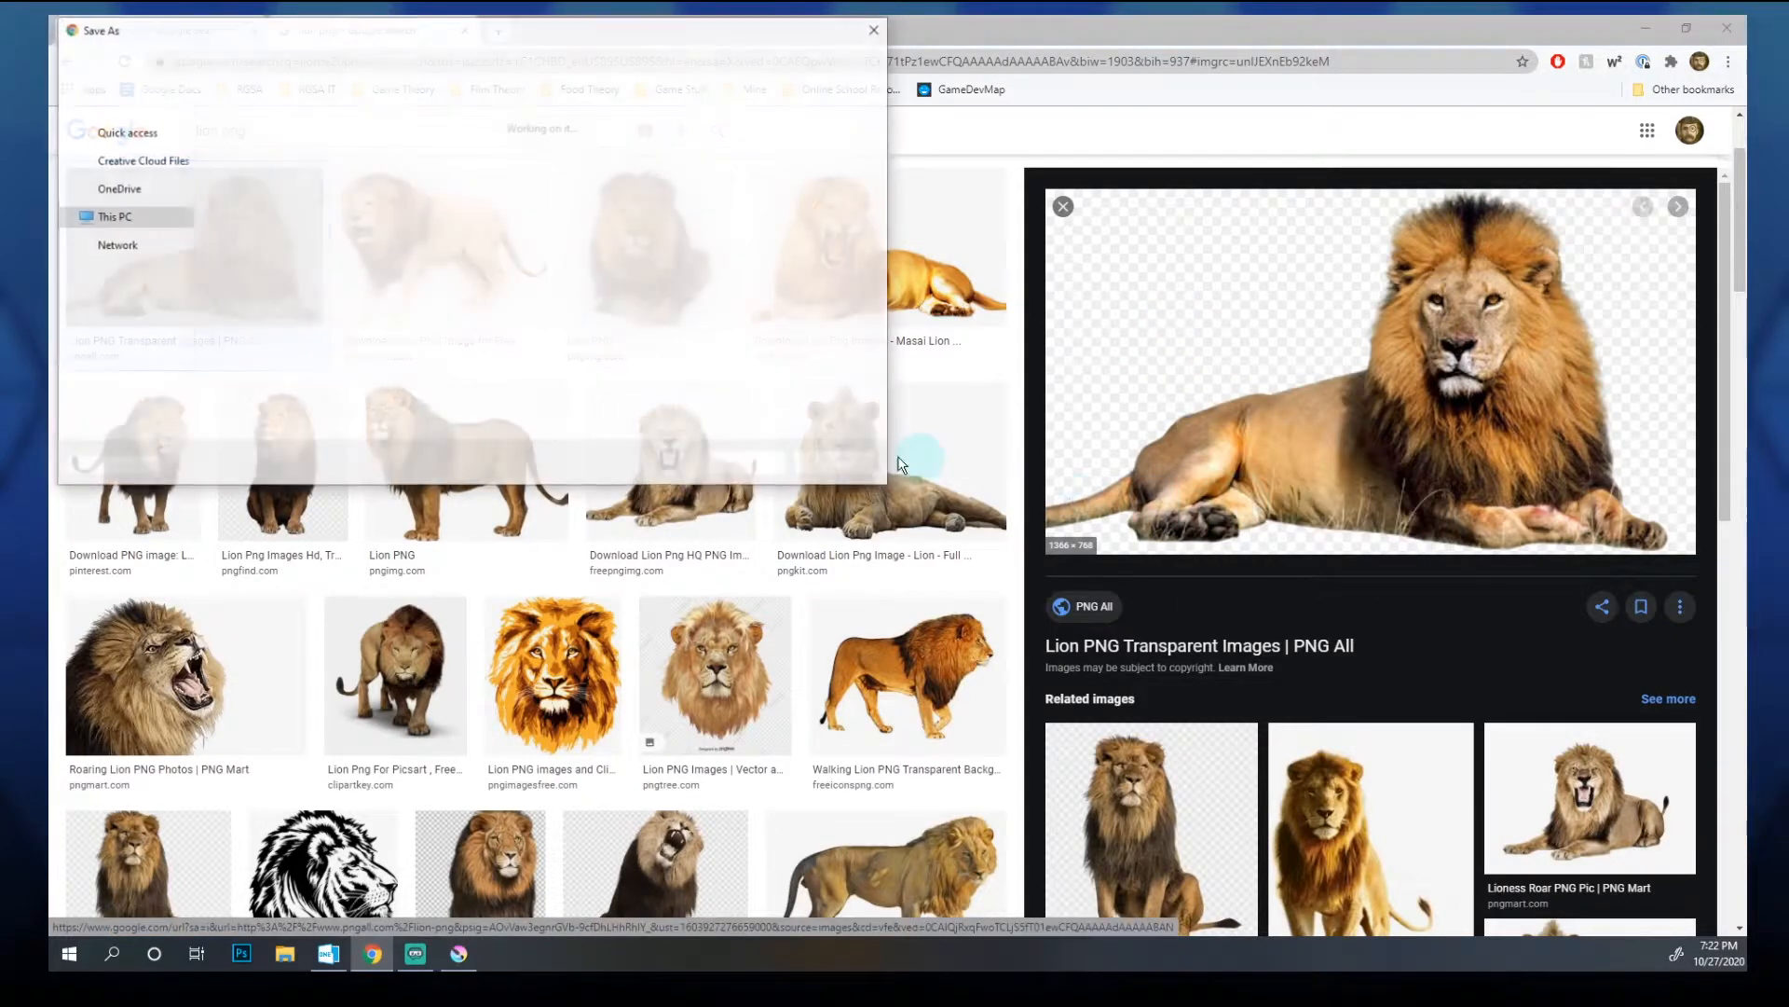
pyautogui.scroll(2, 112, 158)
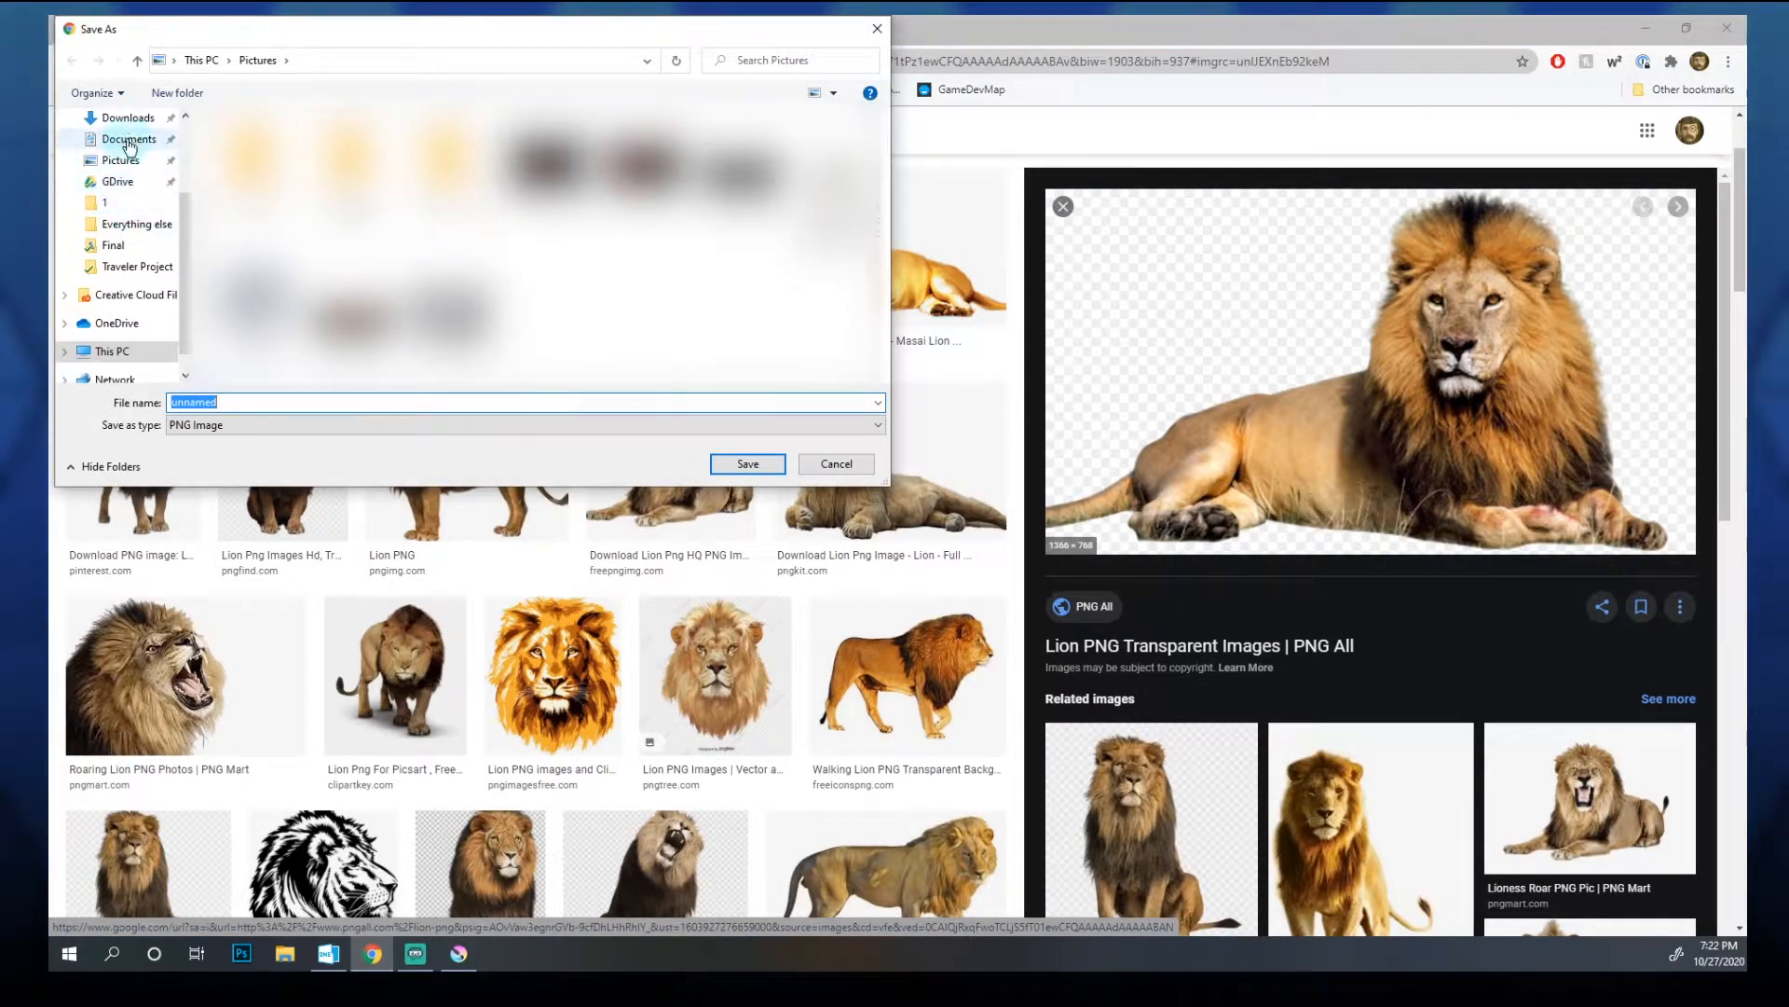
pyautogui.click(120, 216)
pyautogui.click(322, 275)
pyautogui.doubleClick(265, 404)
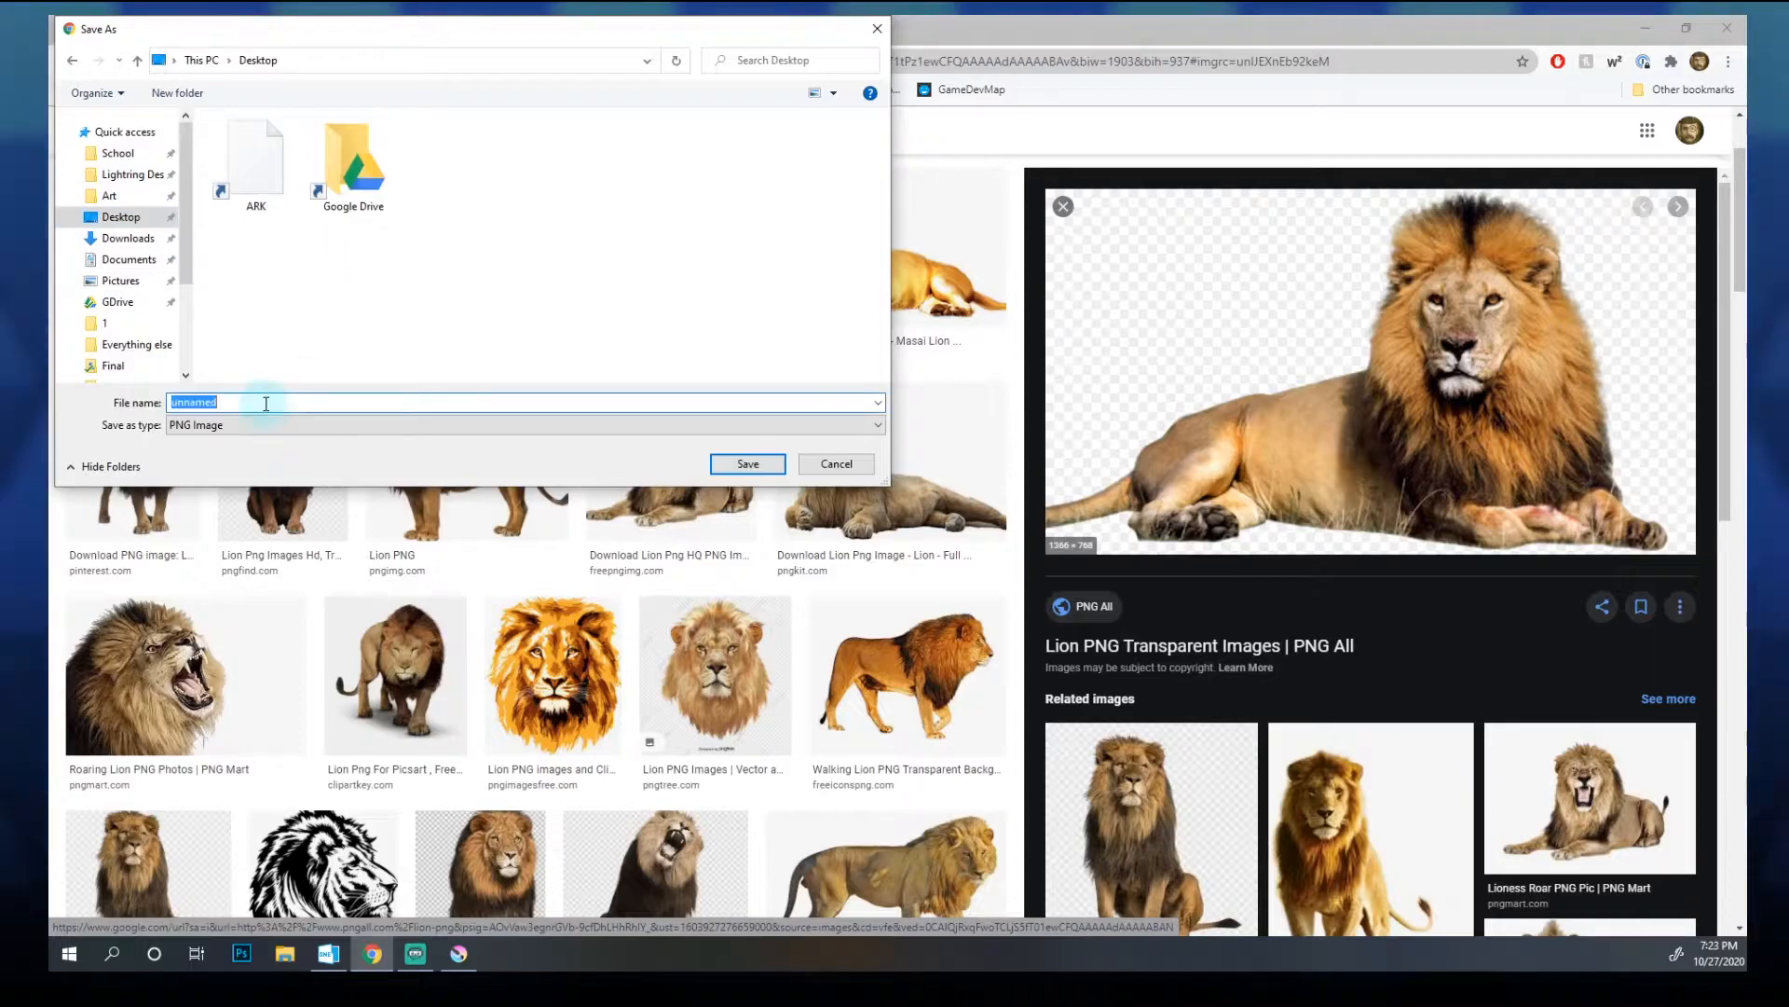
pyautogui.write('lion')
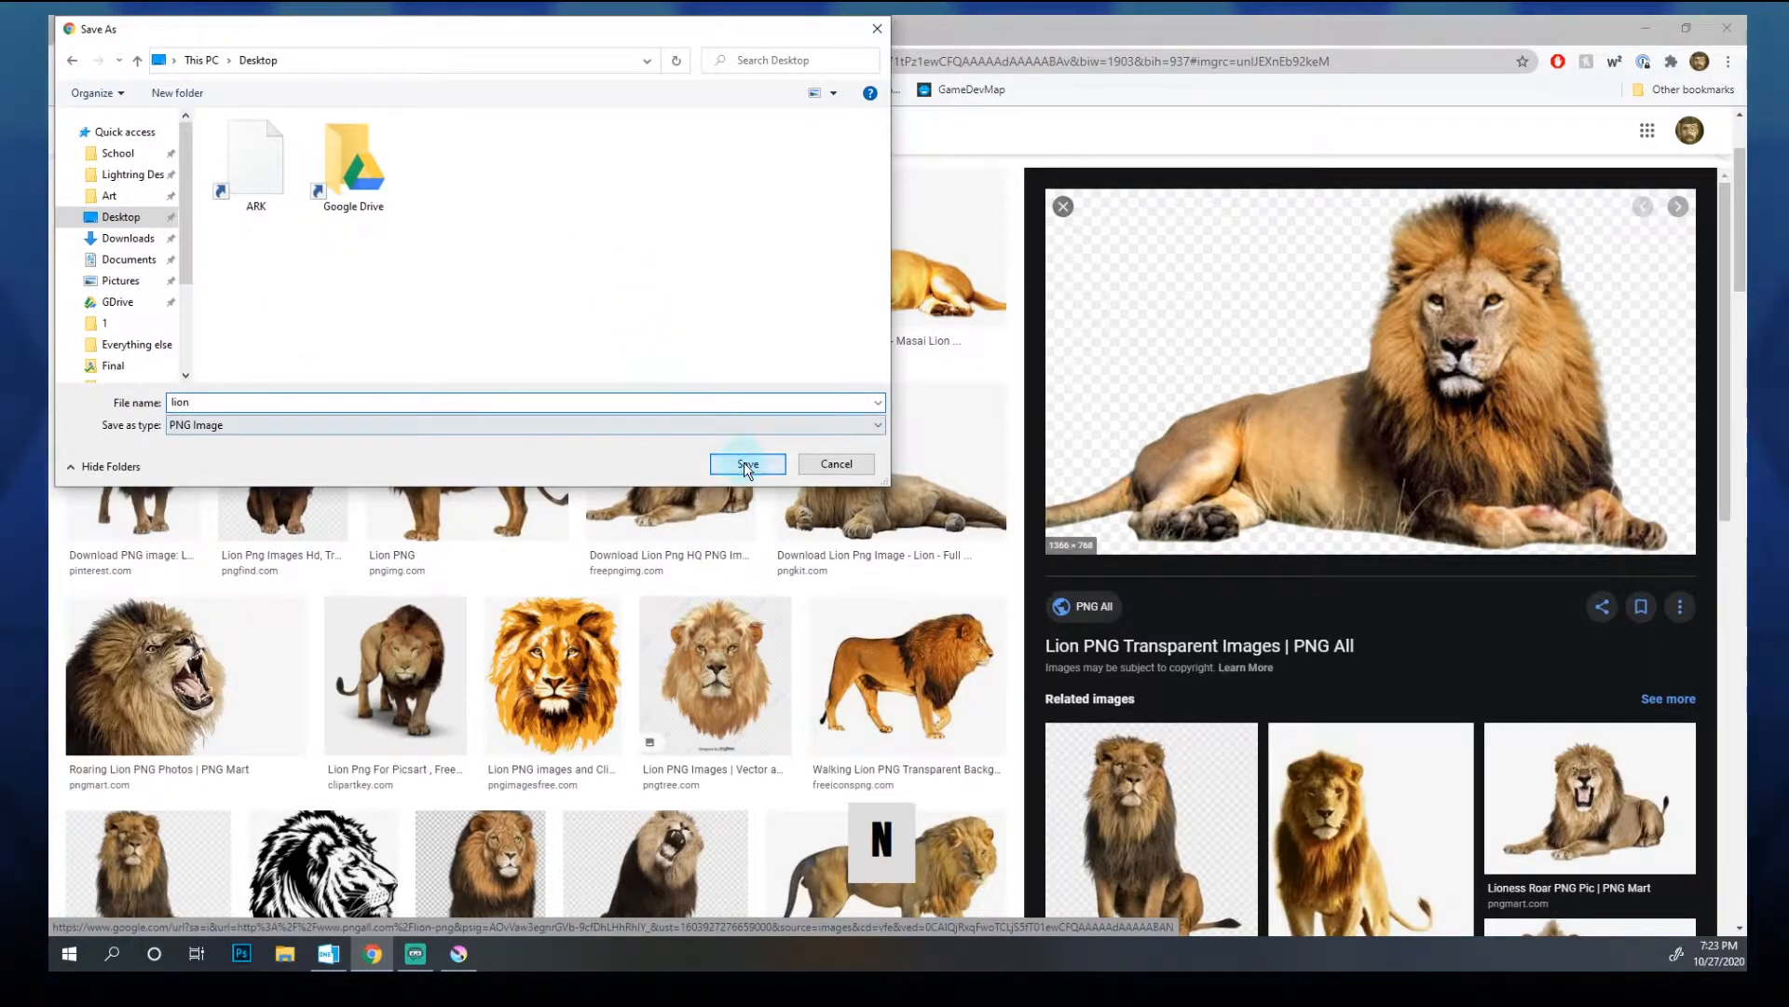
pyautogui.click(746, 465)
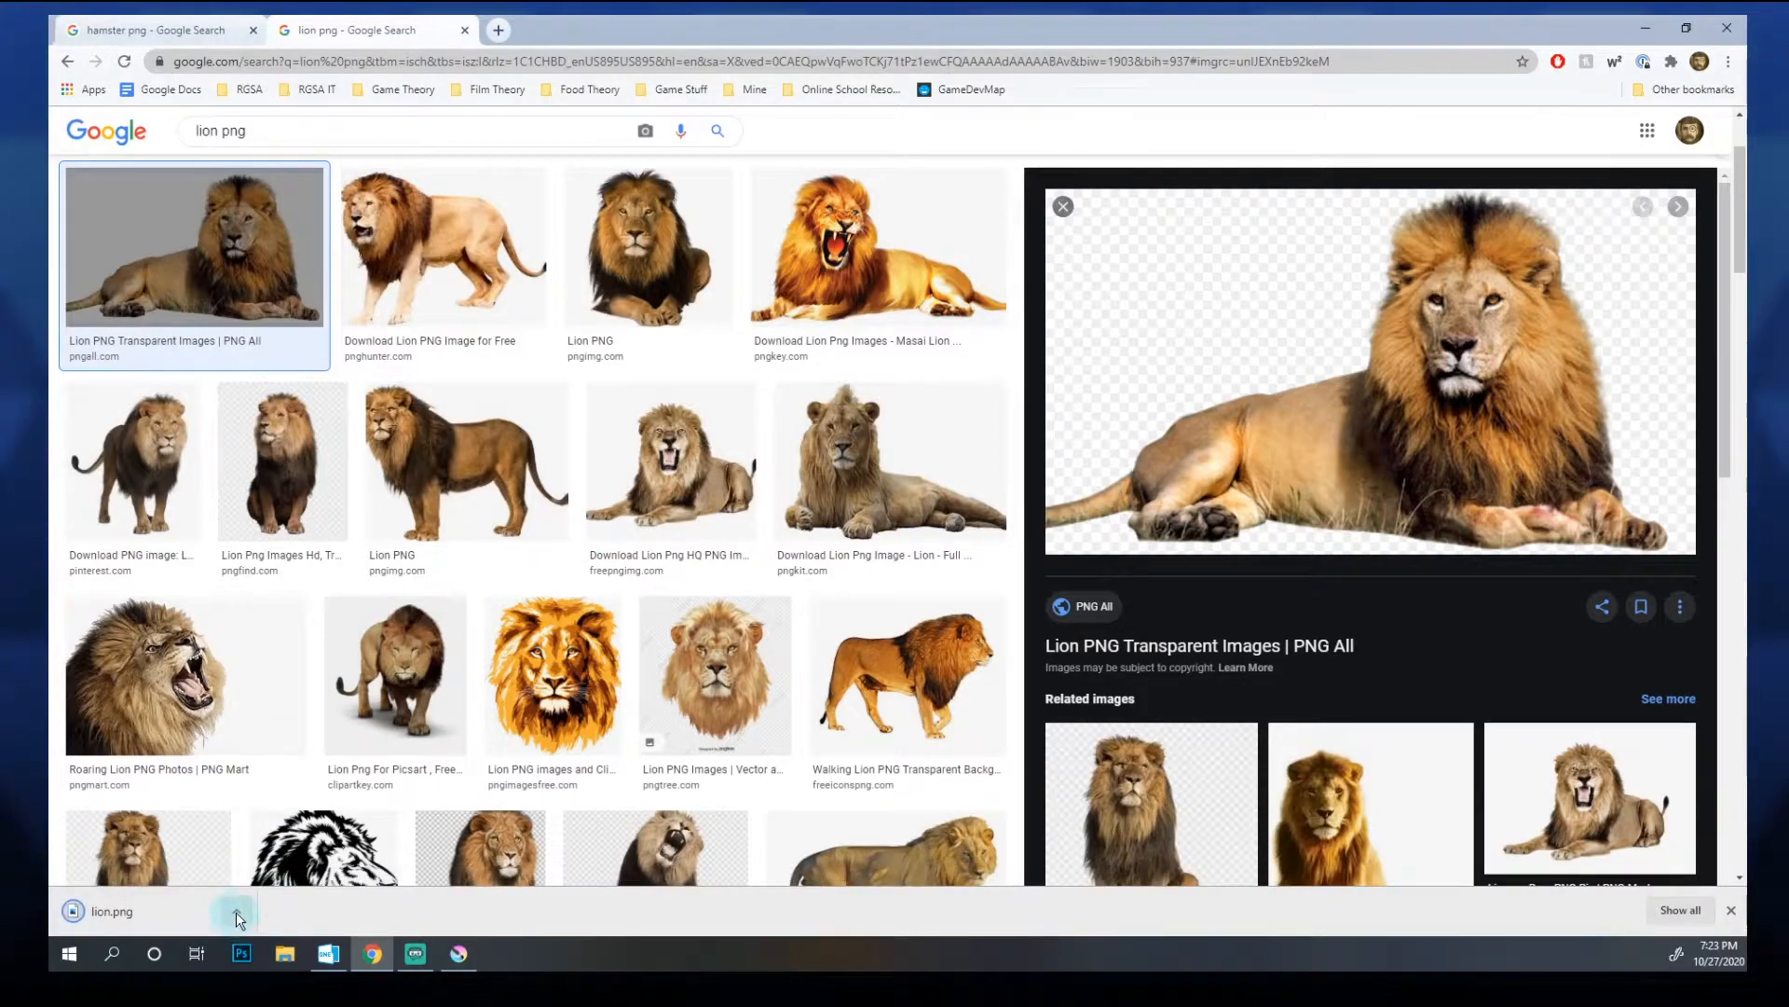
# Step: Show the downloaded lion file in its Desktop folder and insert it into the Krita document as a new layer
pyautogui.click(237, 911)
pyautogui.click(294, 848)
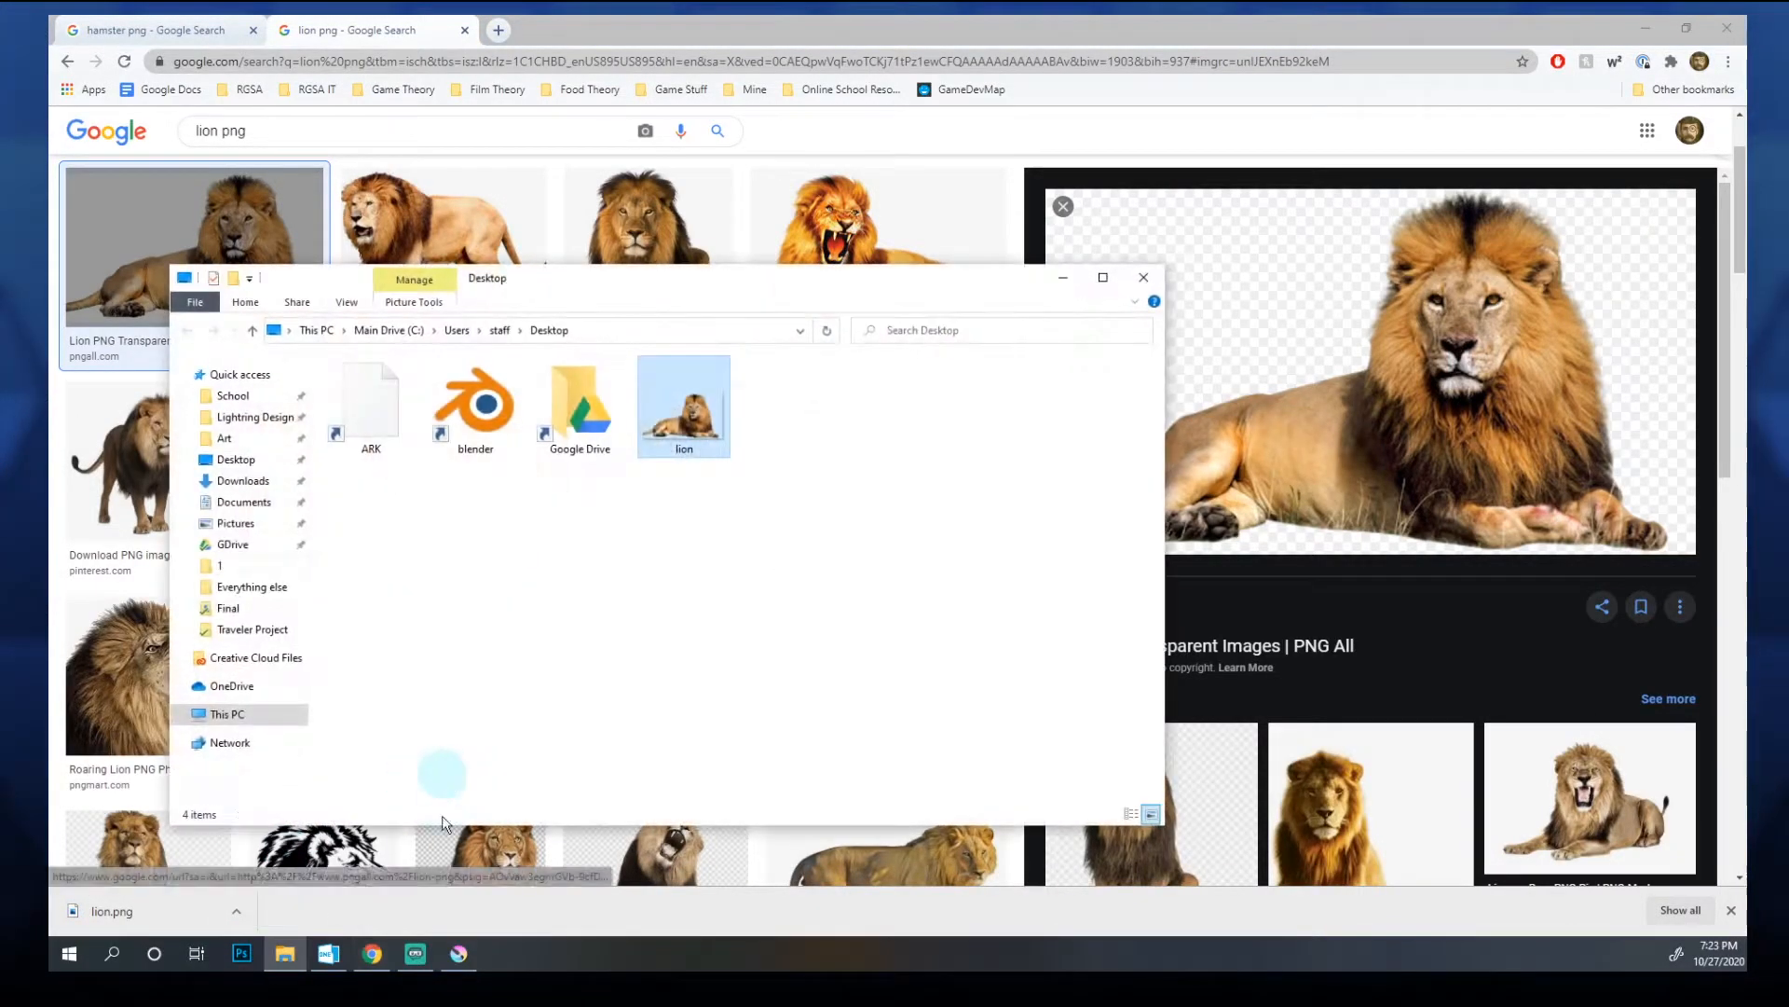
pyautogui.click(455, 954)
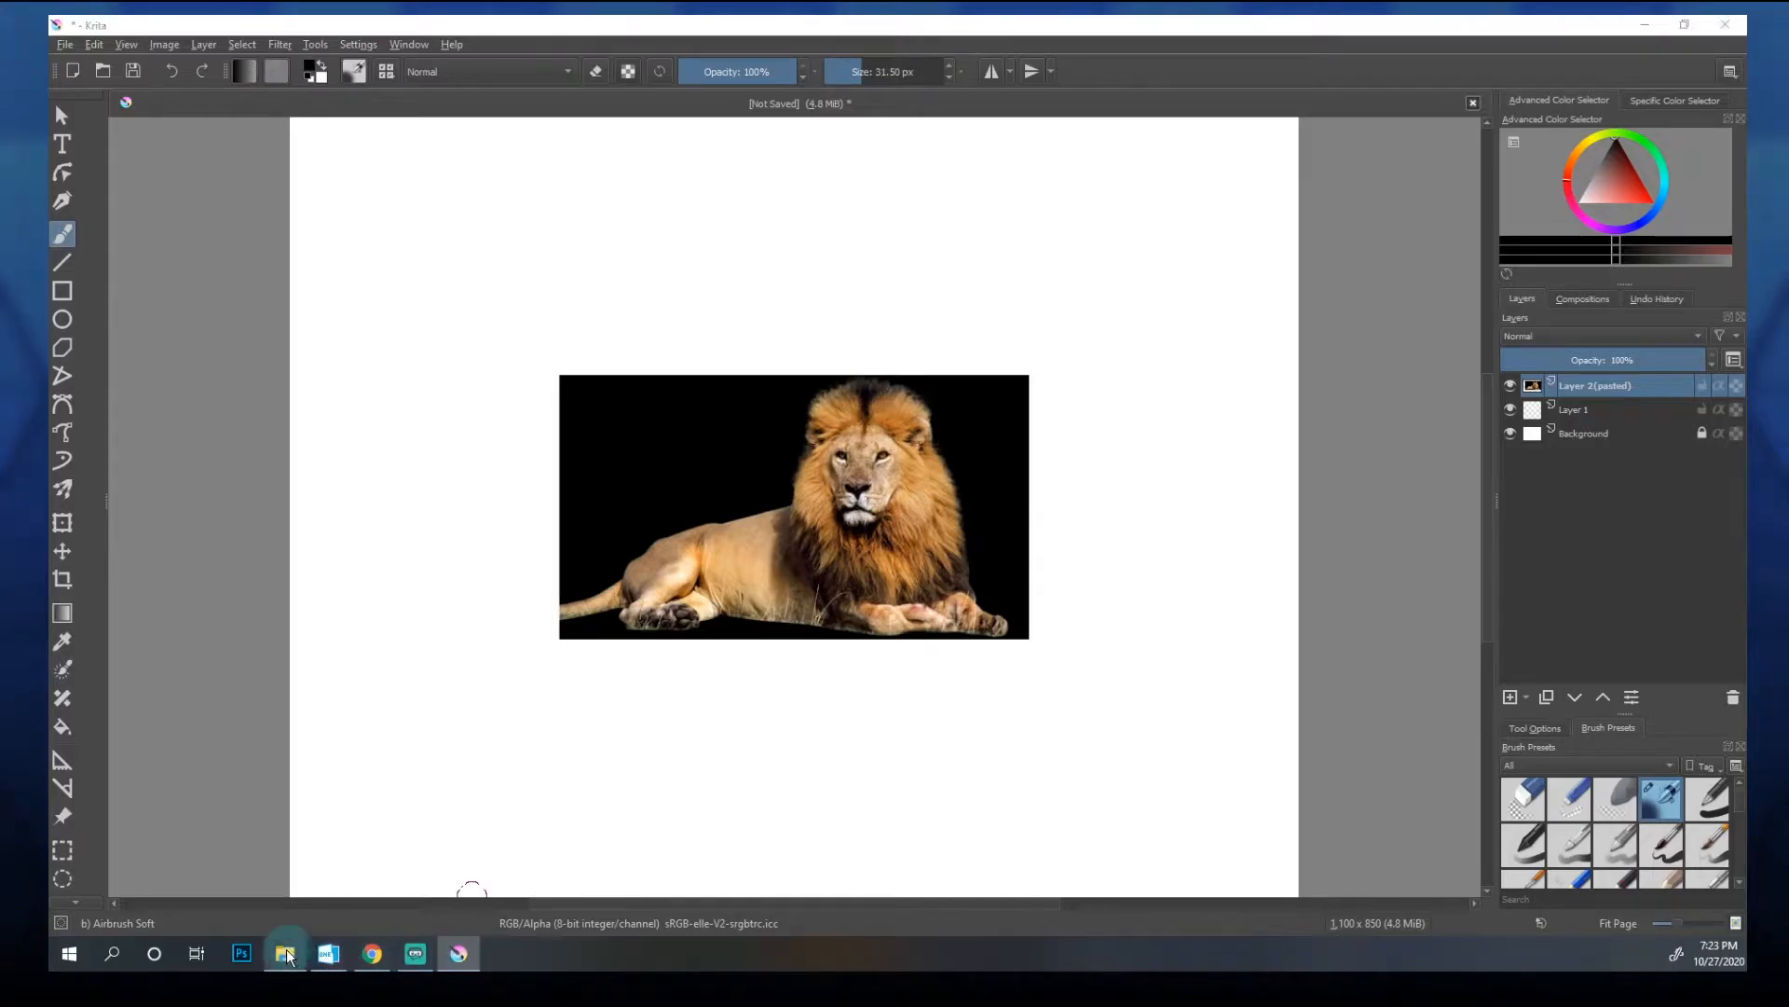
pyautogui.click(284, 953)
pyautogui.moveTo(725, 282); pyautogui.dragTo(1201, 391)
pyautogui.moveTo(1196, 518); pyautogui.dragTo(695, 271)
pyautogui.click(790, 278)
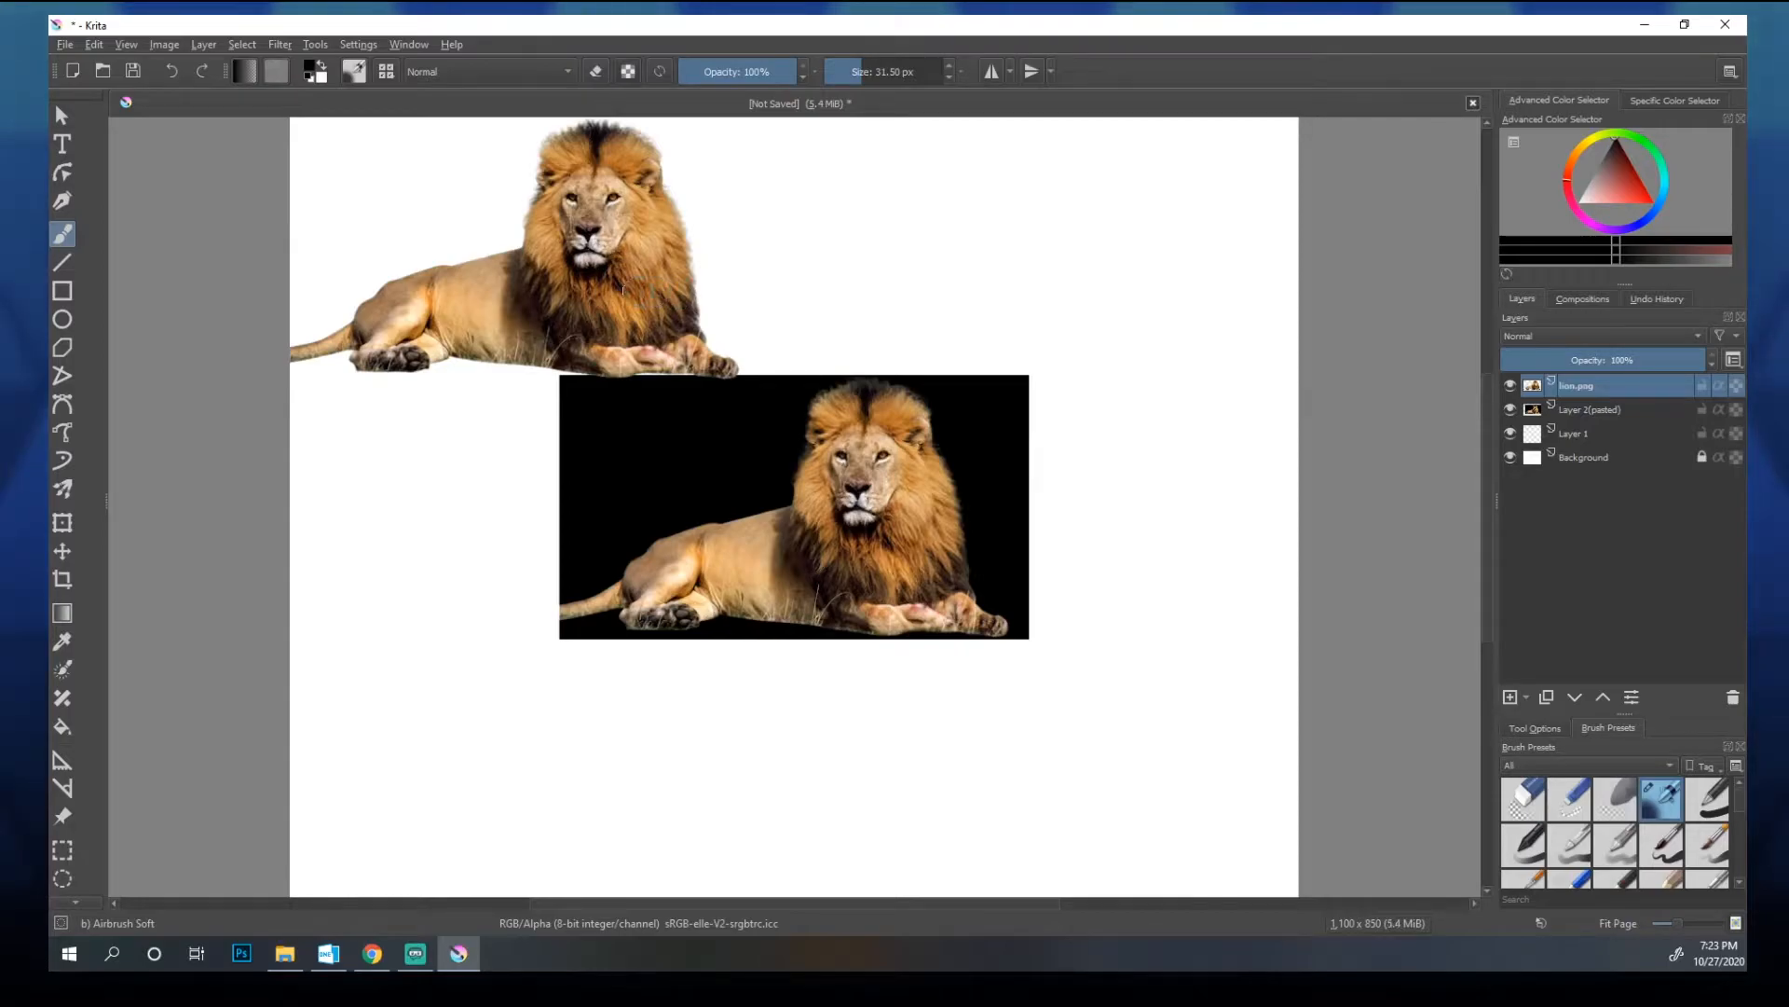
# Step: Move the transparent lion to the lower-left area of the canvas and the pasted black-background lion beside it
pyautogui.press('v')
pyautogui.moveTo(899, 141); pyautogui.dragTo(912, 574)
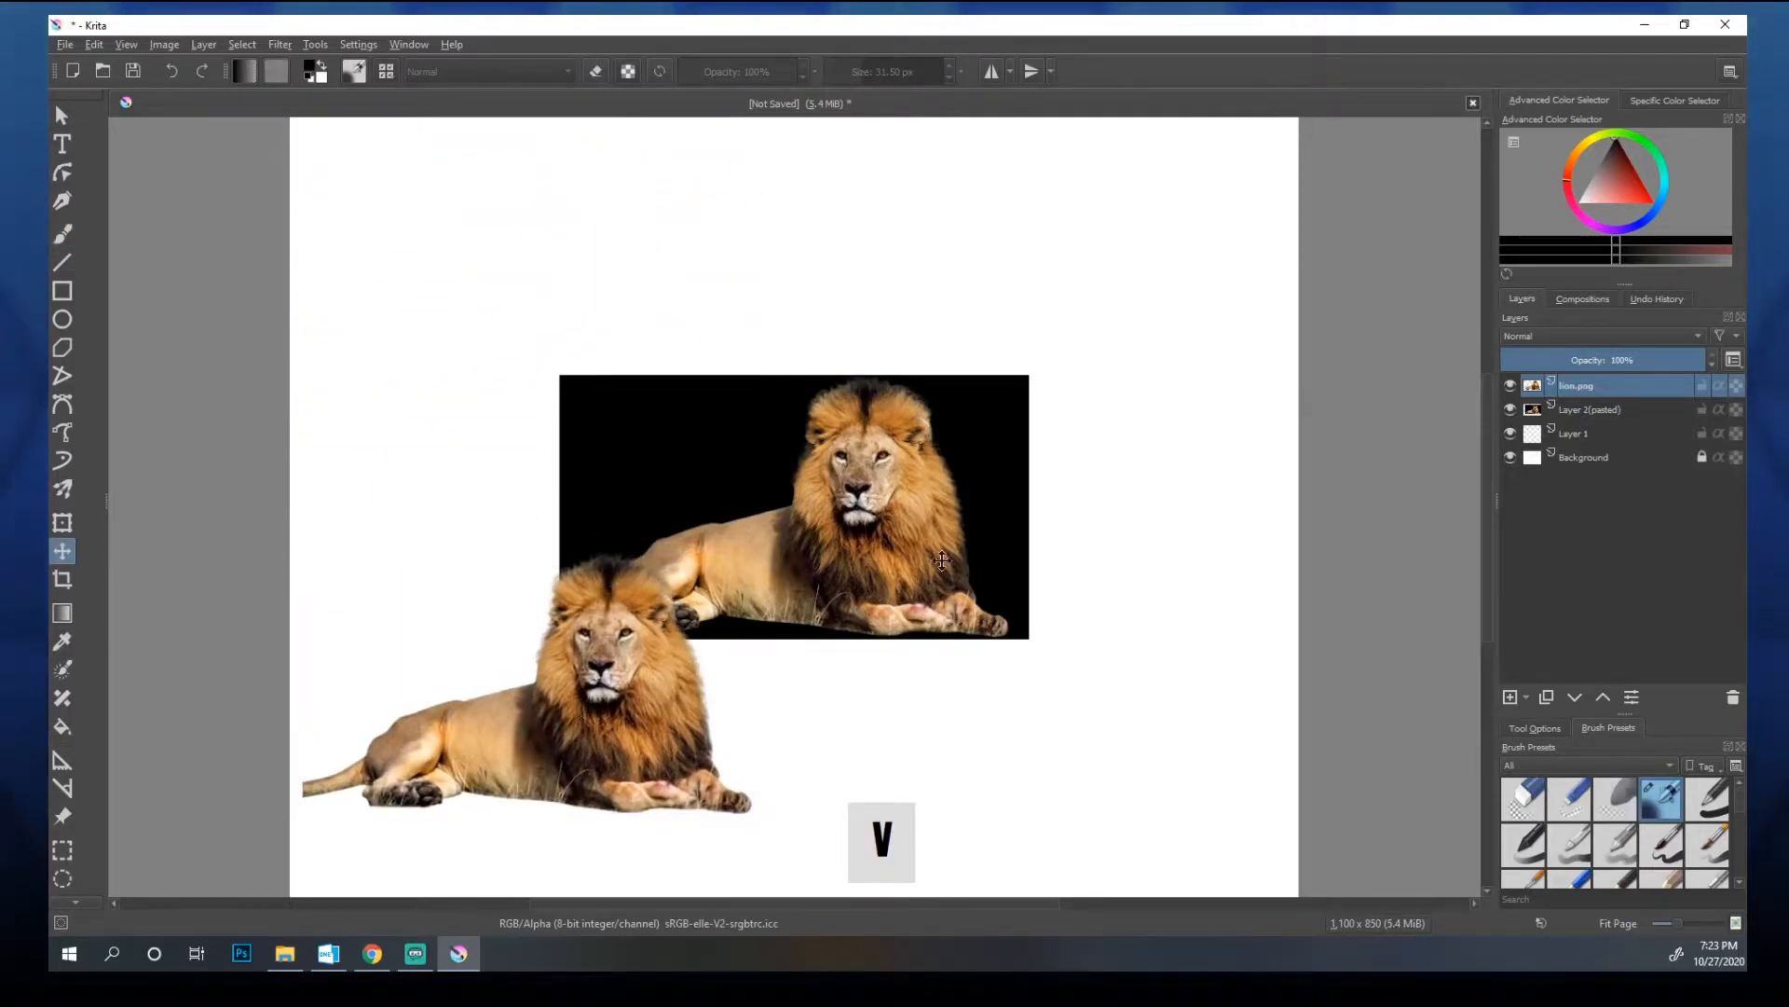
pyautogui.click(1571, 410)
pyautogui.press('v')
pyautogui.moveTo(853, 508); pyautogui.dragTo(977, 477)
pyautogui.hotkey('ctrl', 'z')
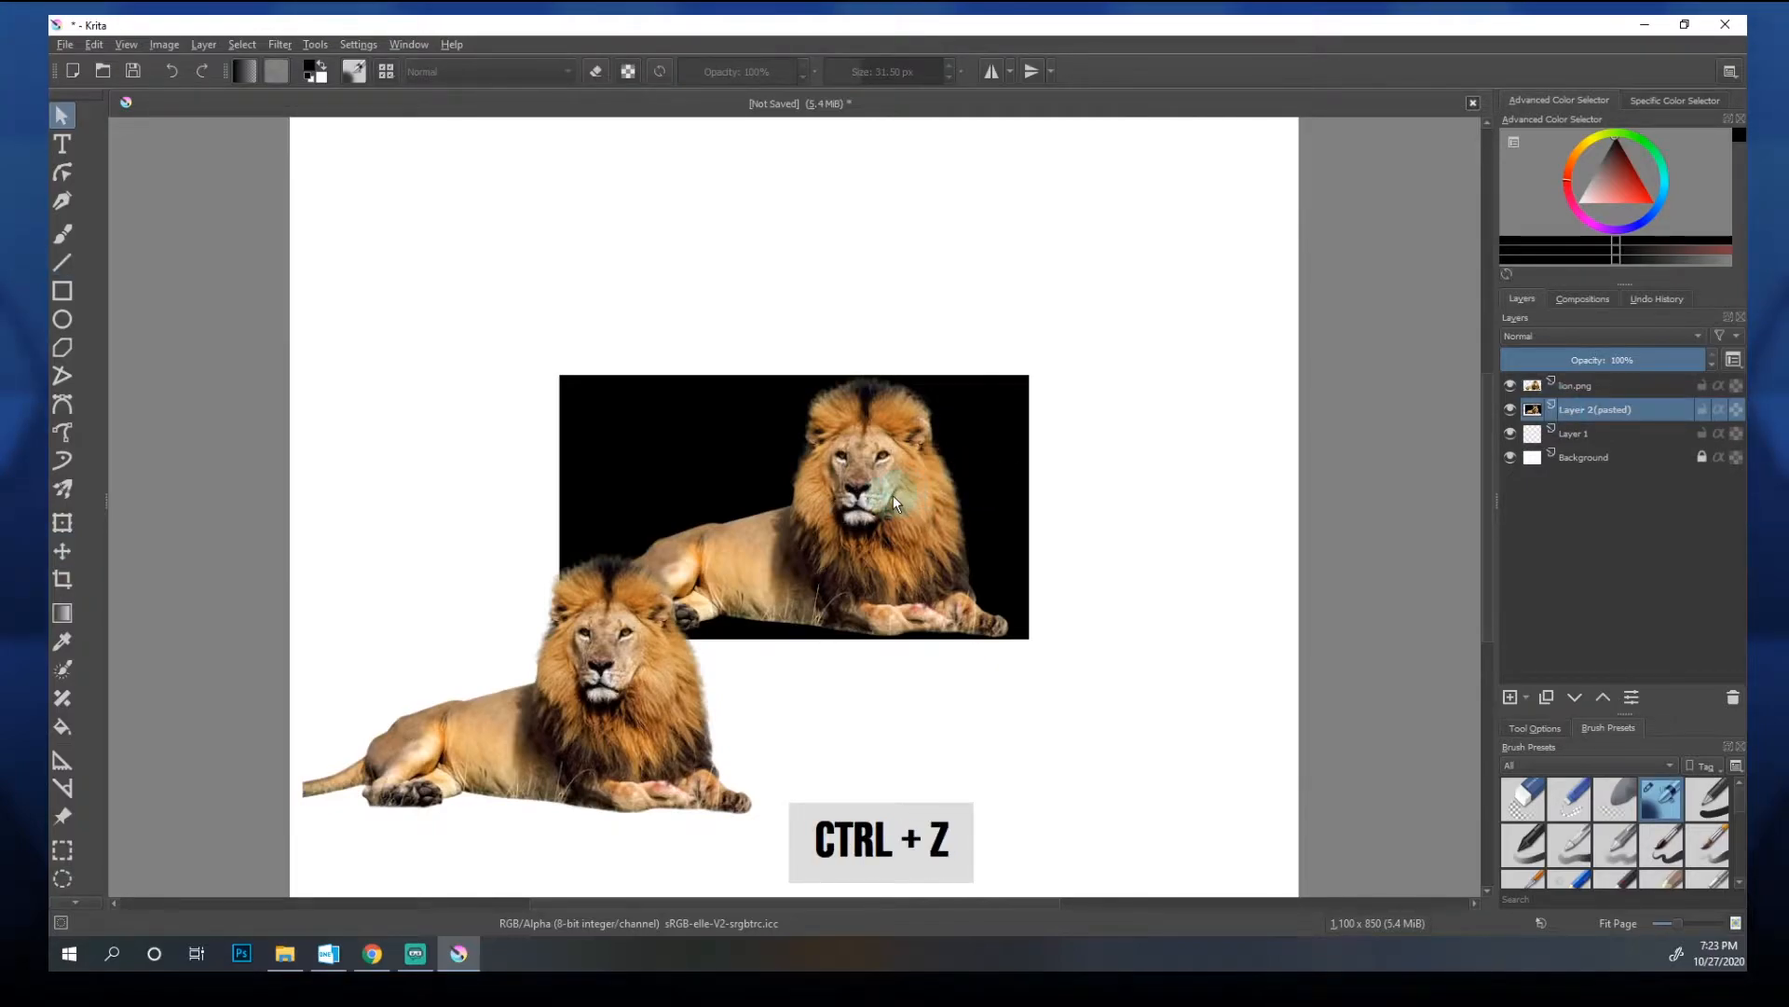
pyautogui.press('v')
pyautogui.moveTo(649, 441); pyautogui.dragTo(857, 621)
pyautogui.press('v')
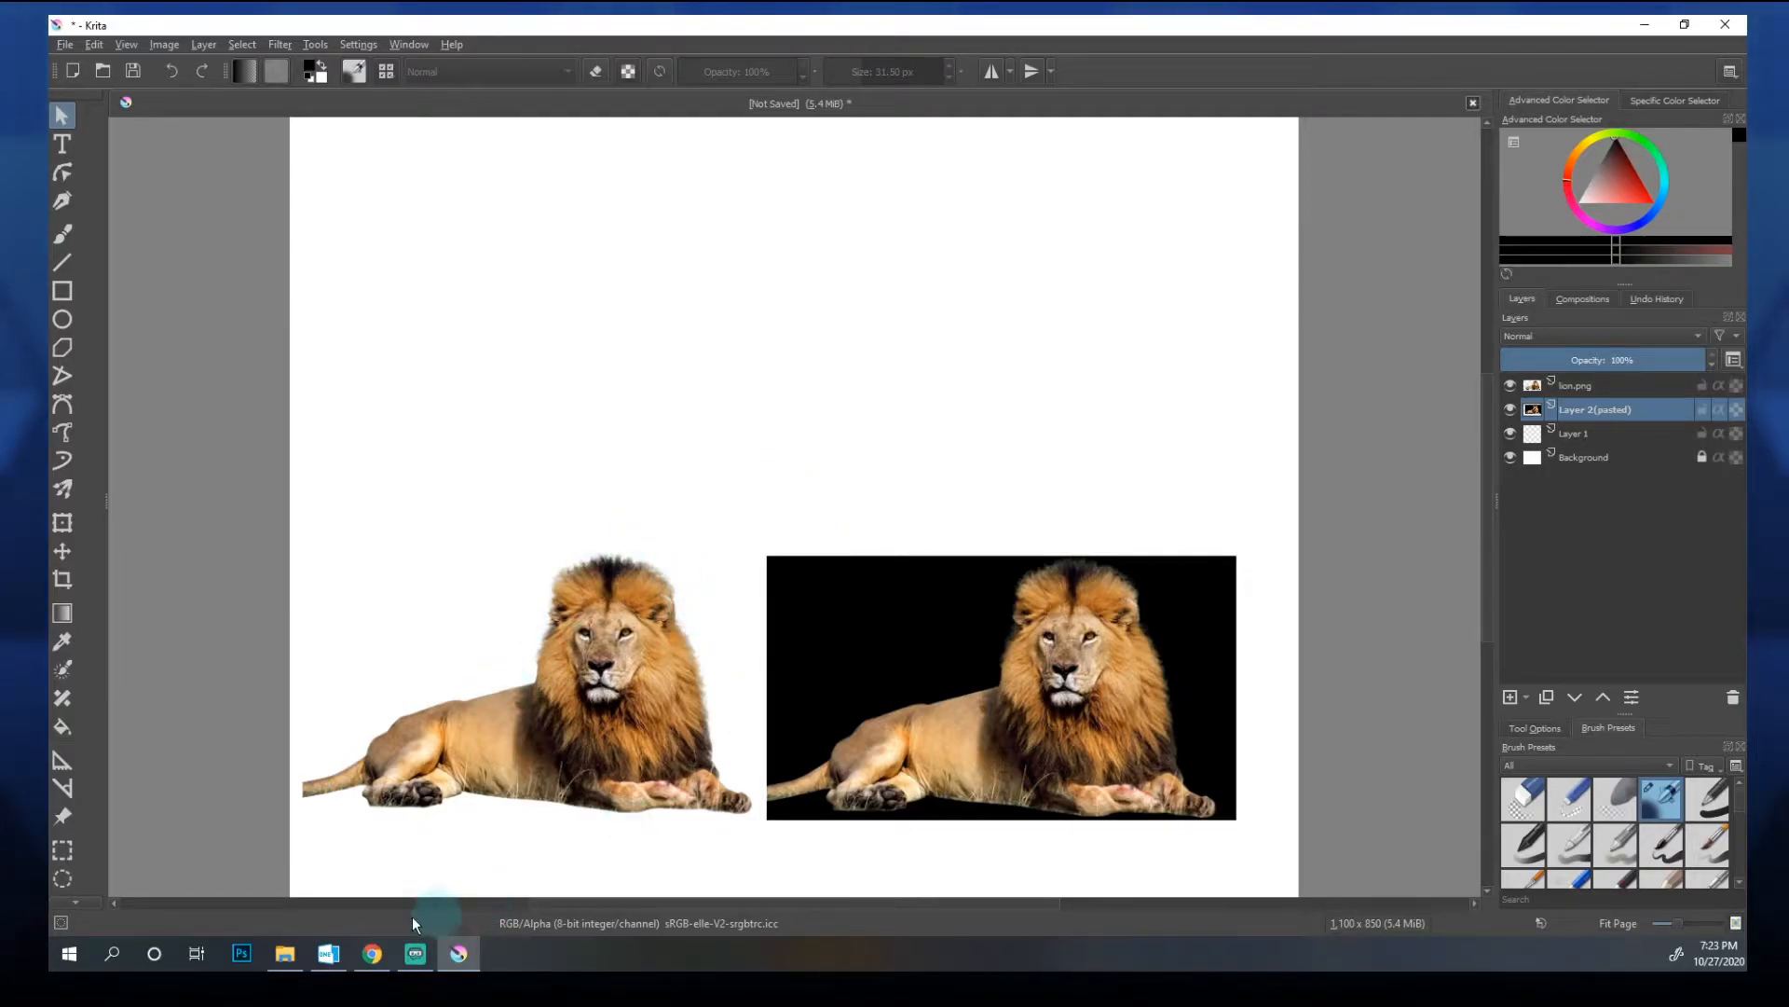
# Step: Insert the lion file from the Desktop folder again as a new layer and move it above the black-background lion
pyautogui.click(289, 951)
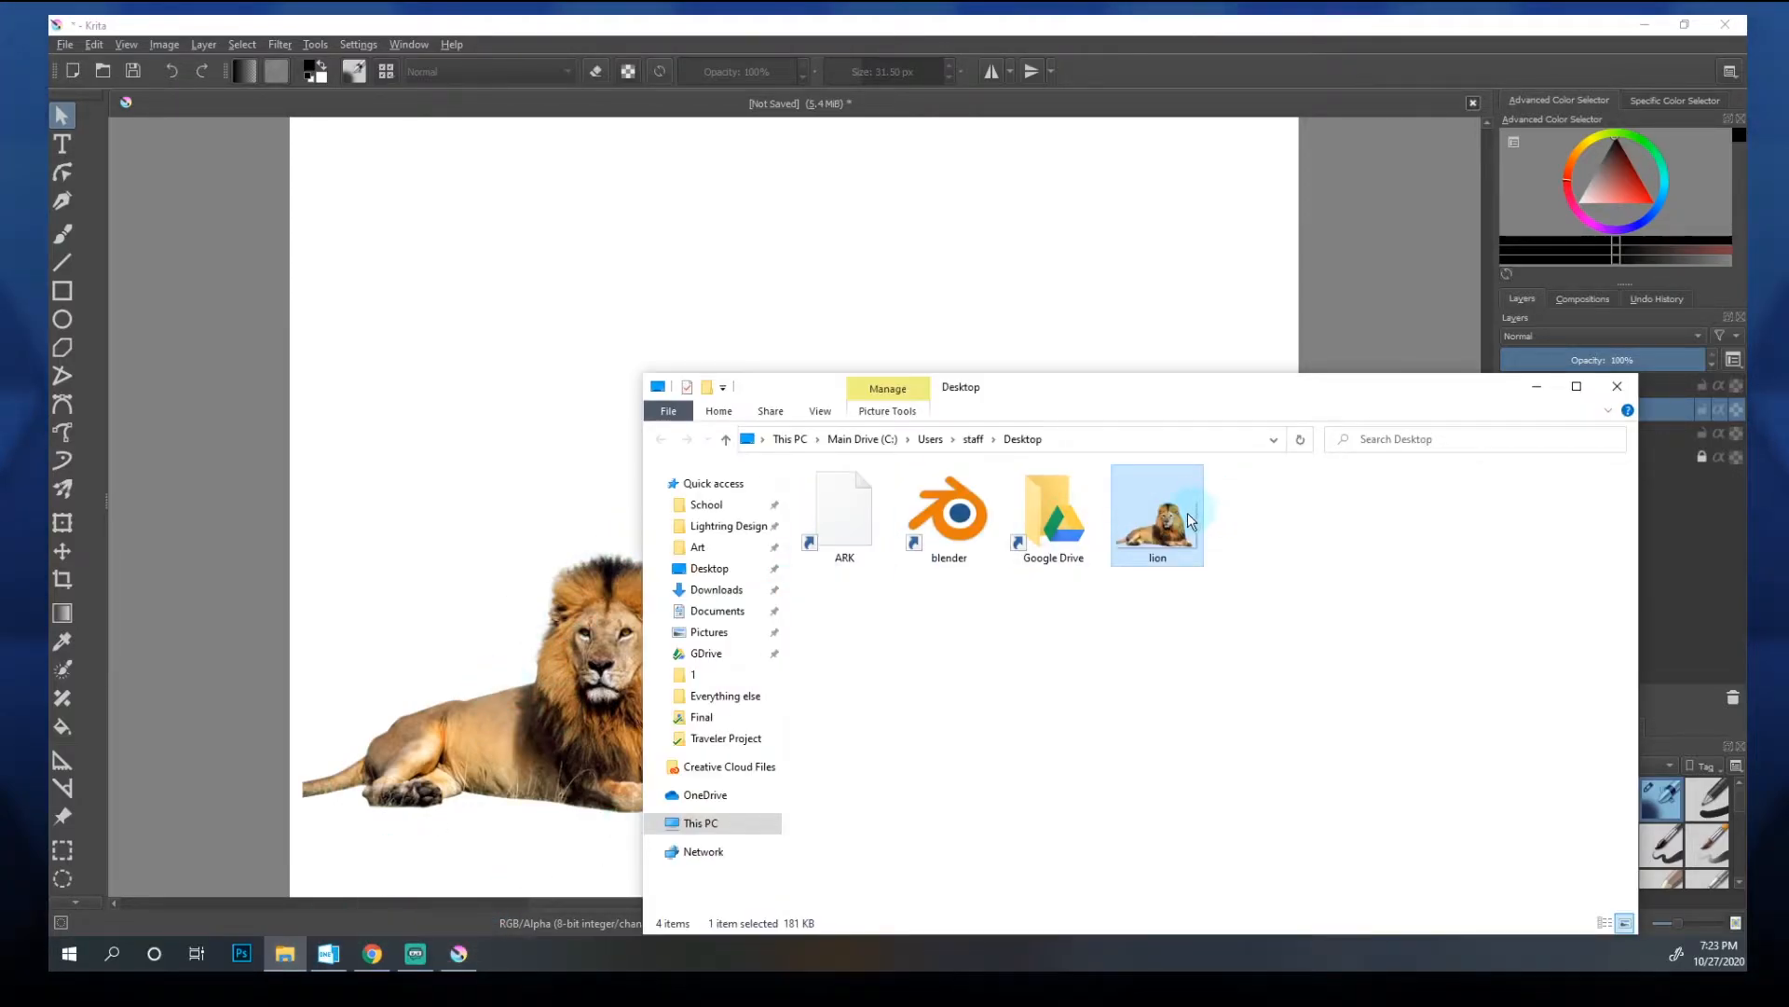
pyautogui.moveTo(1171, 530); pyautogui.dragTo(835, 303)
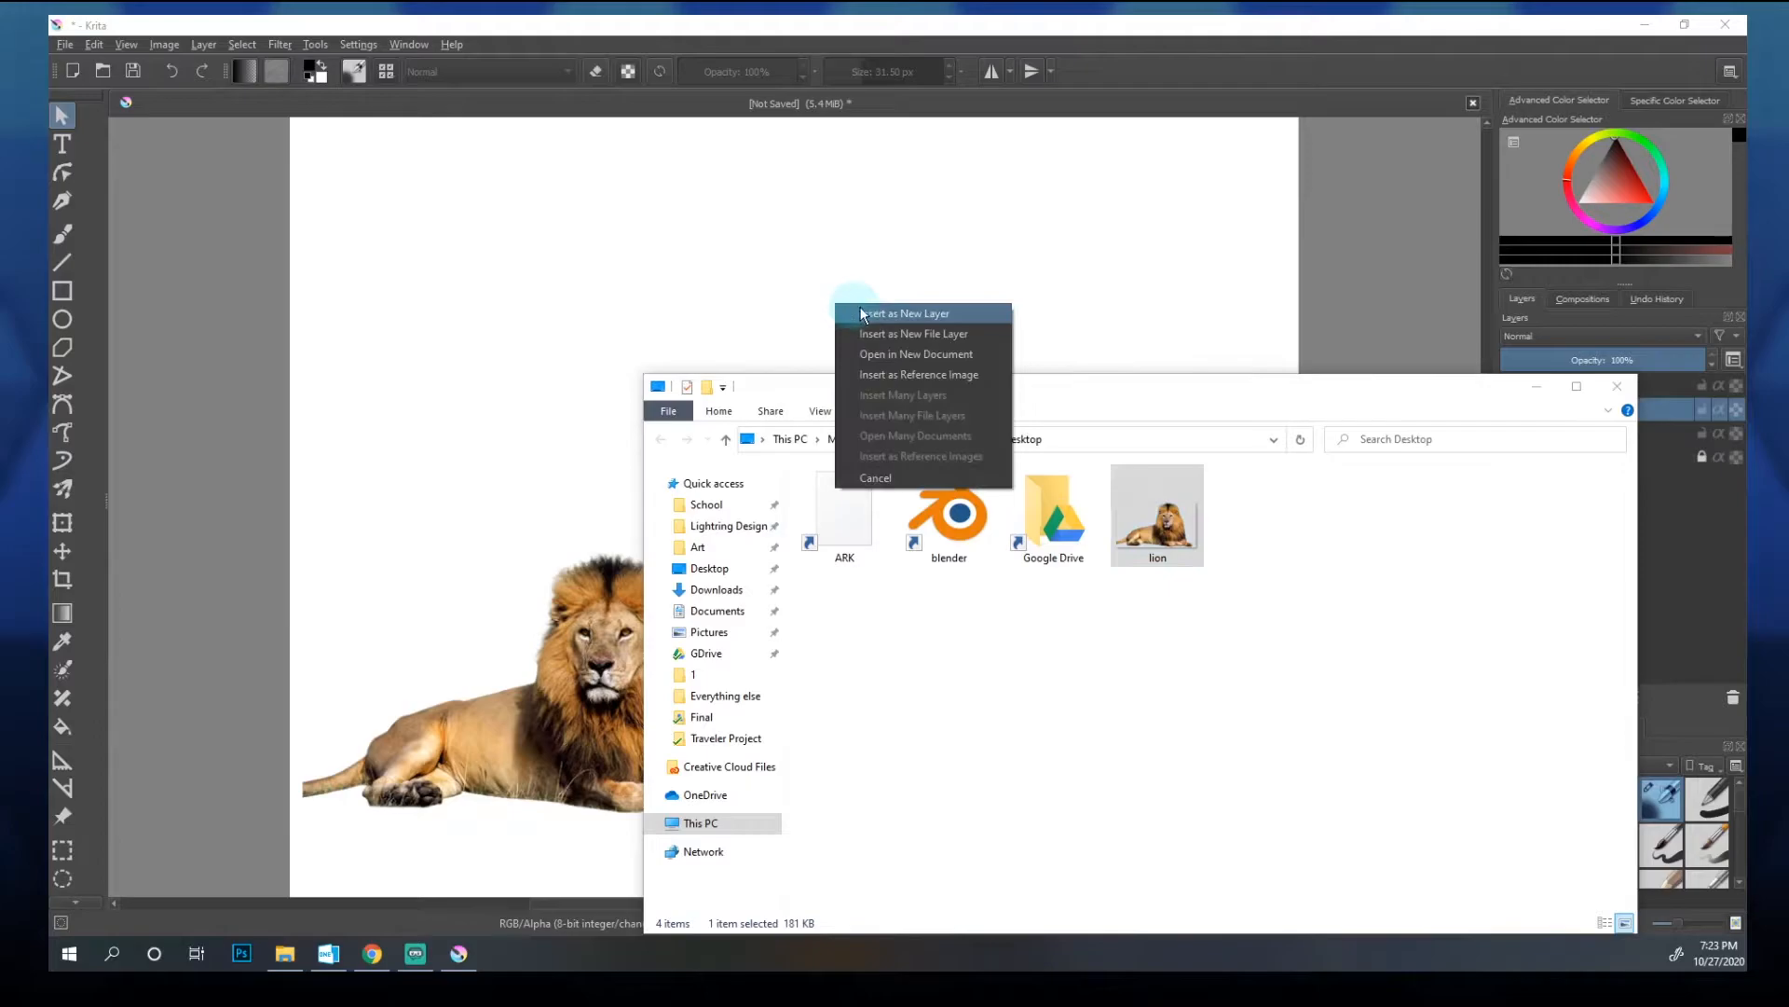
pyautogui.click(879, 316)
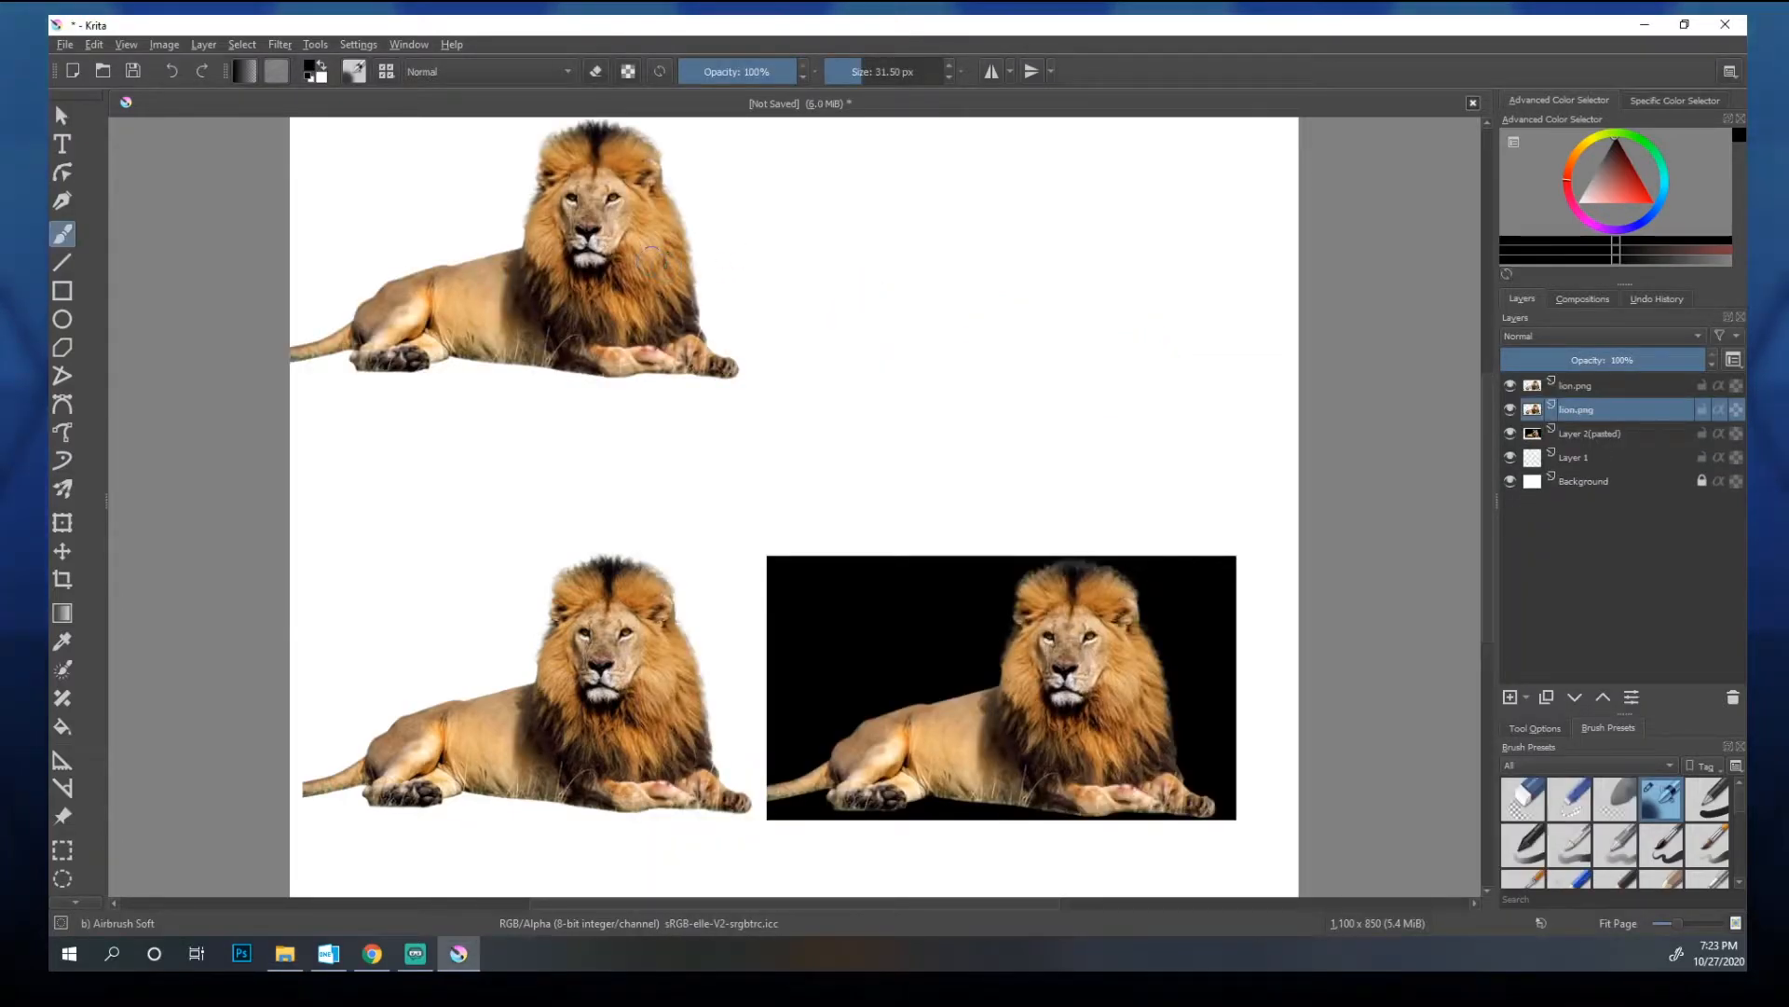
pyautogui.press('v')
pyautogui.moveTo(563, 252); pyautogui.dragTo(1033, 440)
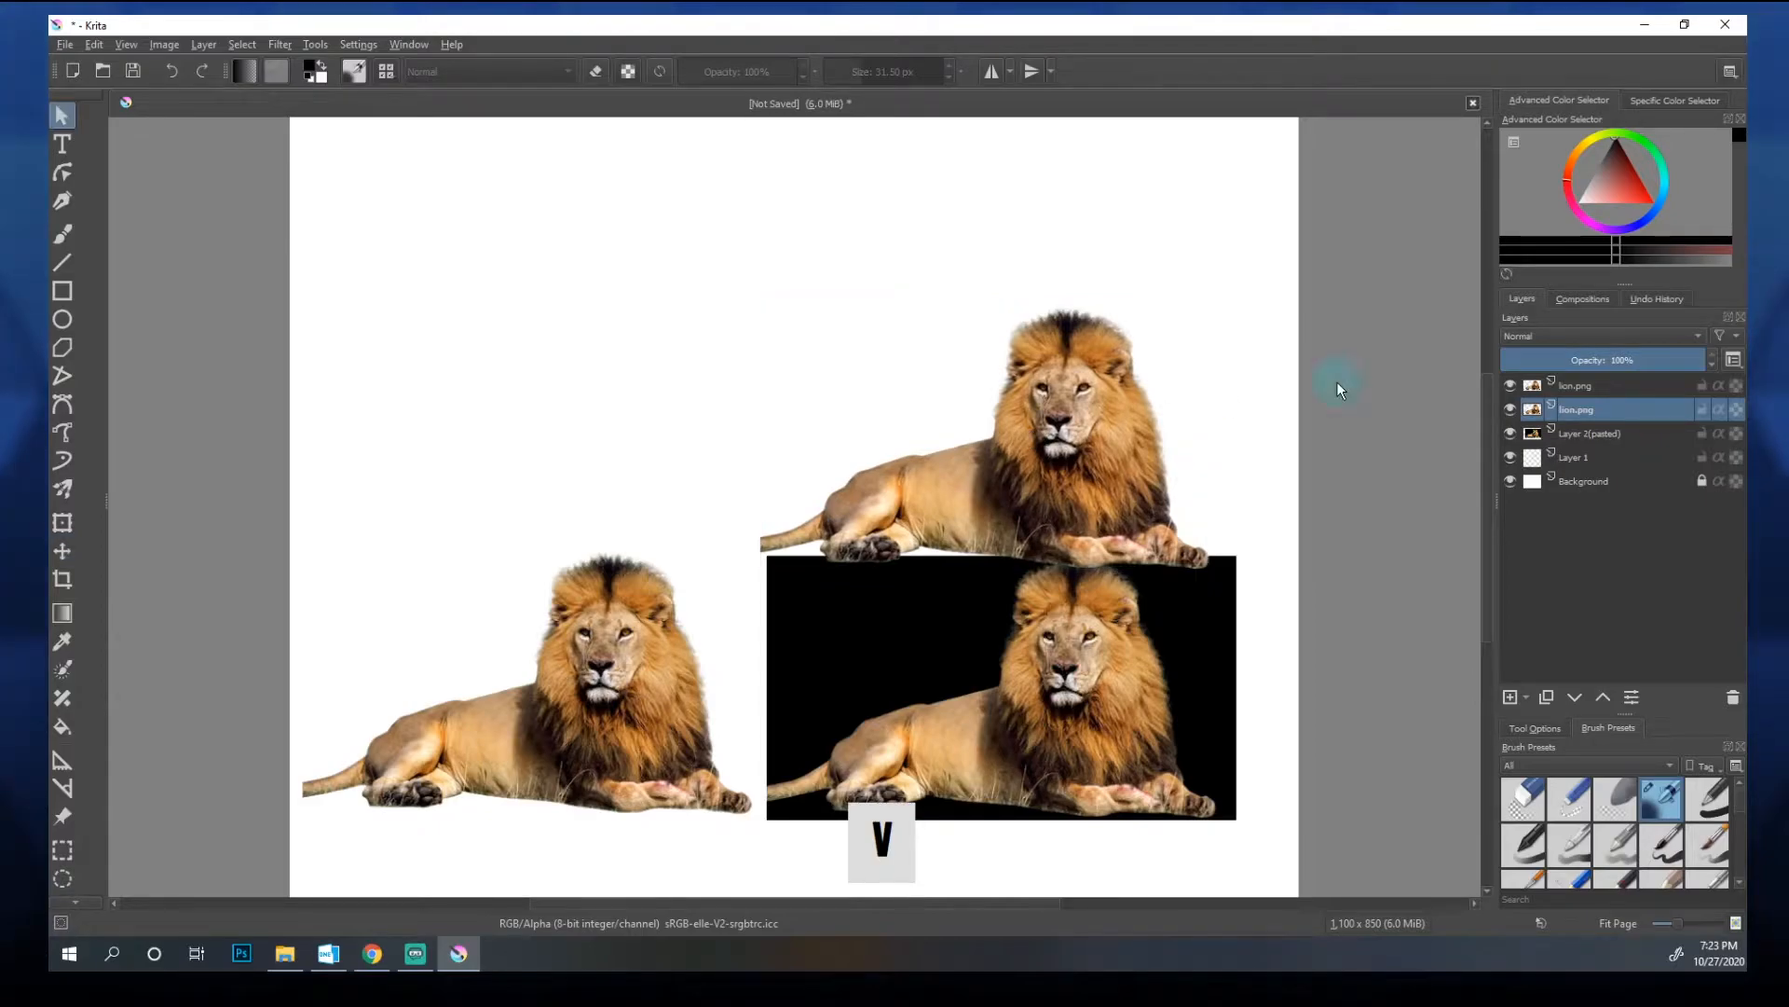
# Step: Delete the second lion.png layer and the pasted black-background lion layer
pyautogui.press('Delete')
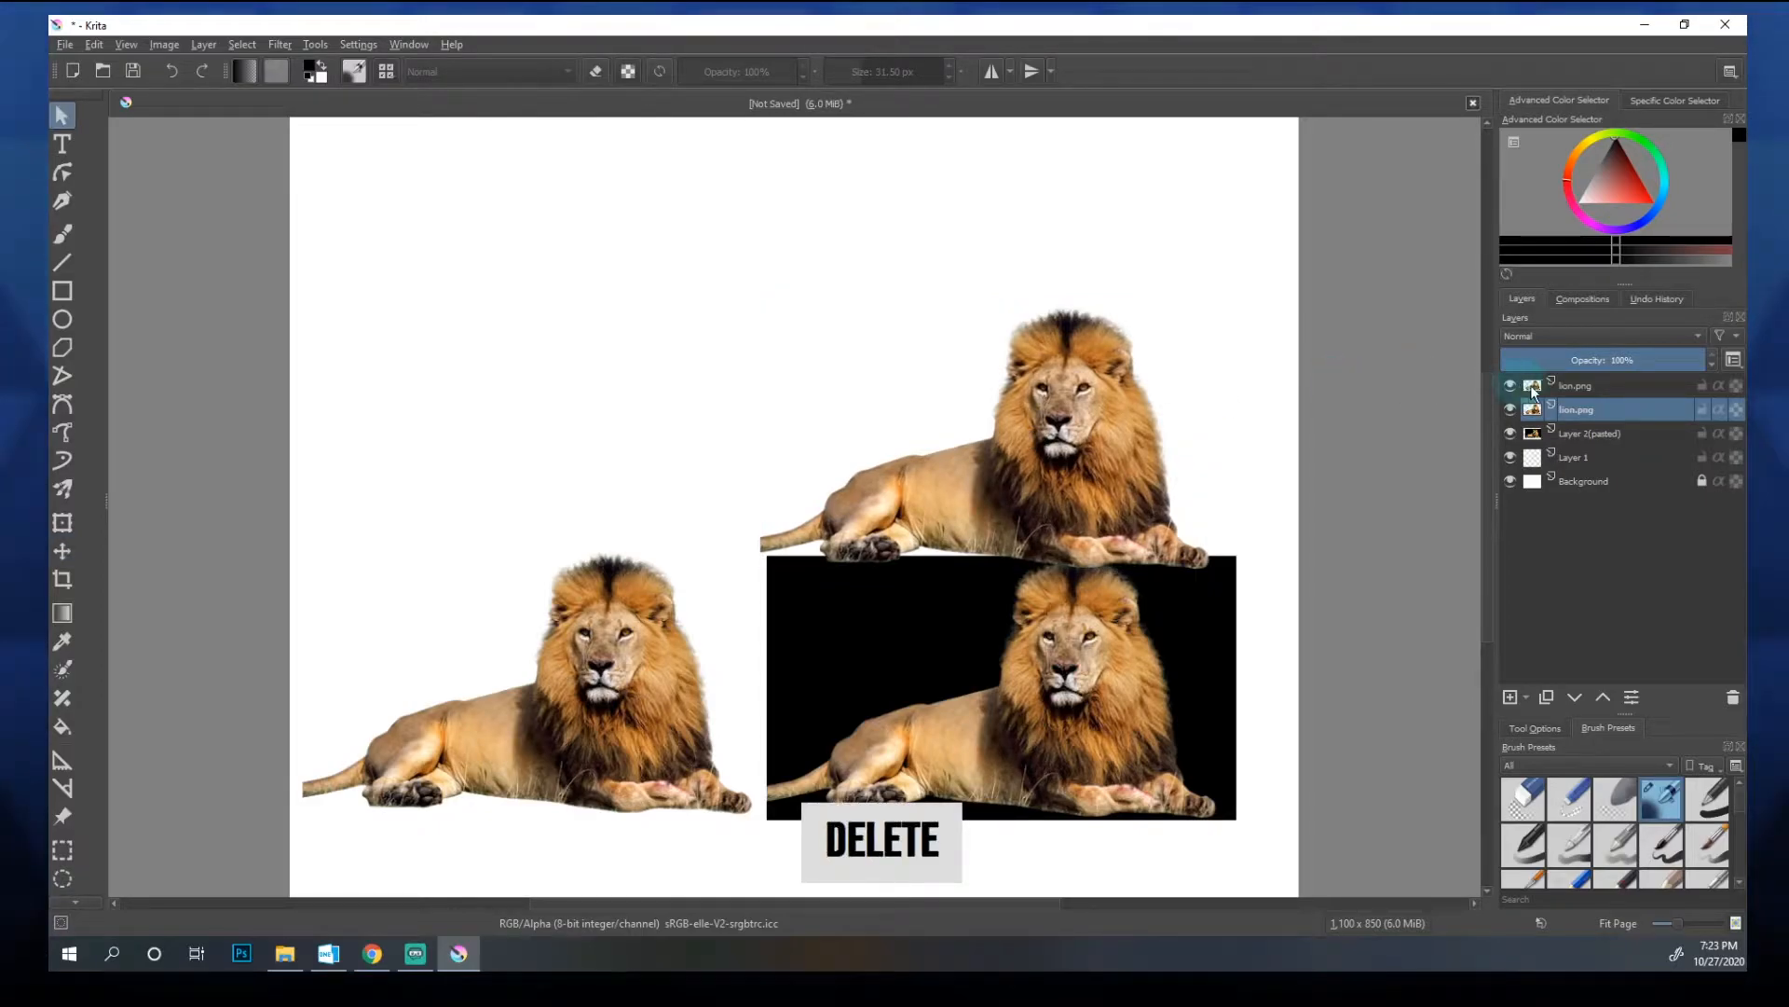
pyautogui.rightClick(1633, 406)
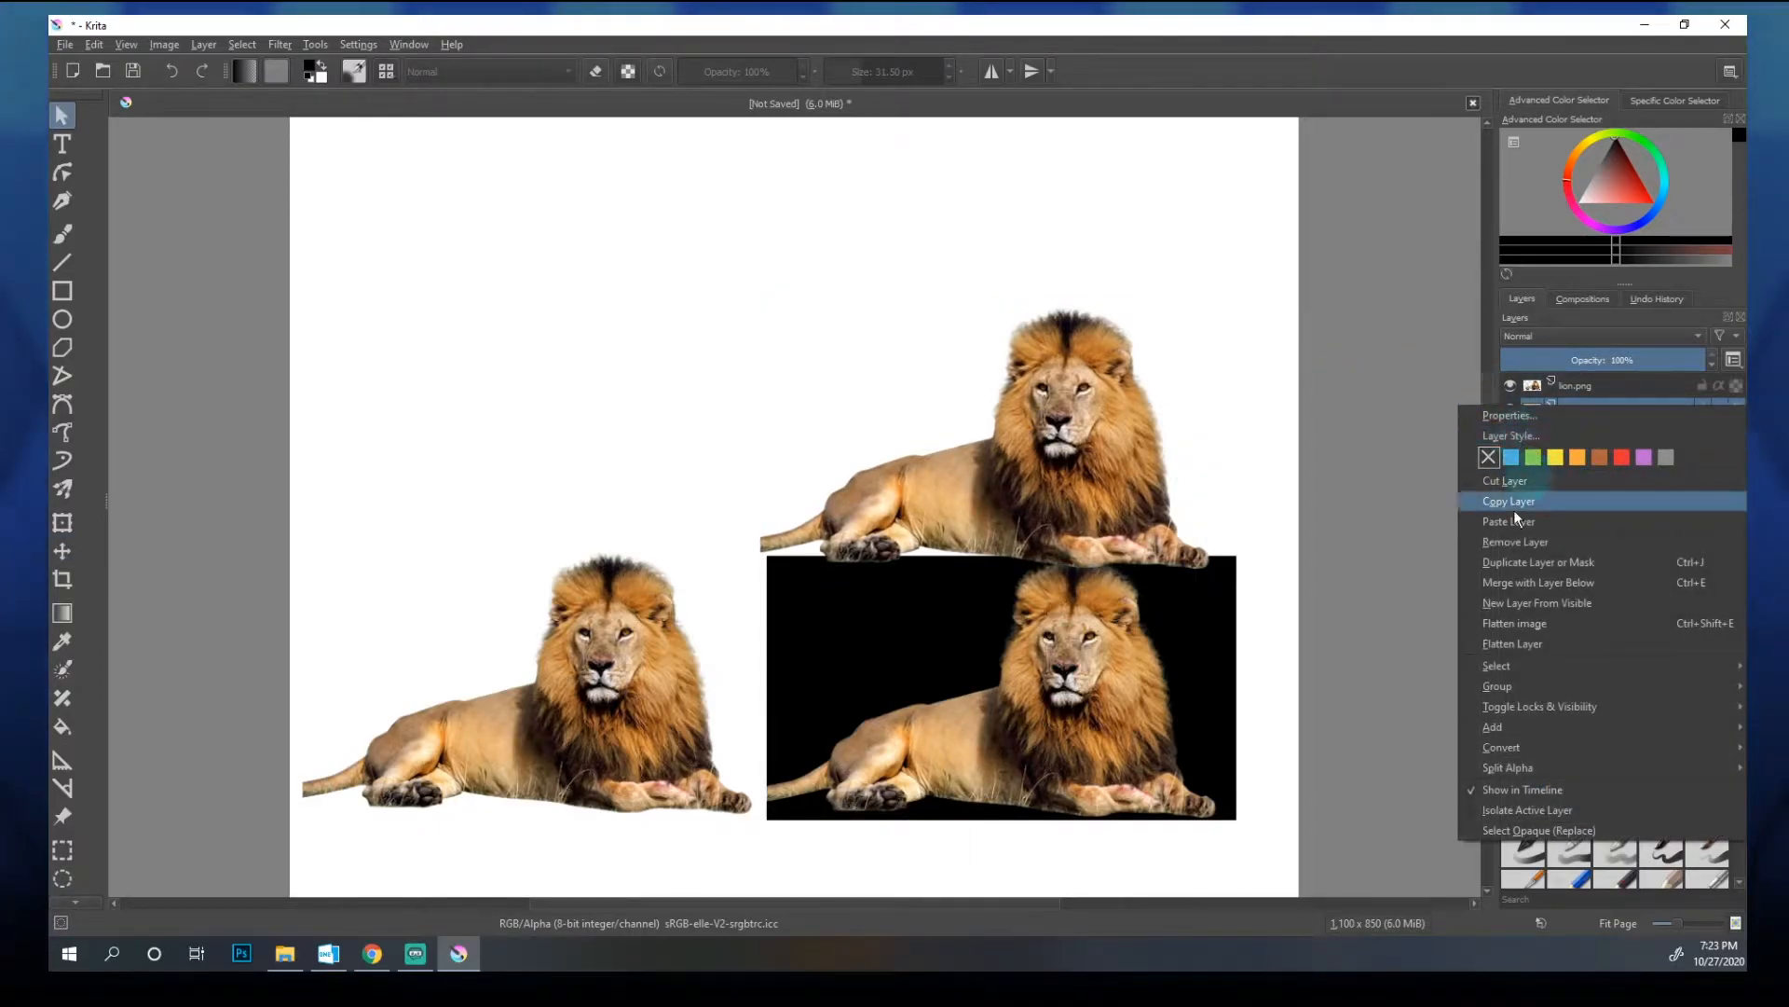
pyautogui.click(1417, 659)
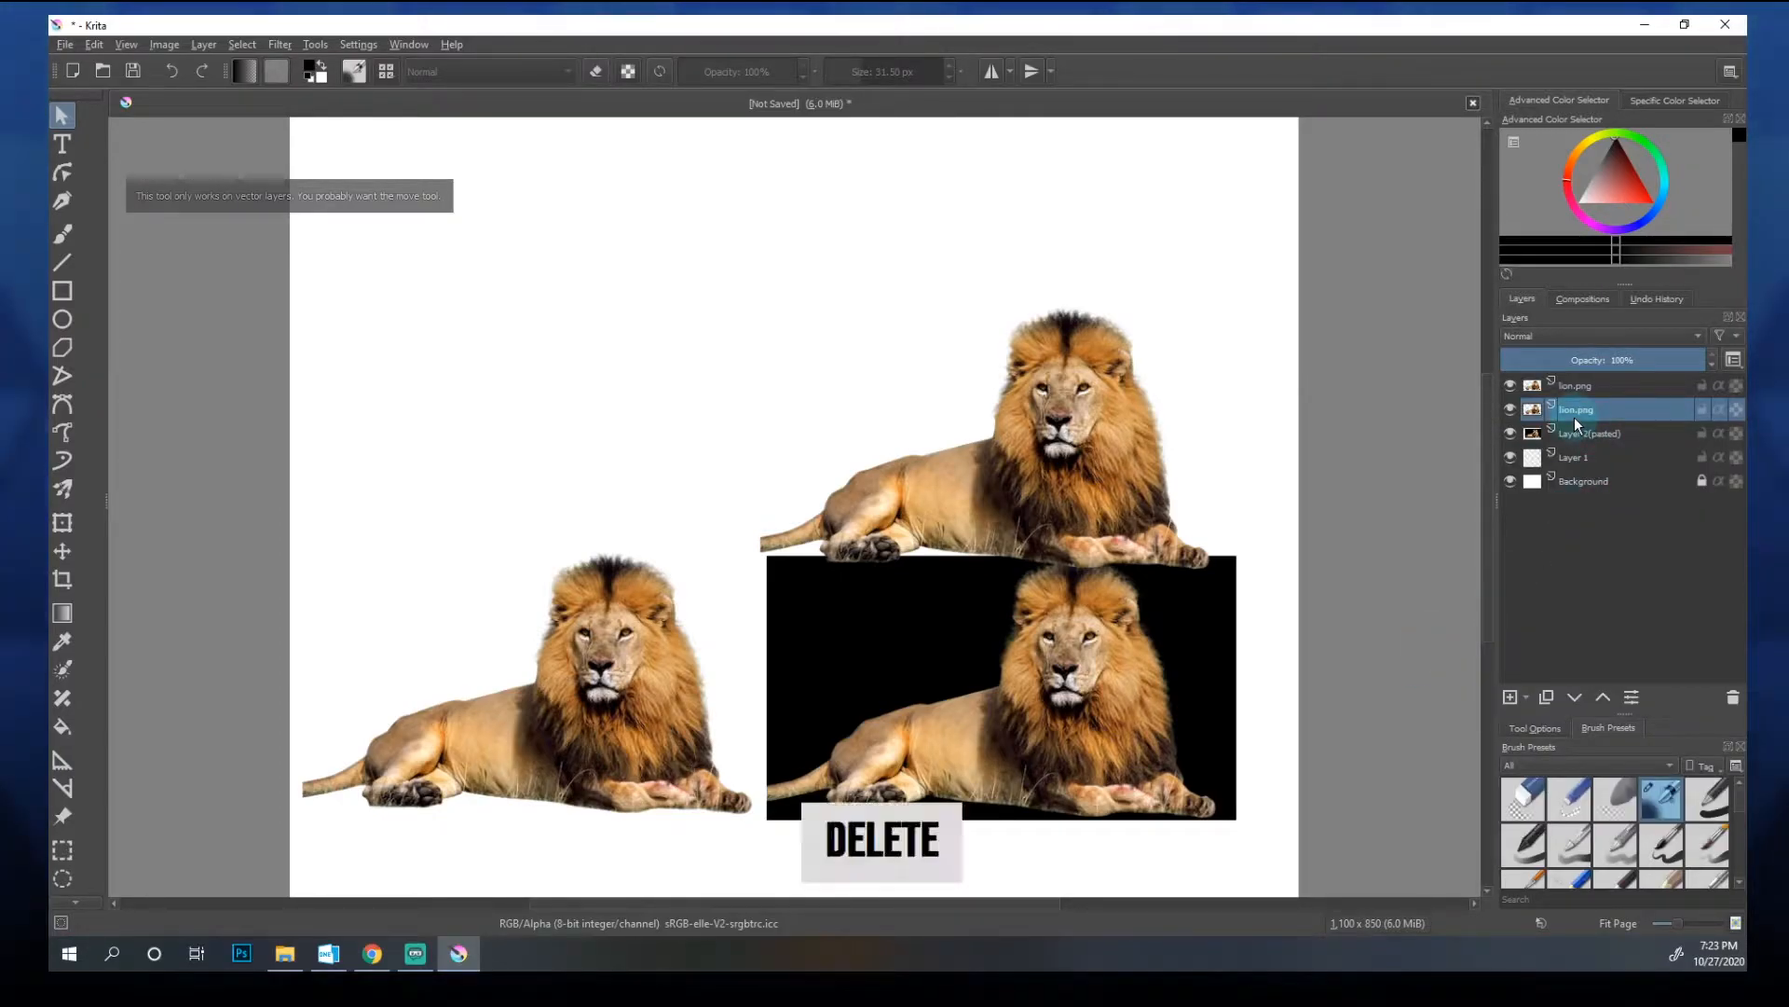
pyautogui.click(1731, 699)
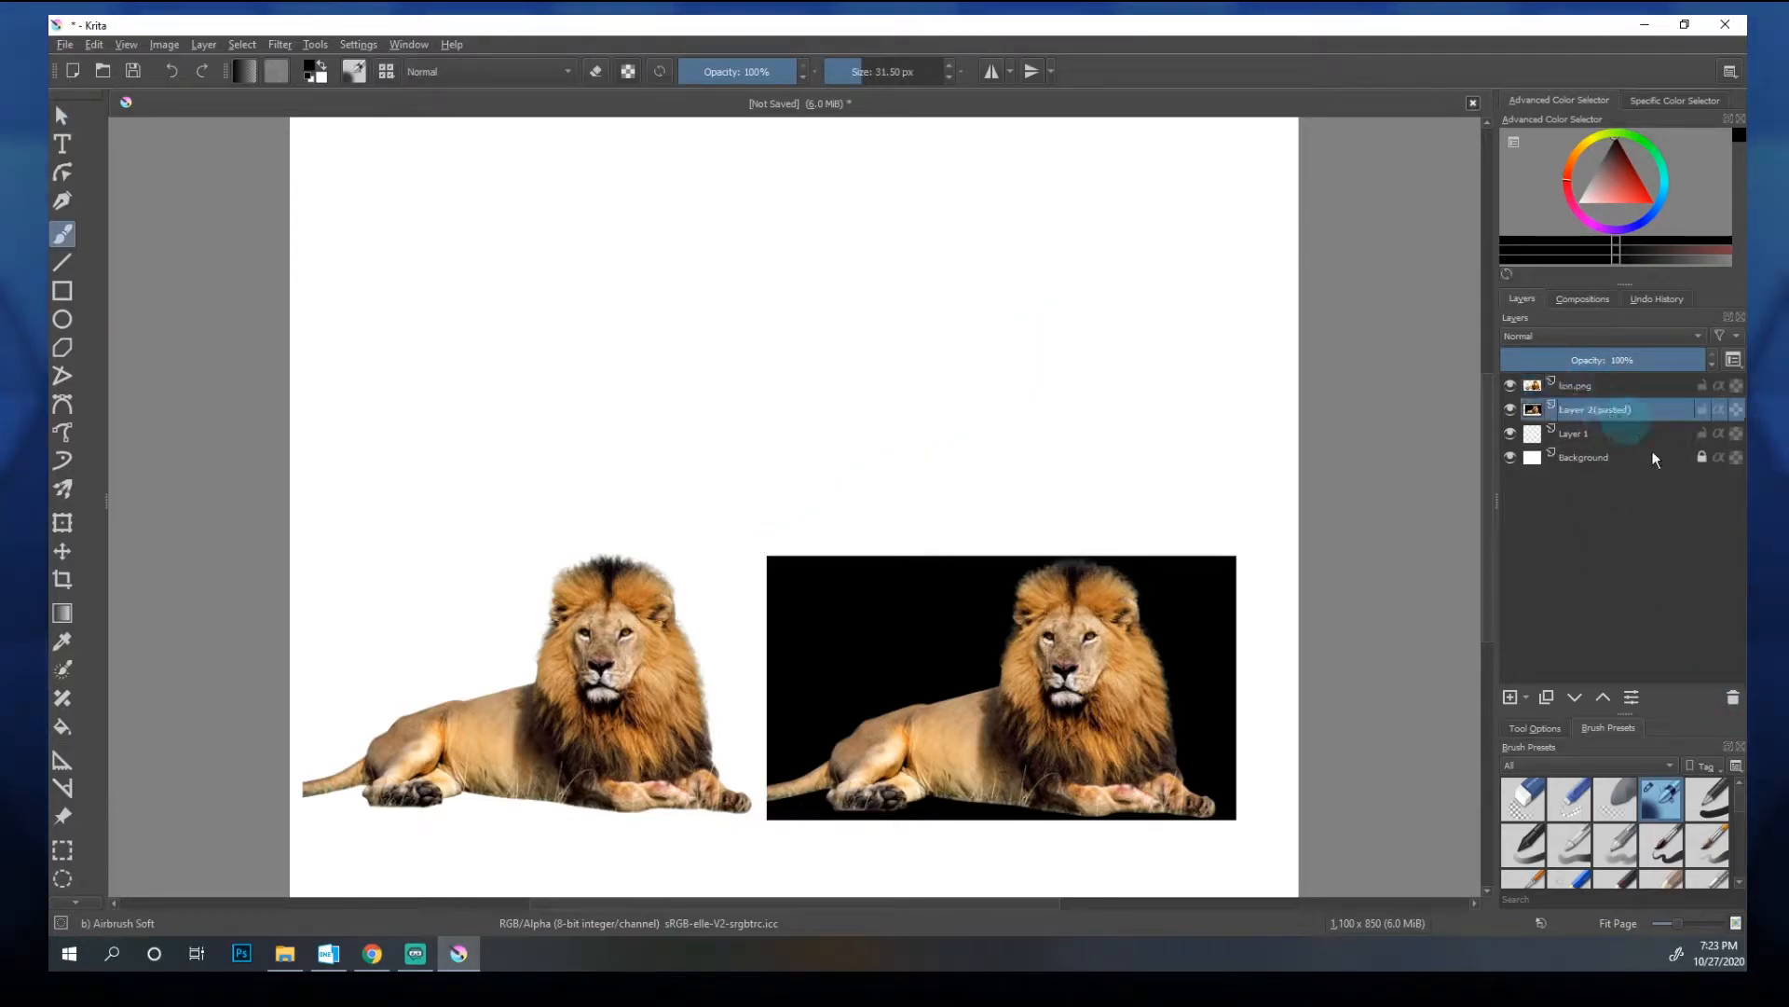
pyautogui.click(1733, 698)
# Step: Move the remaining lion up and slightly right, to just left of the canvas centre
pyautogui.click(1587, 389)
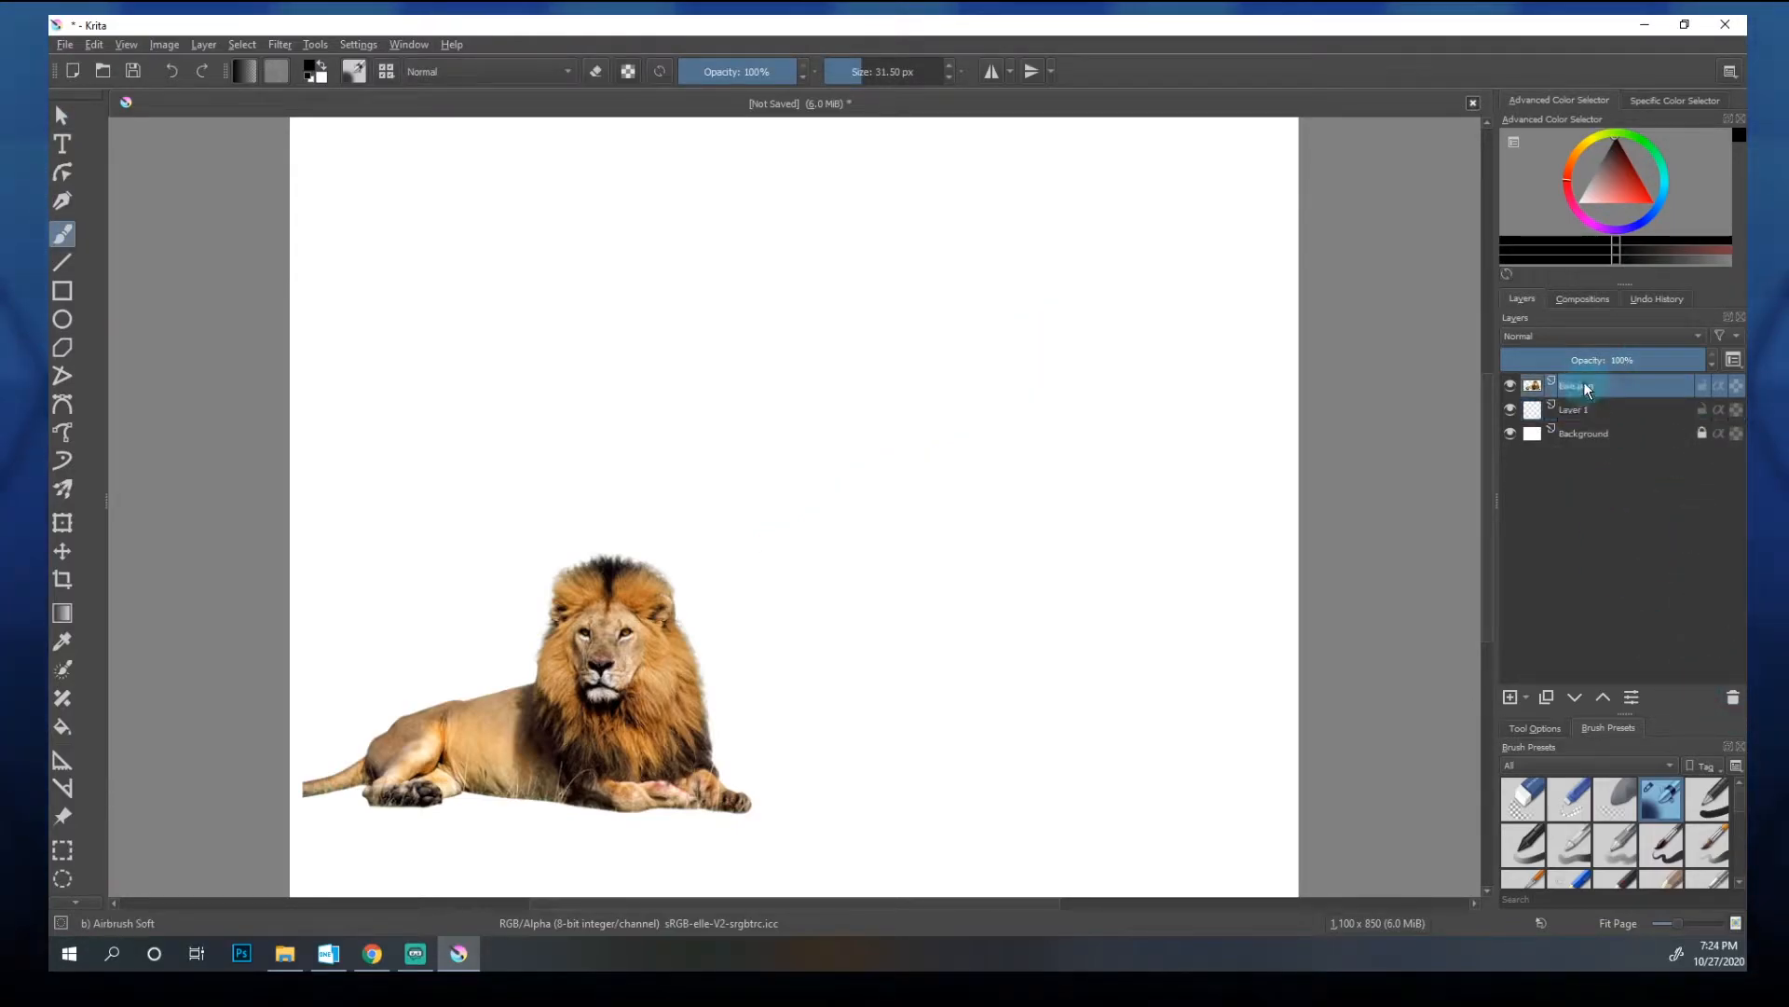
pyautogui.press('v')
pyautogui.moveTo(601, 701); pyautogui.dragTo(684, 525)
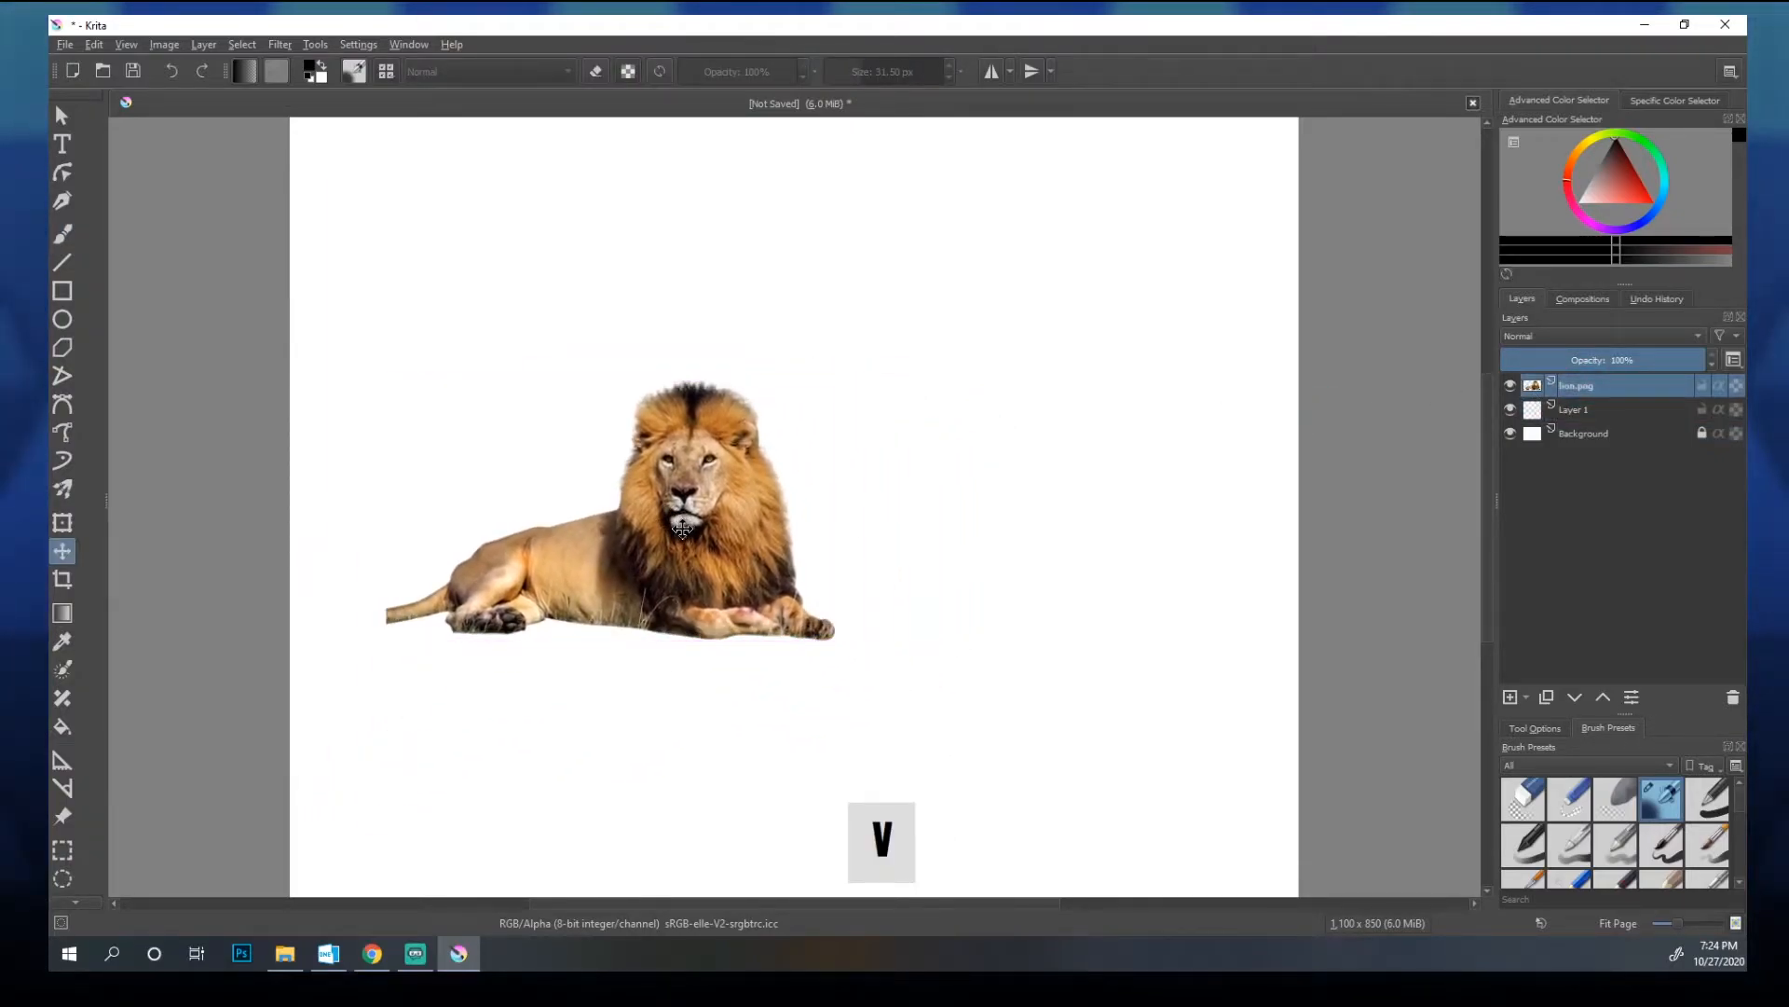
pyautogui.press('v')
# Step: Switch to Chrome, compare the hamster preview with the lion preview, and look through the large hamster png results for another hamster
pyautogui.click(361, 962)
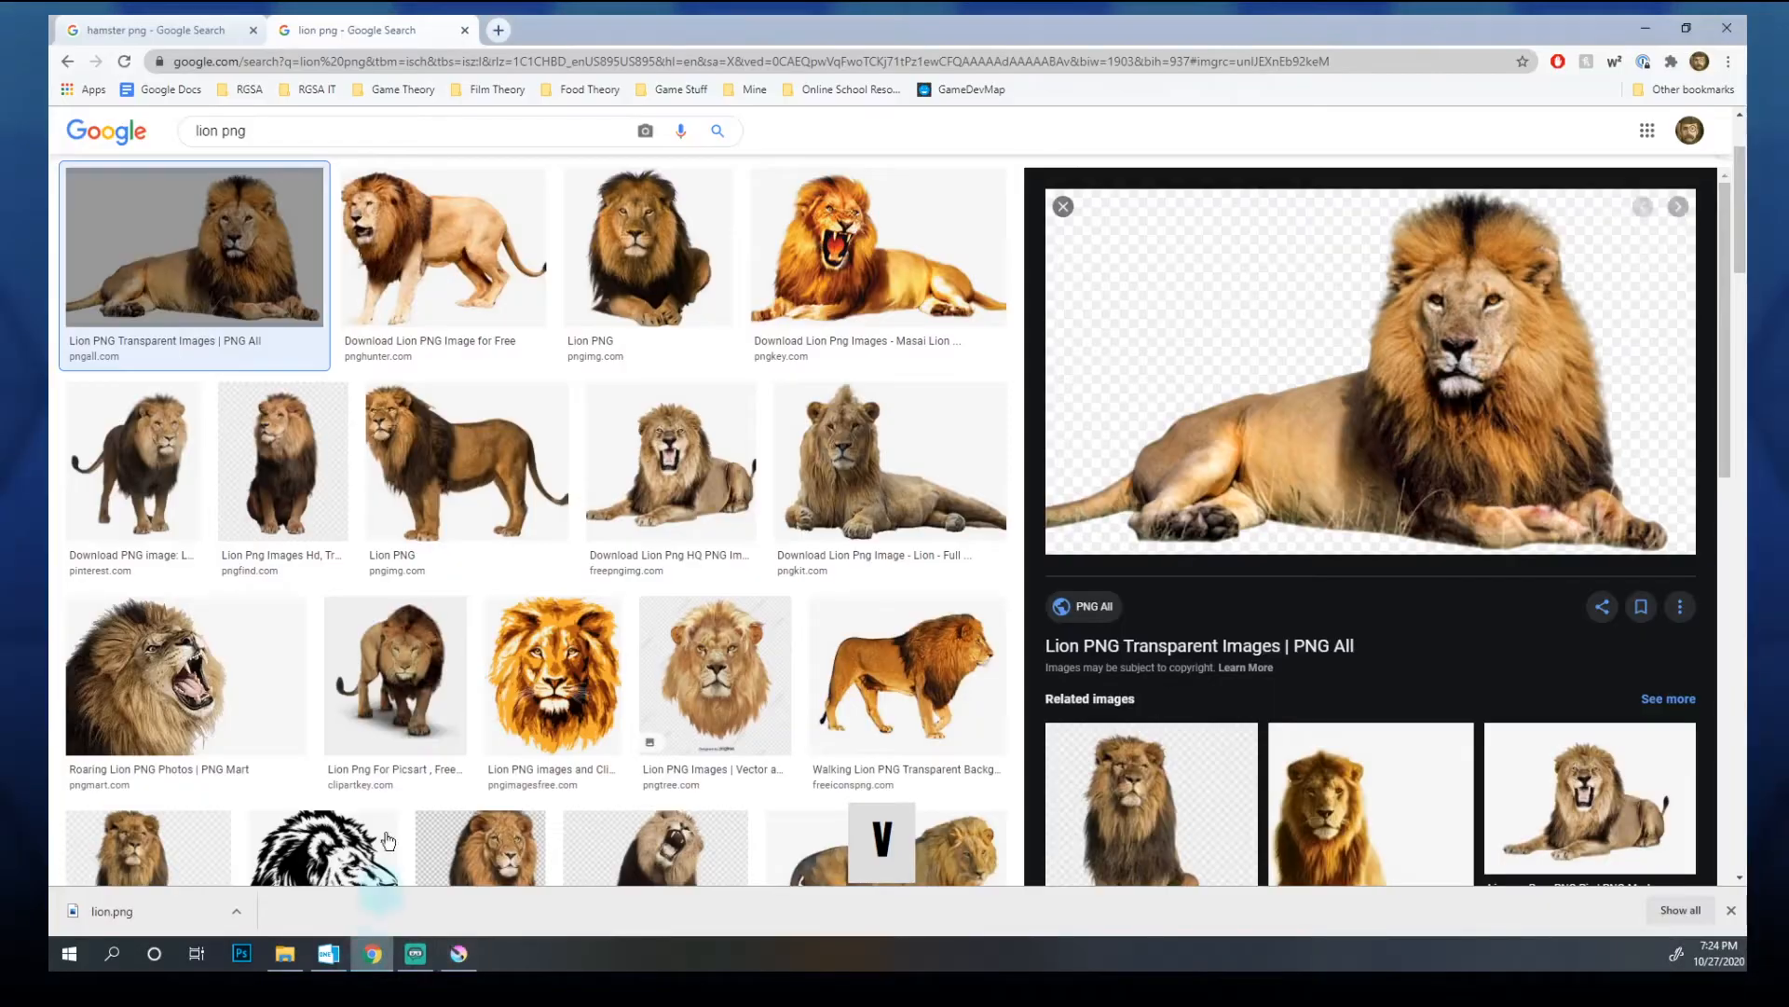
pyautogui.click(175, 36)
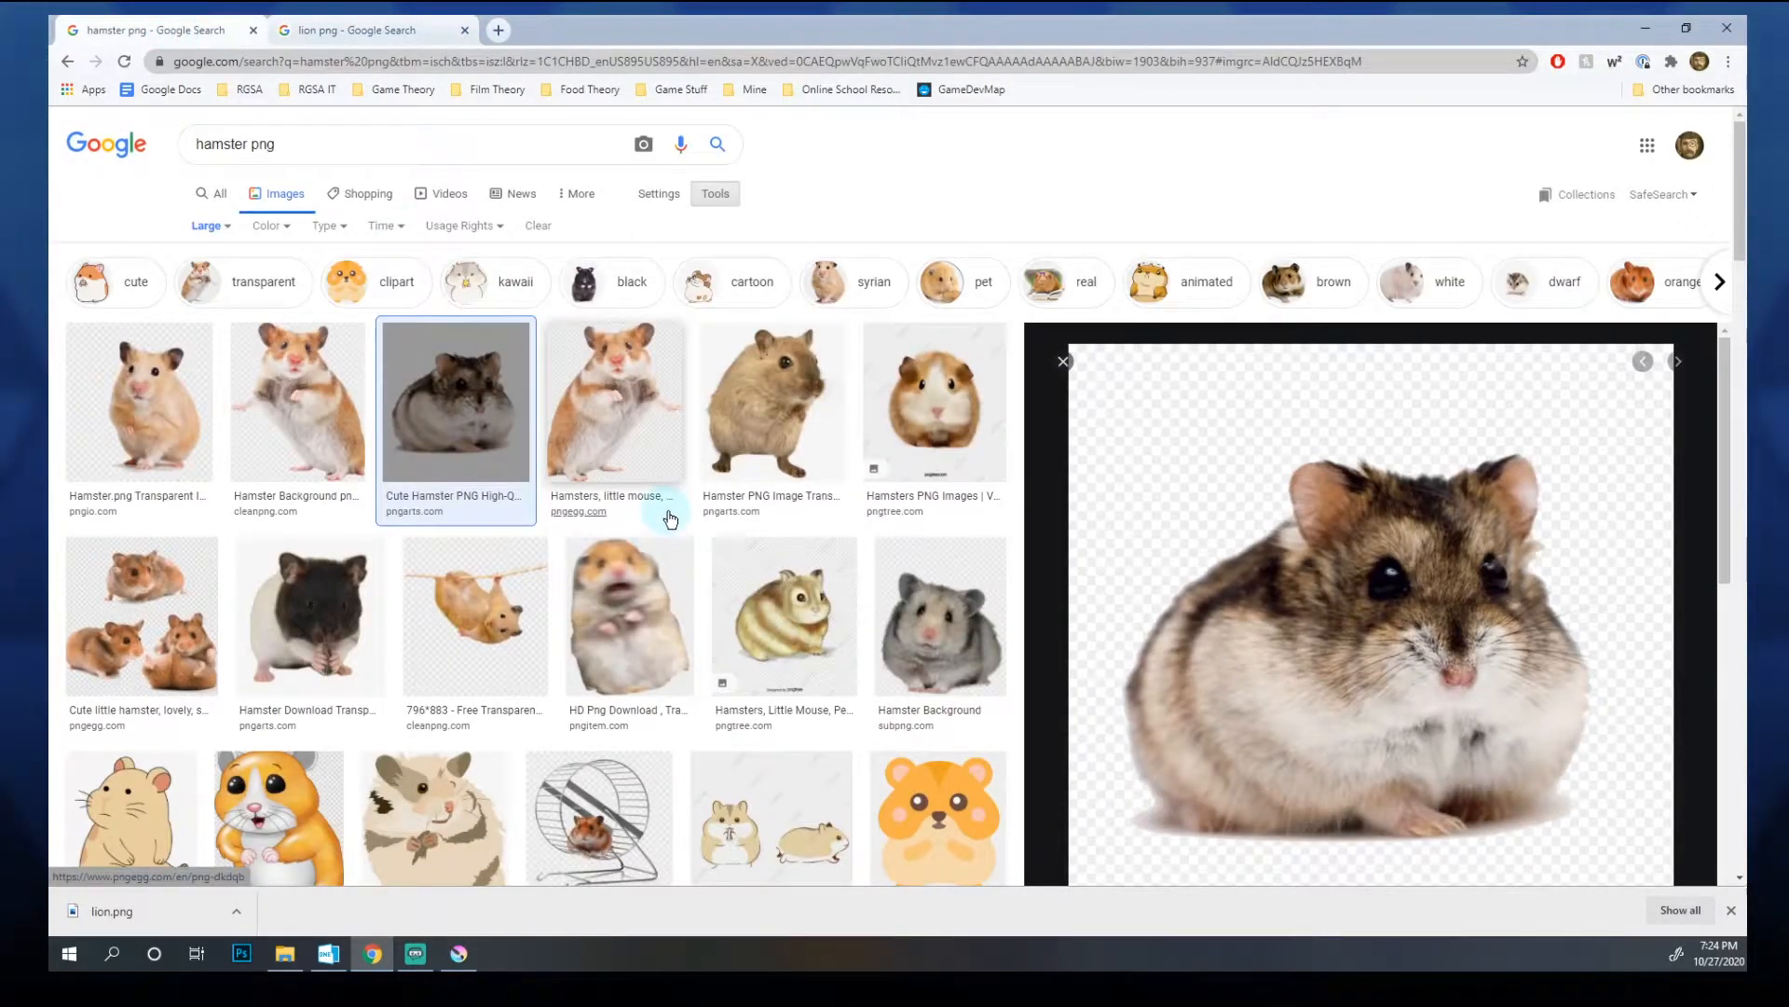
pyautogui.click(334, 36)
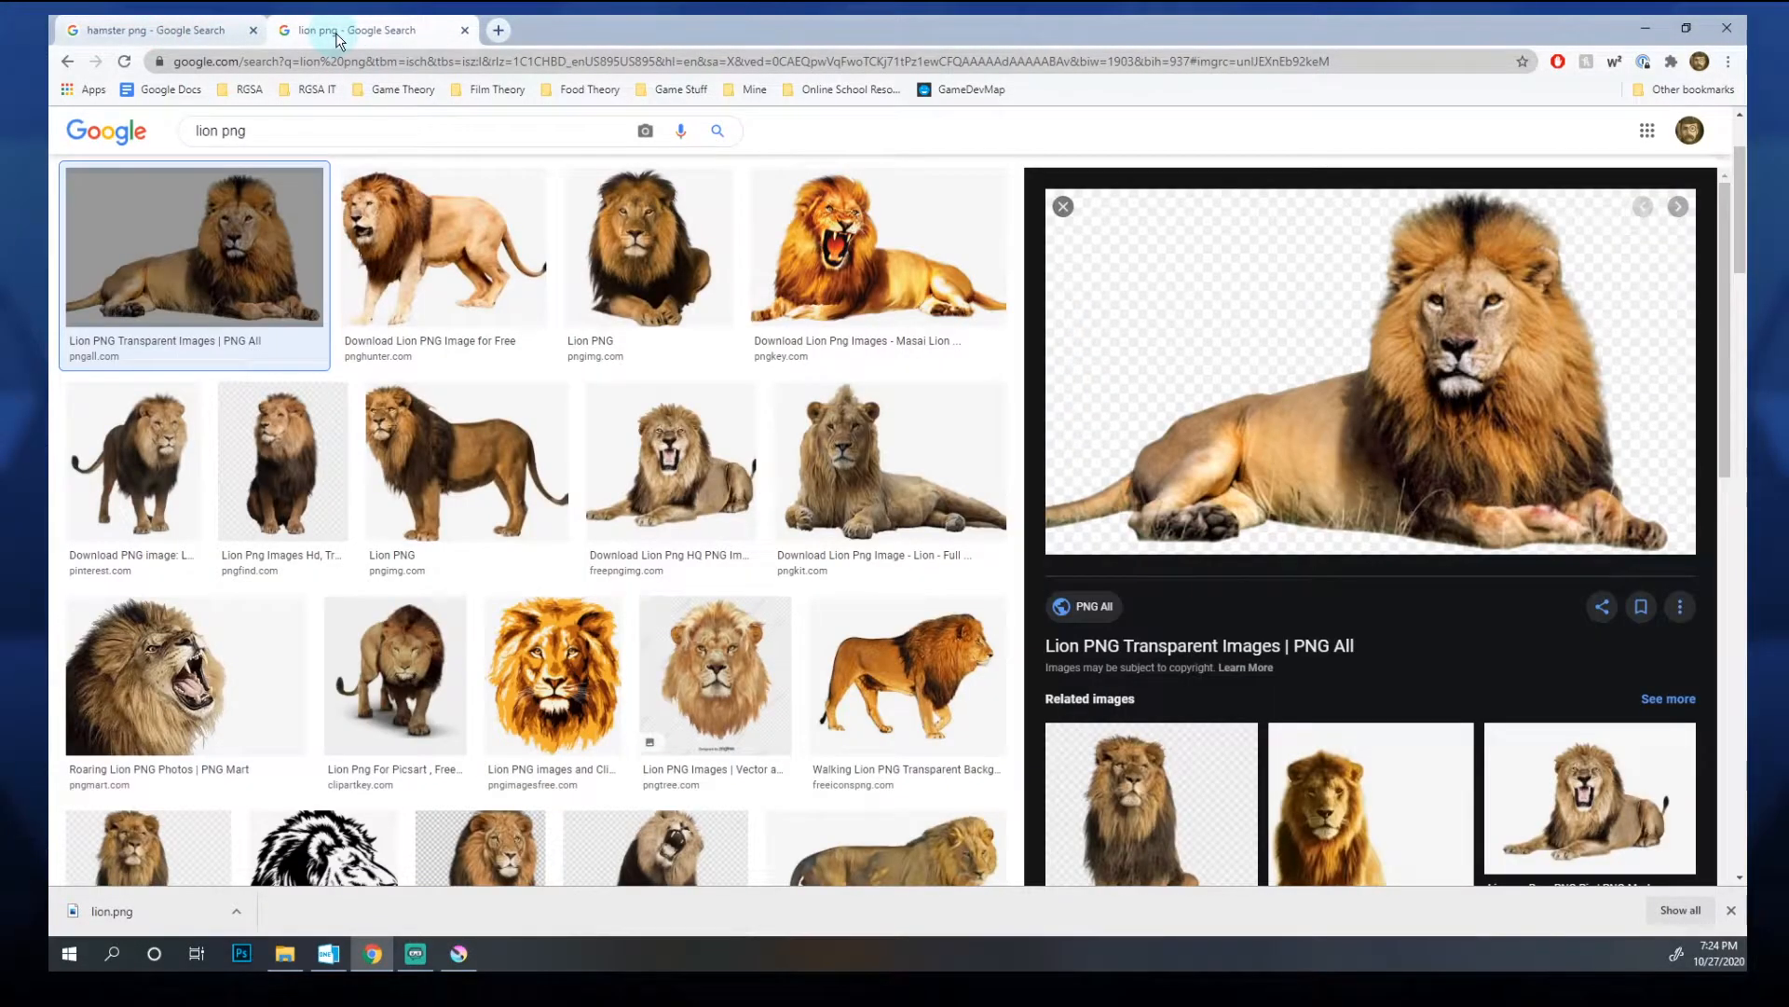
pyautogui.click(186, 31)
pyautogui.click(373, 30)
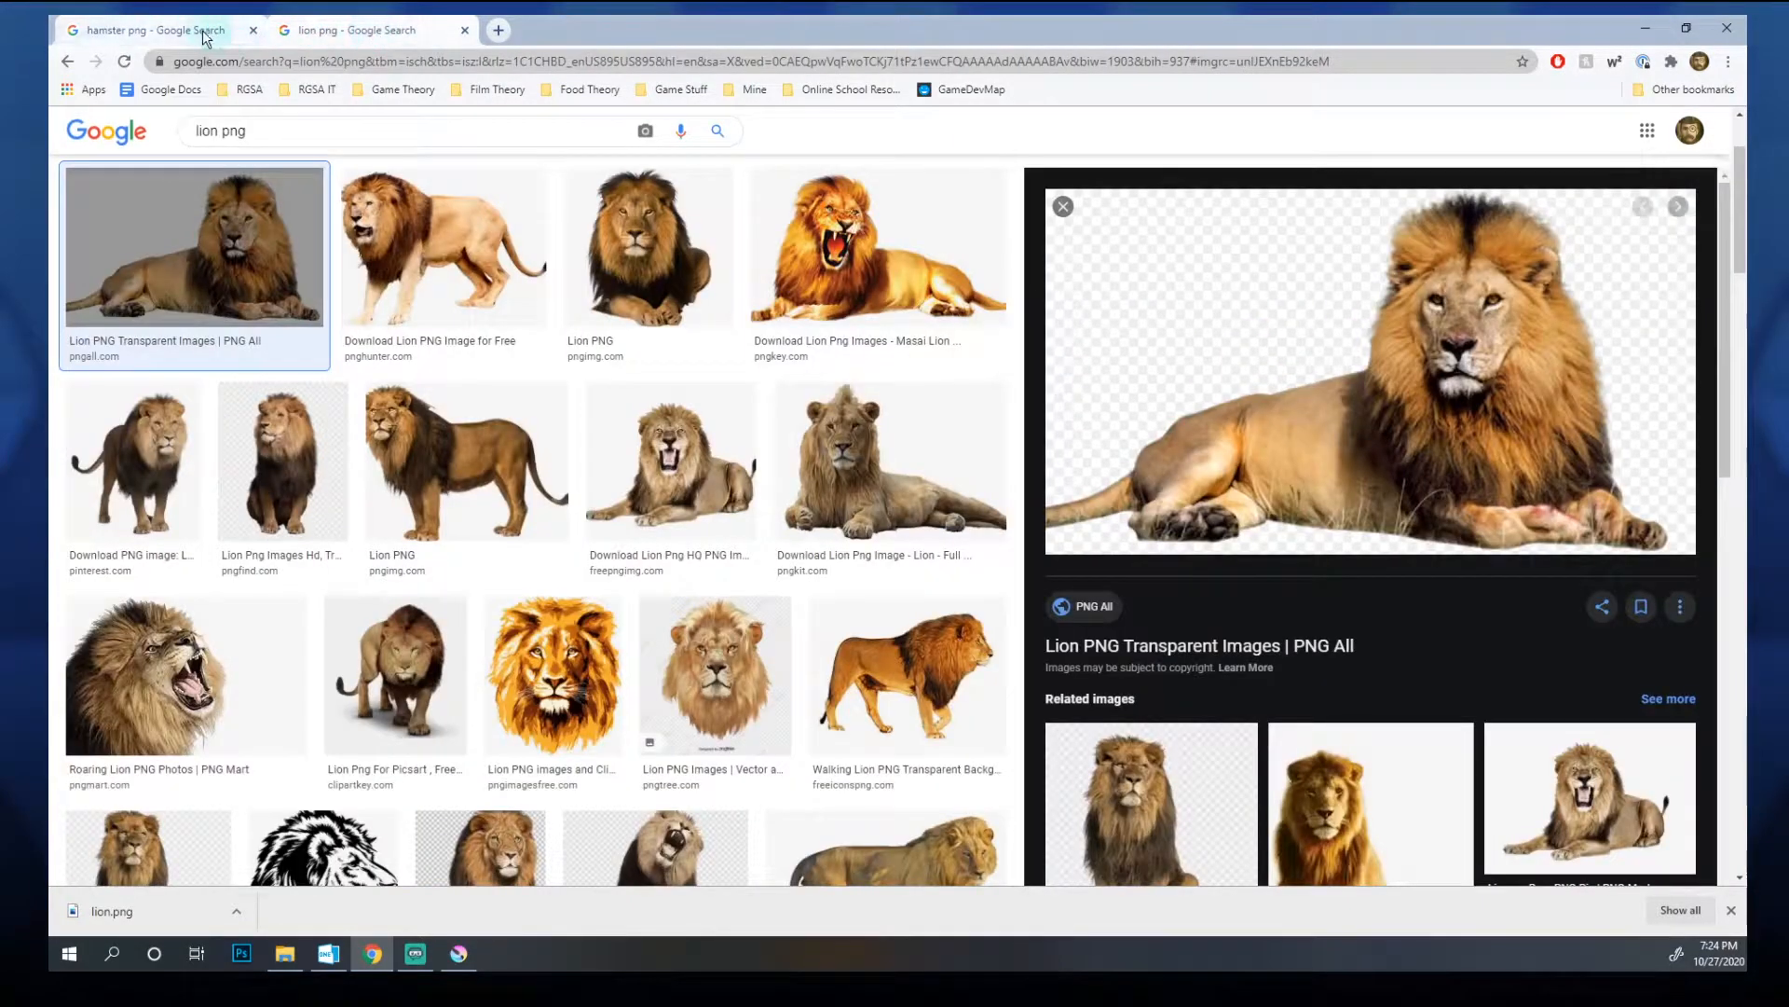
pyautogui.click(198, 35)
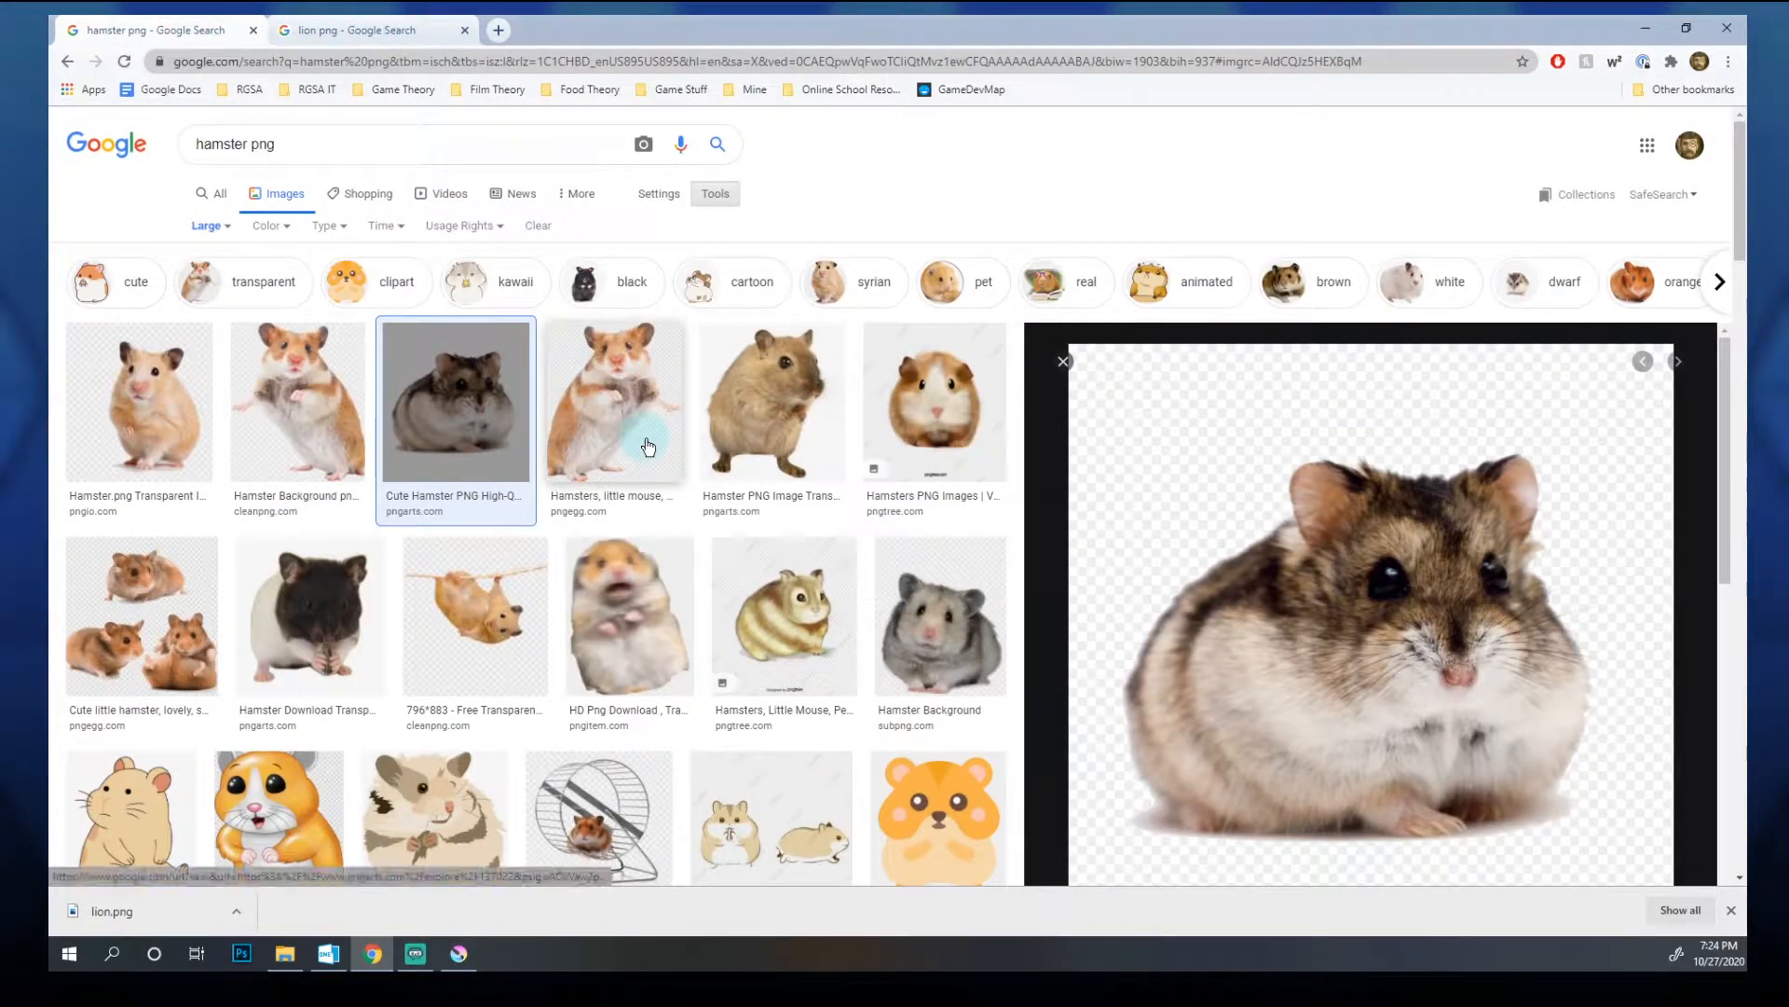
pyautogui.click(289, 37)
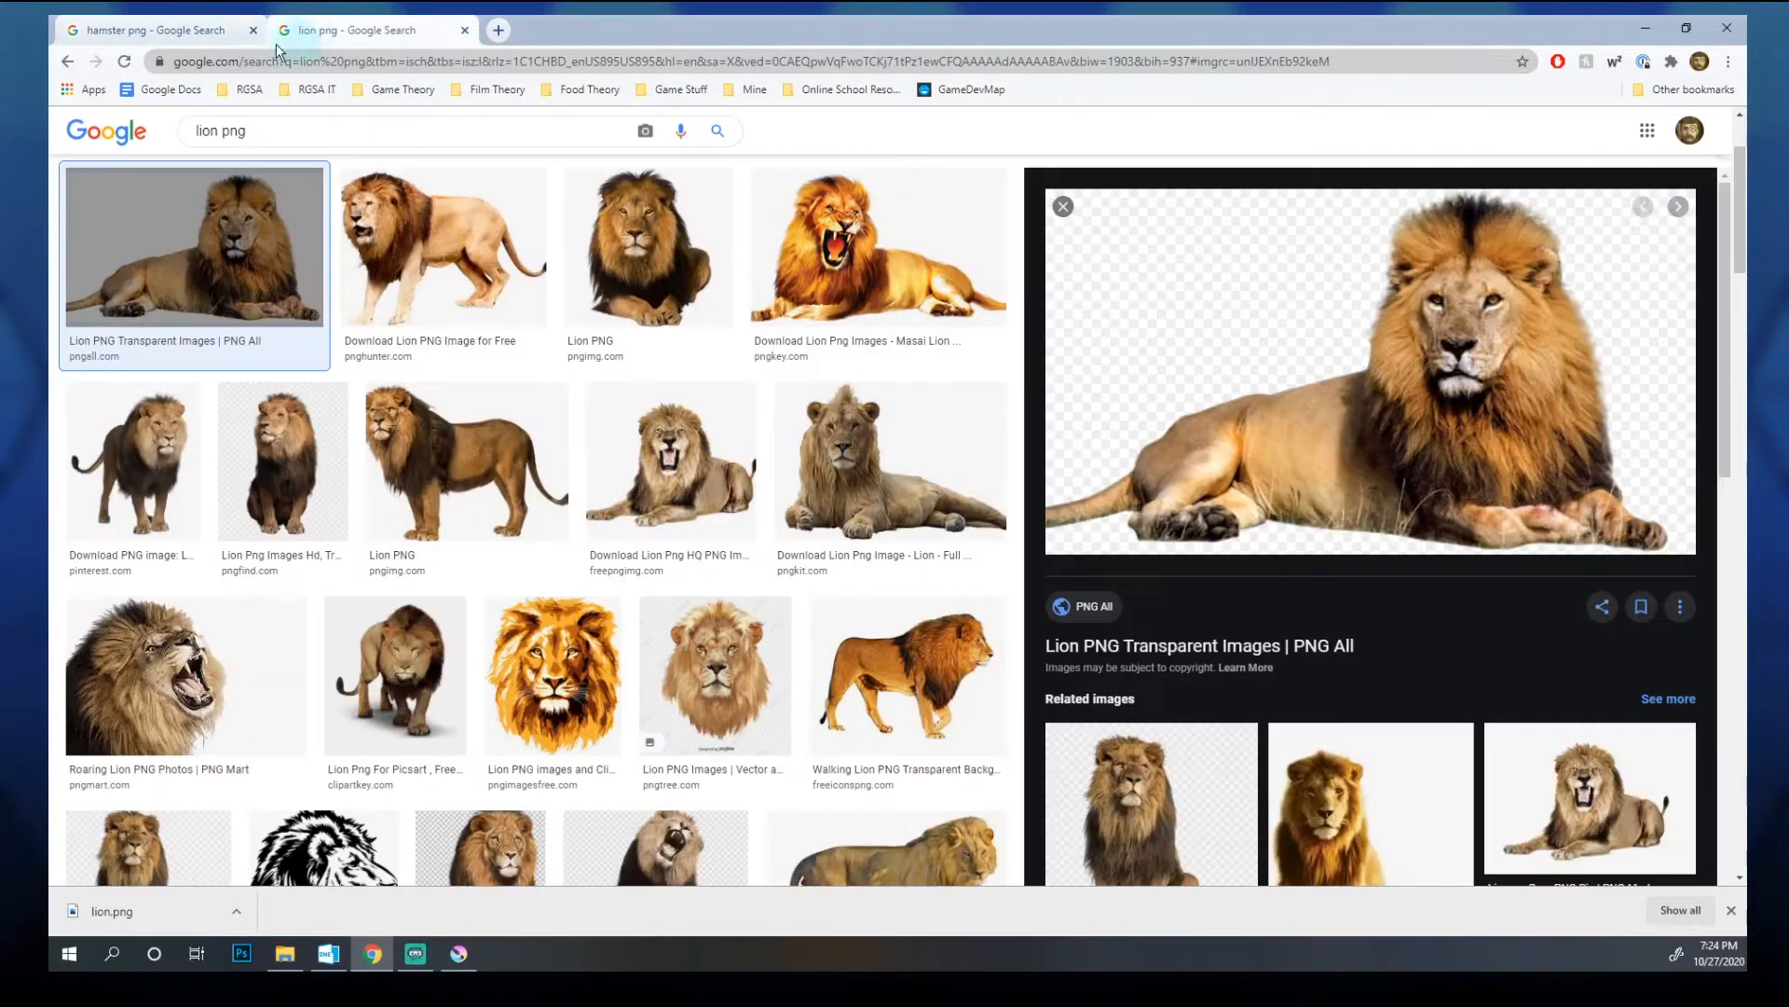
pyautogui.click(195, 35)
pyautogui.scroll(-4, 650, 580)
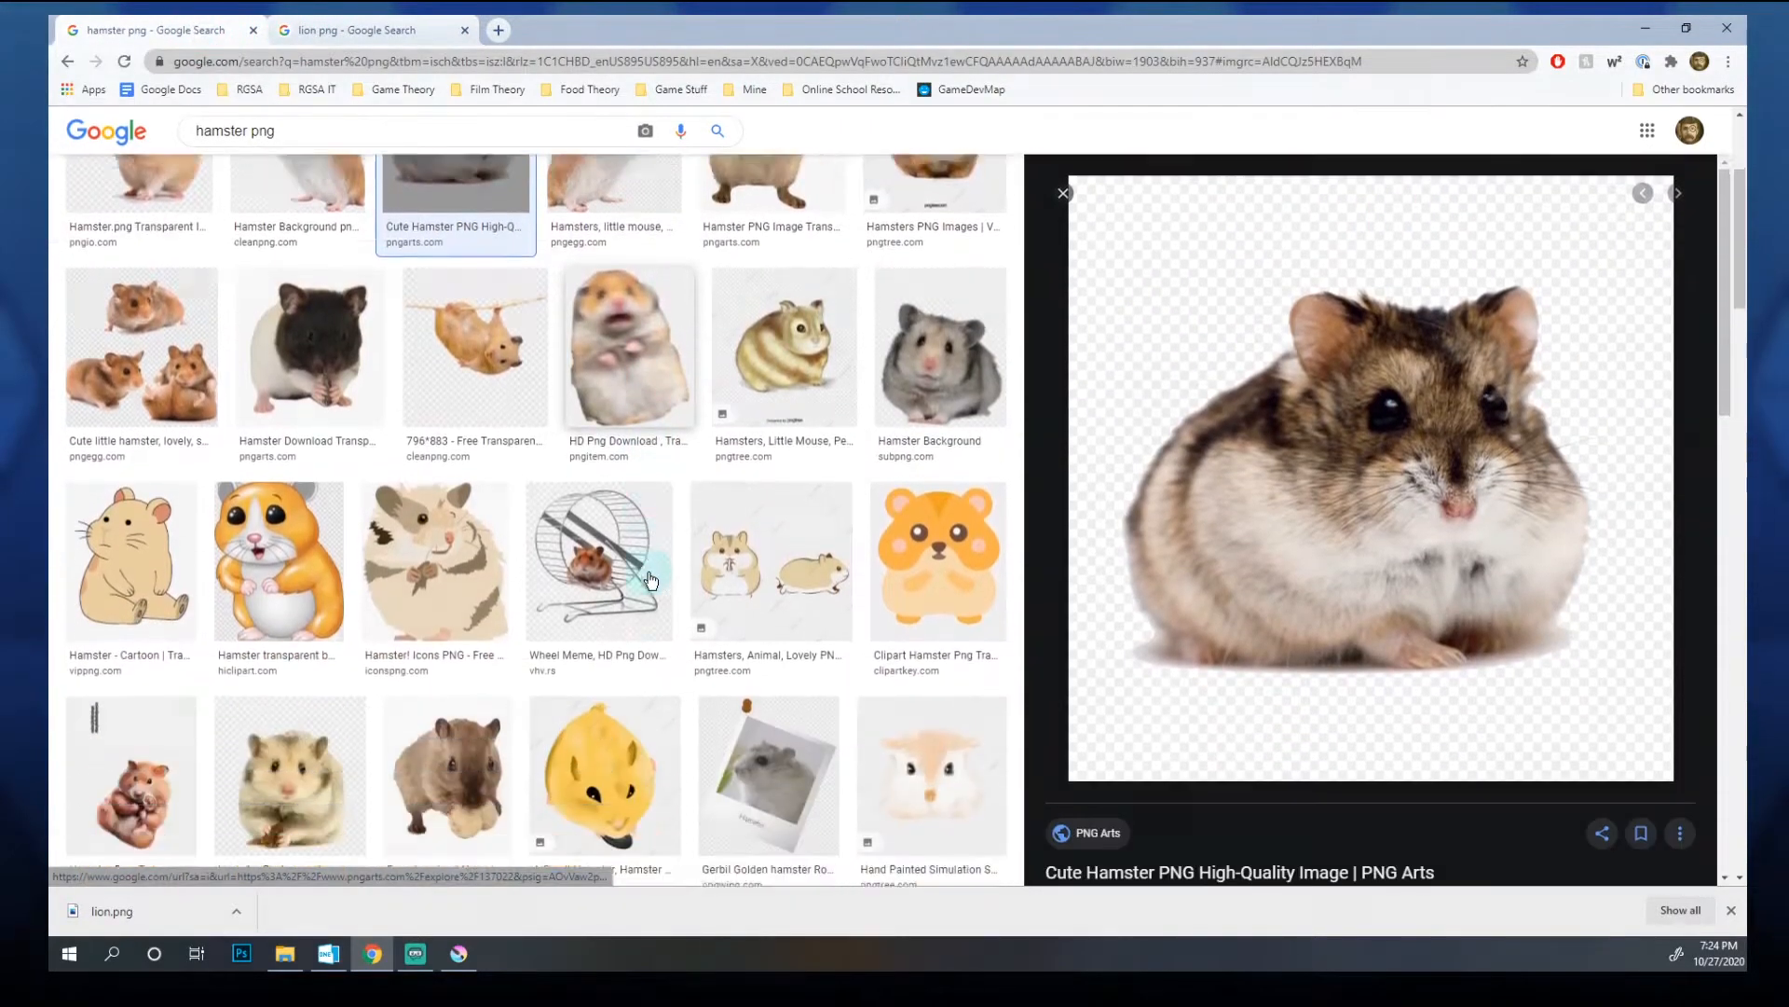
pyautogui.scroll(-2, 651, 580)
pyautogui.scroll(3, 651, 580)
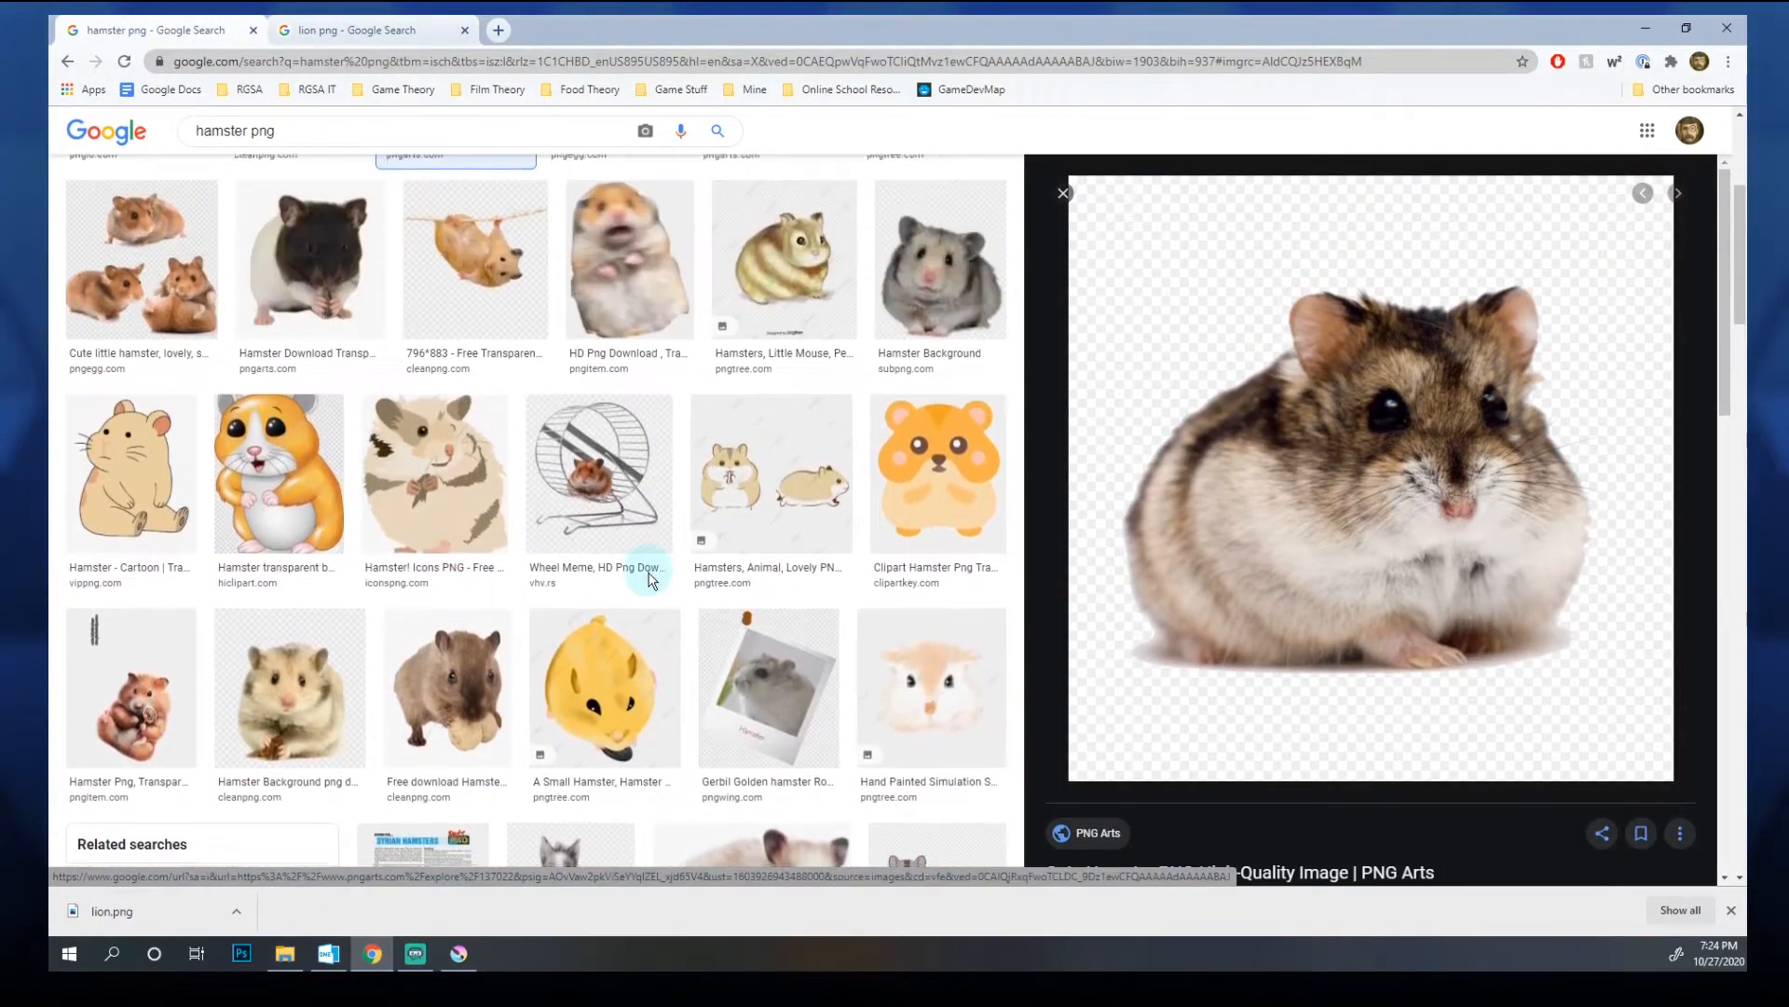
pyautogui.scroll(-5, 651, 580)
pyautogui.scroll(-3, 650, 580)
pyautogui.scroll(-2, 653, 583)
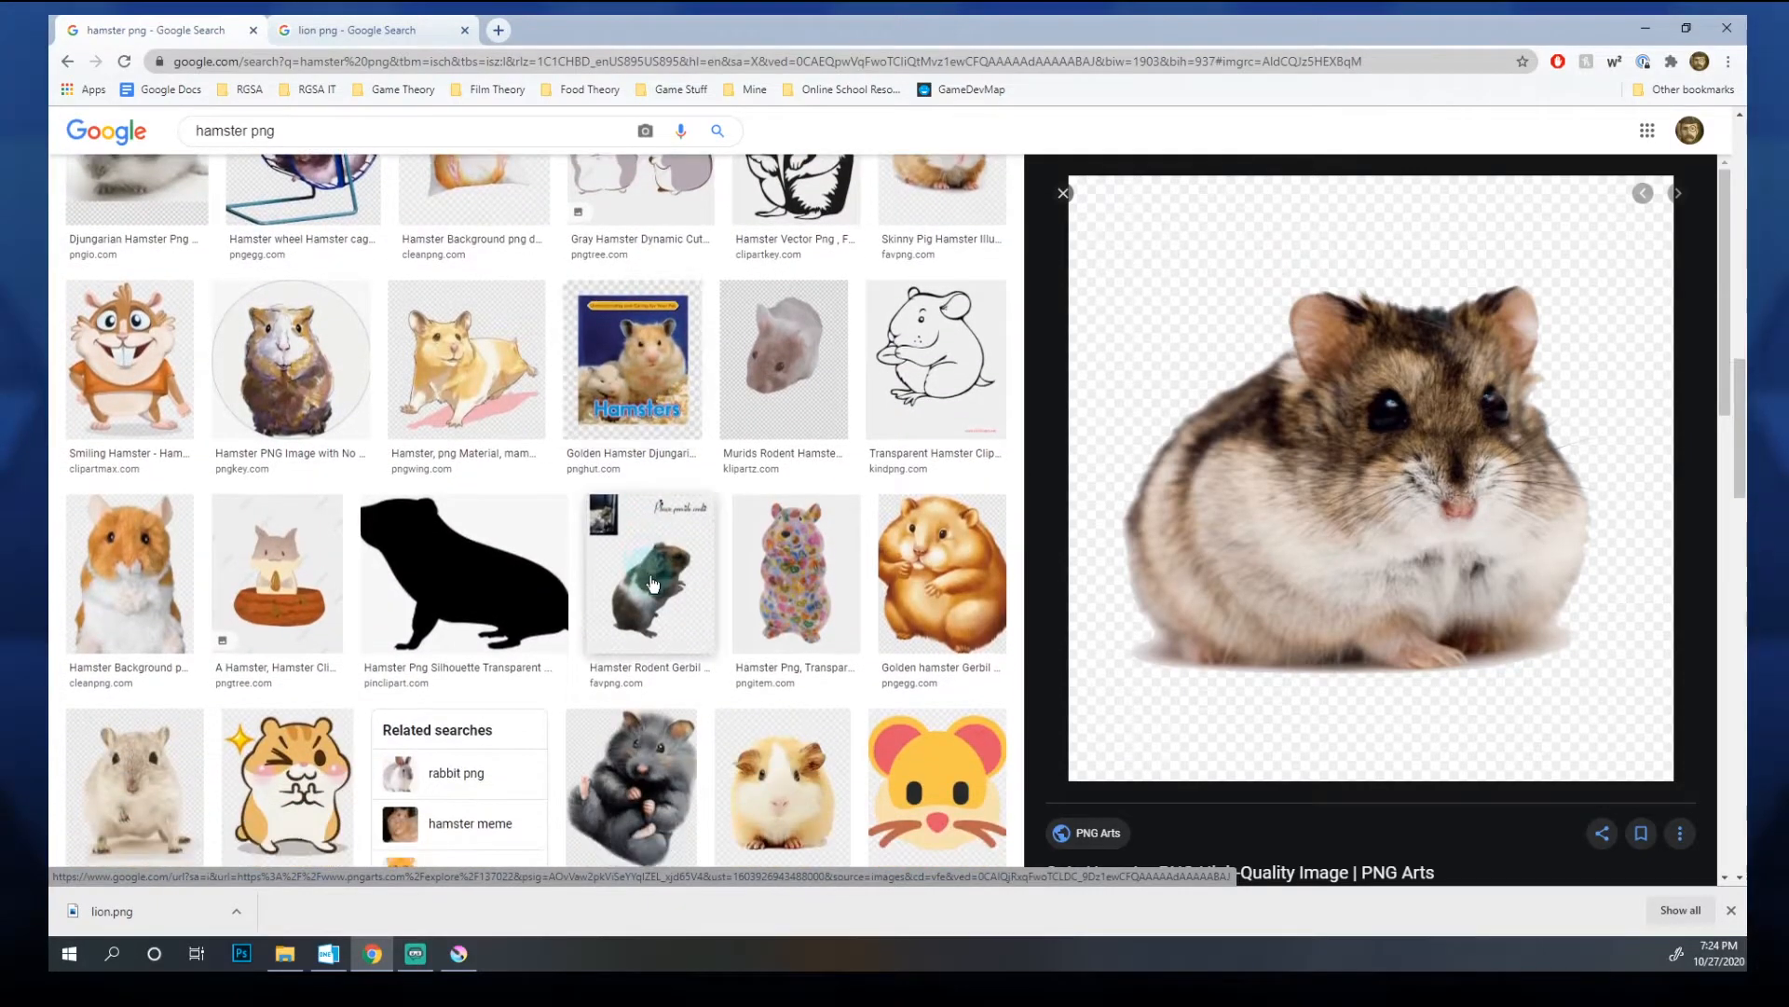
pyautogui.scroll(15, 662, 592)
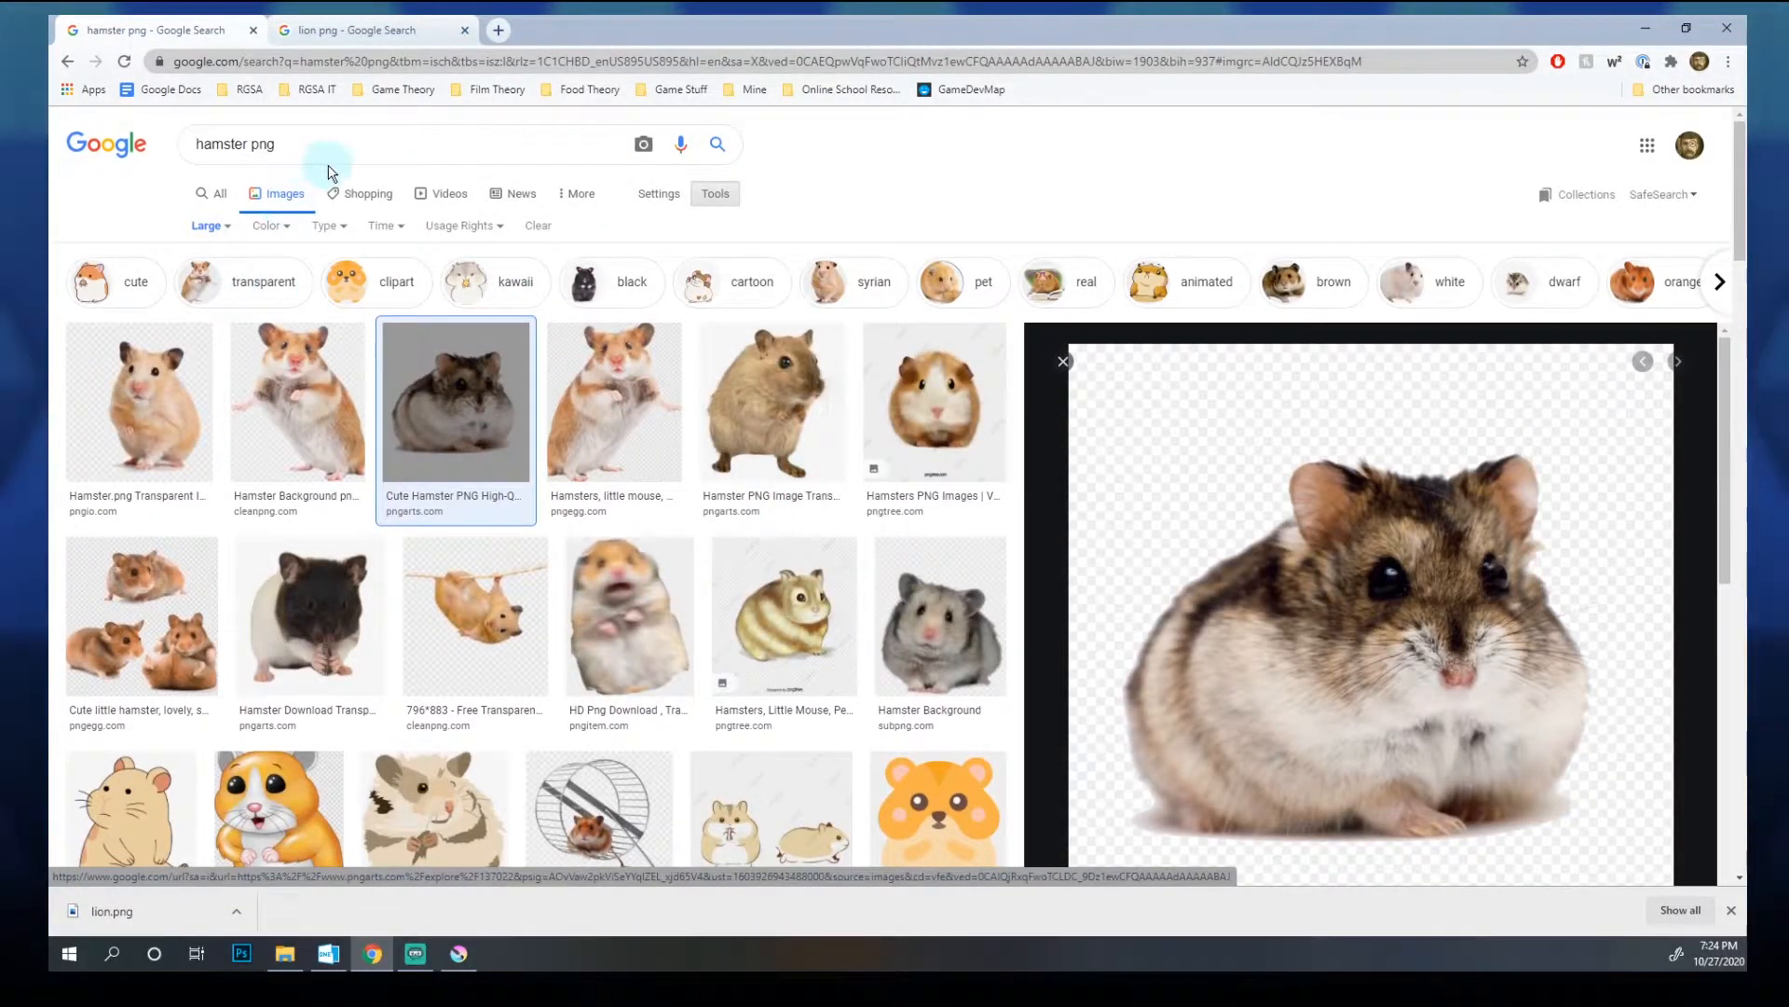
# Step: Filter the hamster png image results to the Medium size and compare them with the lion preview
pyautogui.click(206, 226)
pyautogui.click(222, 314)
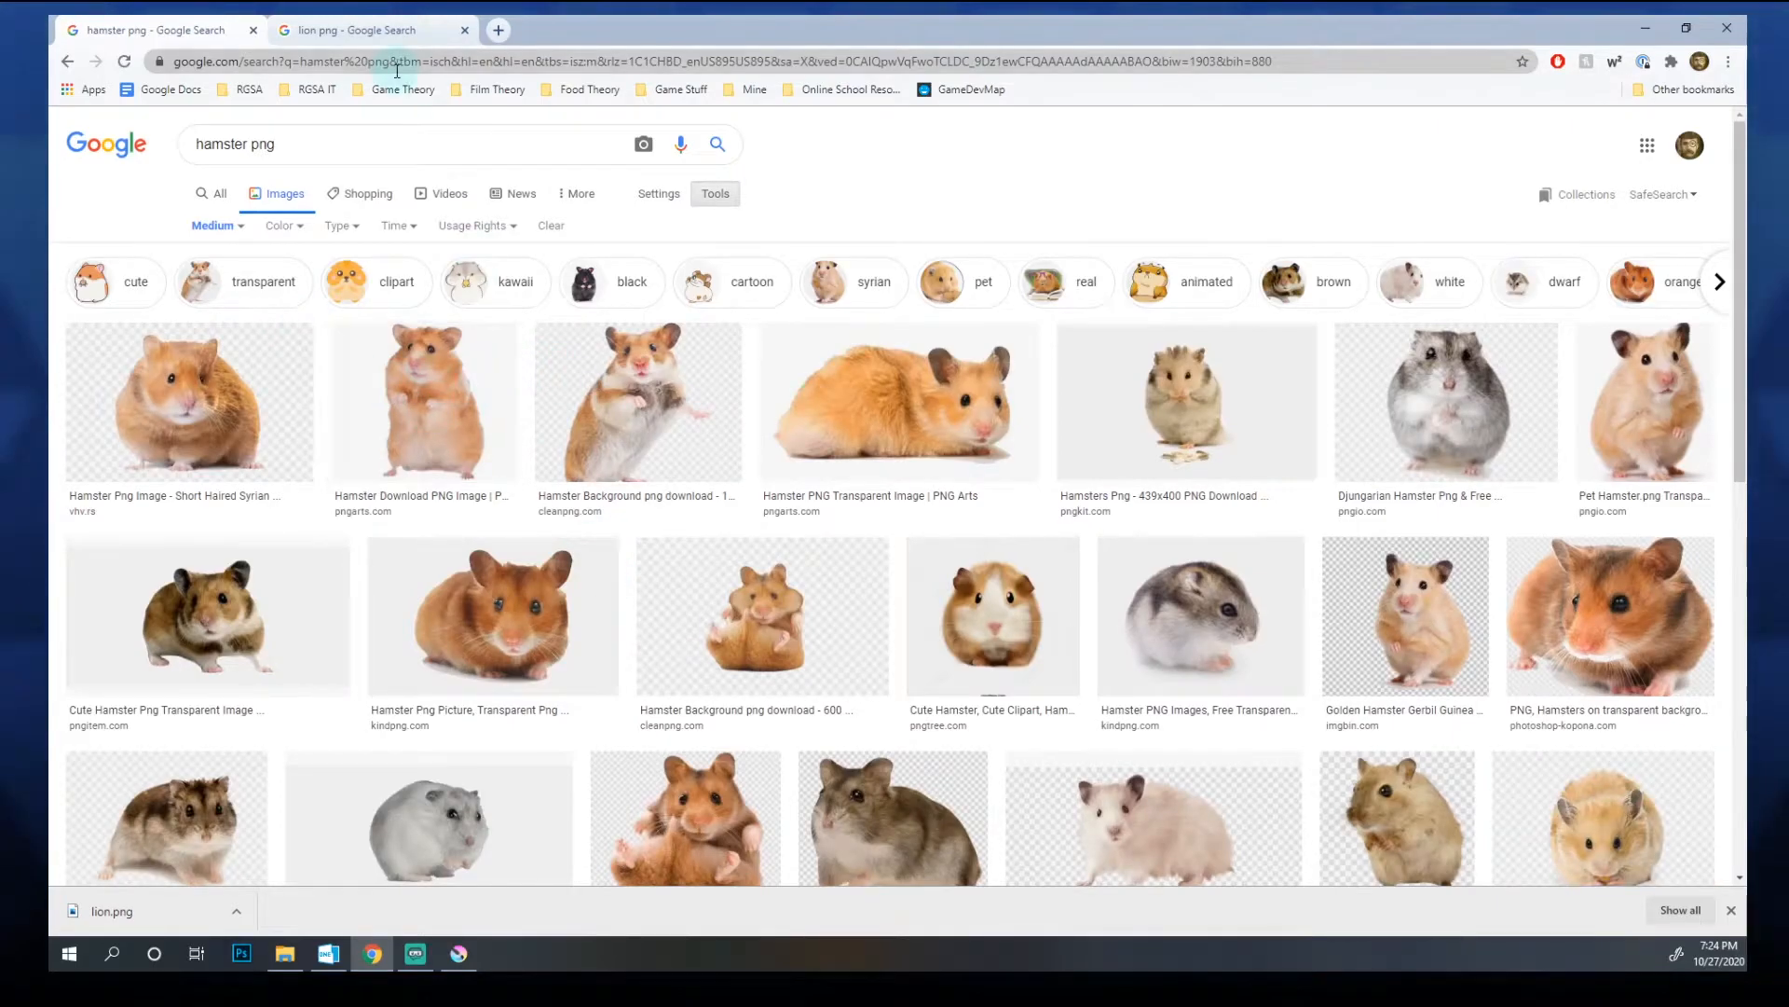
pyautogui.click(373, 30)
pyautogui.click(201, 35)
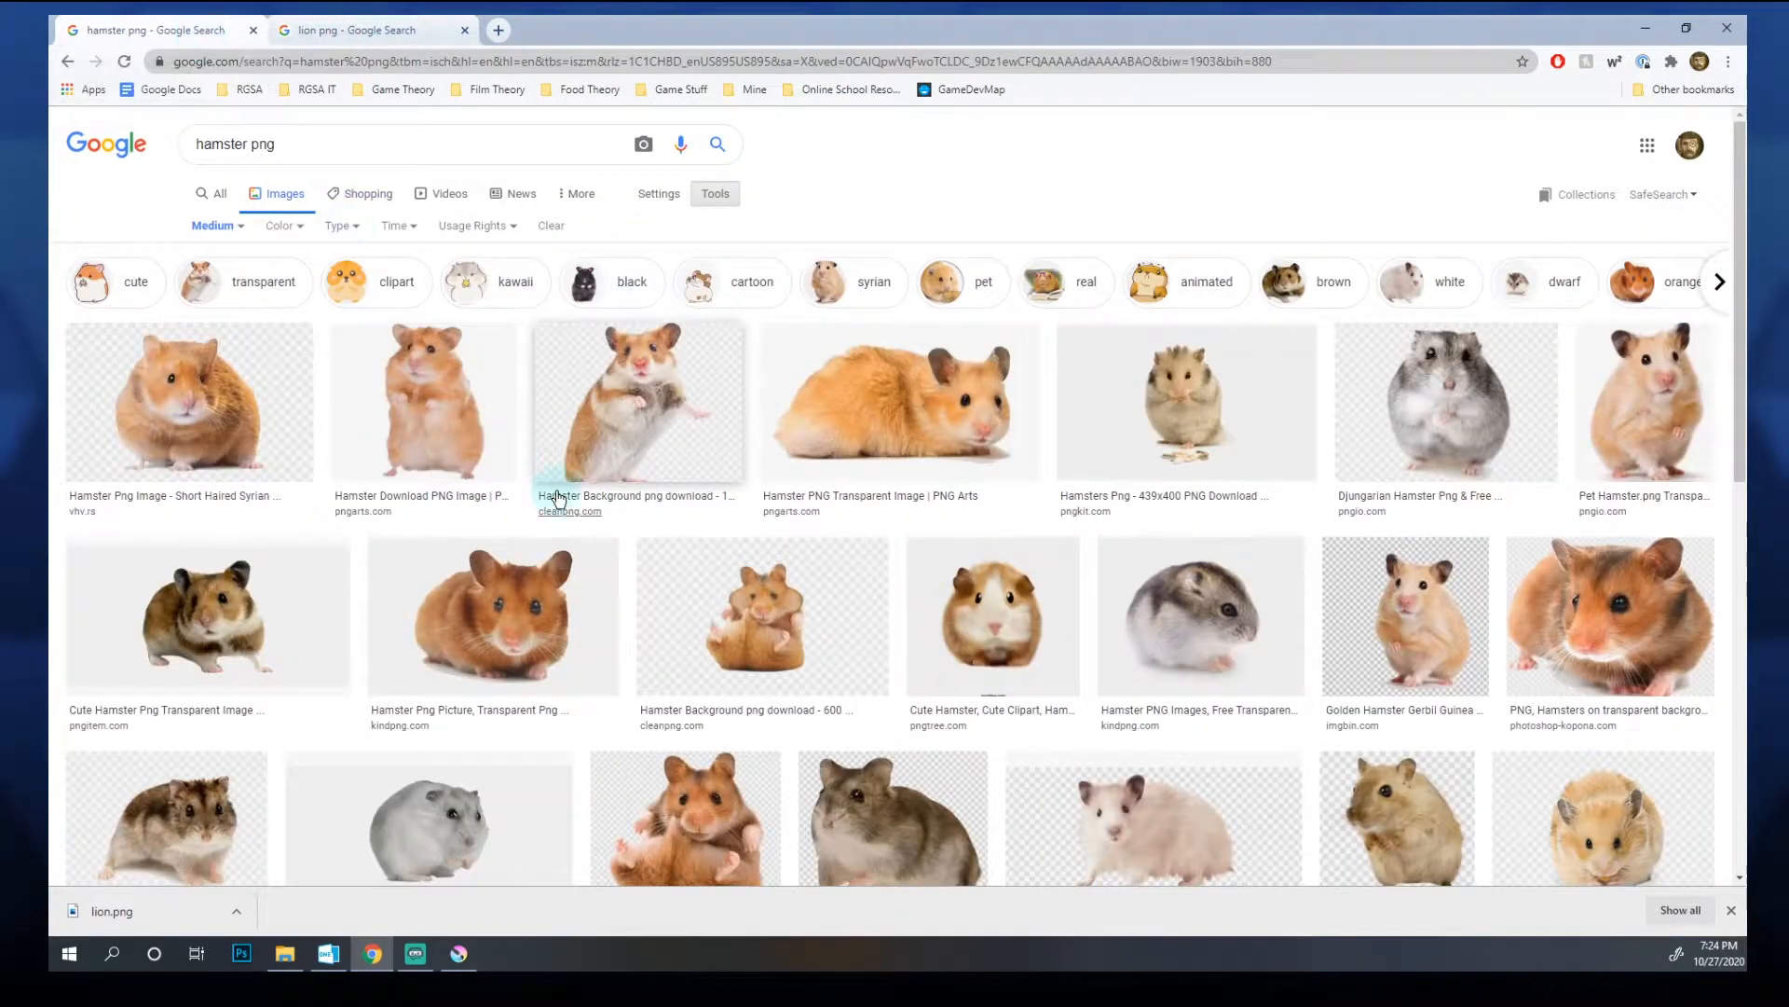
# Step: Save the standing orange hamster image from PNG Arts to the Desktop as a PNG named Hamster-Download-PNG-Image
pyautogui.click(435, 399)
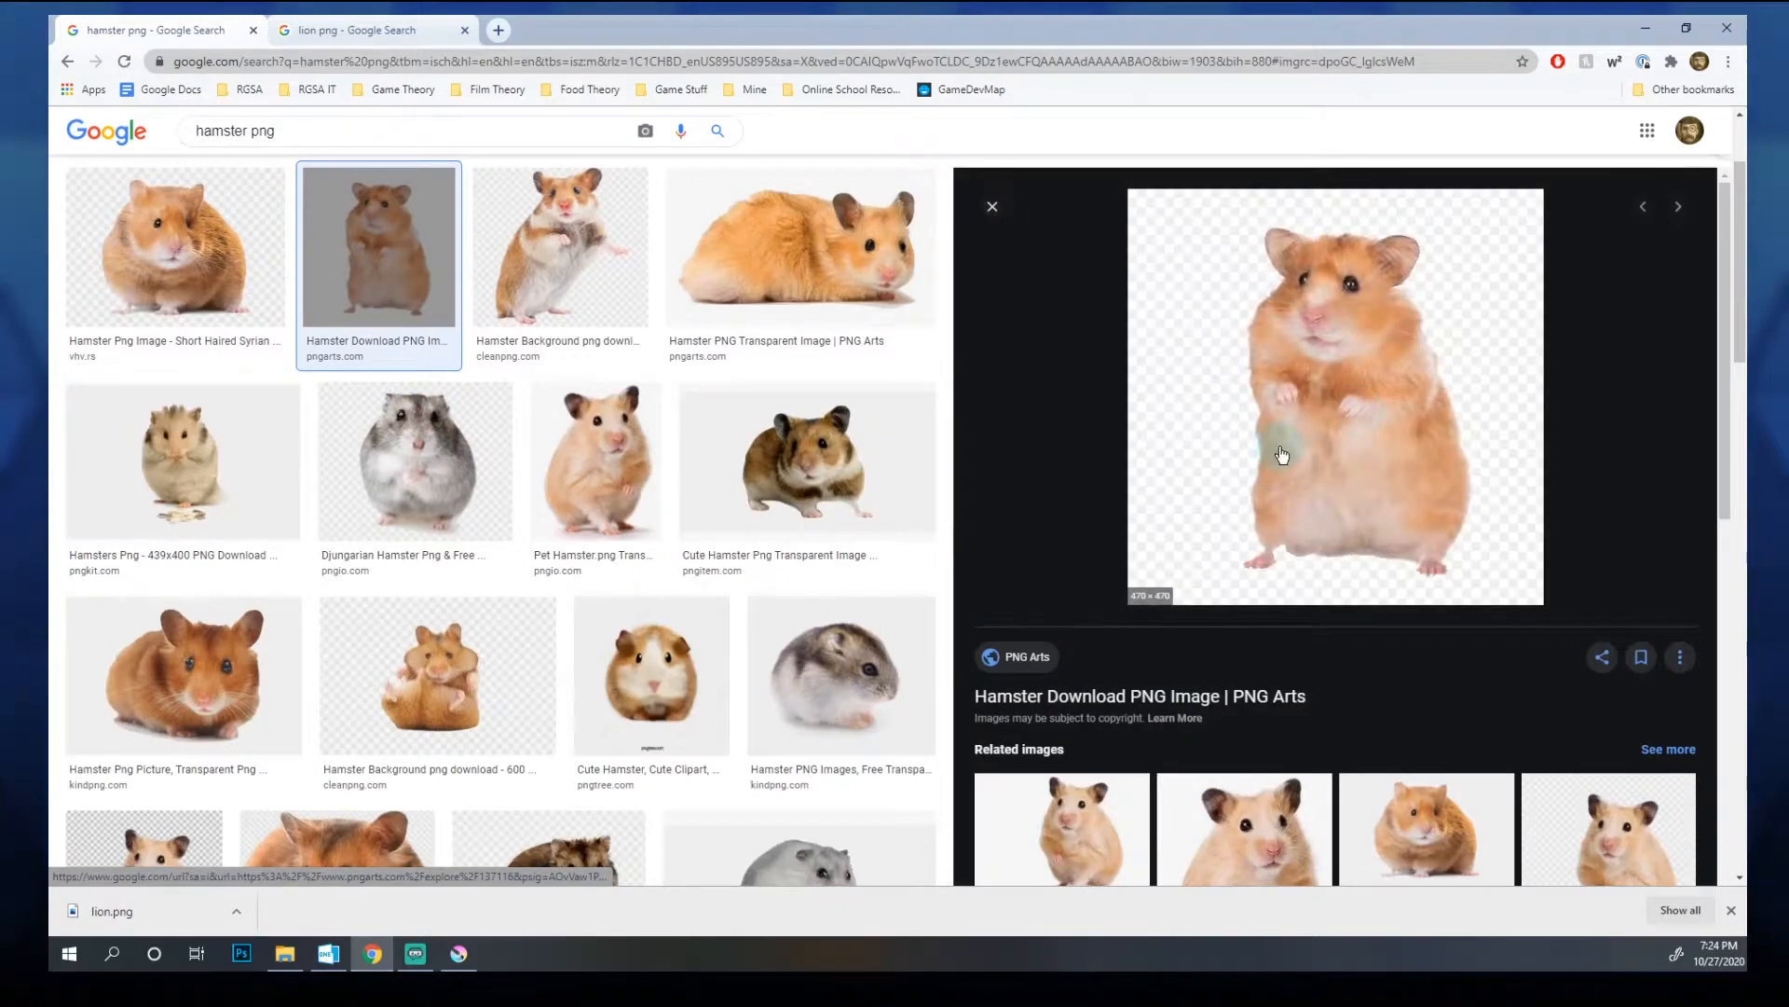
pyautogui.rightClick(1268, 367)
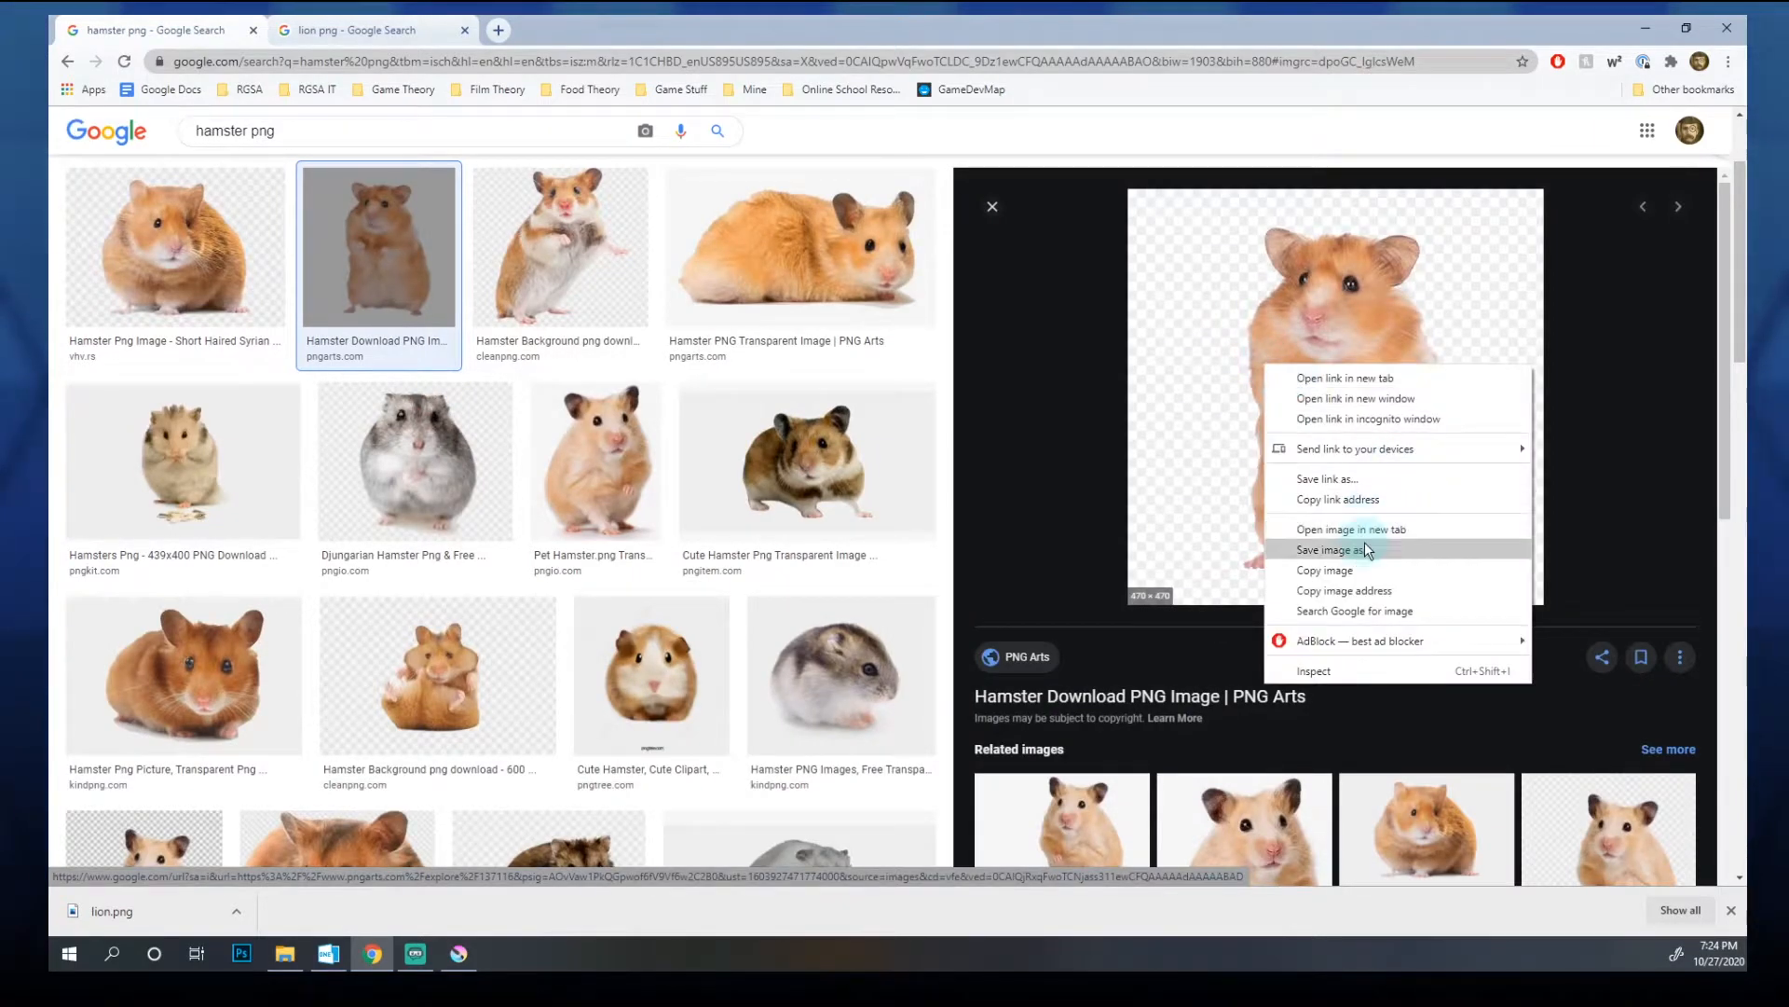
pyautogui.click(1373, 557)
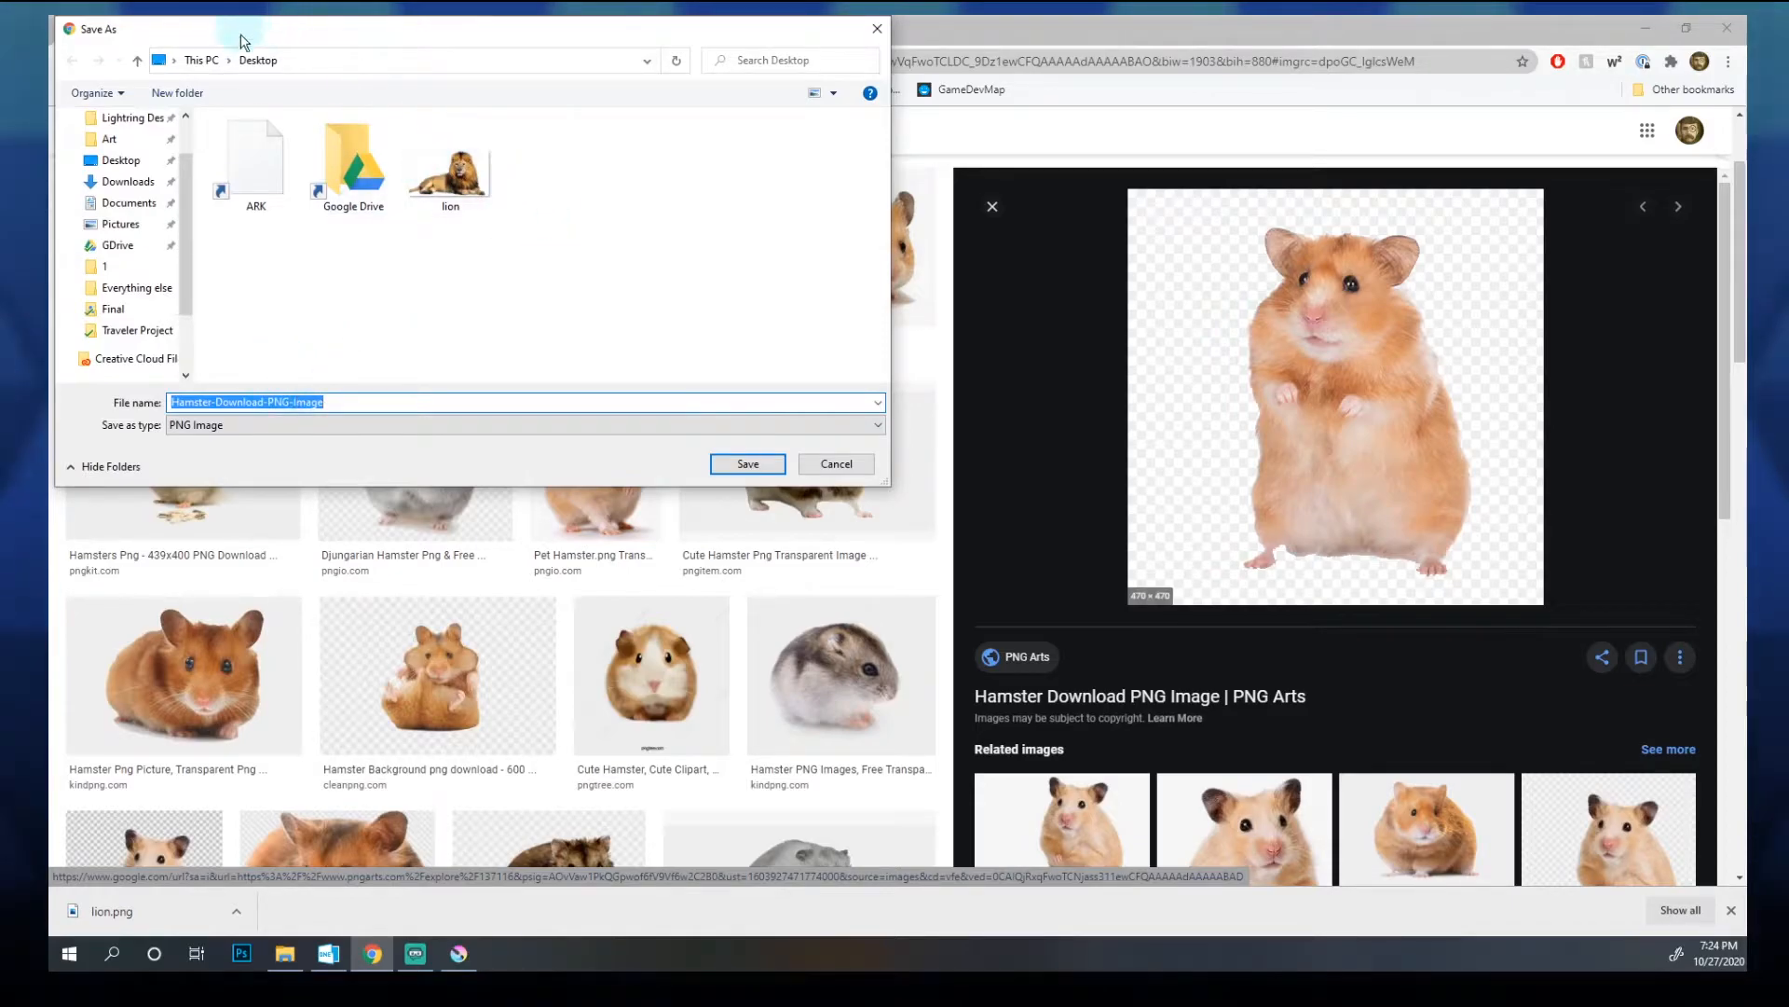
pyautogui.click(784, 471)
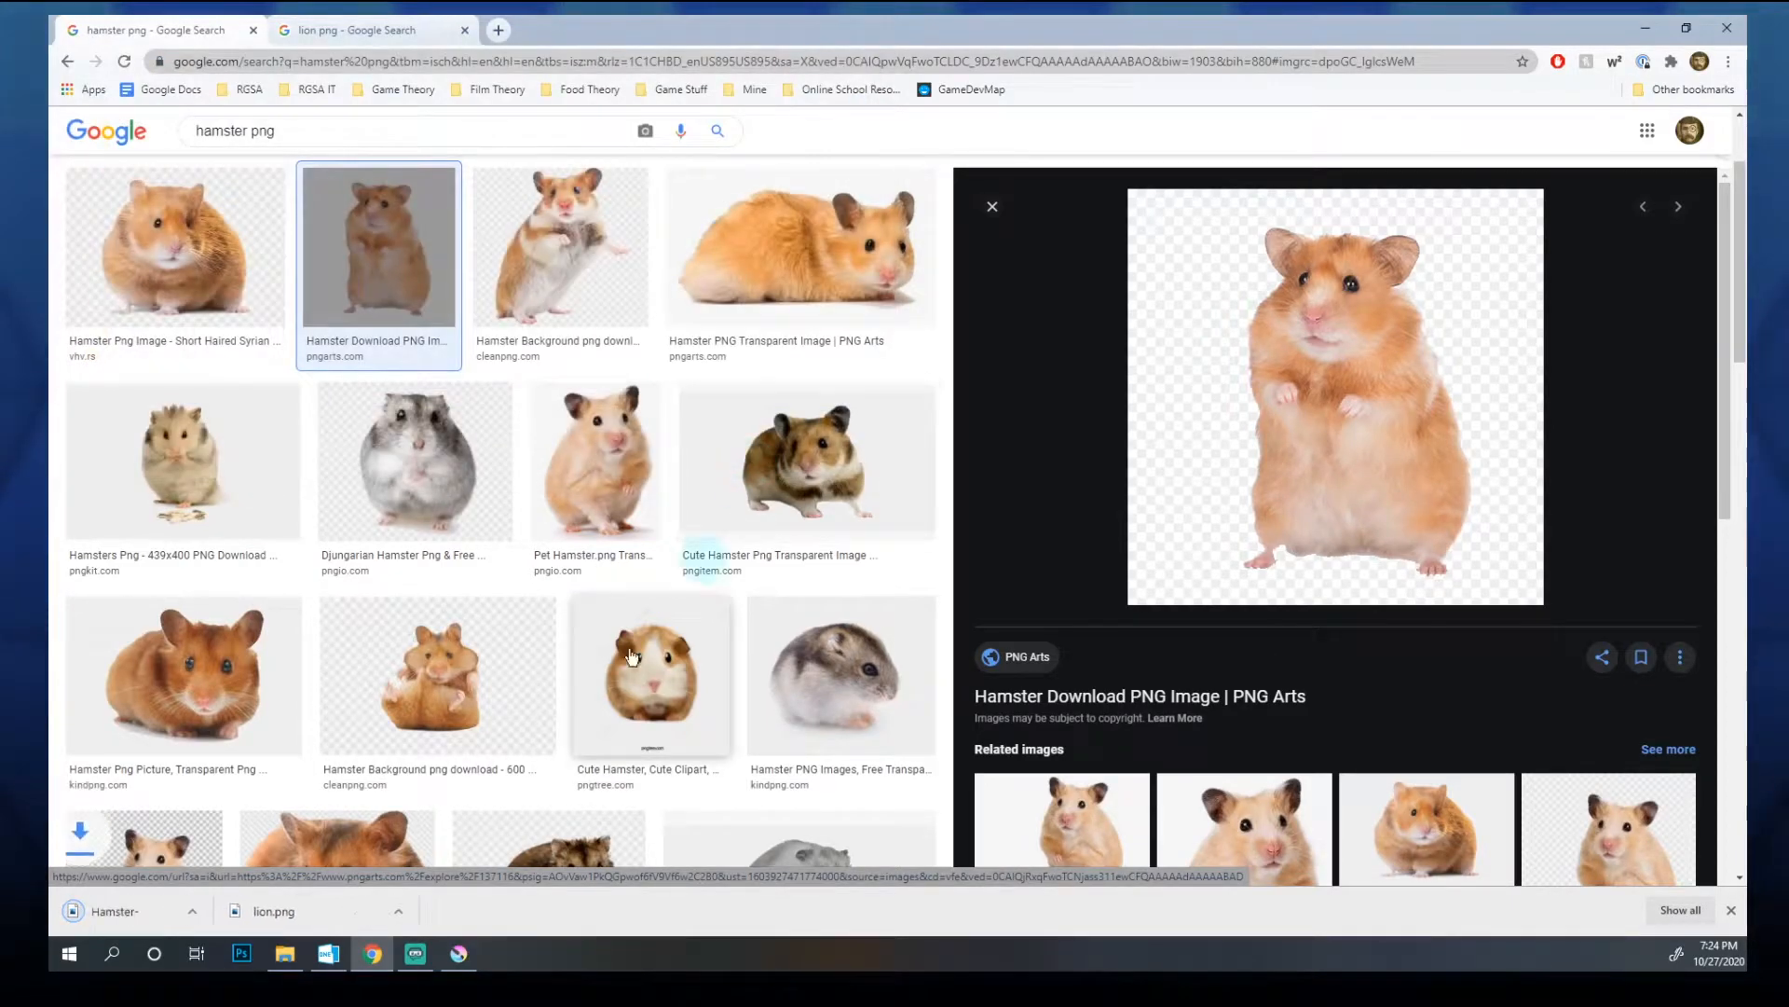
# Step: Bring Hamster-Download-PNG-Image from the Desktop folder into the open Krita document as a new layer above the lion
pyautogui.click(285, 953)
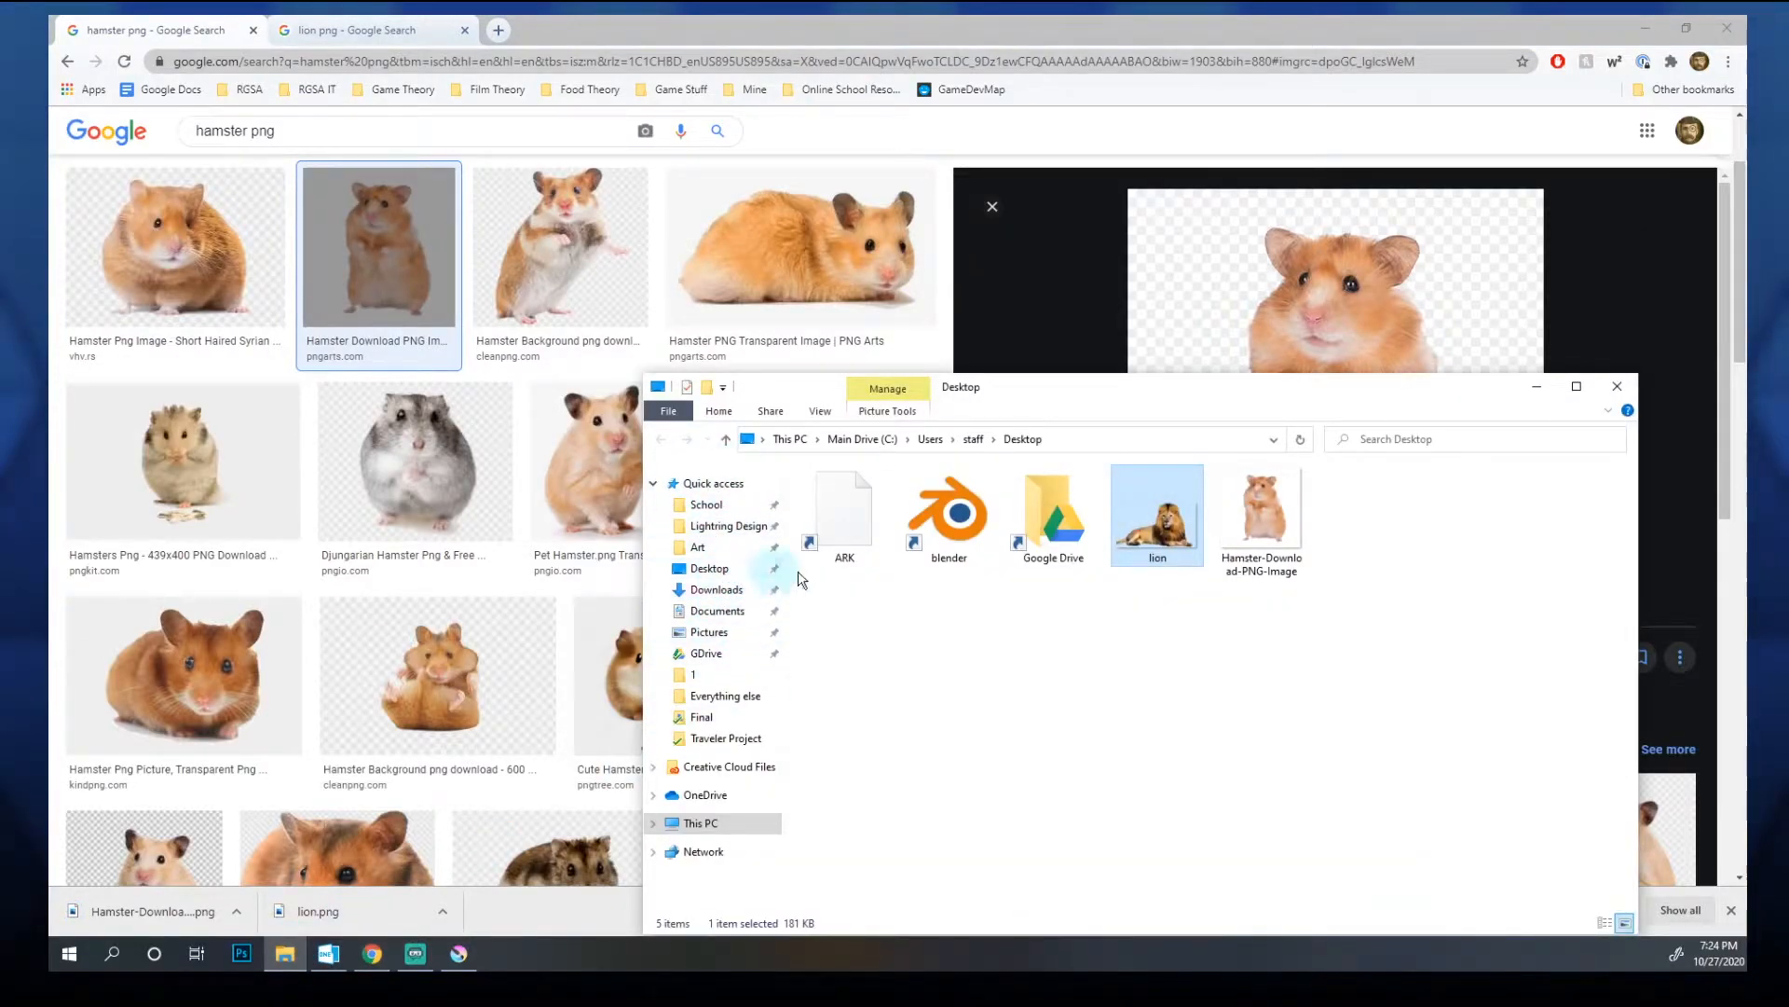
pyautogui.click(1255, 524)
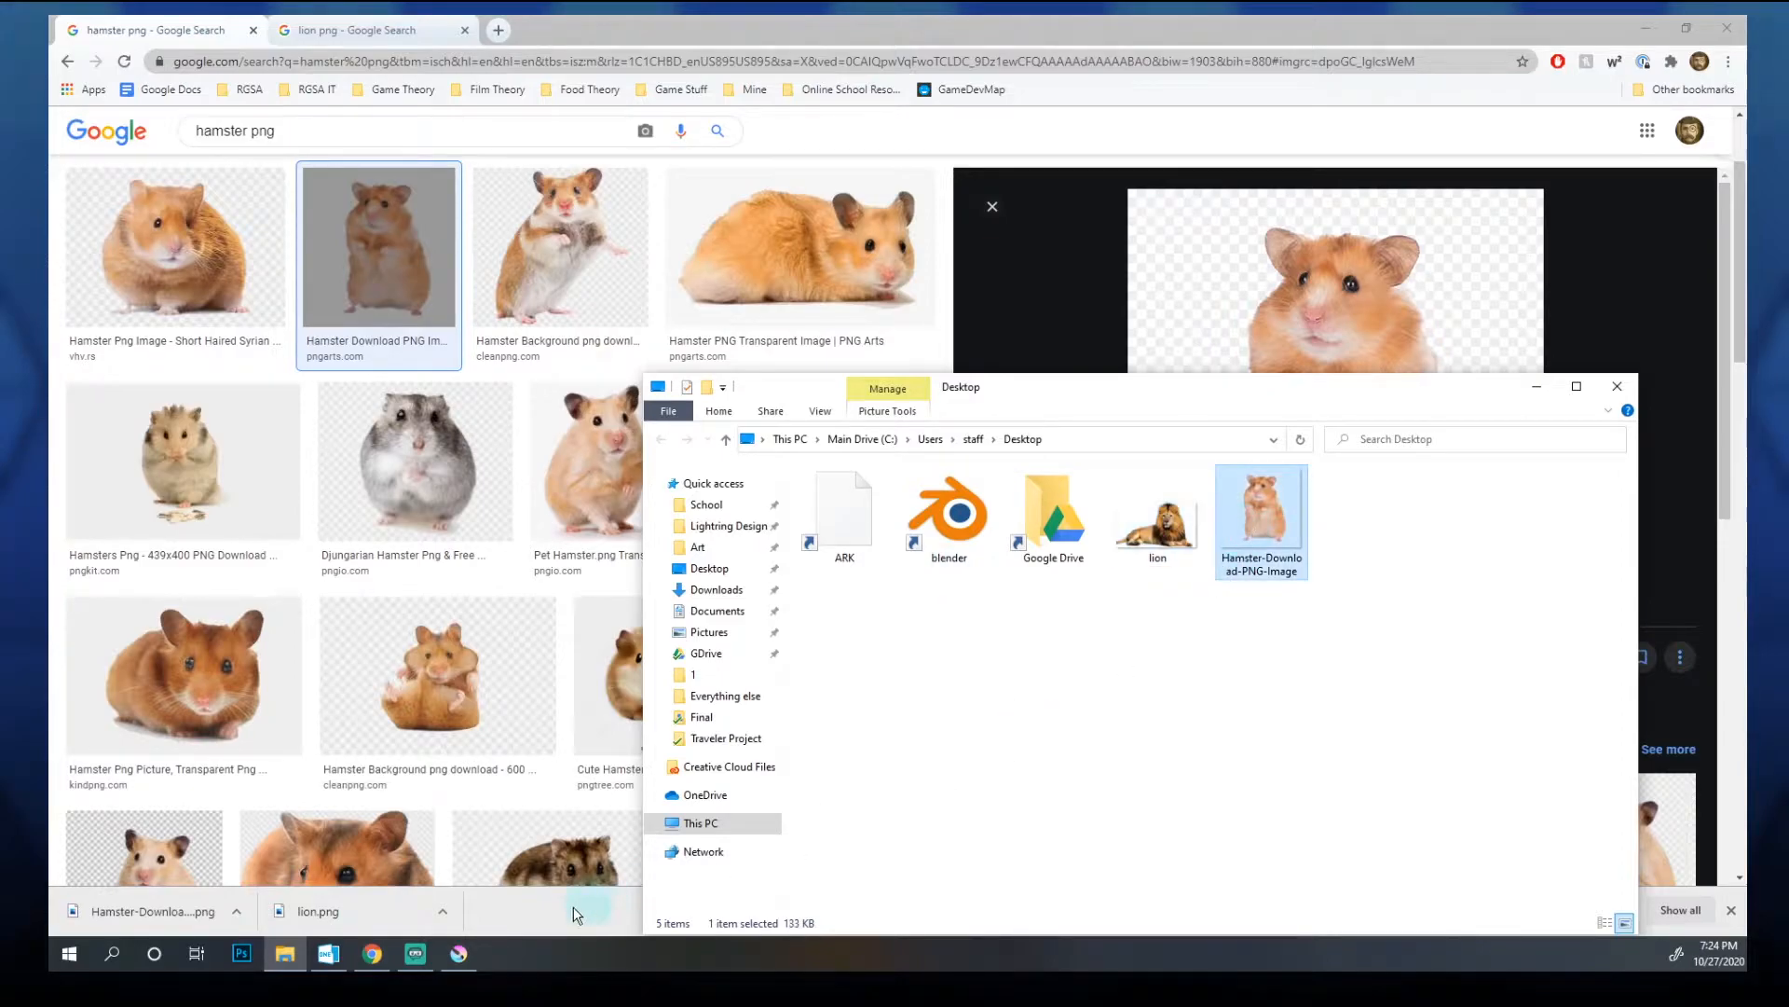
pyautogui.click(459, 953)
pyautogui.click(285, 952)
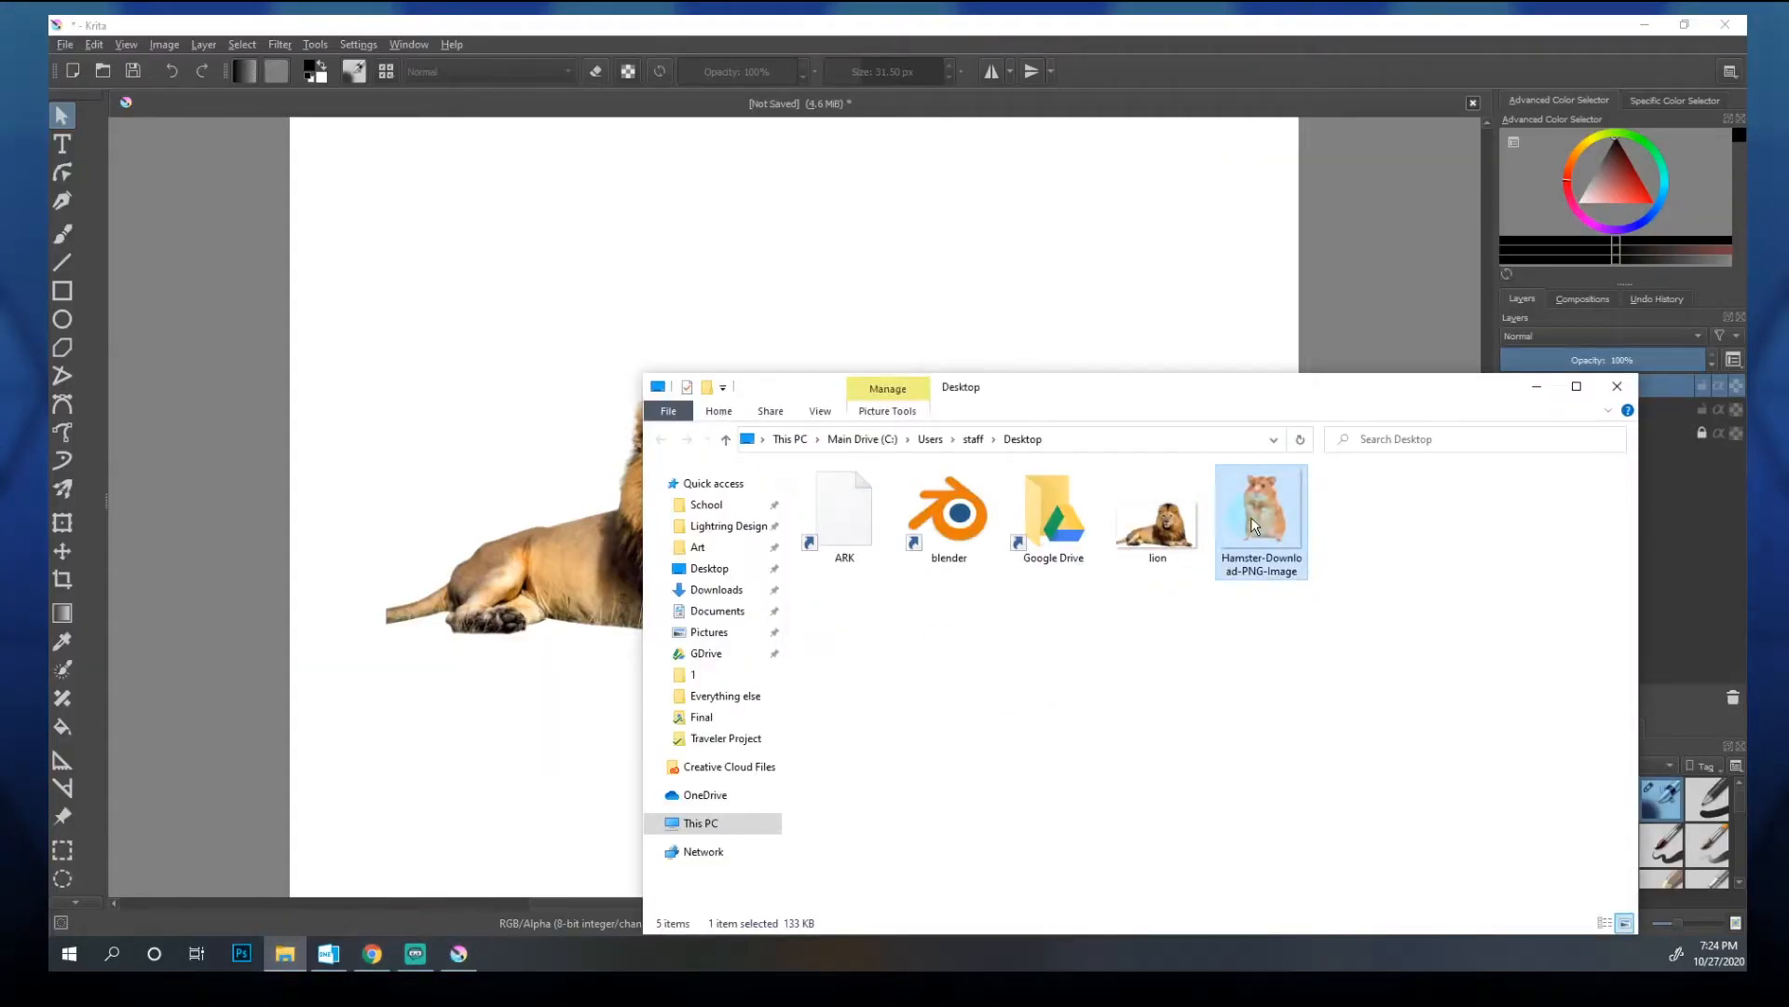
pyautogui.moveTo(1167, 465); pyautogui.dragTo(695, 304)
pyautogui.click(733, 312)
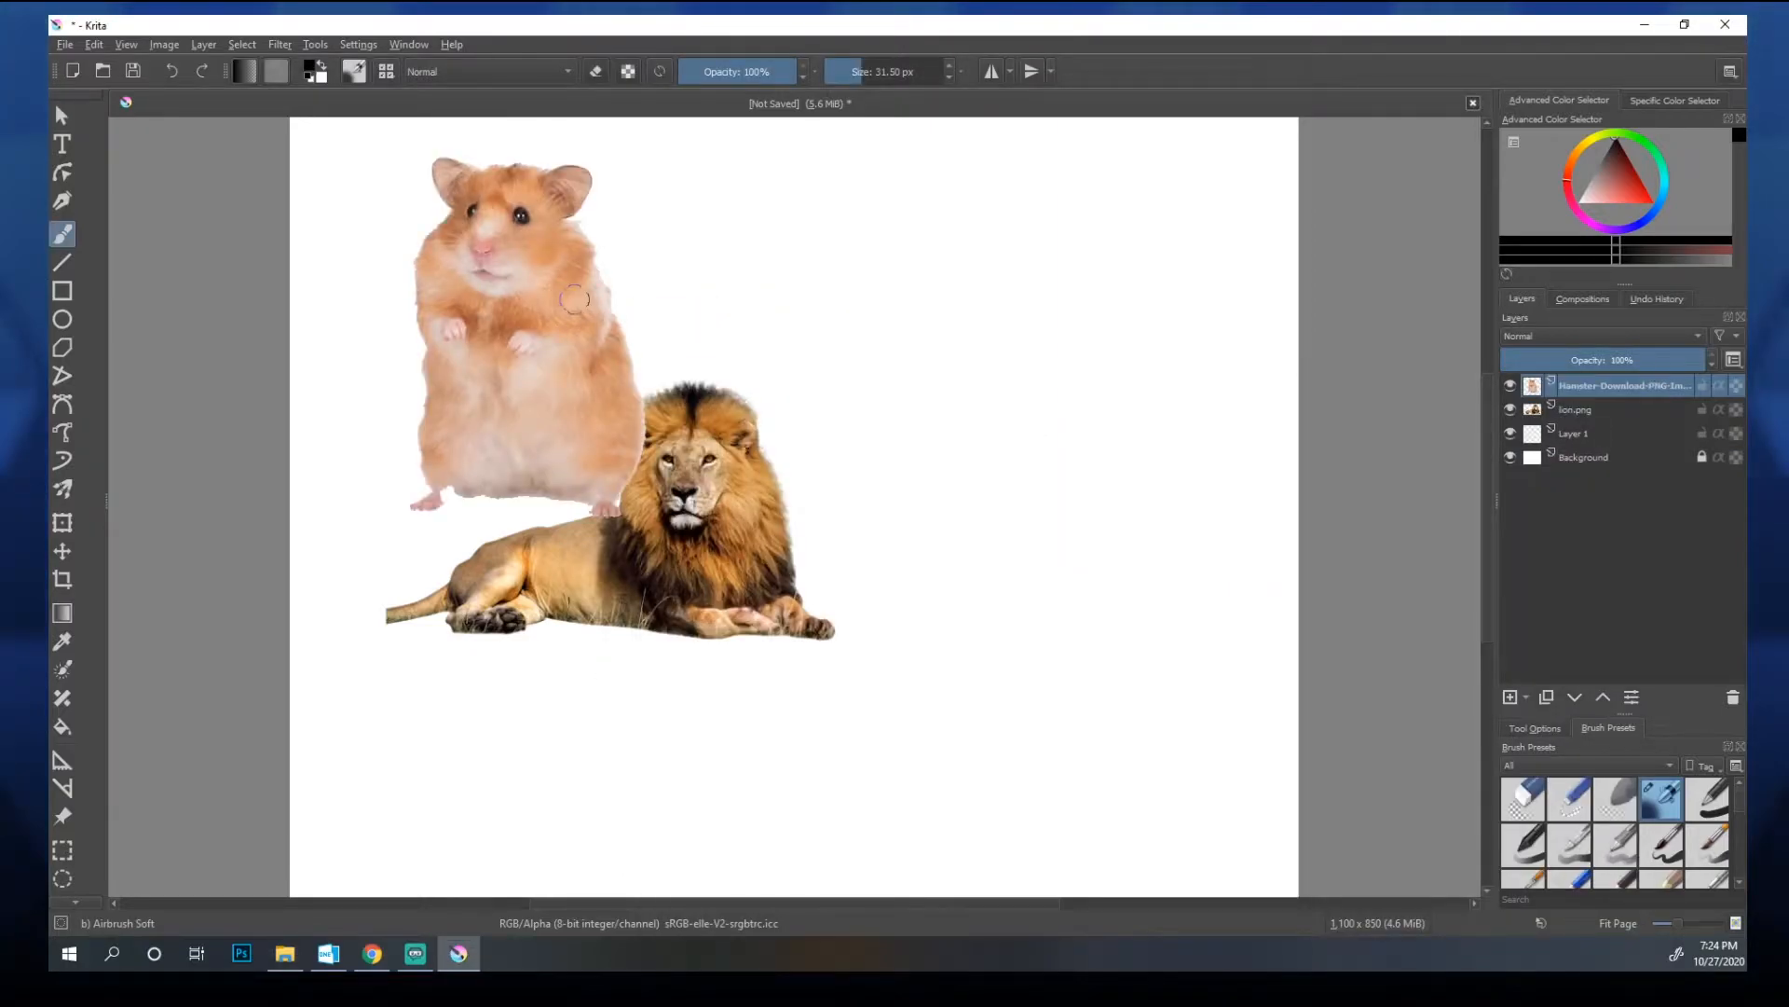
# Step: Move the hamster beside the lion's front paws, on the side away from its tail, with its feet level with the paws
pyautogui.press('v')
pyautogui.moveTo(547, 292); pyautogui.dragTo(971, 467)
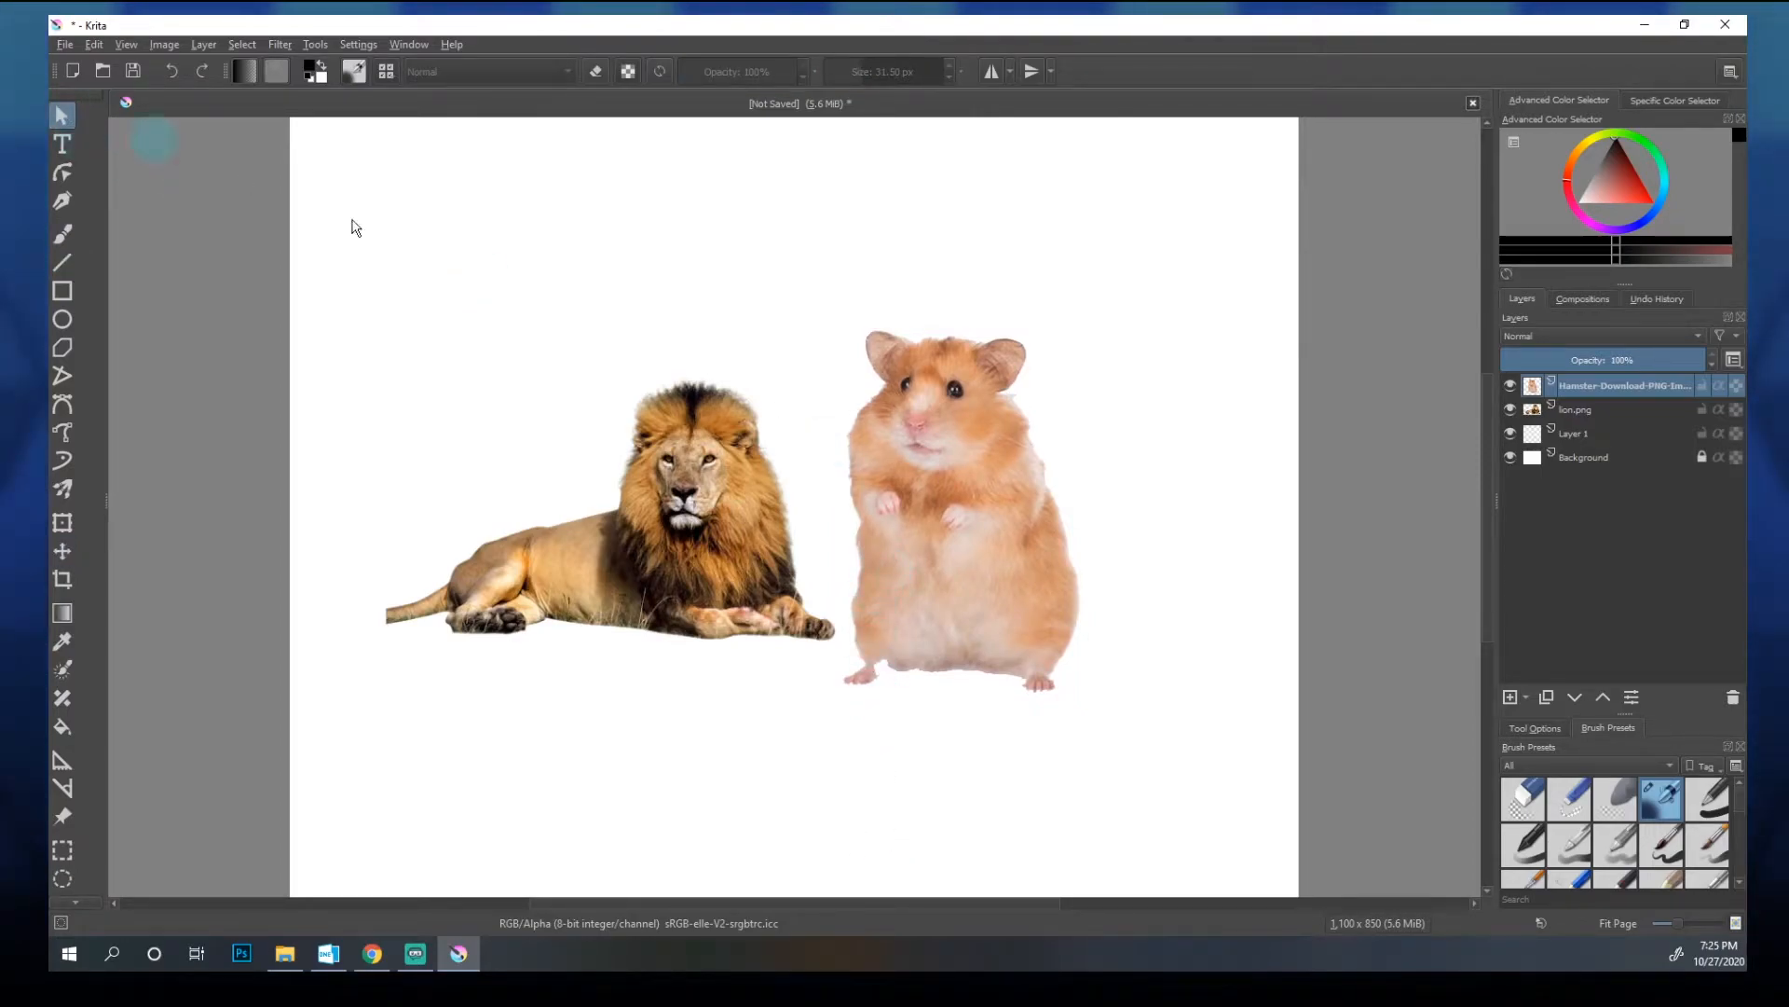
pyautogui.click(973, 508)
pyautogui.press('v')
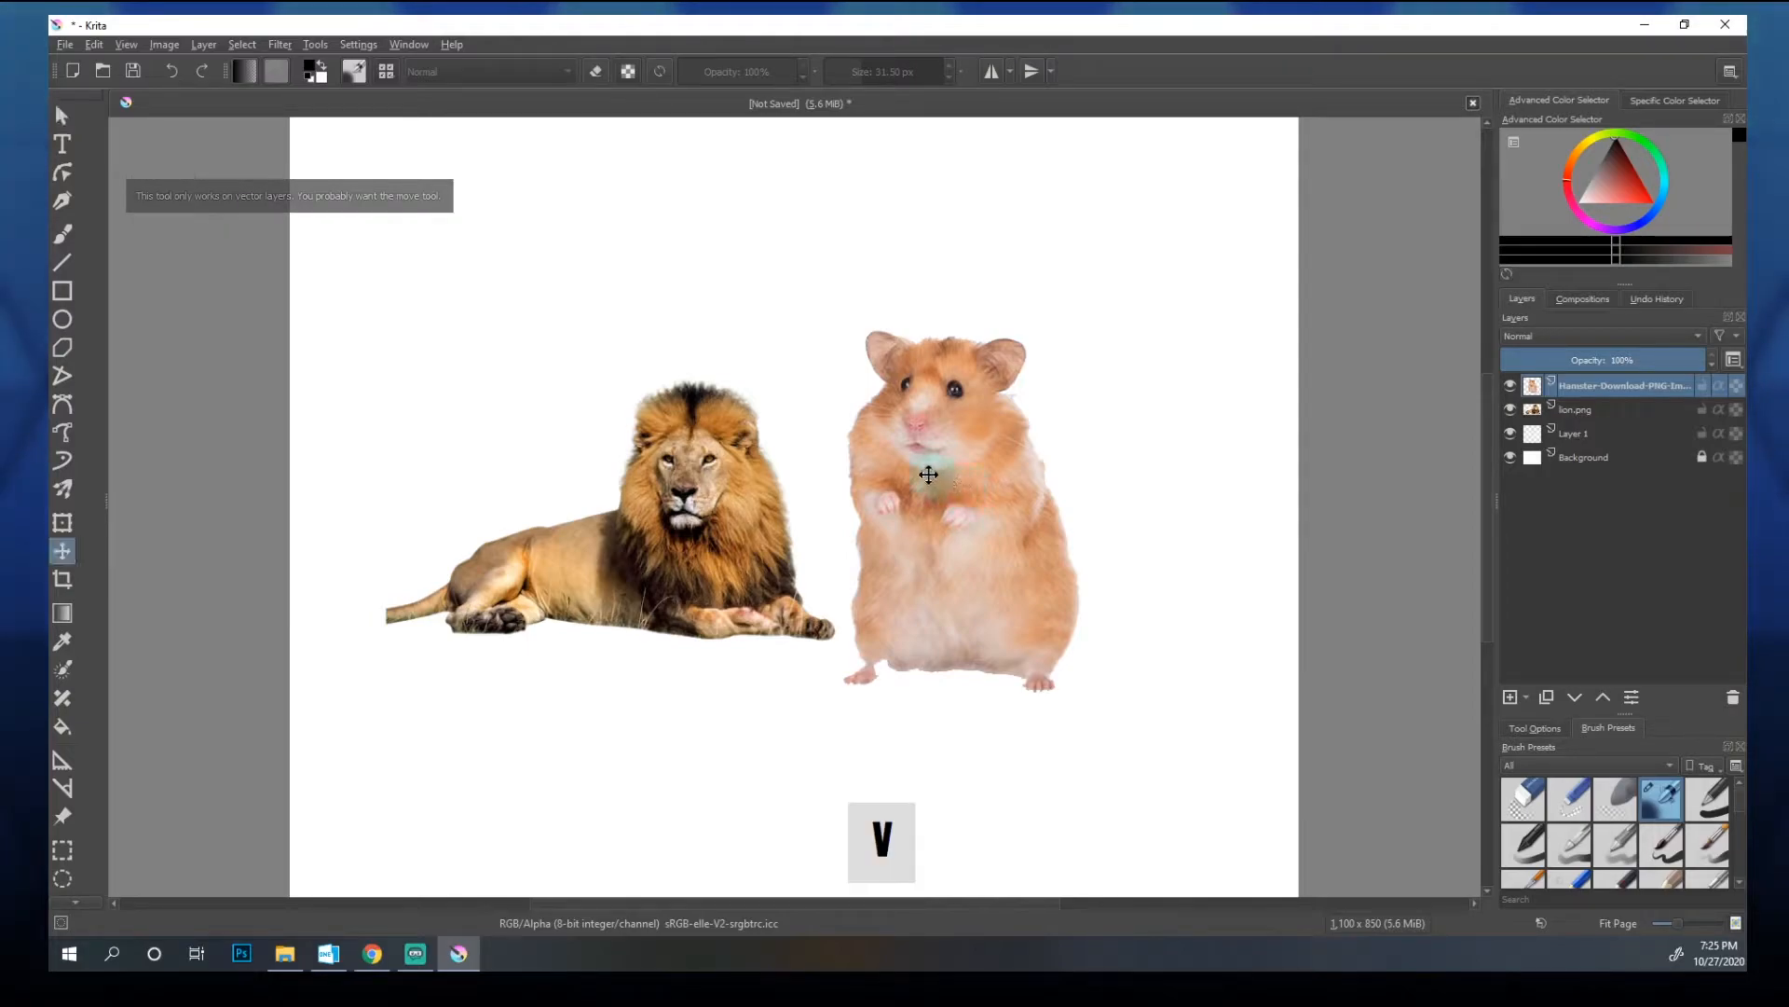
pyautogui.moveTo(951, 519); pyautogui.dragTo(967, 479)
pyautogui.press('v')
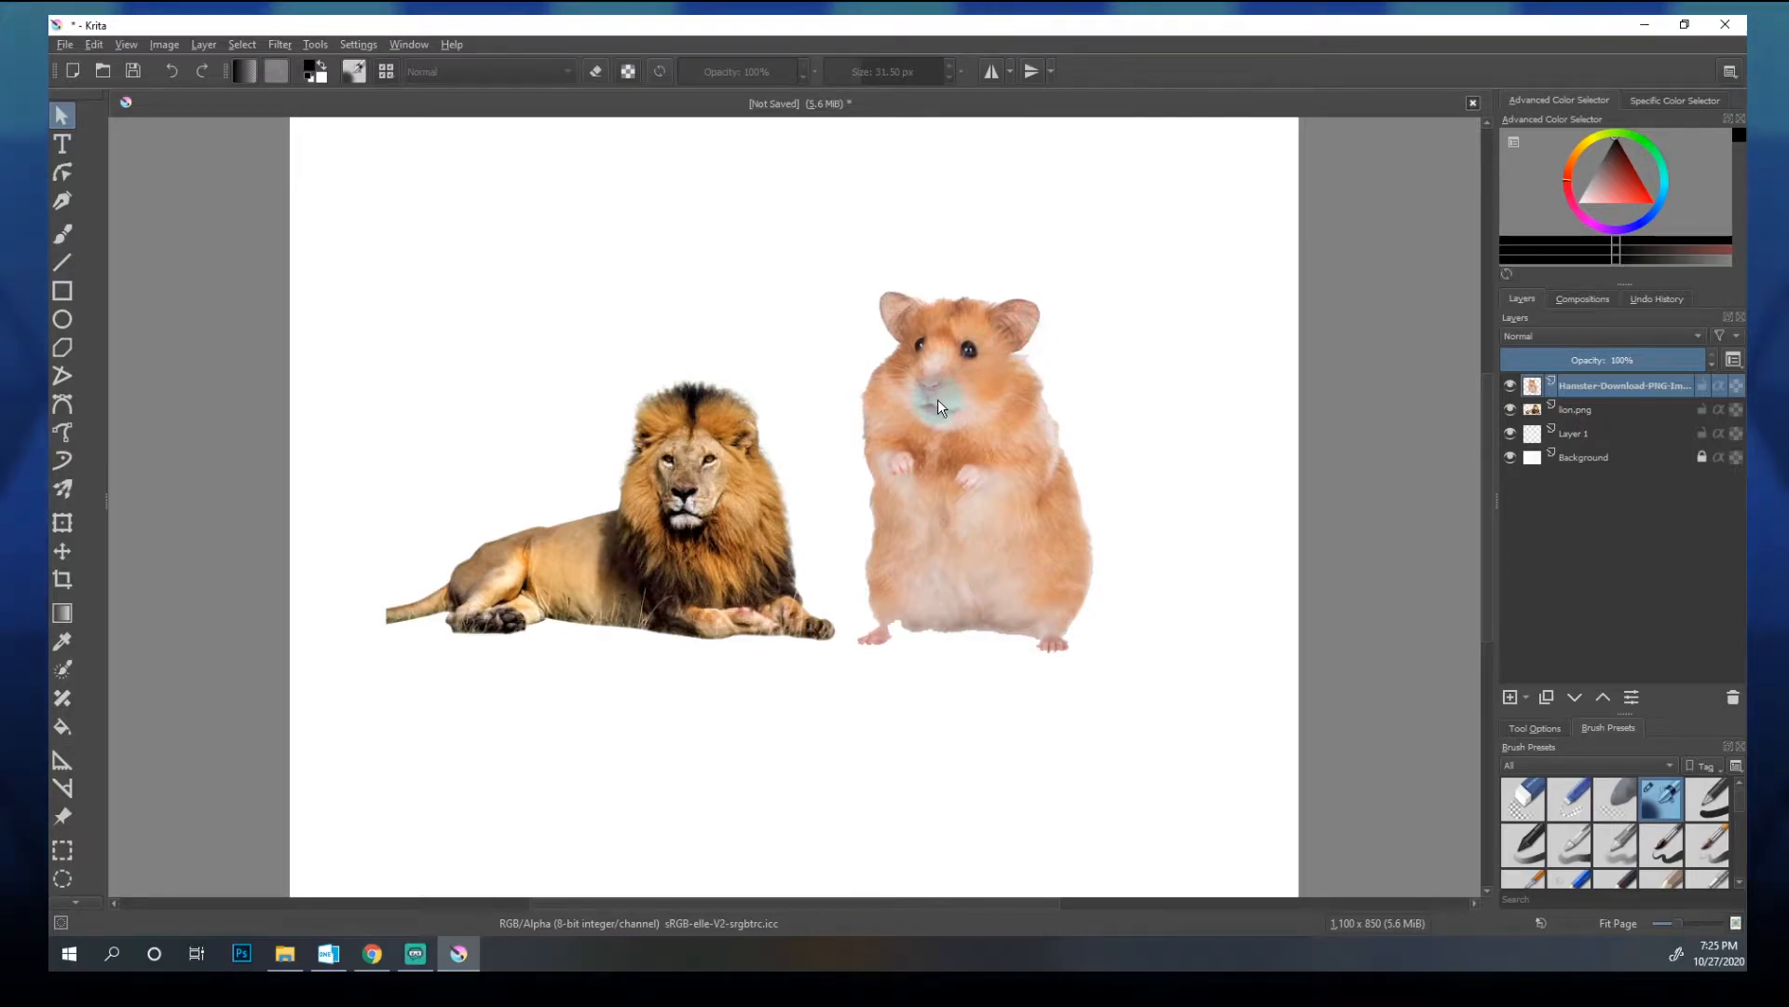
# Step: Brush a long black test stroke above the lion on the hamster layer, erase over it, and turn eraser mode off
pyautogui.click(65, 234)
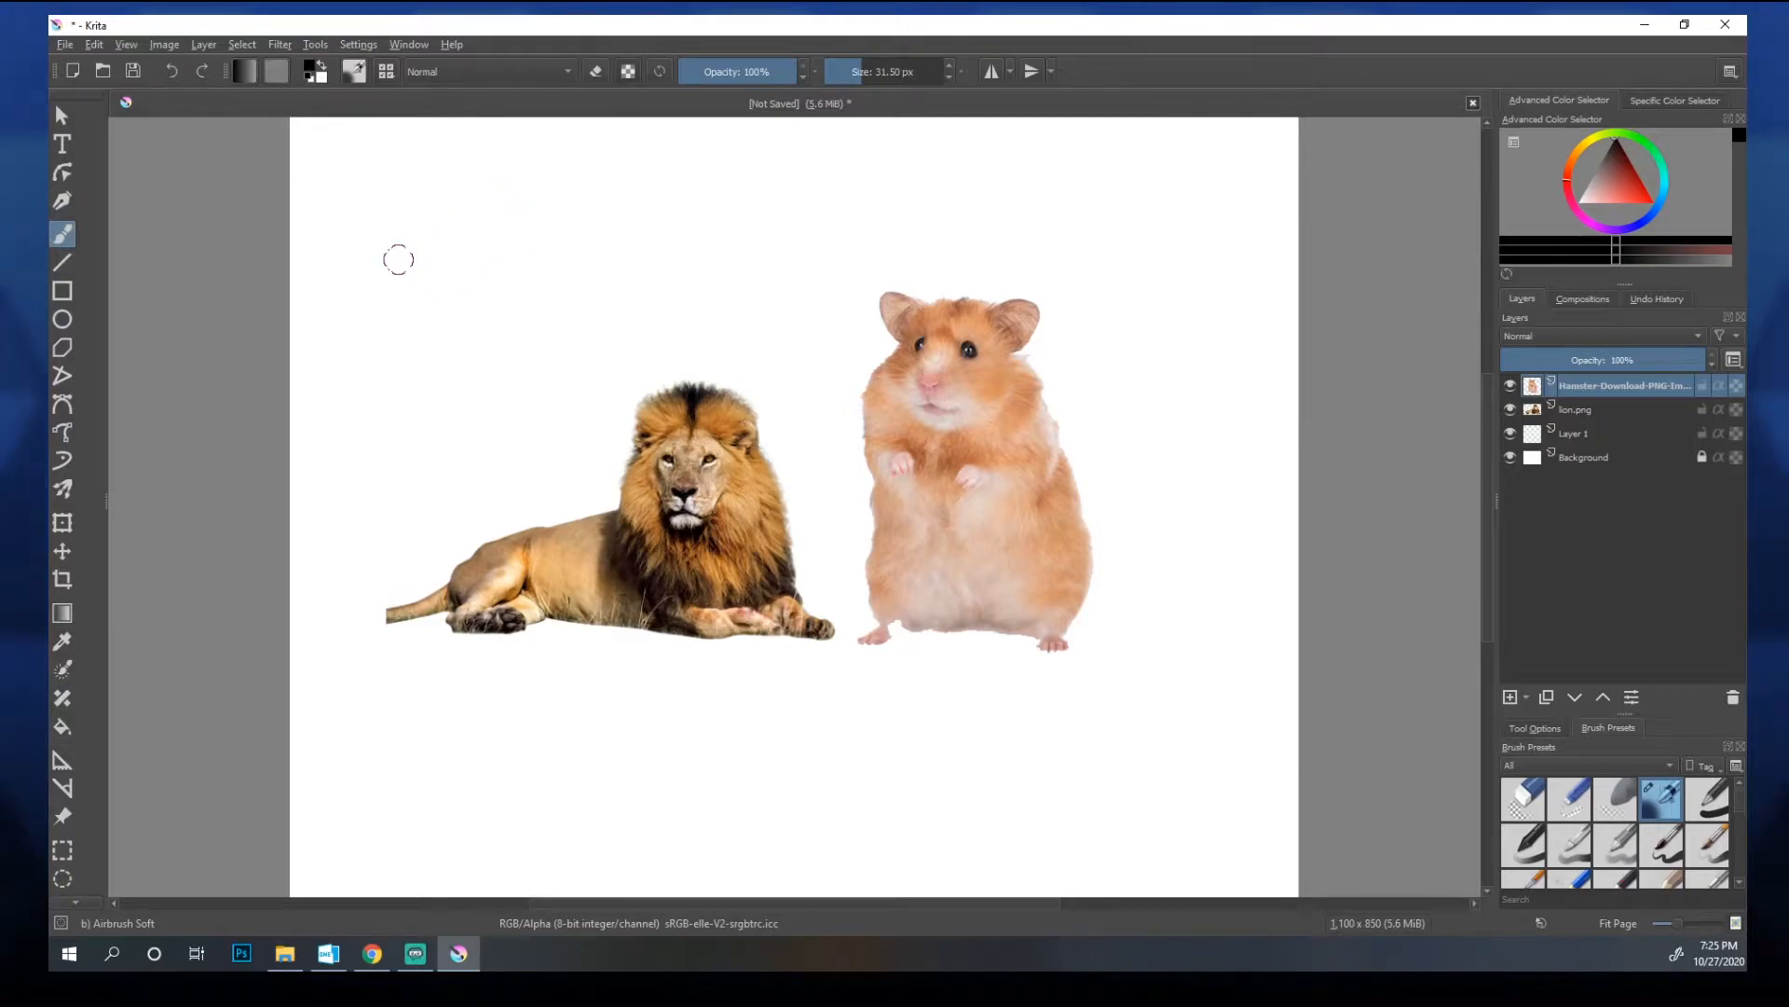
pyautogui.moveTo(406, 259)
pyautogui.mouseDown()
pyautogui.moveTo(599, 224)
pyautogui.moveTo(744, 222)
pyautogui.mouseUp()
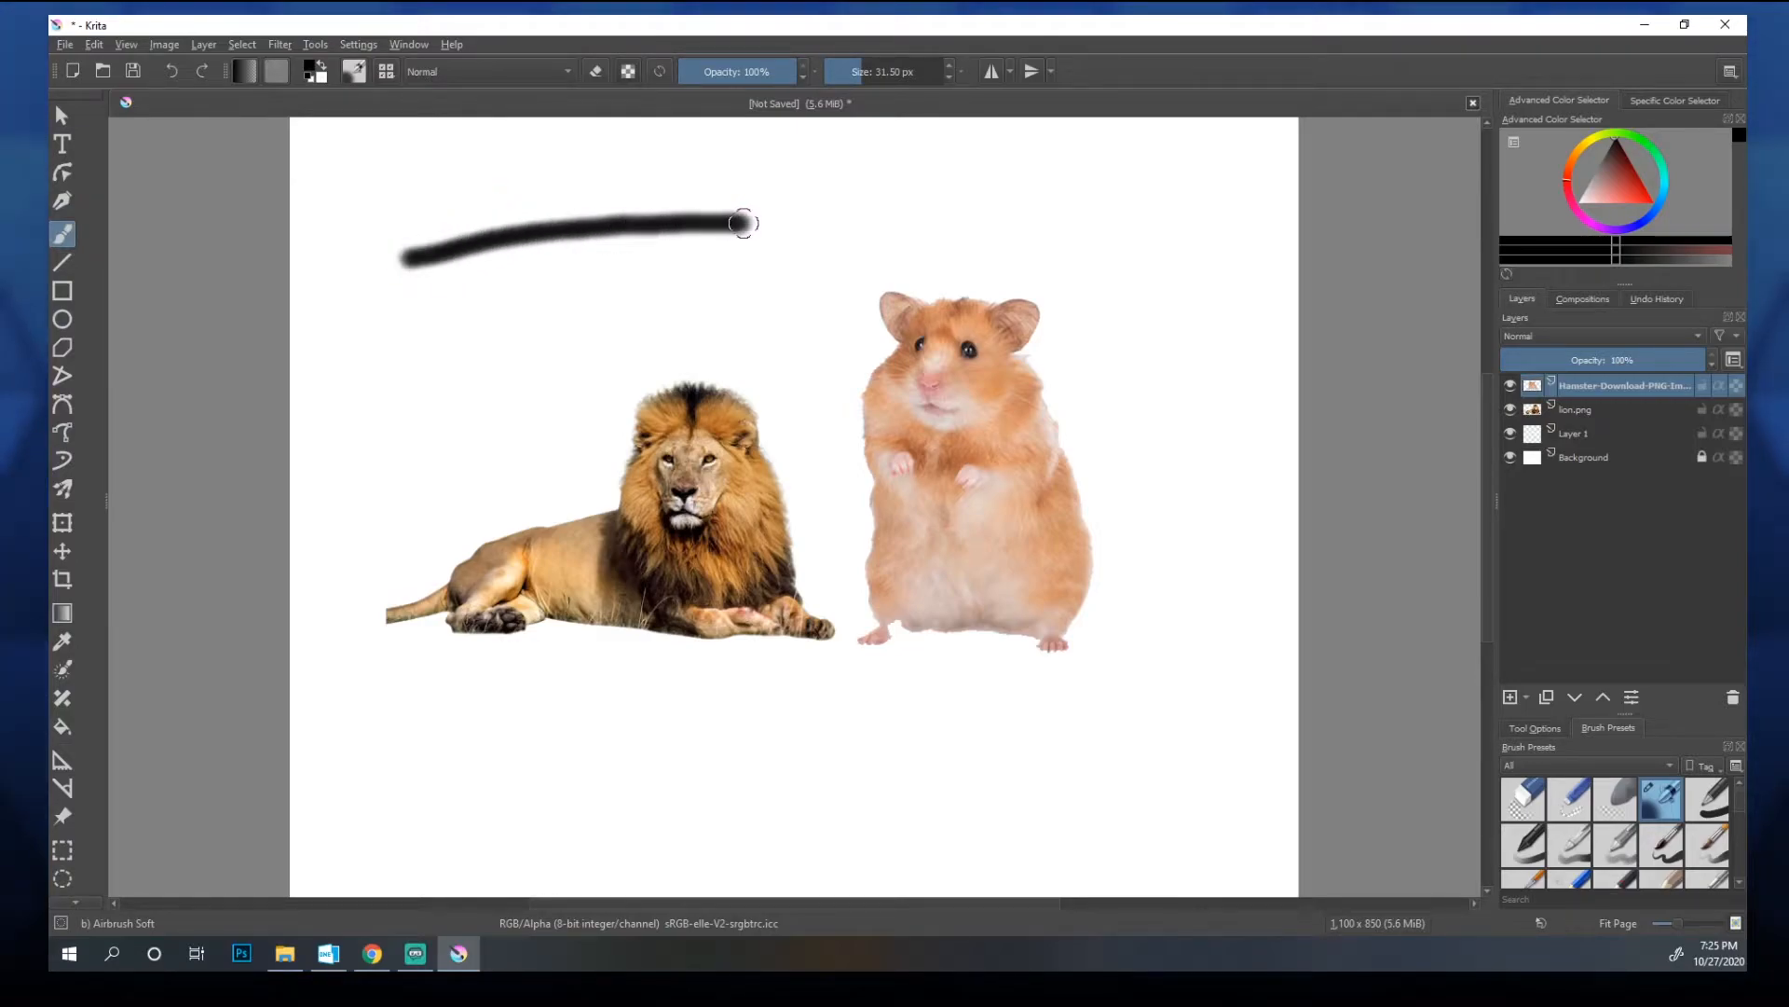
pyautogui.press('e')
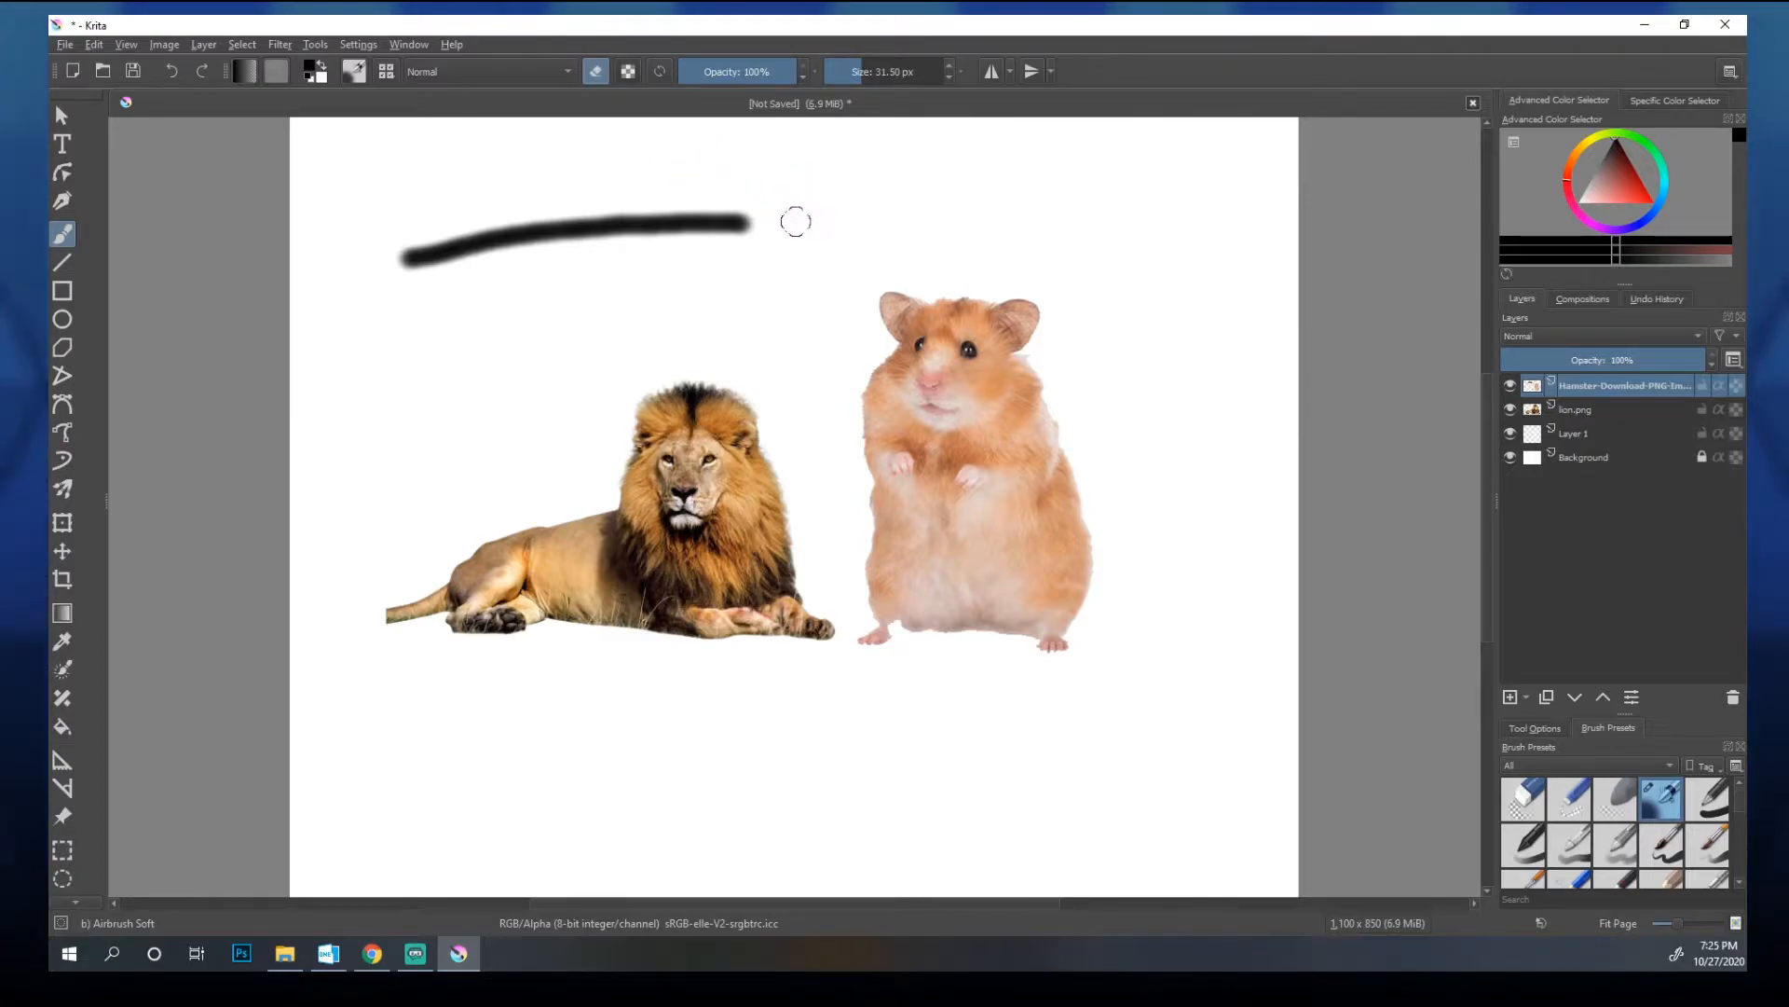
pyautogui.moveTo(789, 223)
pyautogui.mouseDown()
pyautogui.moveTo(659, 226)
pyautogui.moveTo(348, 292)
pyautogui.moveTo(606, 243)
pyautogui.moveTo(365, 272)
pyautogui.moveTo(477, 237)
pyautogui.moveTo(803, 204)
pyautogui.moveTo(564, 274)
pyautogui.moveTo(751, 236)
pyautogui.moveTo(542, 234)
pyautogui.moveTo(588, 210)
pyautogui.mouseUp()
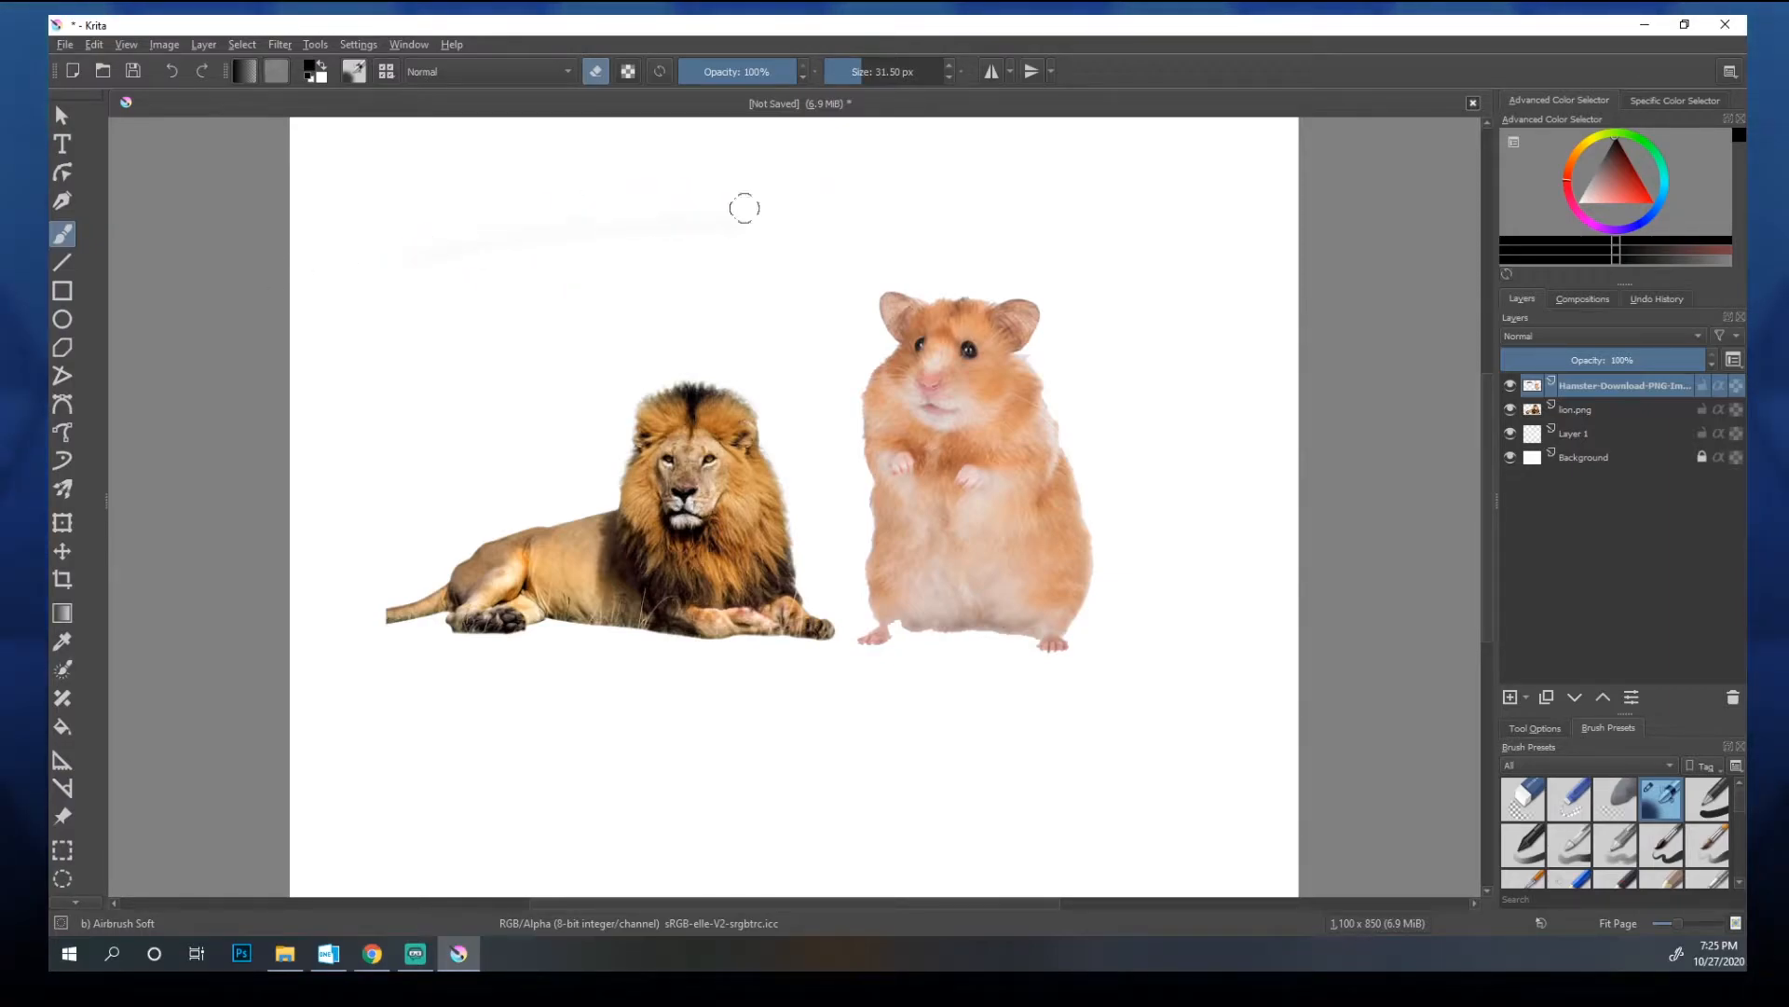
pyautogui.click(596, 71)
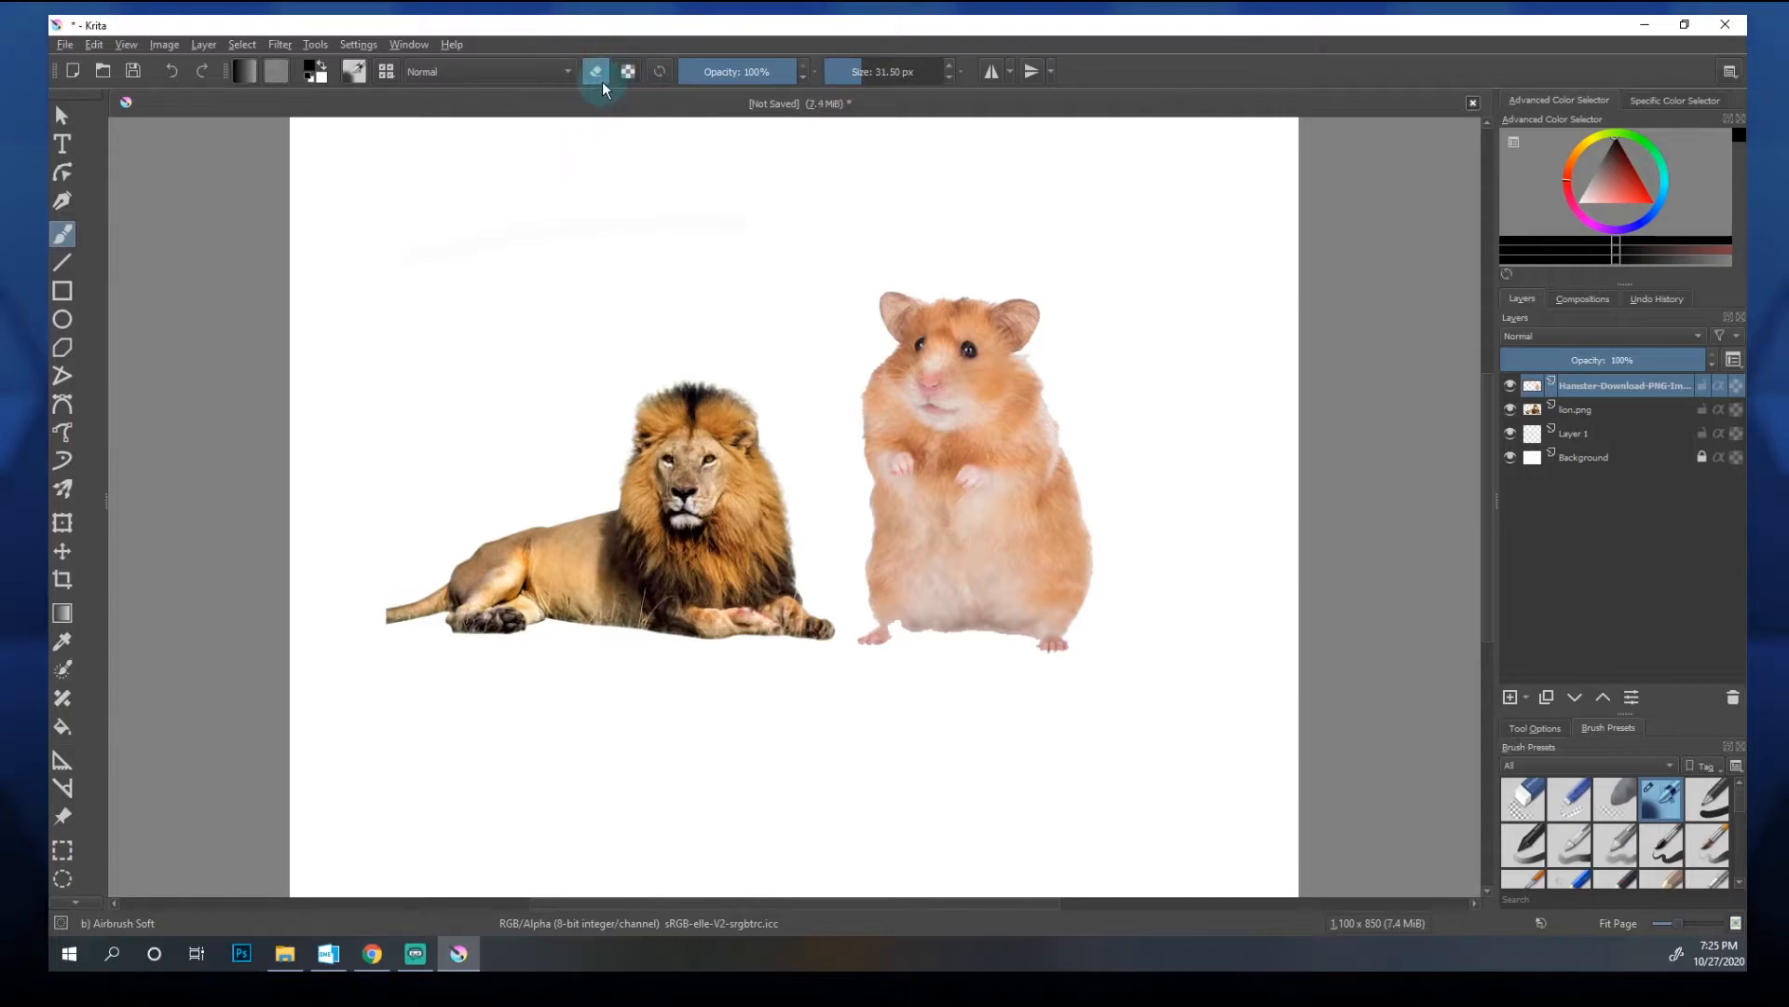
pyautogui.press('e')
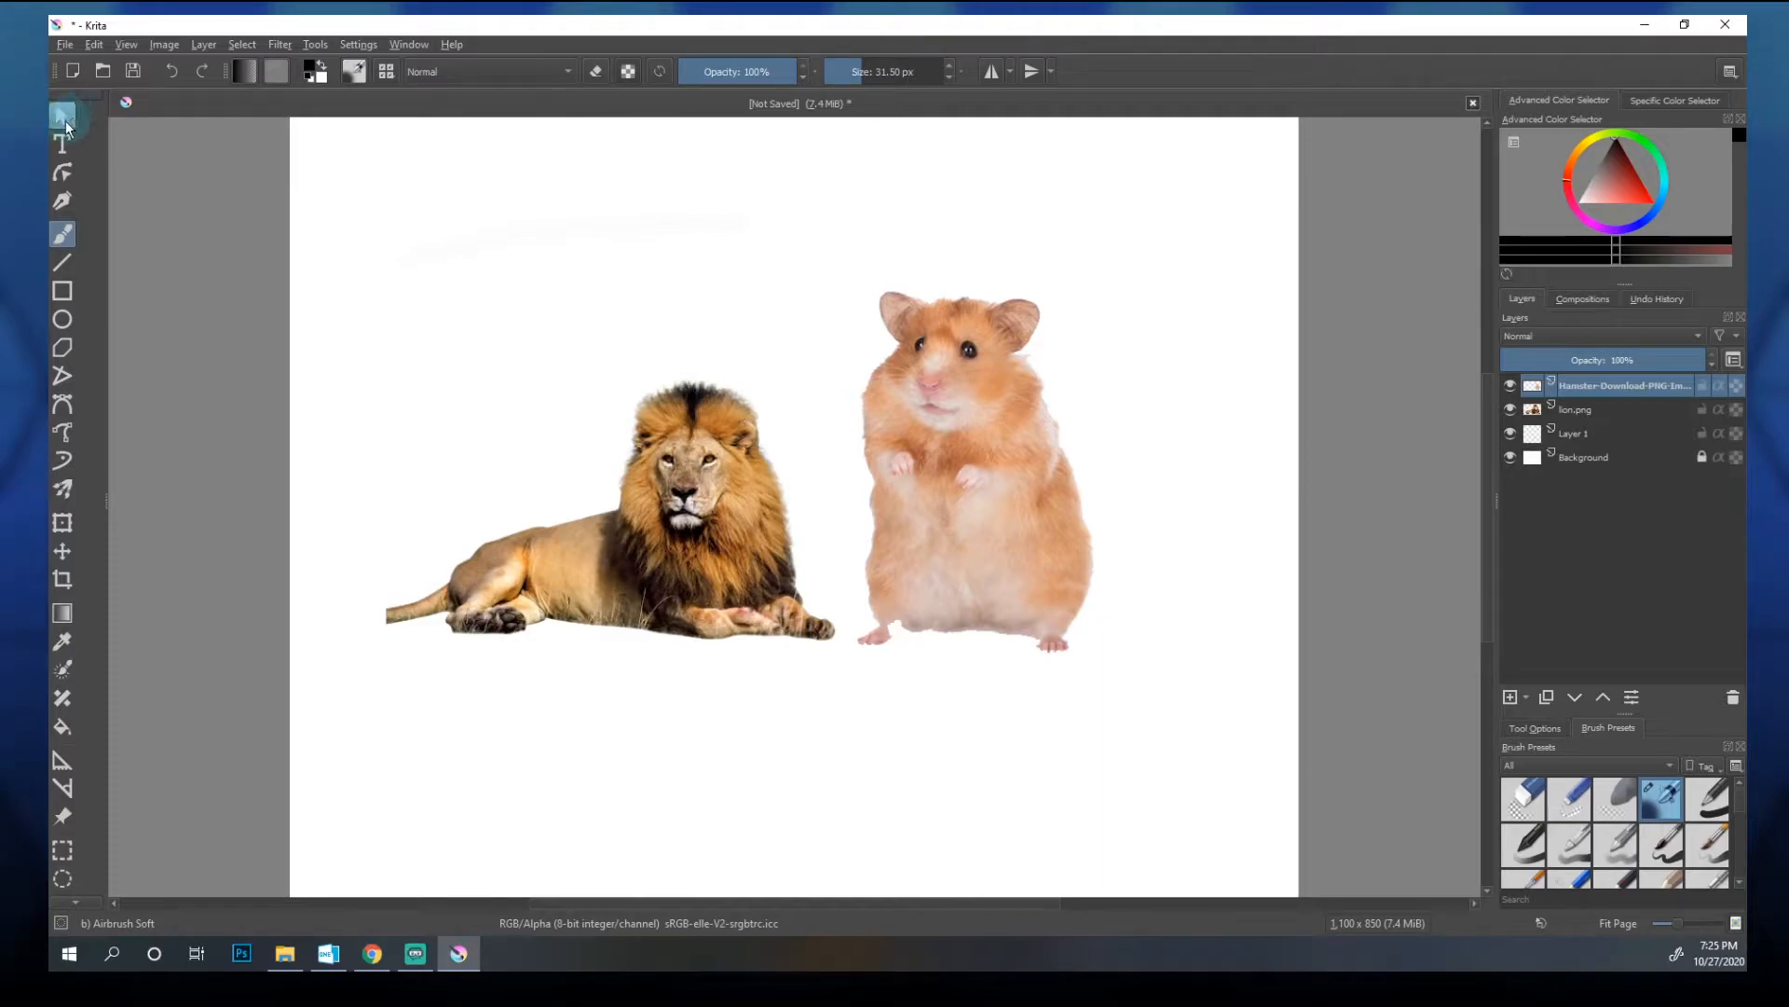
pyautogui.moveTo(1584, 407)
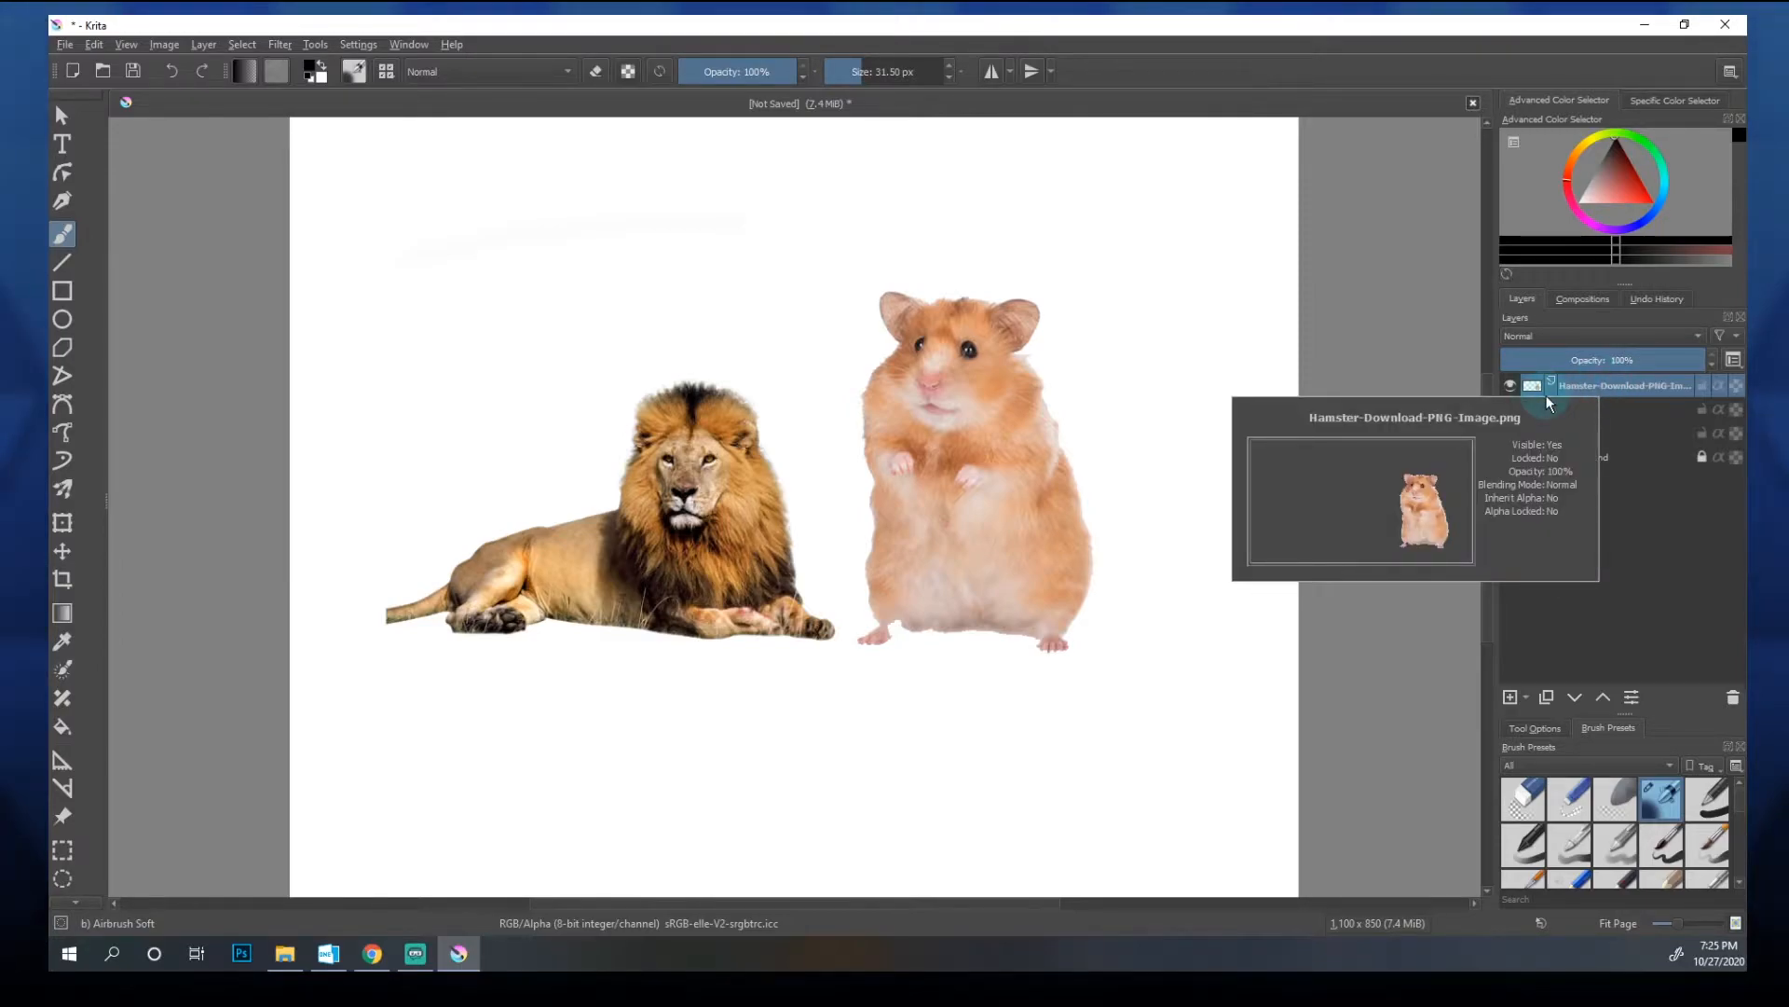
pyautogui.click(68, 528)
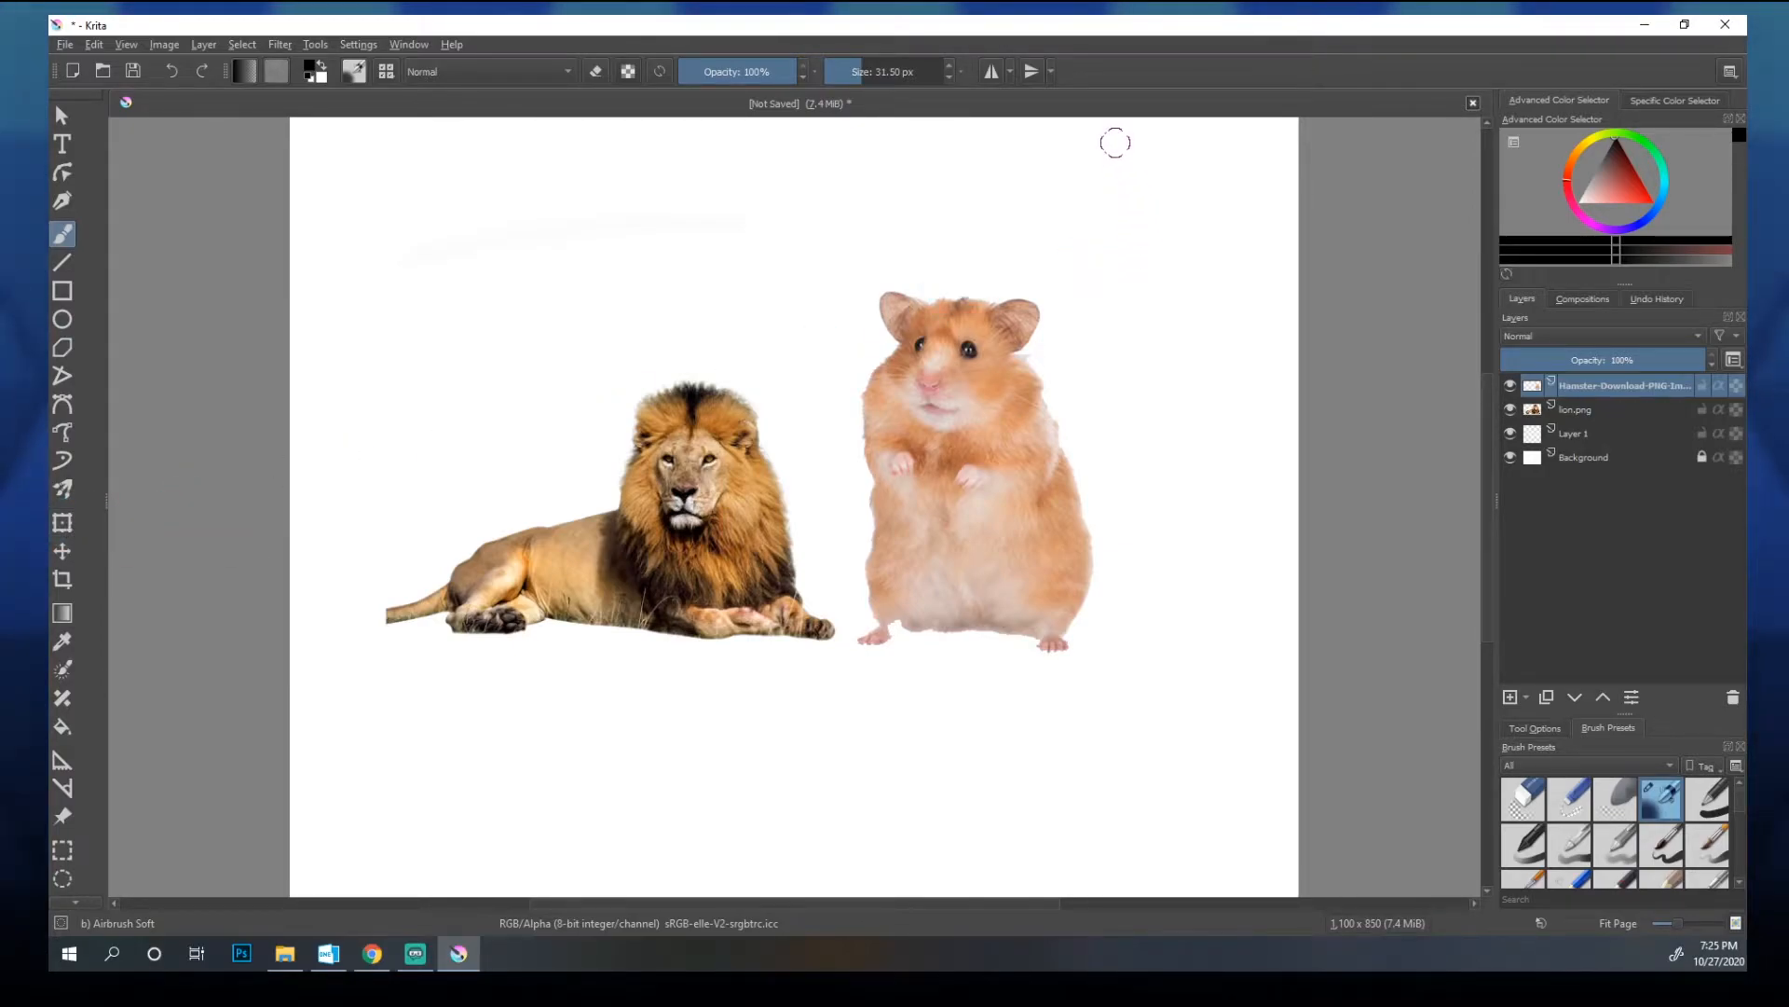
pyautogui.hotkey('ctrl', 't')
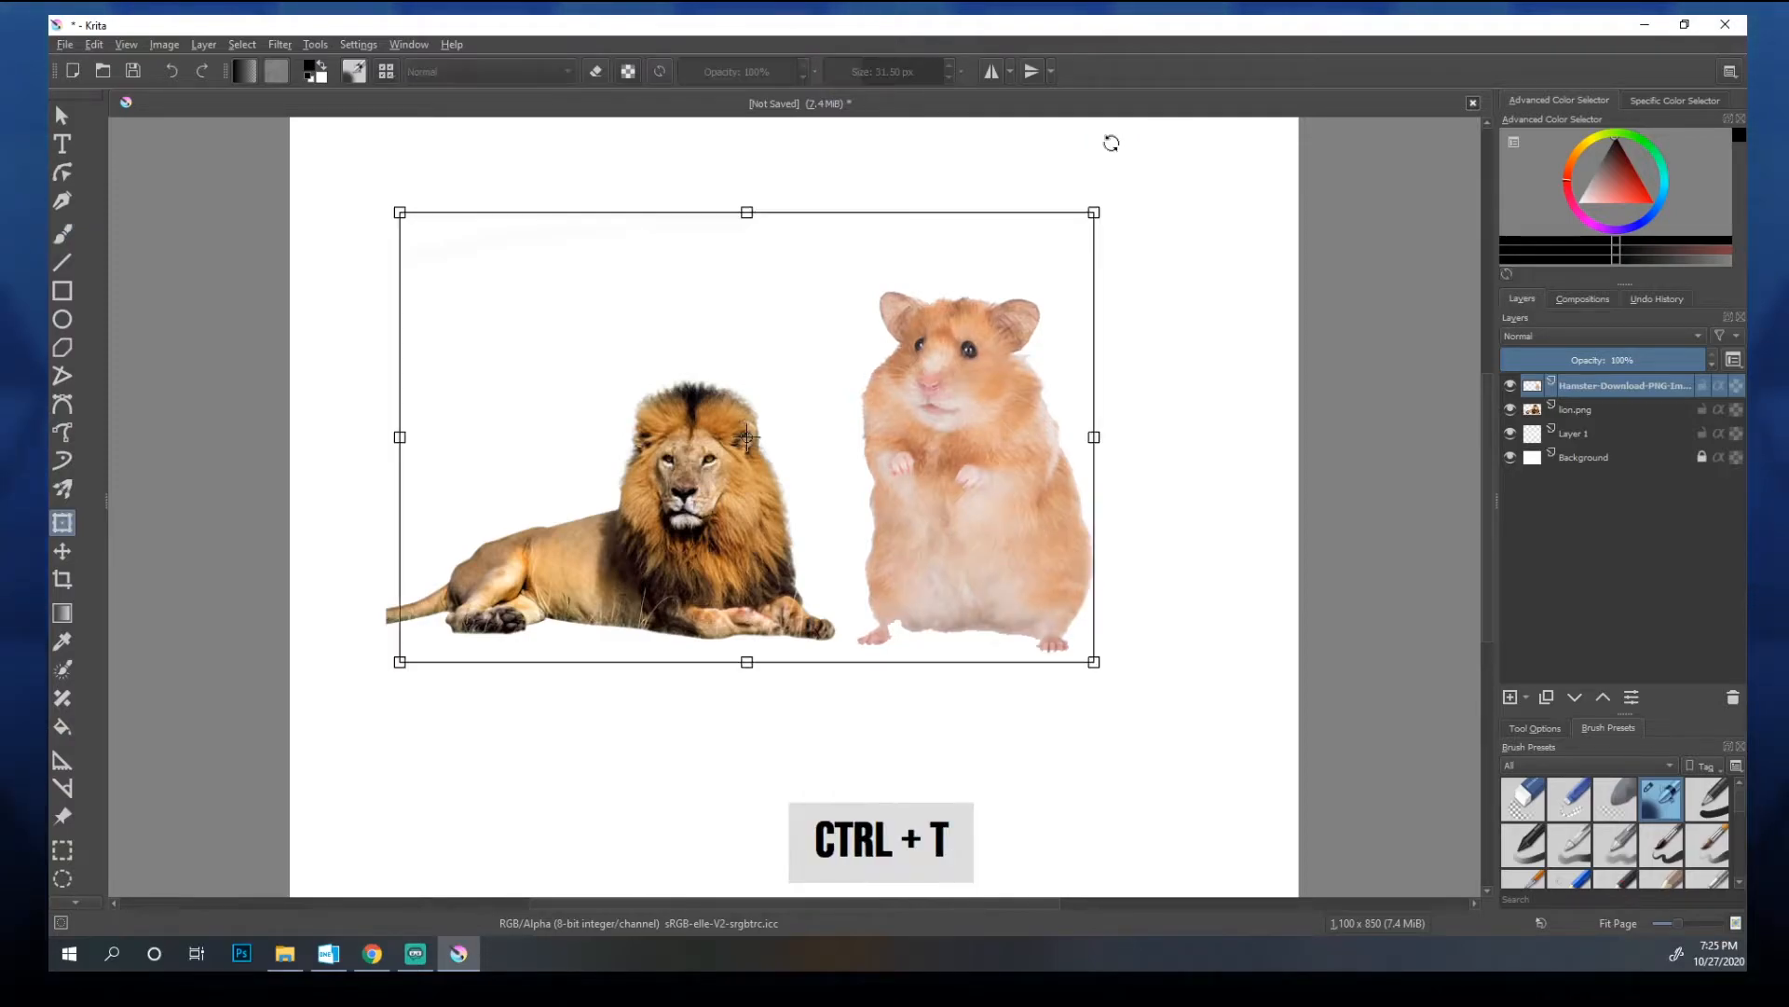
pyautogui.moveTo(1022, 563); pyautogui.dragTo(1065, 643)
pyautogui.moveTo(1070, 584); pyautogui.dragTo(1066, 604)
pyautogui.moveTo(988, 503); pyautogui.dragTo(973, 549)
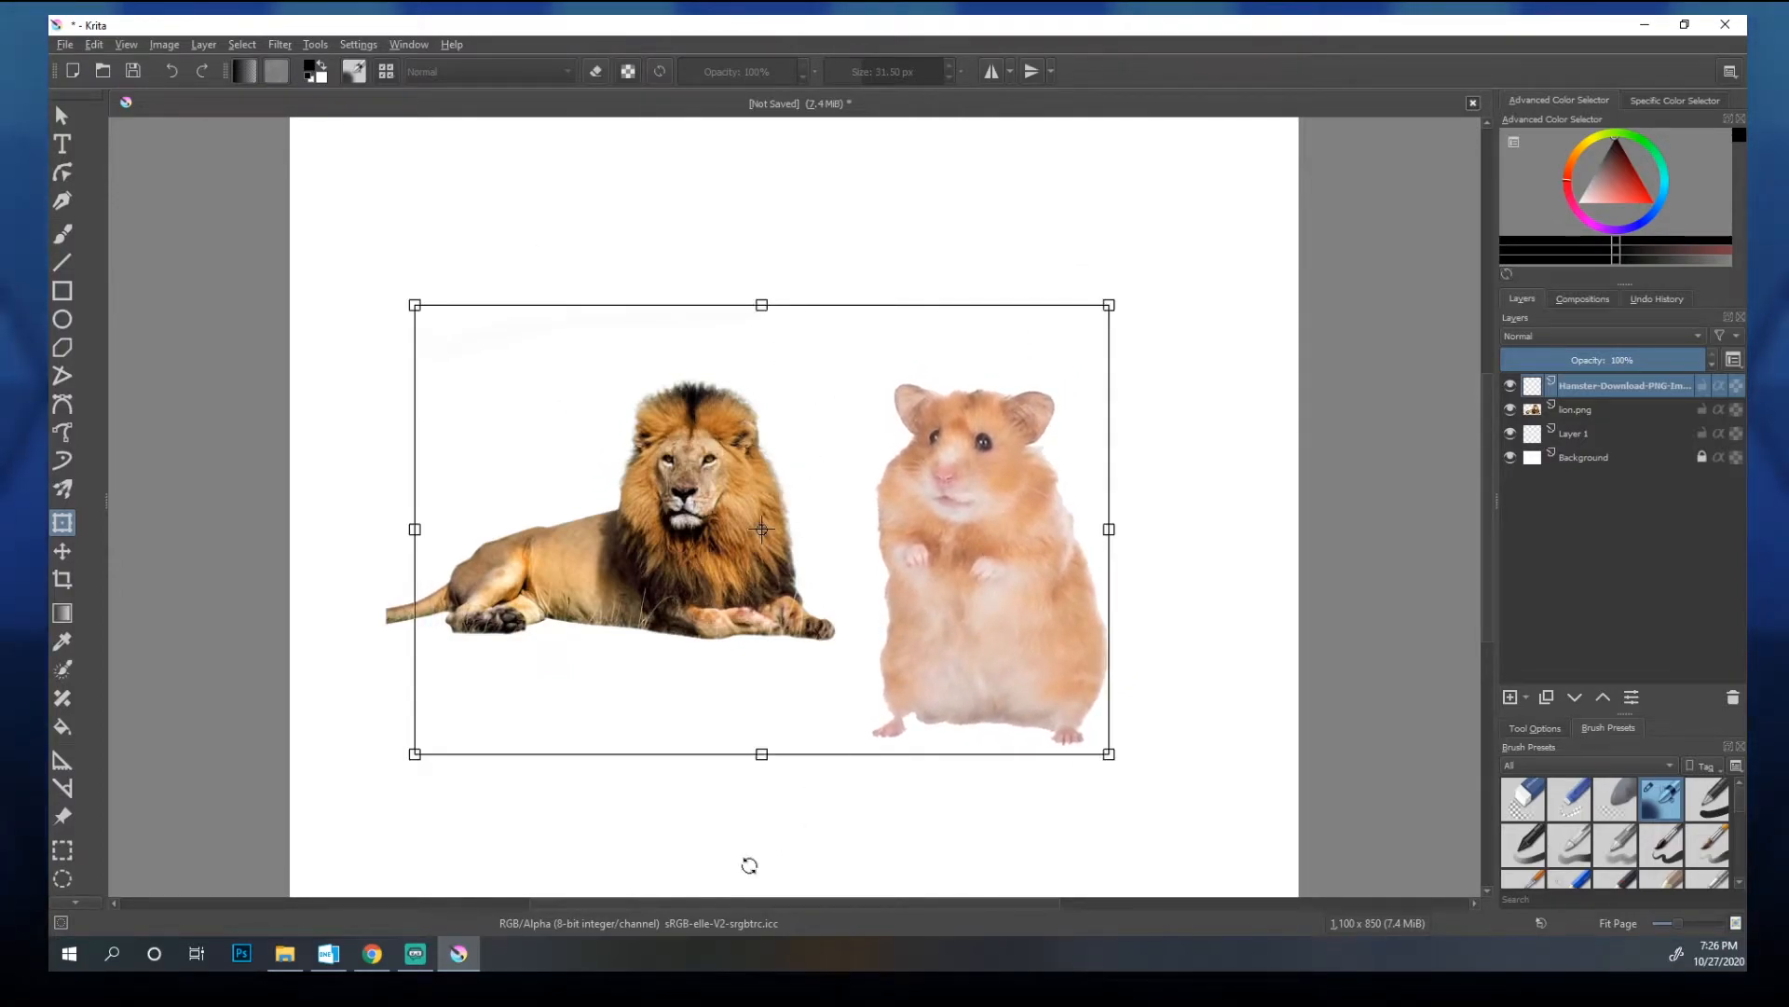
pyautogui.press('Escape')
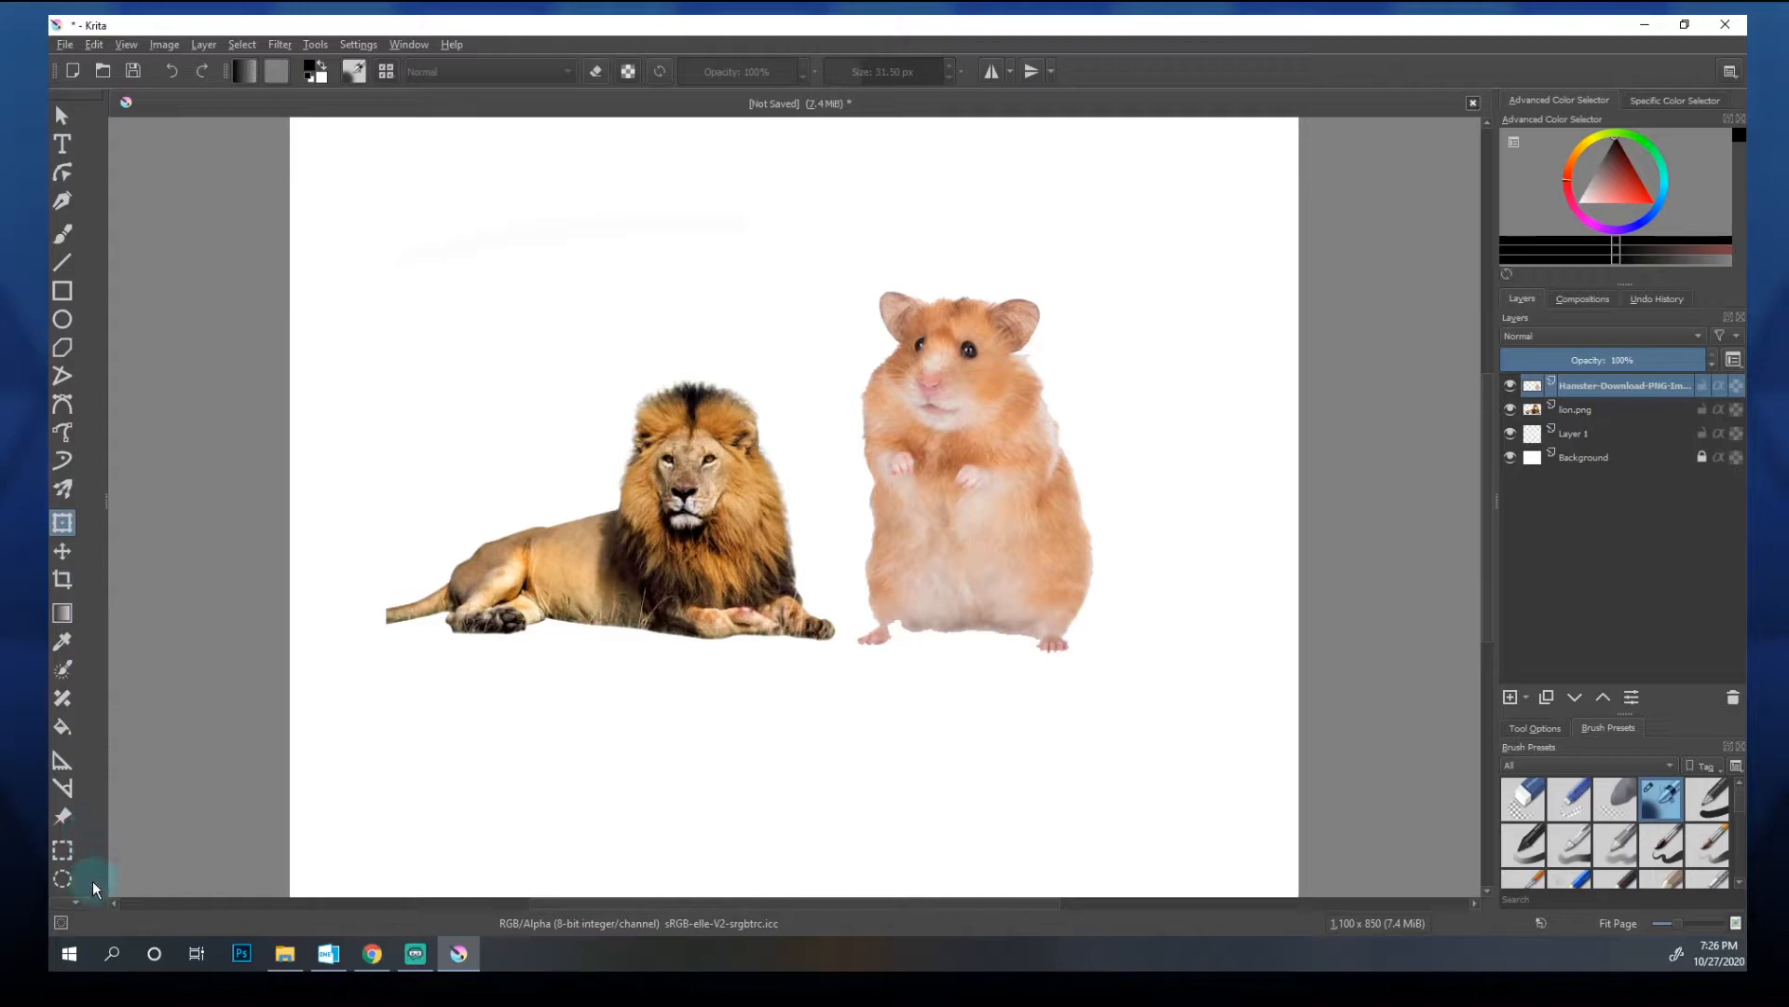
# Step: Widen the toolbox, delete a freehand-selected area around the leftover stroke above the lion on the hamster layer, and deselect
pyautogui.moveTo(108, 500); pyautogui.dragTo(144, 505)
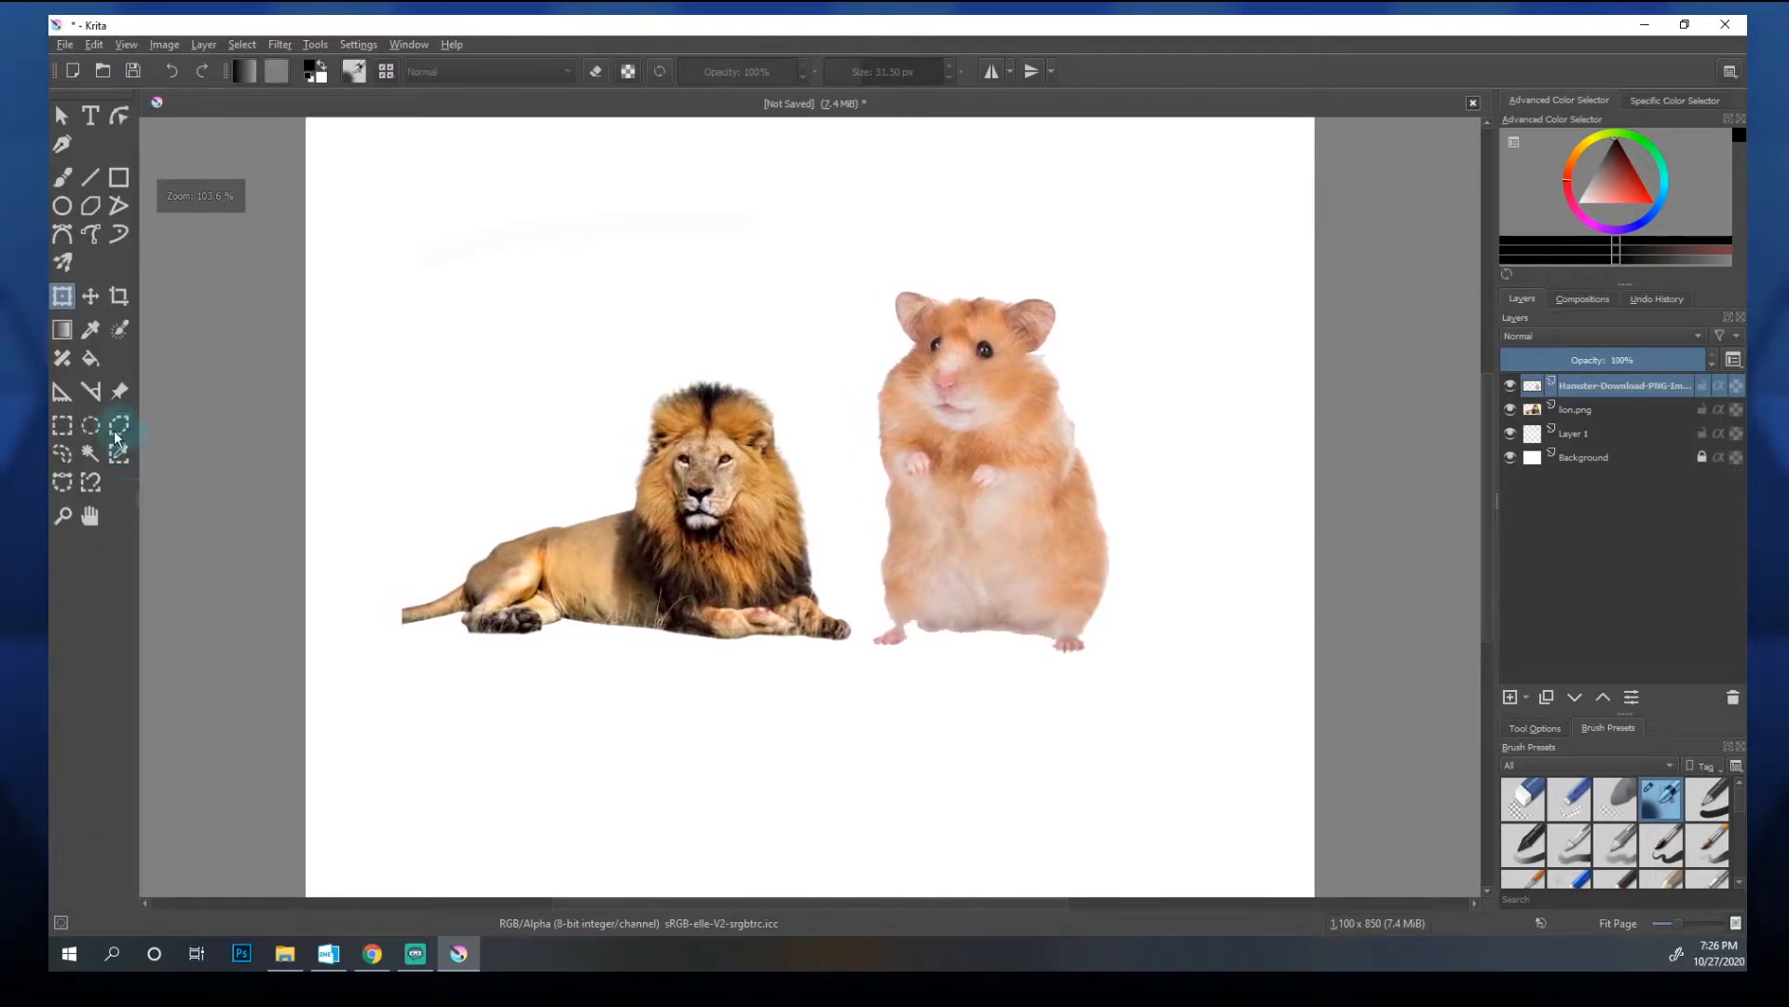
pyautogui.click(64, 453)
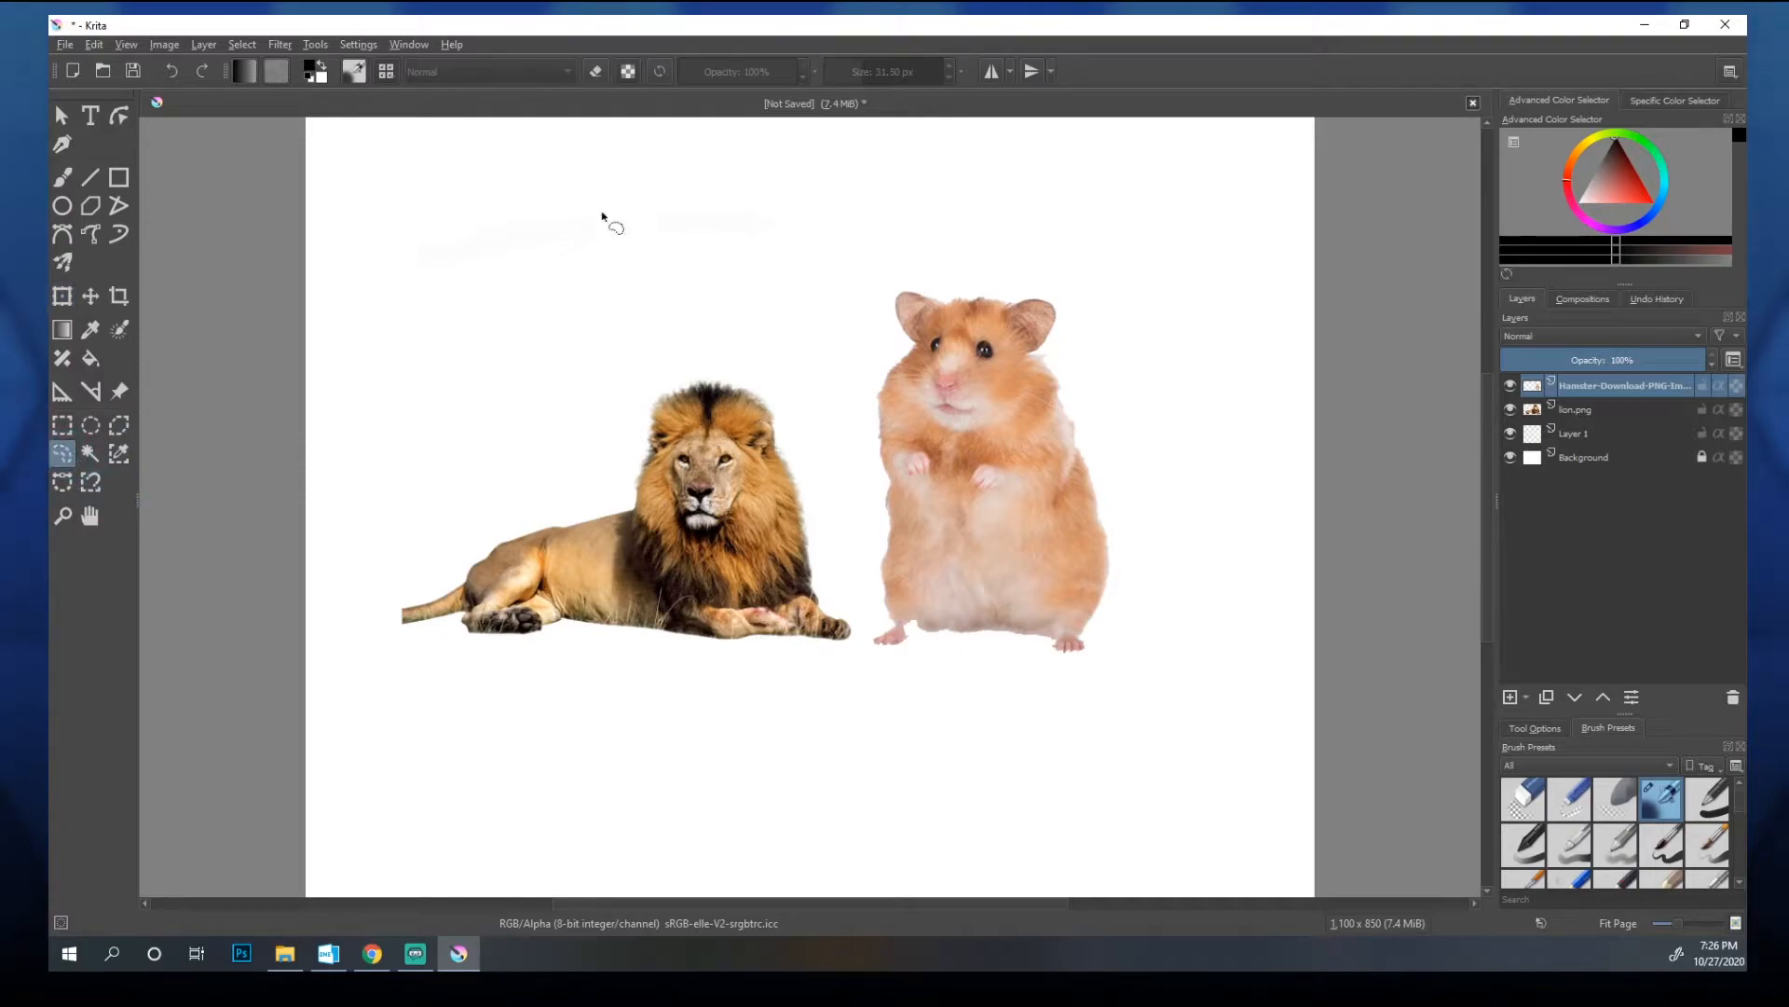
pyautogui.moveTo(489, 137)
pyautogui.mouseDown()
pyautogui.moveTo(412, 170)
pyautogui.moveTo(331, 299)
pyautogui.moveTo(341, 450)
pyautogui.moveTo(435, 513)
pyautogui.moveTo(638, 470)
pyautogui.moveTo(782, 326)
pyautogui.moveTo(720, 190)
pyautogui.moveTo(581, 136)
pyautogui.moveTo(430, 157)
pyautogui.mouseUp()
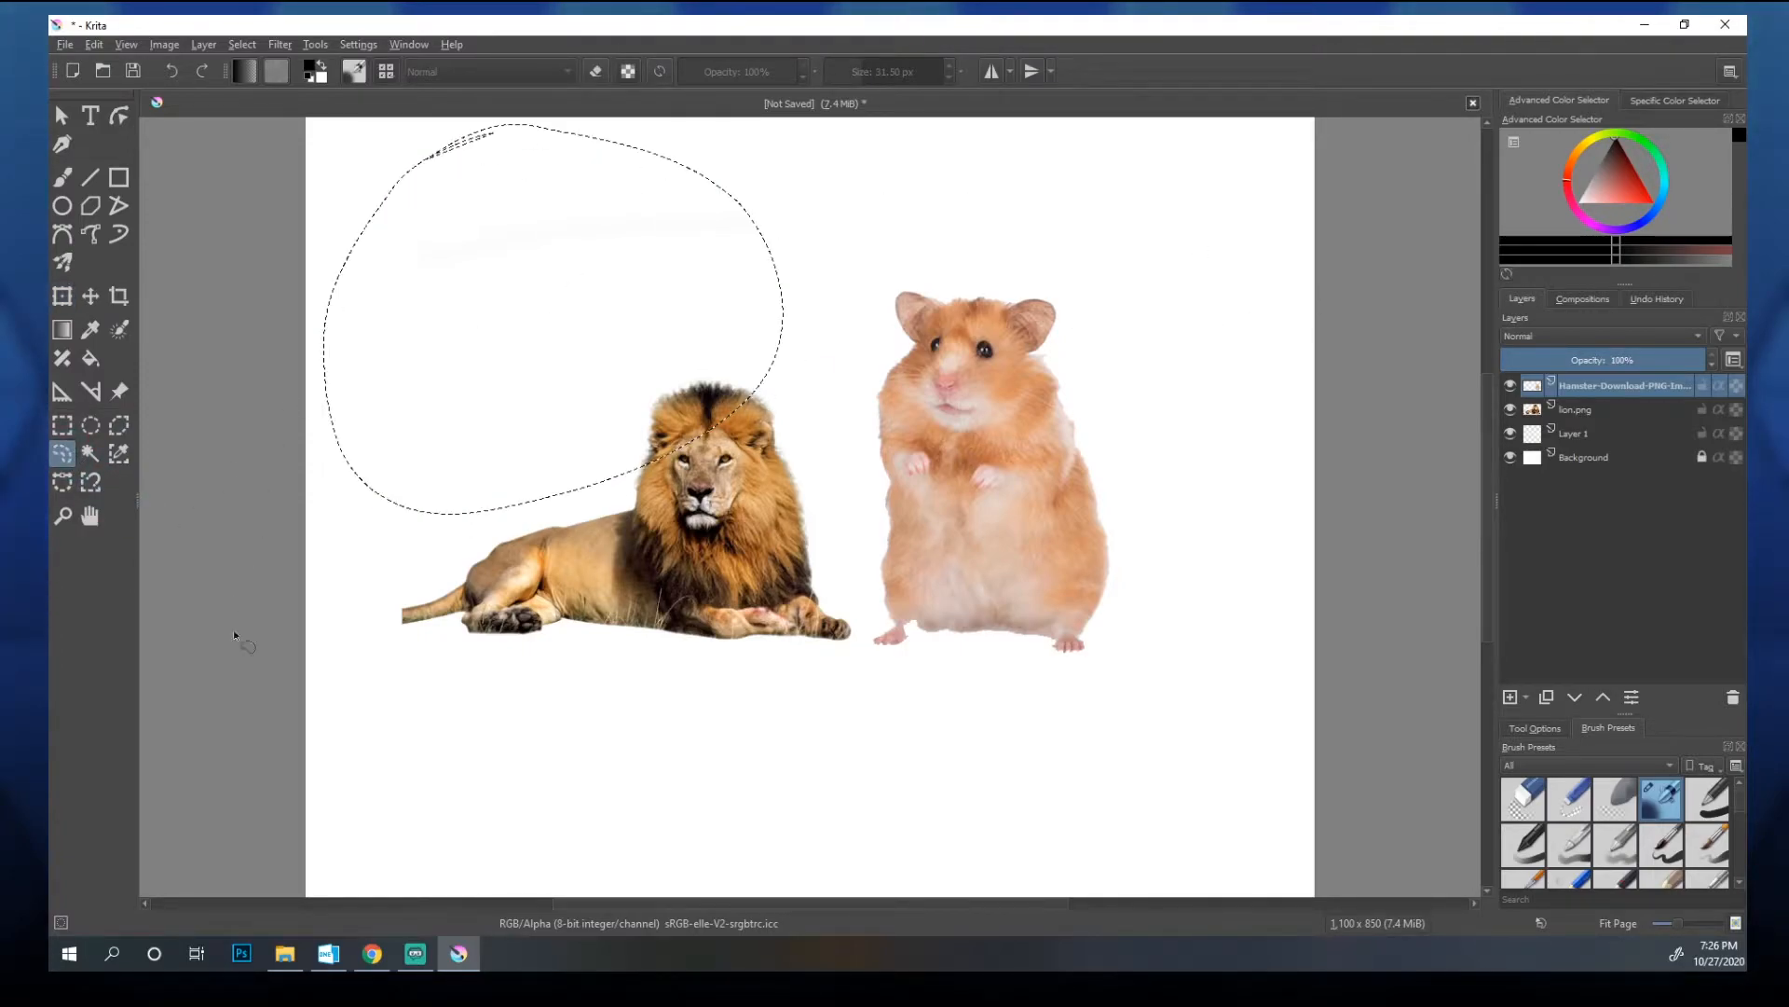
pyautogui.press('Delete')
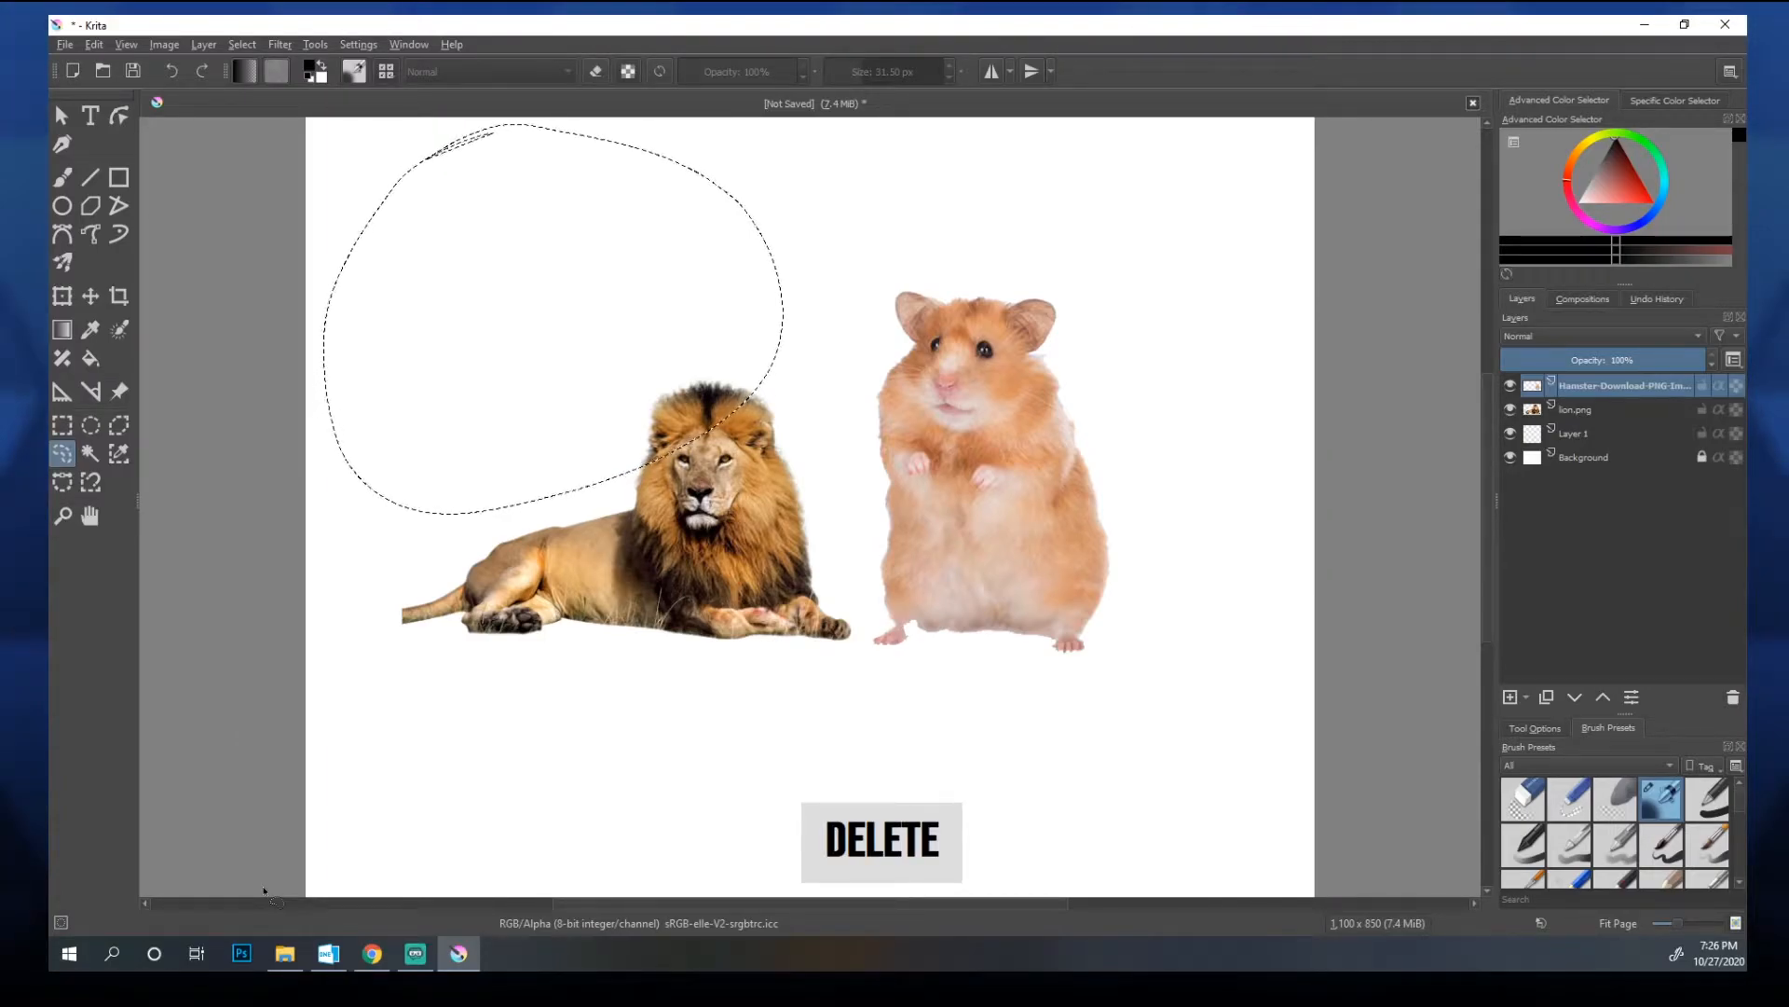
pyautogui.hotkey('ctrl', 'd')
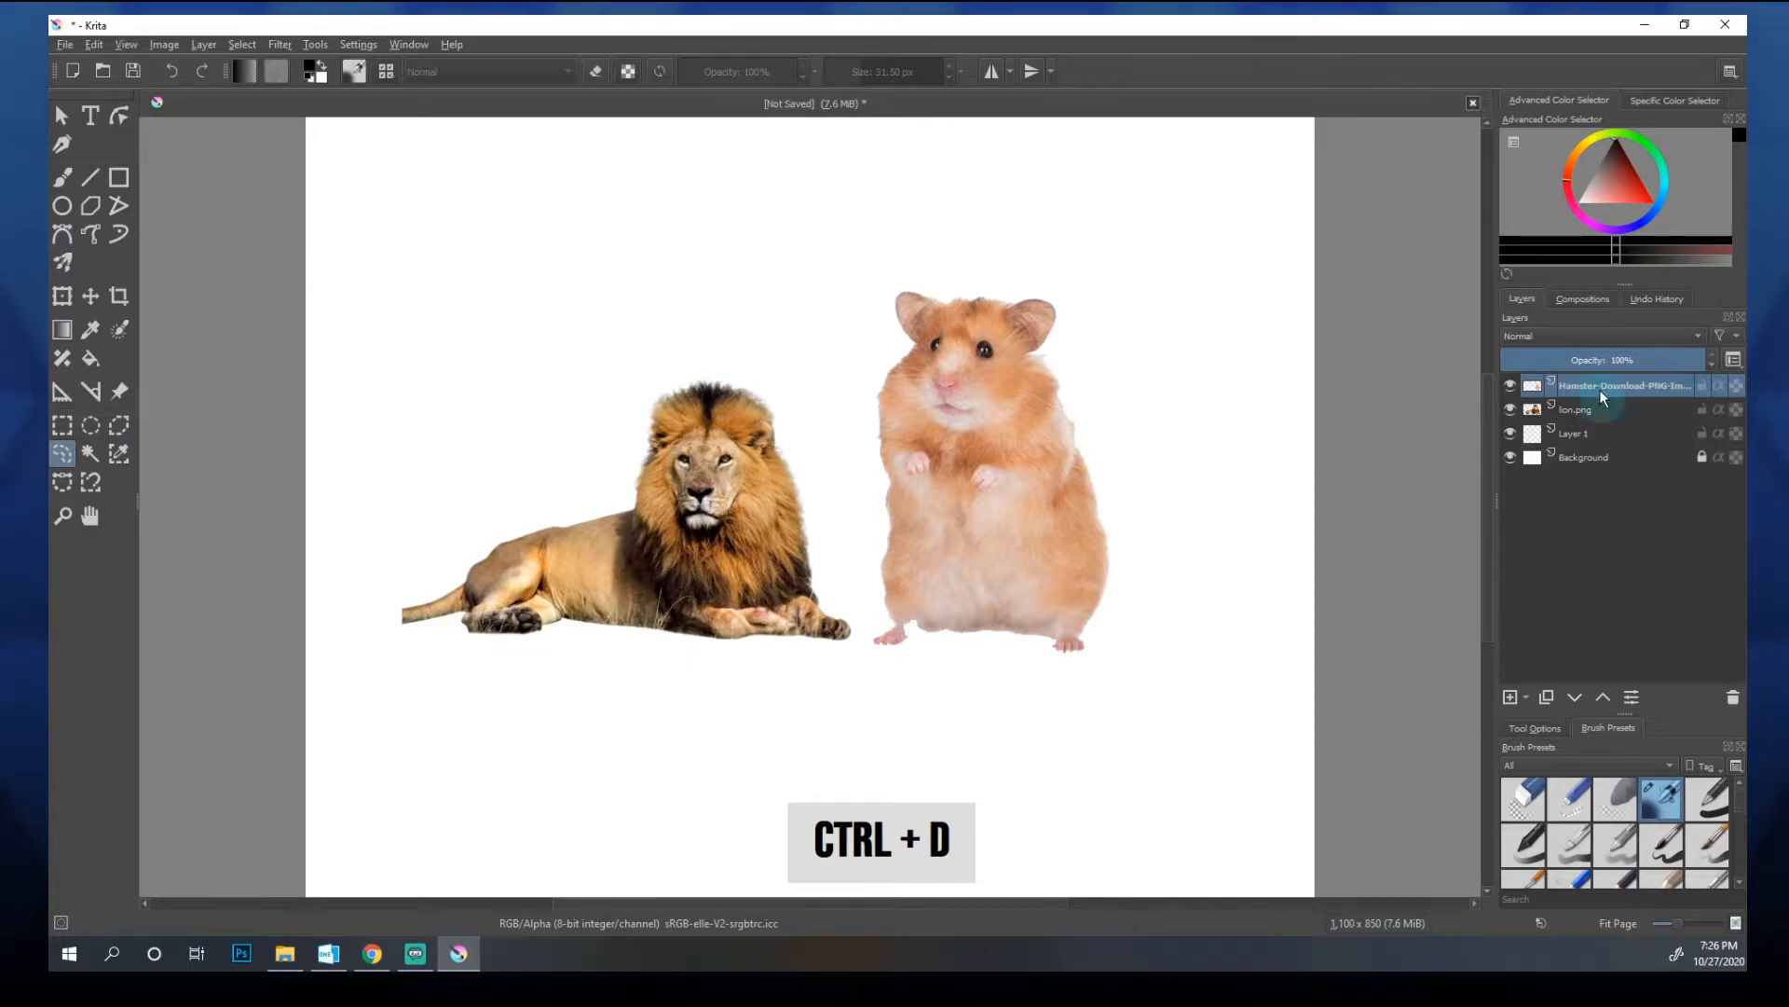
# Step: Scale the hamster layer down with Transform and place it over the lion so the hamster's face covers the lion's face
pyautogui.hotkey('ctrl', 't')
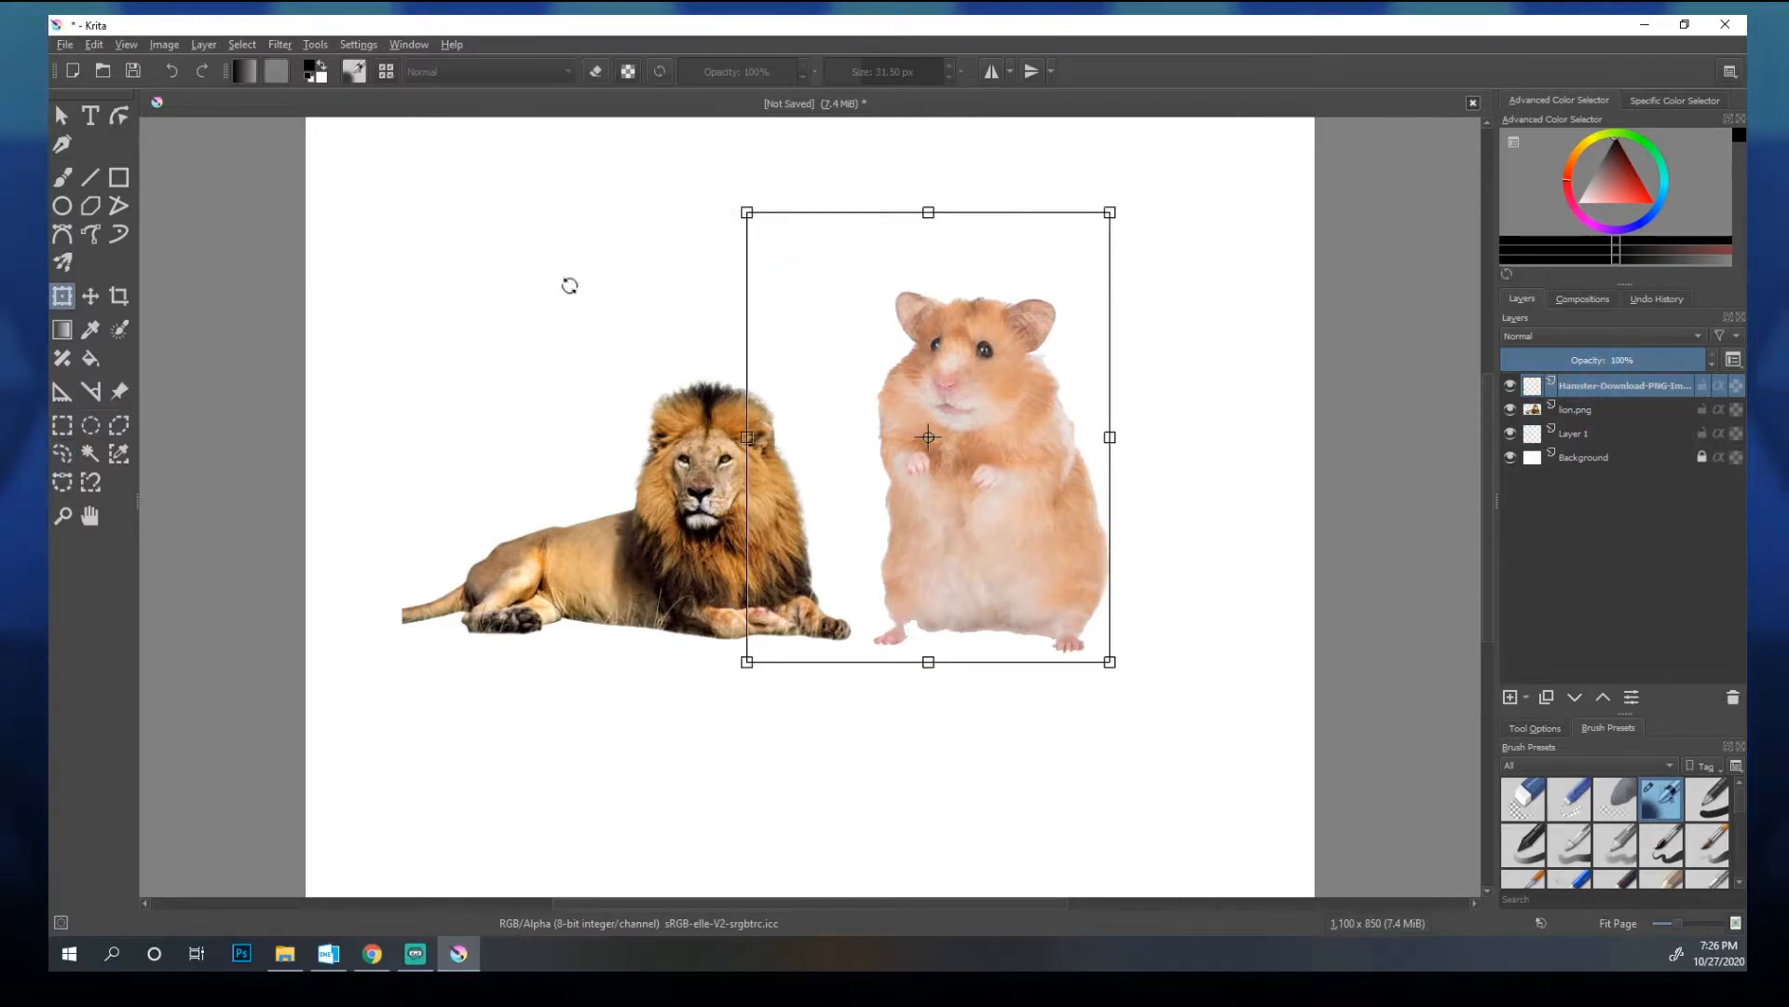
pyautogui.moveTo(1019, 523); pyautogui.dragTo(900, 597)
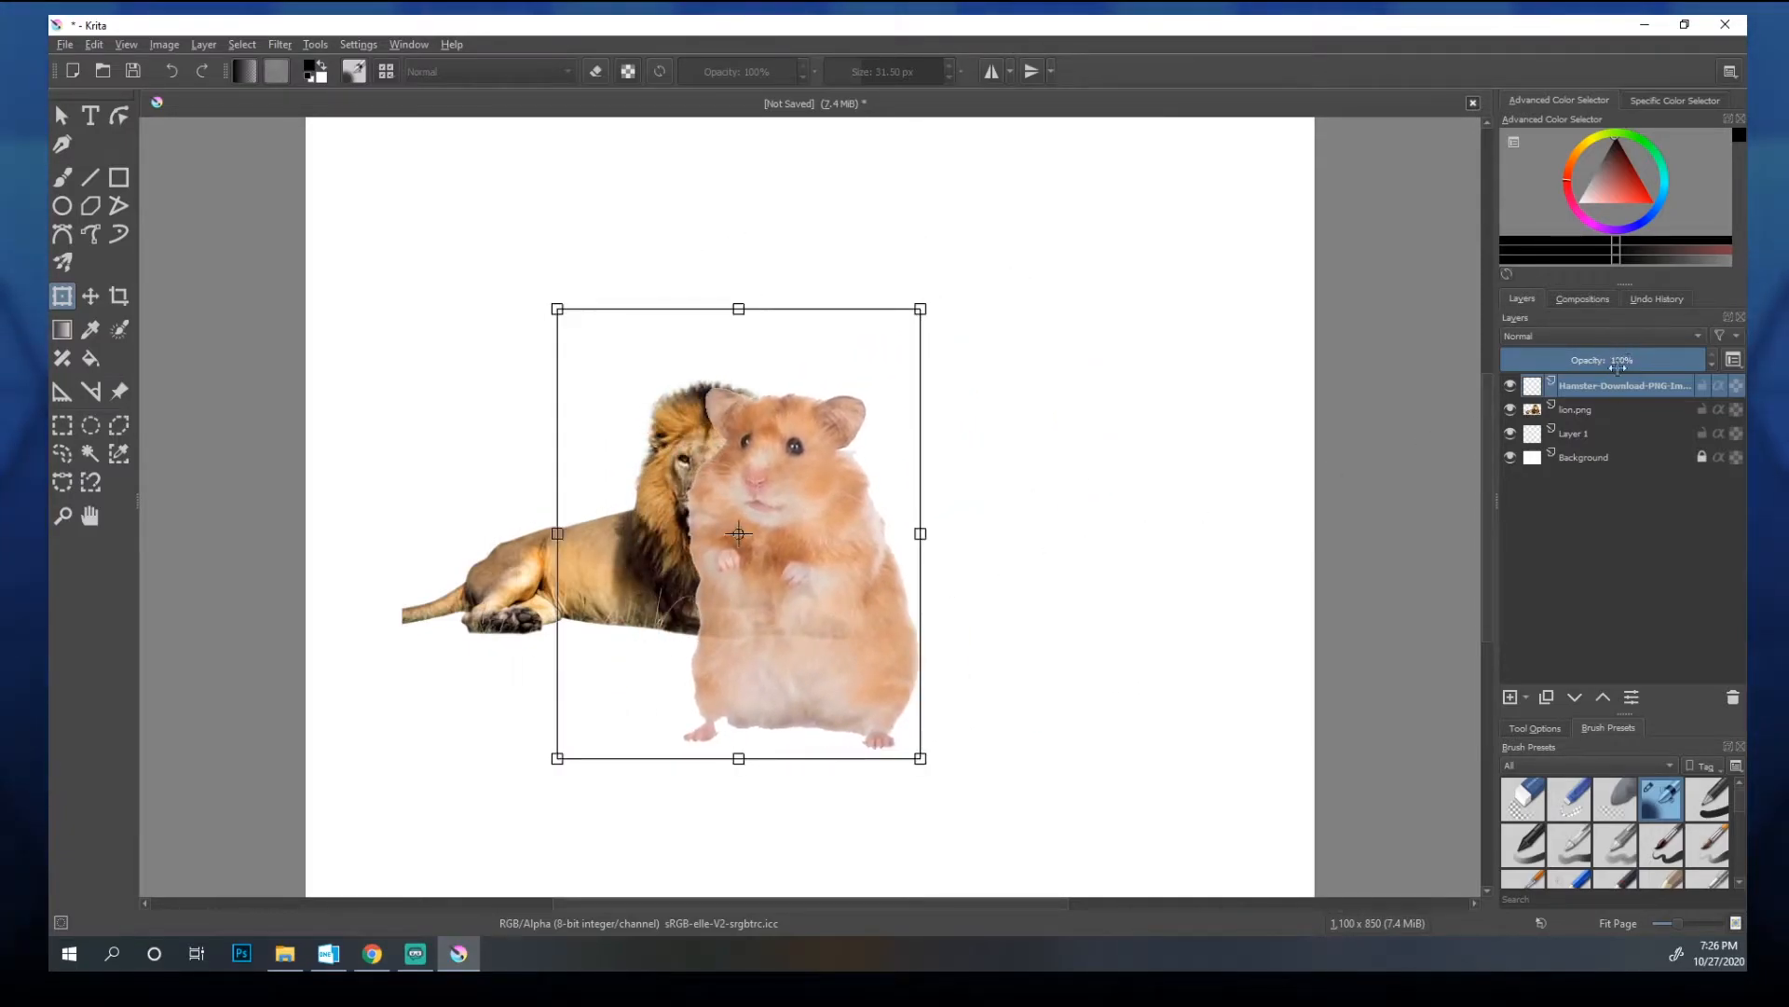
pyautogui.moveTo(778, 590); pyautogui.dragTo(739, 639)
pyautogui.moveTo(859, 772); pyautogui.dragTo(779, 675)
pyautogui.moveTo(690, 587); pyautogui.dragTo(736, 616)
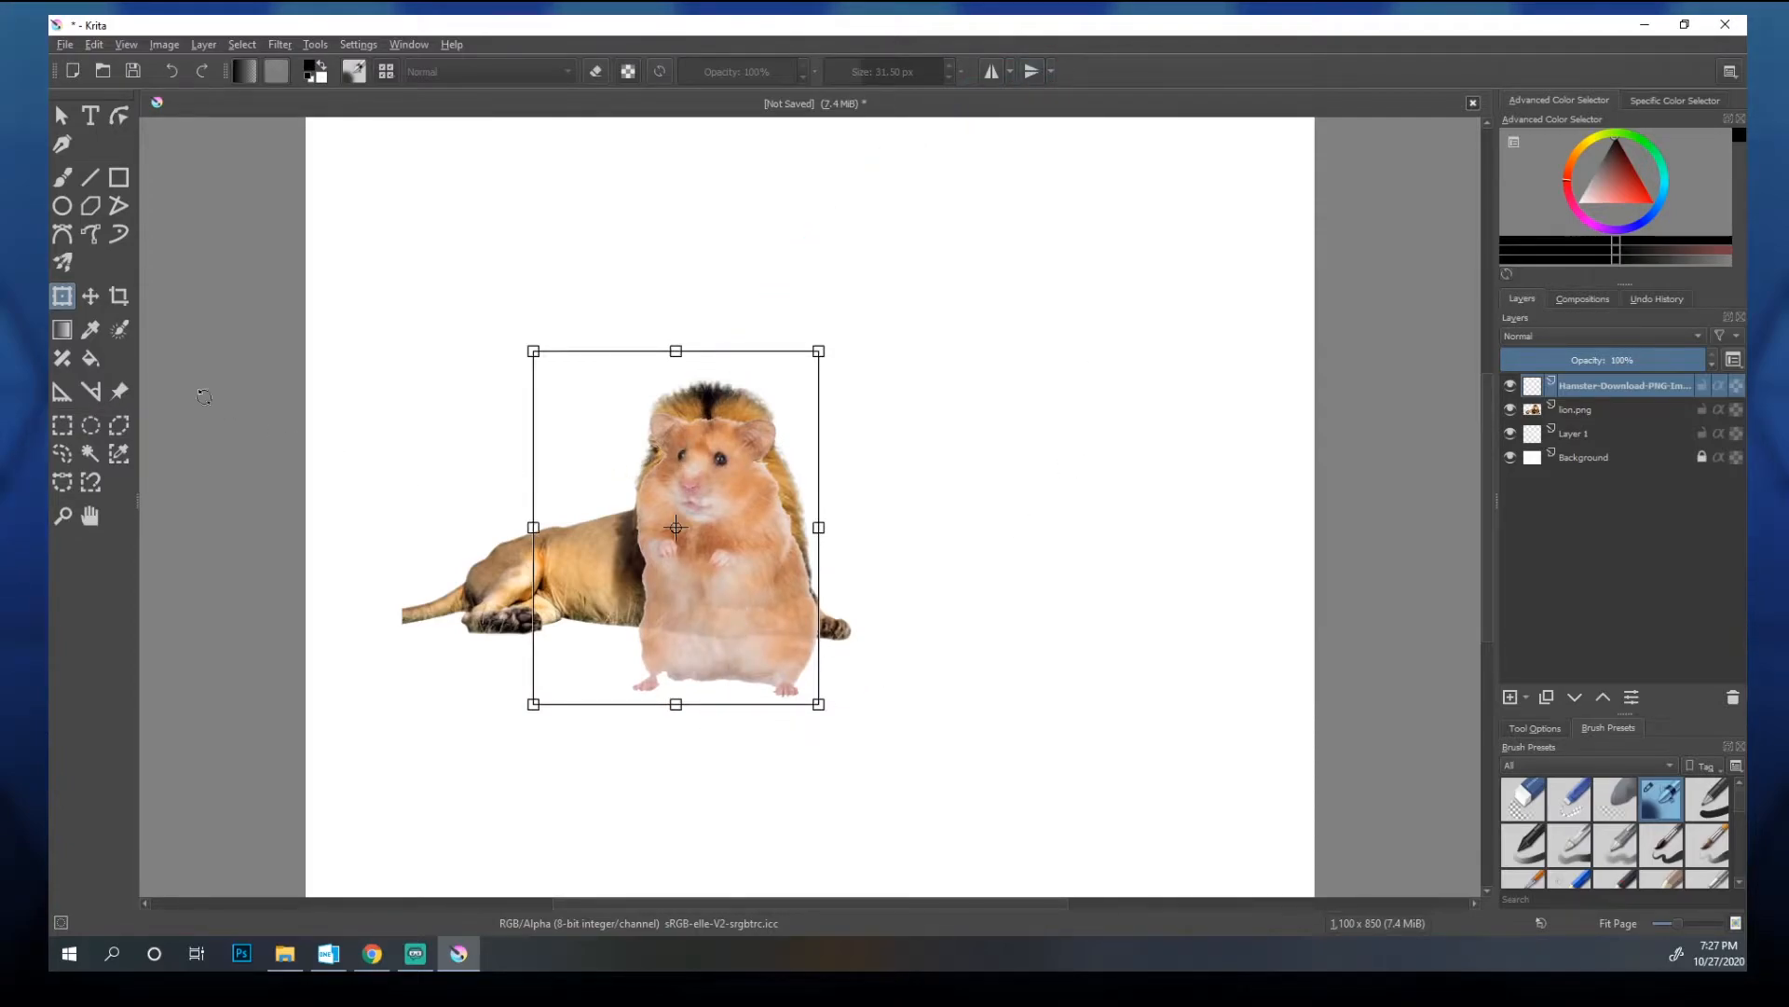
pyautogui.click(61, 114)
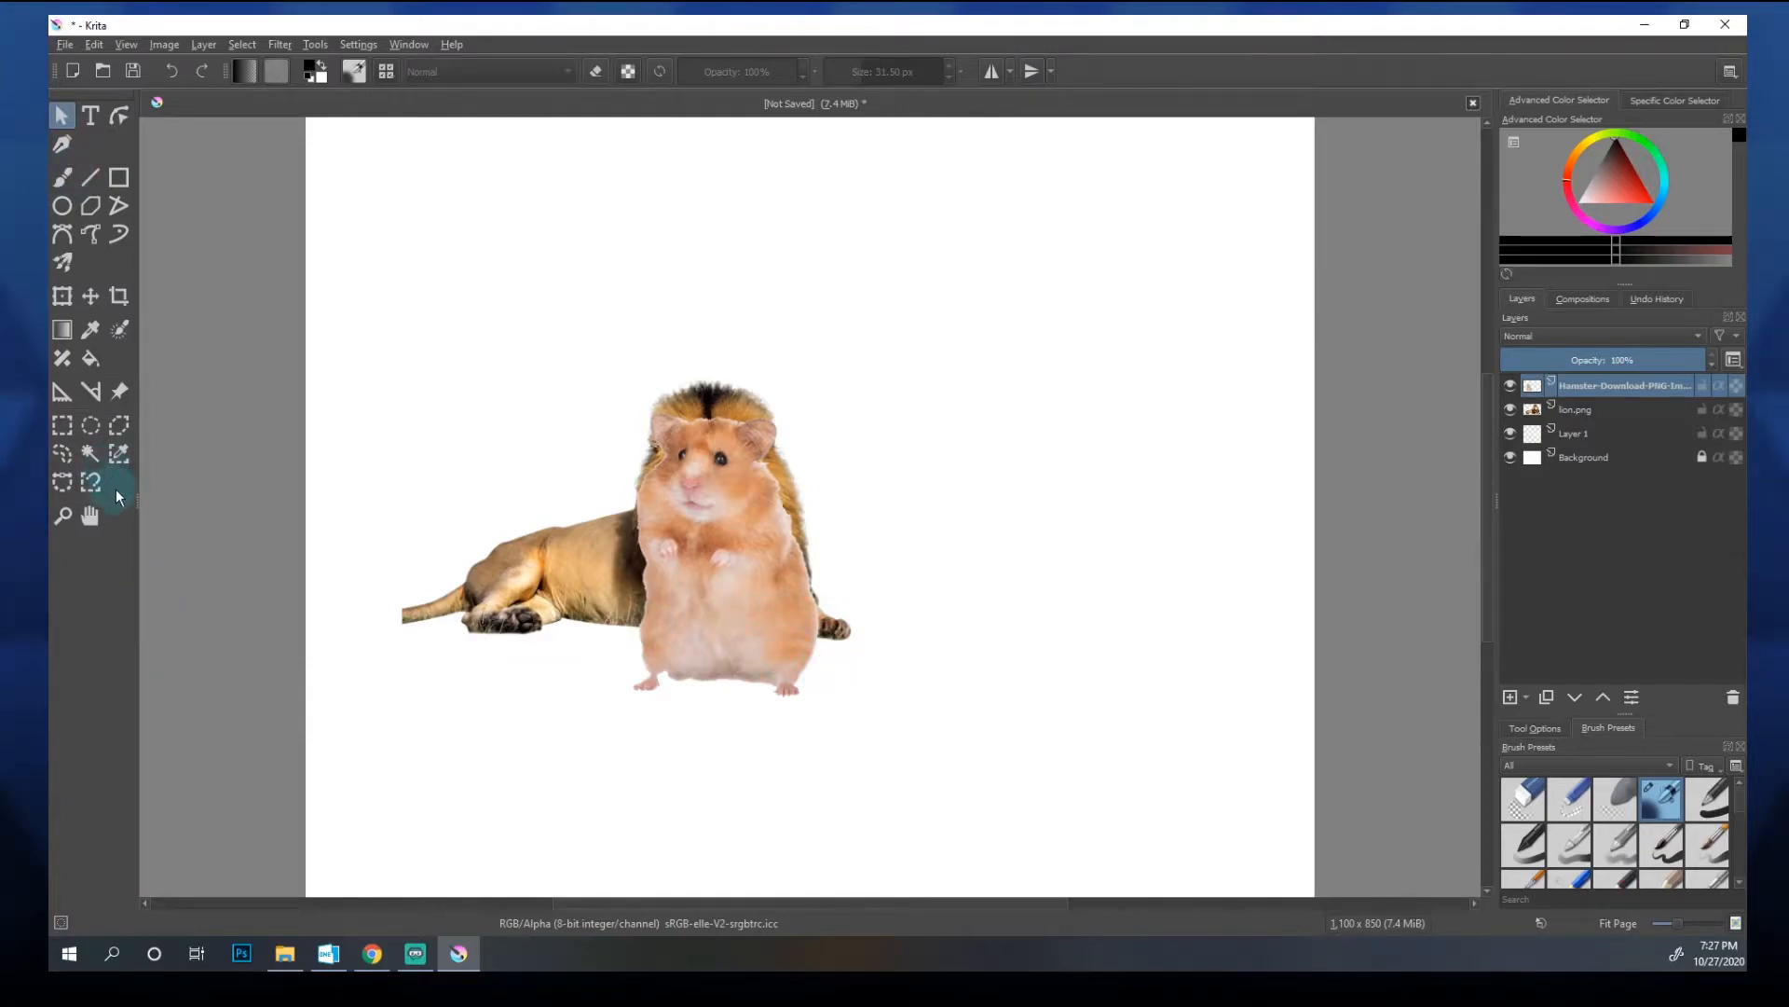
# Step: Select the hamster's head with a freehand outline along its neck and add a large round area of empty canvas to the selection
pyautogui.click(63, 453)
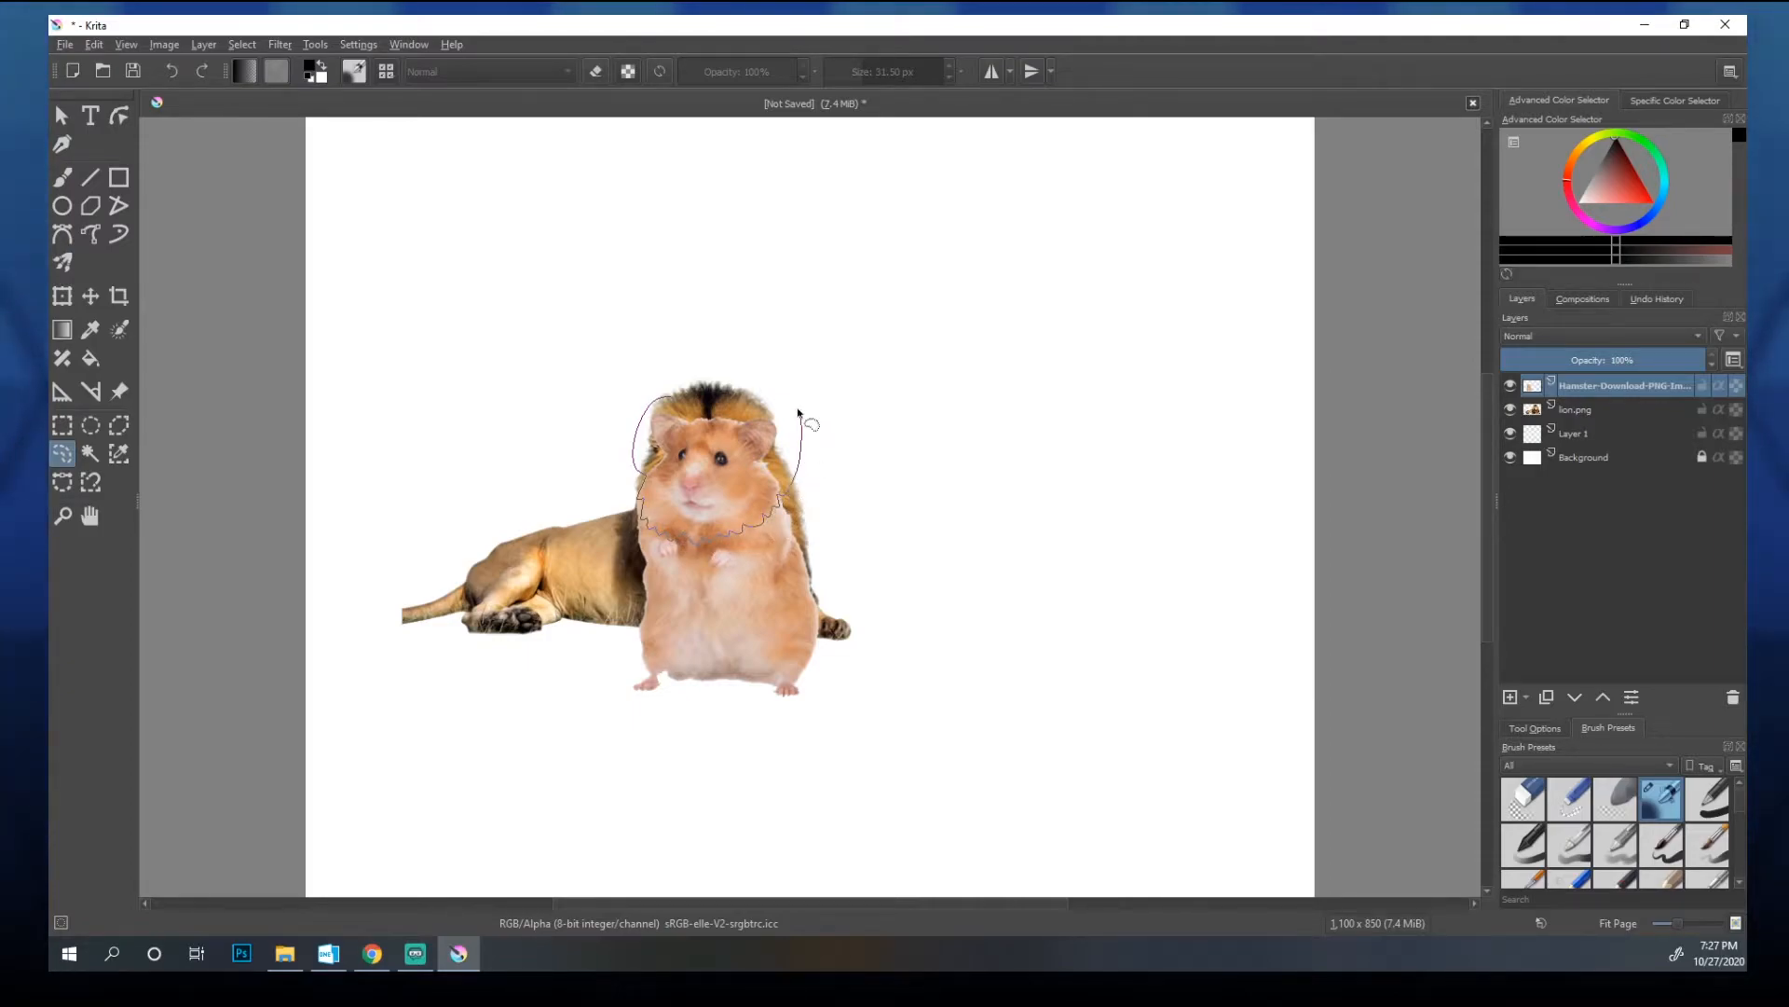
pyautogui.moveTo(650, 394); pyautogui.dragTo(652, 391)
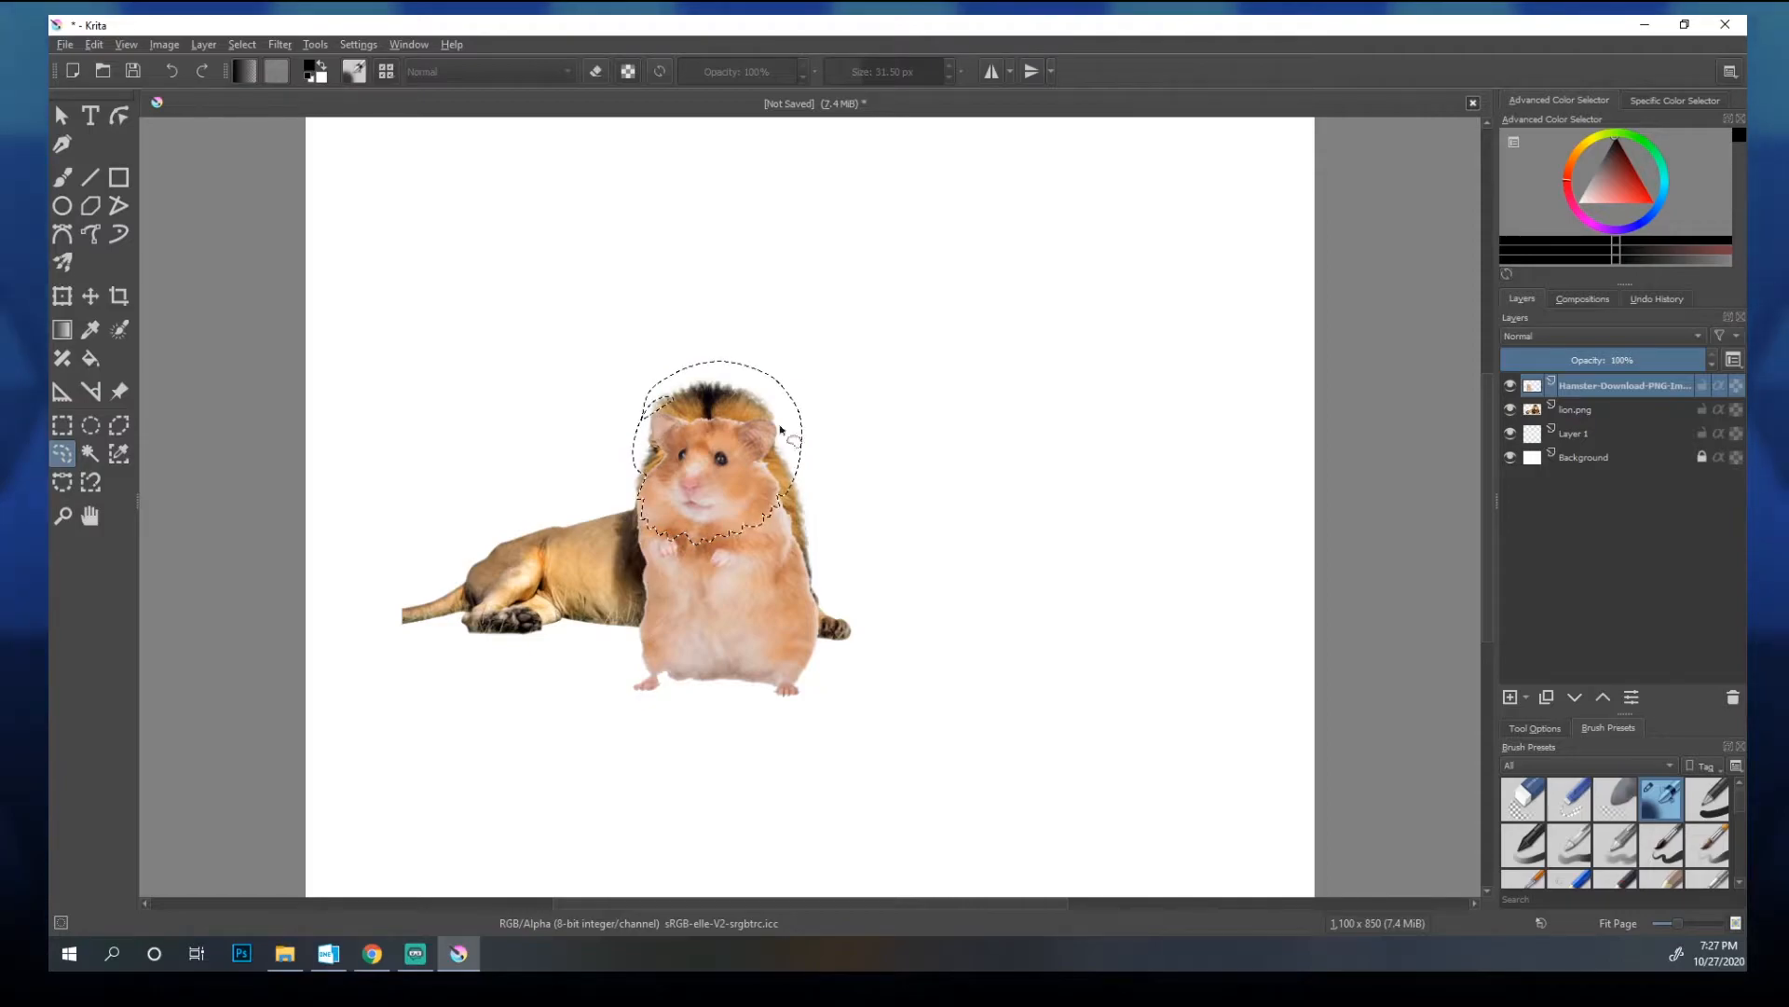
pyautogui.press('shift')
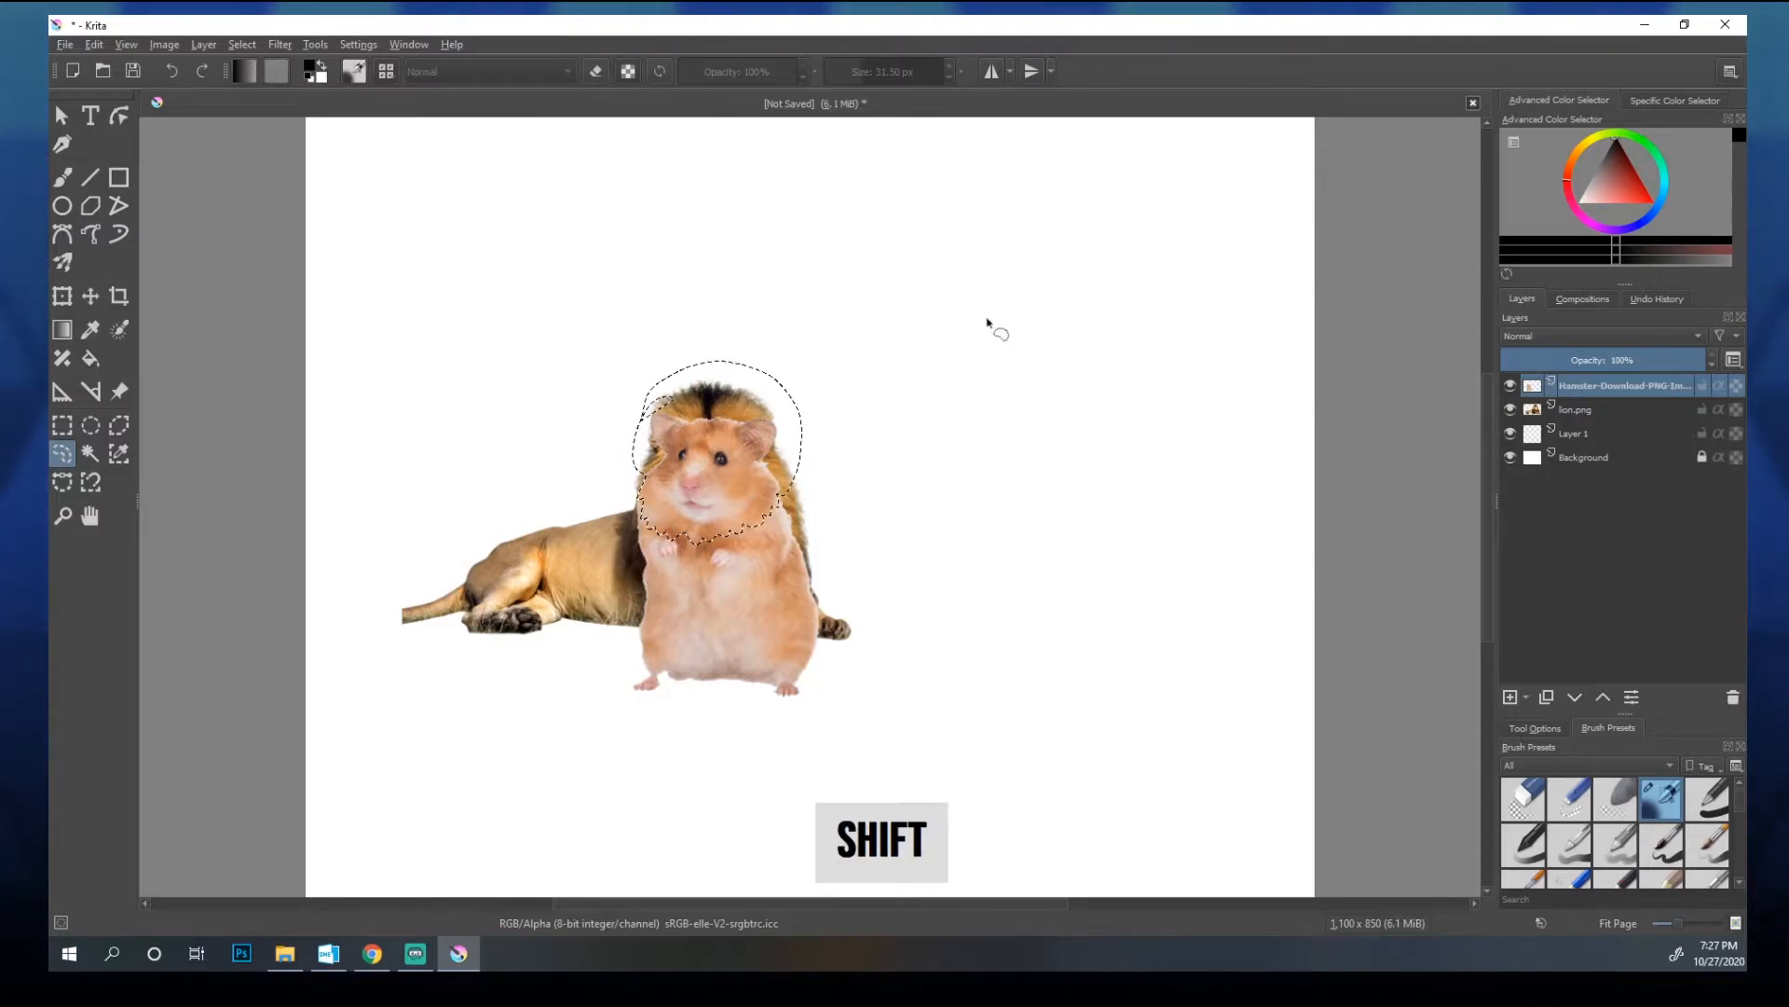
pyautogui.moveTo(1014, 259)
pyautogui.mouseDown()
pyautogui.moveTo(985, 271)
pyautogui.moveTo(1249, 348)
pyautogui.moveTo(883, 330)
pyautogui.mouseUp()
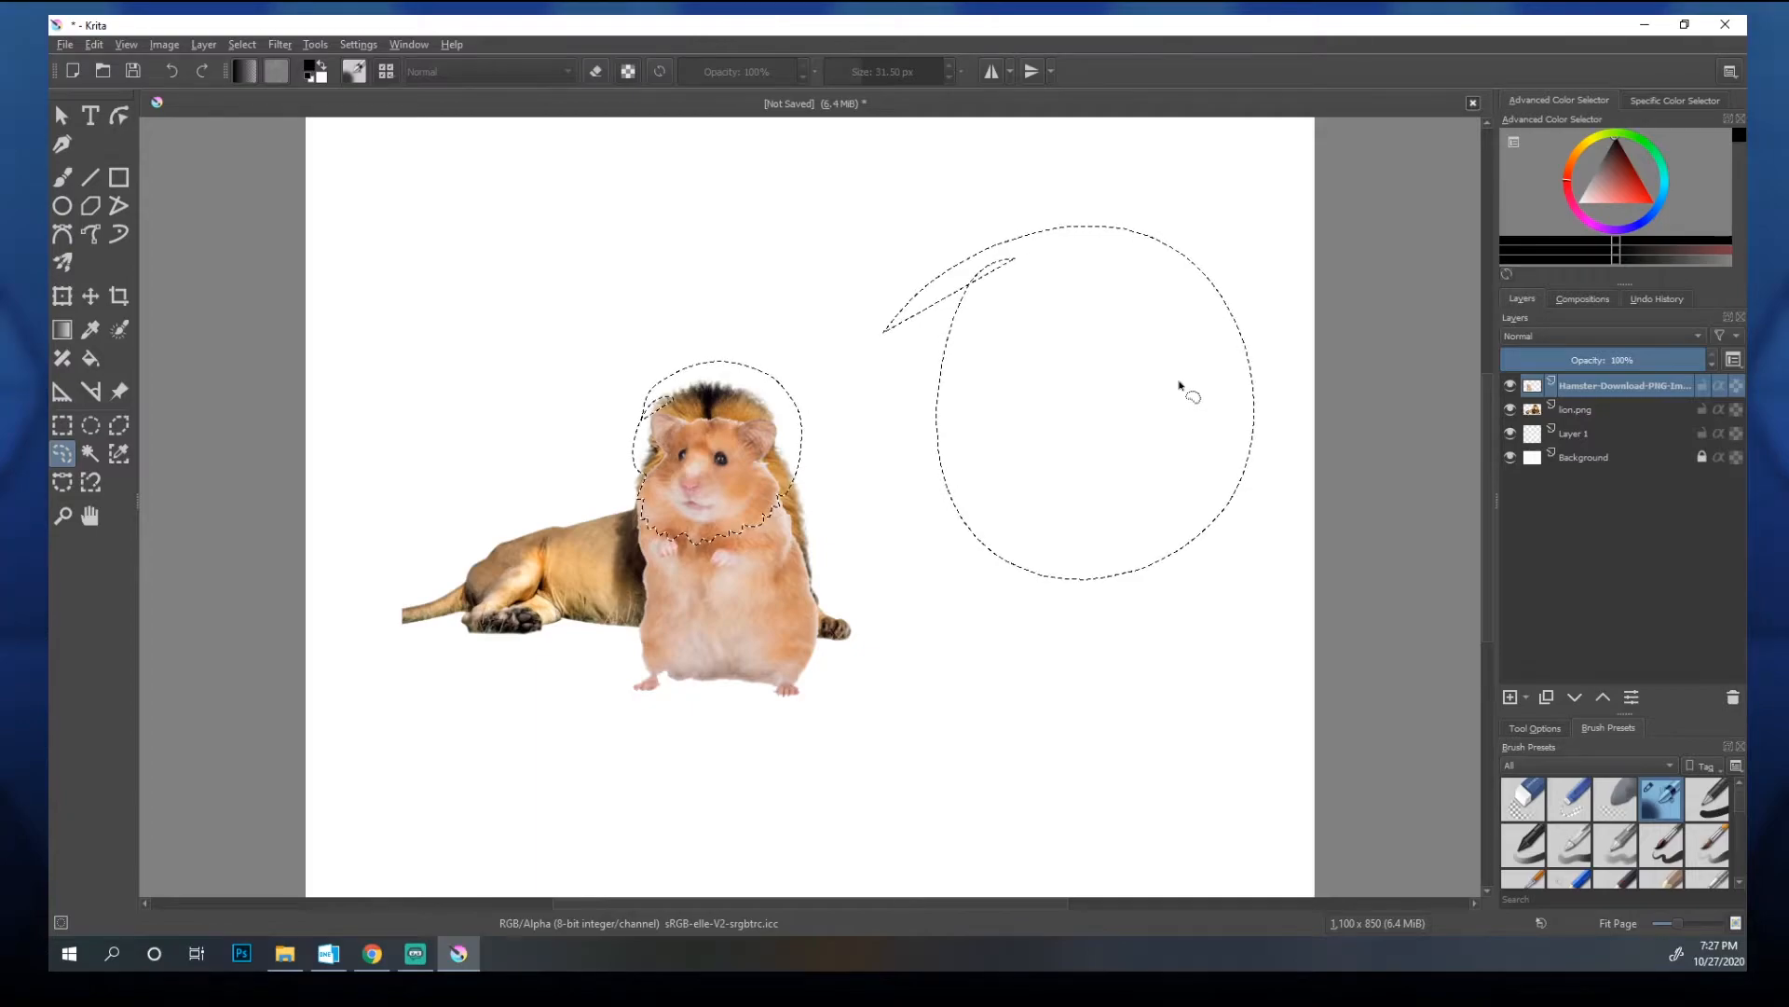
# Step: Try moving the selected hamster head off its body and back, undo the moves, and clear the selection
pyautogui.click(90, 295)
pyautogui.moveTo(757, 495); pyautogui.dragTo(908, 384)
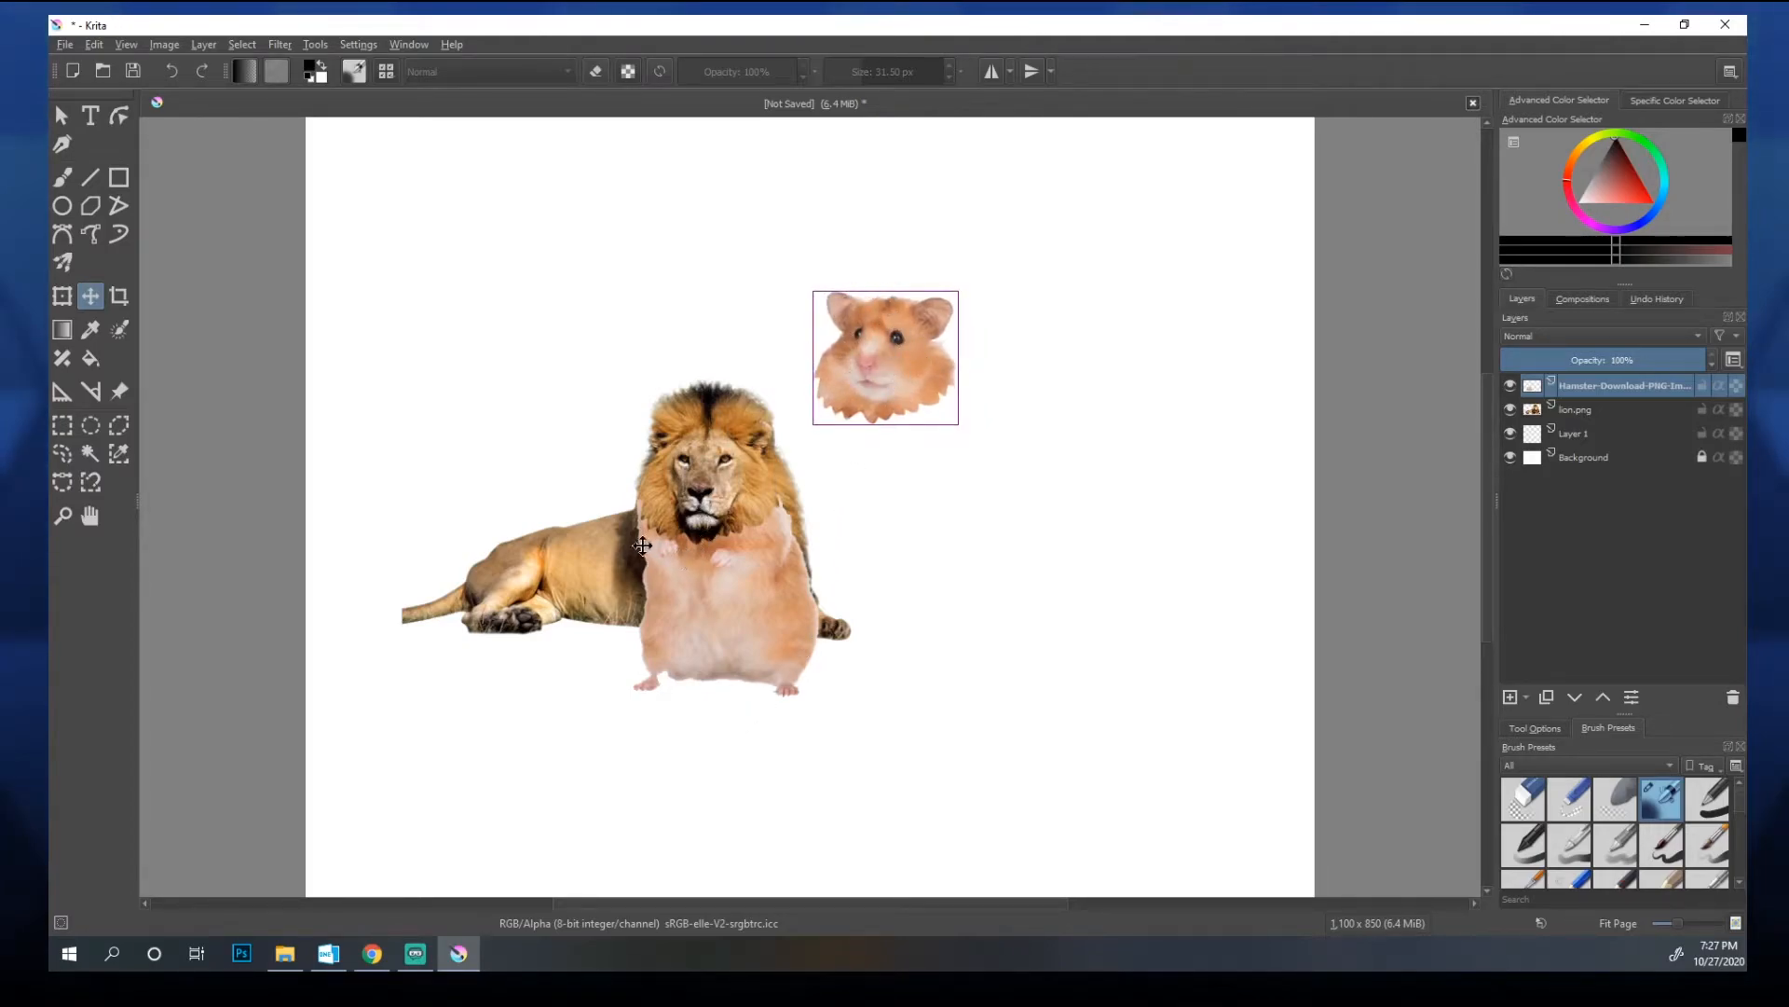
pyautogui.moveTo(889, 369); pyautogui.dragTo(735, 501)
pyautogui.hotkey('ctrl', 'd')
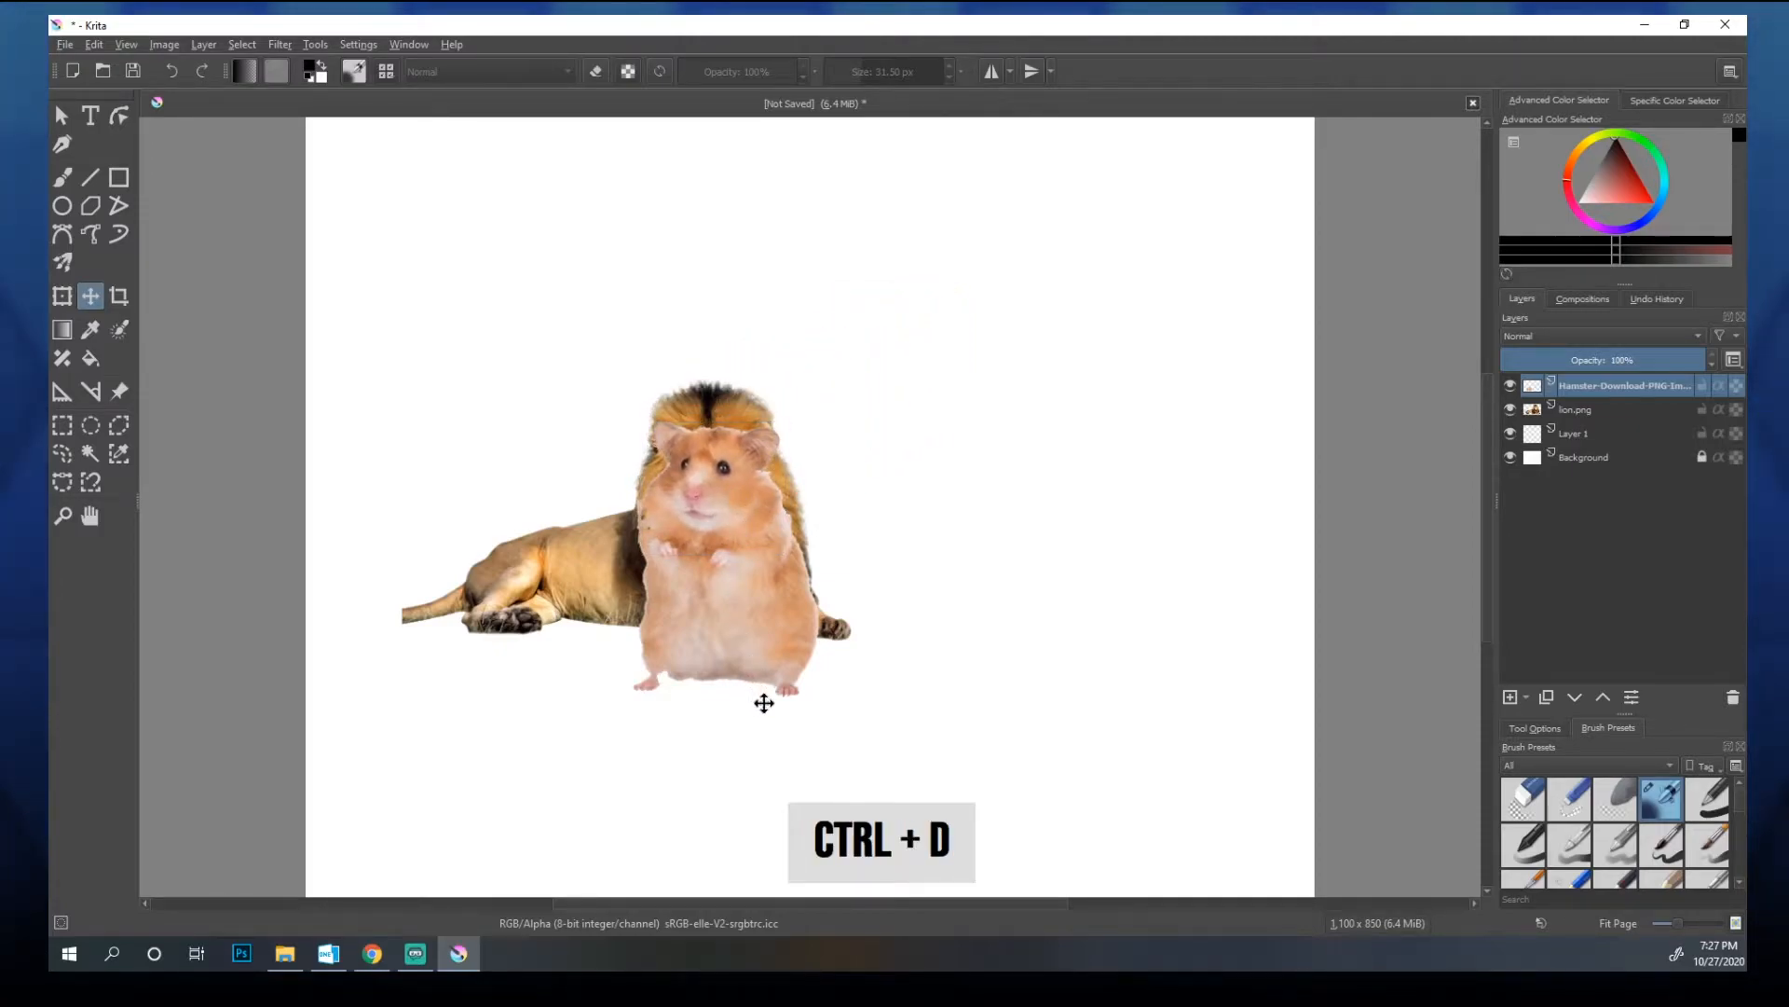
pyautogui.hotkey('ctrl', 'alt', 'z')
pyautogui.hotkey('ctrl', 'z')
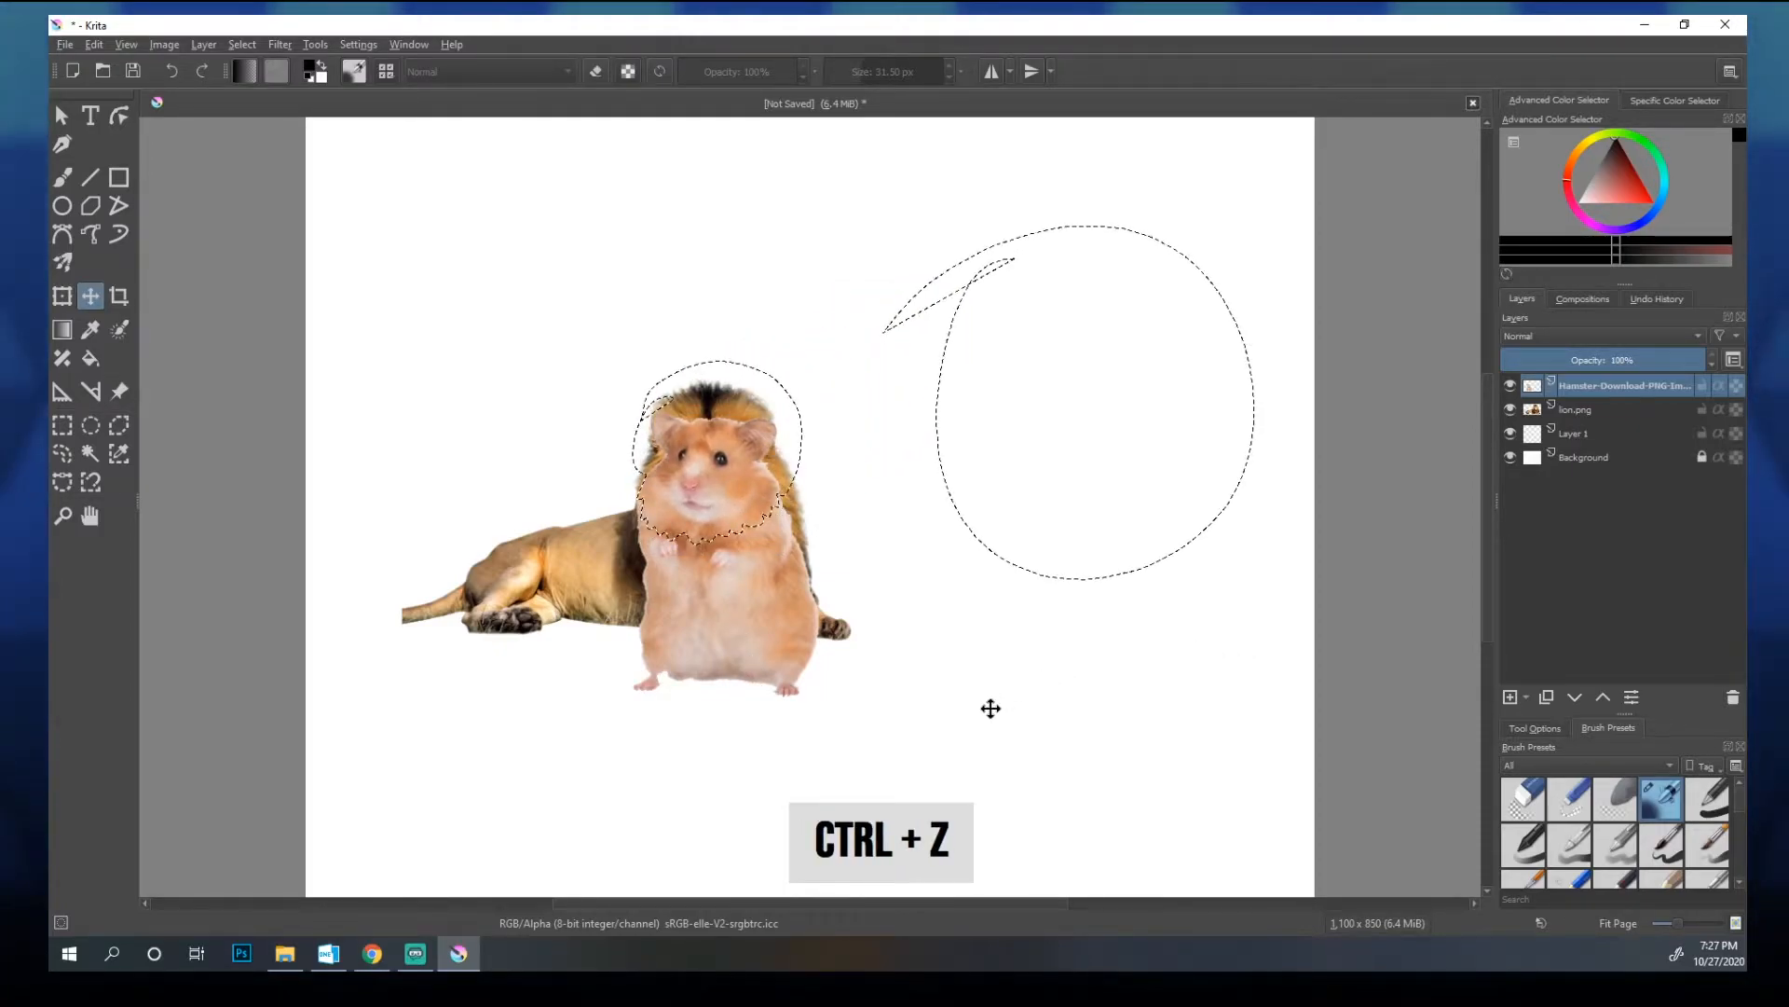
pyautogui.hotkey('ctrl', 'd')
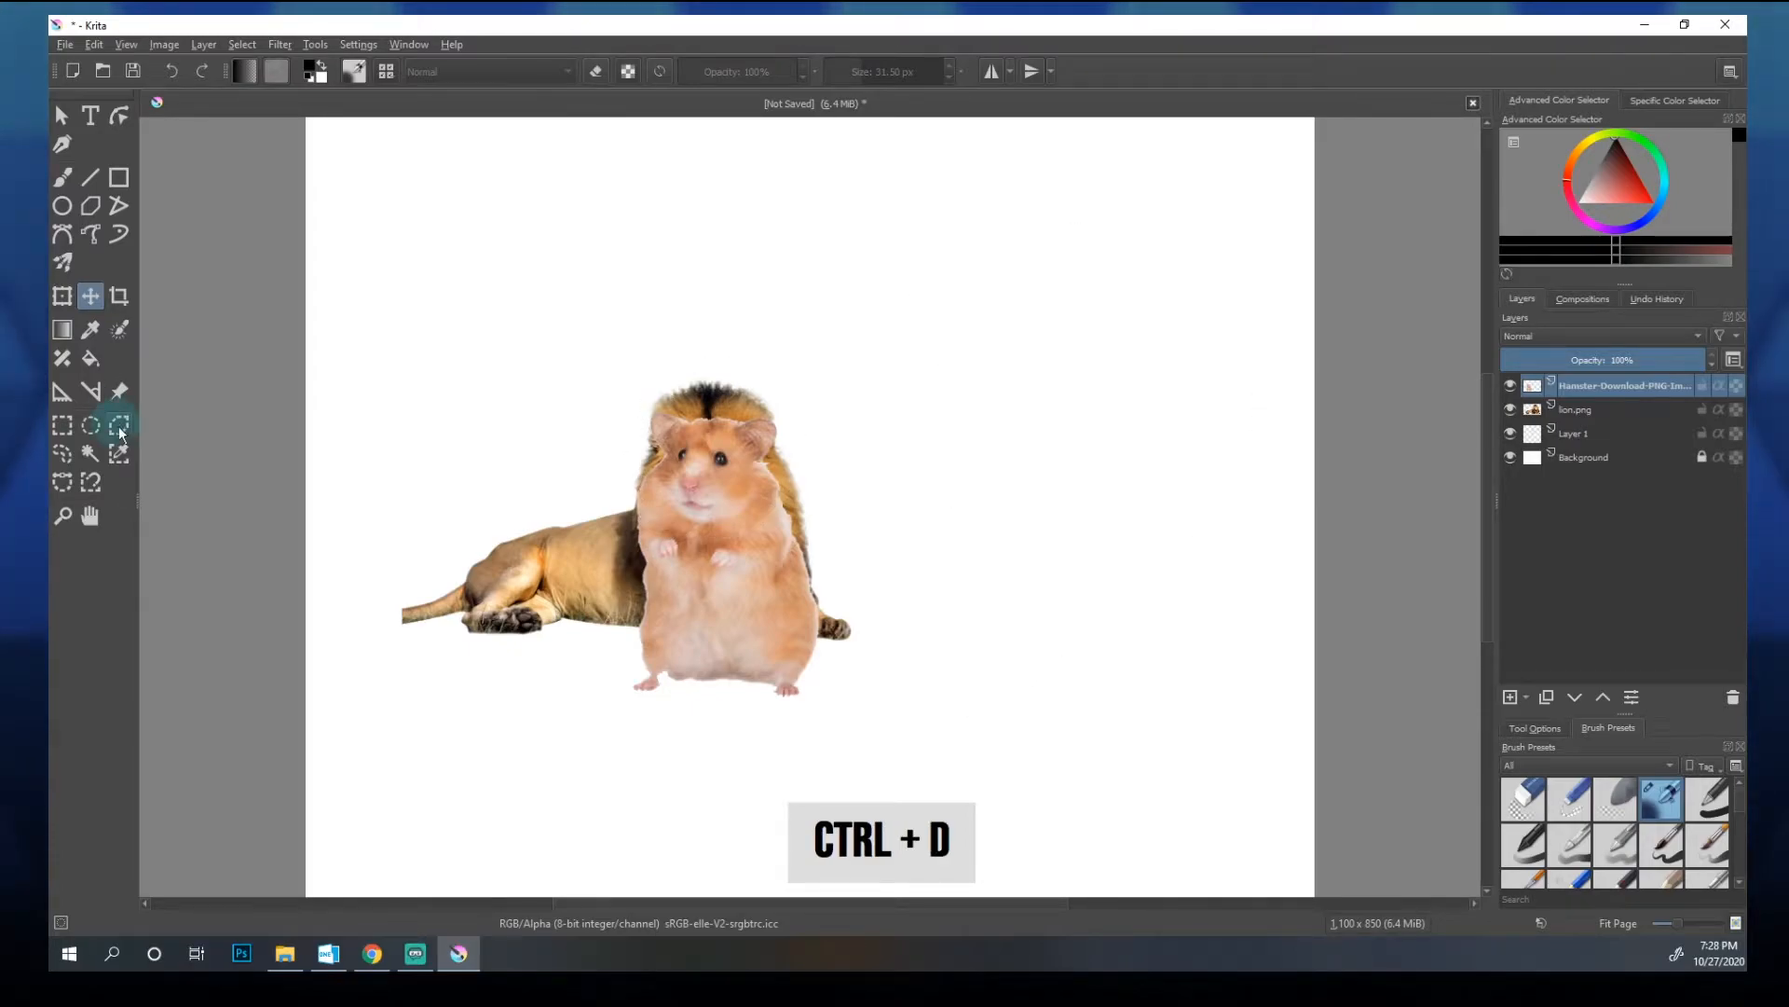
# Step: Draw a freehand selection on the empty canvas beside the lion and clear it
pyautogui.click(62, 454)
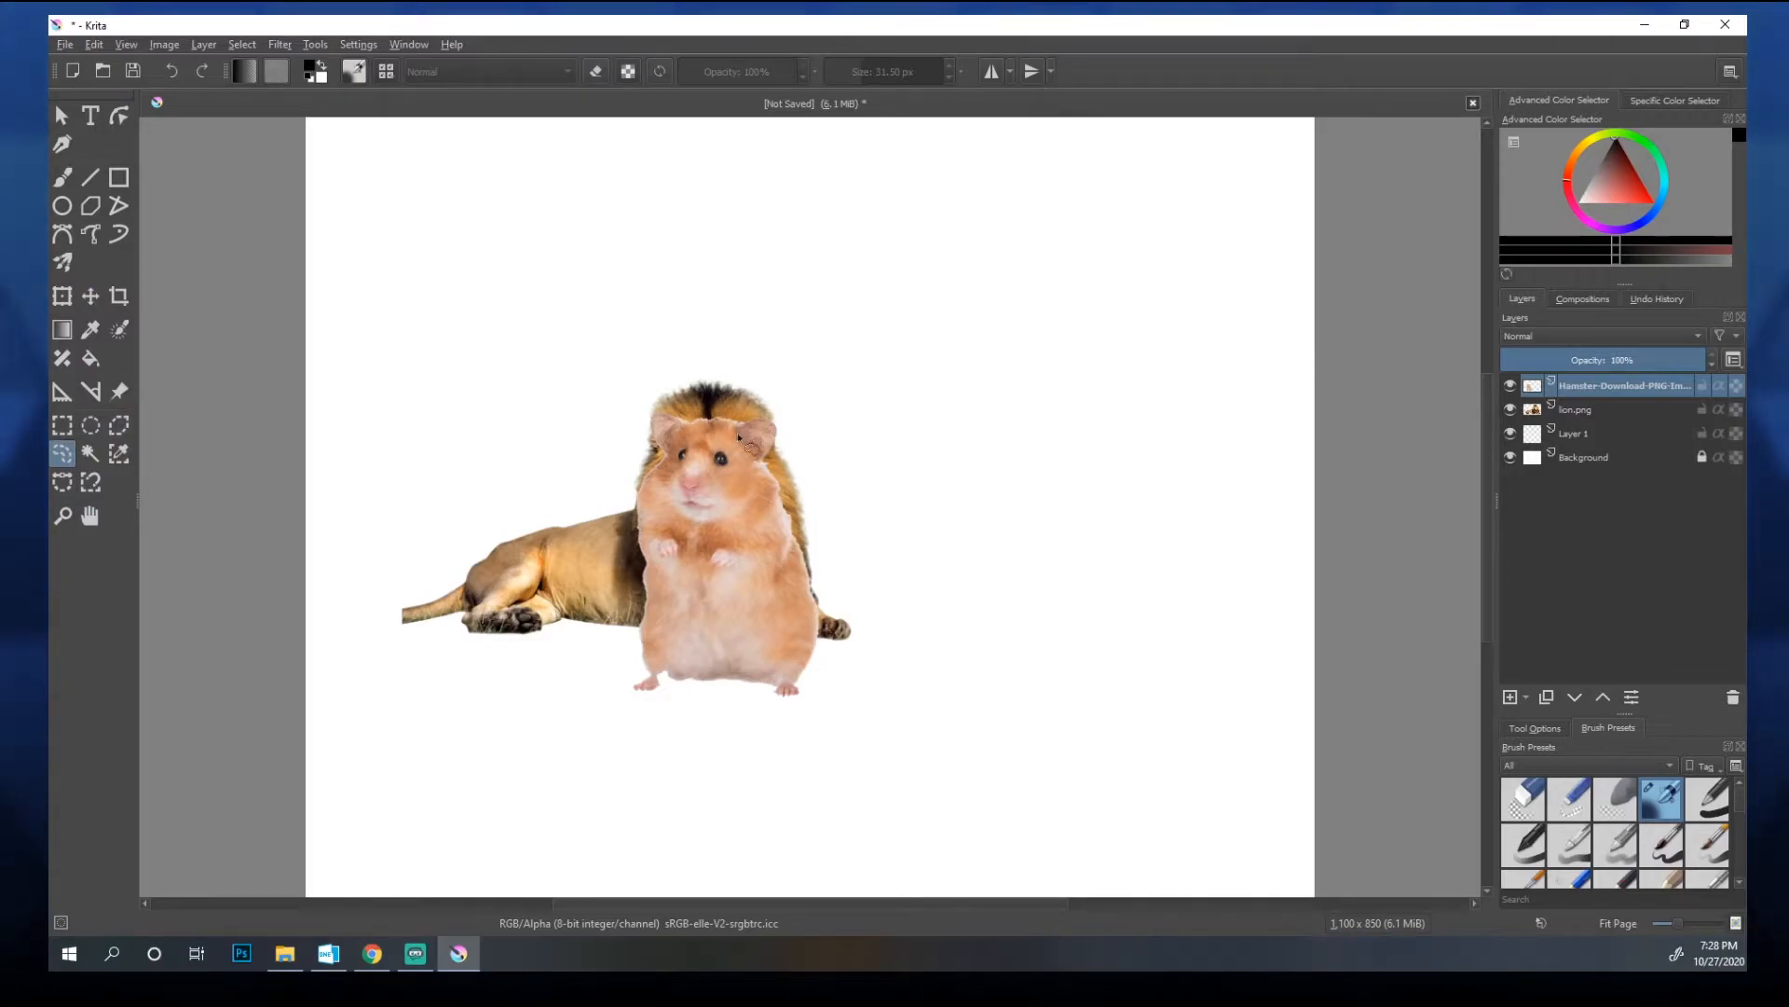
pyautogui.moveTo(772, 408)
pyautogui.mouseDown()
pyautogui.moveTo(778, 427)
pyautogui.moveTo(746, 418)
pyautogui.mouseUp()
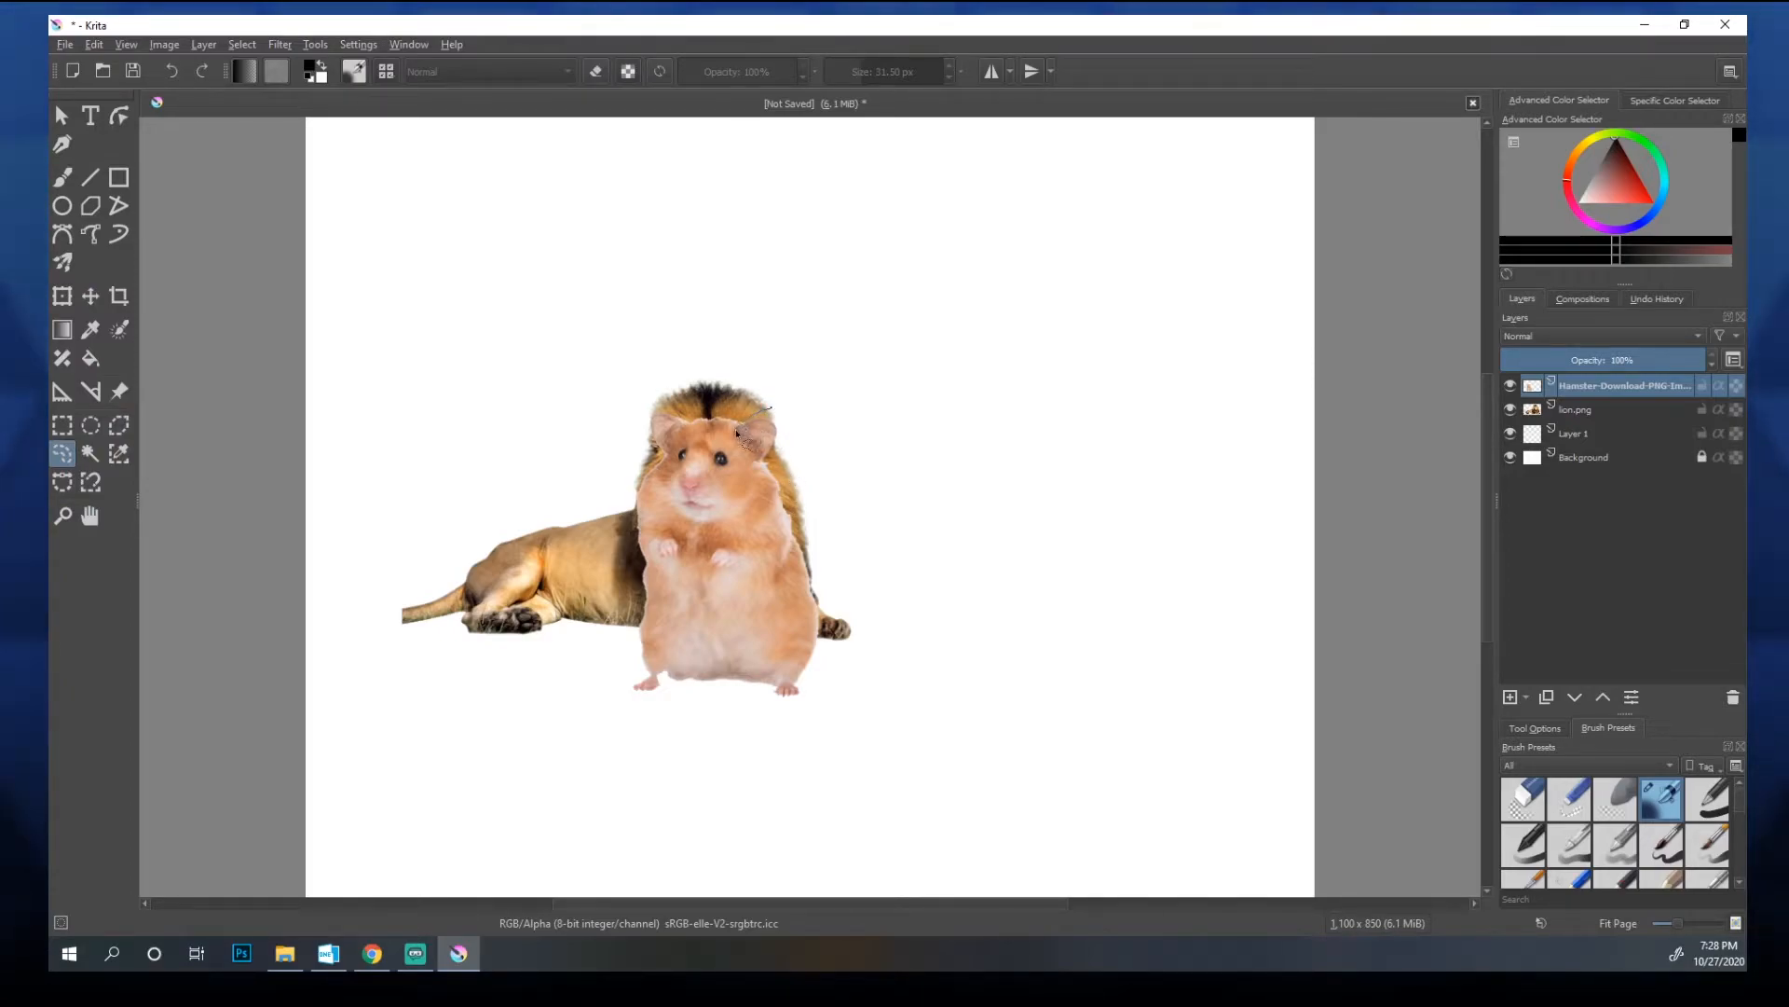
pyautogui.moveTo(834, 433); pyautogui.dragTo(762, 382)
pyautogui.click(983, 362)
pyautogui.moveTo(983, 362)
pyautogui.mouseDown()
pyautogui.moveTo(1000, 477)
pyautogui.moveTo(1118, 465)
pyautogui.moveTo(1182, 368)
pyautogui.moveTo(1190, 246)
pyautogui.mouseUp()
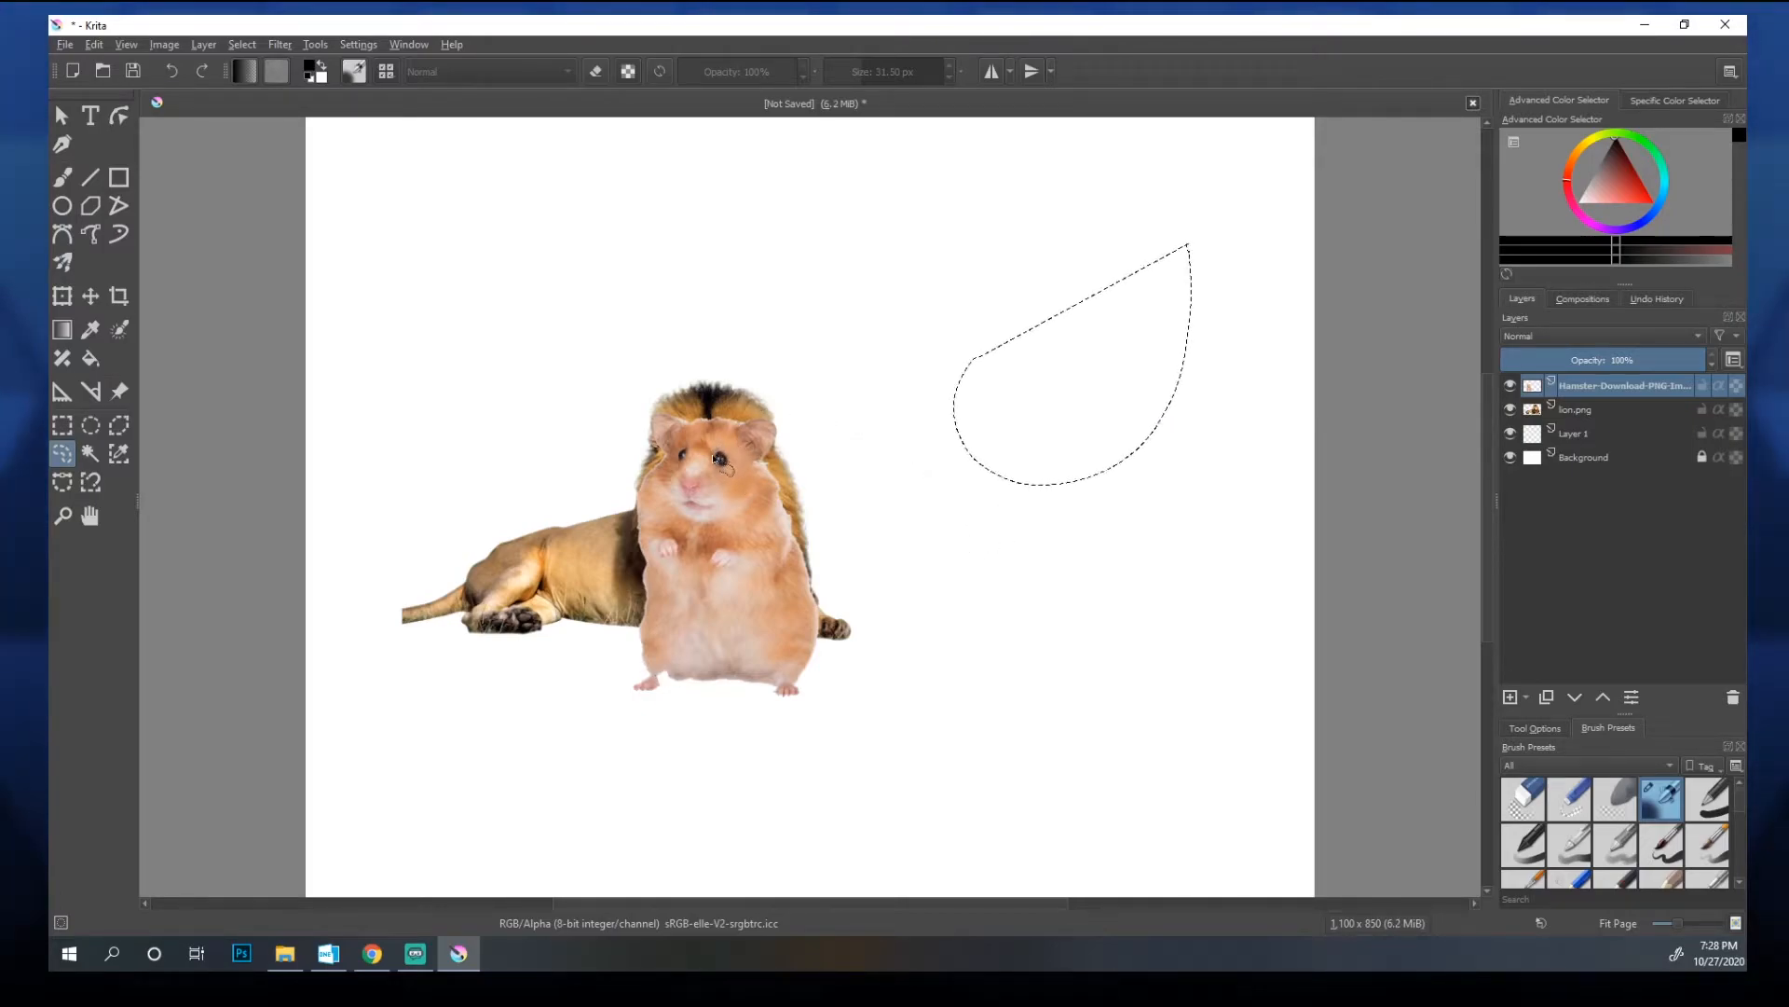
pyautogui.hotkey('ctrl', 'shift', 'a')
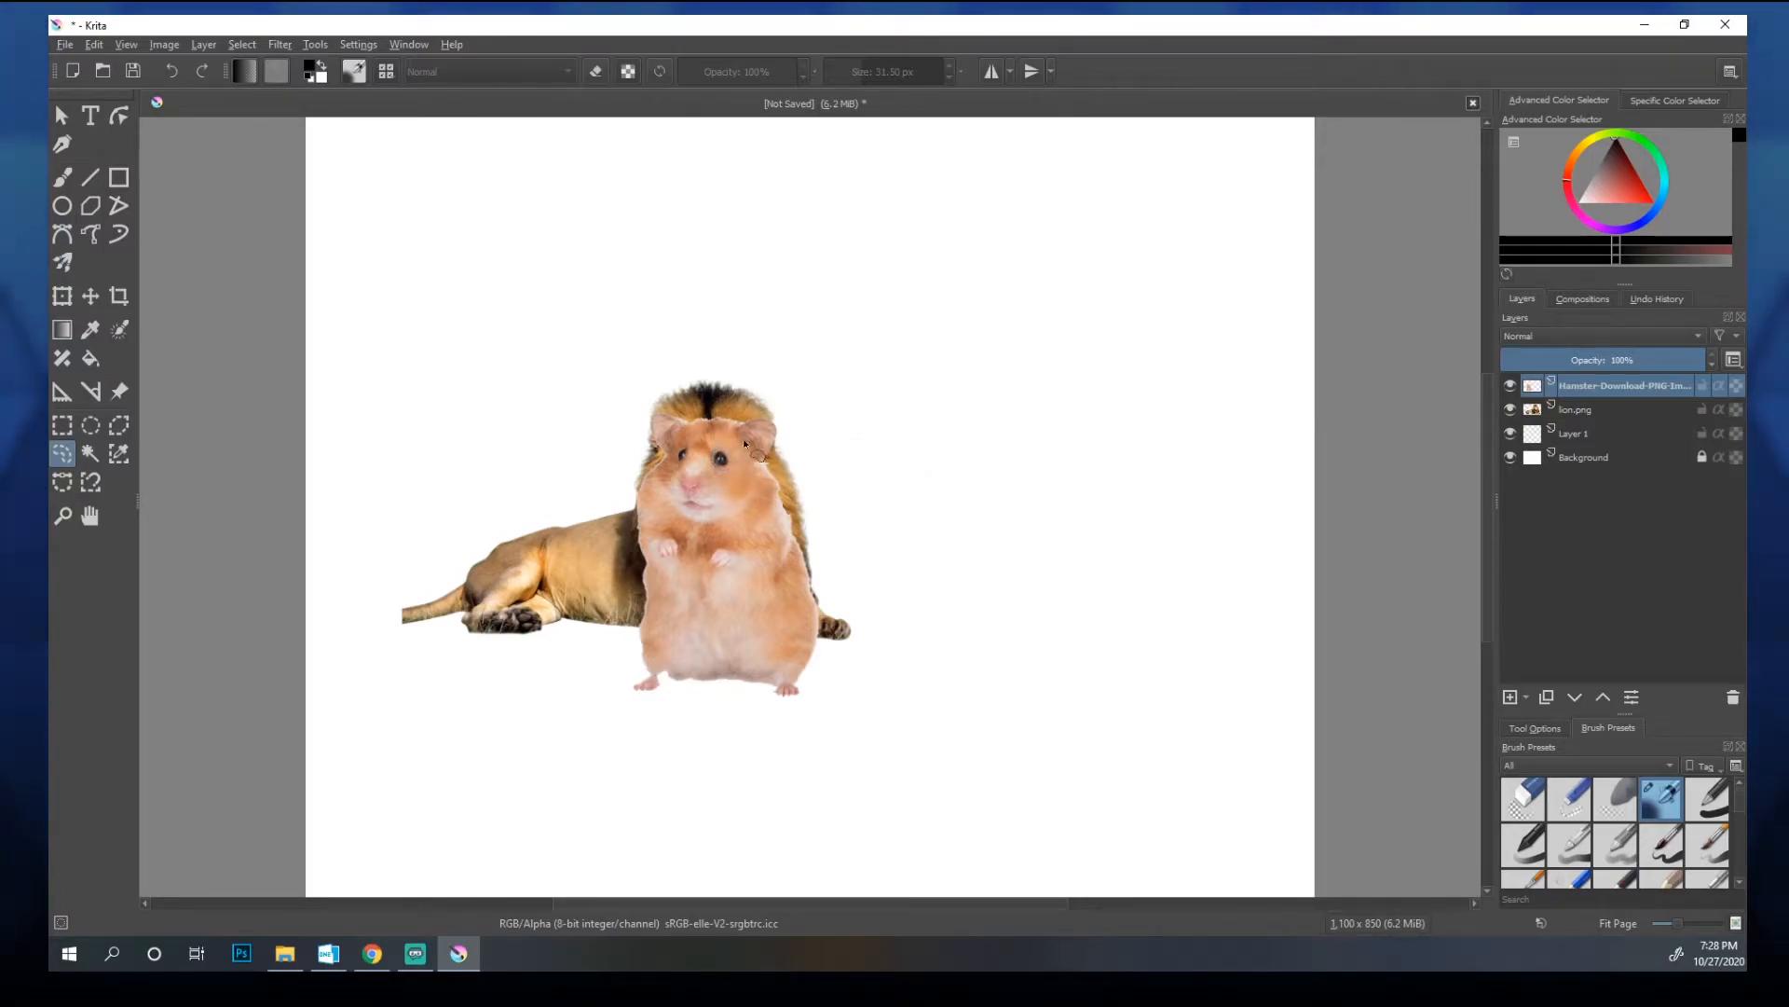
# Step: Try looping freehand selections across the hamster, move the selected pieces aside, undo the move, and clear the selection
pyautogui.moveTo(792, 693); pyautogui.dragTo(794, 690)
pyautogui.moveTo(941, 539); pyautogui.dragTo(947, 534)
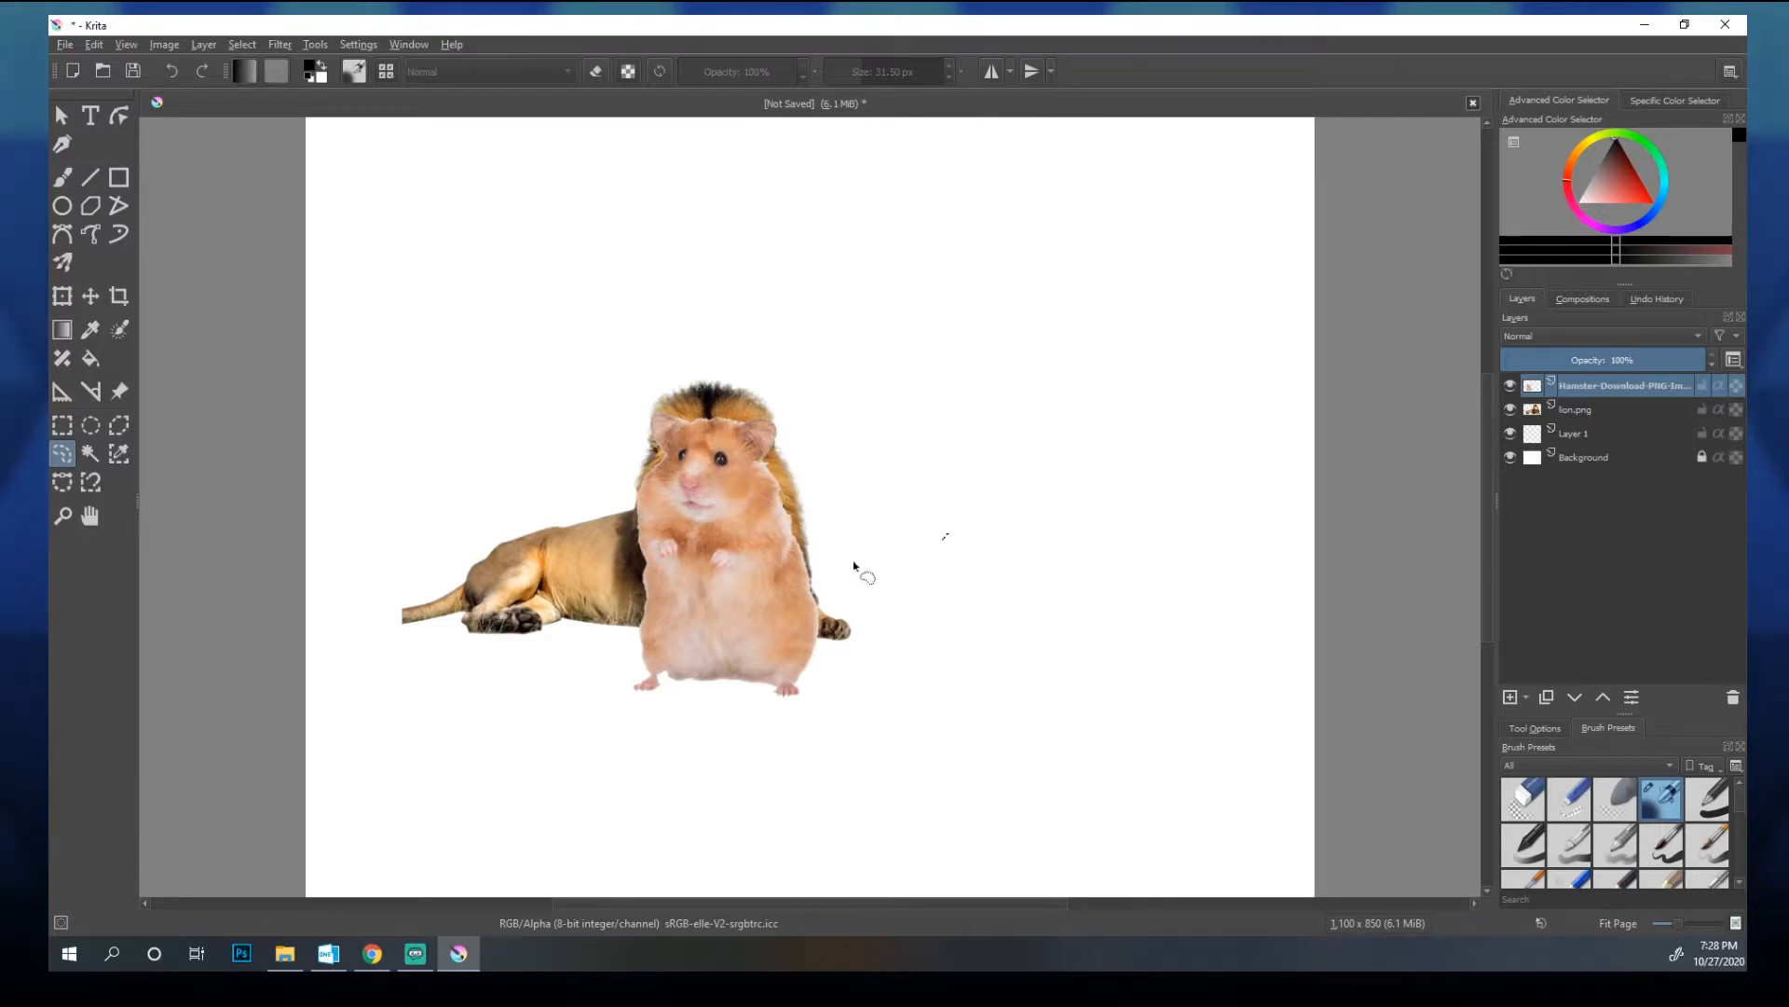
pyautogui.moveTo(868, 323)
pyautogui.mouseDown()
pyautogui.moveTo(1070, 466)
pyautogui.moveTo(1080, 226)
pyautogui.mouseUp()
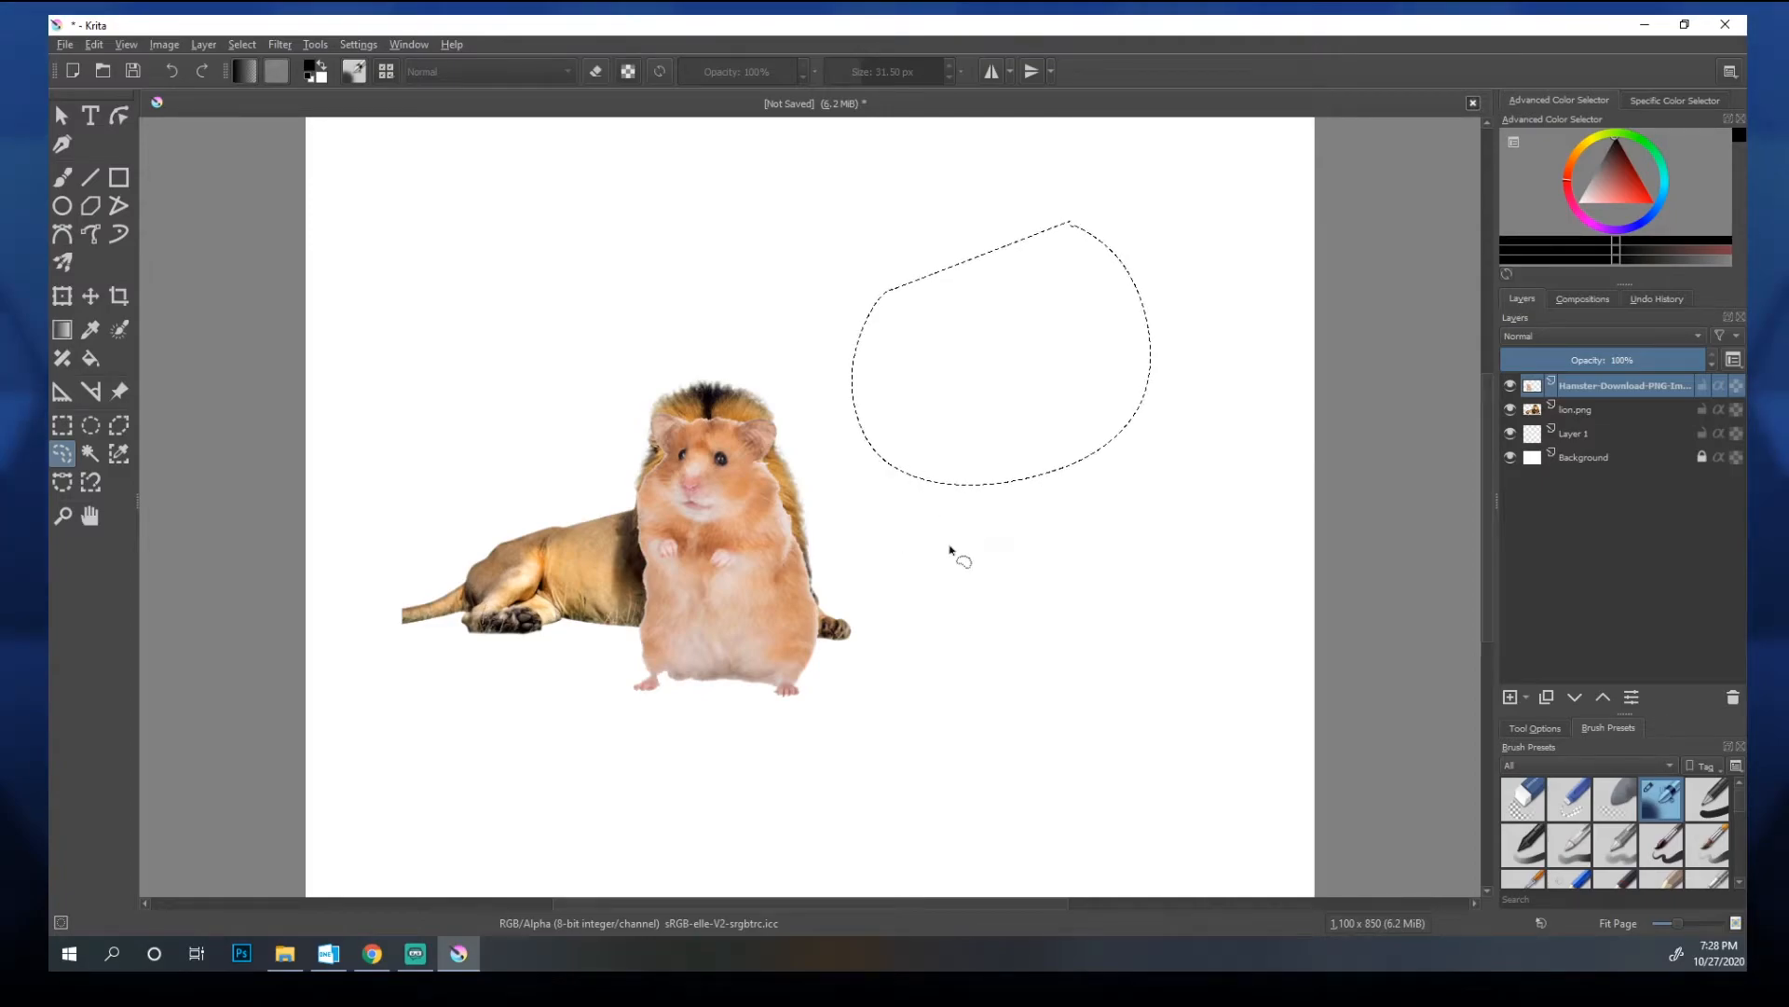
pyautogui.moveTo(981, 532)
pyautogui.mouseDown()
pyautogui.moveTo(935, 566)
pyautogui.moveTo(998, 751)
pyautogui.moveTo(1099, 611)
pyautogui.moveTo(931, 472)
pyautogui.moveTo(1026, 589)
pyautogui.mouseUp()
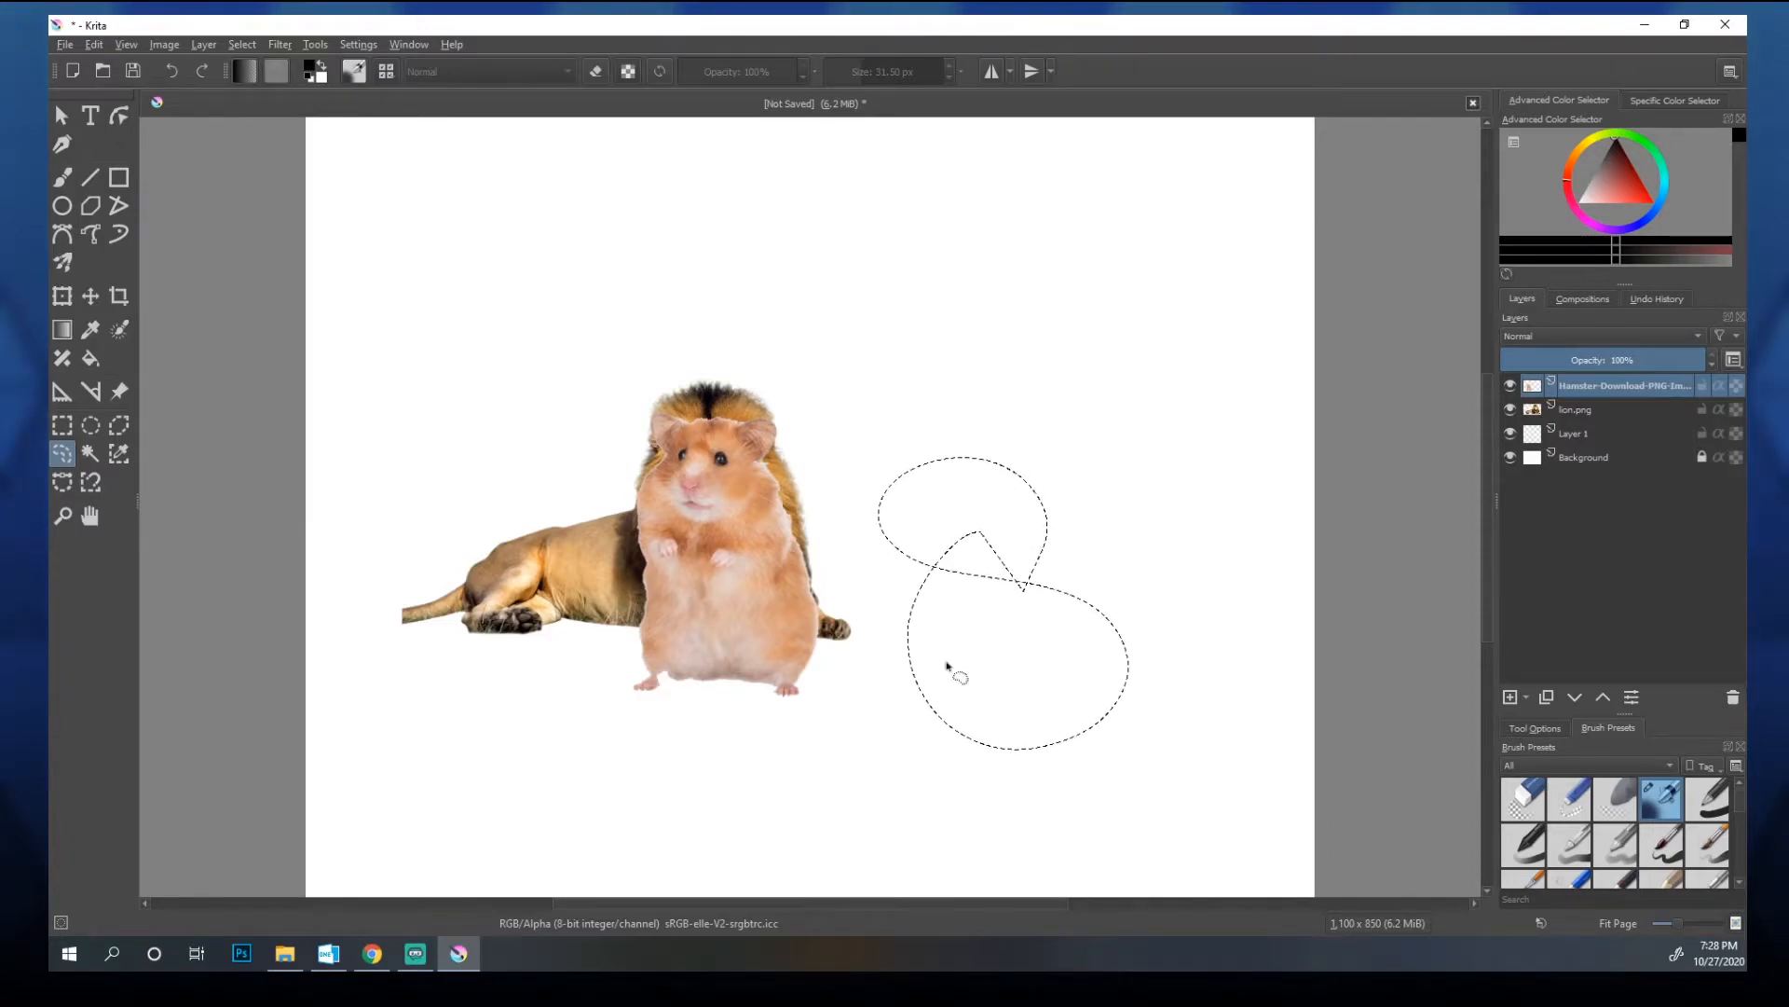
pyautogui.moveTo(640, 641)
pyautogui.mouseDown()
pyautogui.moveTo(653, 743)
pyautogui.moveTo(710, 509)
pyautogui.moveTo(654, 545)
pyautogui.moveTo(800, 427)
pyautogui.mouseUp()
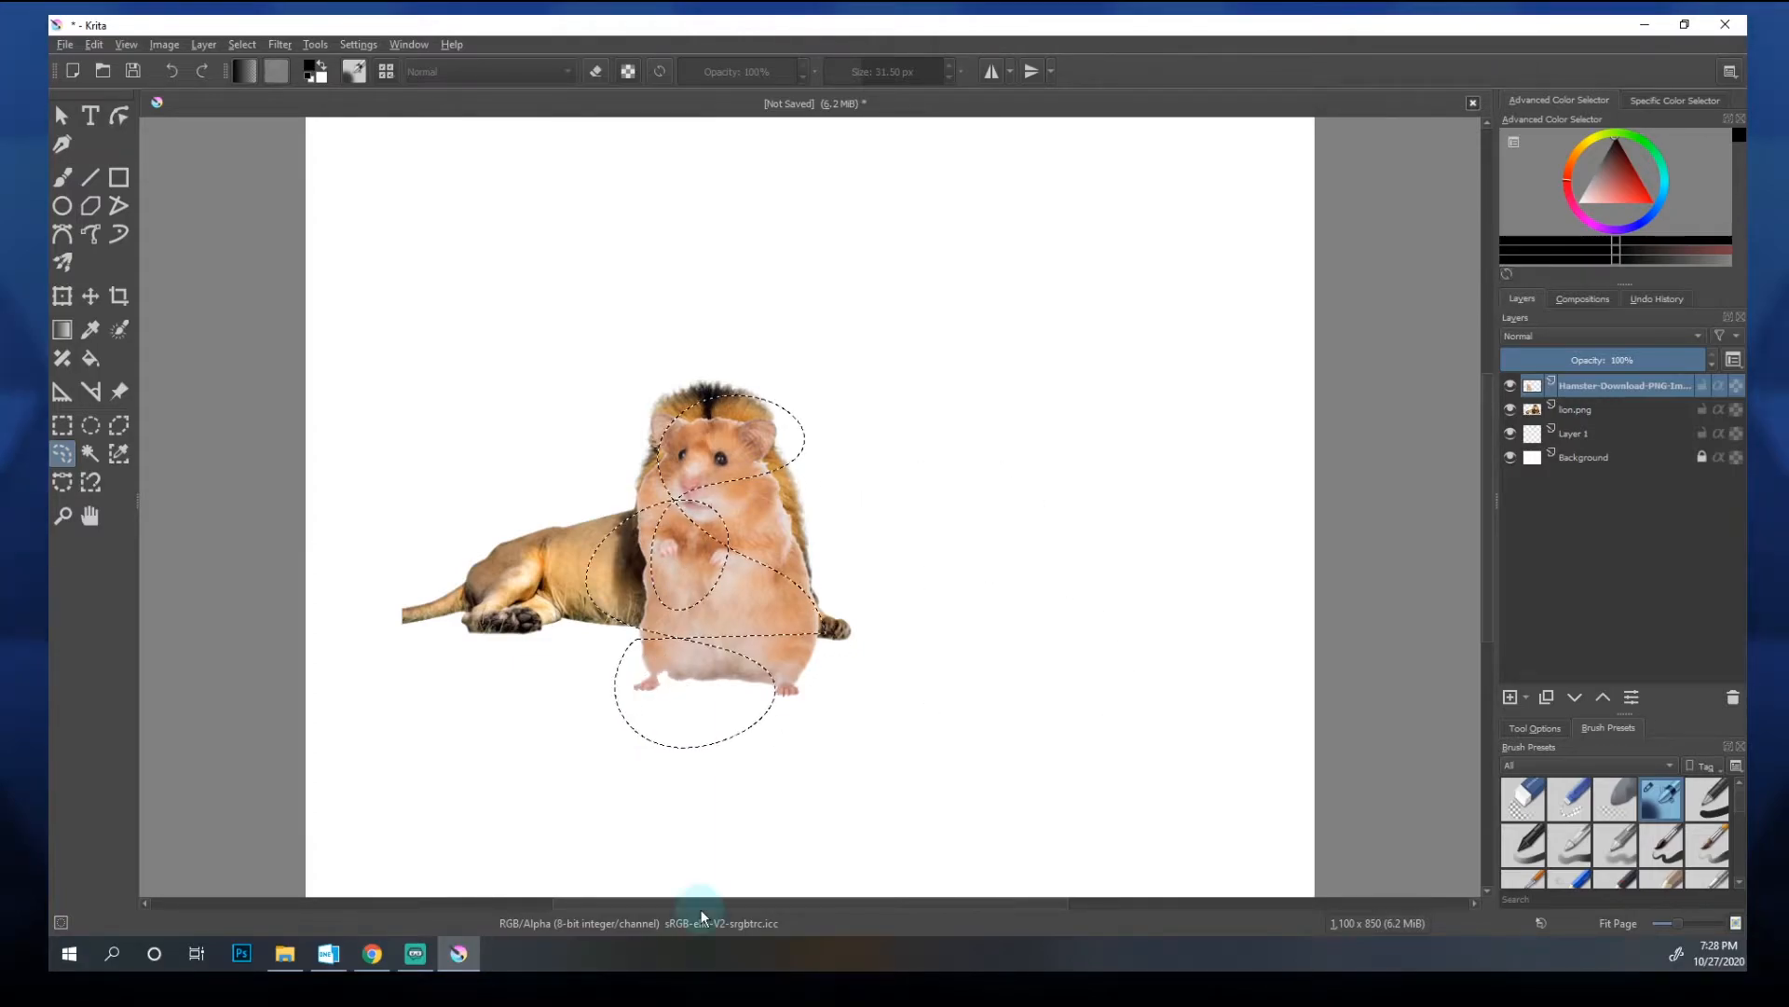
pyautogui.press('v')
pyautogui.moveTo(727, 671)
pyautogui.mouseDown()
pyautogui.moveTo(859, 662)
pyautogui.moveTo(1015, 613)
pyautogui.mouseUp()
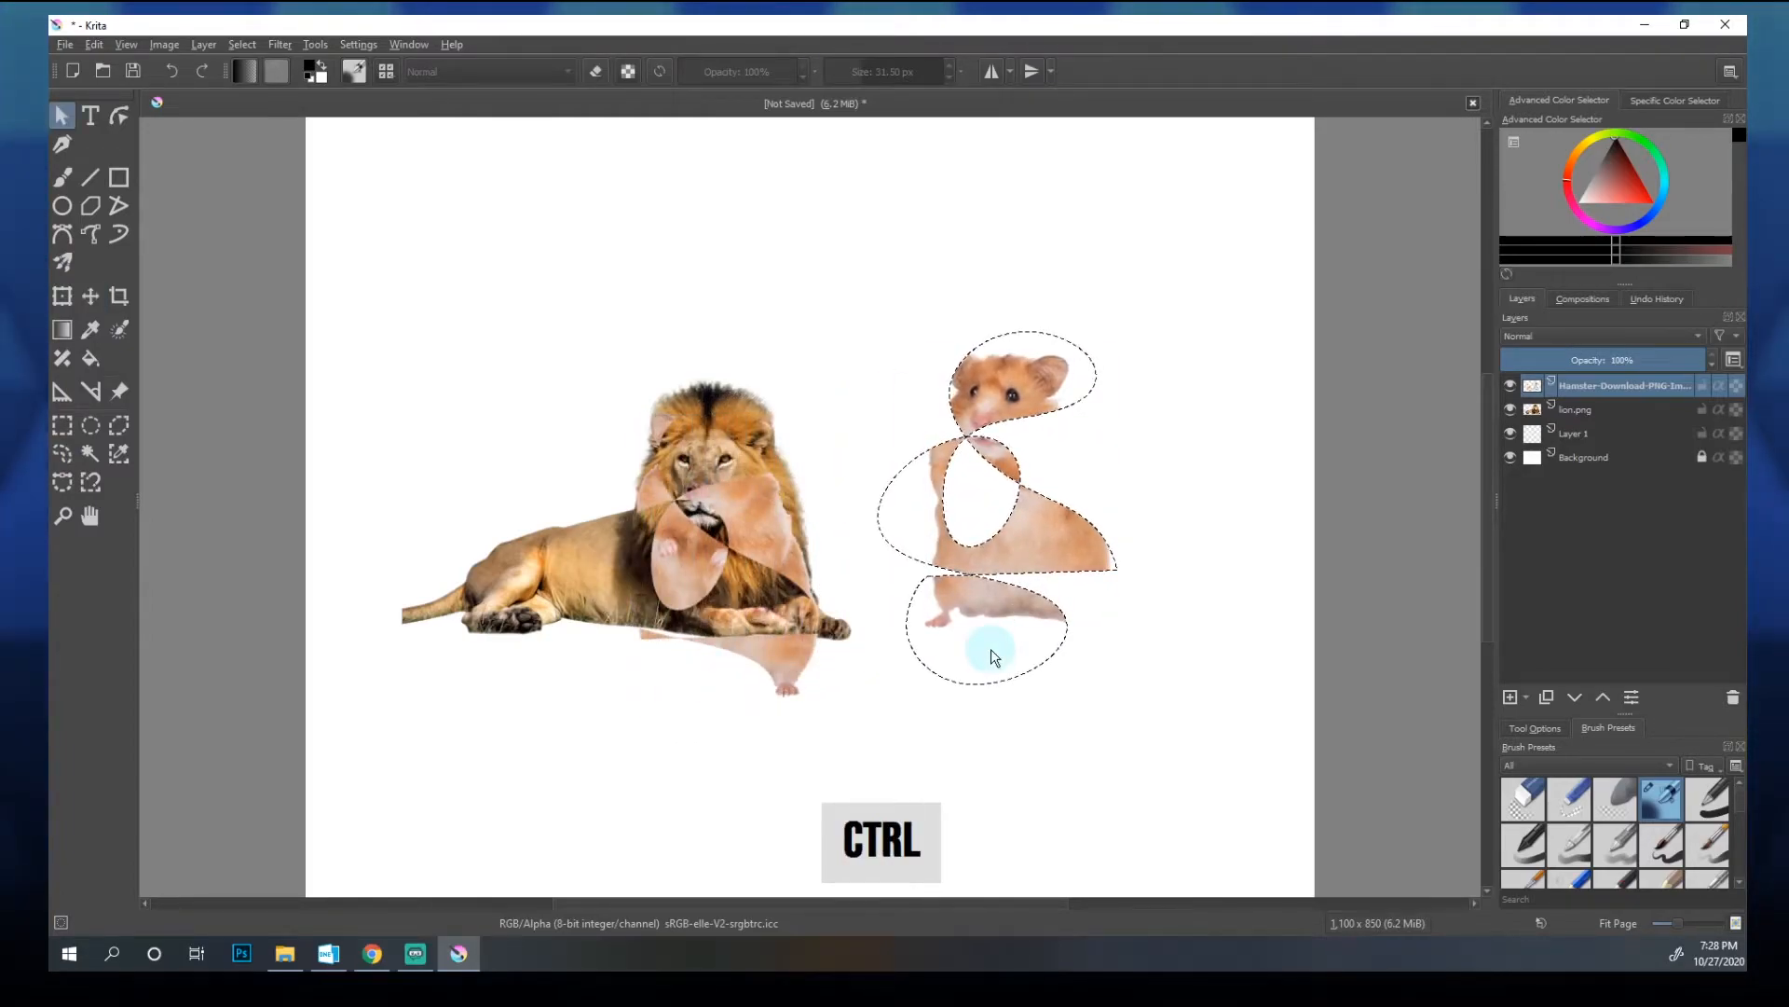
pyautogui.hotkey('ctrl', 'alt', 'z')
pyautogui.hotkey('ctrl', 'z')
pyautogui.hotkey('ctrl', 'd')
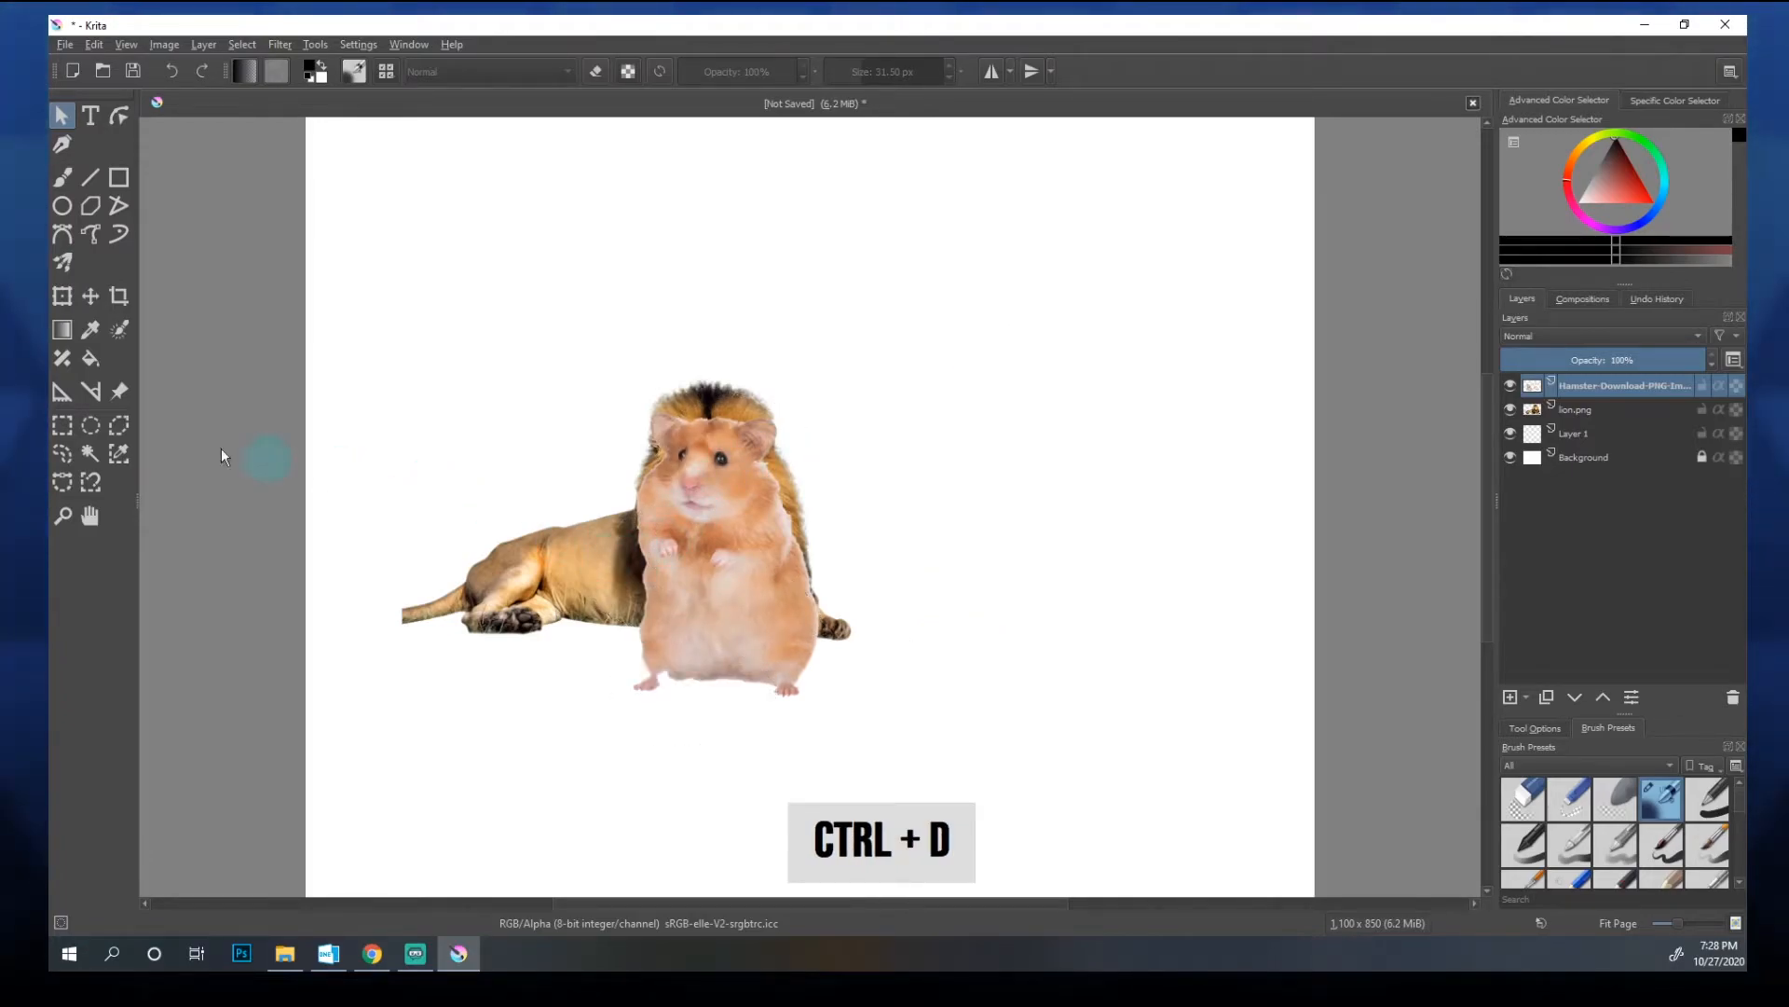
# Step: Outline the hamster's head with a jagged freehand selection along its neck and cut it to a new layer
pyautogui.click(65, 452)
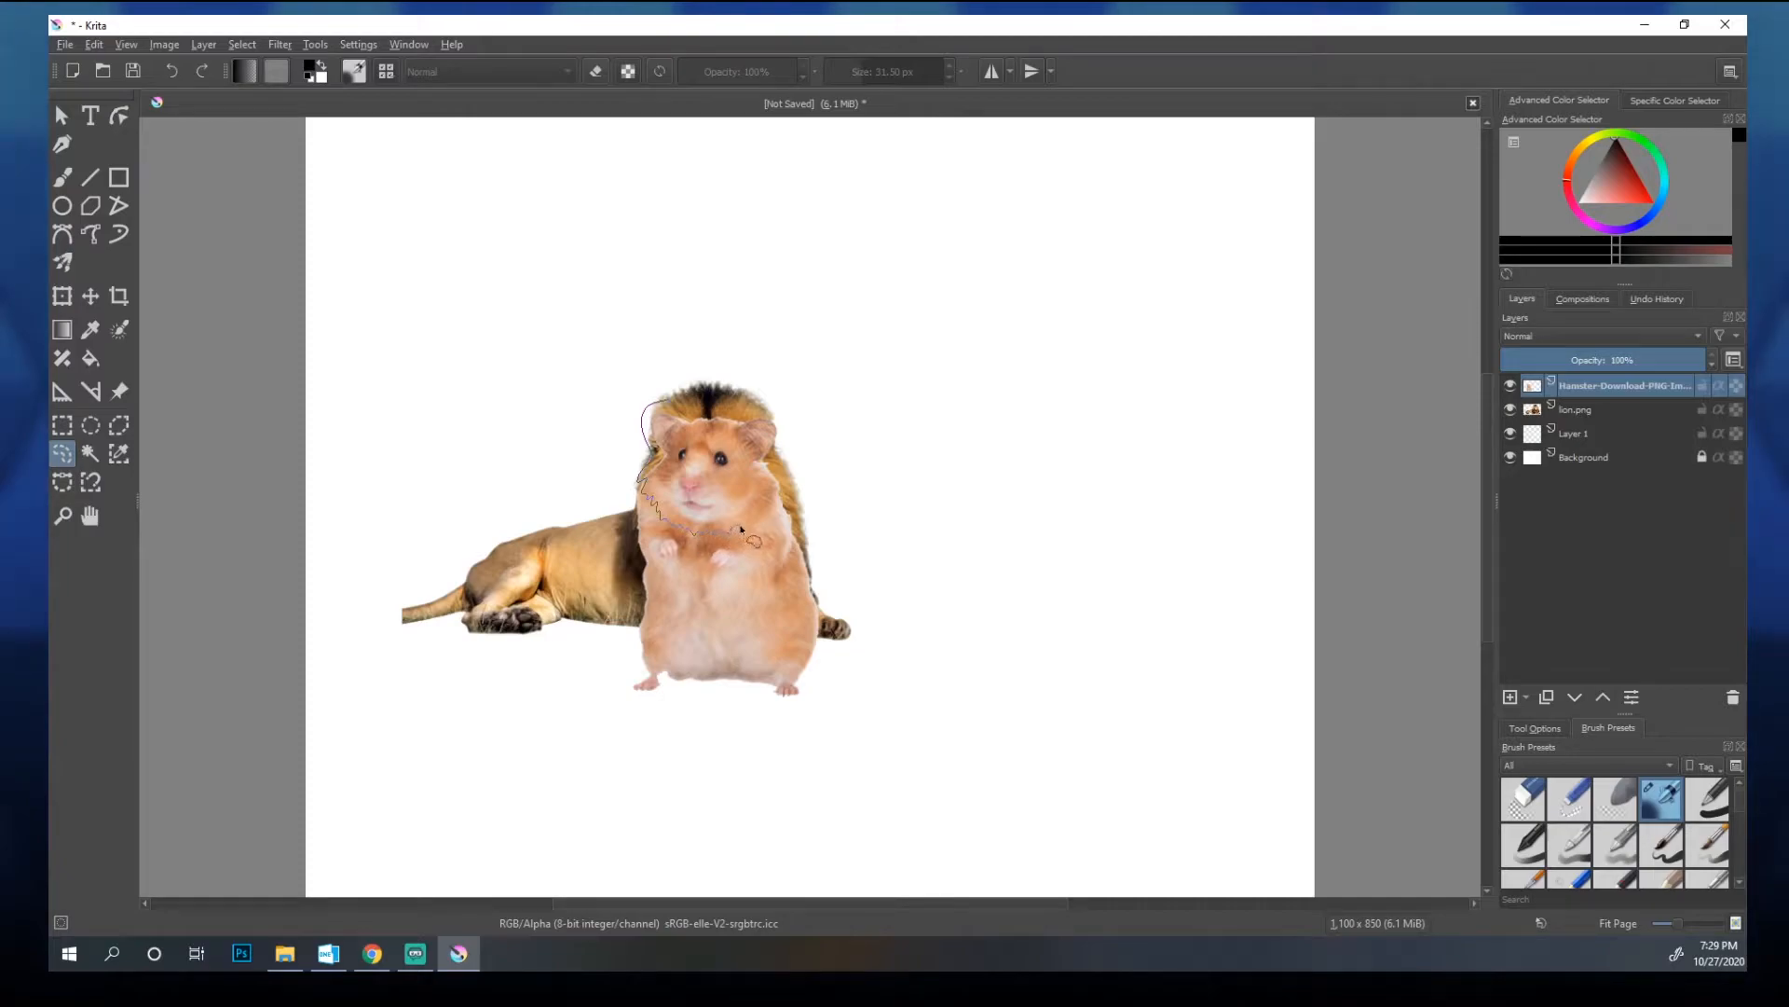
pyautogui.moveTo(790, 450); pyautogui.dragTo(664, 399)
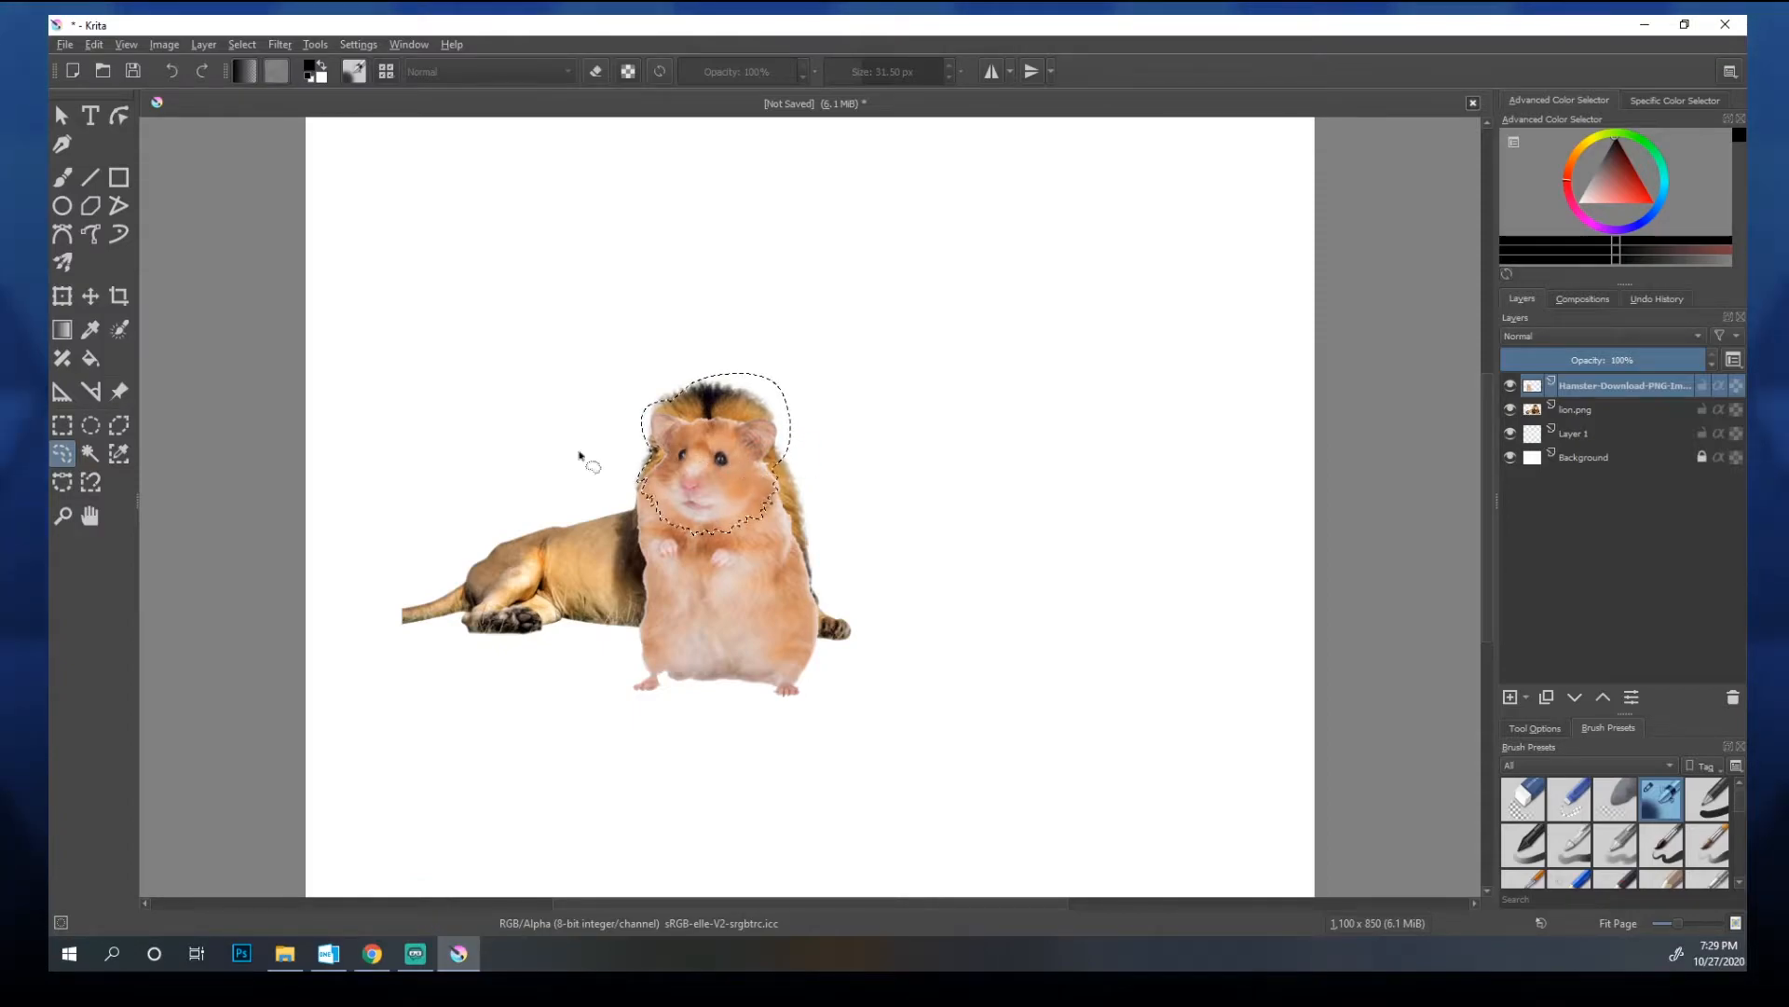
pyautogui.rightClick(735, 486)
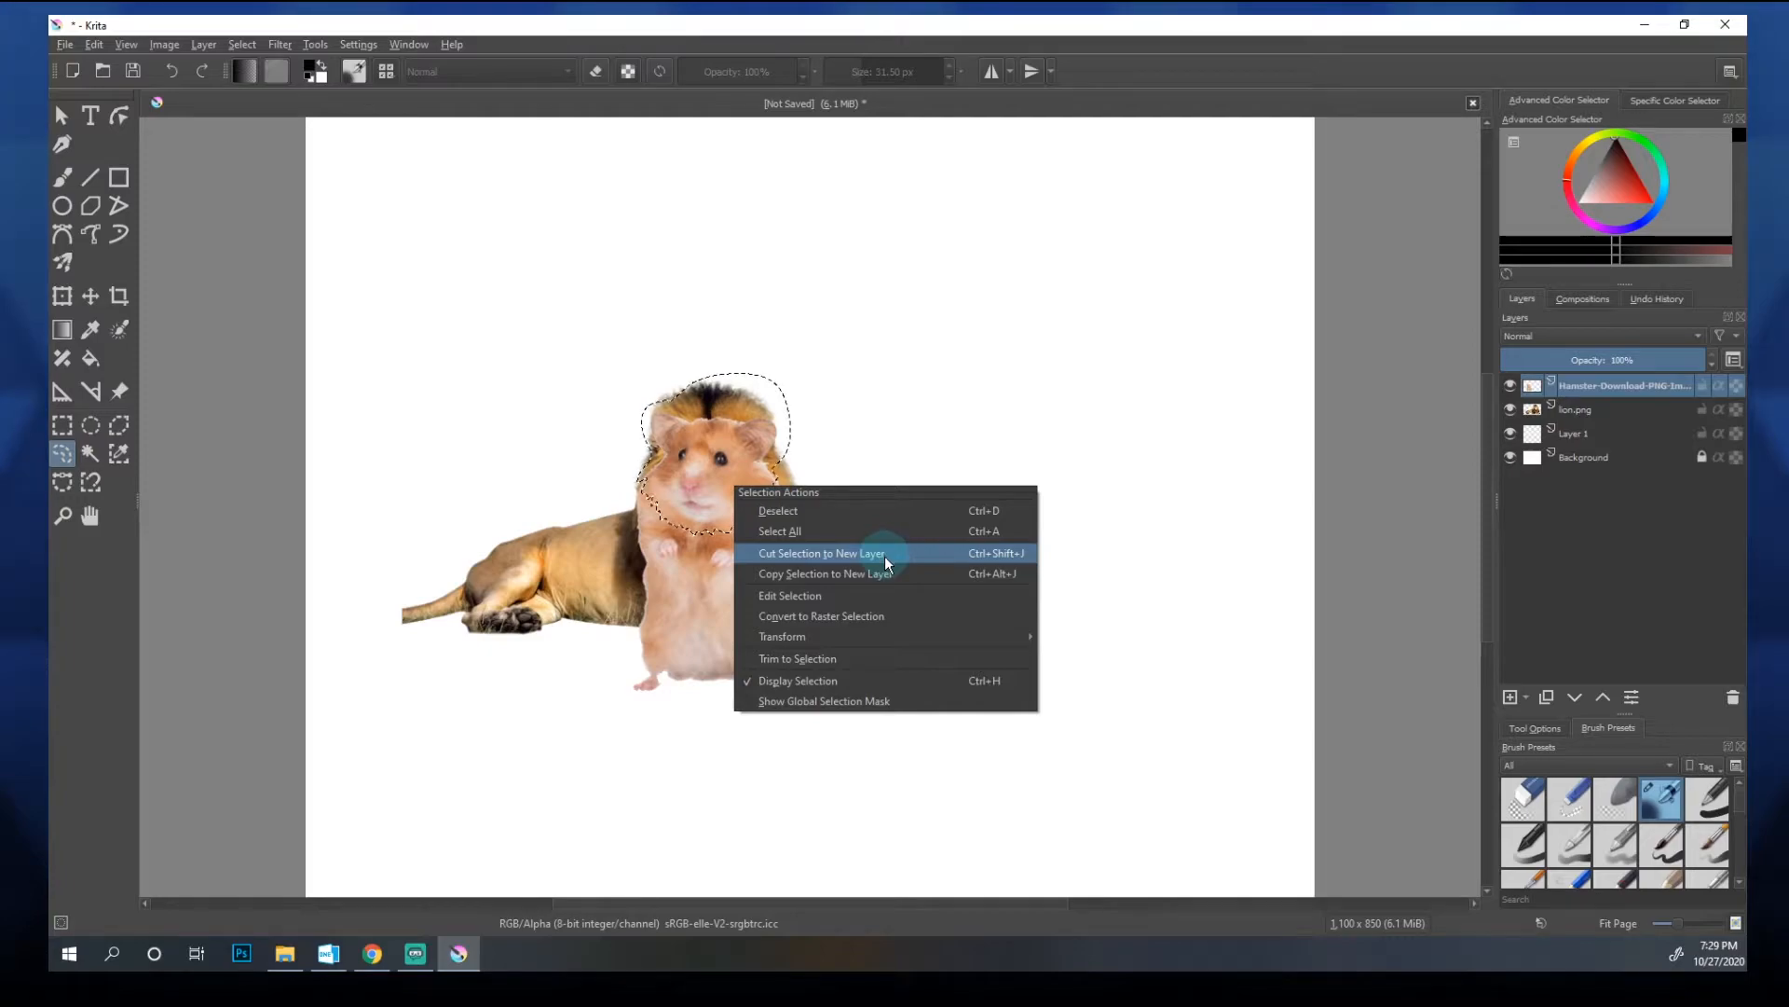
pyautogui.click(797, 551)
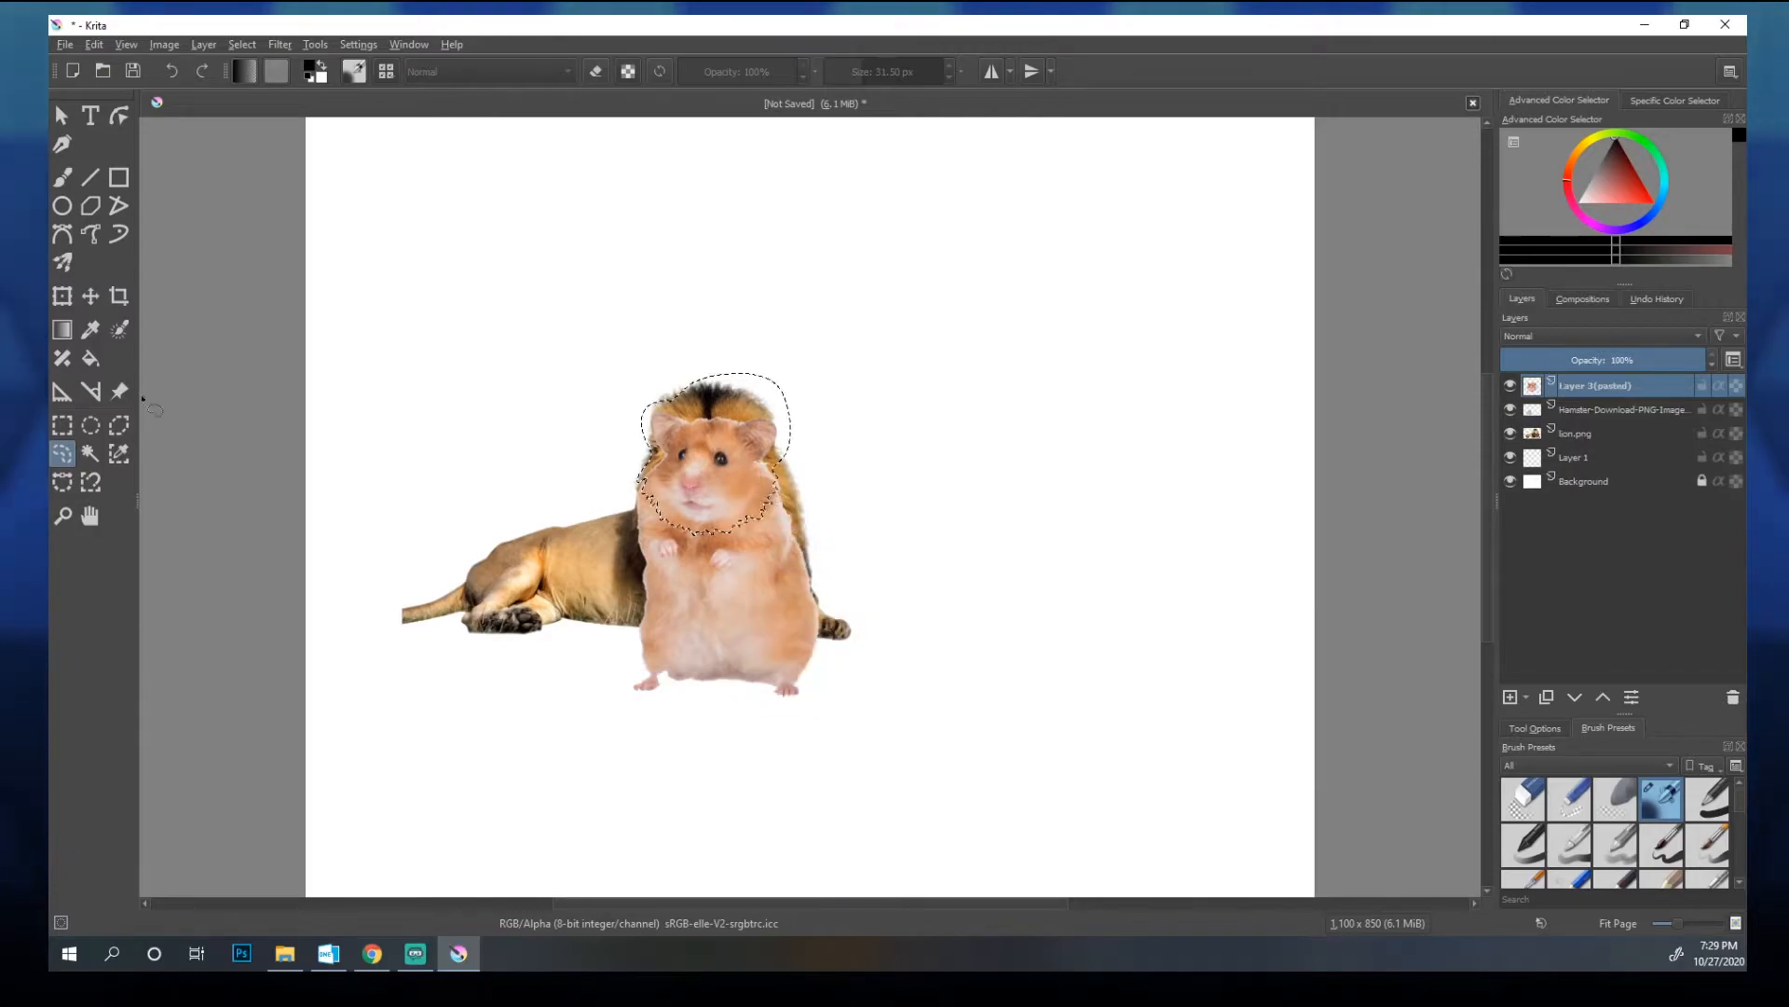
# Step: Move the cut hamster head onto the empty canvas, toggle the hamster body layer's visibility, and undo back to the uncut, unselected hamster
pyautogui.click(90, 296)
pyautogui.moveTo(613, 486); pyautogui.dragTo(982, 467)
pyautogui.click(1509, 407)
pyautogui.click(1509, 408)
pyautogui.click(1511, 407)
pyautogui.click(1515, 409)
pyautogui.click(1512, 409)
pyautogui.click(1512, 409)
pyautogui.moveTo(1607, 437)
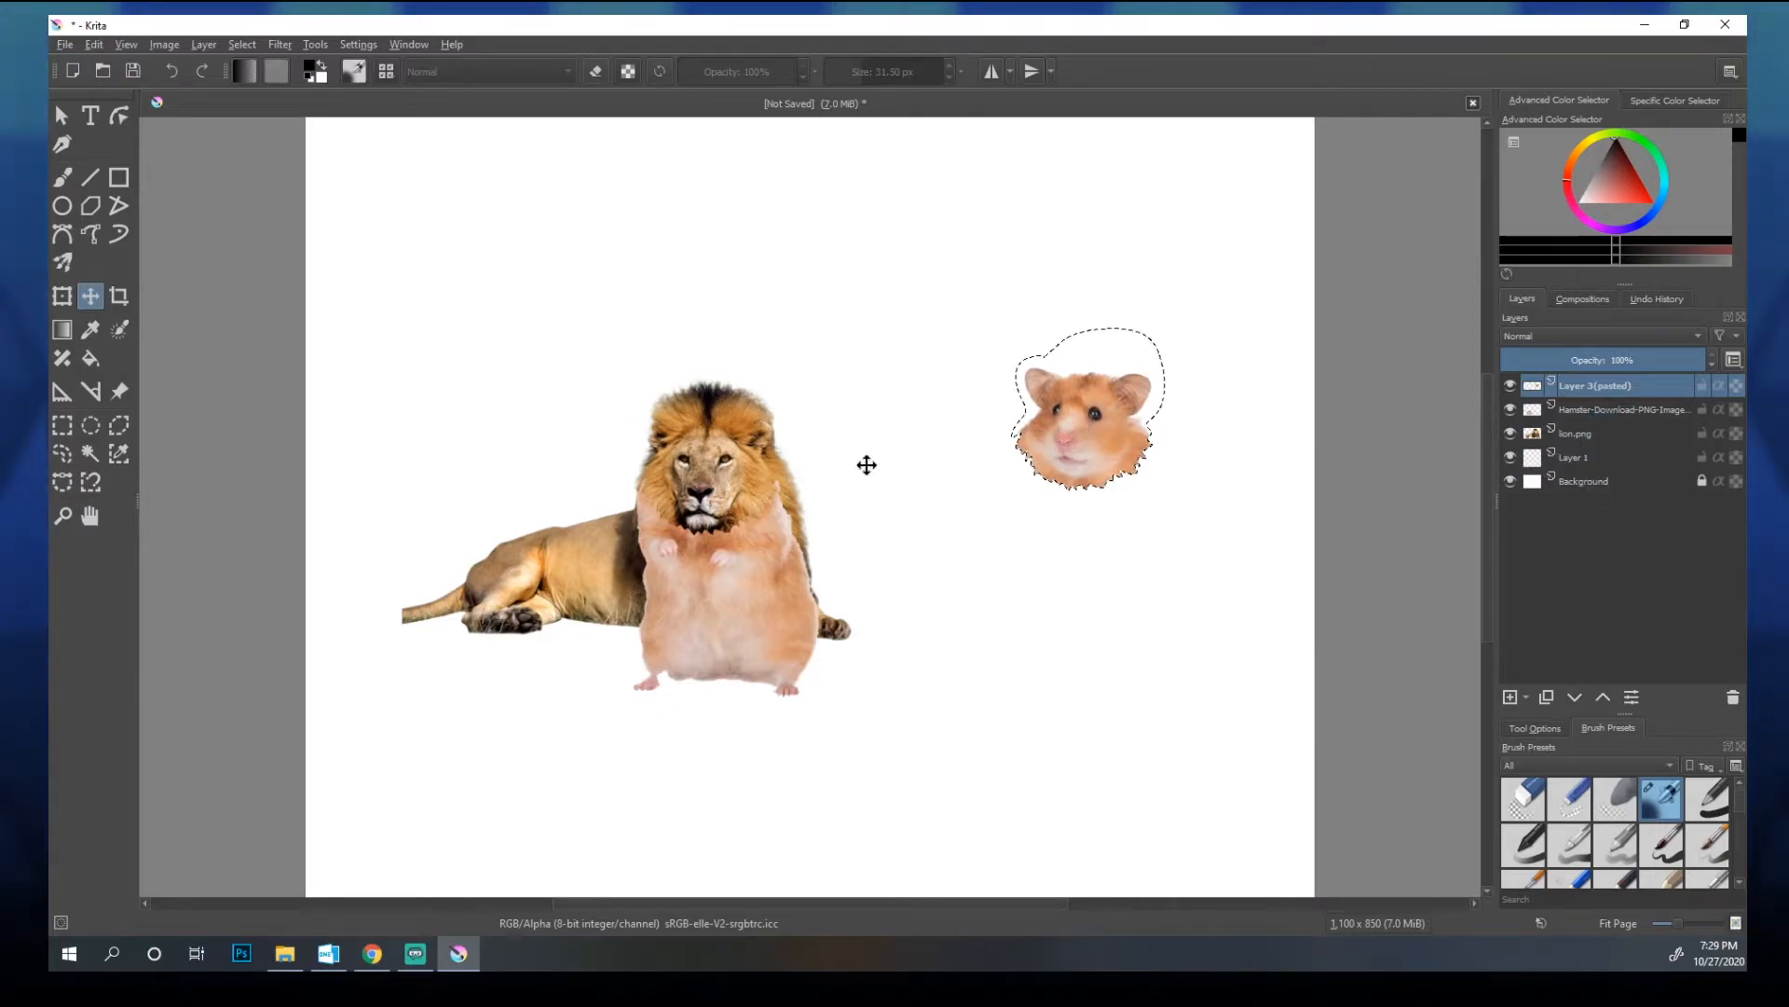
pyautogui.hotkey('ctrl', 'z')
pyautogui.hotkey('ctrl', 'z')
pyautogui.hotkey('ctrl', 'z')
pyautogui.hotkey('ctrl', 'z')
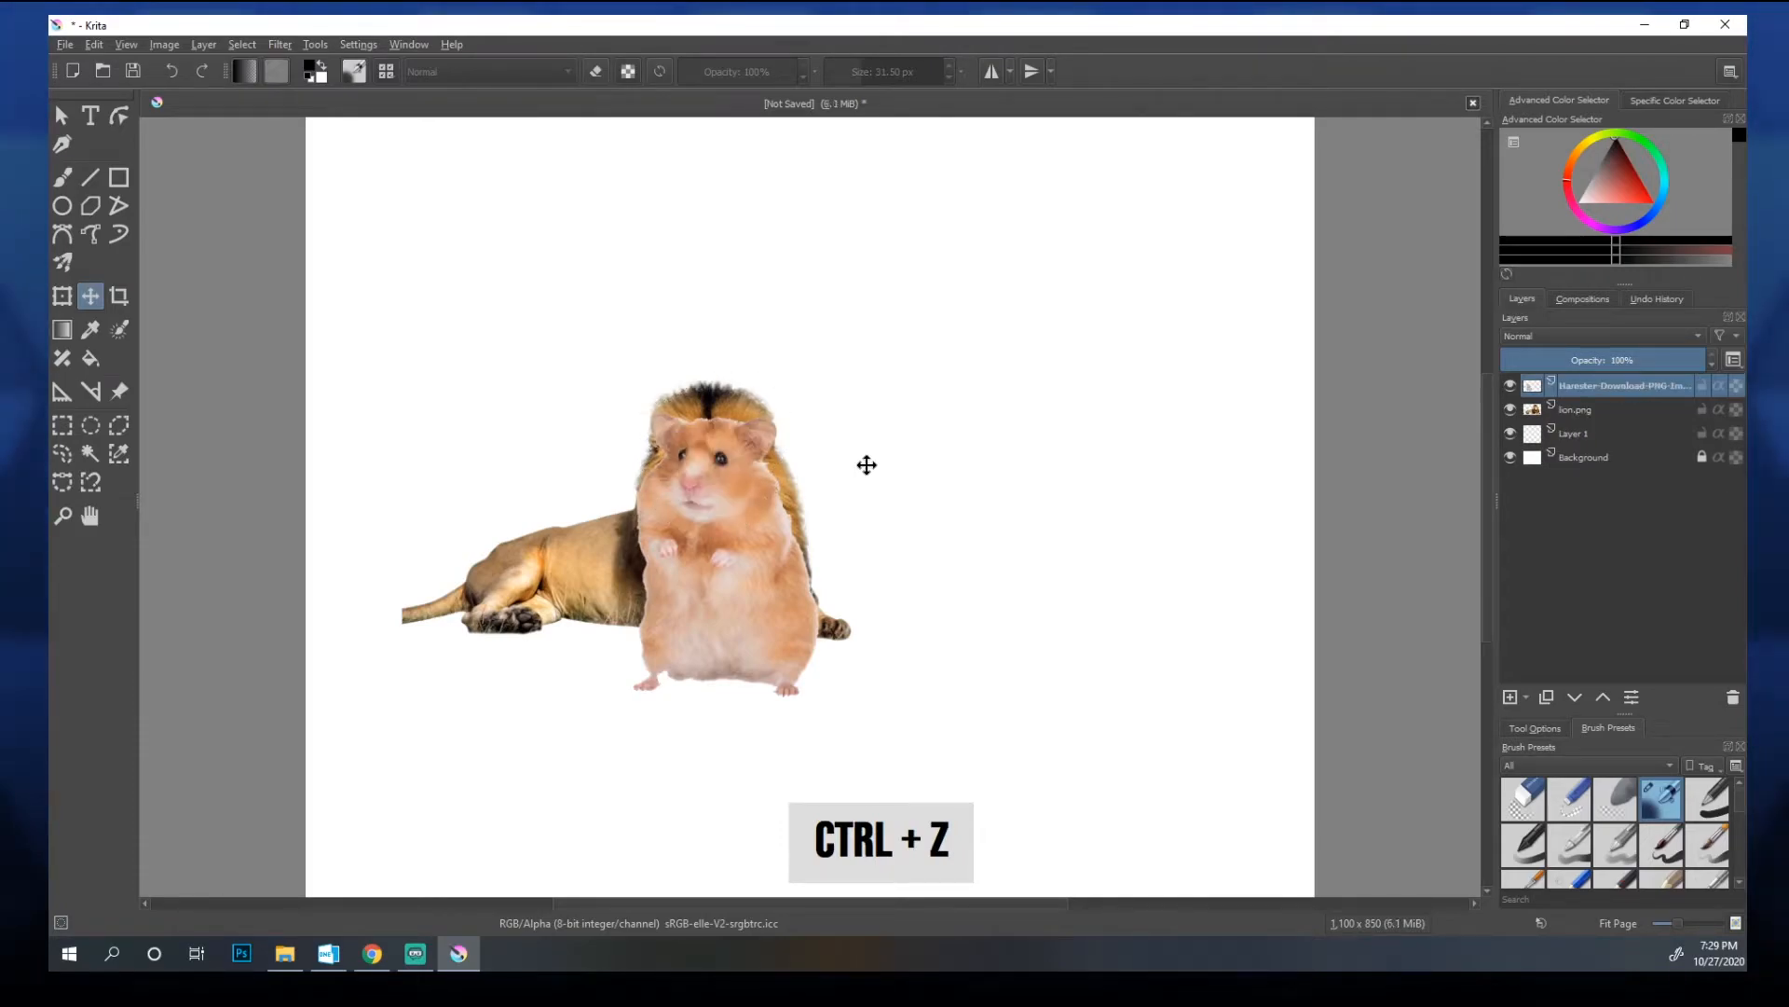
# Step: Outline the hamster's head with a freehand selection, jagged along the neck, and copy the selection to a new layer
pyautogui.click(62, 453)
pyautogui.moveTo(662, 390)
pyautogui.mouseDown()
pyautogui.moveTo(630, 447)
pyautogui.moveTo(641, 492)
pyautogui.moveTo(730, 528)
pyautogui.mouseUp()
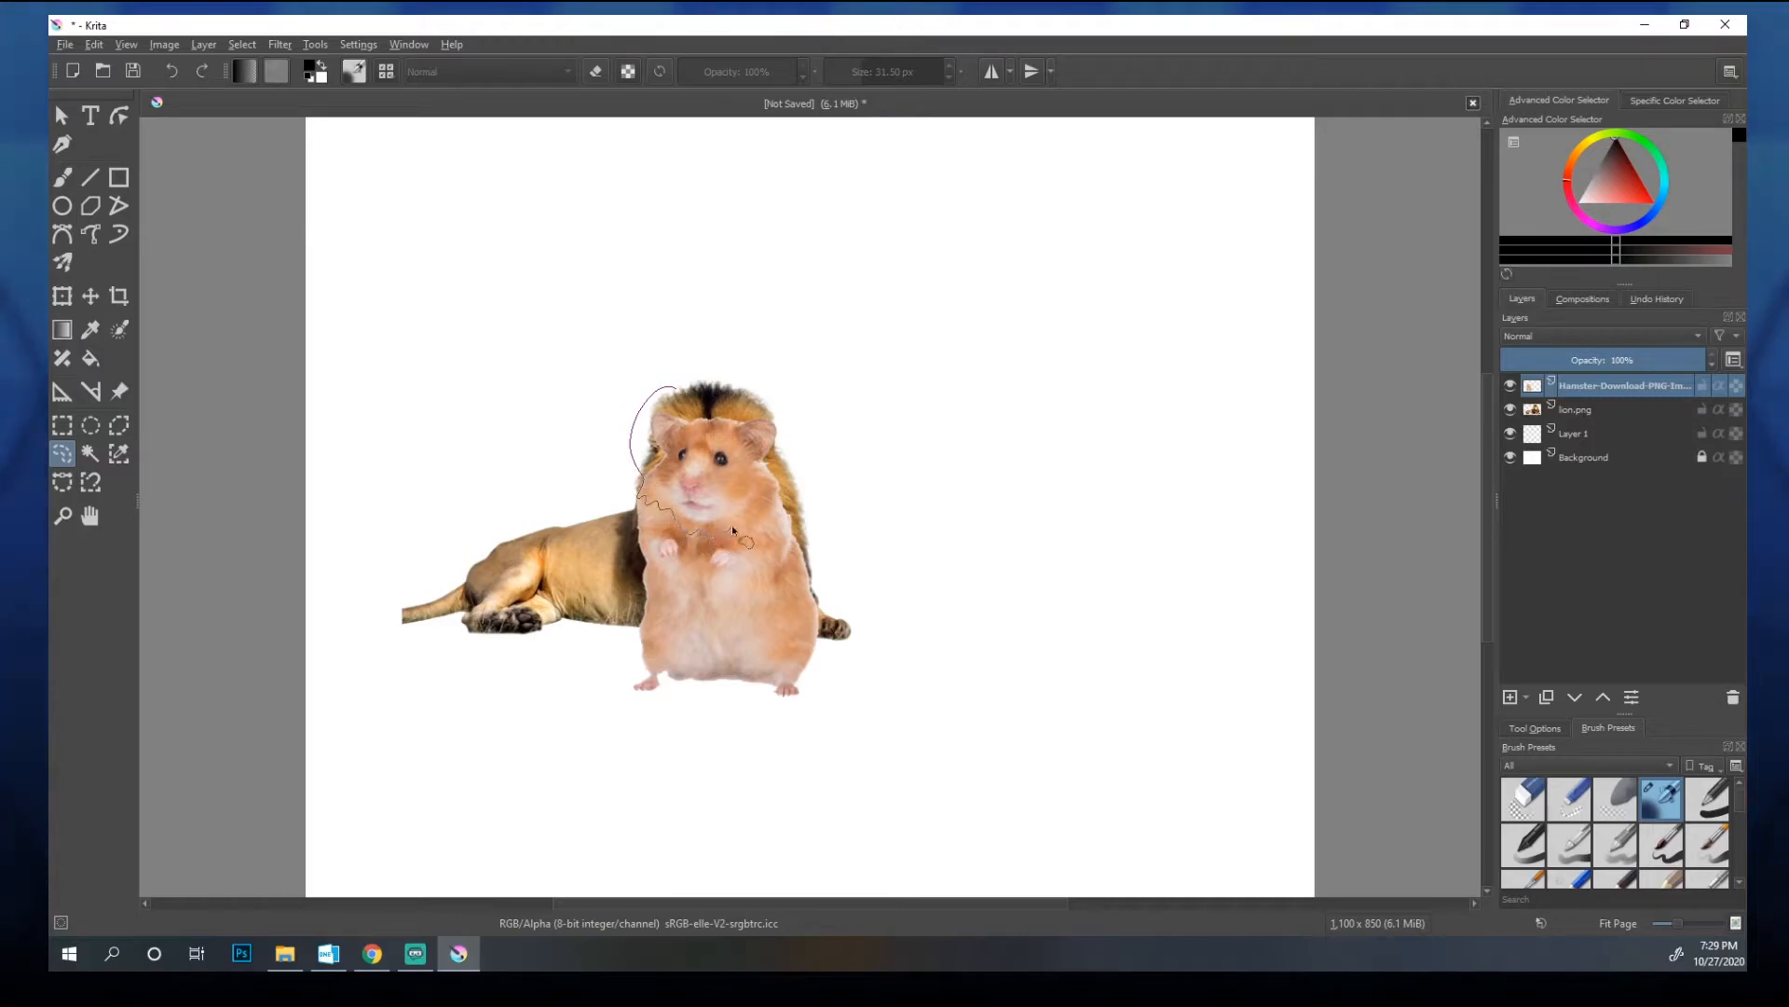
pyautogui.moveTo(793, 438)
pyautogui.mouseDown()
pyautogui.moveTo(771, 390)
pyautogui.moveTo(675, 385)
pyautogui.mouseUp()
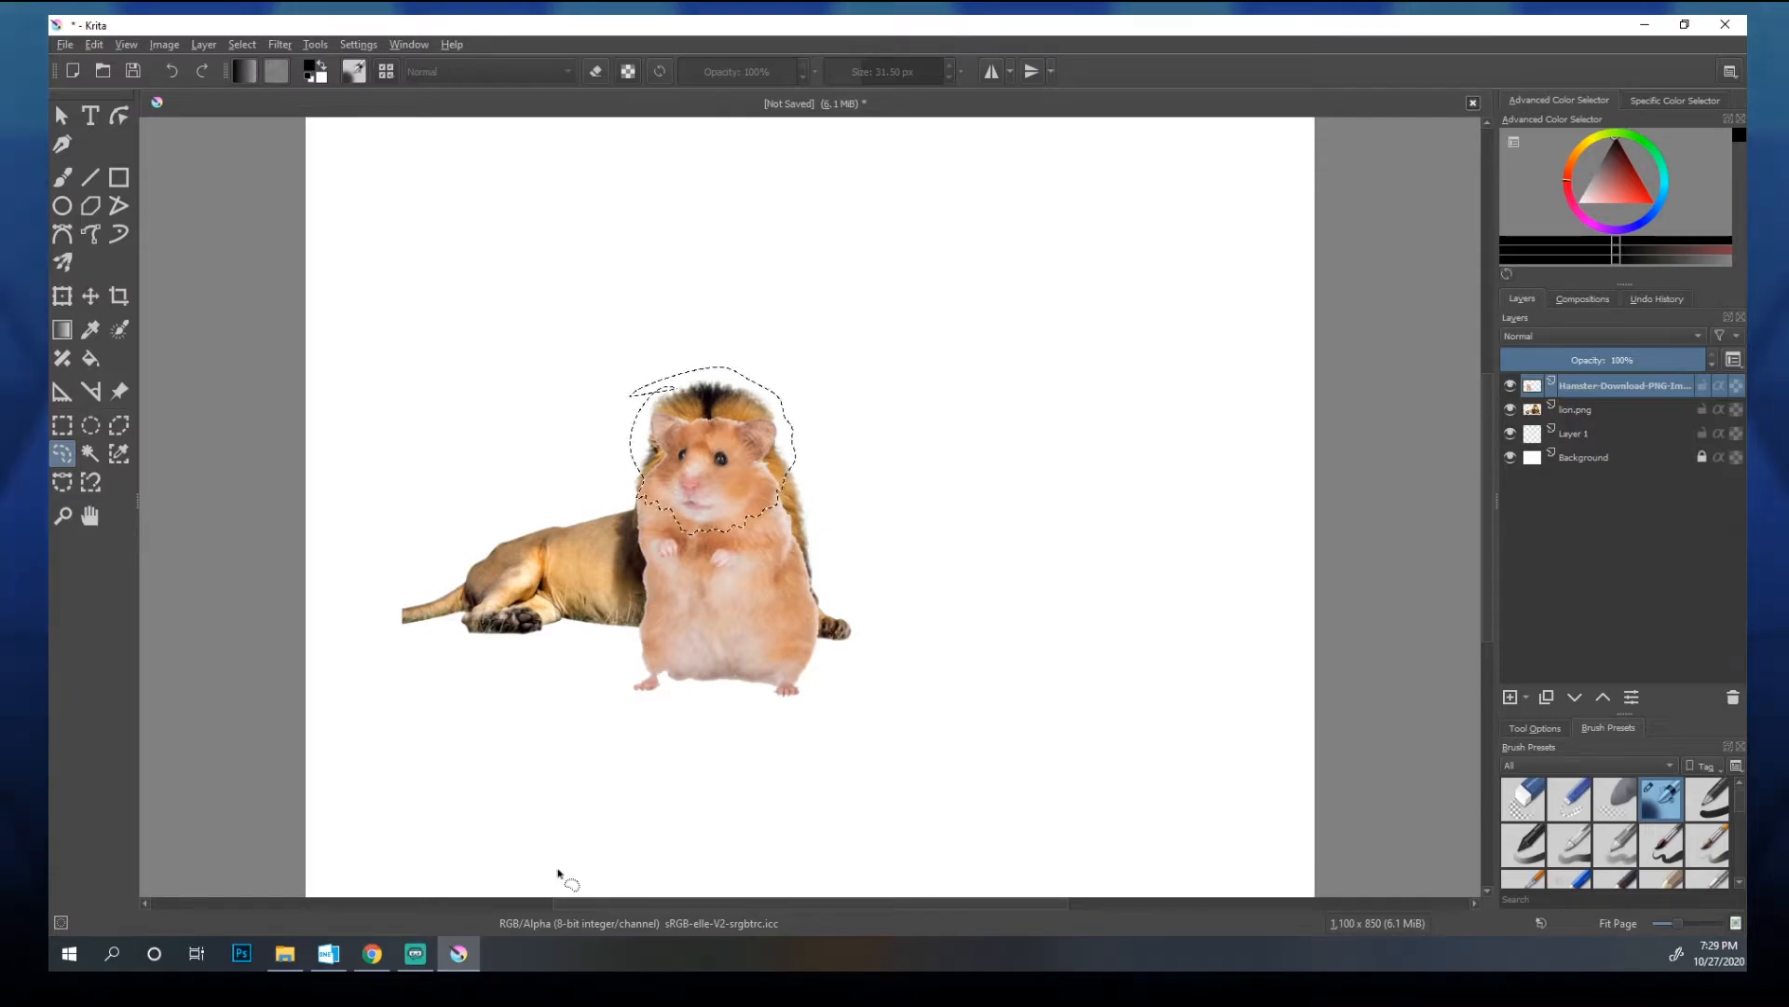
pyautogui.rightClick(727, 495)
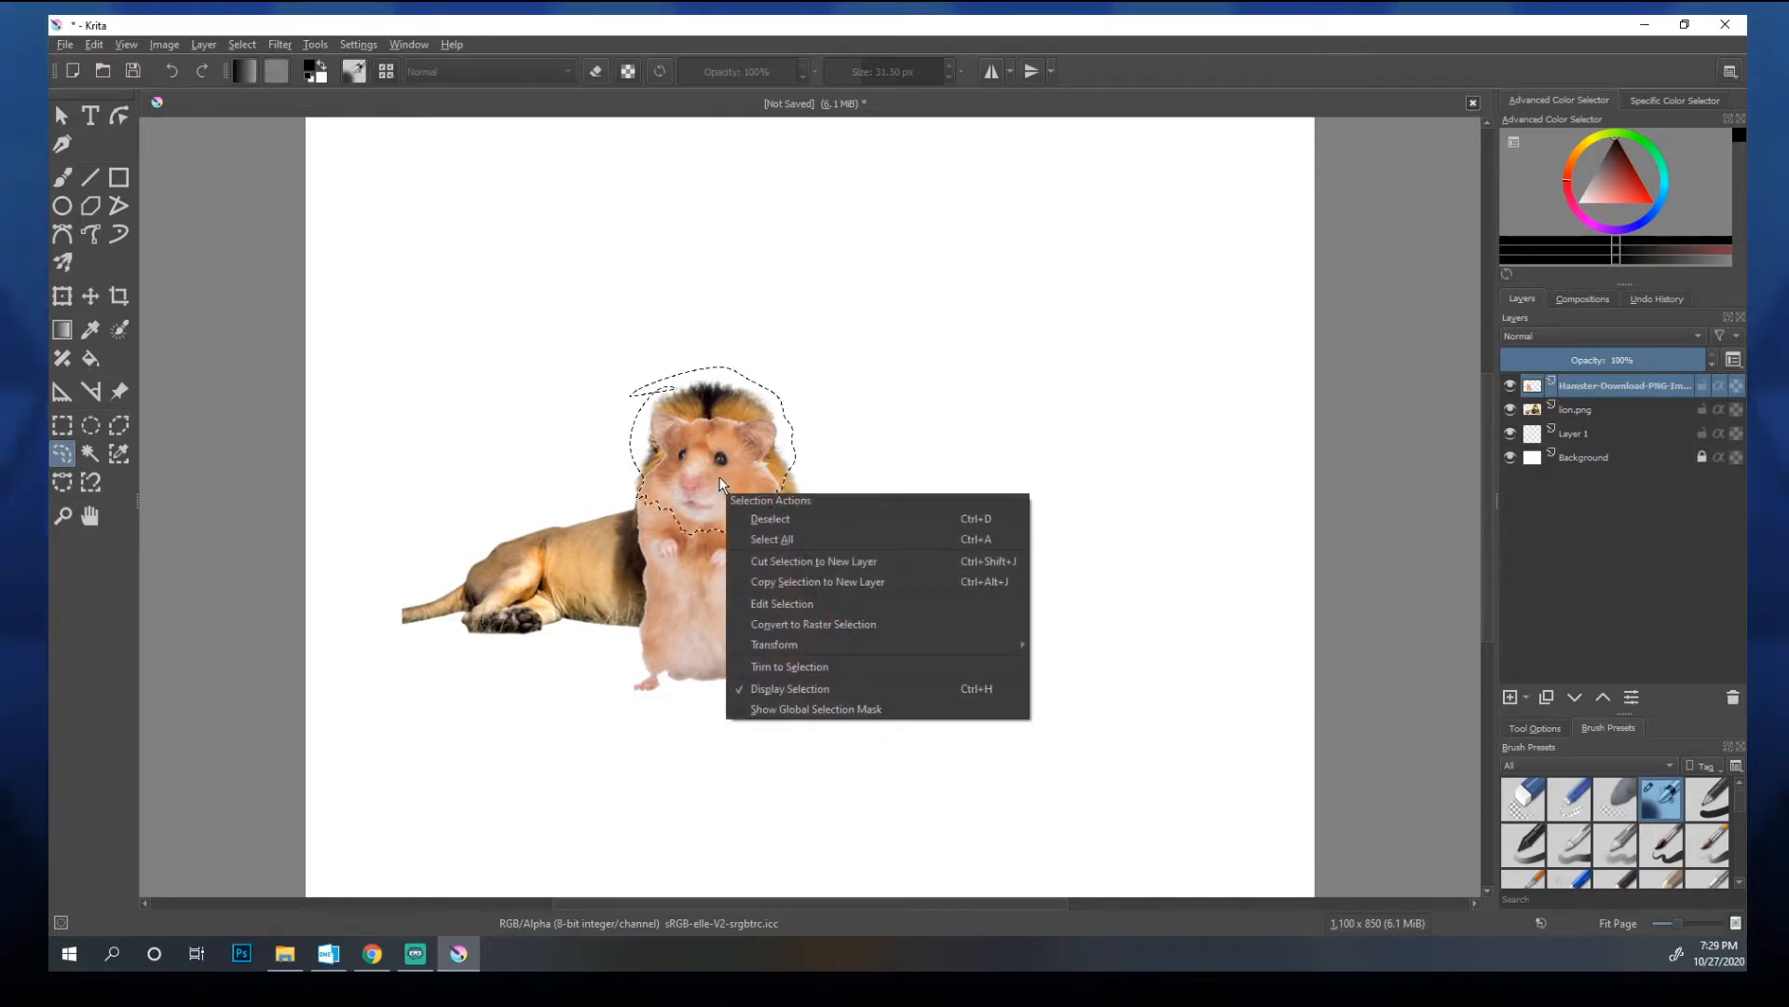
pyautogui.click(850, 583)
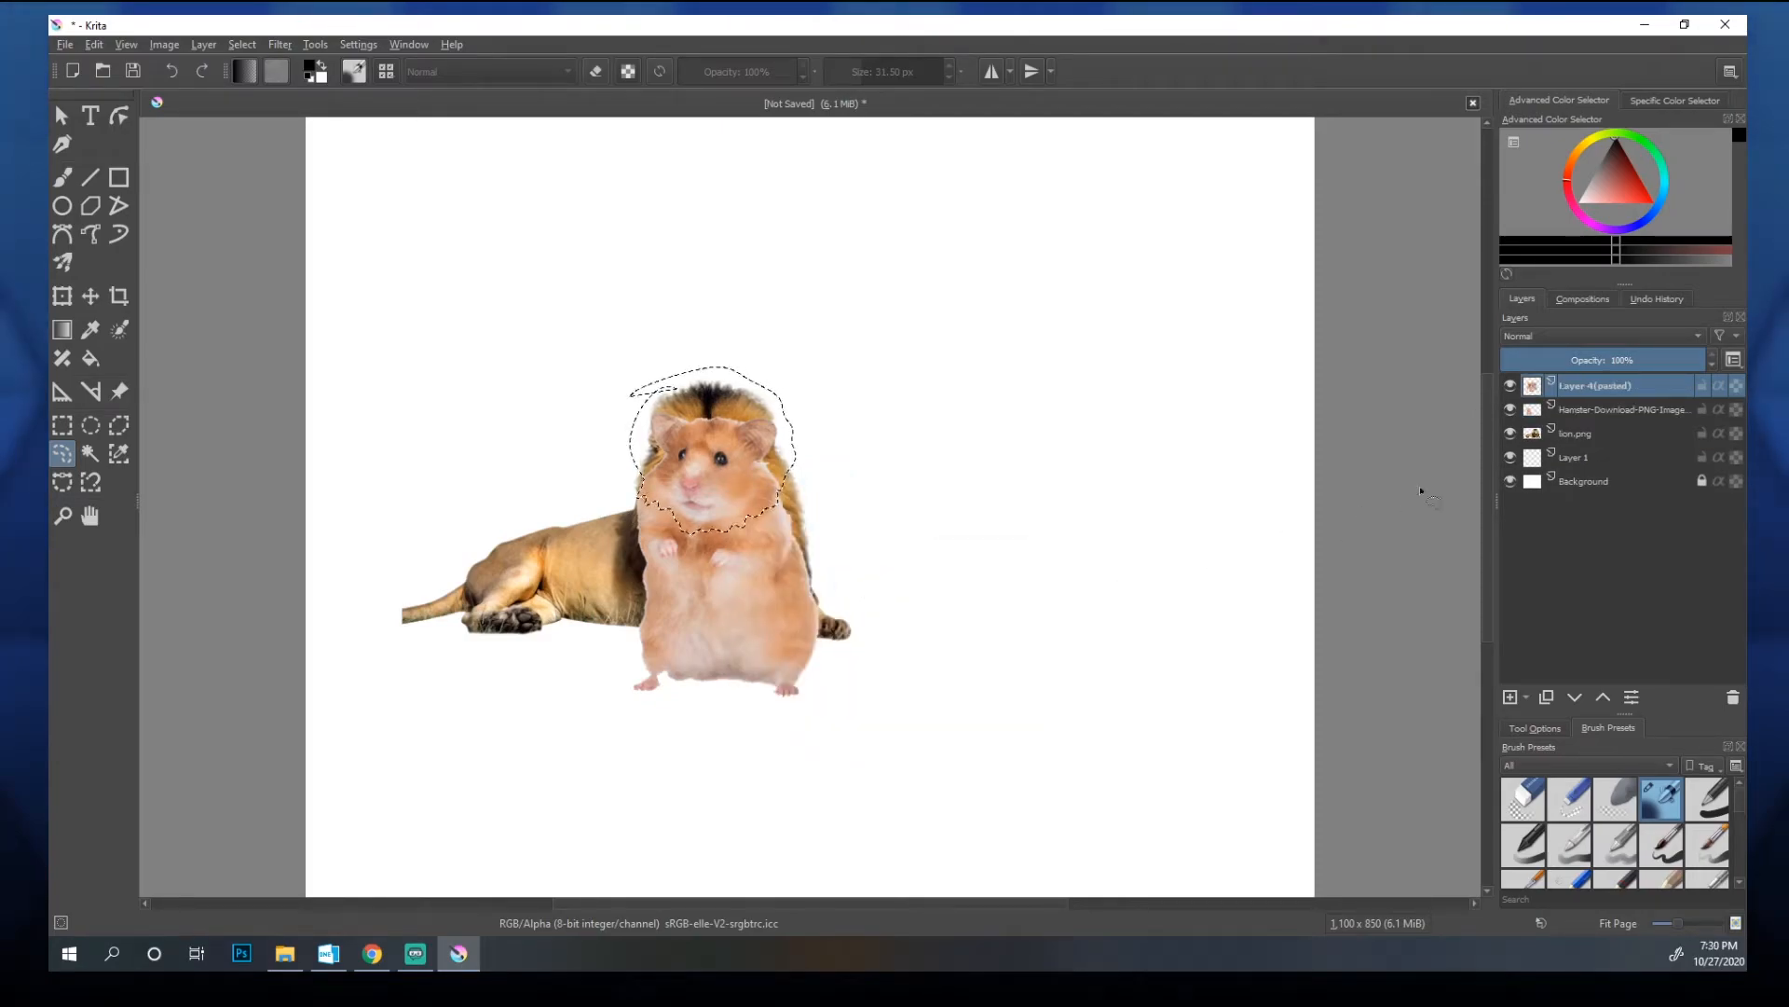
# Step: Hide the original hamster layer, keep the copied head layer visible over the lion, and clear the selection
pyautogui.click(1510, 409)
pyautogui.click(1510, 384)
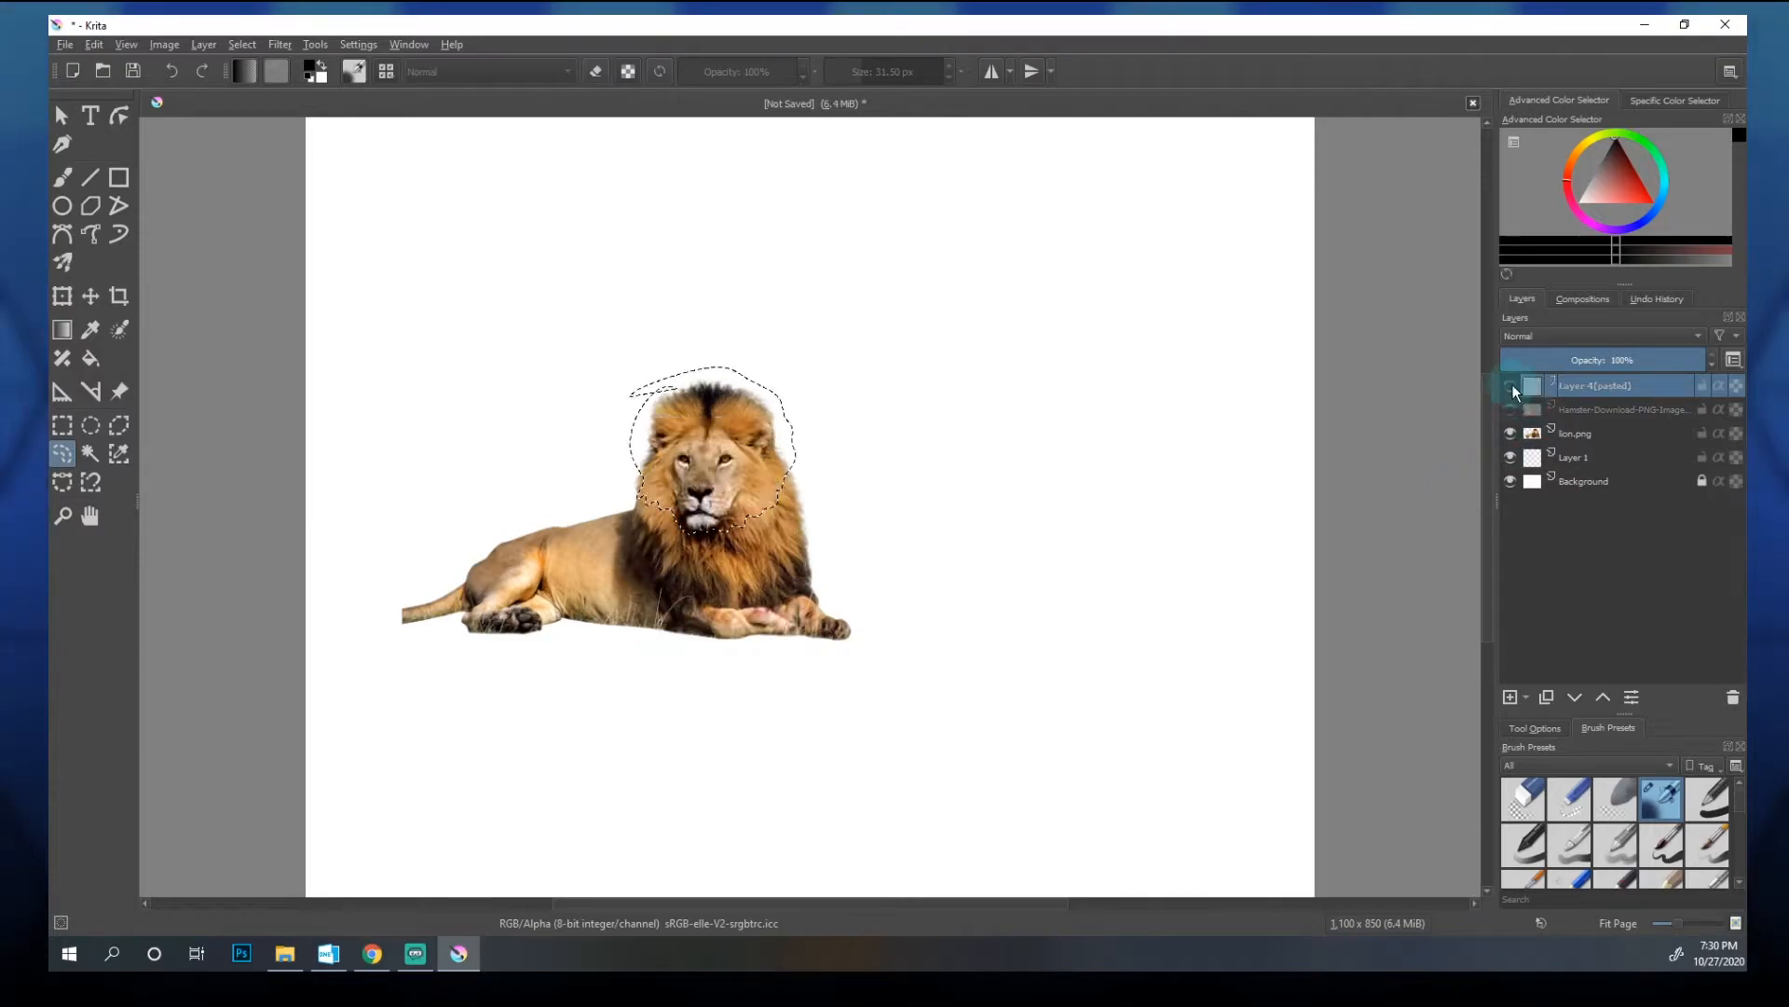
pyautogui.click(1510, 409)
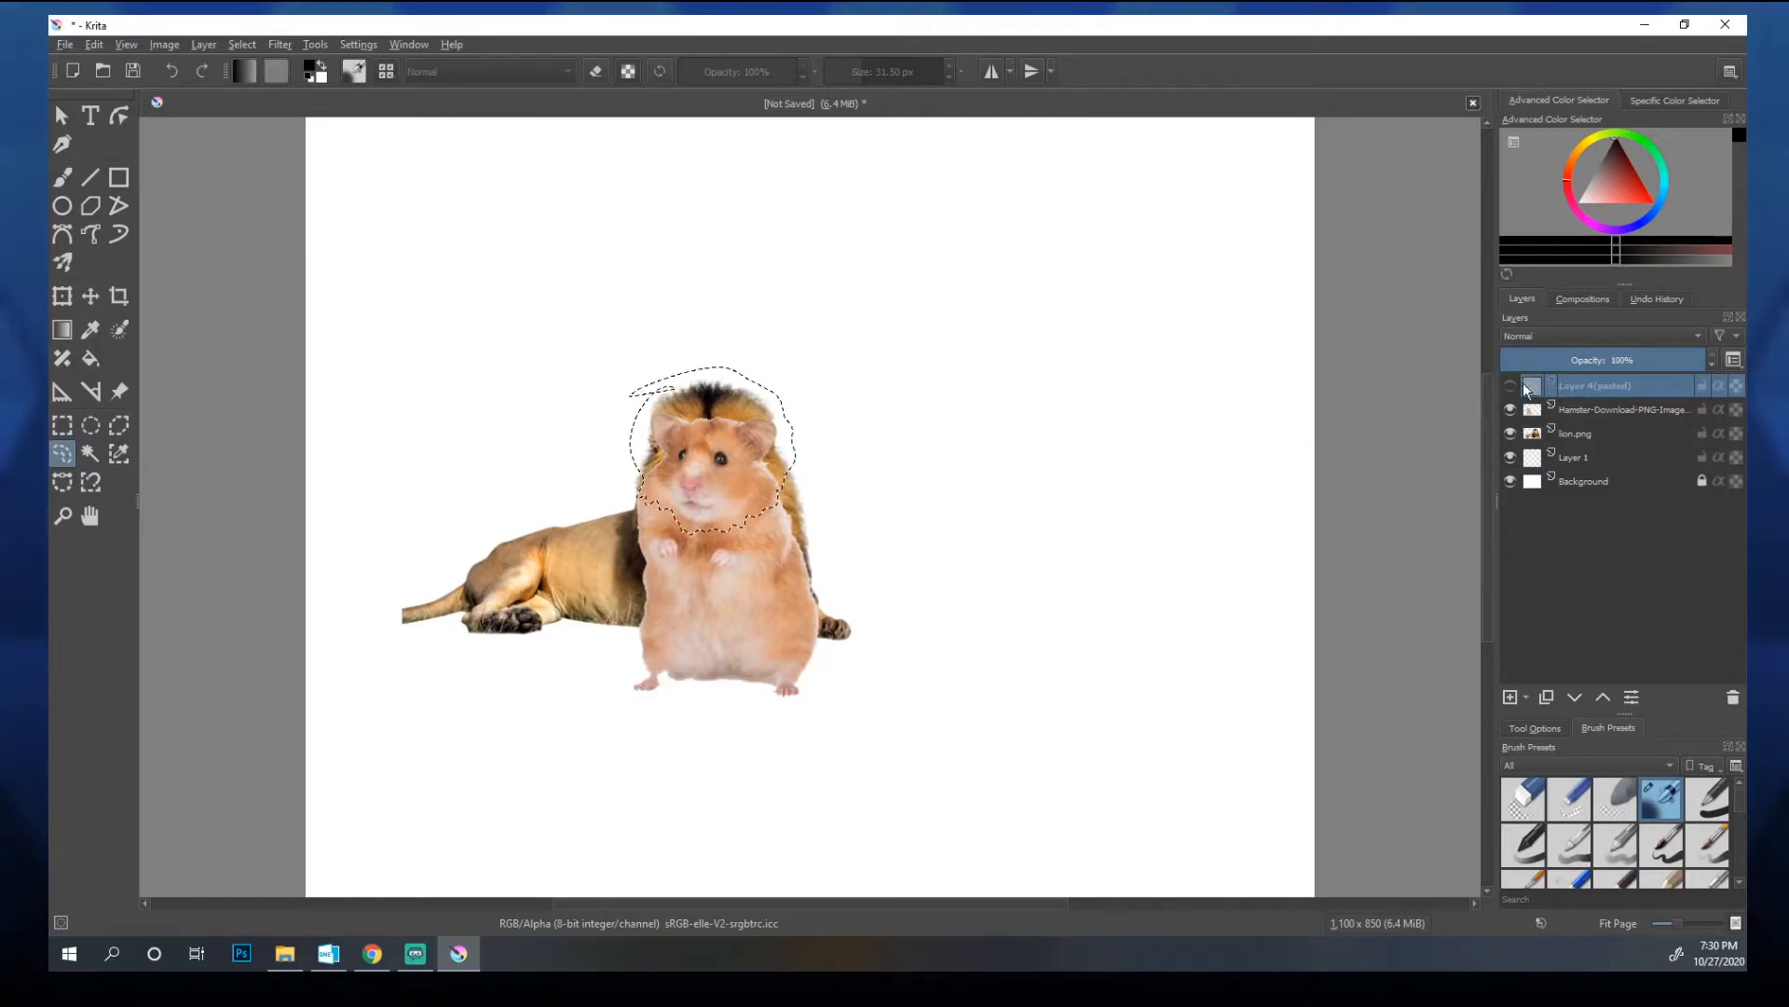
pyautogui.click(1509, 410)
pyautogui.click(1510, 385)
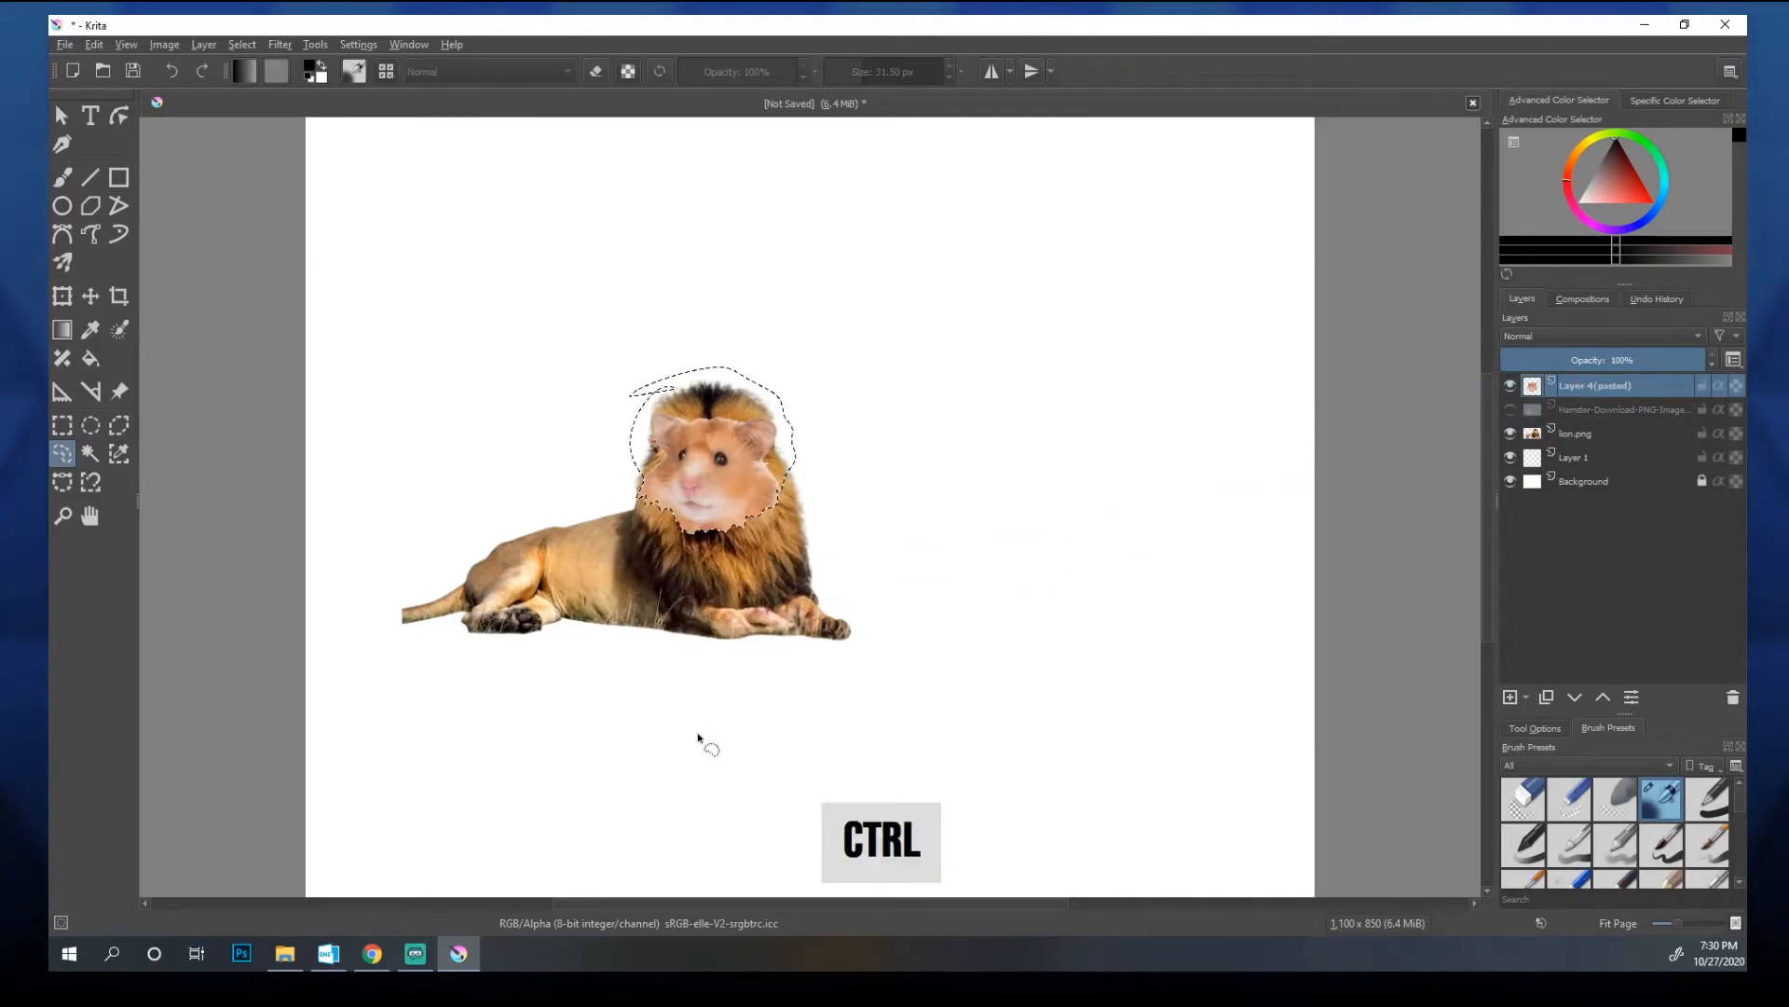
pyautogui.hotkey('ctrl', 'd')
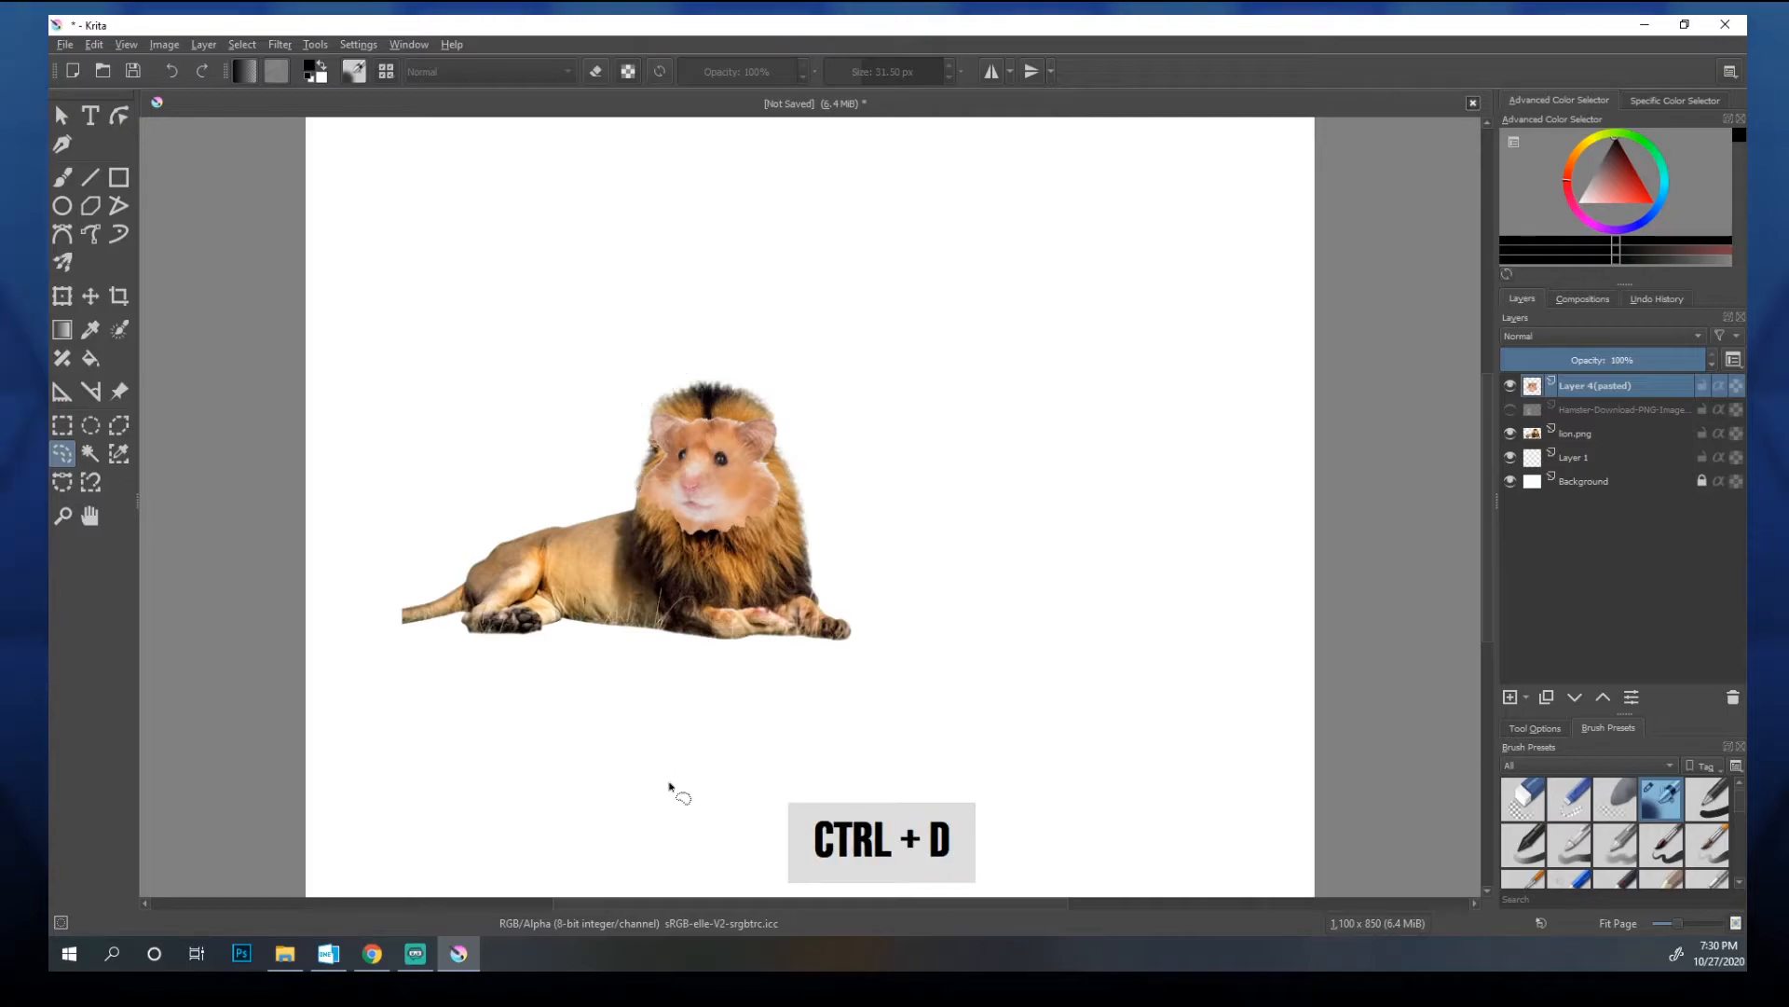
# Step: Reposition the copied hamster head over the lion's face and rotate it slightly counterclockwise with Transform
pyautogui.click(91, 295)
pyautogui.moveTo(695, 508)
pyautogui.mouseDown()
pyautogui.moveTo(850, 482)
pyautogui.moveTo(715, 486)
pyautogui.mouseUp()
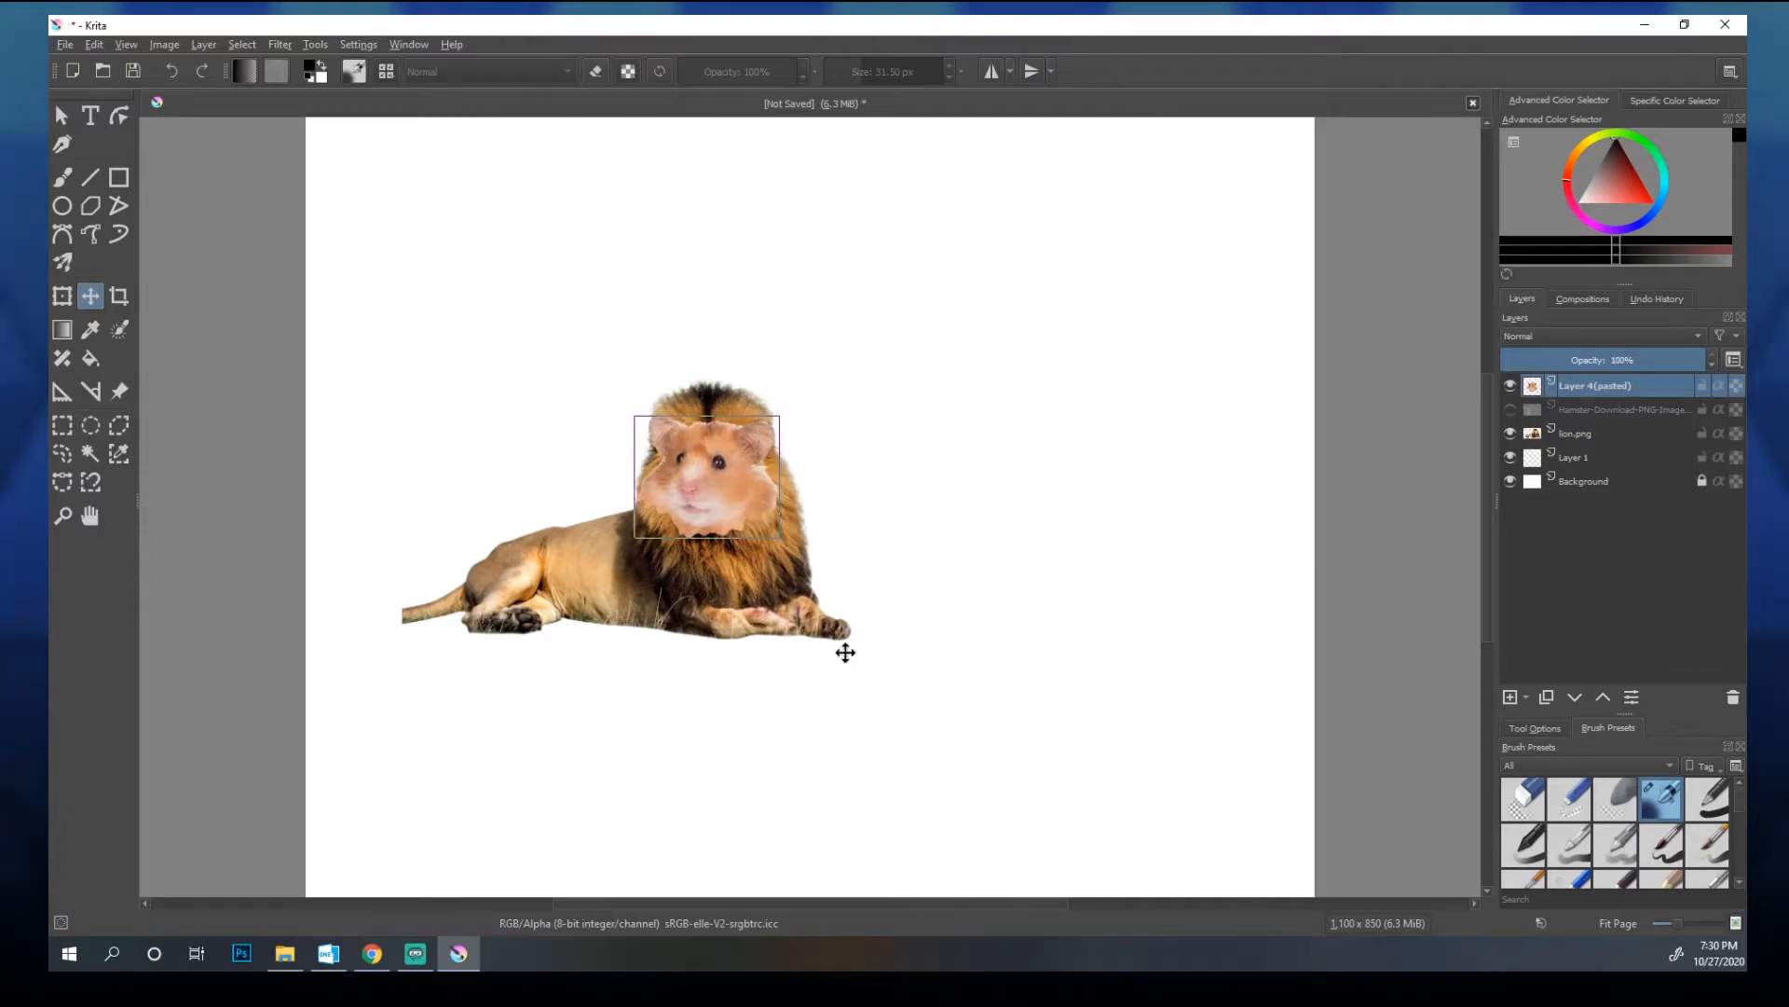
pyautogui.hotkey('ctrl', 't')
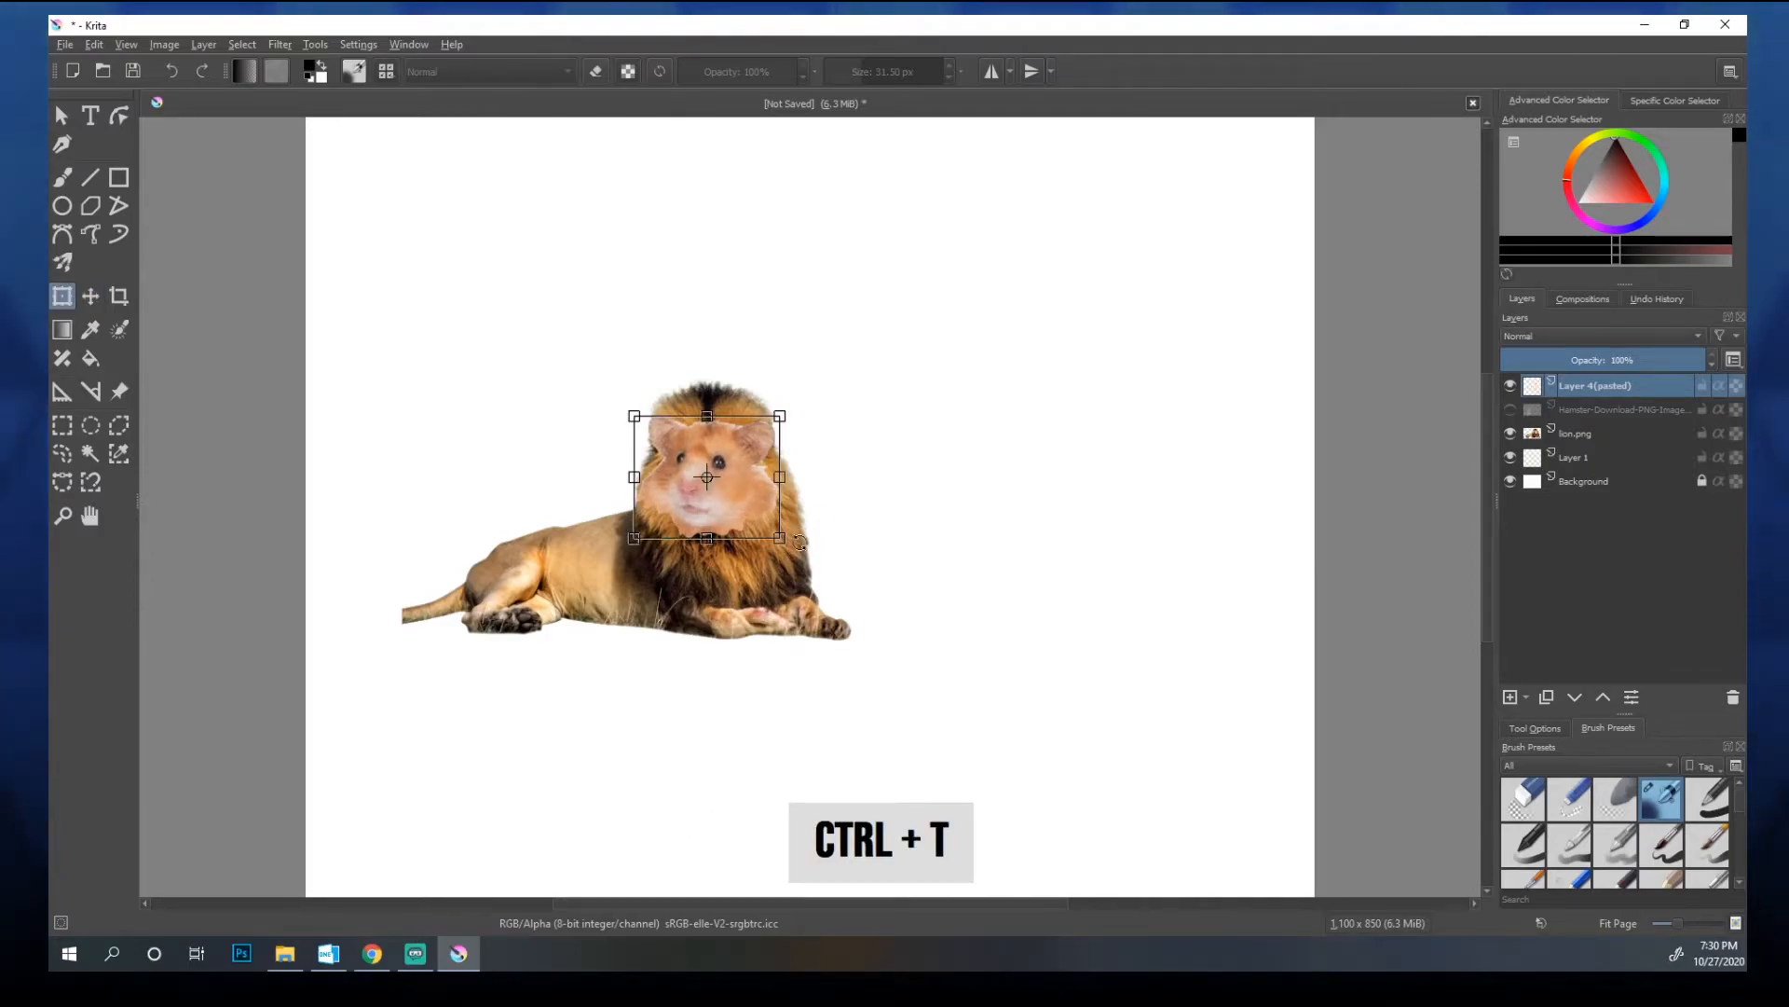
pyautogui.moveTo(798, 541); pyautogui.dragTo(731, 503)
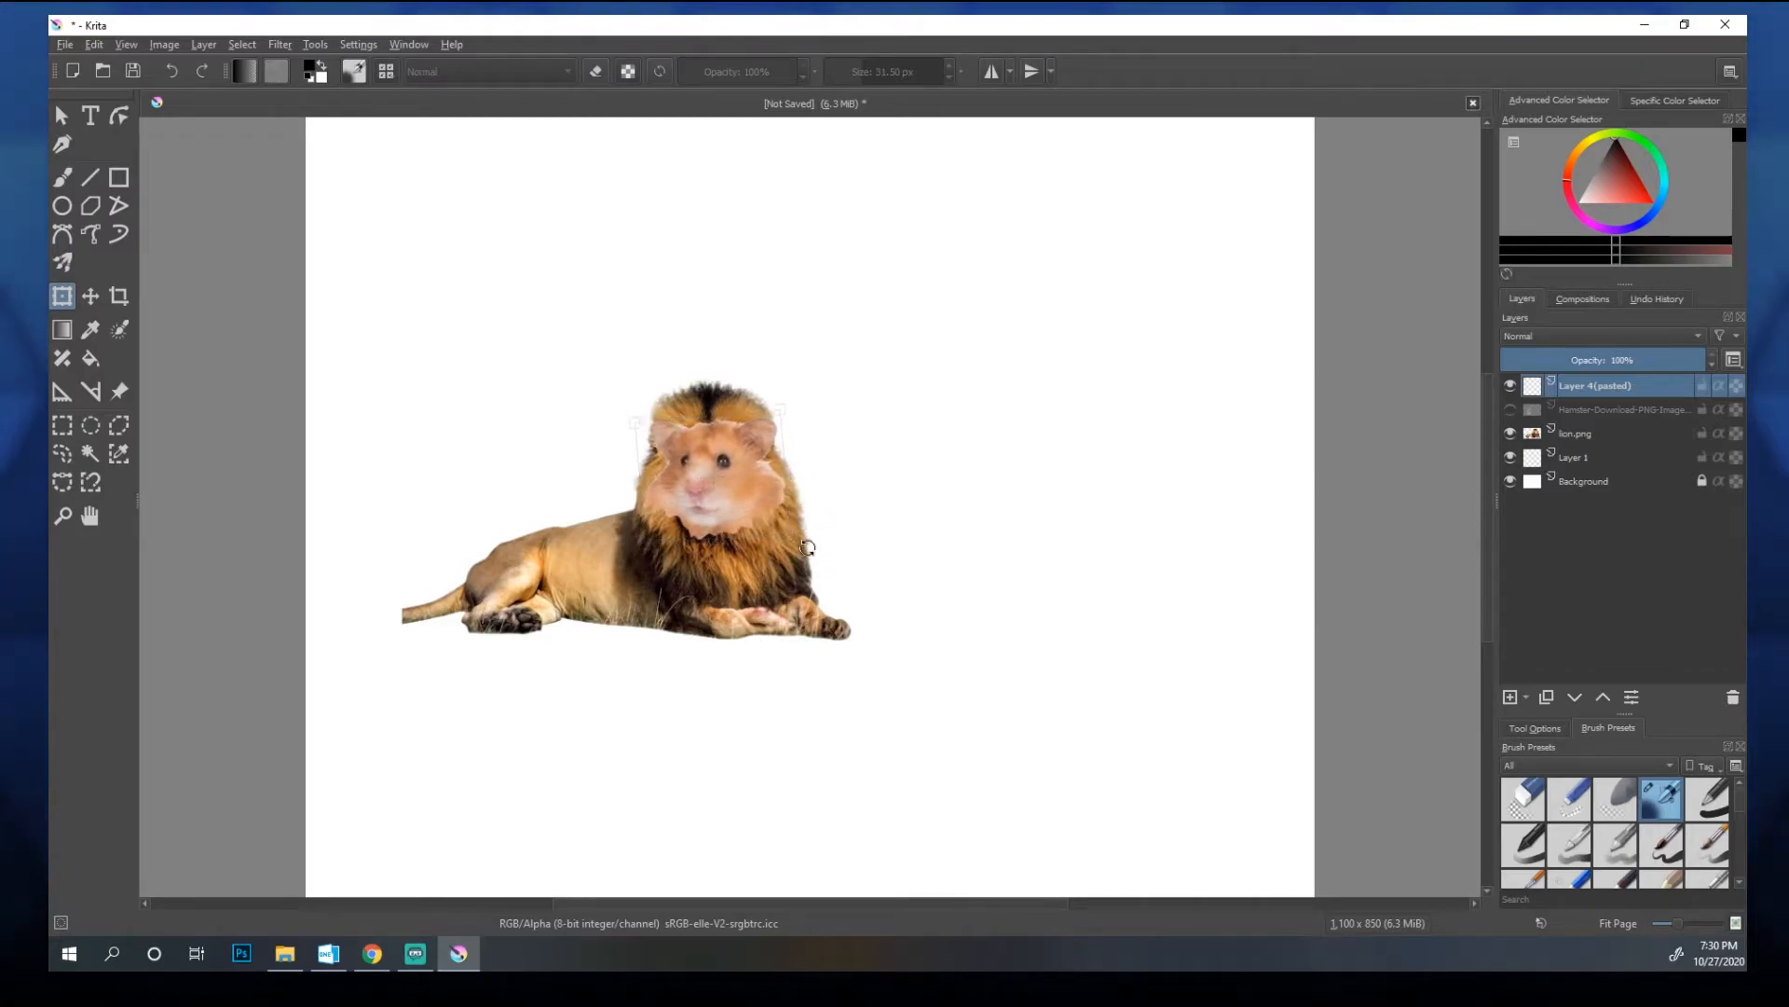
pyautogui.moveTo(744, 494)
pyautogui.mouseDown()
pyautogui.moveTo(876, 472)
pyautogui.moveTo(738, 494)
pyautogui.mouseUp()
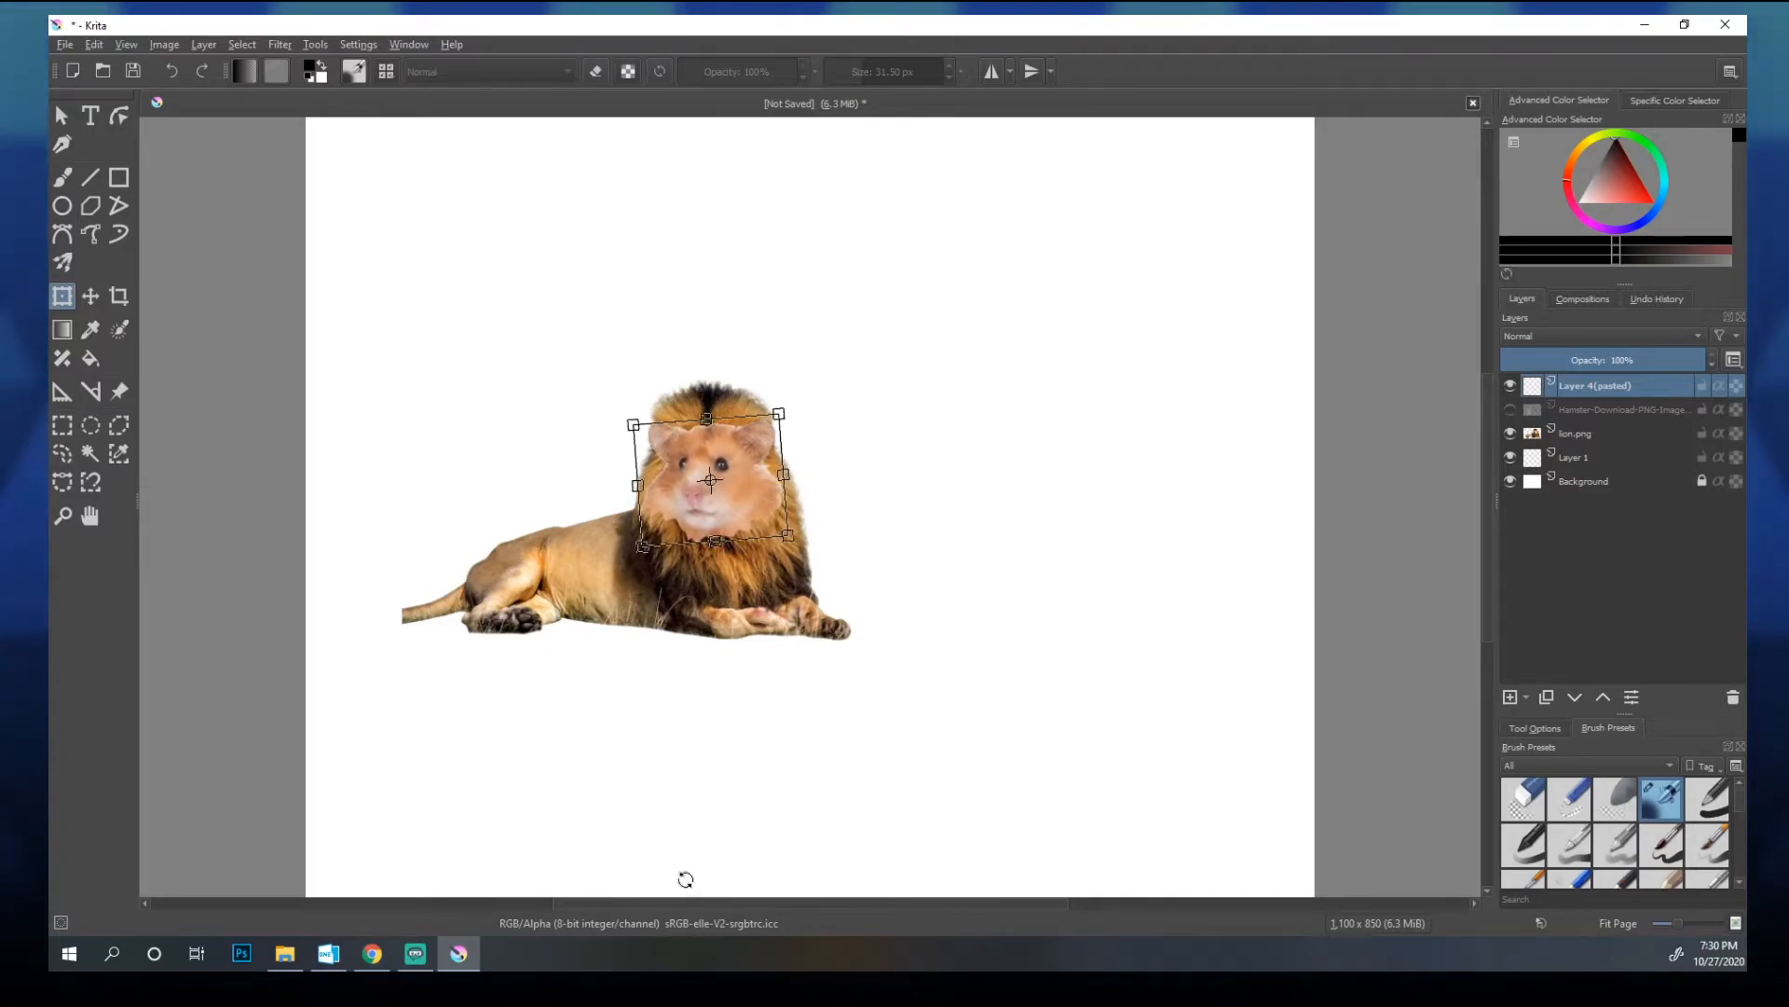
# Step: Review the individual layers in the stack and toggle the copied head layer's visibility off and on
pyautogui.click(1593, 481)
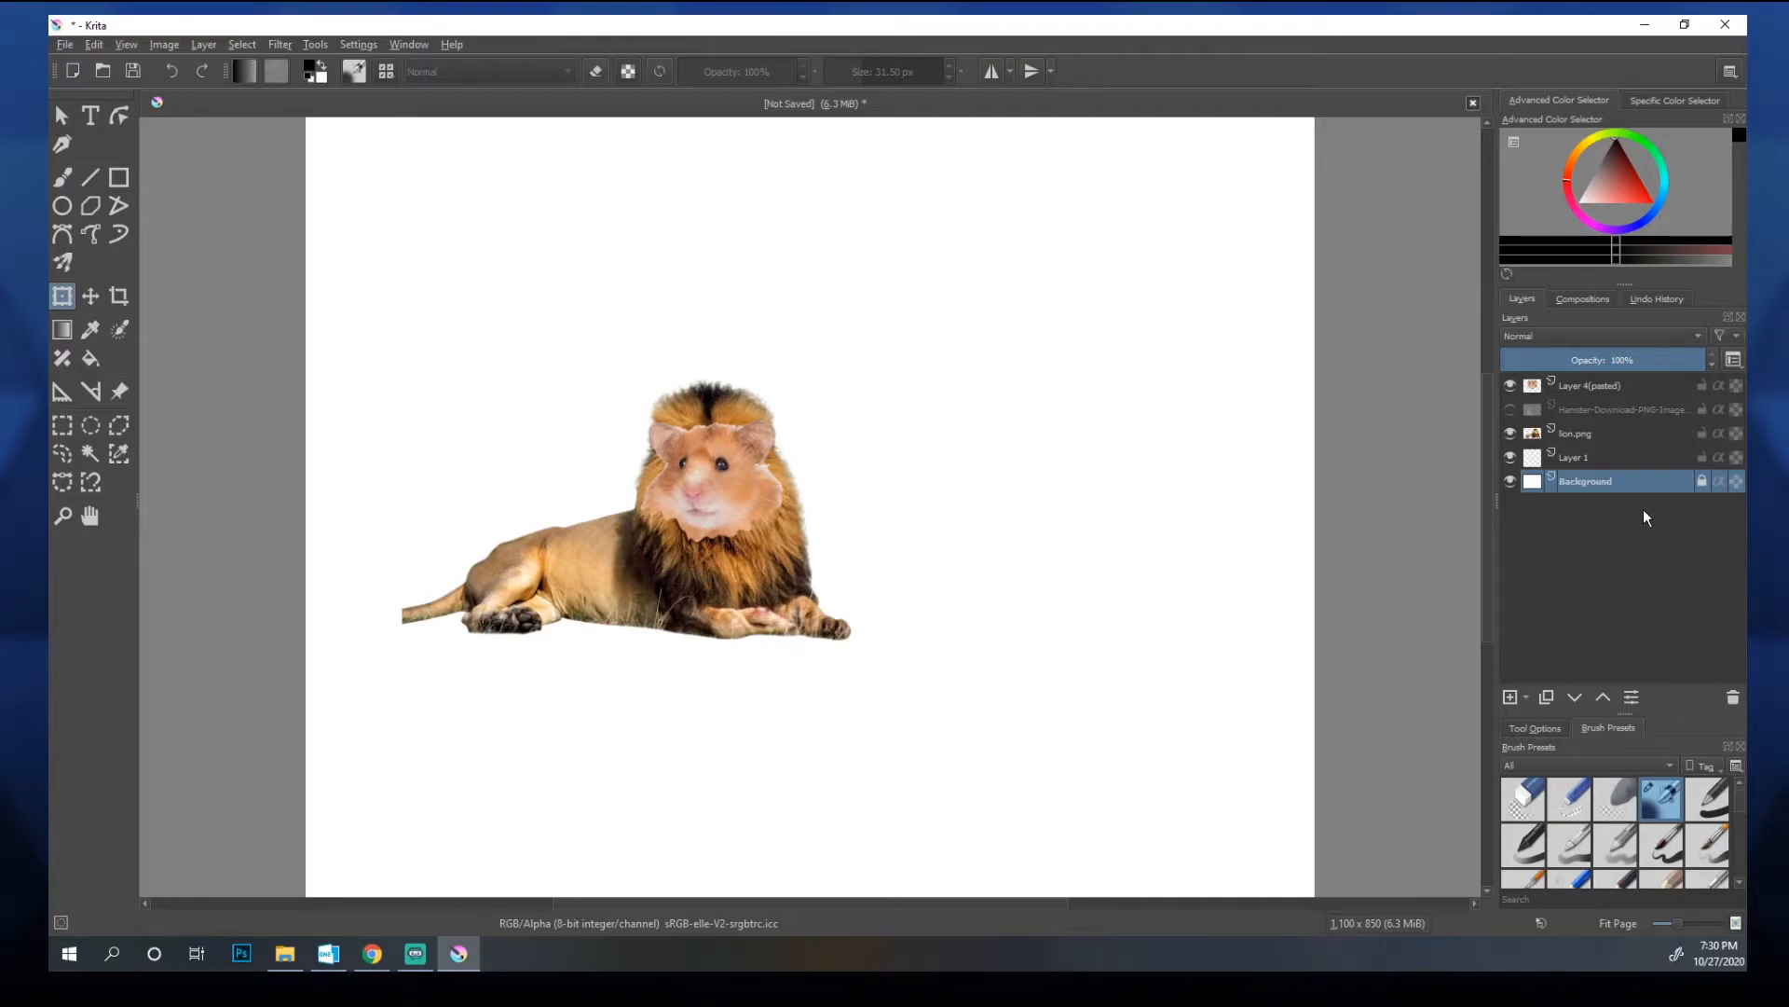
pyautogui.click(1592, 388)
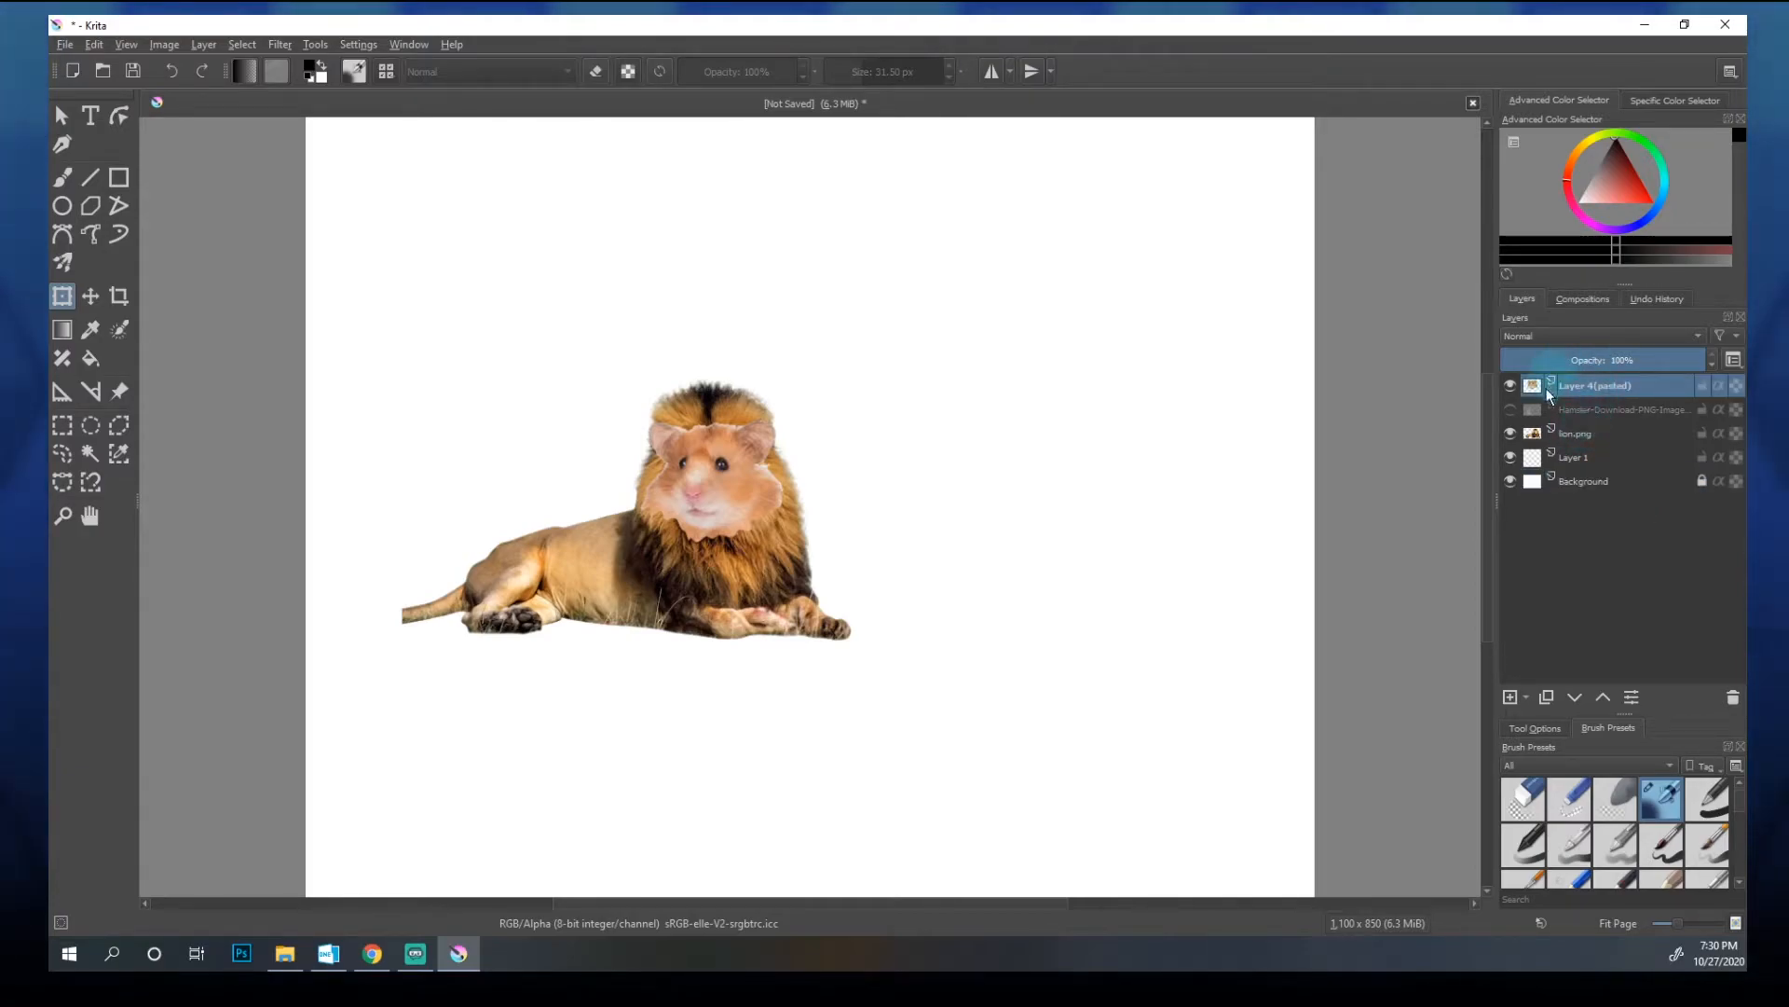
pyautogui.click(1510, 386)
pyautogui.click(1510, 386)
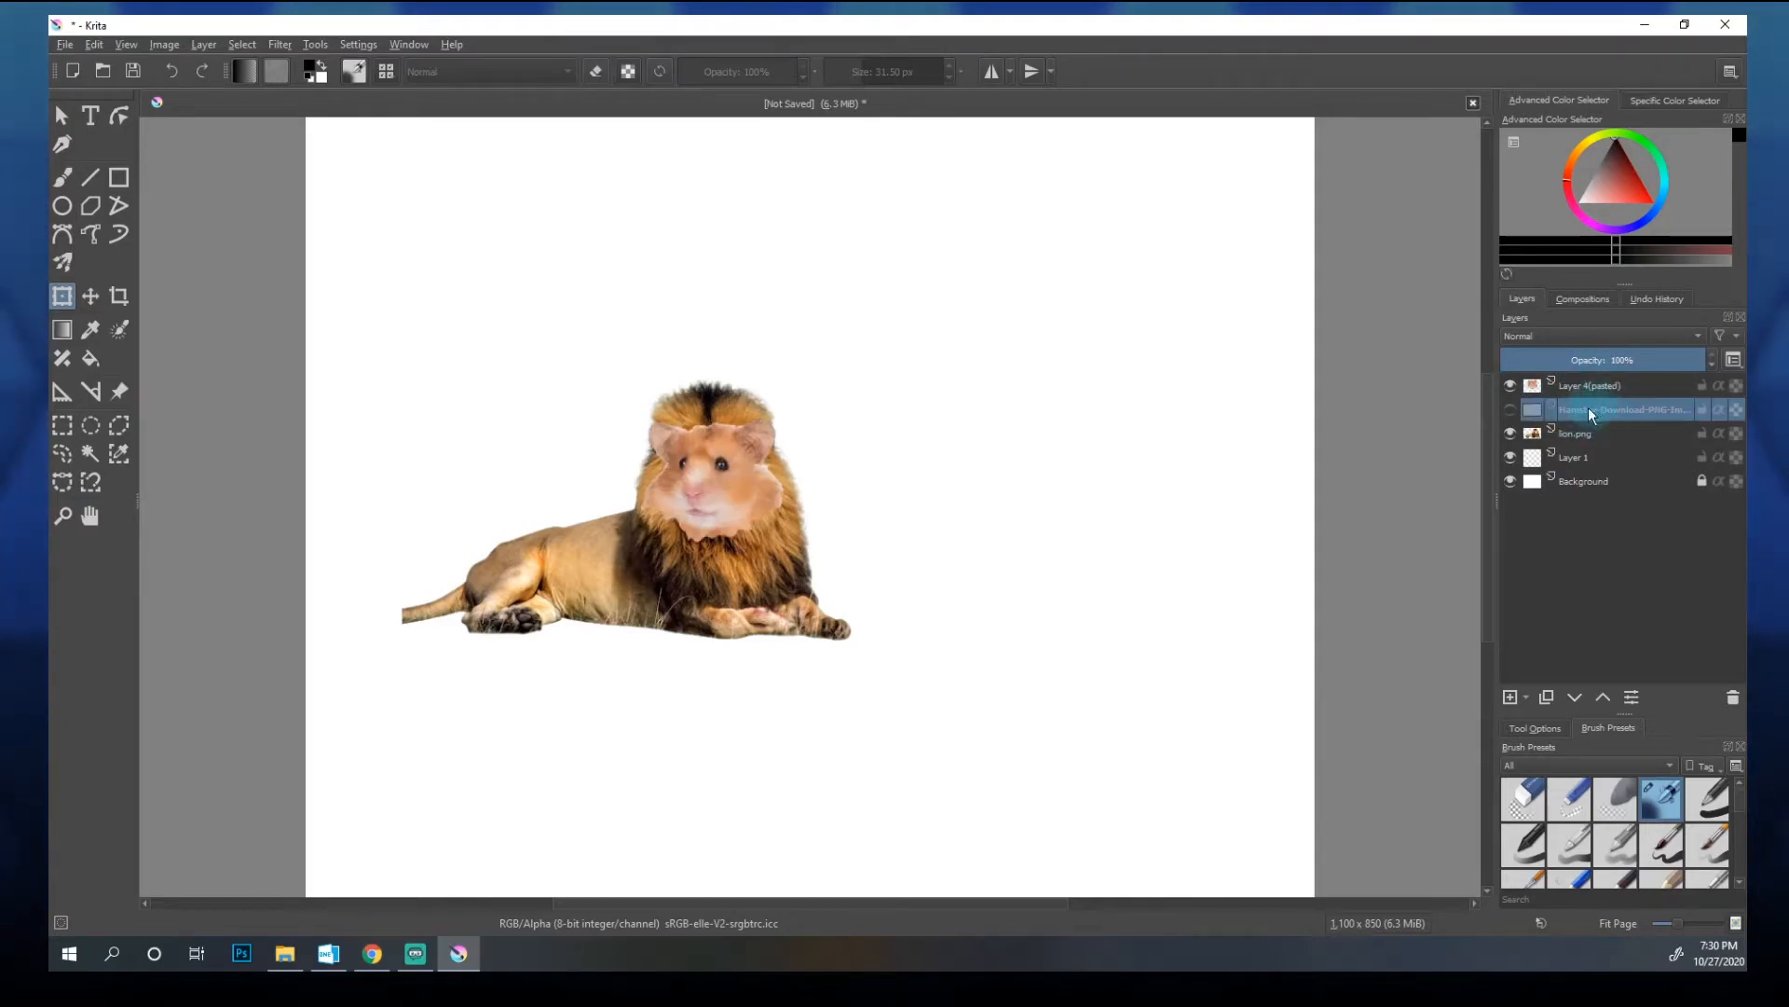
pyautogui.doubleClick(1584, 433)
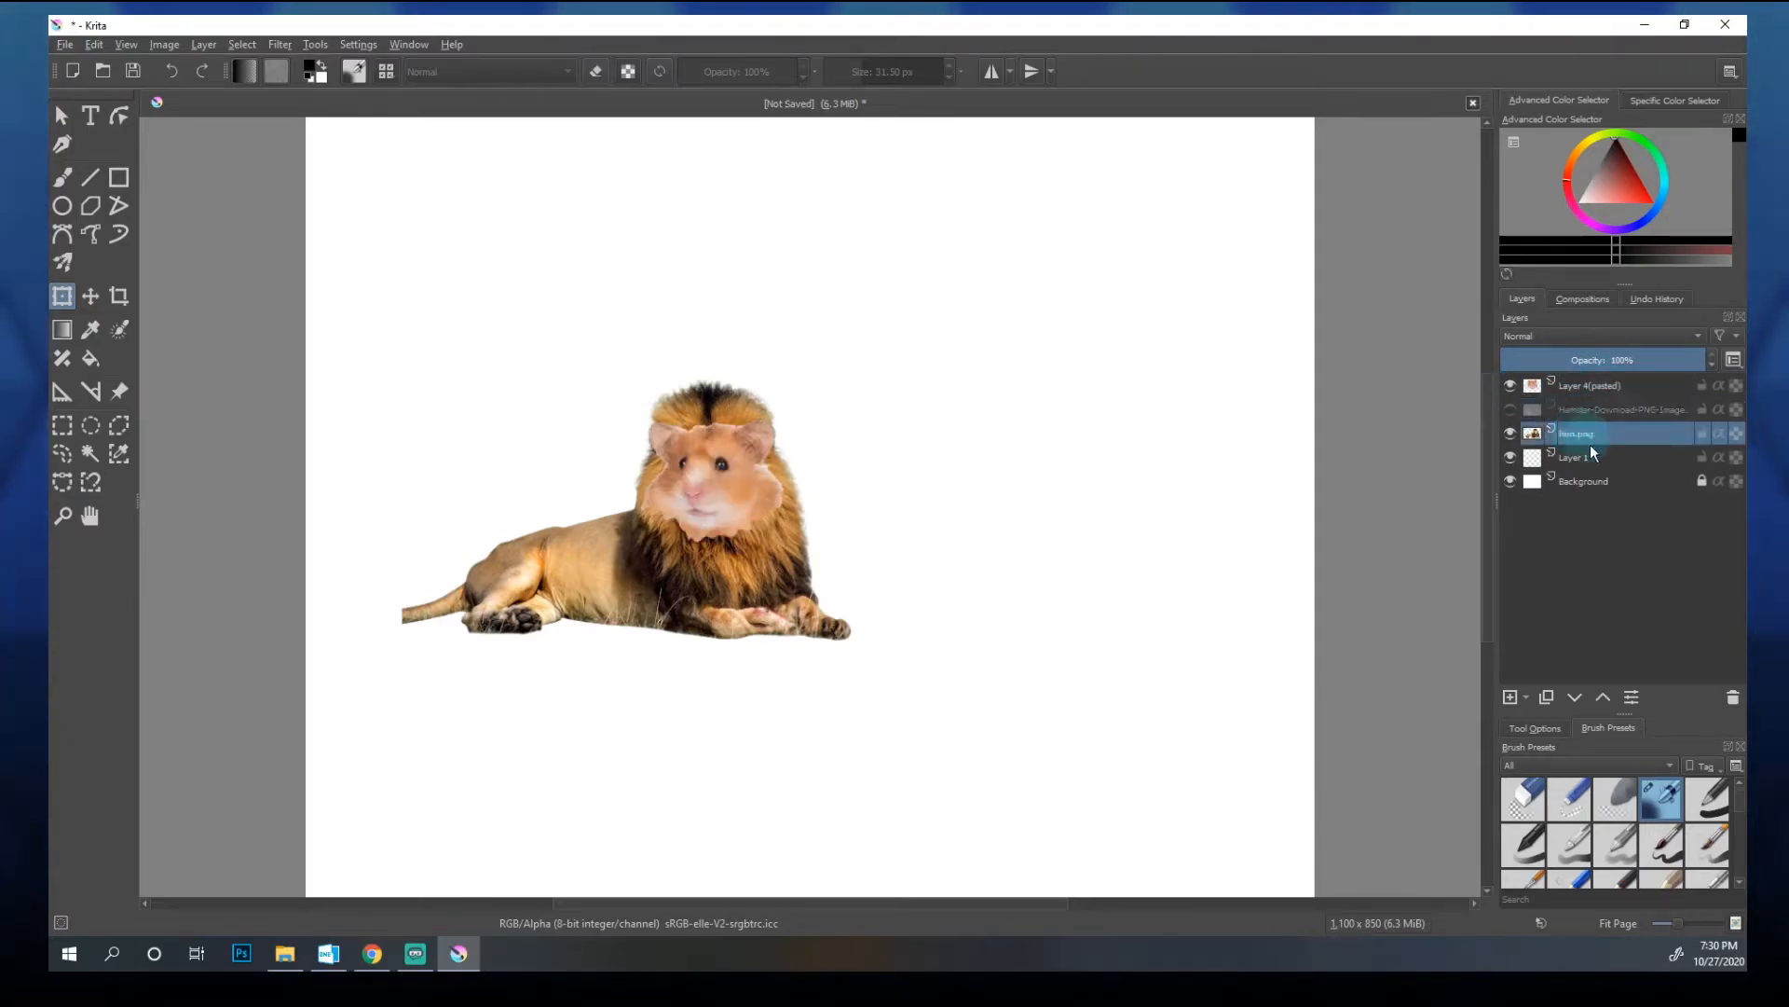
# Step: Select all layers in the stack, from the pasted hamster head layer down to Background
pyautogui.click(1587, 383)
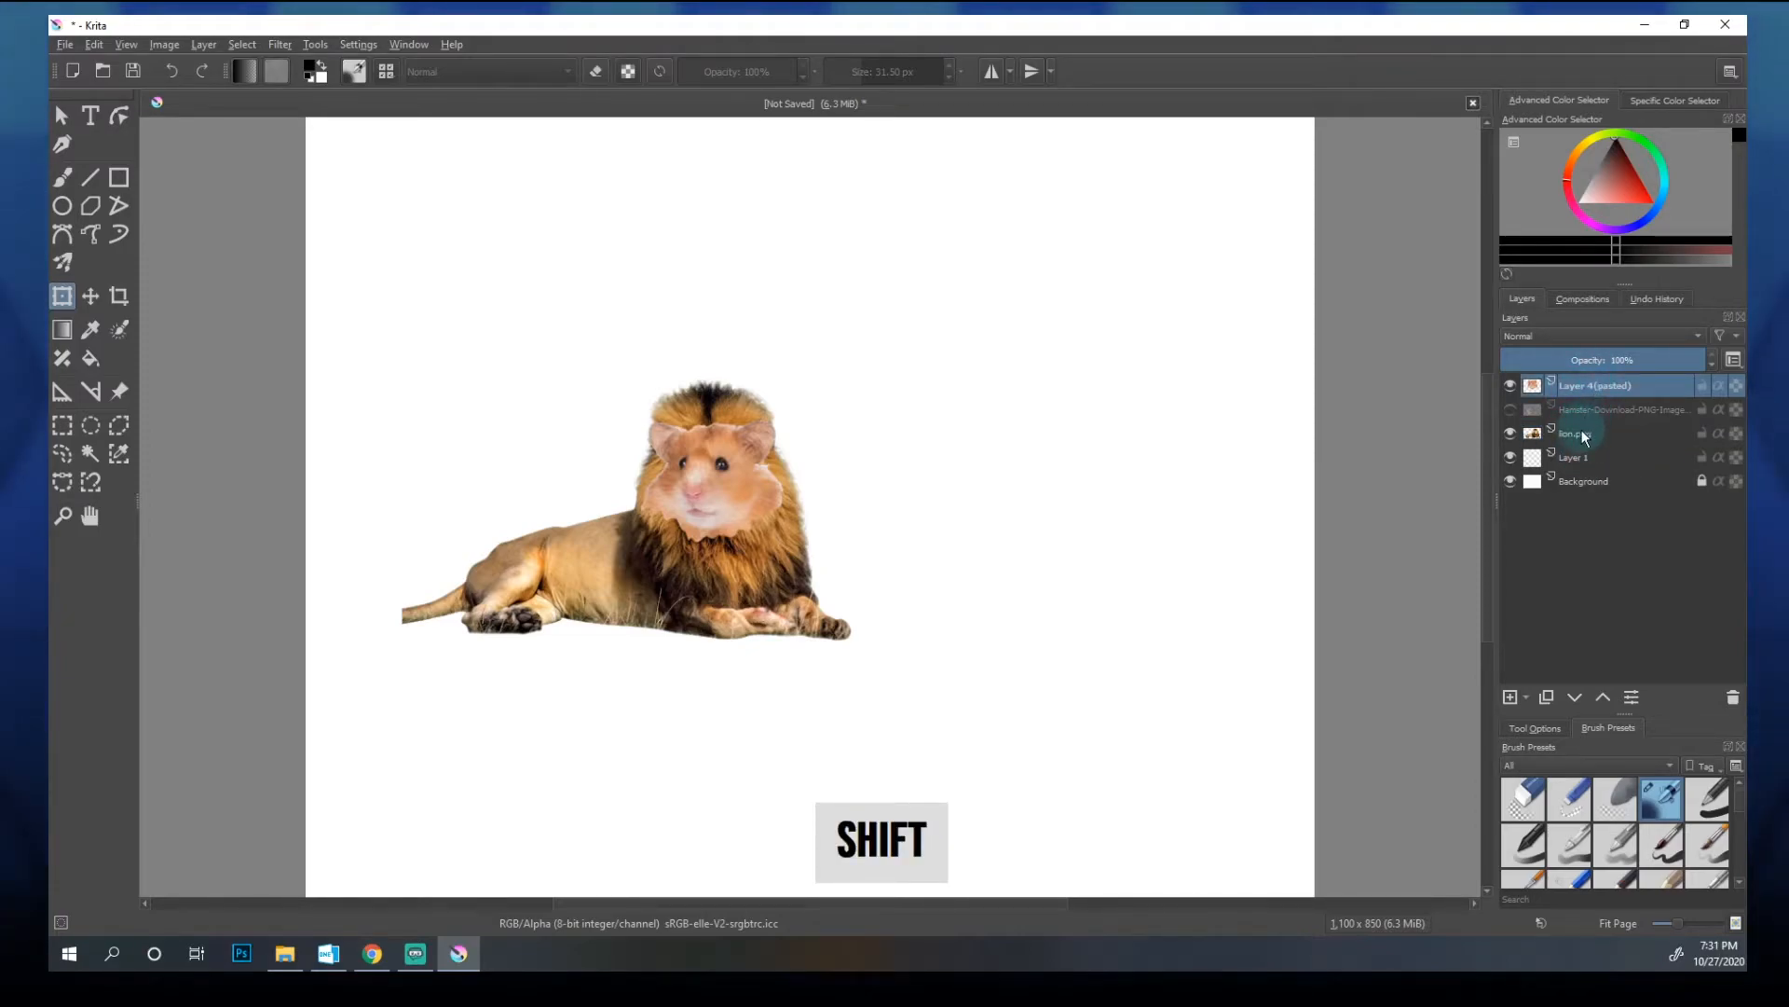
pyautogui.keyDown('shift'); pyautogui.click(1585, 434); pyautogui.keyUp('shift')
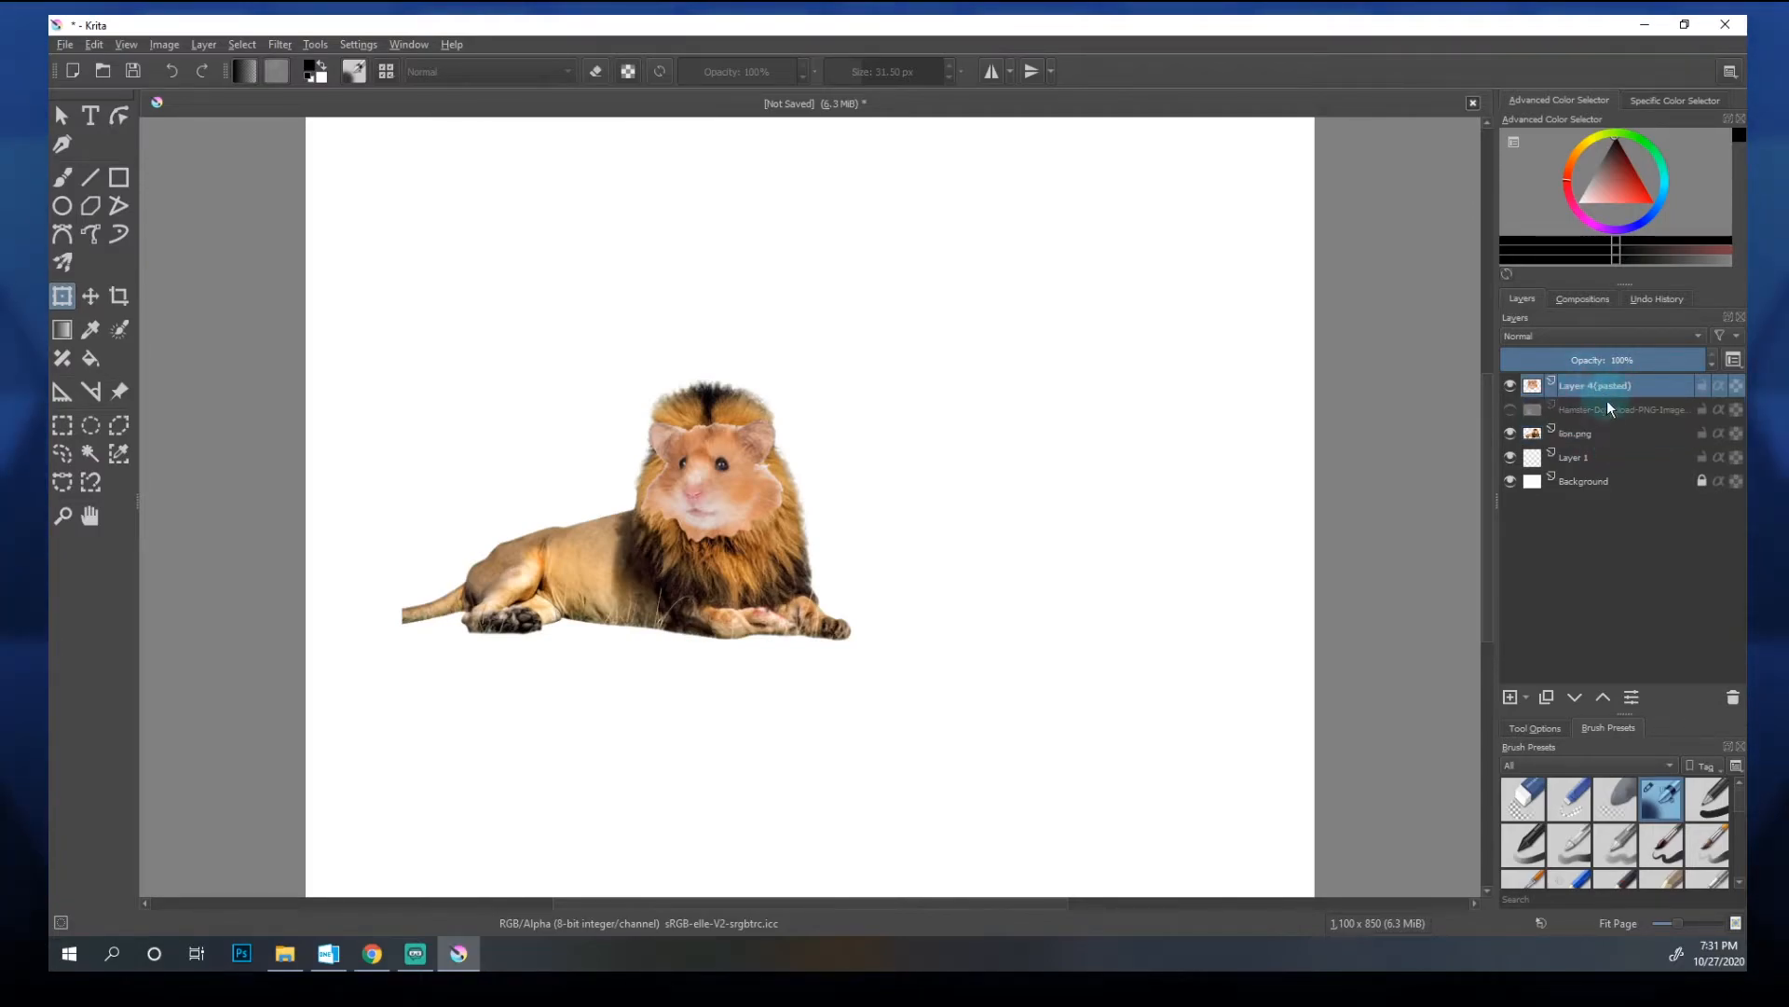
pyautogui.keyDown('shift'); pyautogui.click(1596, 483); pyautogui.keyUp('shift')
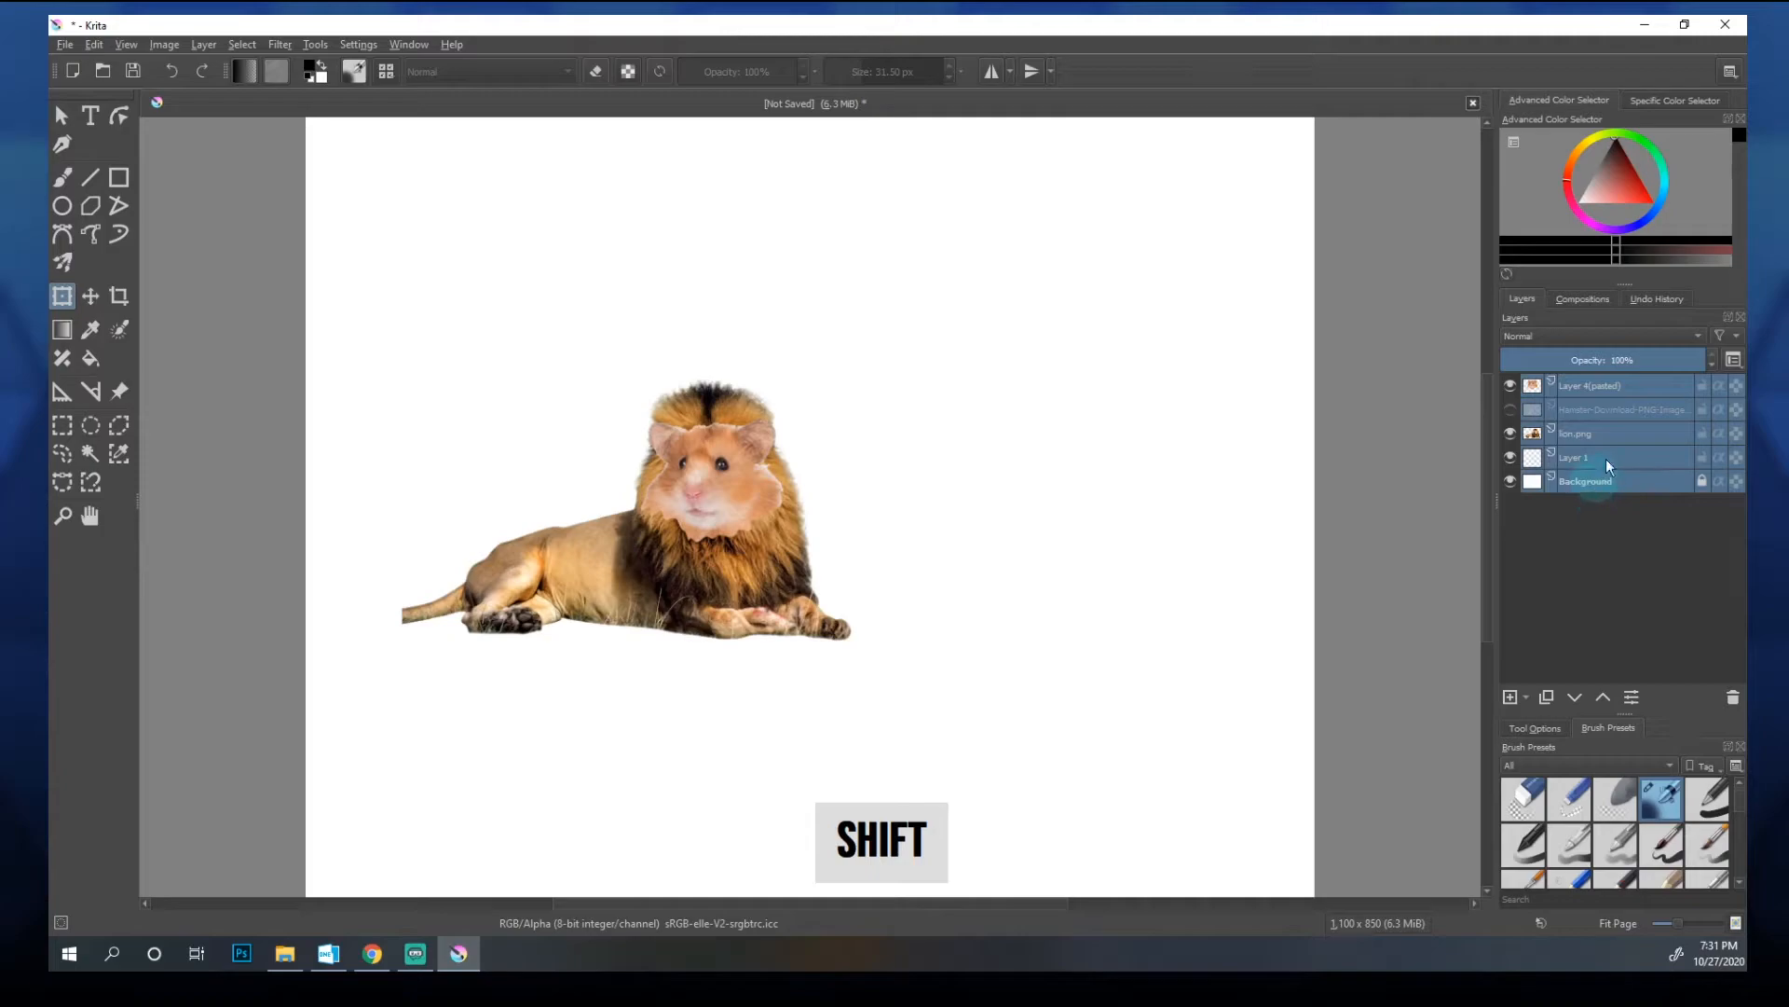
# Step: Select only the pasted hamster head, lion.png and Background layers together, skipping the layers between them
pyautogui.click(1601, 385)
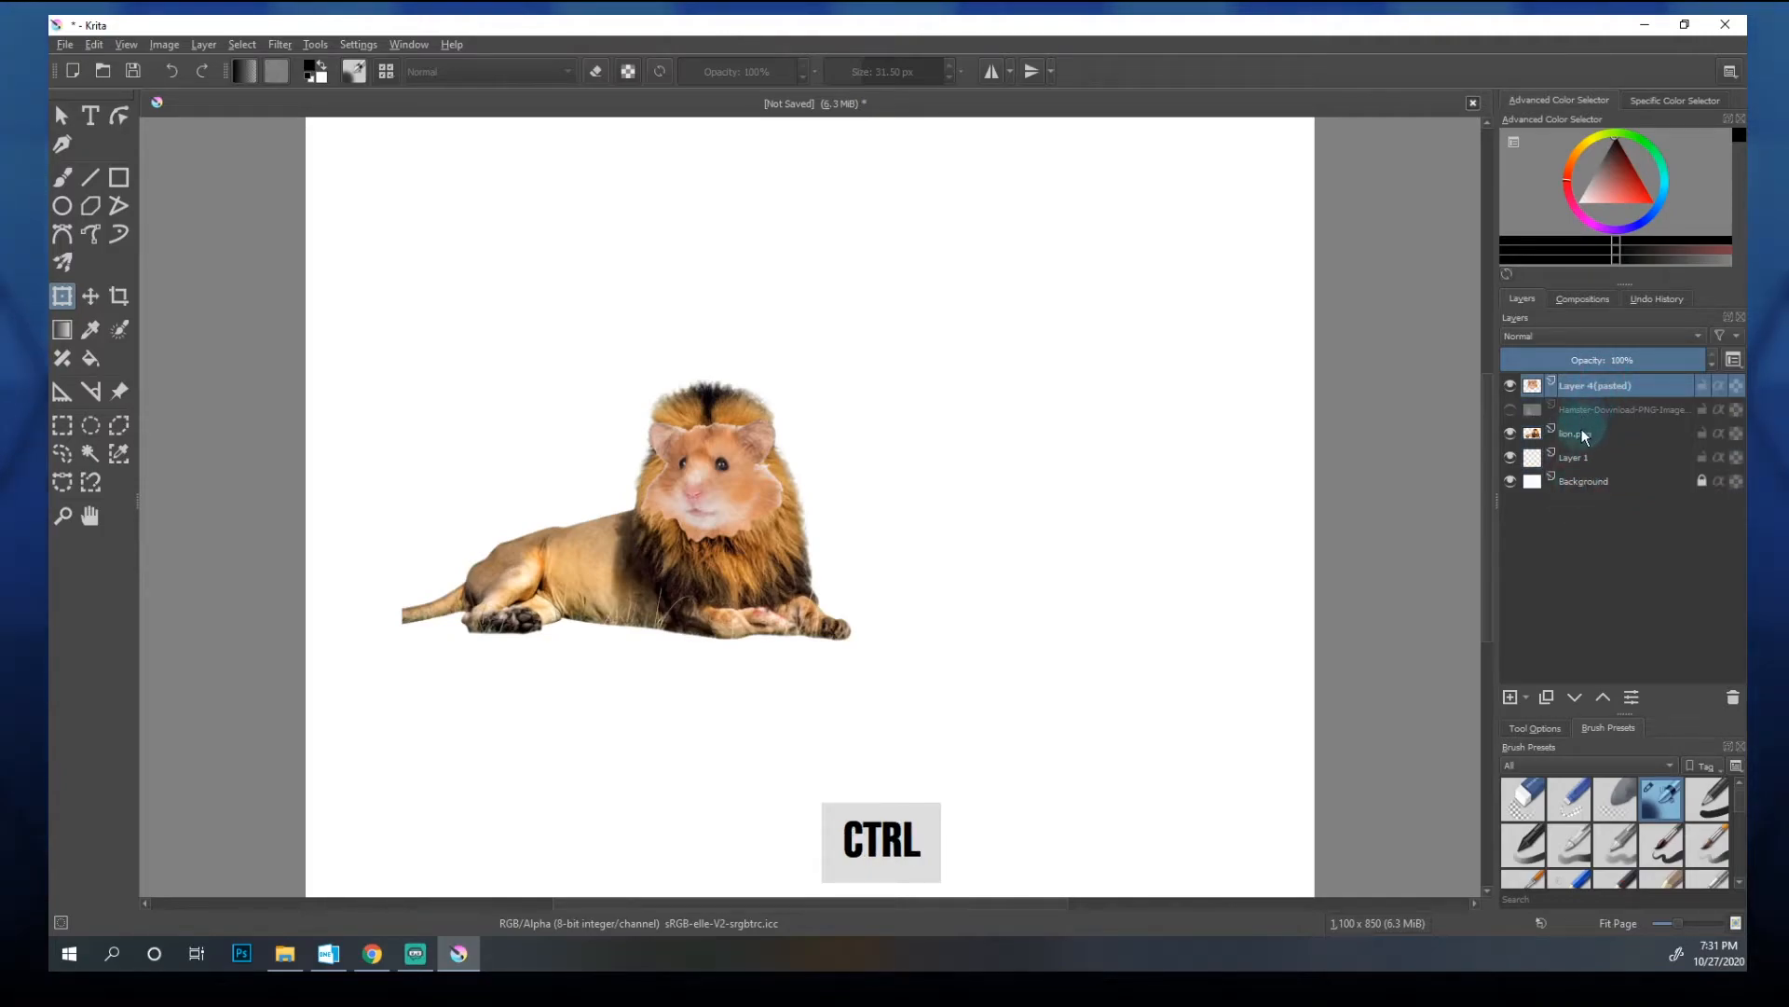
pyautogui.keyDown('ctrl'); pyautogui.click(1585, 432); pyautogui.keyUp('ctrl')
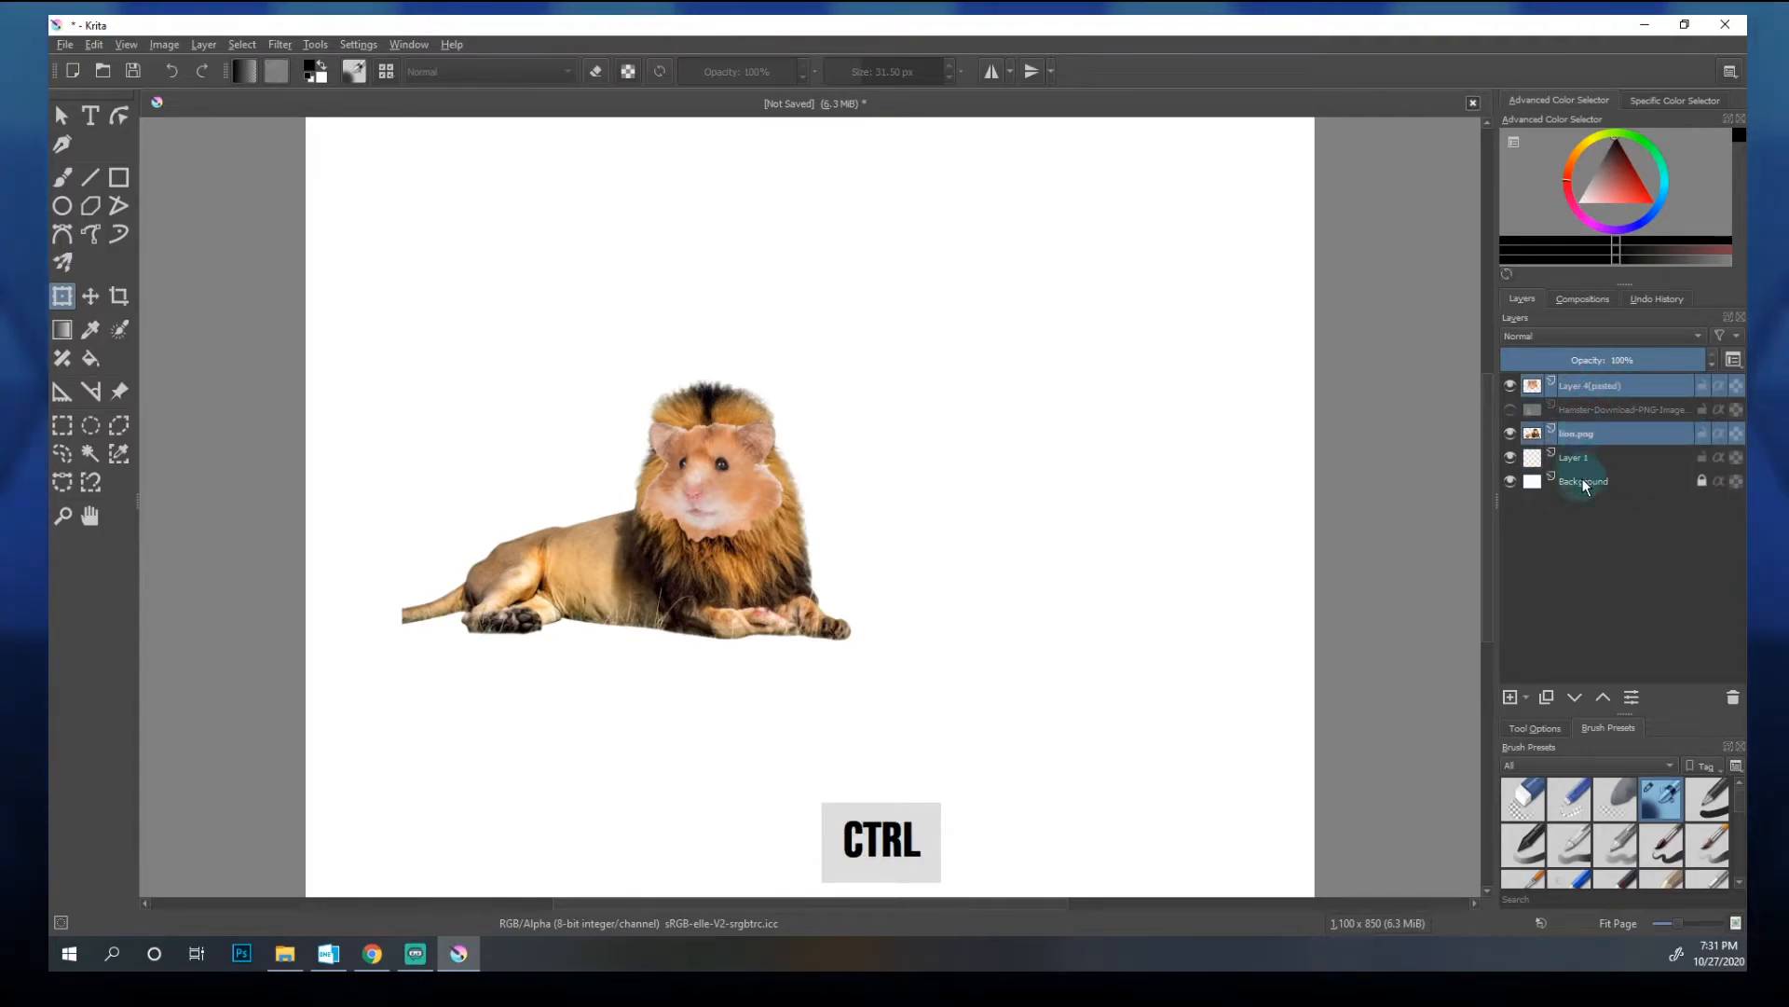
pyautogui.keyDown('ctrl'); pyautogui.click(1584, 482); pyautogui.keyUp('ctrl')
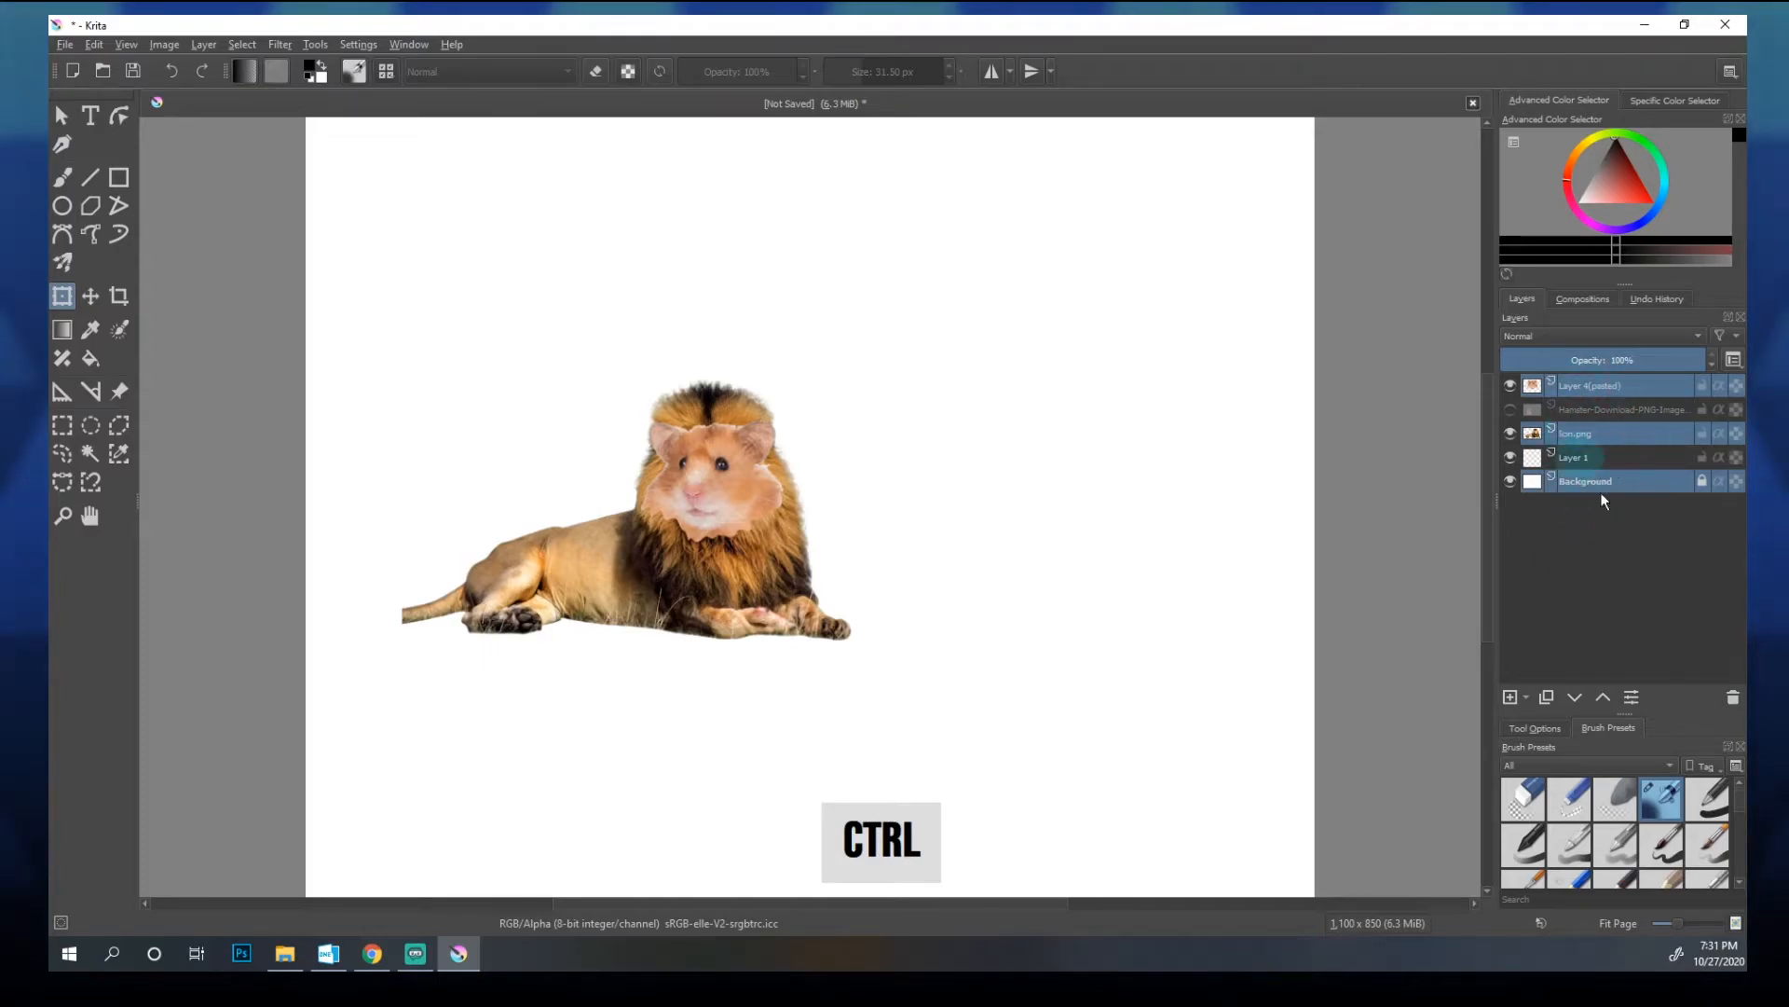
pyautogui.click(1603, 529)
# Step: Select the layers from the pasted hamster head down to lion.png and combine them with Quick Group
pyautogui.click(1592, 386)
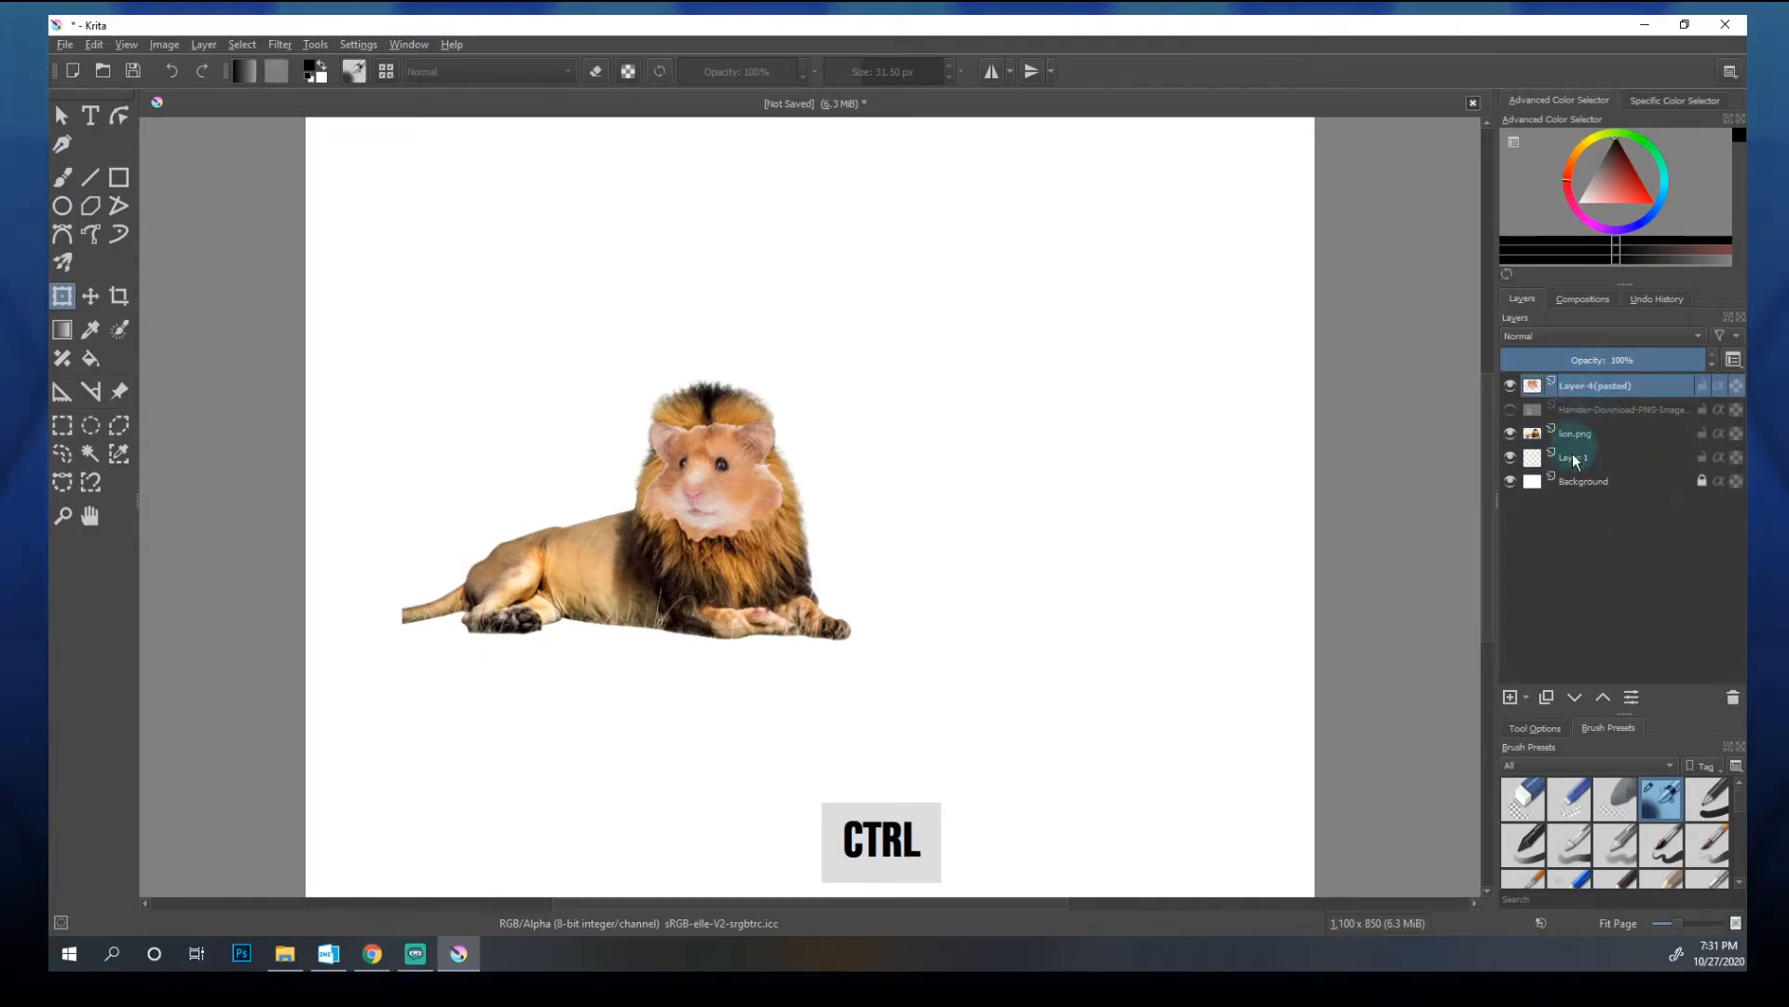
pyautogui.press('shift')
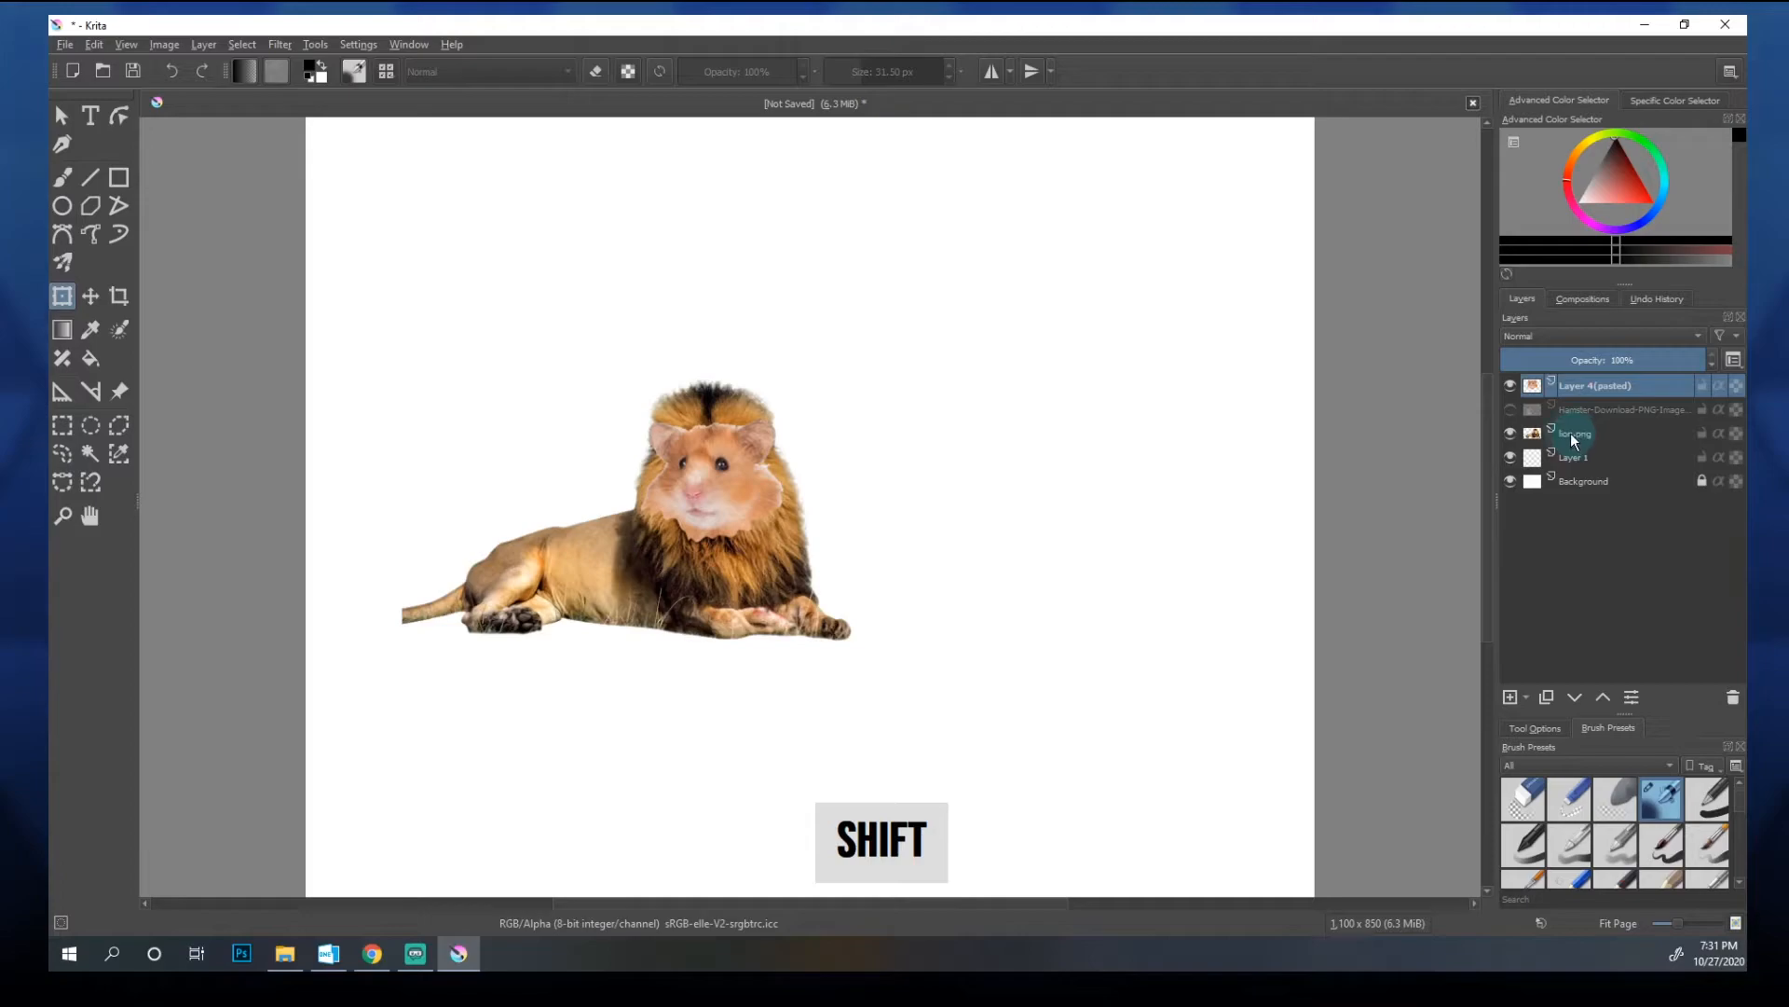
pyautogui.keyDown('shift'); pyautogui.click(1573, 434); pyautogui.keyUp('shift')
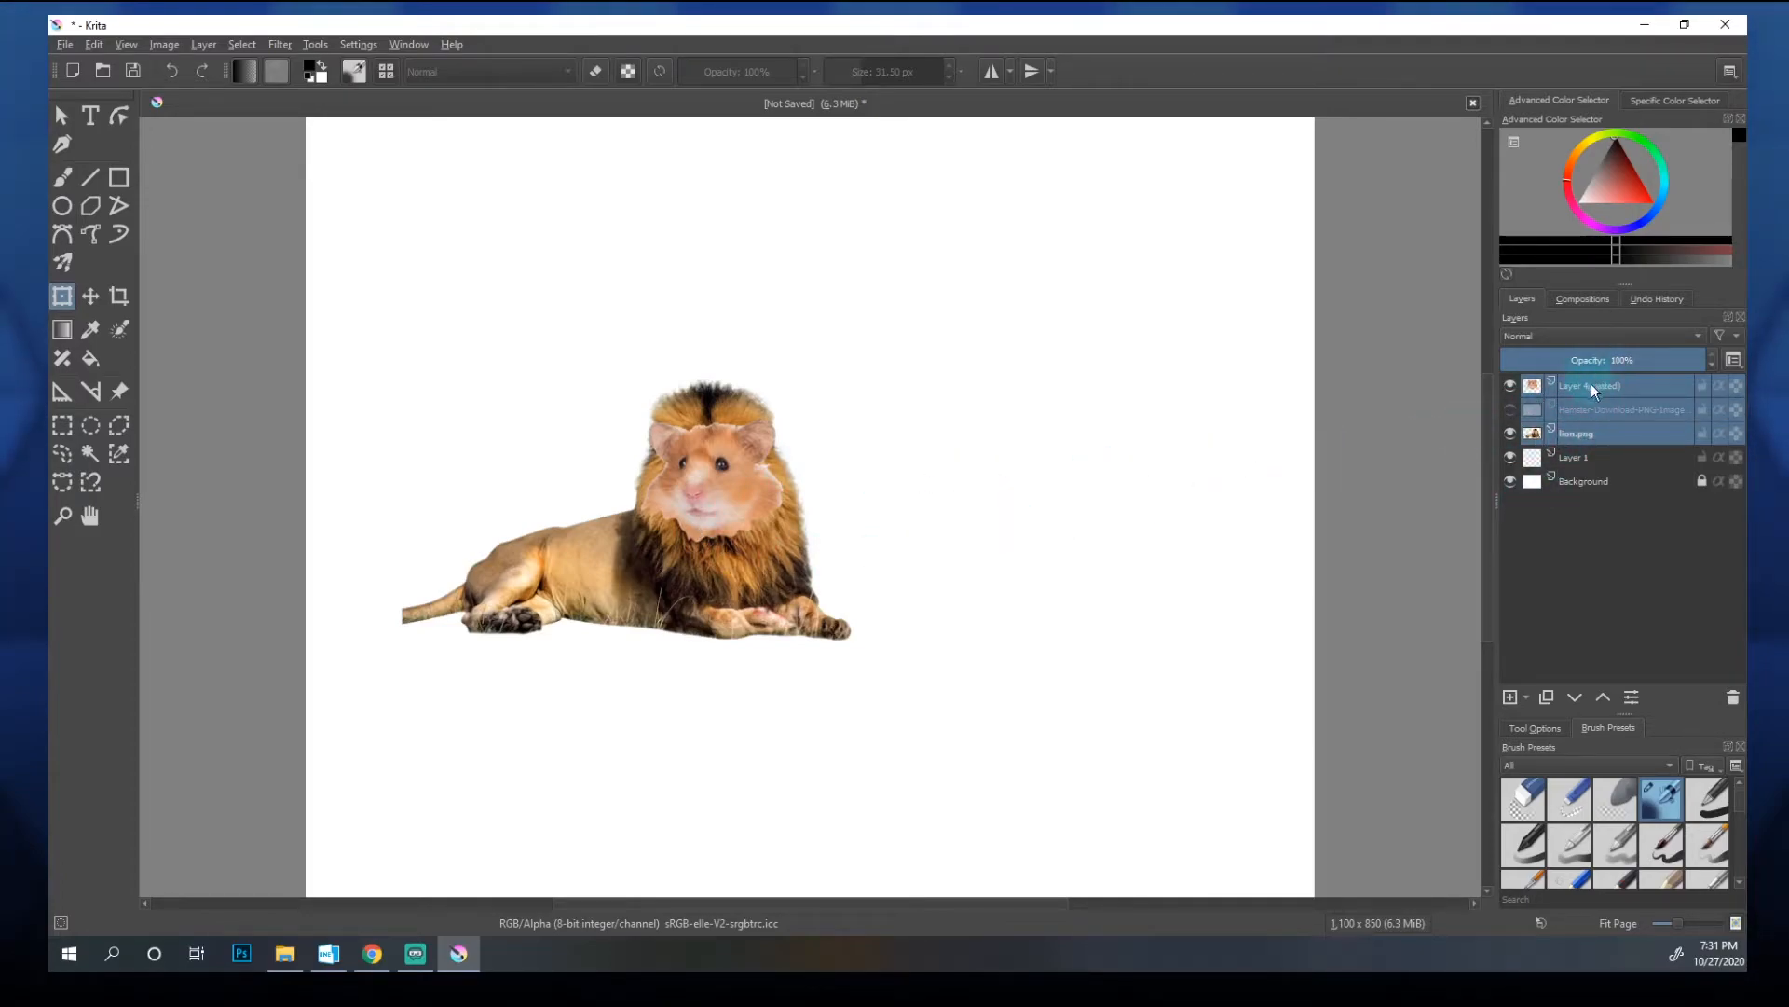
pyautogui.rightClick(1570, 396)
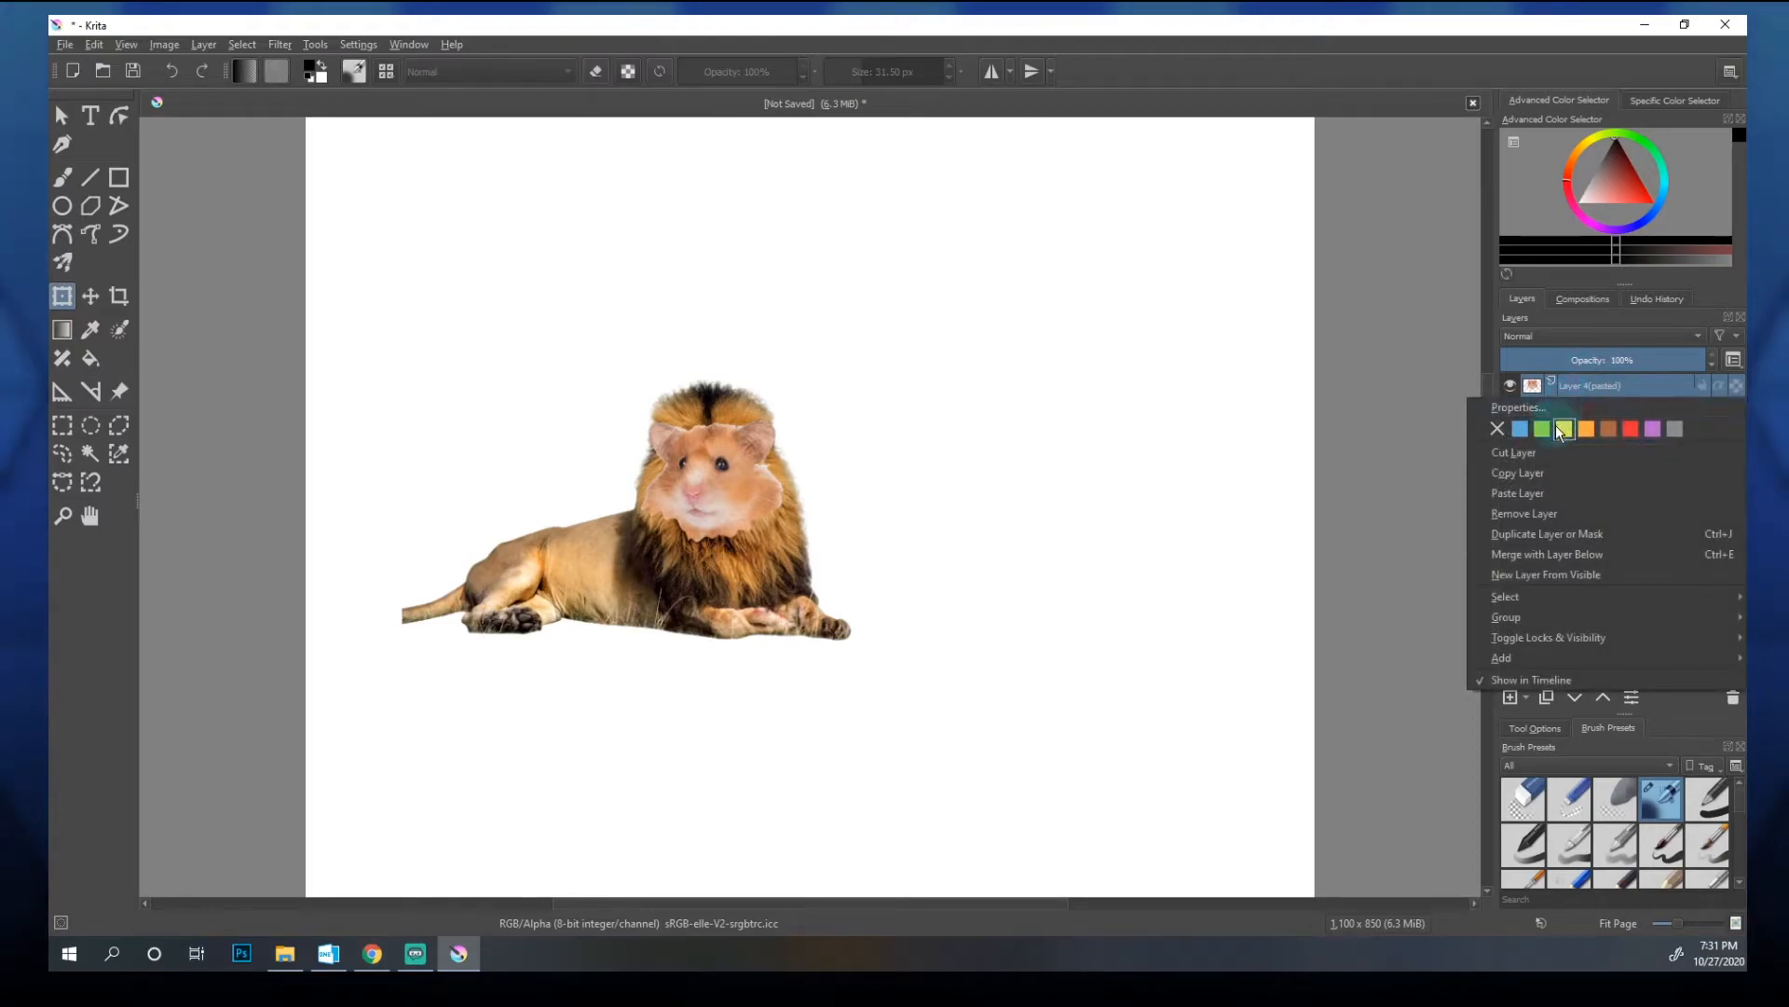
pyautogui.moveTo(1523, 620)
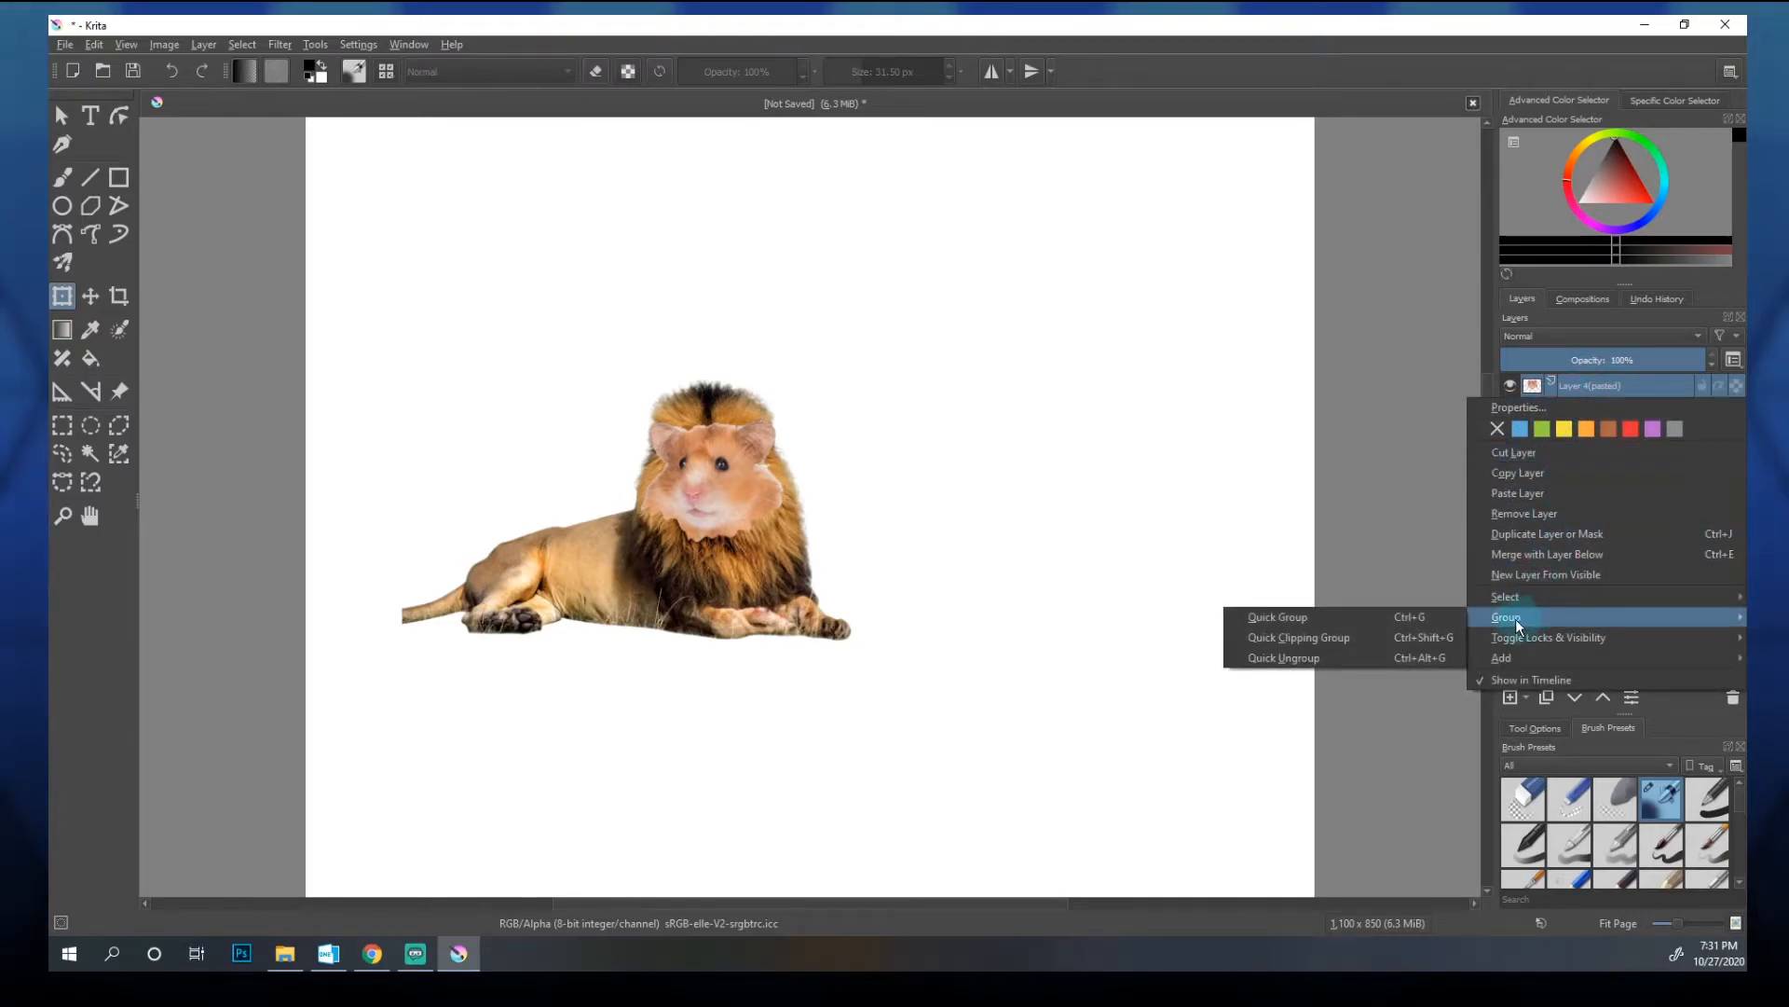
pyautogui.click(1317, 617)
# Step: Collapse and expand the new layer group, and toggle the whole group's visibility off and on
pyautogui.click(1551, 386)
pyautogui.click(1552, 385)
pyautogui.click(1553, 385)
pyautogui.click(1554, 384)
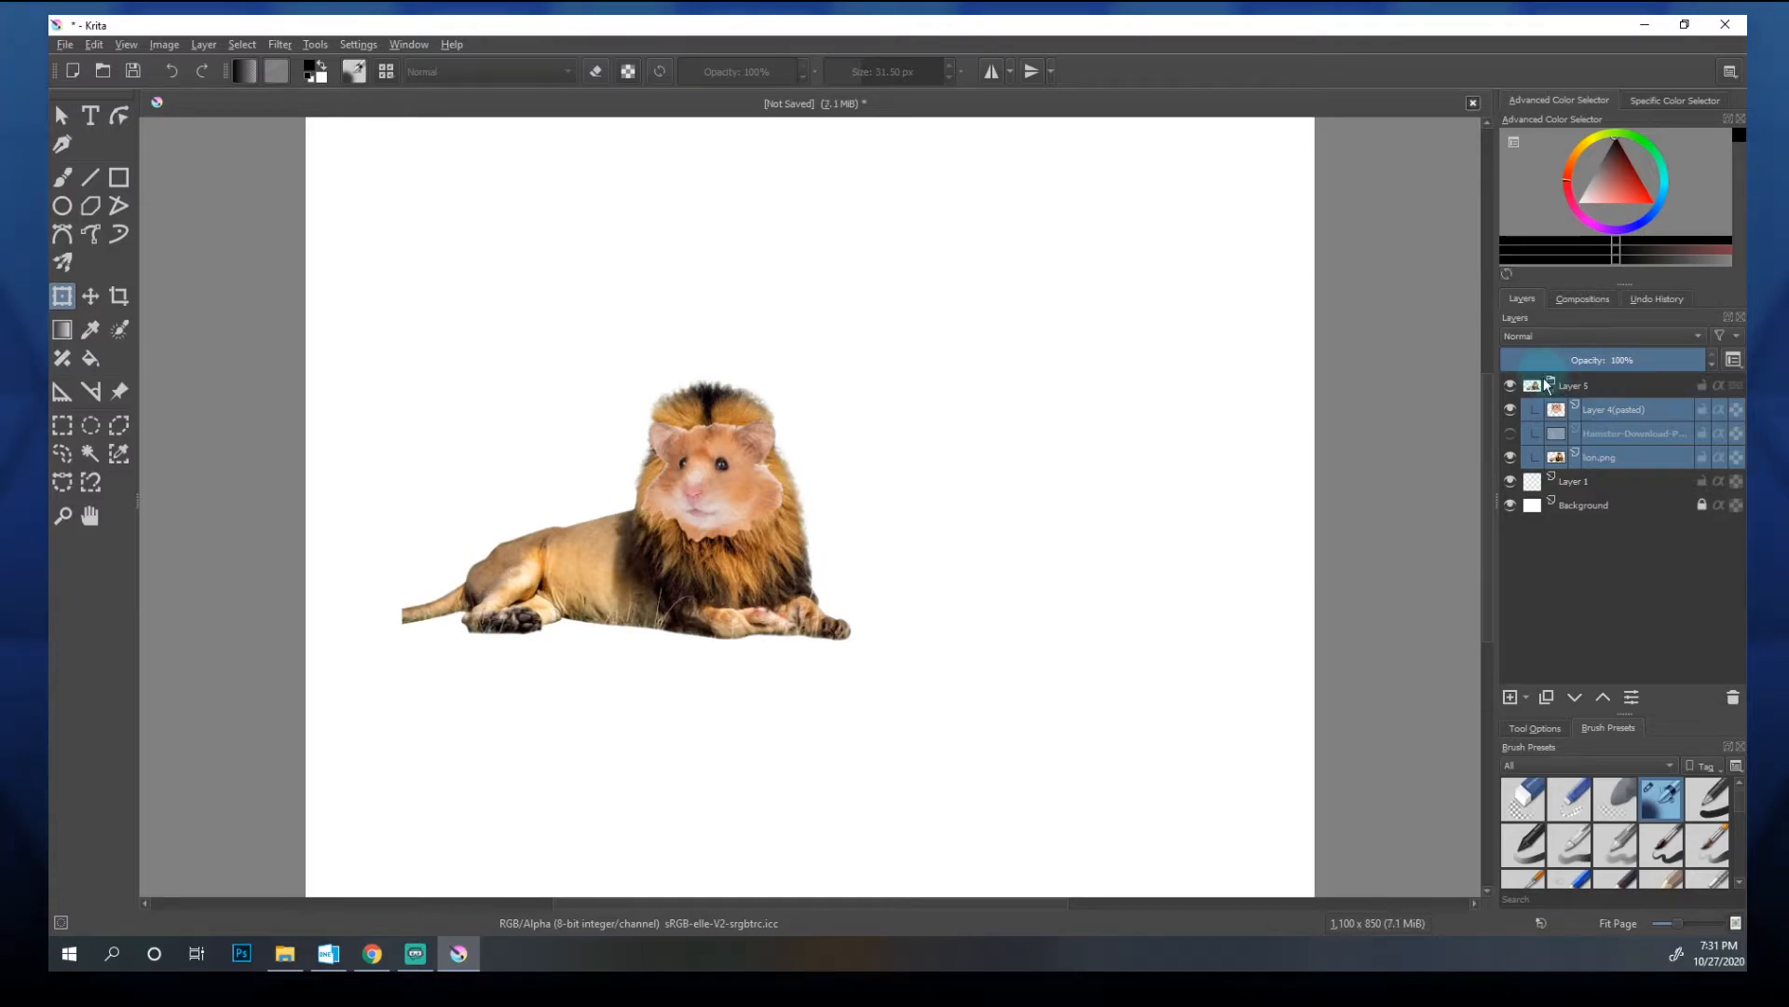
pyautogui.click(1551, 390)
pyautogui.click(1550, 389)
pyautogui.click(1512, 385)
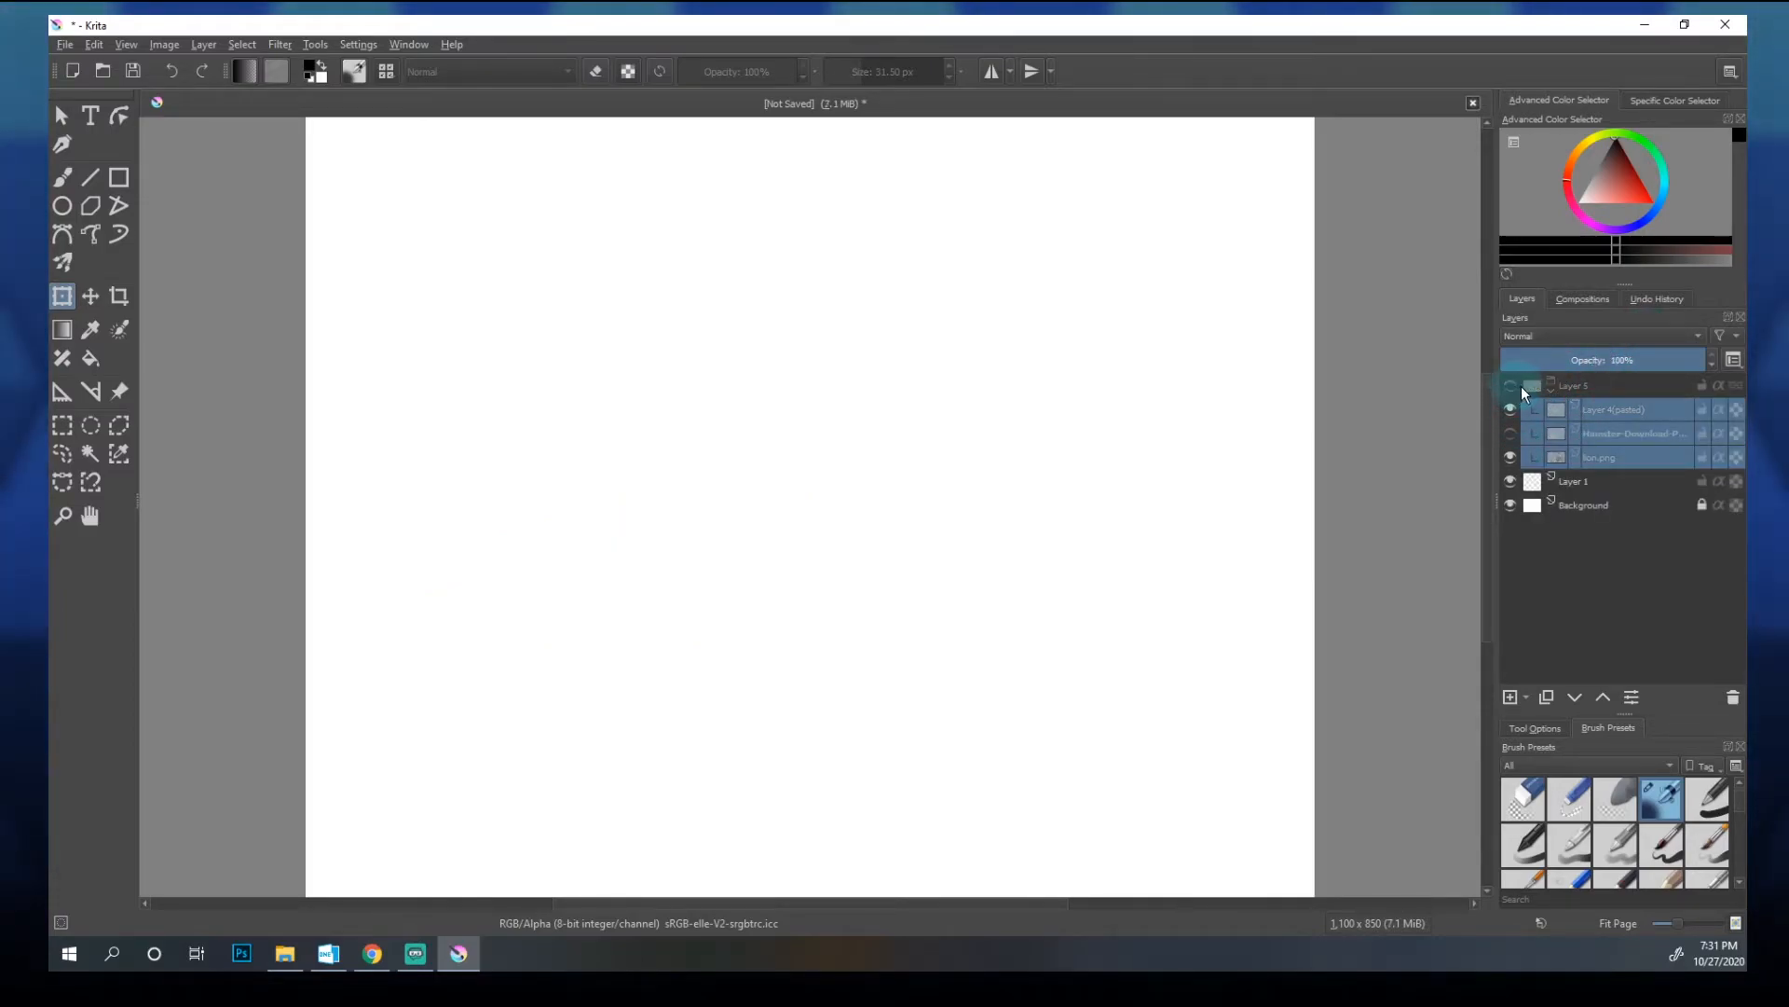
pyautogui.click(1512, 385)
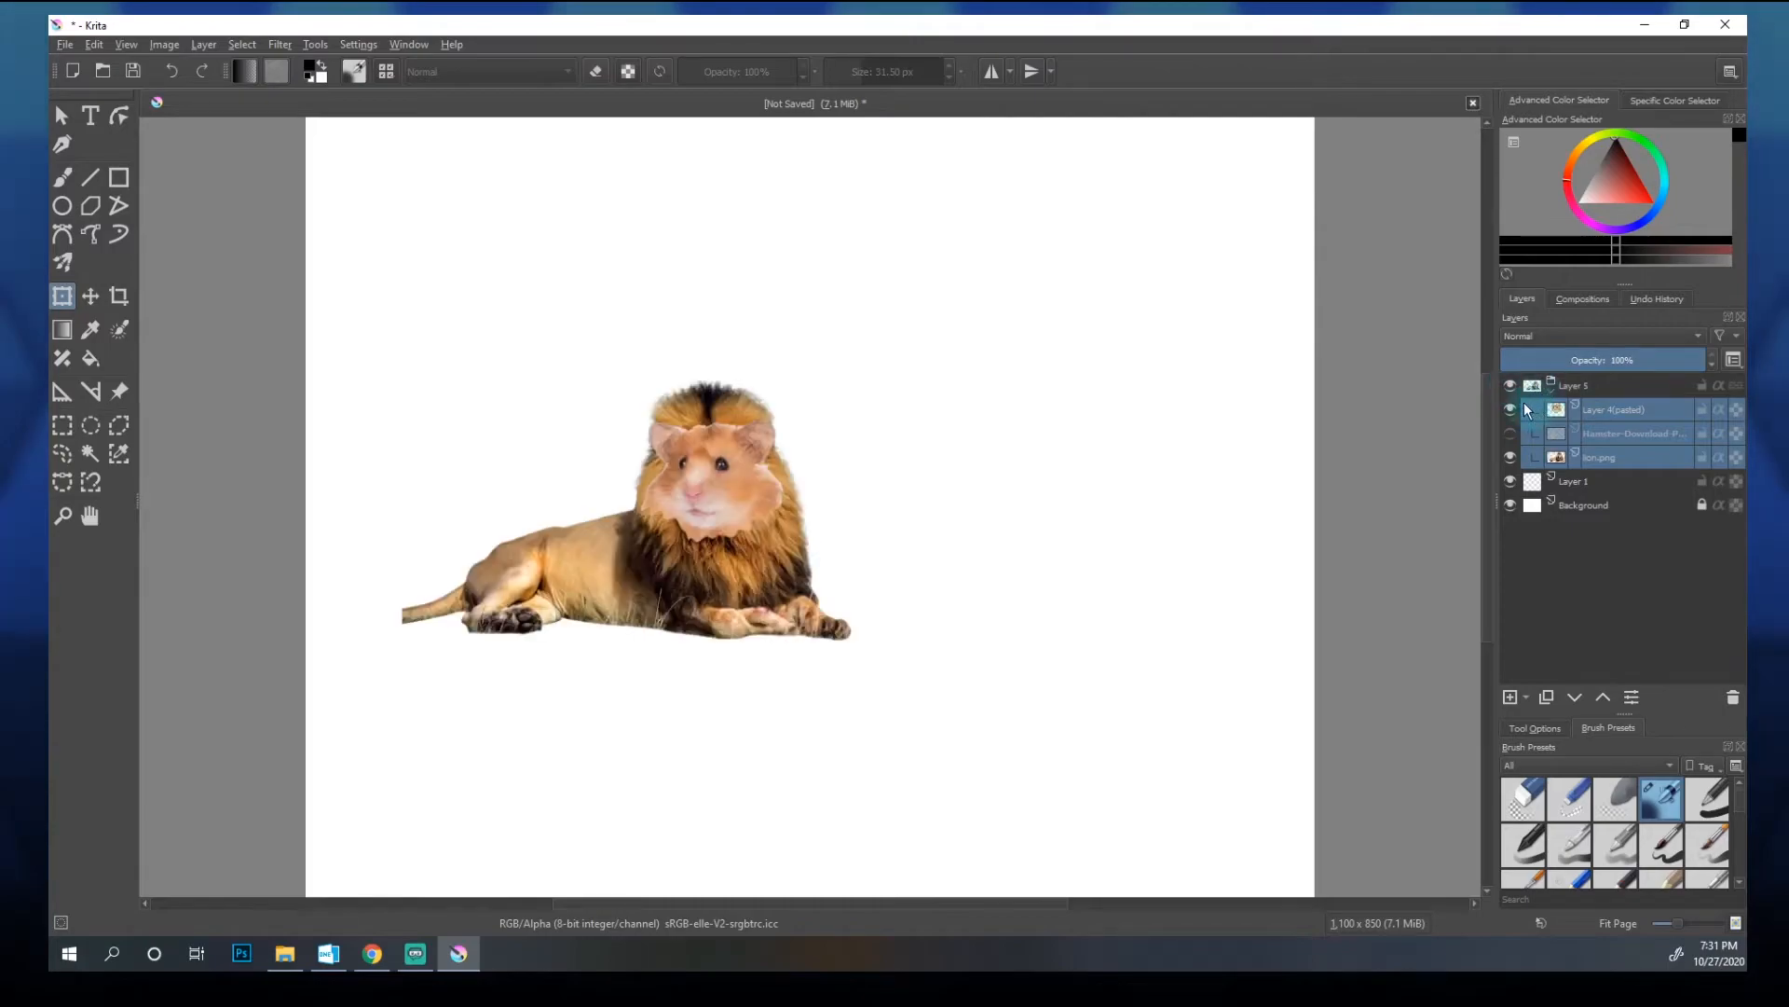
# Step: Move the whole layer group so the lion with the hamster head sits nearer the middle of the canvas
pyautogui.click(1594, 385)
pyautogui.click(90, 297)
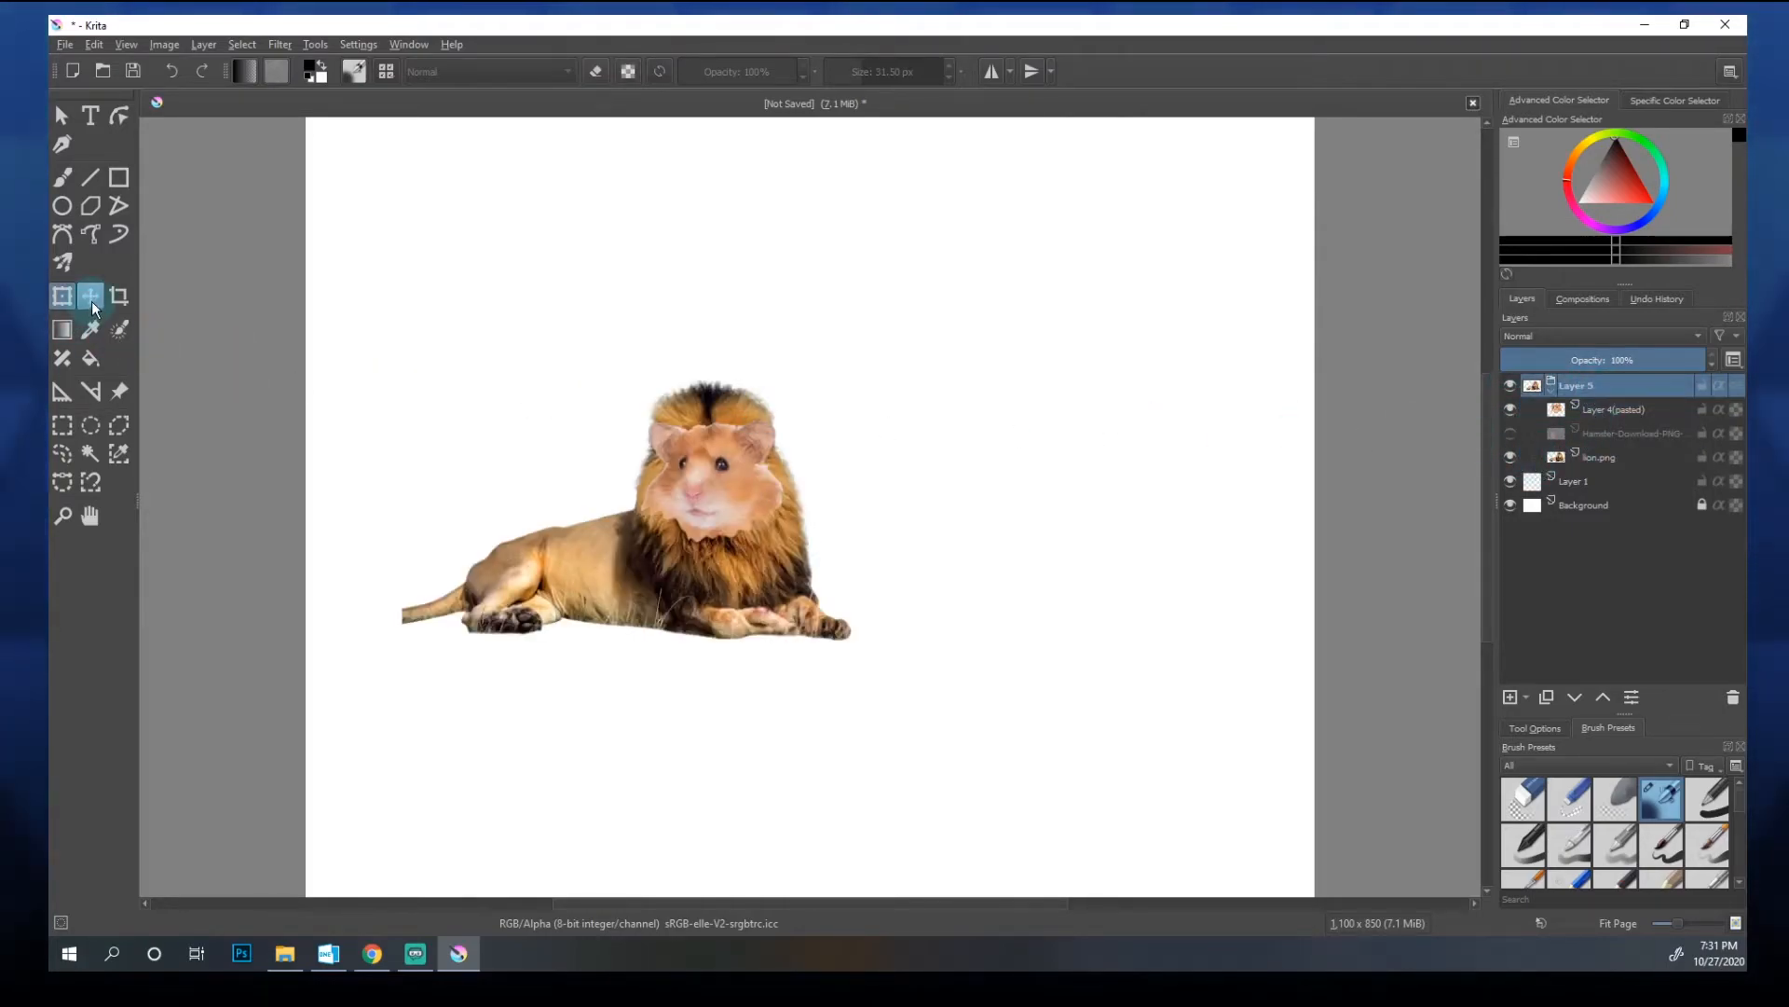
pyautogui.moveTo(691, 566); pyautogui.dragTo(868, 544)
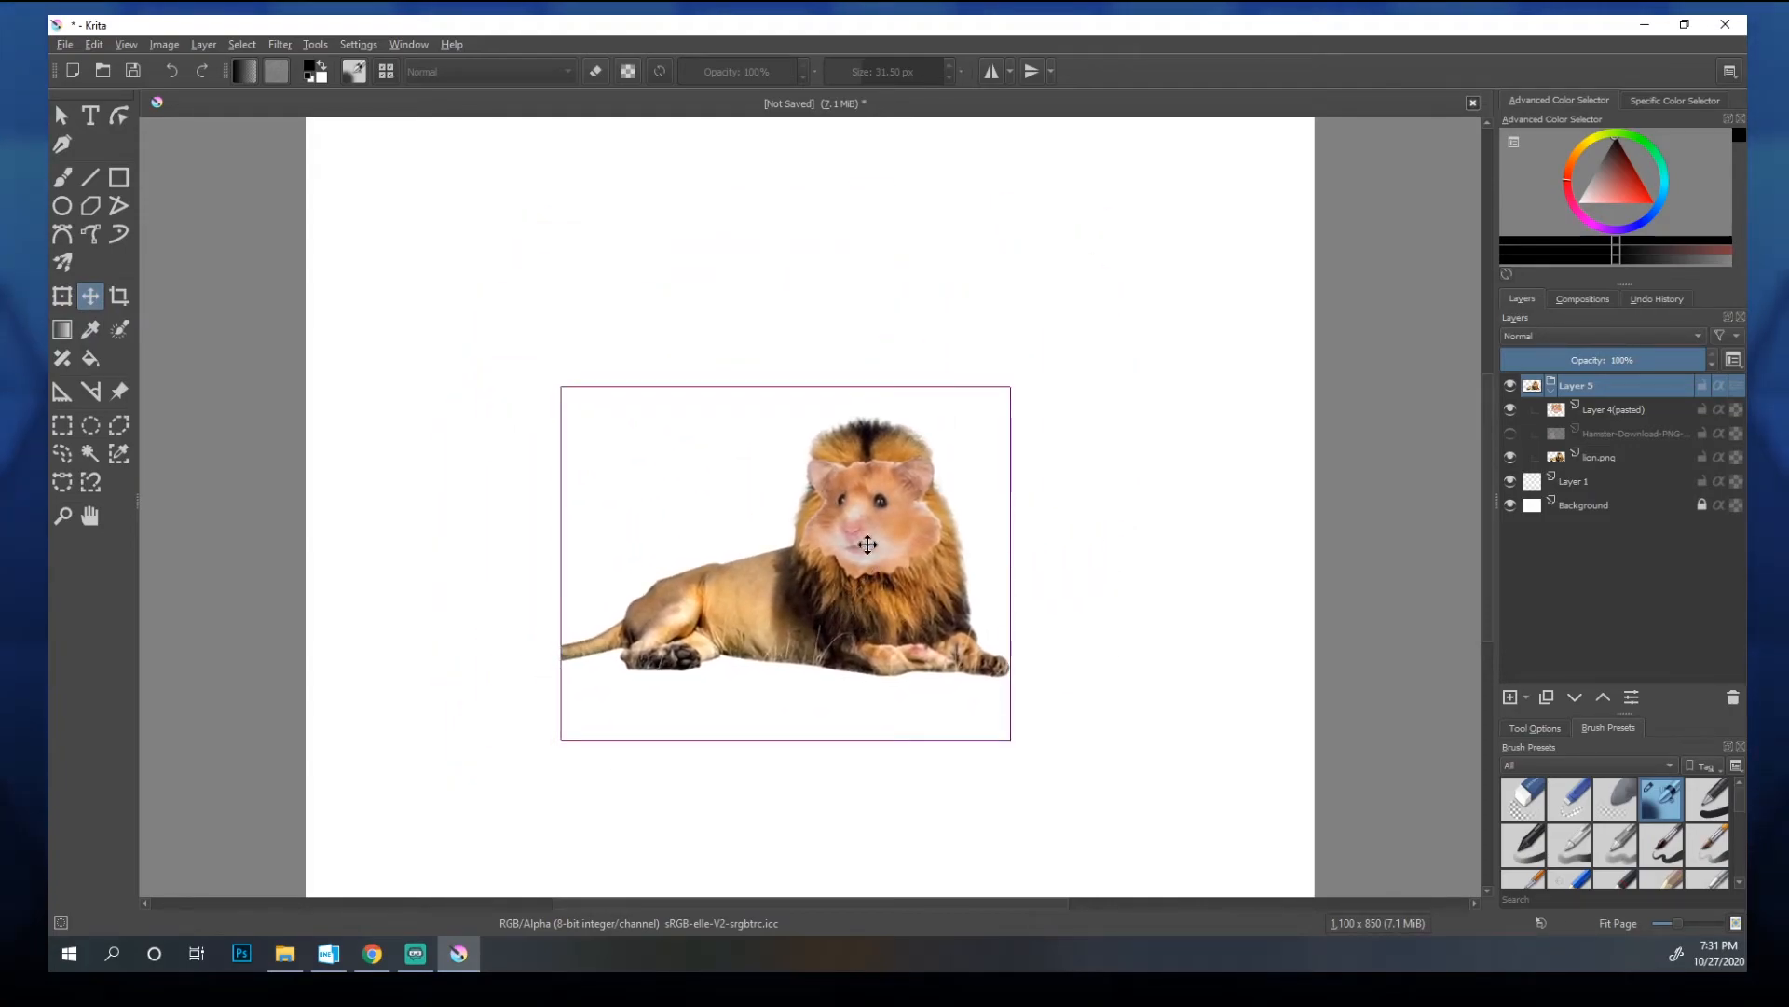
pyautogui.moveTo(866, 596); pyautogui.dragTo(798, 614)
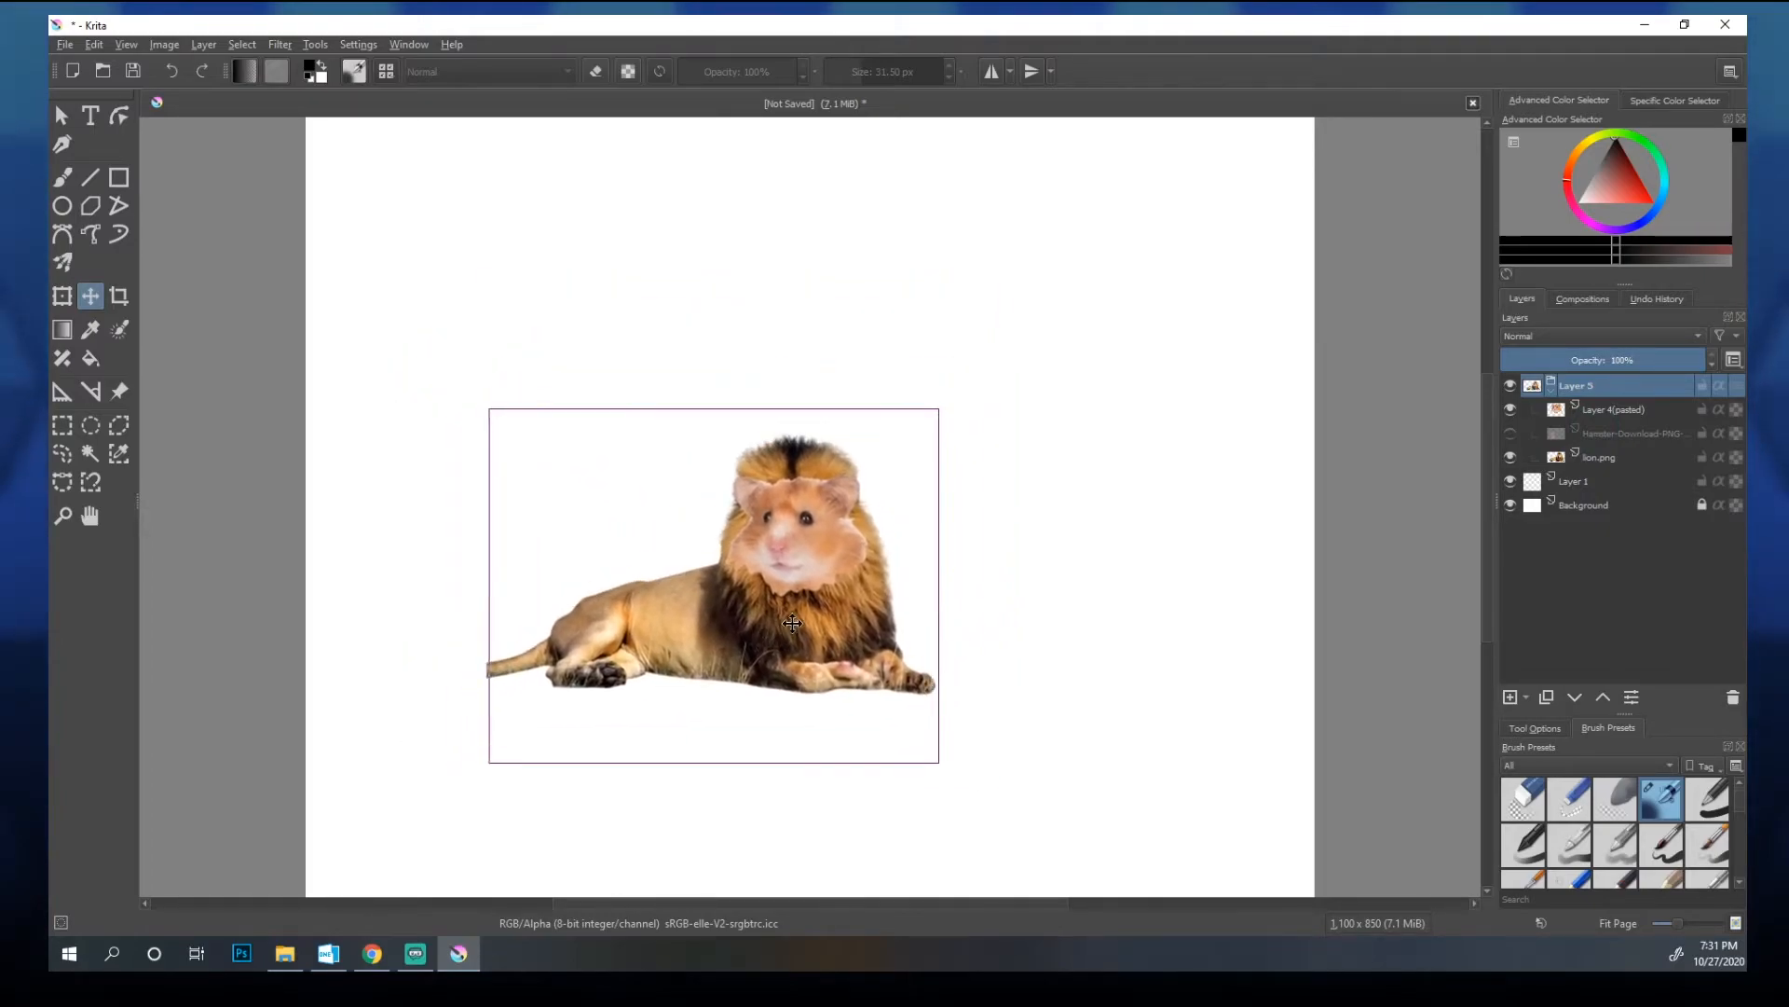
# Step: Open the HSV Adjustment filter for the pasted hamster head layer and place its dialog clear of the head
pyautogui.click(1622, 410)
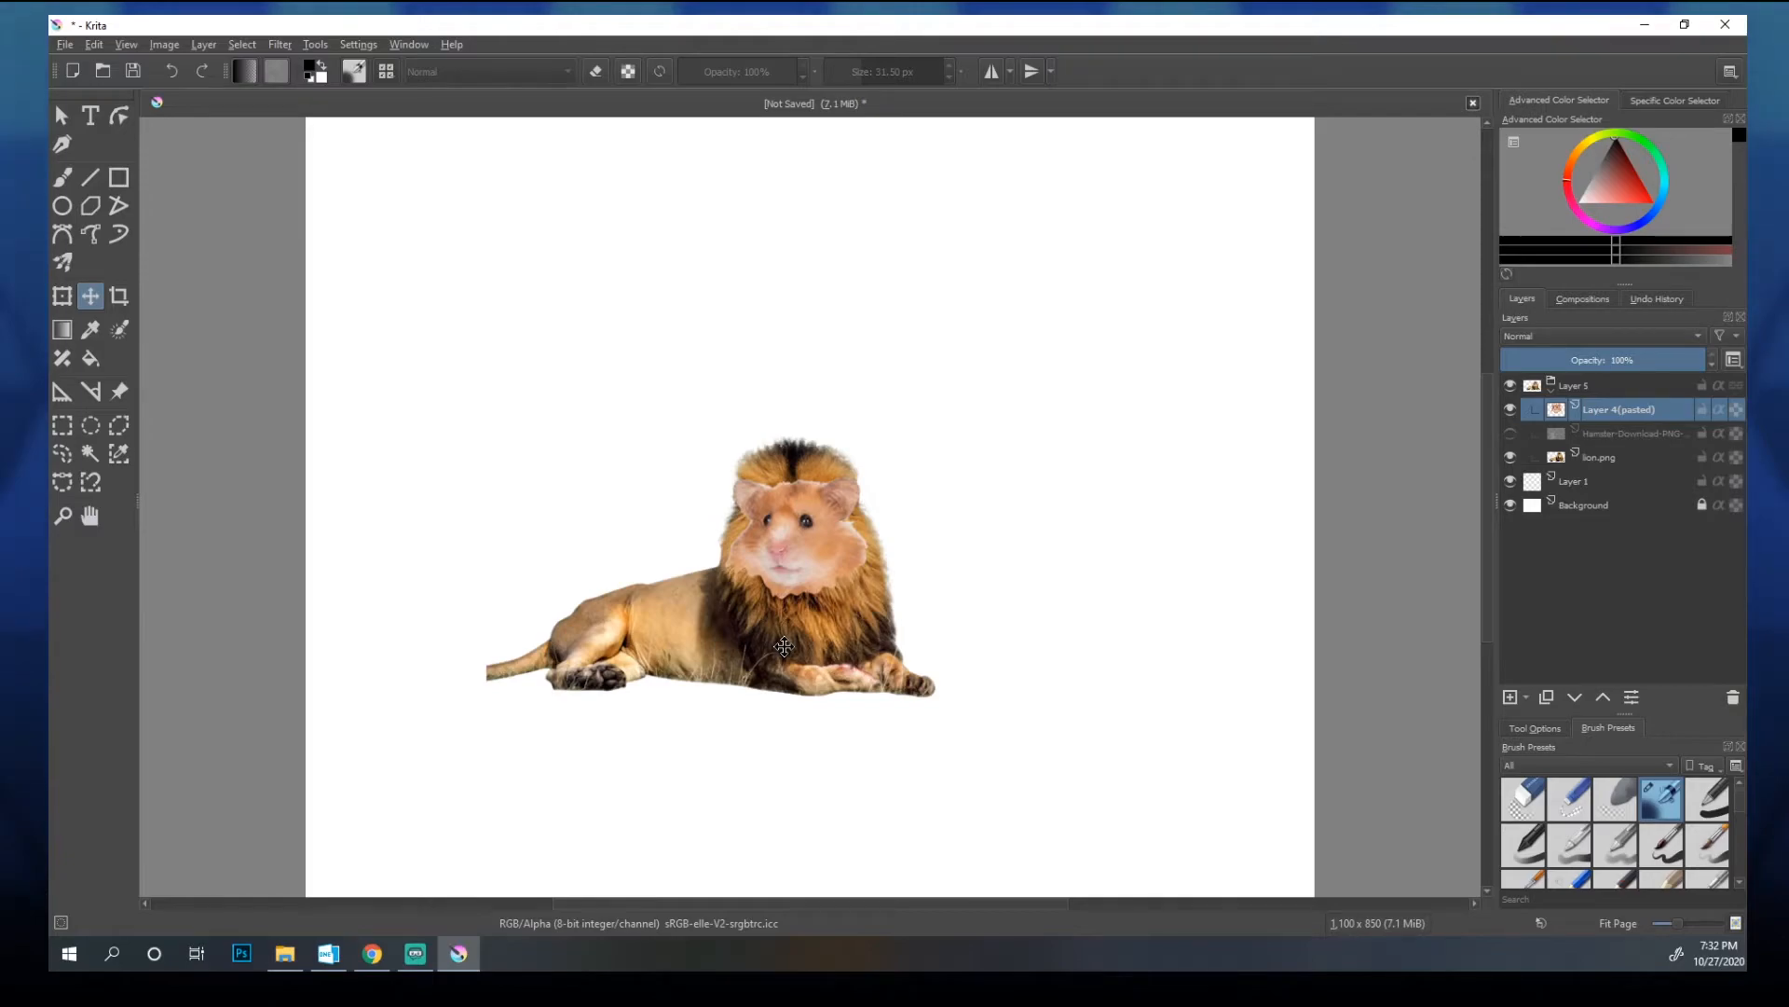
pyautogui.moveTo(1629, 714); pyautogui.dragTo(1629, 619)
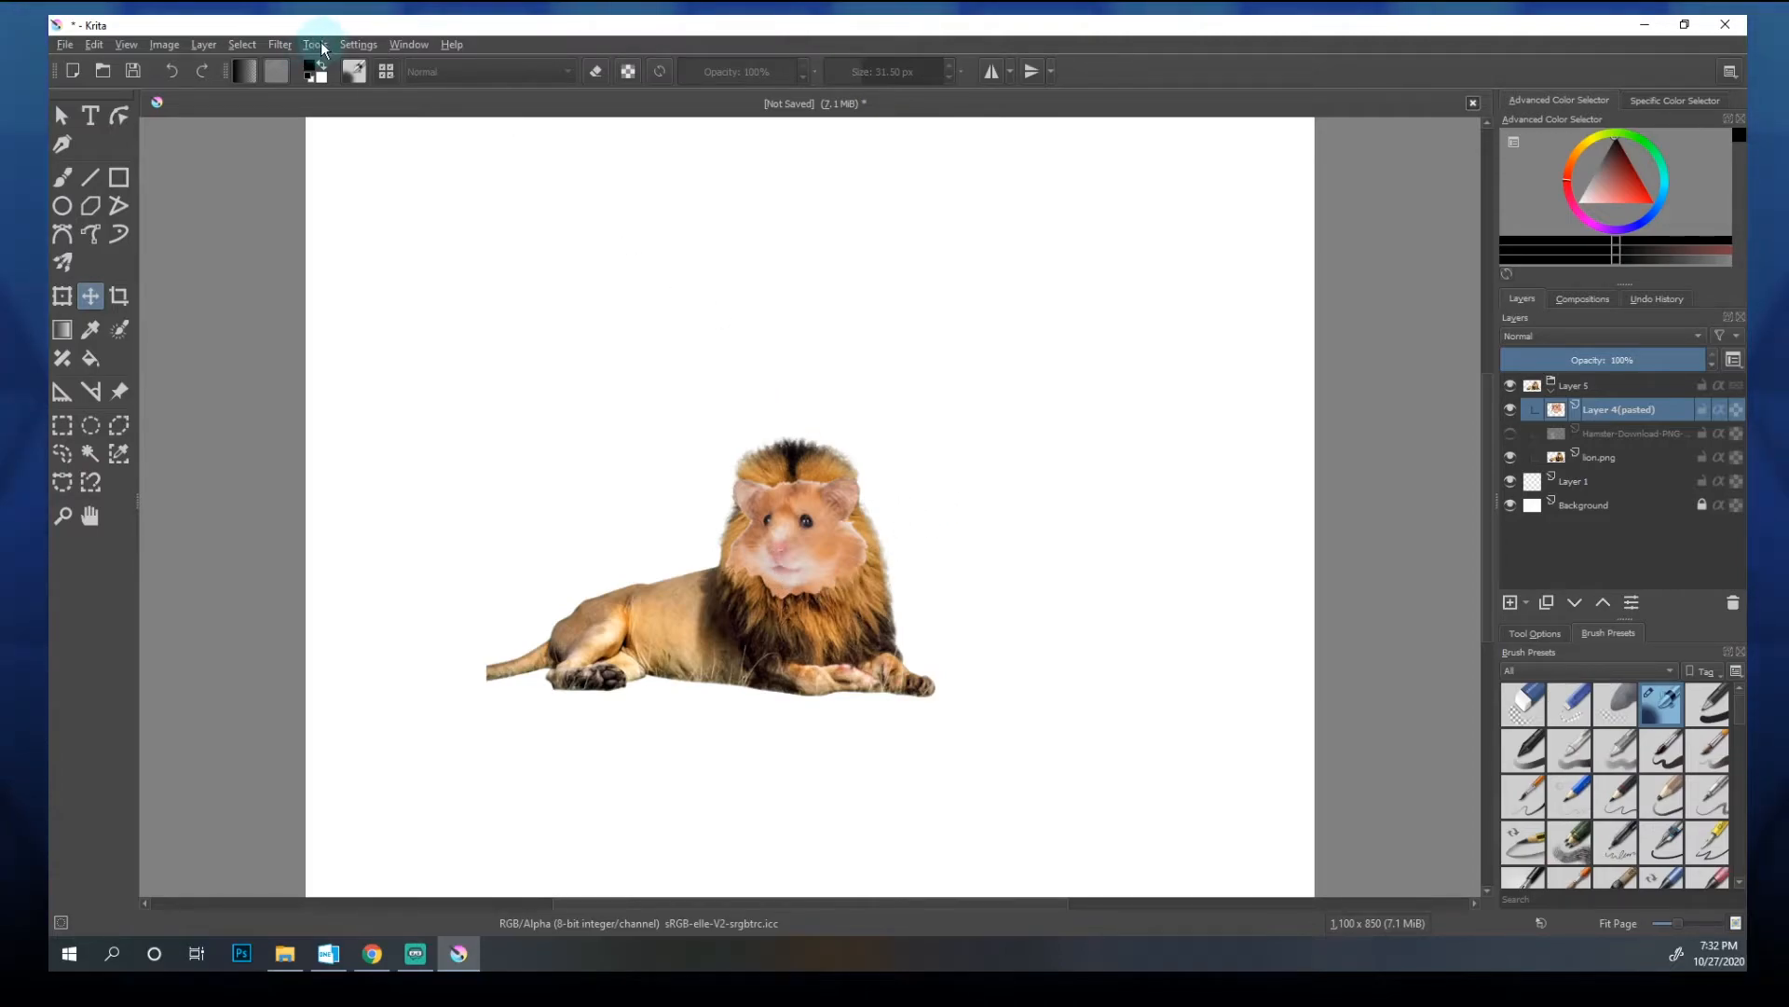
pyautogui.click(280, 44)
pyautogui.moveTo(332, 91)
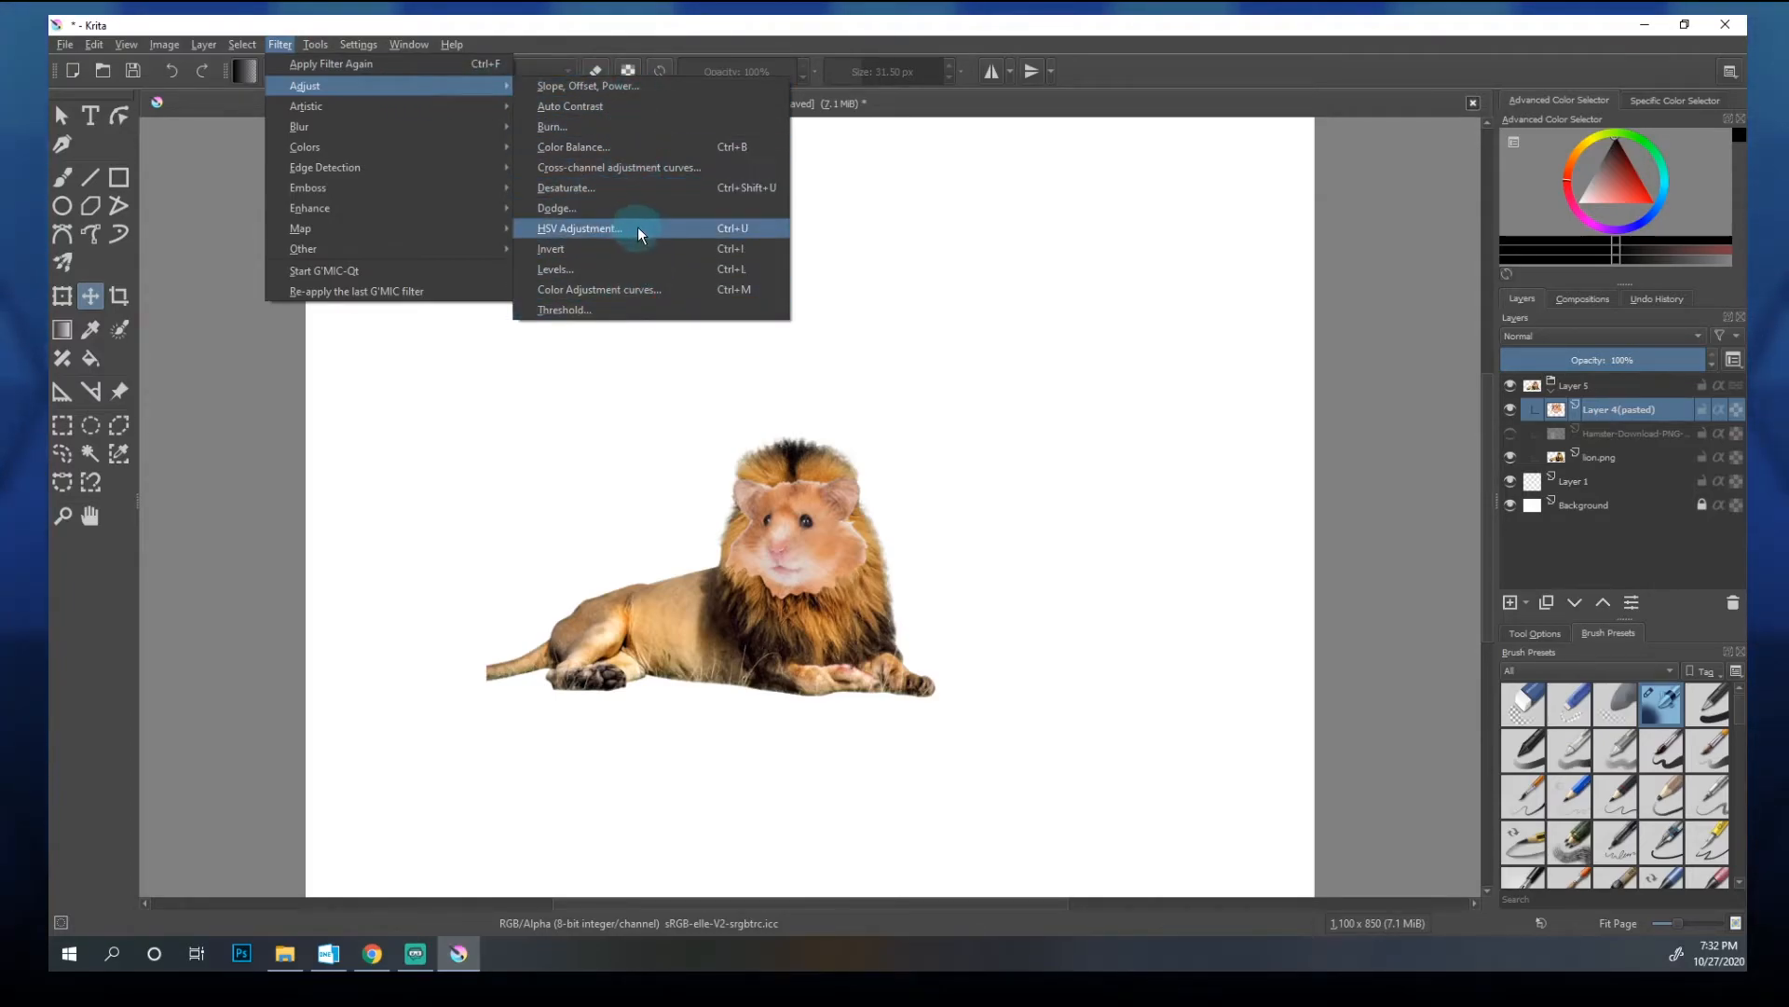
pyautogui.click(753, 228)
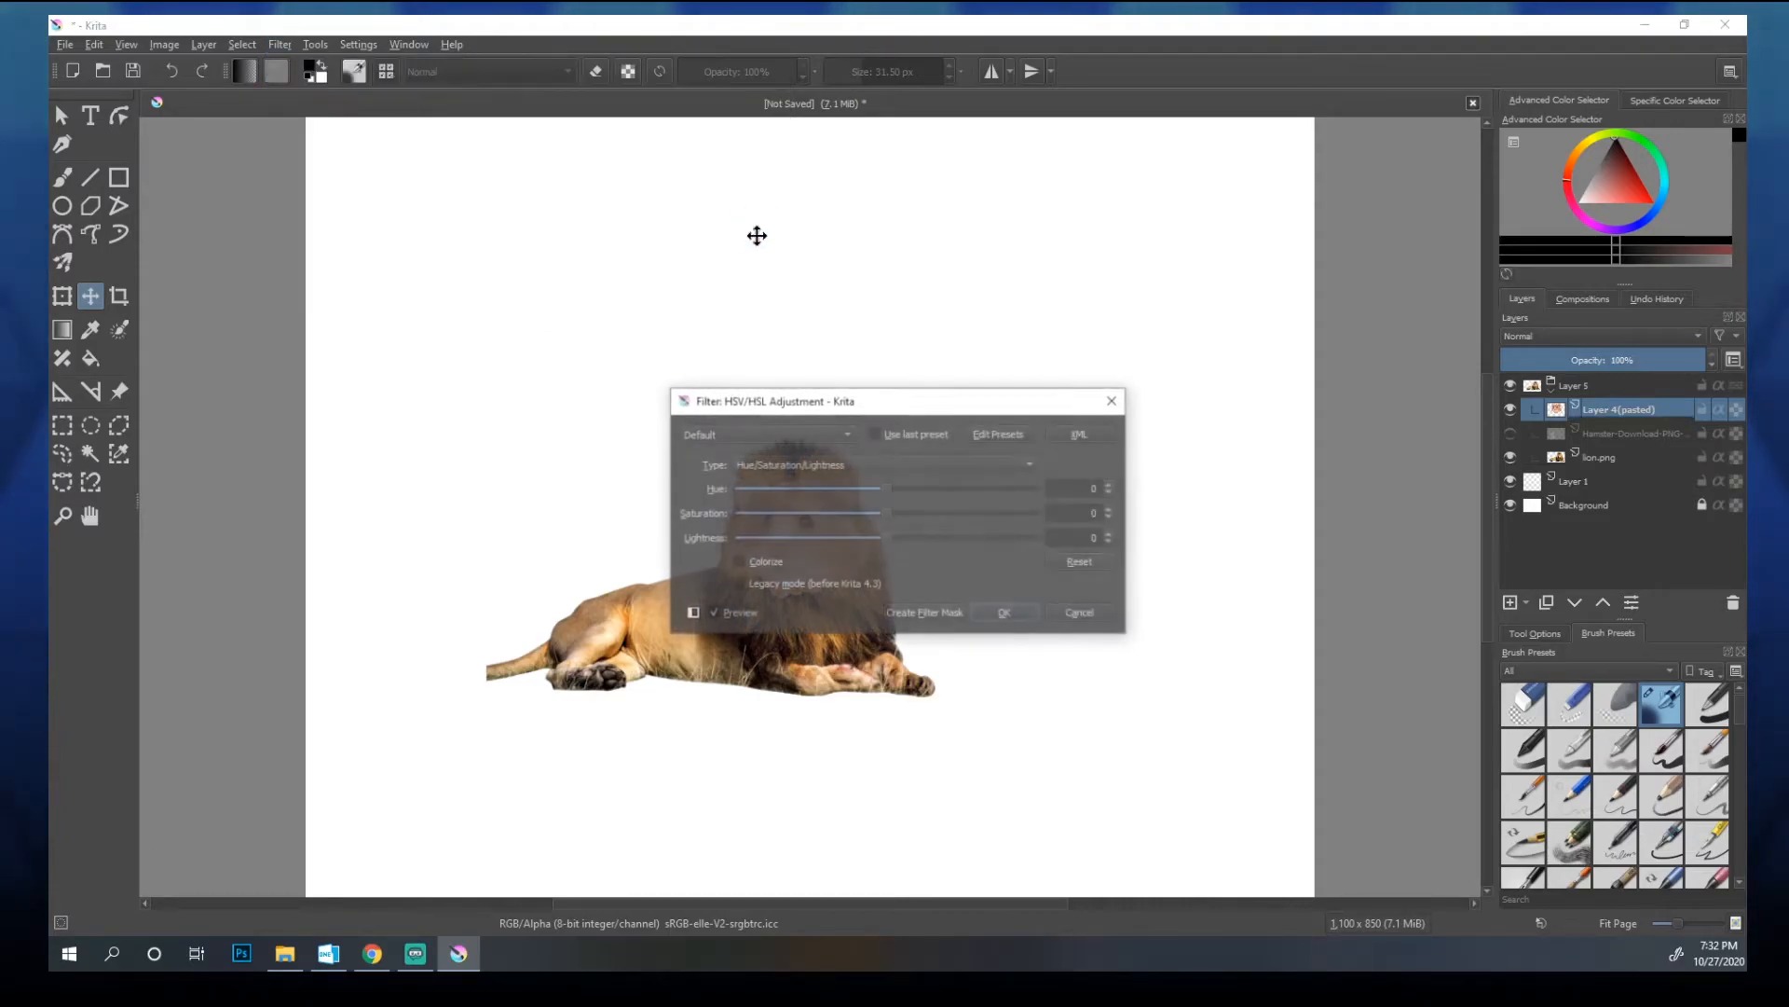
pyautogui.moveTo(1152, 384); pyautogui.dragTo(1110, 397)
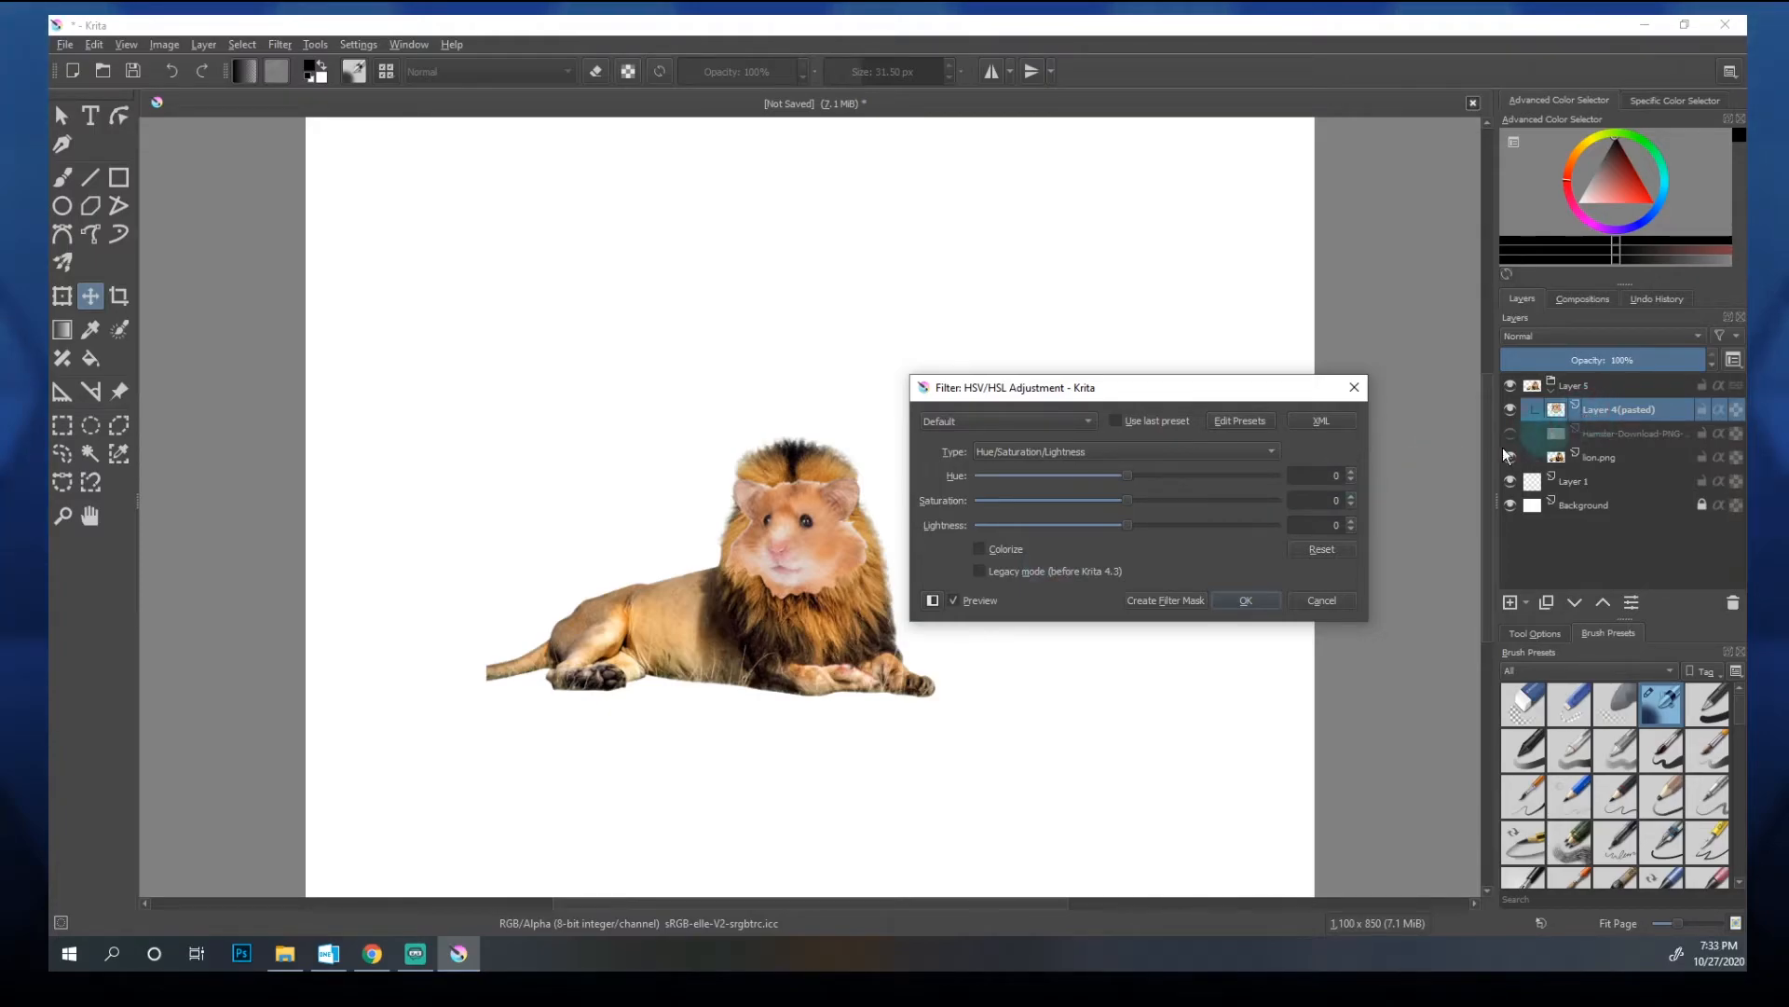
# Step: Try a hue of 17 and a saturation of 5 on the hamster head, comparing it with and without the preview
pyautogui.moveTo(1126, 475)
pyautogui.mouseDown()
pyautogui.moveTo(1088, 477)
pyautogui.moveTo(1208, 473)
pyautogui.moveTo(1131, 474)
pyautogui.moveTo(1106, 502)
pyautogui.moveTo(1250, 500)
pyautogui.moveTo(1071, 500)
pyautogui.moveTo(1135, 500)
pyautogui.mouseUp()
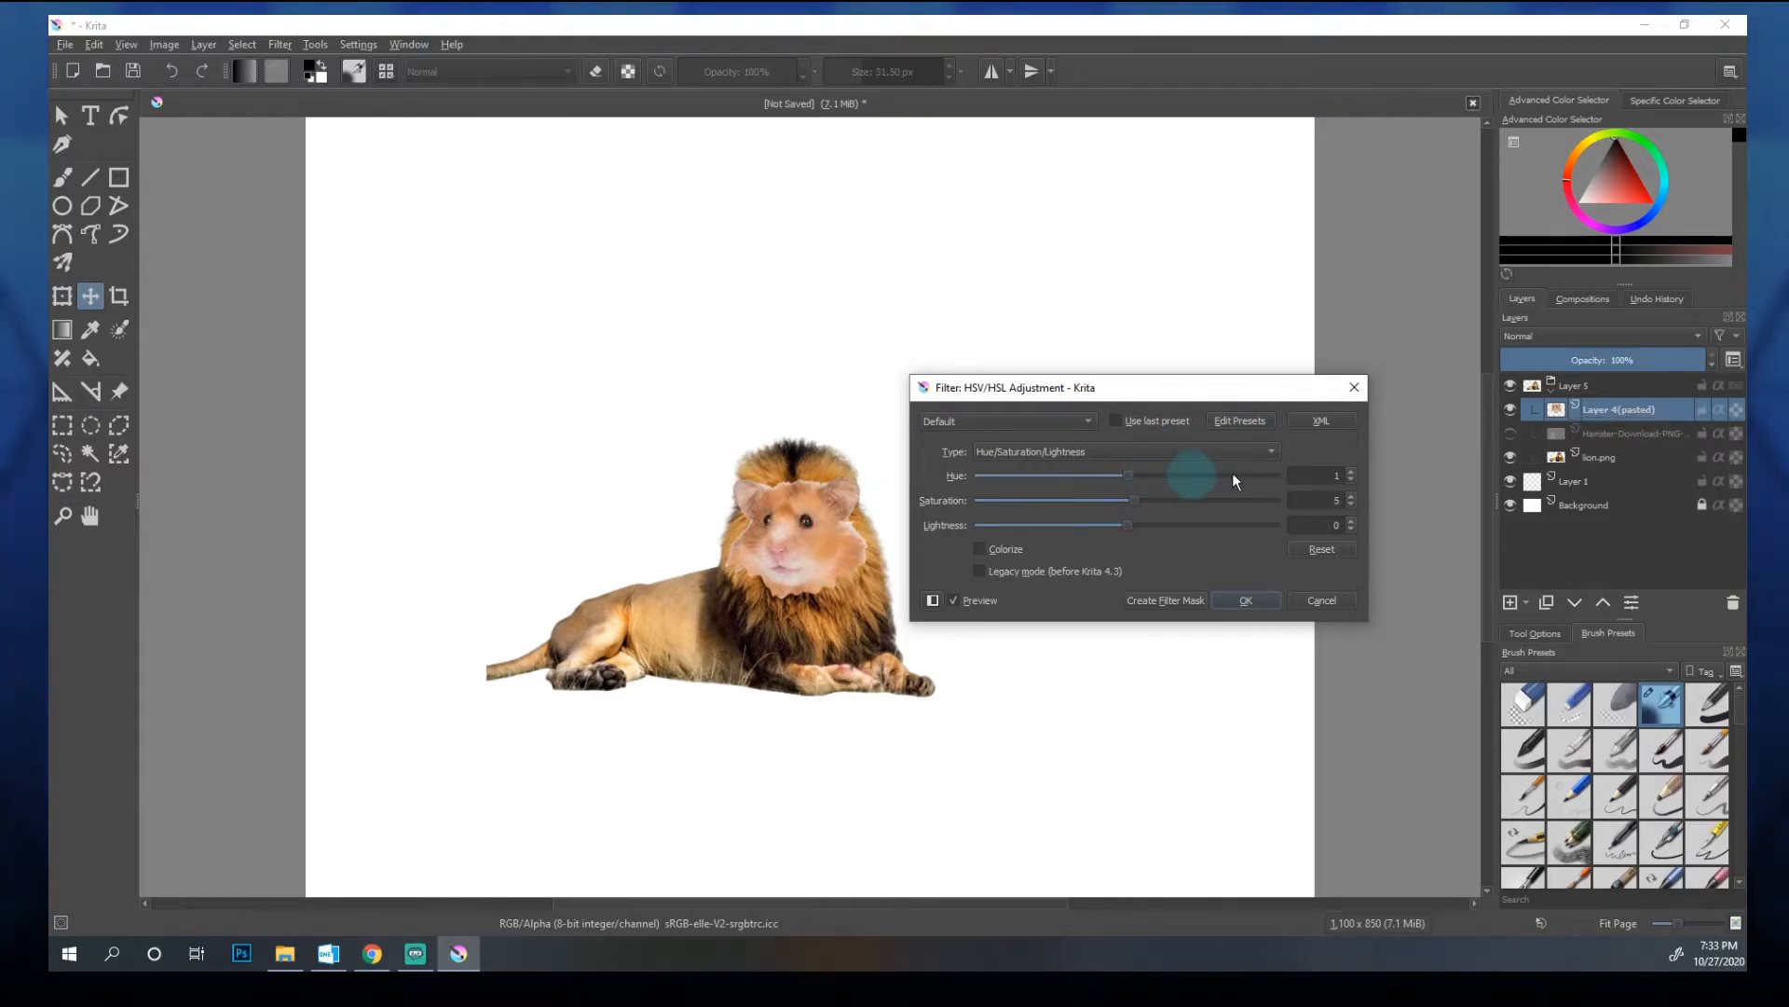
pyautogui.click(954, 600)
pyautogui.moveTo(1128, 473); pyautogui.dragTo(1143, 475)
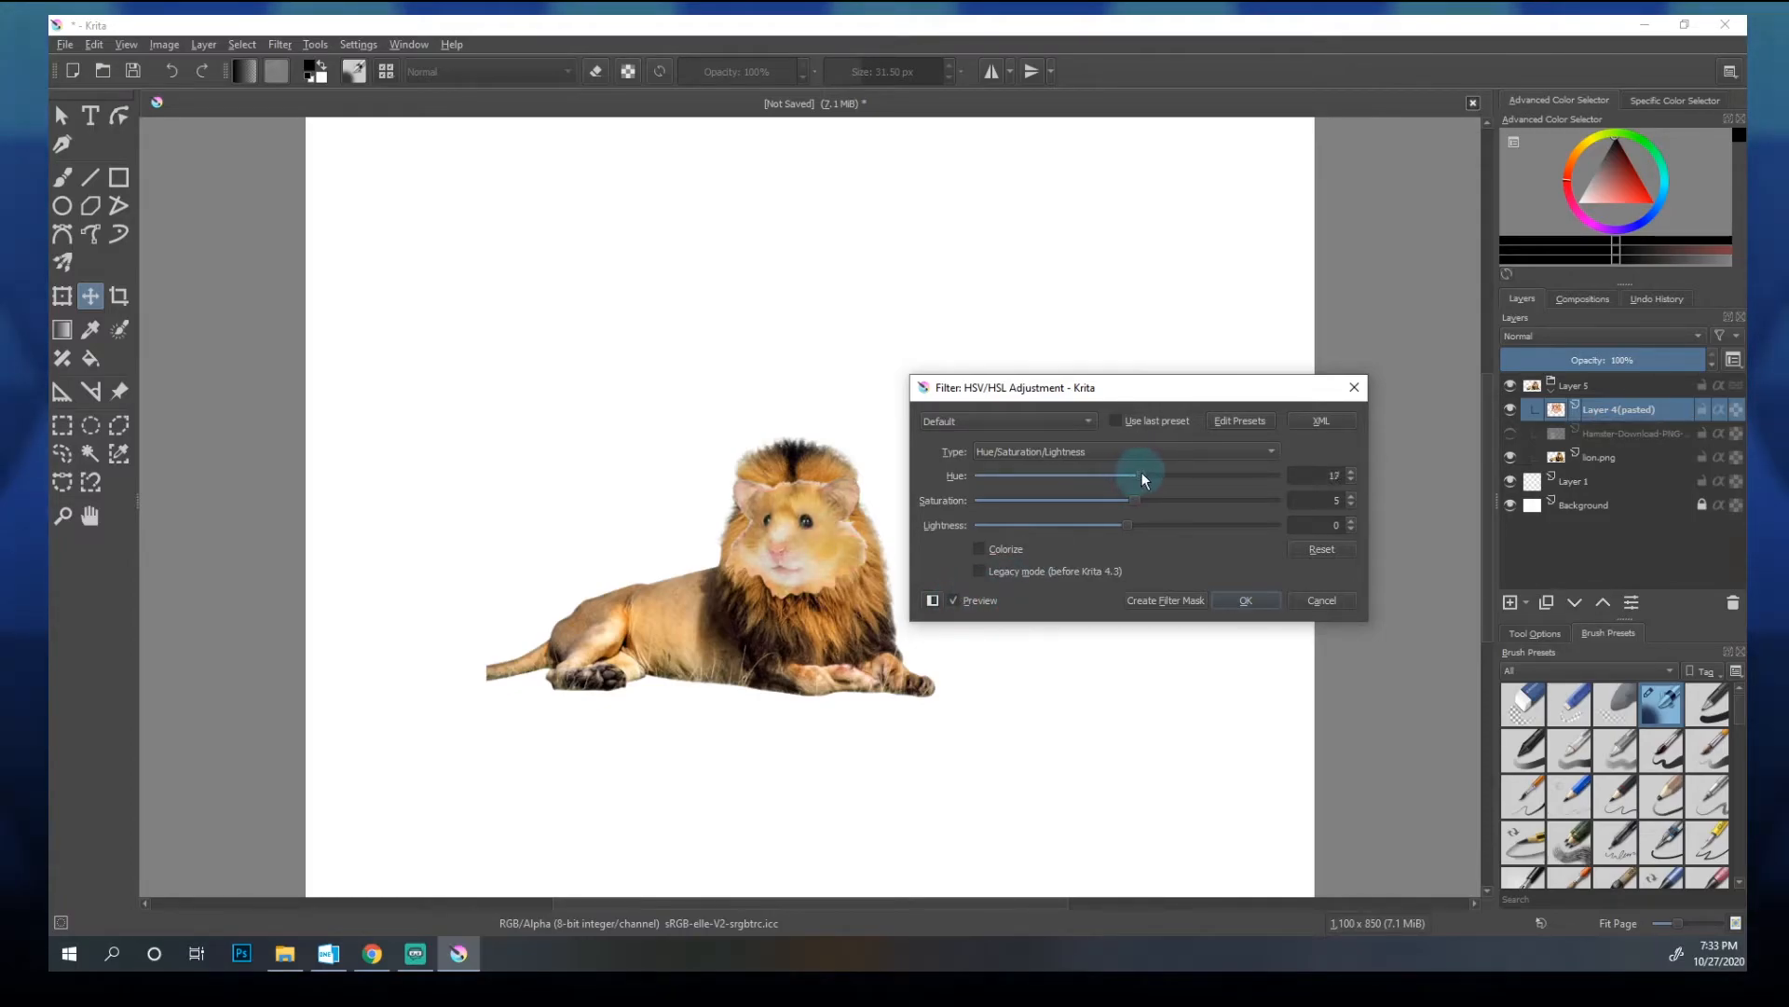
pyautogui.click(957, 602)
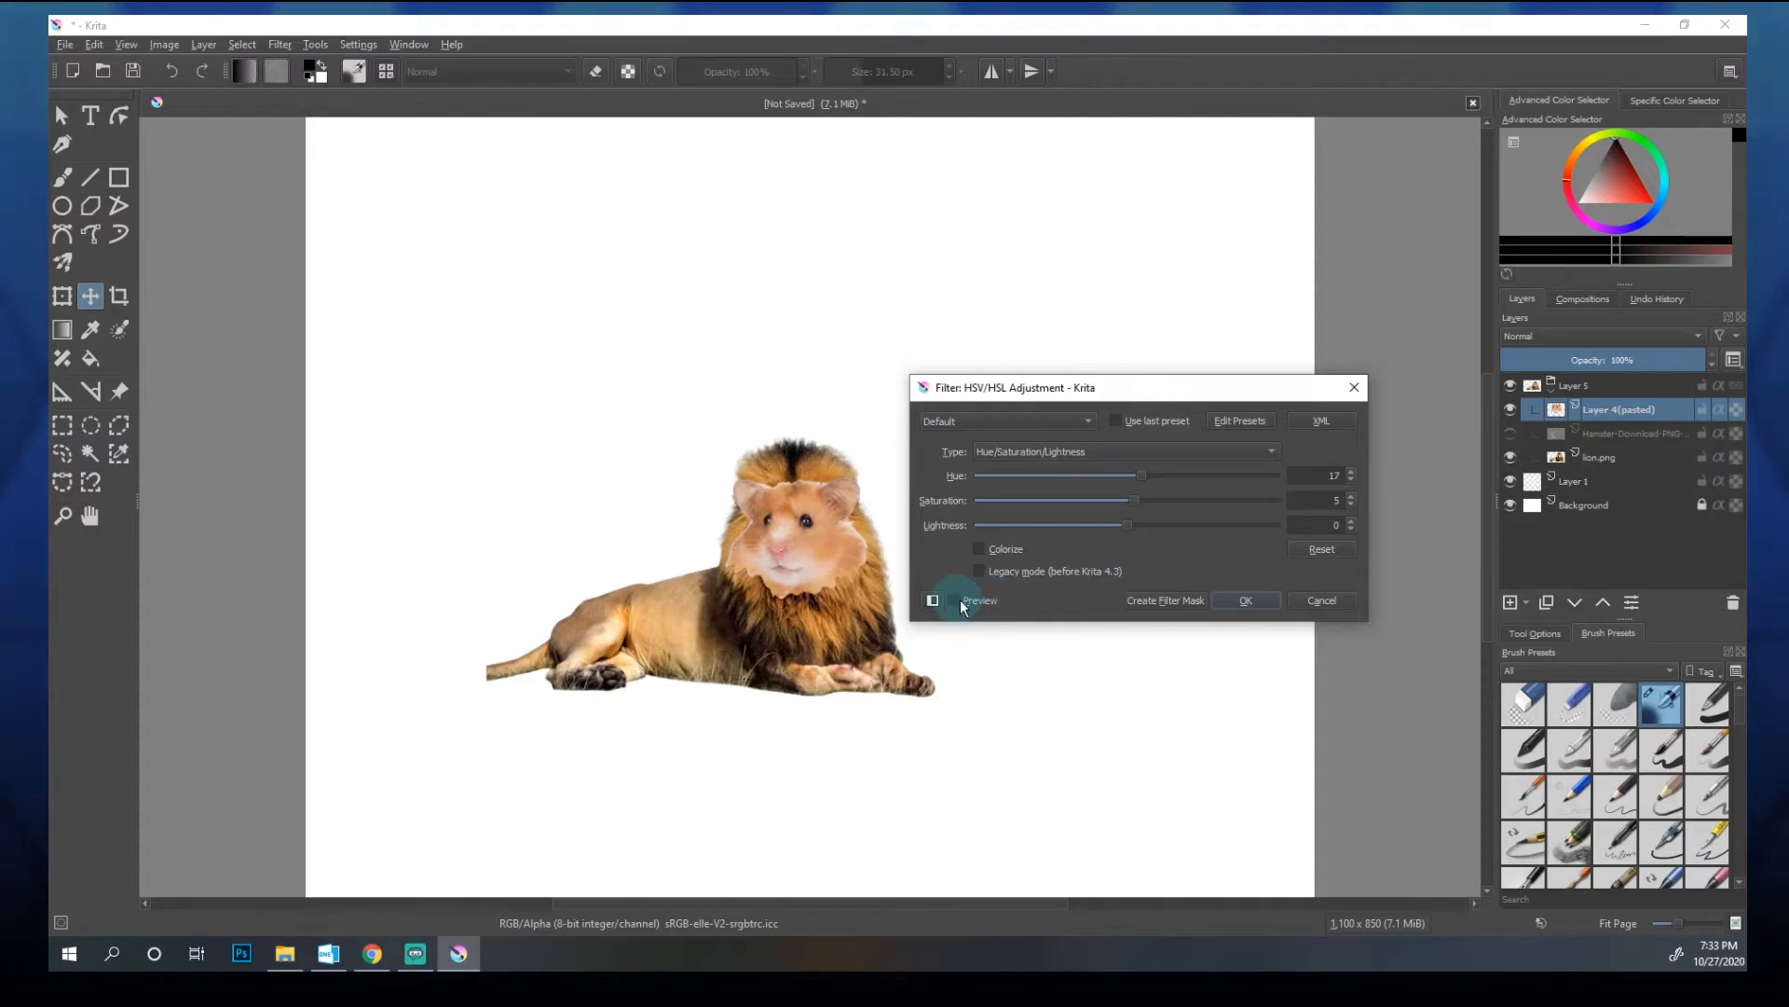
pyautogui.click(956, 597)
pyautogui.click(958, 599)
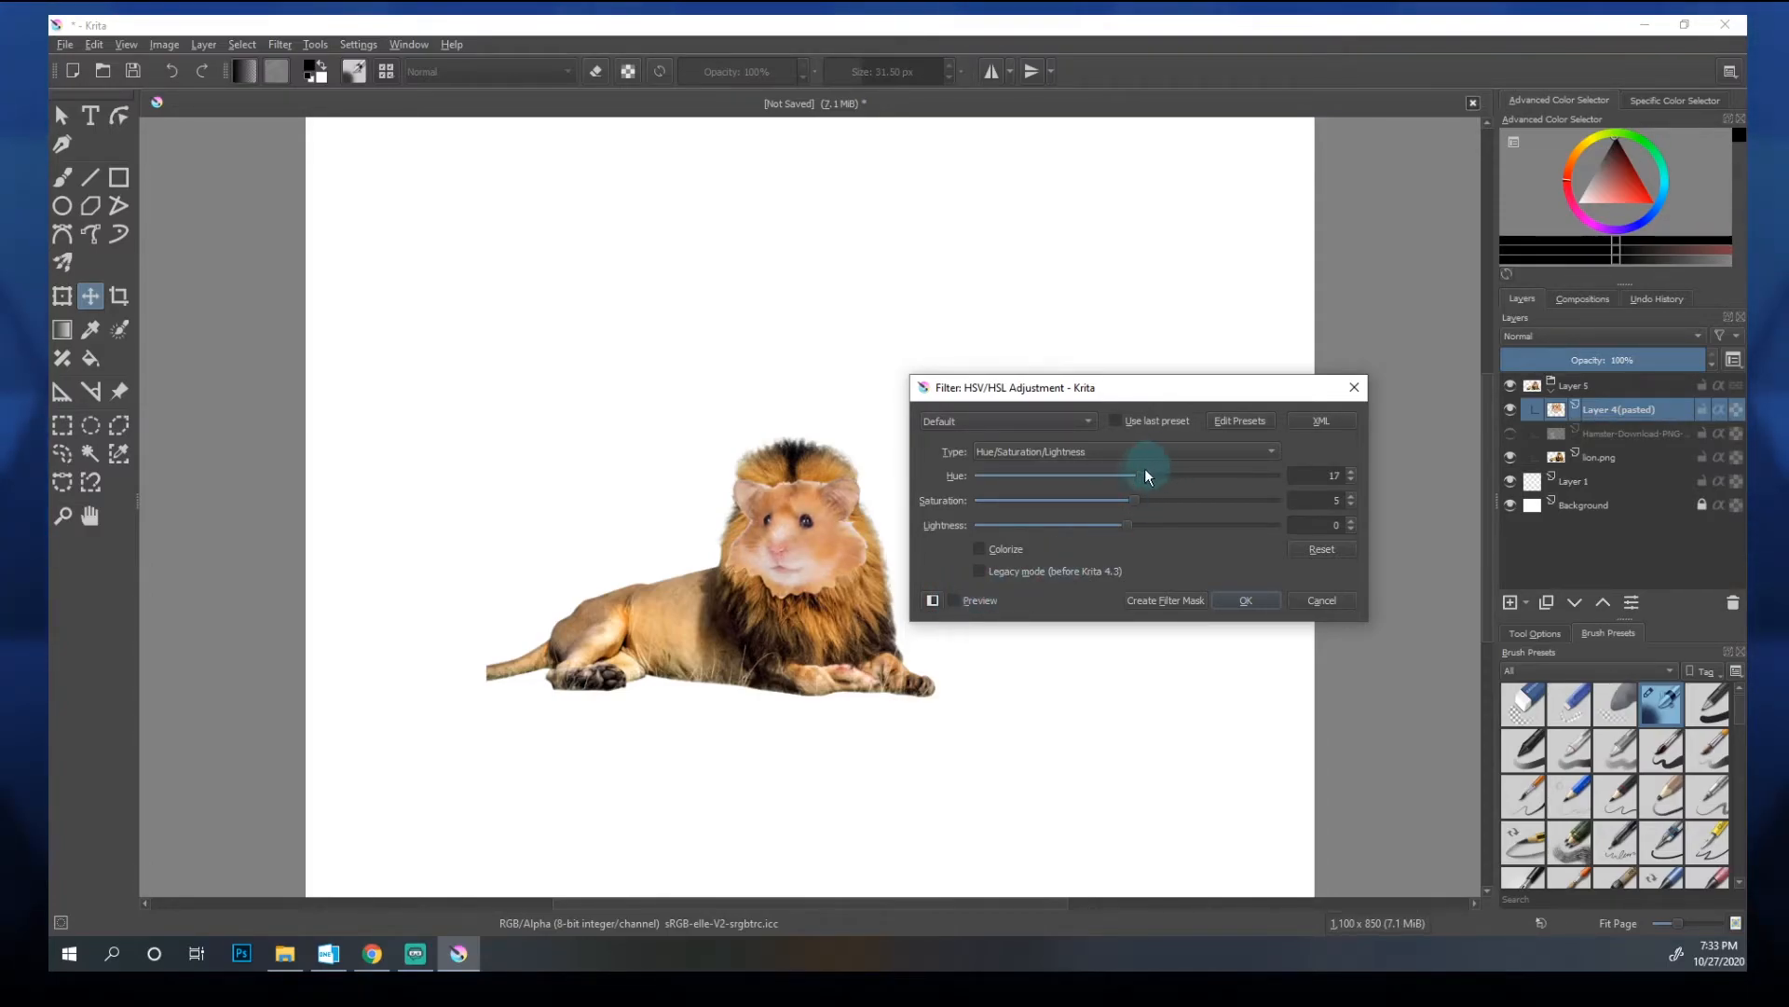
# Step: Set the hamster head's hue to 4 and saturation to 1 with the preview on
pyautogui.moveTo(1135, 505)
pyautogui.mouseDown()
pyautogui.moveTo(1068, 504)
pyautogui.moveTo(1119, 501)
pyautogui.moveTo(1131, 475)
pyautogui.mouseUp()
pyautogui.click(980, 601)
pyautogui.moveTo(1129, 500); pyautogui.dragTo(1124, 501)
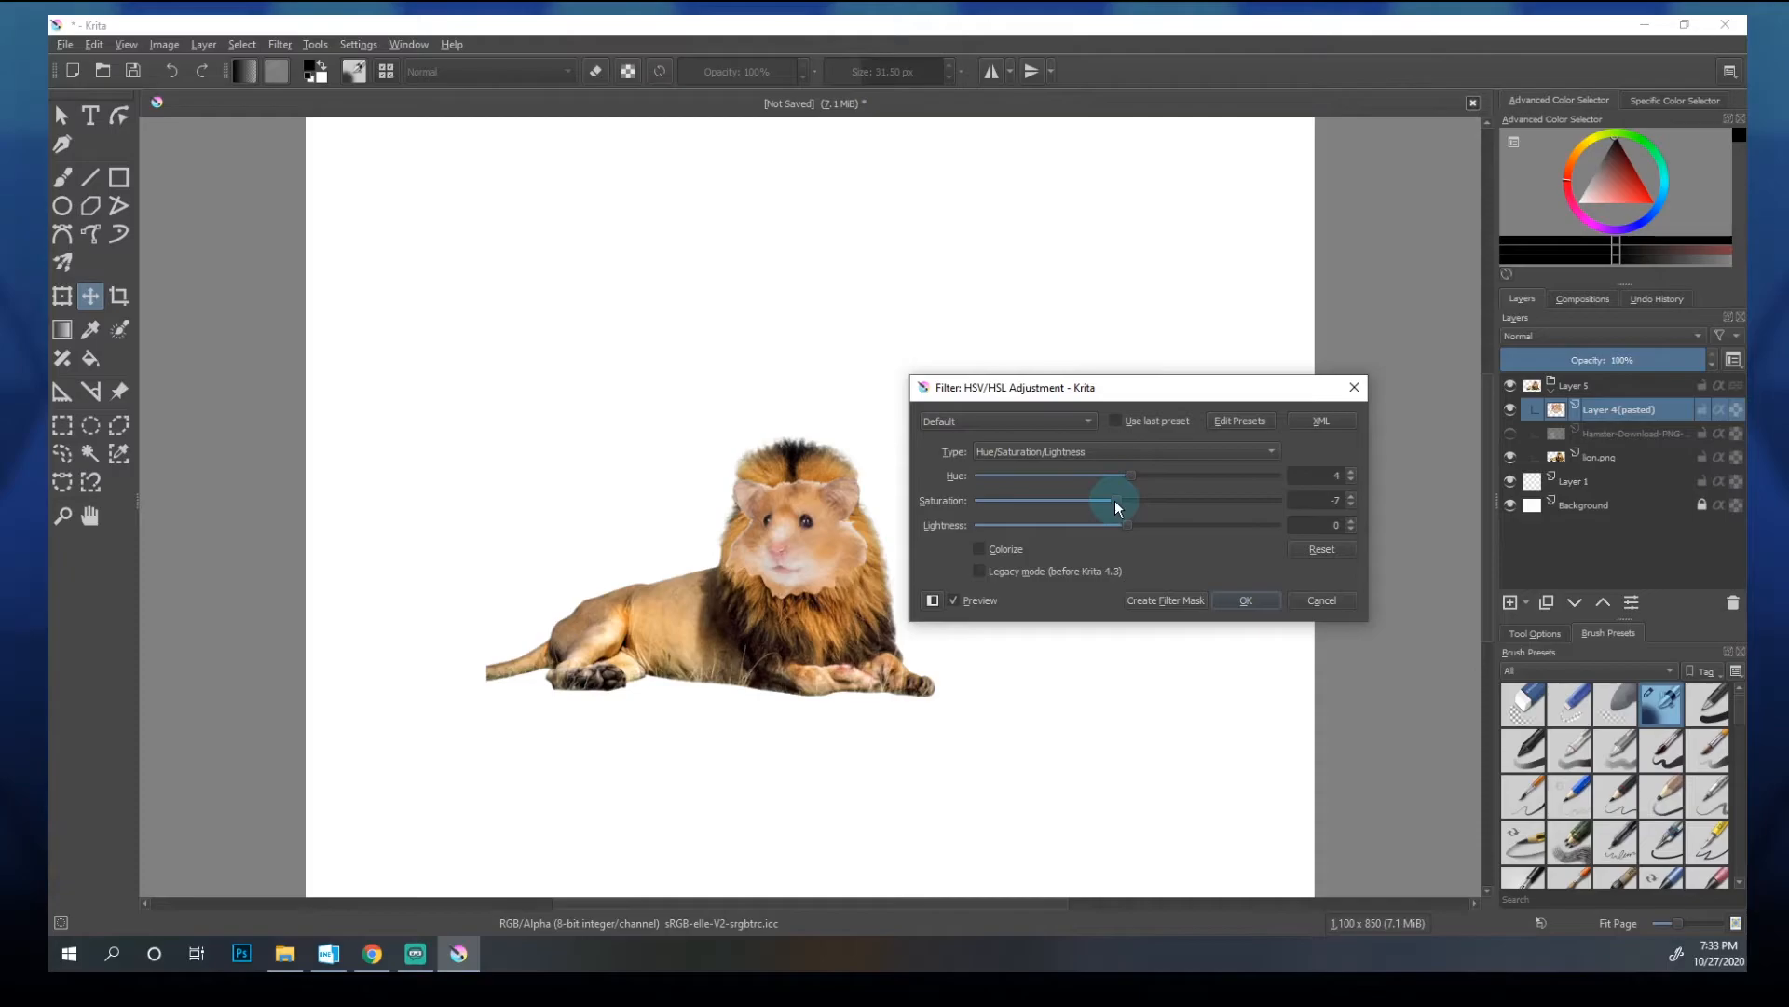
pyautogui.moveTo(1125, 502); pyautogui.dragTo(1130, 501)
# Step: Compare the hamster head with and without the filter preview, and apply the HSV adjustment
pyautogui.click(967, 600)
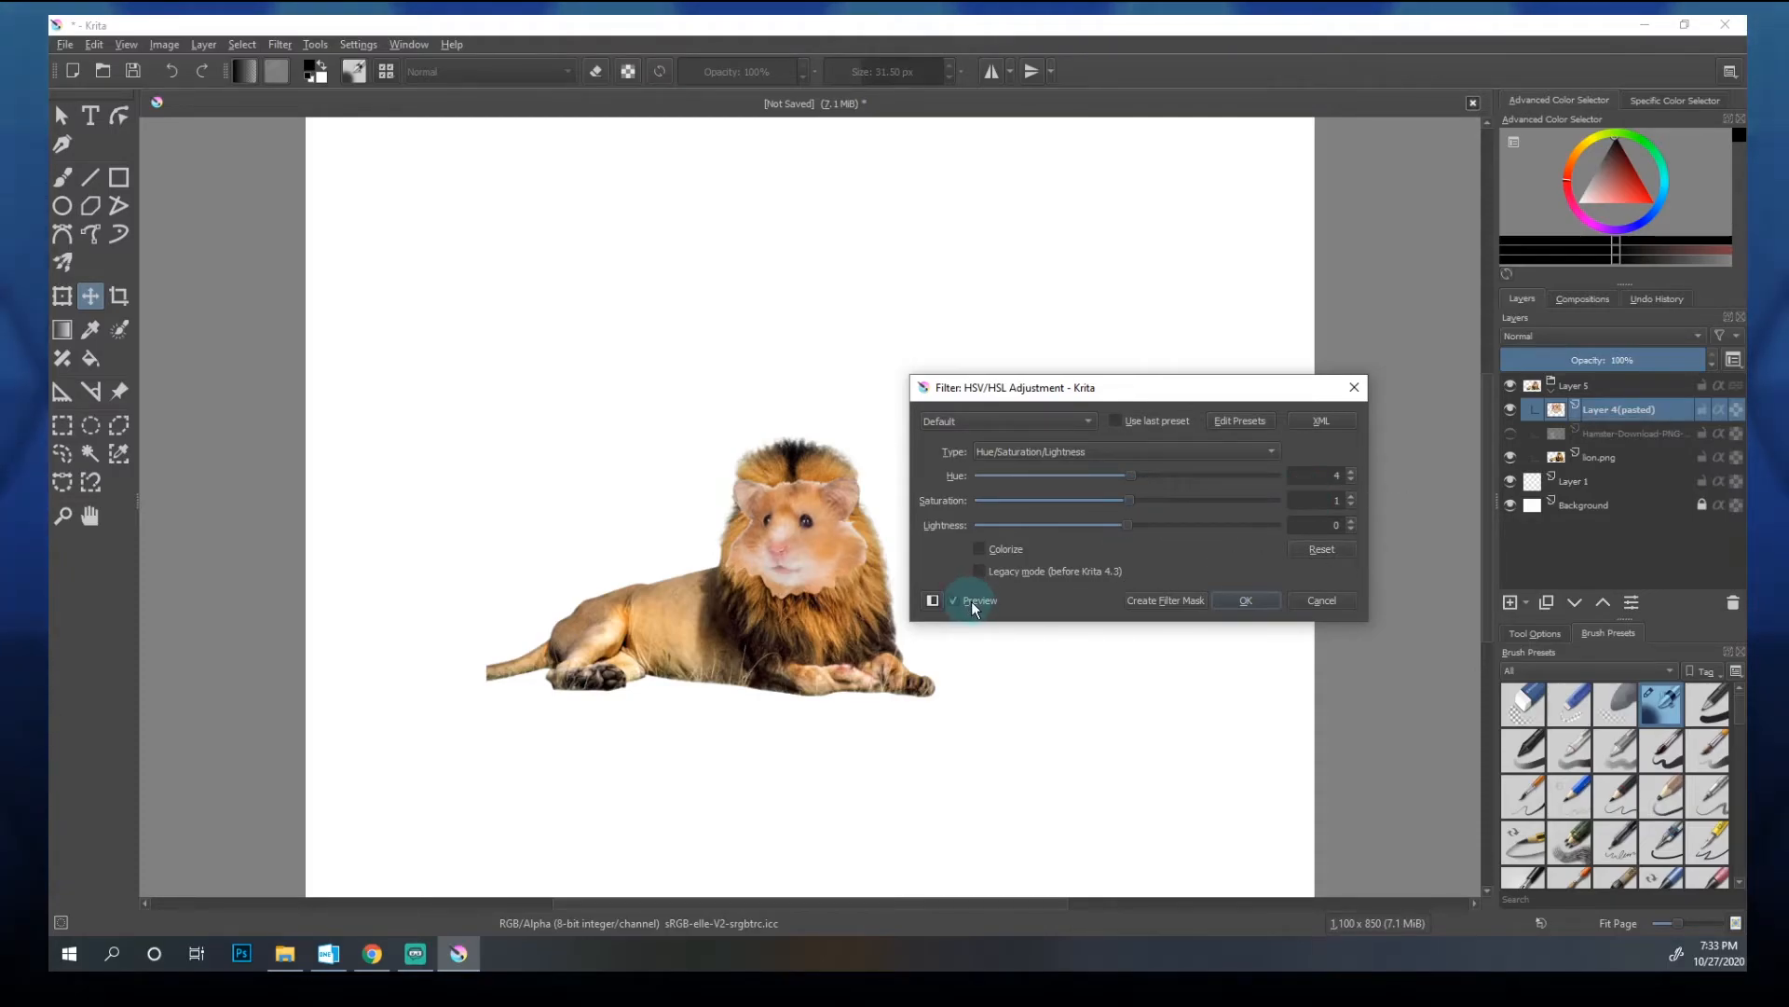
pyautogui.click(971, 601)
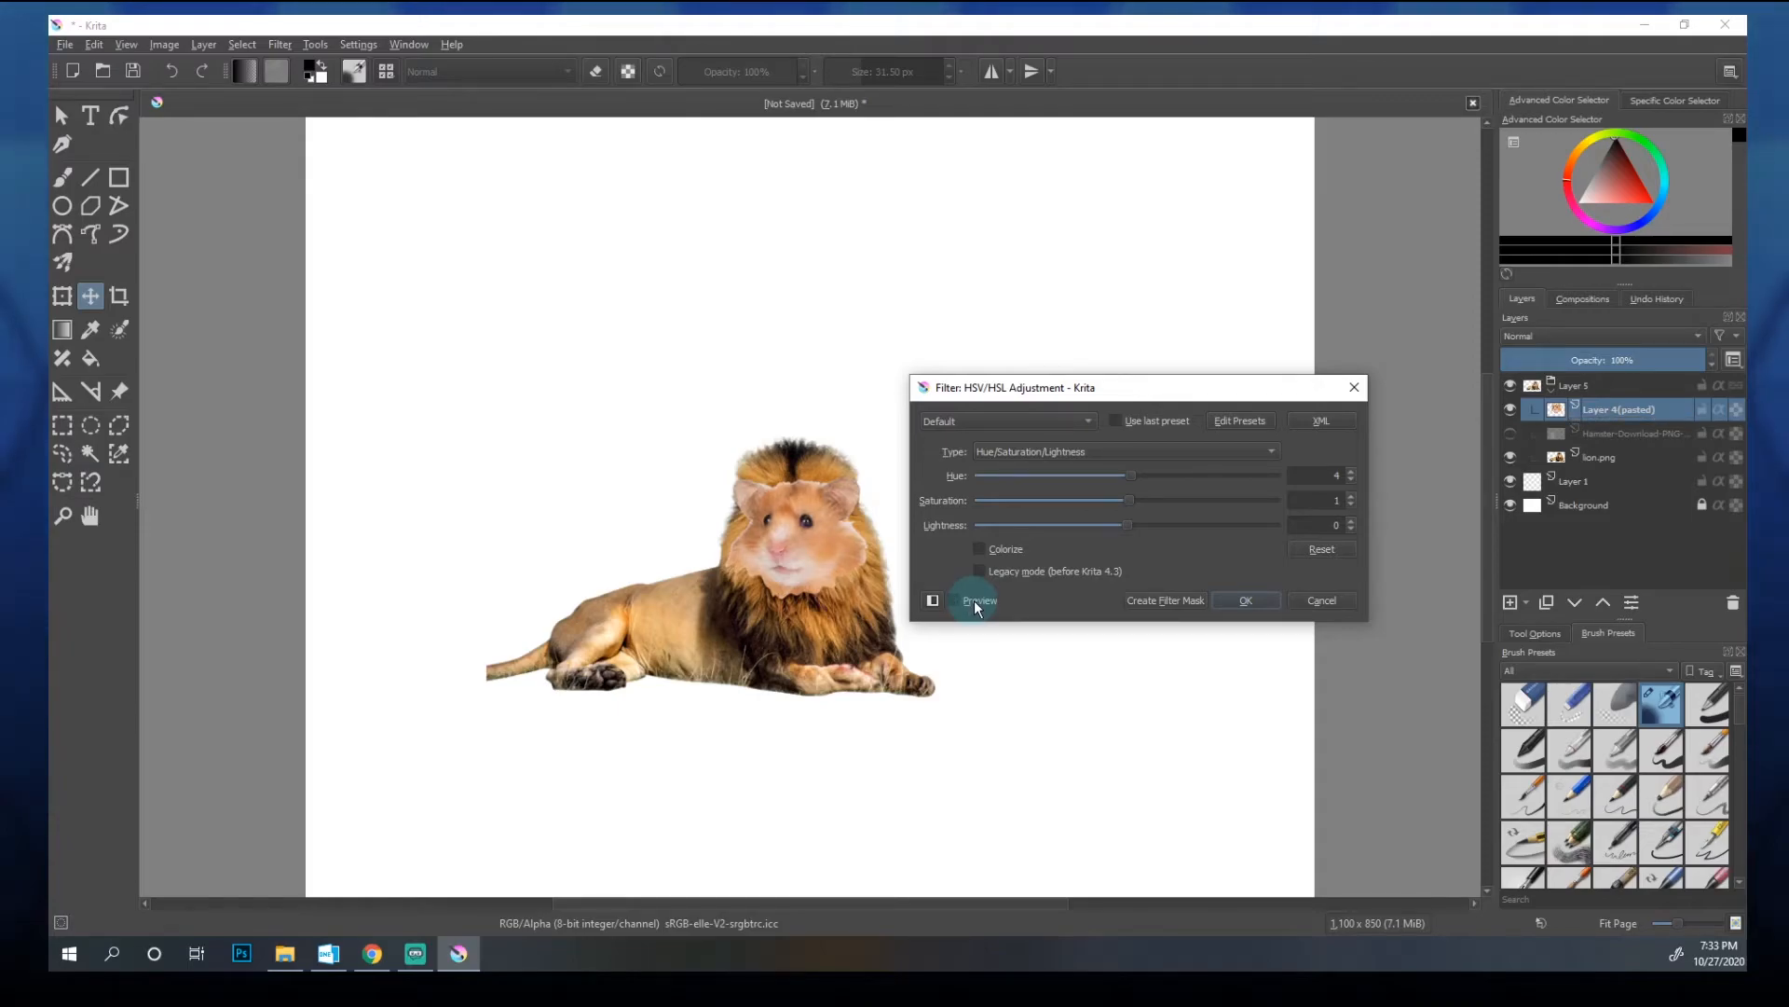
pyautogui.click(975, 600)
pyautogui.click(976, 601)
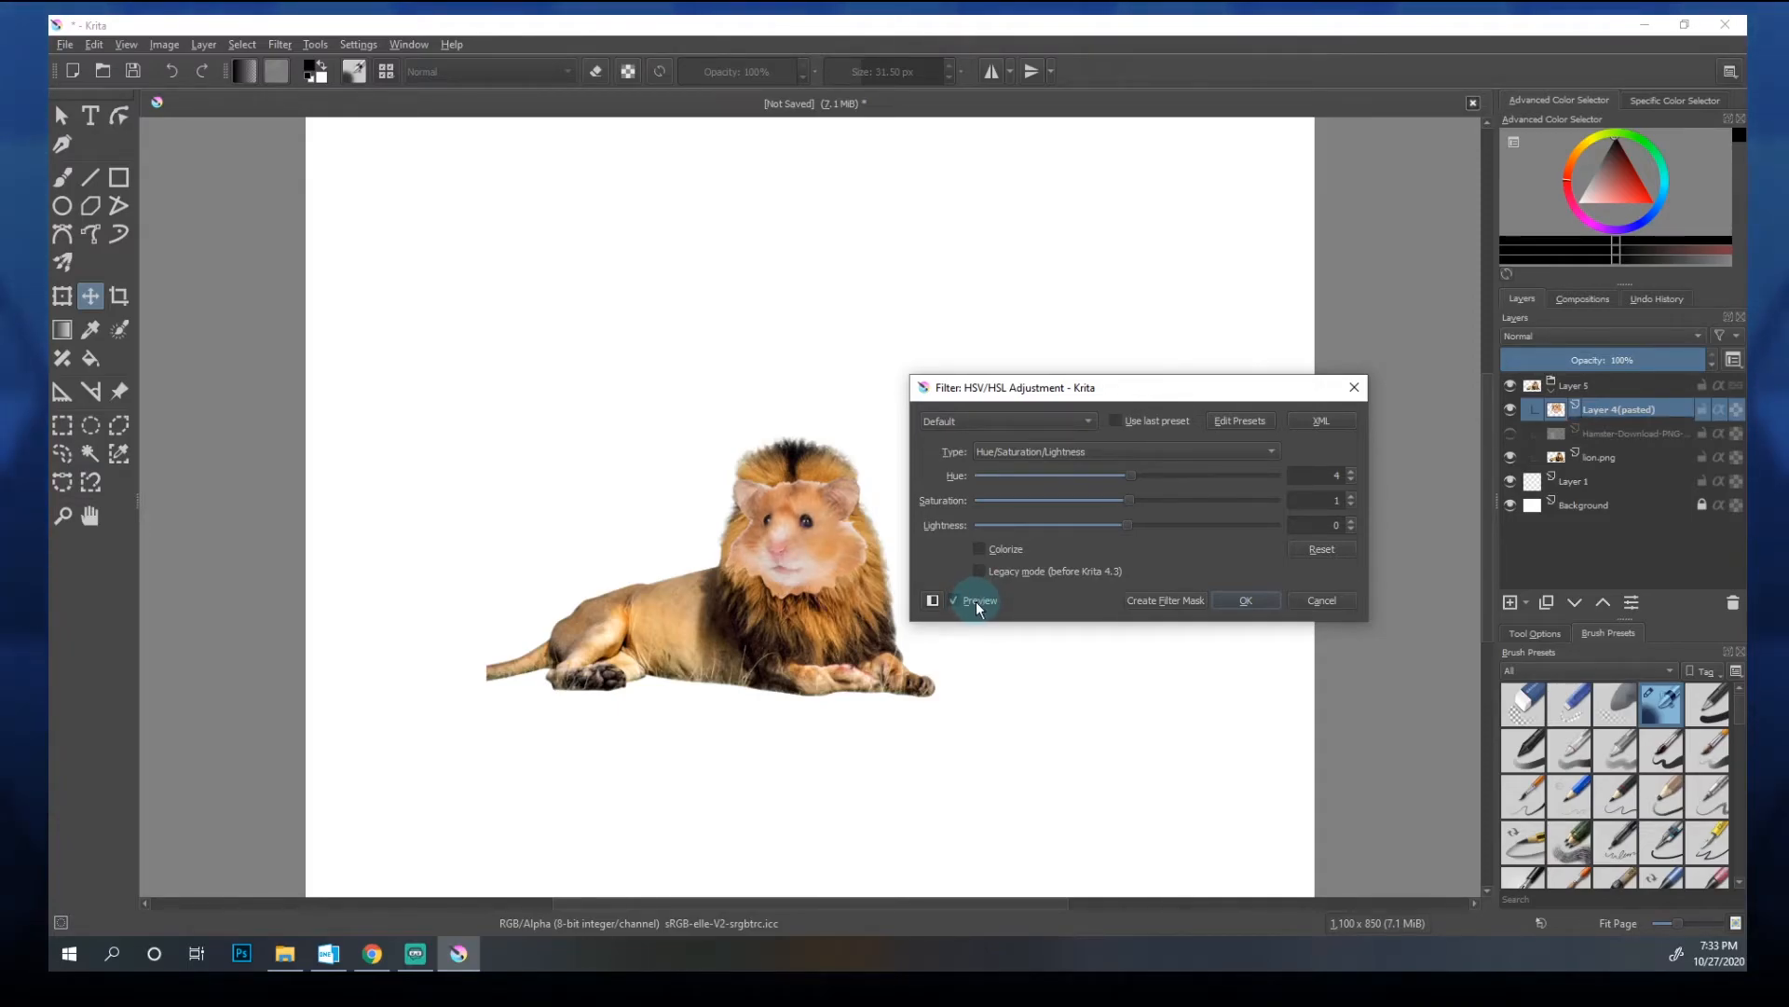
pyautogui.click(977, 602)
pyautogui.click(956, 599)
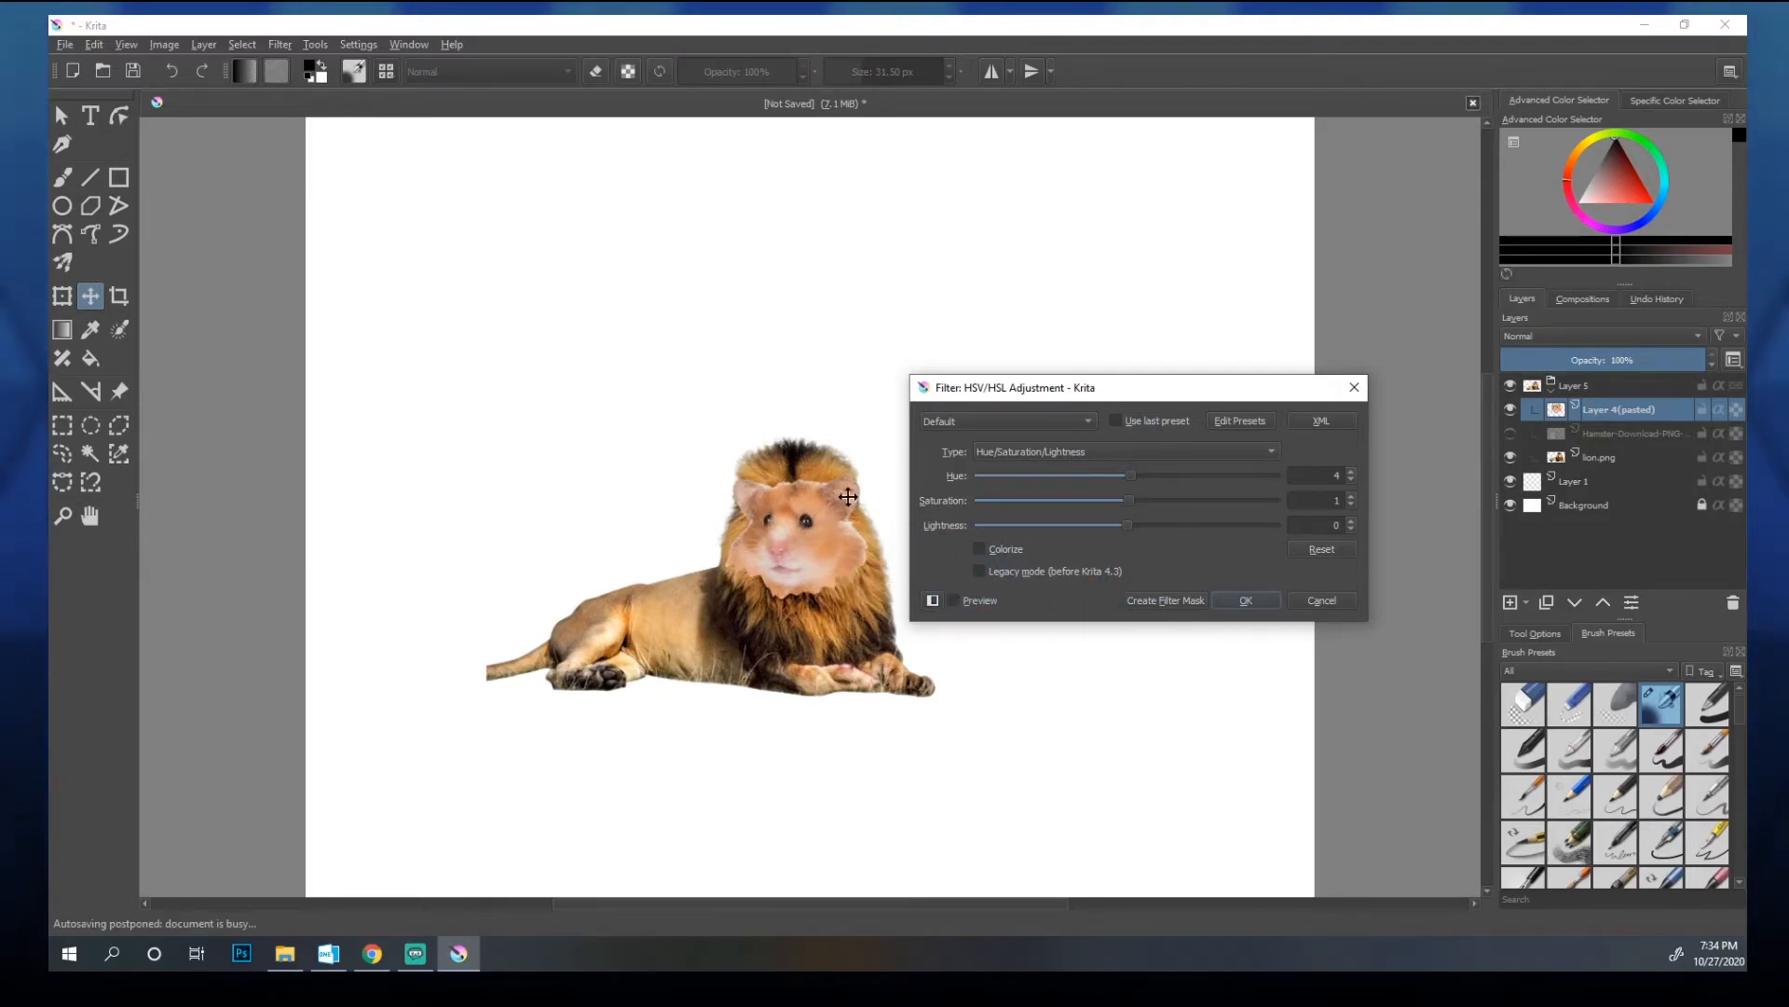
pyautogui.click(956, 600)
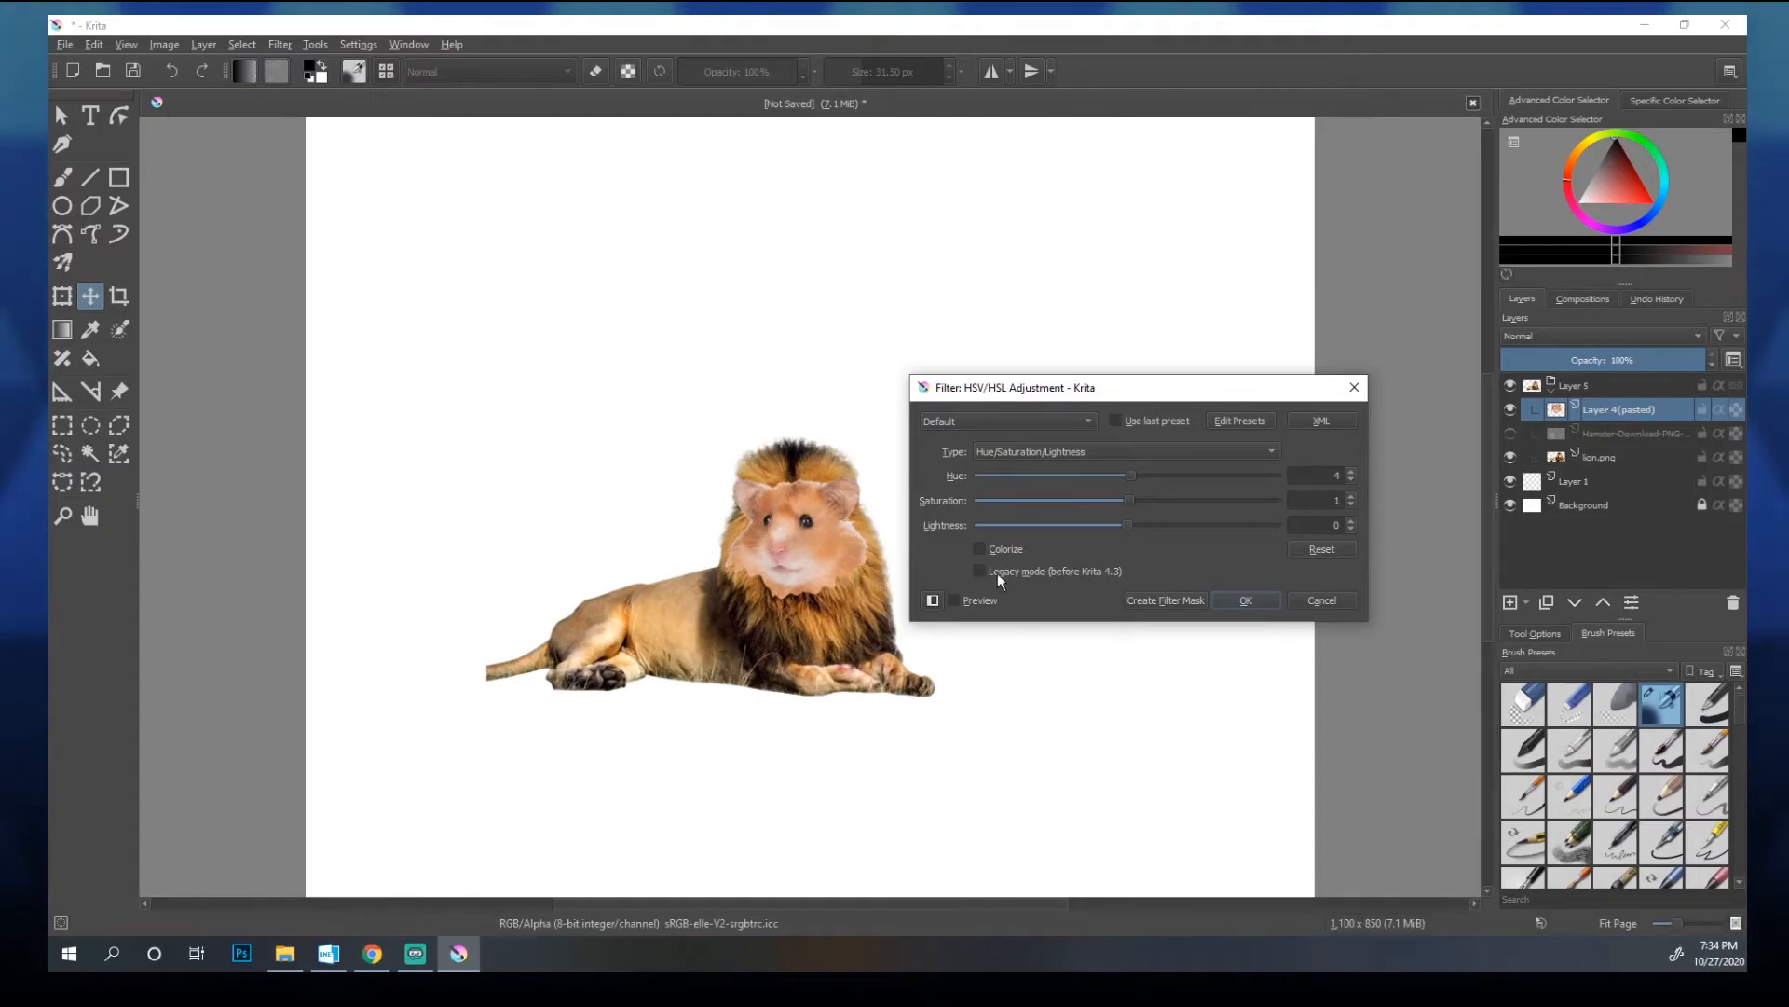
pyautogui.click(960, 602)
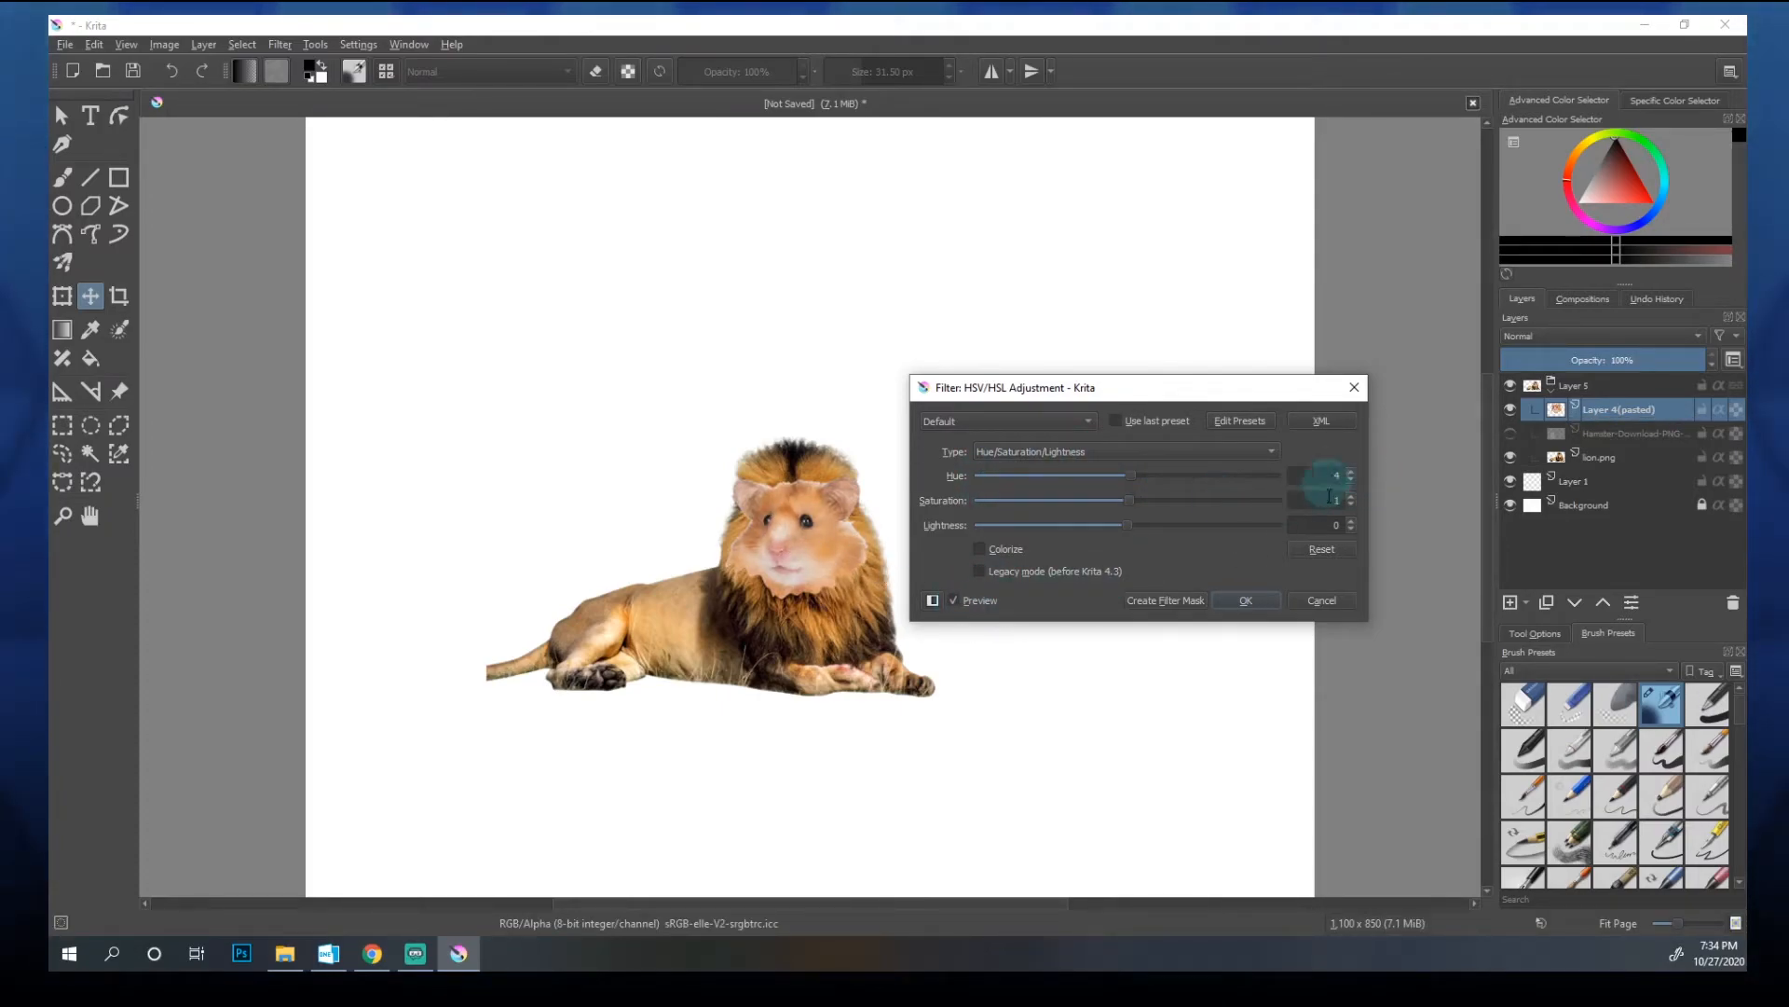
pyautogui.click(1247, 600)
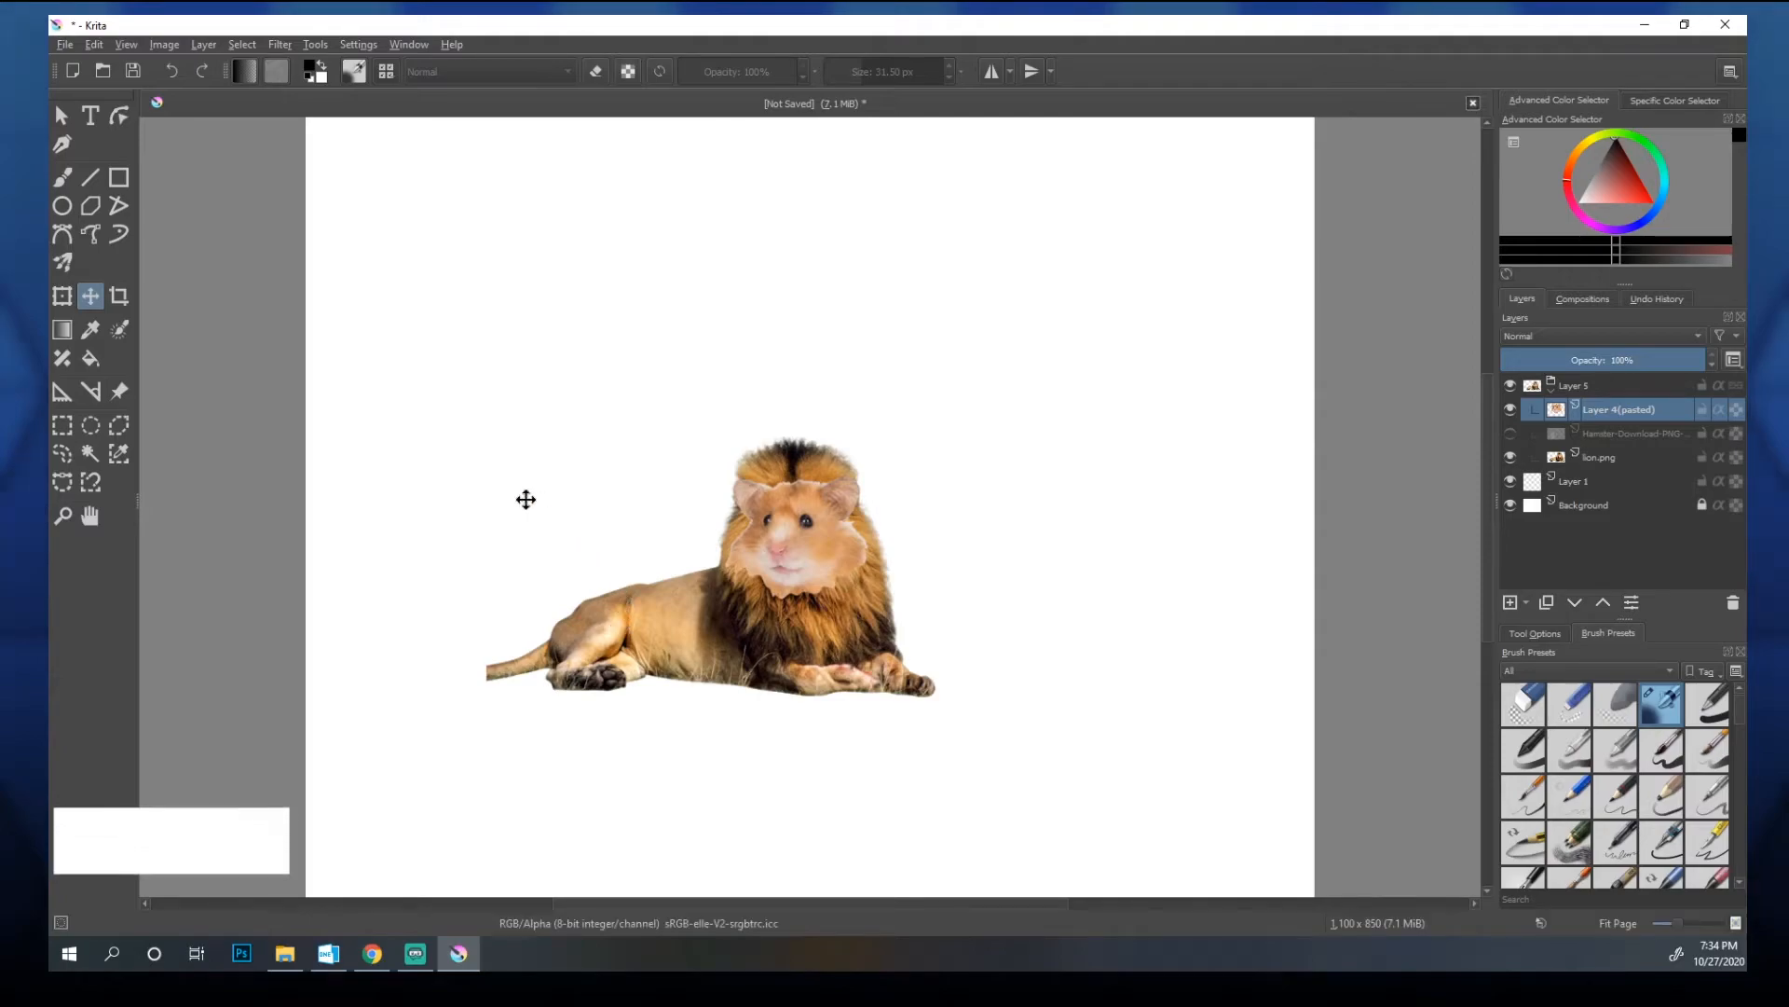
# Step: Activate the Freehand Brush tool and browse the brush presets with the All category kept
pyautogui.click(62, 177)
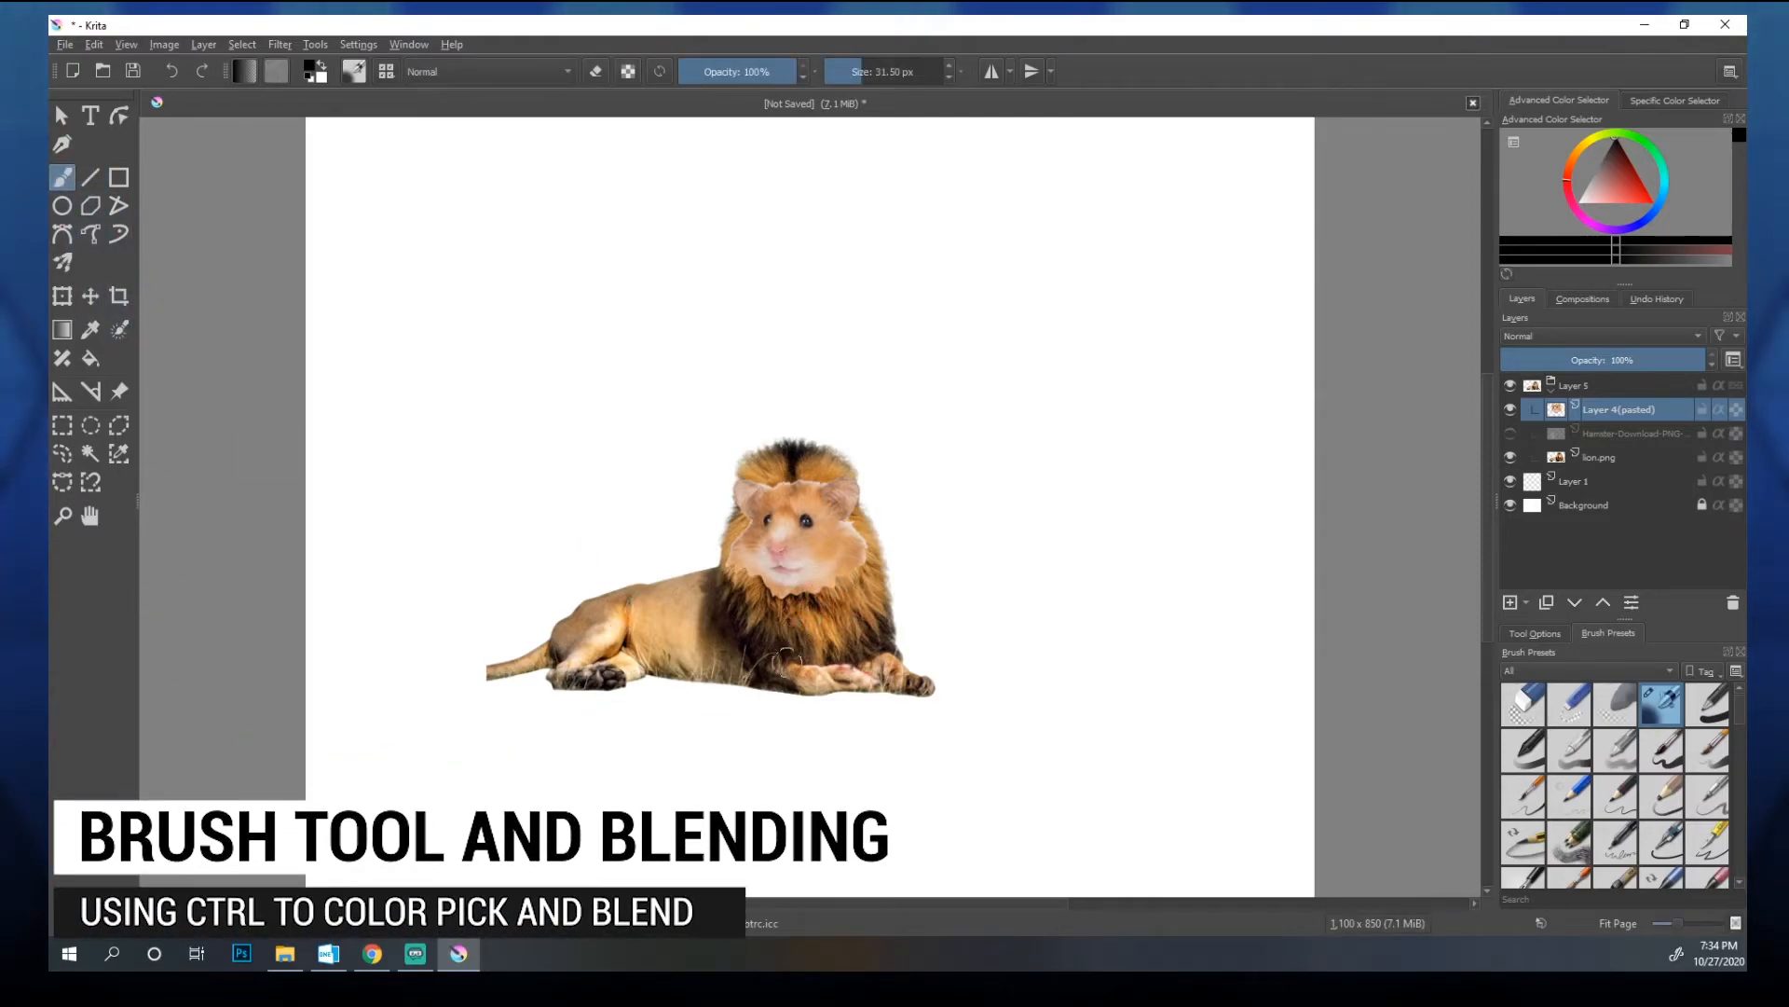
pyautogui.press('b')
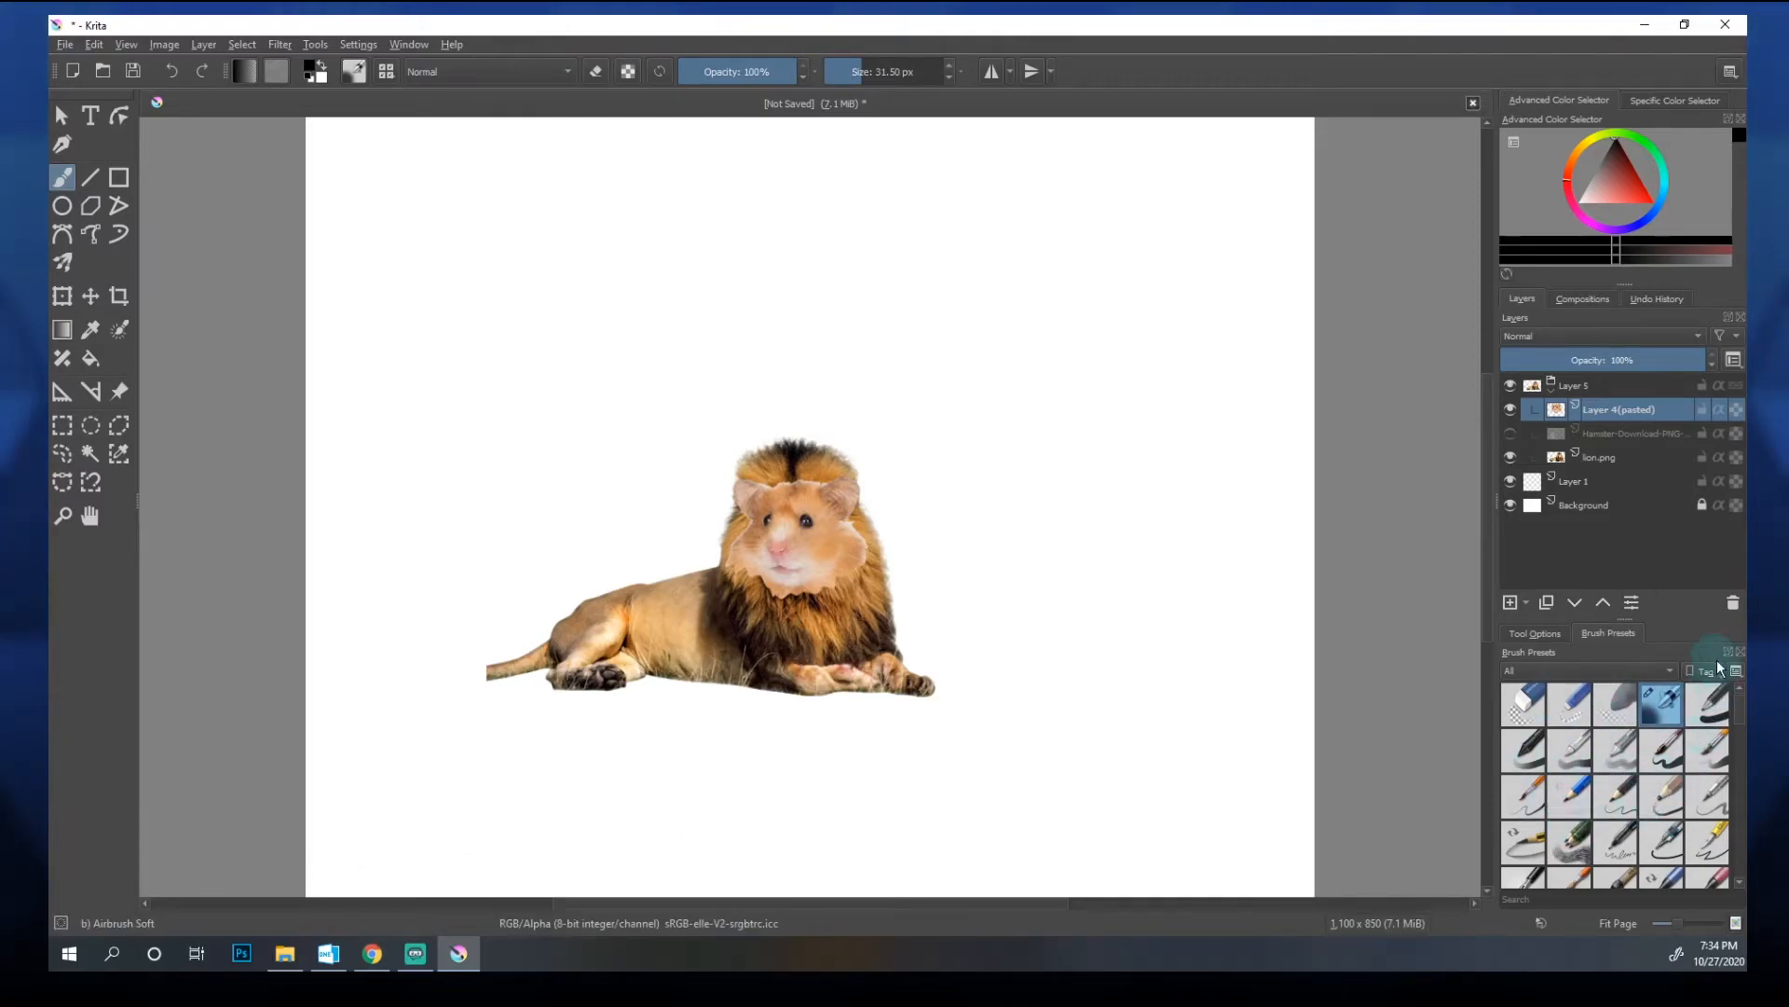
pyautogui.moveTo(1739, 715); pyautogui.dragTo(1732, 718)
pyautogui.click(1586, 671)
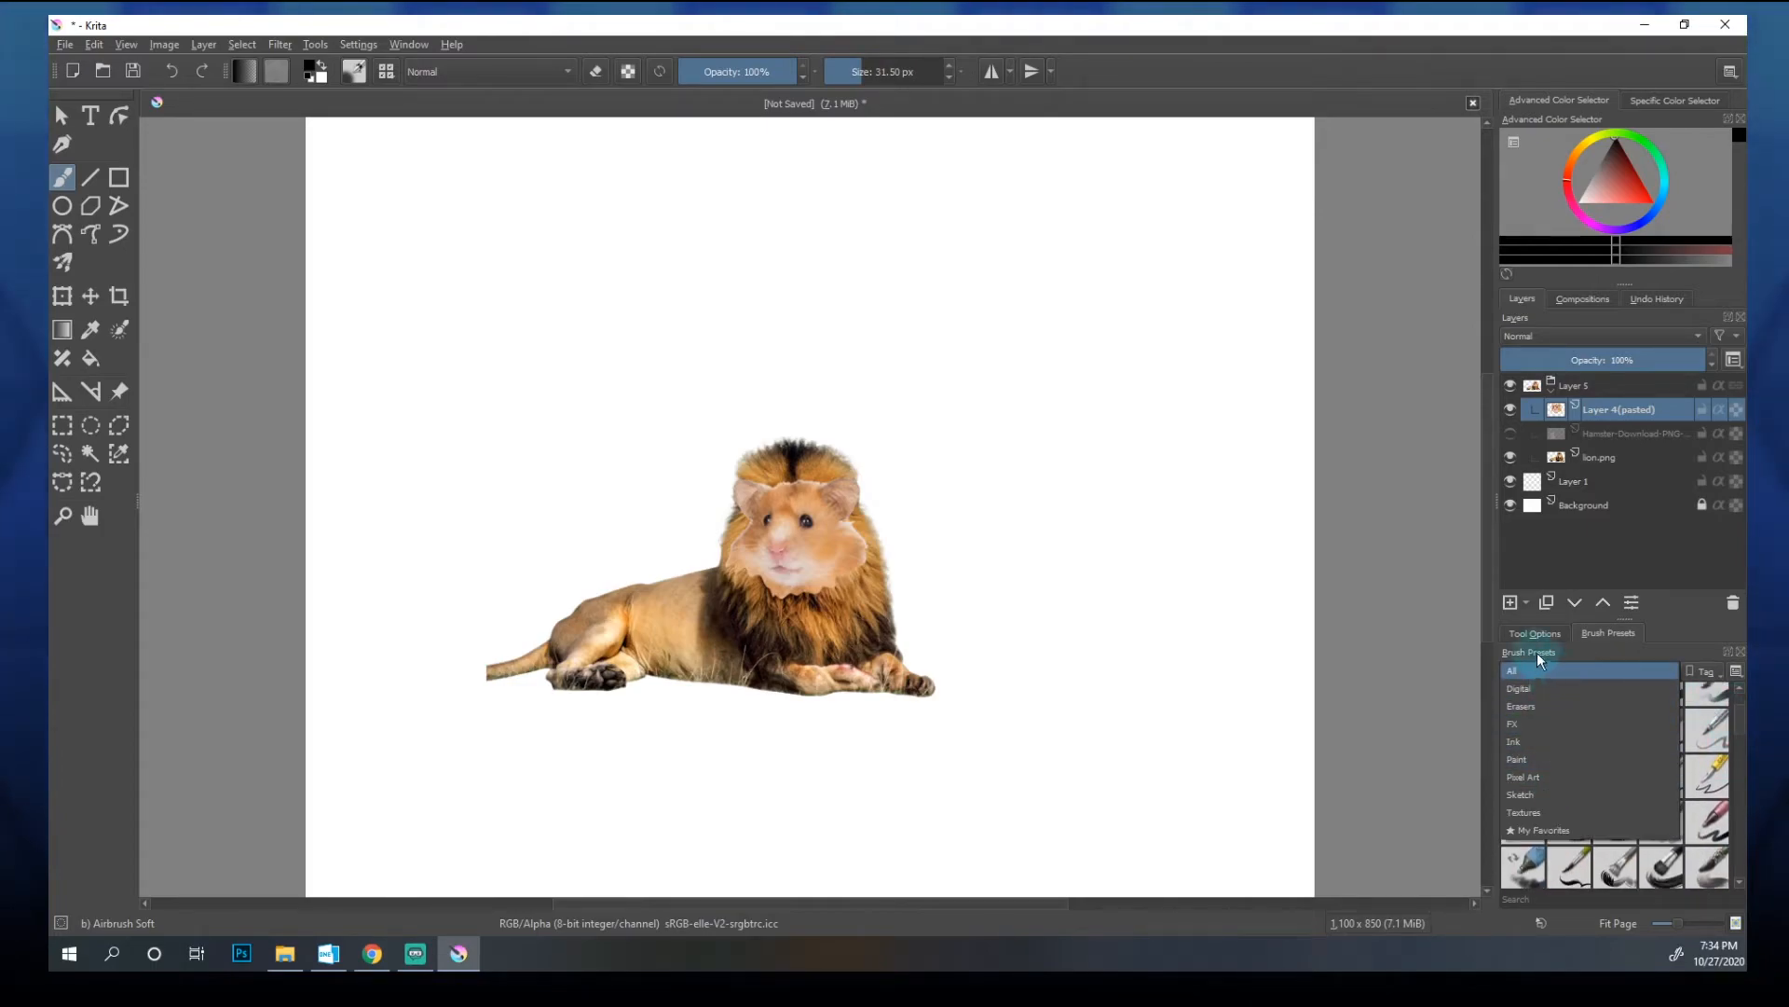
pyautogui.click(1599, 665)
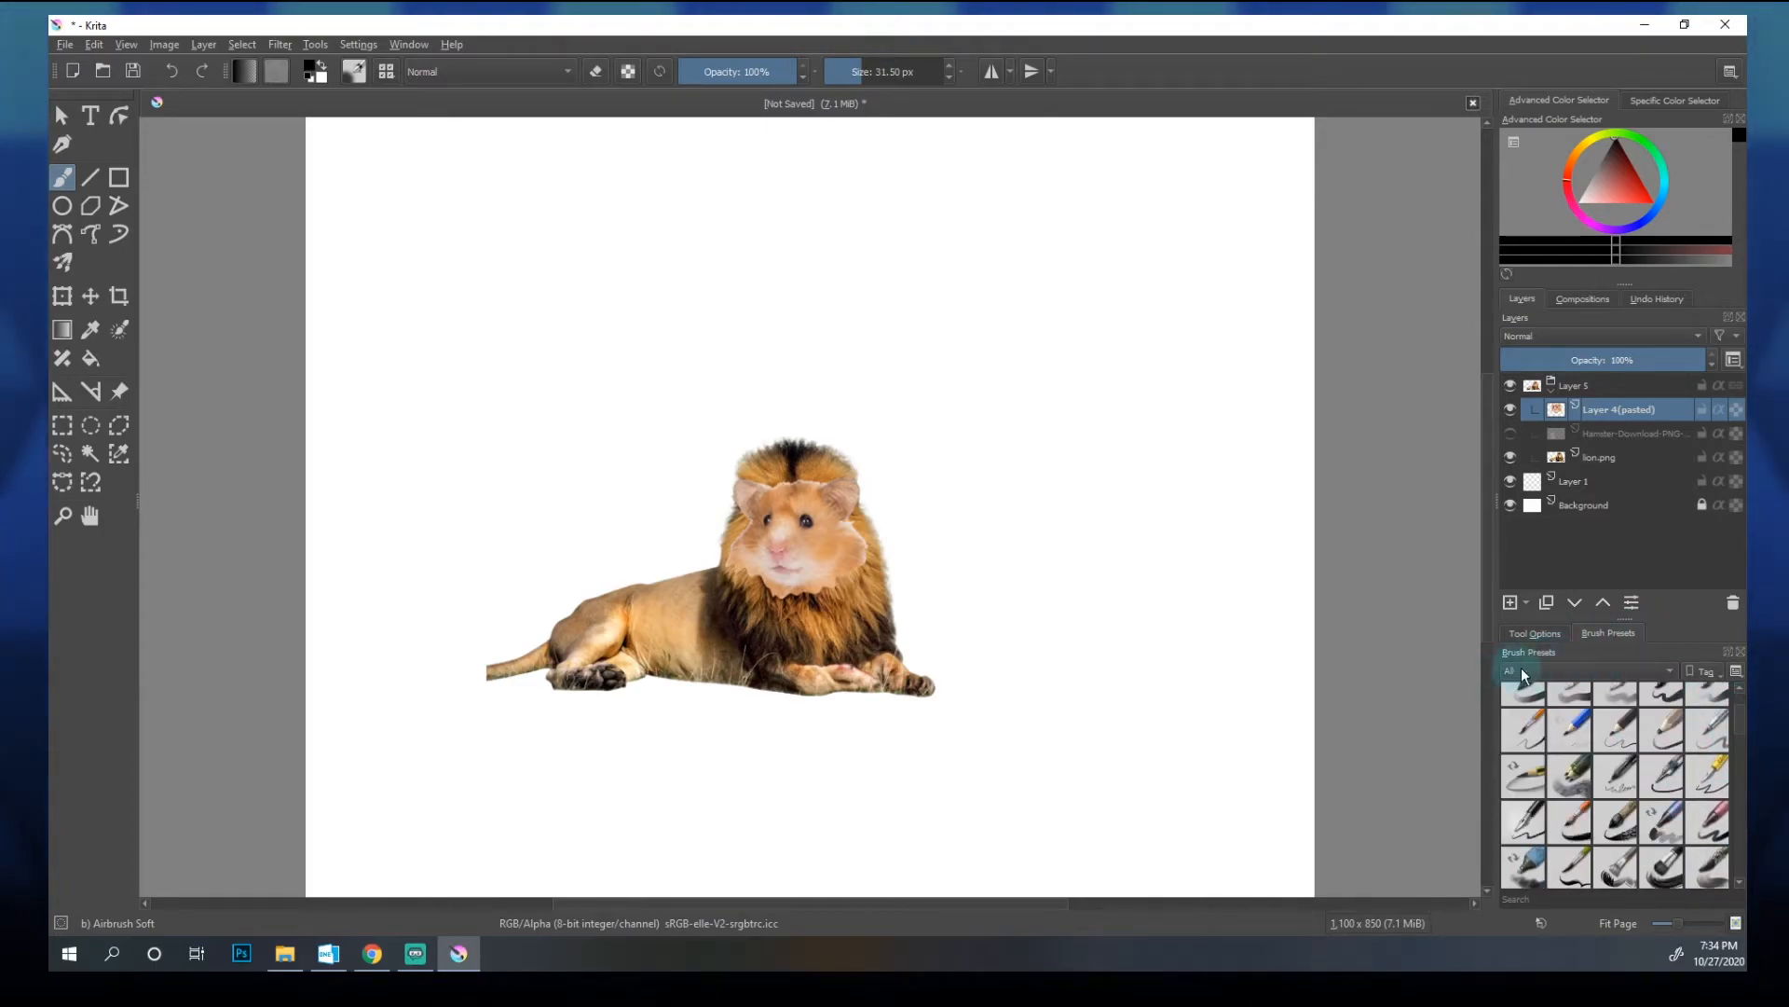
# Step: Browse the Fill and Paint brush preset categories and choose the Bristles-4 Glaze brush from Paint
pyautogui.click(1569, 672)
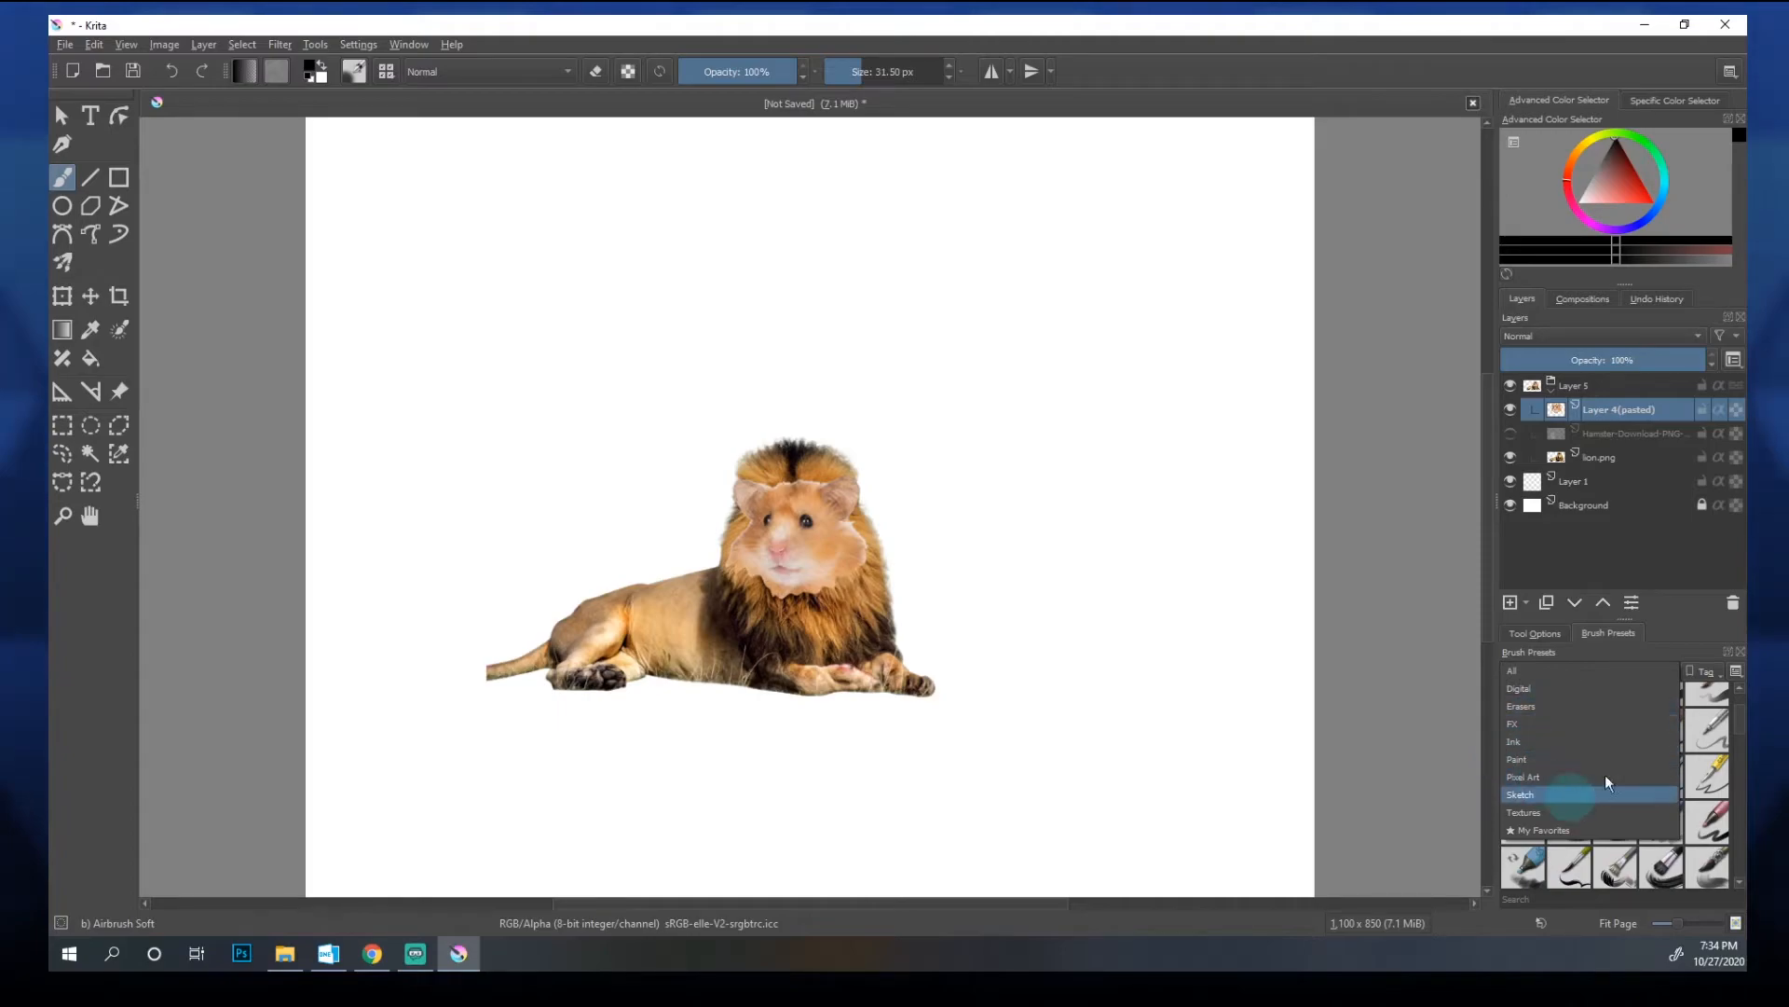
pyautogui.click(1521, 725)
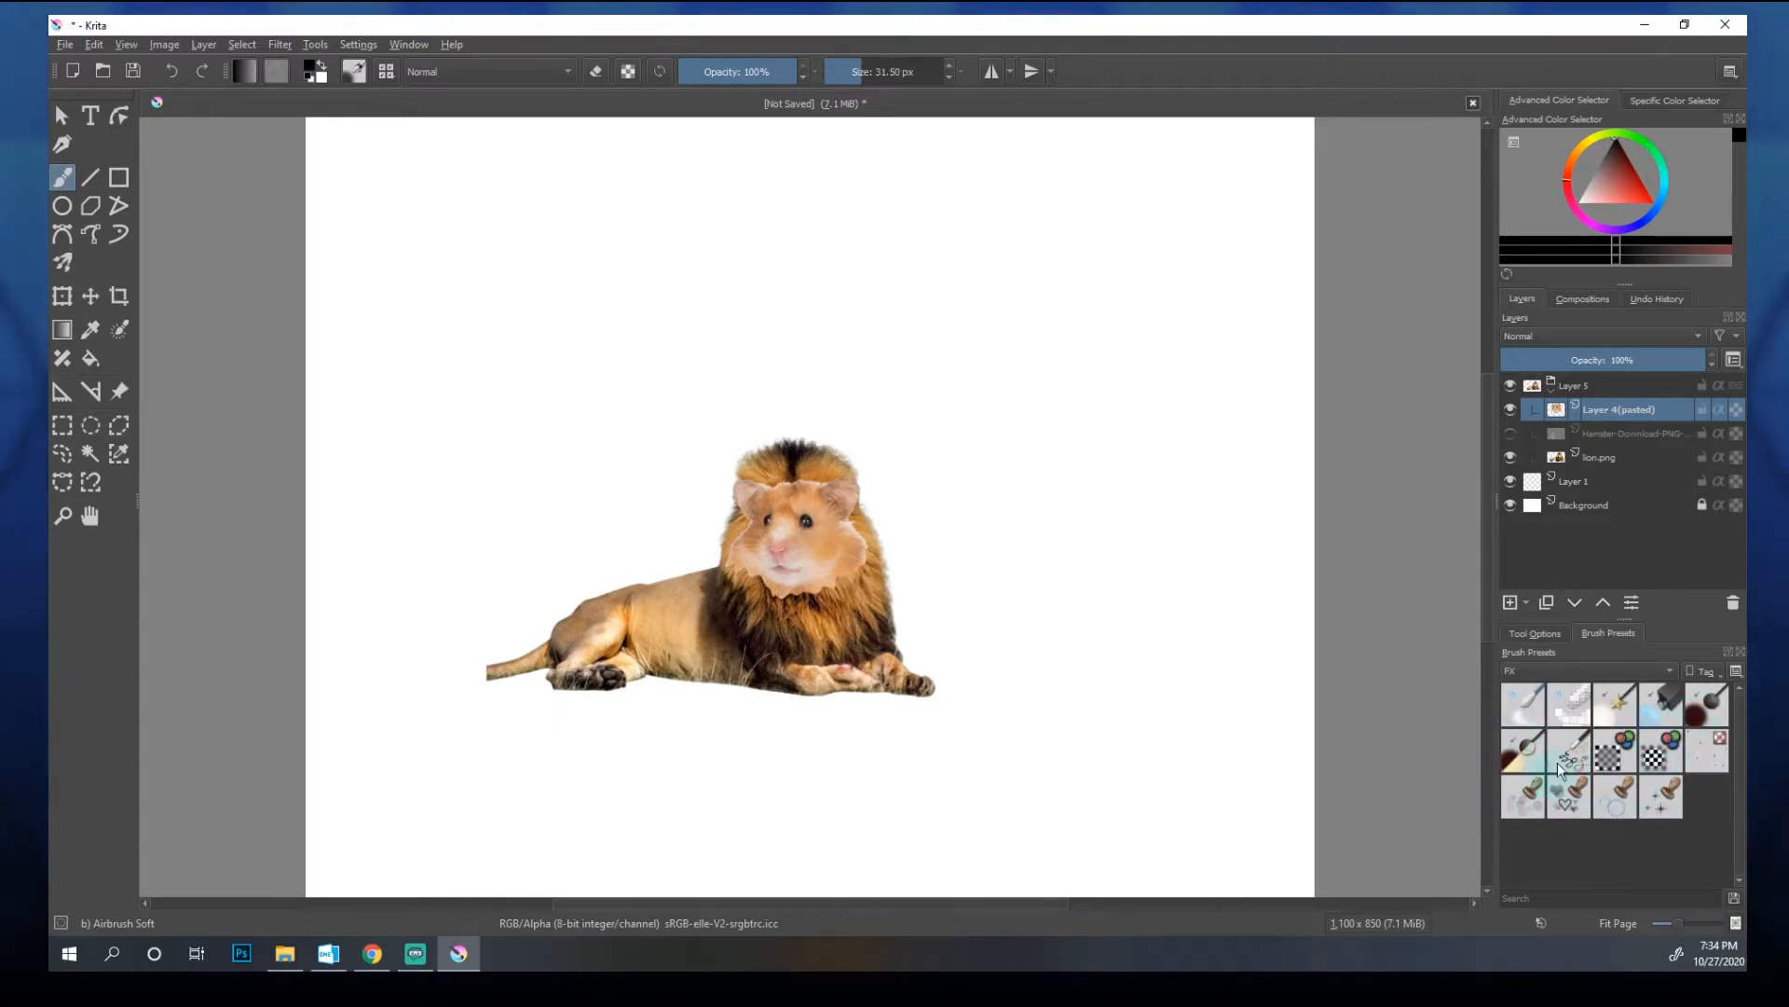
pyautogui.click(1558, 669)
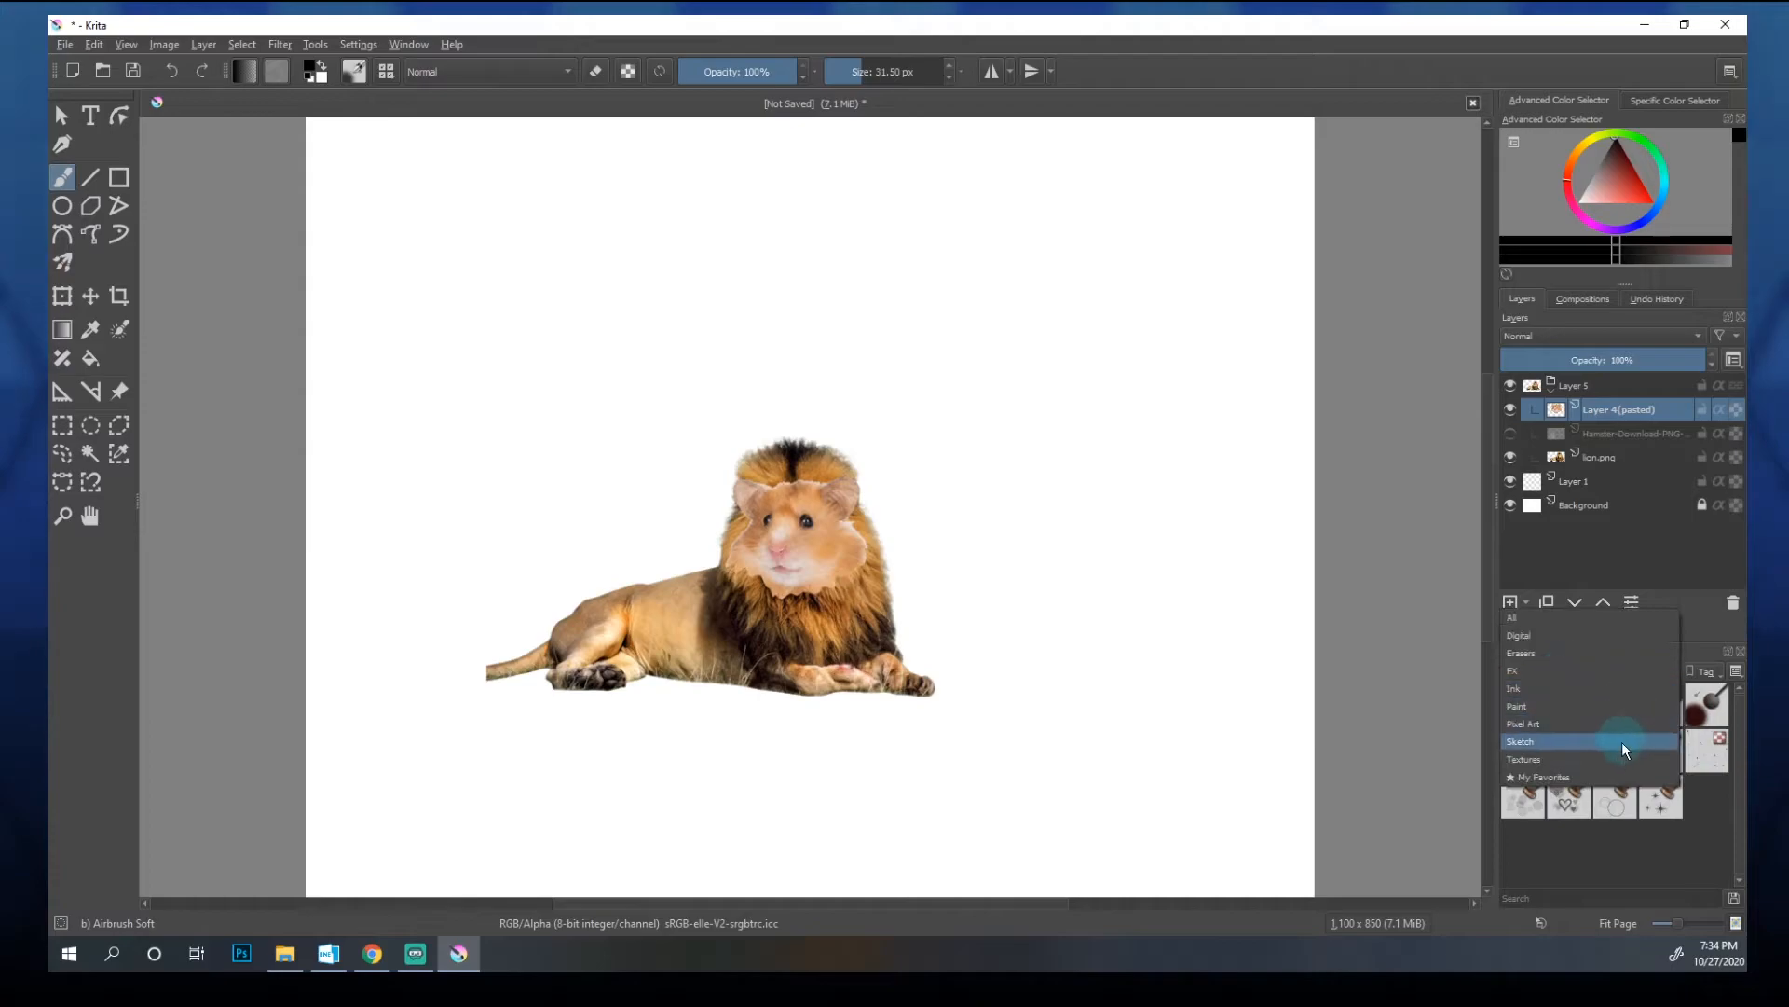
pyautogui.click(1540, 705)
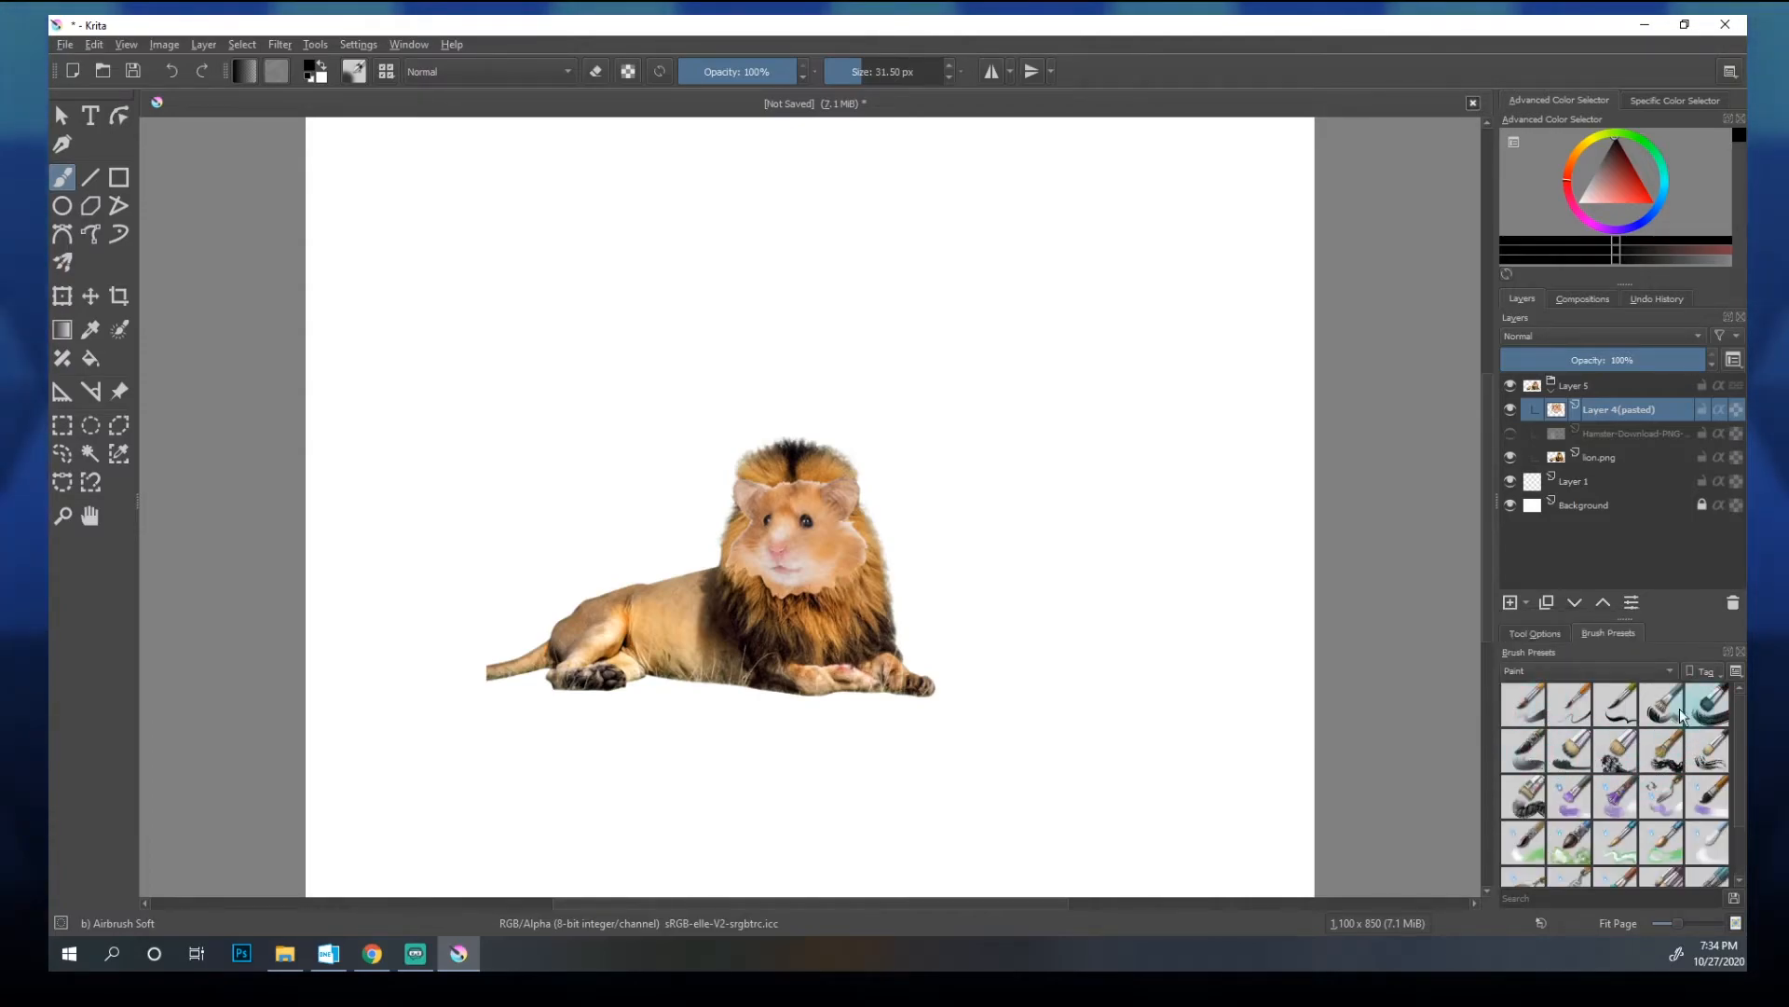
pyautogui.click(1525, 755)
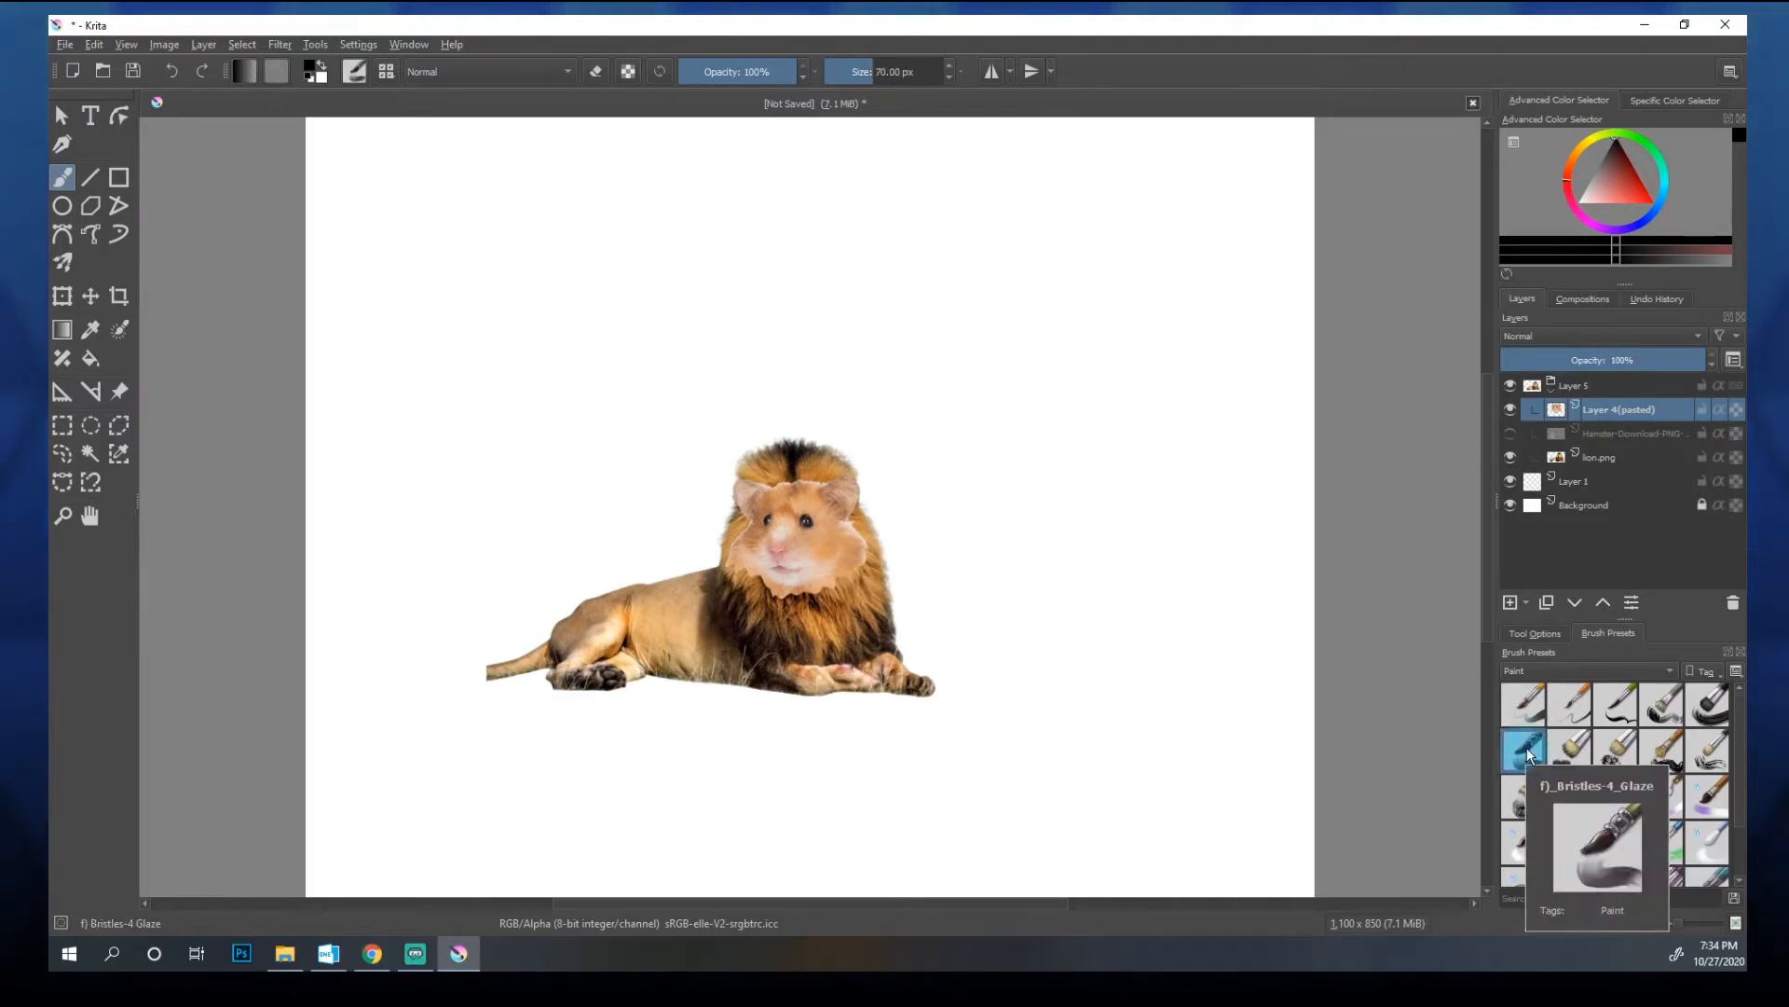
# Step: Try black Bristles-4 Glaze strokes at 70 px on the blank canvas around the lion, undoing each stroke
pyautogui.moveTo(987, 428)
pyautogui.mouseDown()
pyautogui.moveTo(1090, 430)
pyautogui.moveTo(1005, 547)
pyautogui.moveTo(1131, 507)
pyautogui.moveTo(1060, 607)
pyautogui.moveTo(1114, 637)
pyautogui.moveTo(1088, 723)
pyautogui.moveTo(1193, 792)
pyautogui.mouseUp()
pyautogui.hotkey('ctrl', 'z')
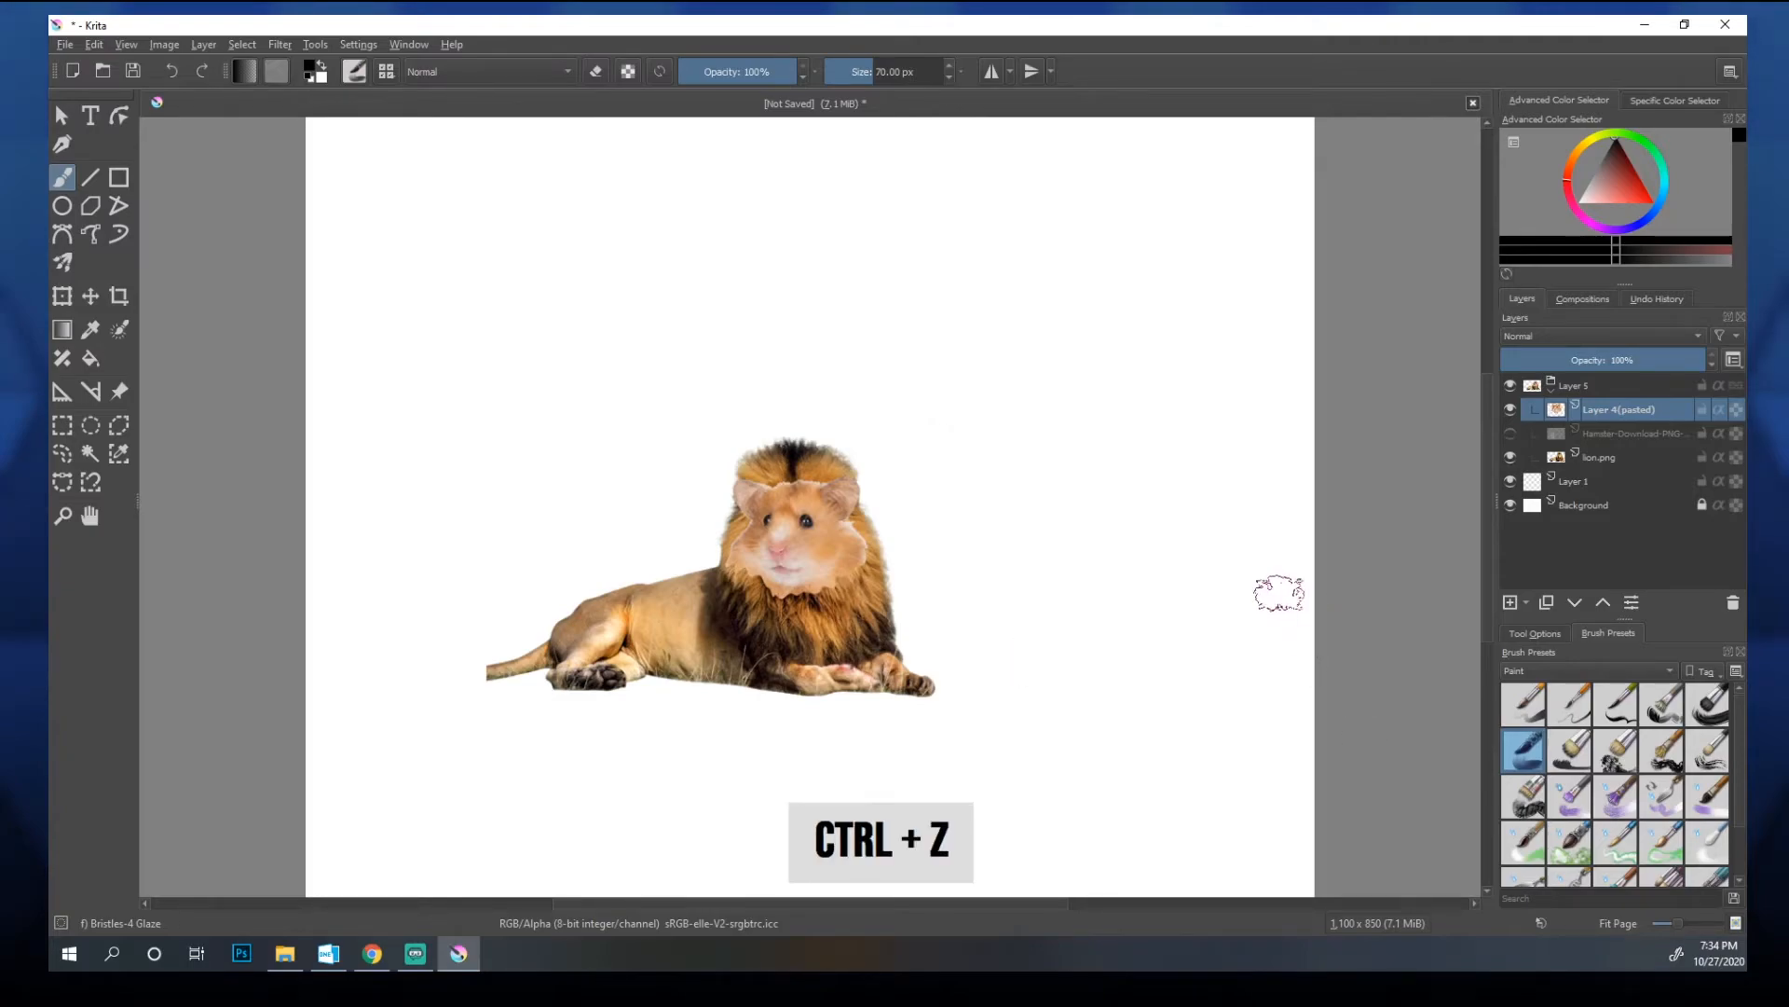
pyautogui.moveTo(872, 275)
pyautogui.mouseDown()
pyautogui.moveTo(980, 471)
pyautogui.moveTo(1154, 494)
pyautogui.moveTo(1165, 620)
pyautogui.moveTo(1091, 755)
pyautogui.mouseUp()
pyautogui.hotkey('ctrl', 'z')
pyautogui.moveTo(1072, 377)
pyautogui.mouseDown()
pyautogui.moveTo(1067, 498)
pyautogui.moveTo(1095, 462)
pyautogui.moveTo(1165, 569)
pyautogui.moveTo(1179, 643)
pyautogui.moveTo(1160, 717)
pyautogui.moveTo(1198, 647)
pyautogui.moveTo(1049, 401)
pyautogui.moveTo(1123, 457)
pyautogui.moveTo(1155, 583)
pyautogui.moveTo(1055, 700)
pyautogui.moveTo(1081, 713)
pyautogui.moveTo(1076, 792)
pyautogui.mouseUp()
pyautogui.hotkey('ctrl', 'z')
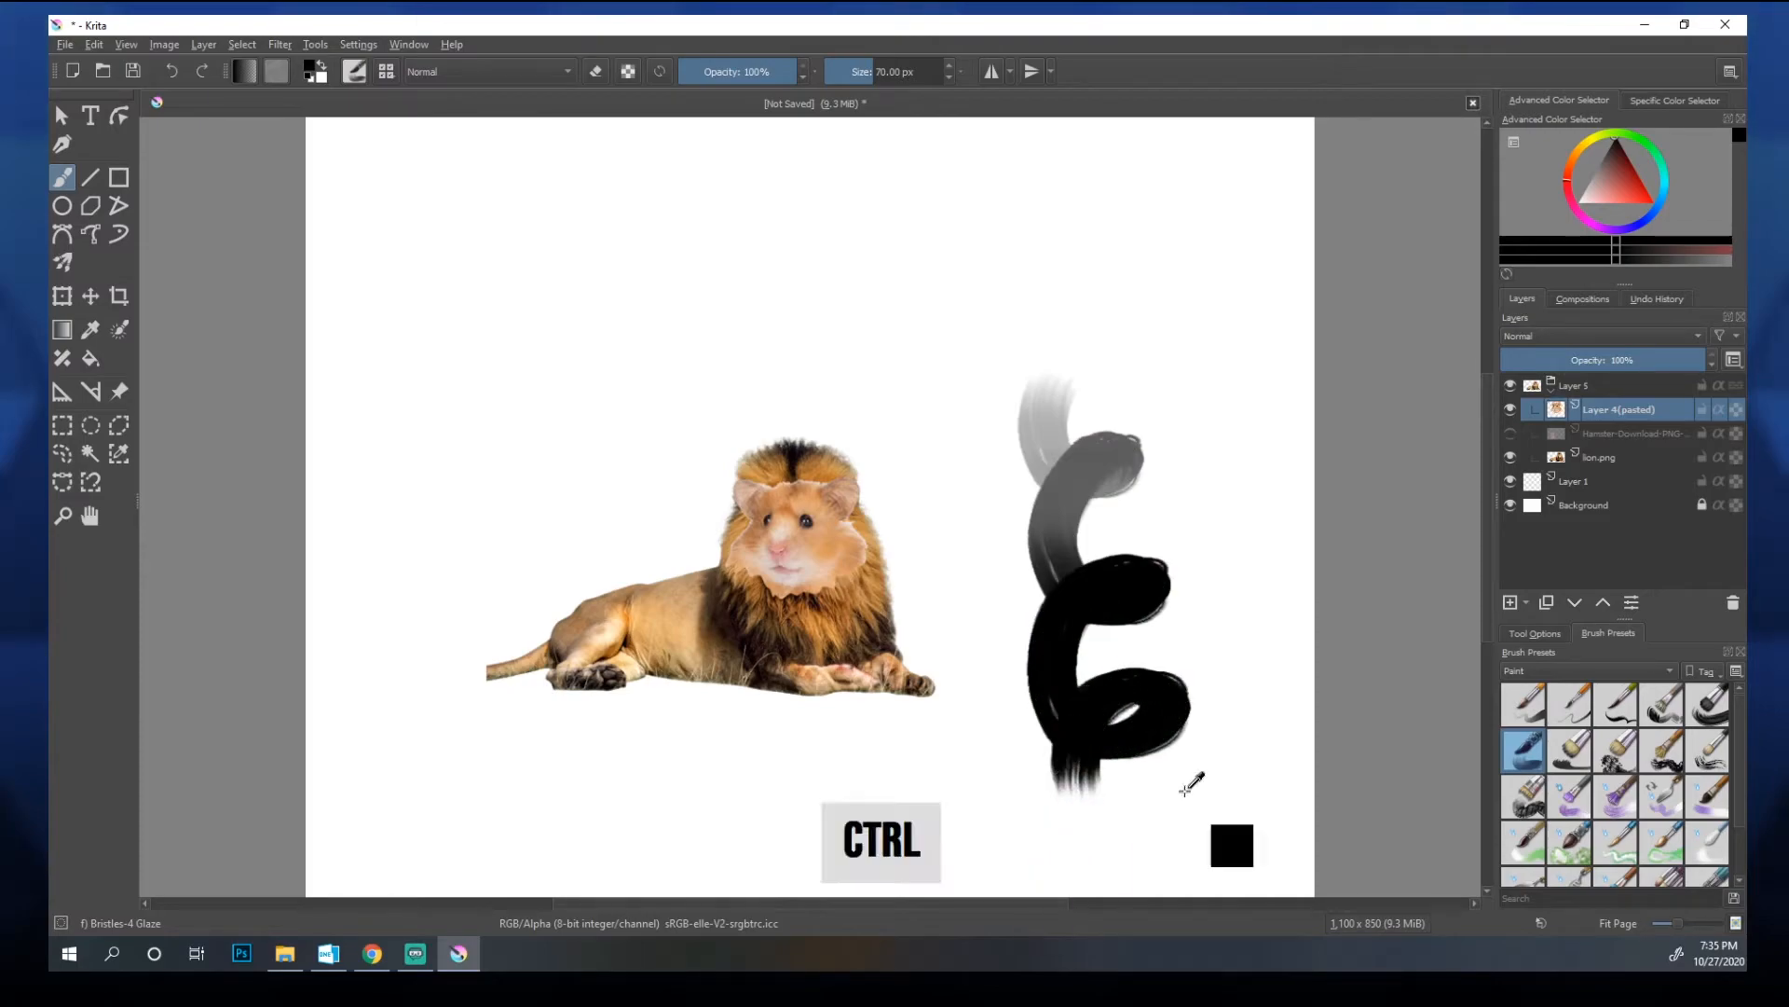
pyautogui.hotkey('ctrl', 'z')
pyautogui.moveTo(346, 297)
pyautogui.mouseDown()
pyautogui.moveTo(402, 315)
pyautogui.moveTo(836, 286)
pyautogui.moveTo(1216, 297)
pyautogui.mouseUp()
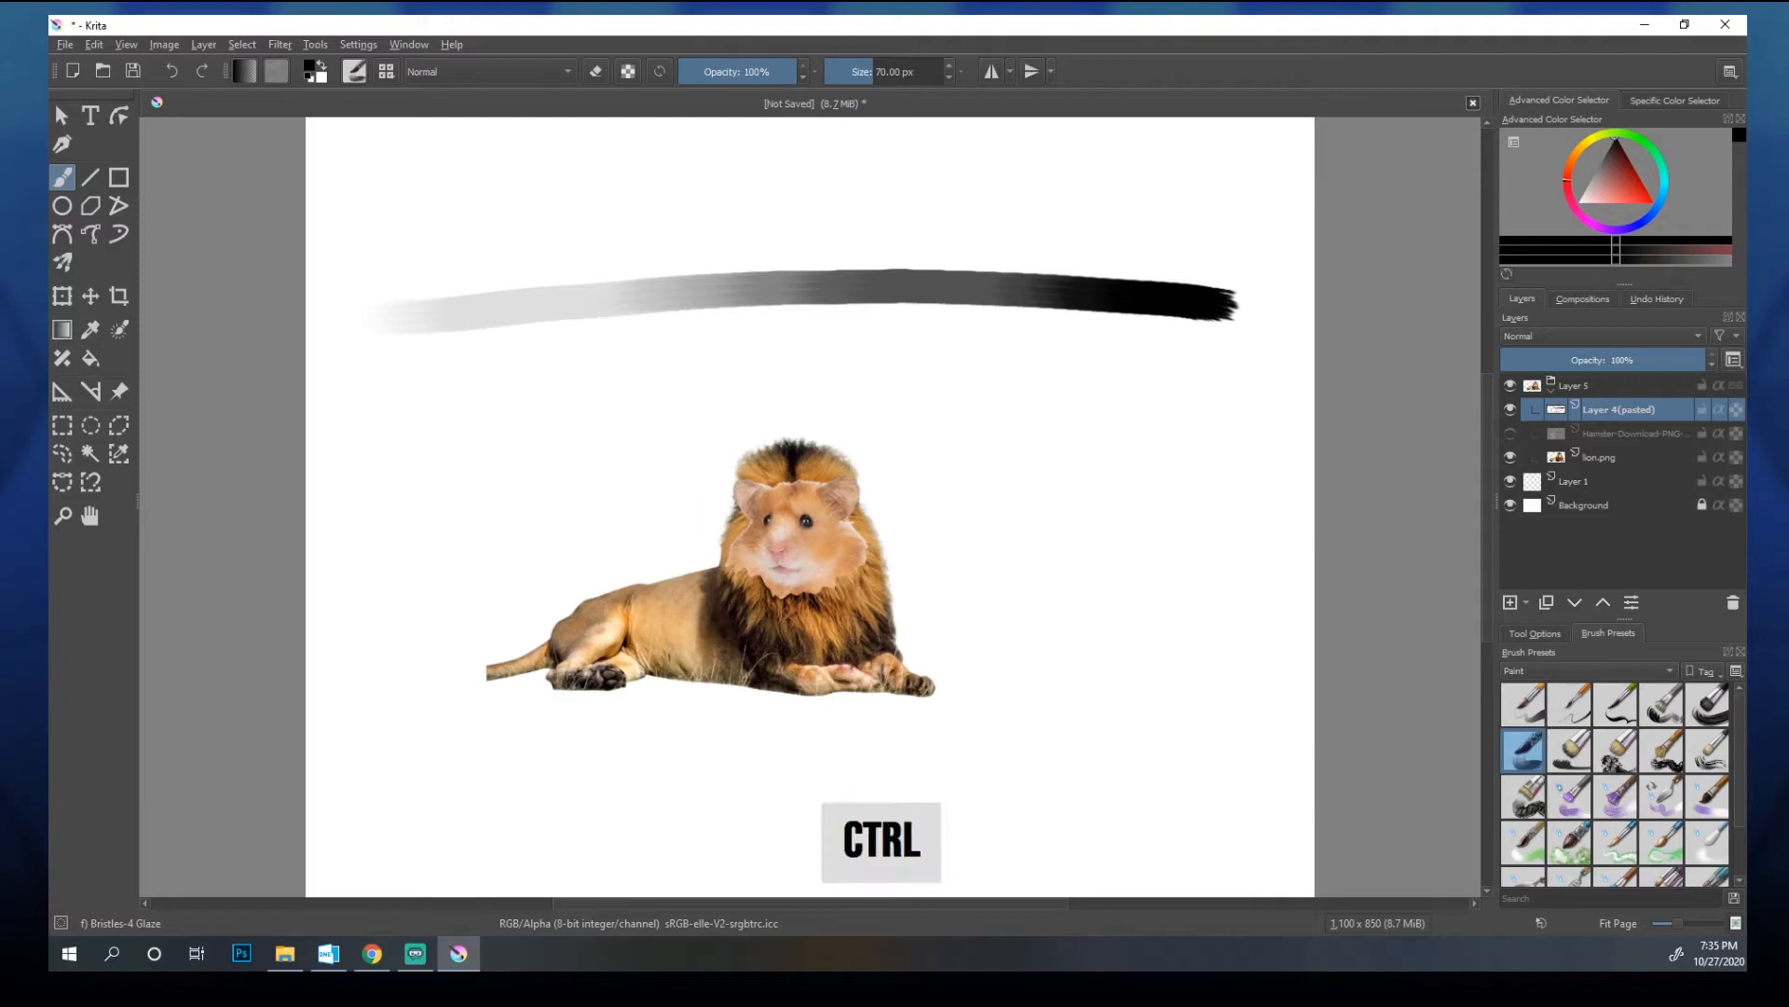
pyautogui.hotkey('ctrl', 'z')
pyautogui.moveTo(373, 317)
pyautogui.mouseDown()
pyautogui.moveTo(667, 268)
pyautogui.moveTo(1103, 419)
pyautogui.moveTo(885, 827)
pyautogui.moveTo(511, 405)
pyautogui.moveTo(857, 373)
pyautogui.mouseUp()
pyautogui.hotkey('ctrl', 'z')
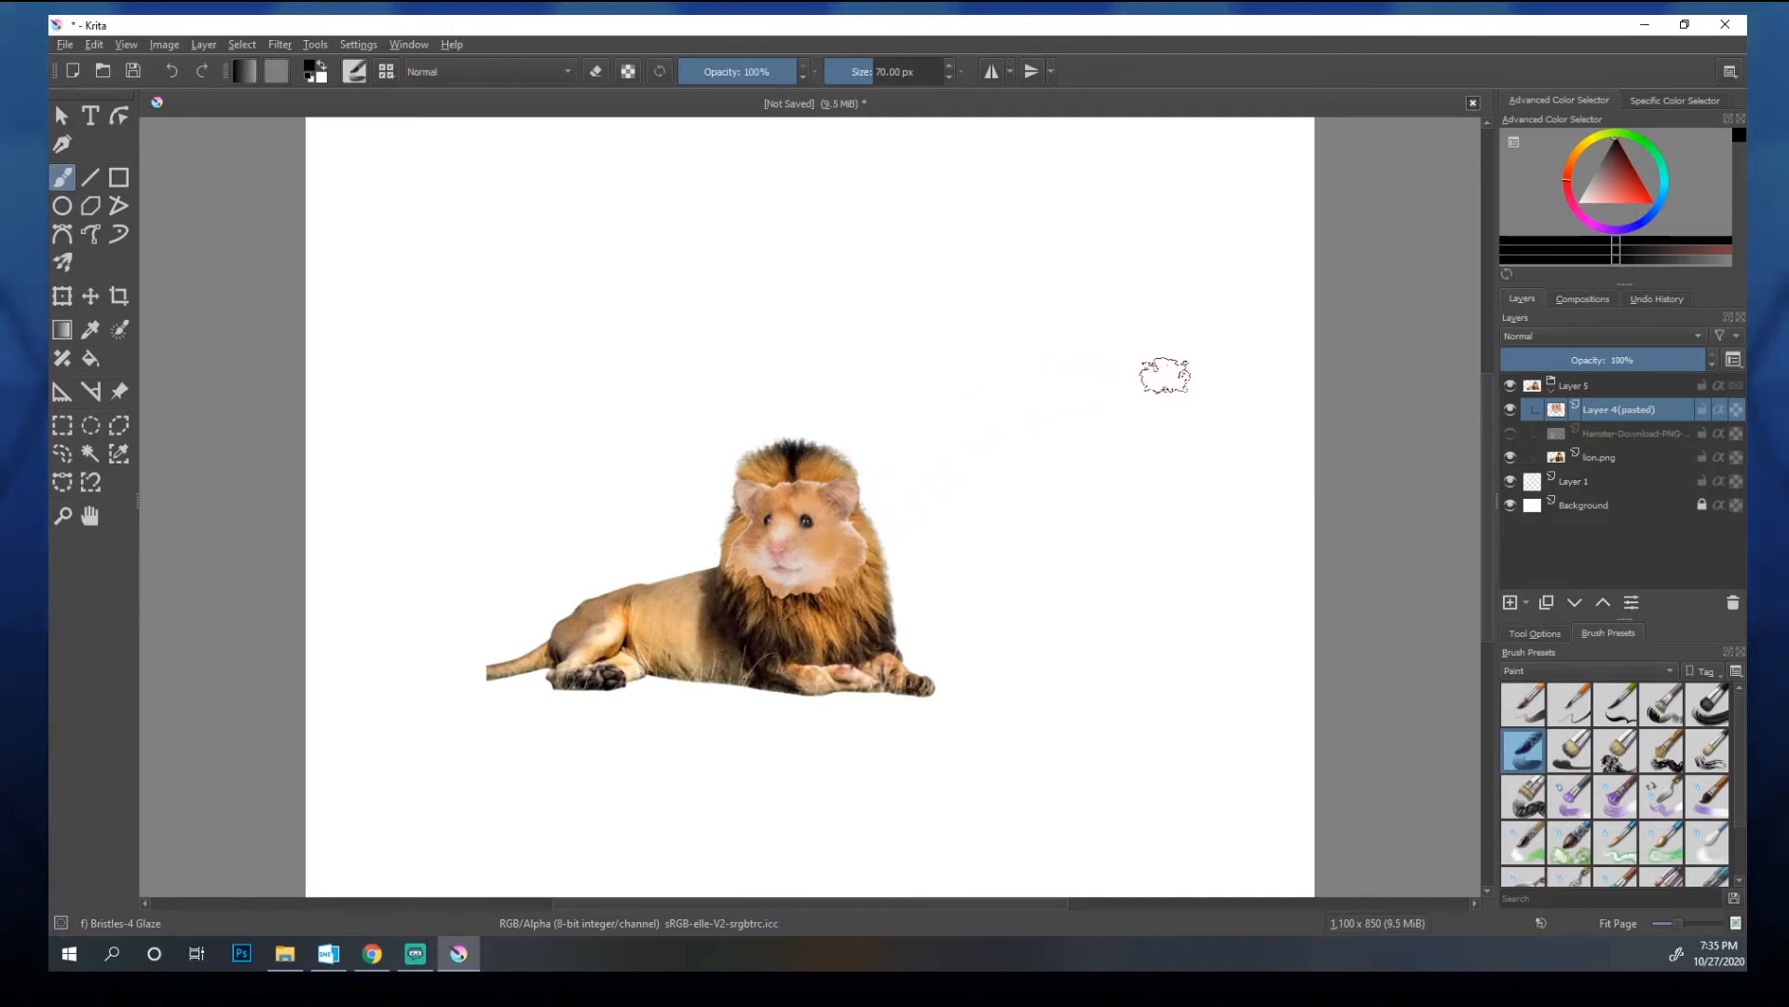
# Step: Set the brush size to 53.14 px after trying smaller sizes
pyautogui.rightClick(843, 570)
pyautogui.click(1371, 339)
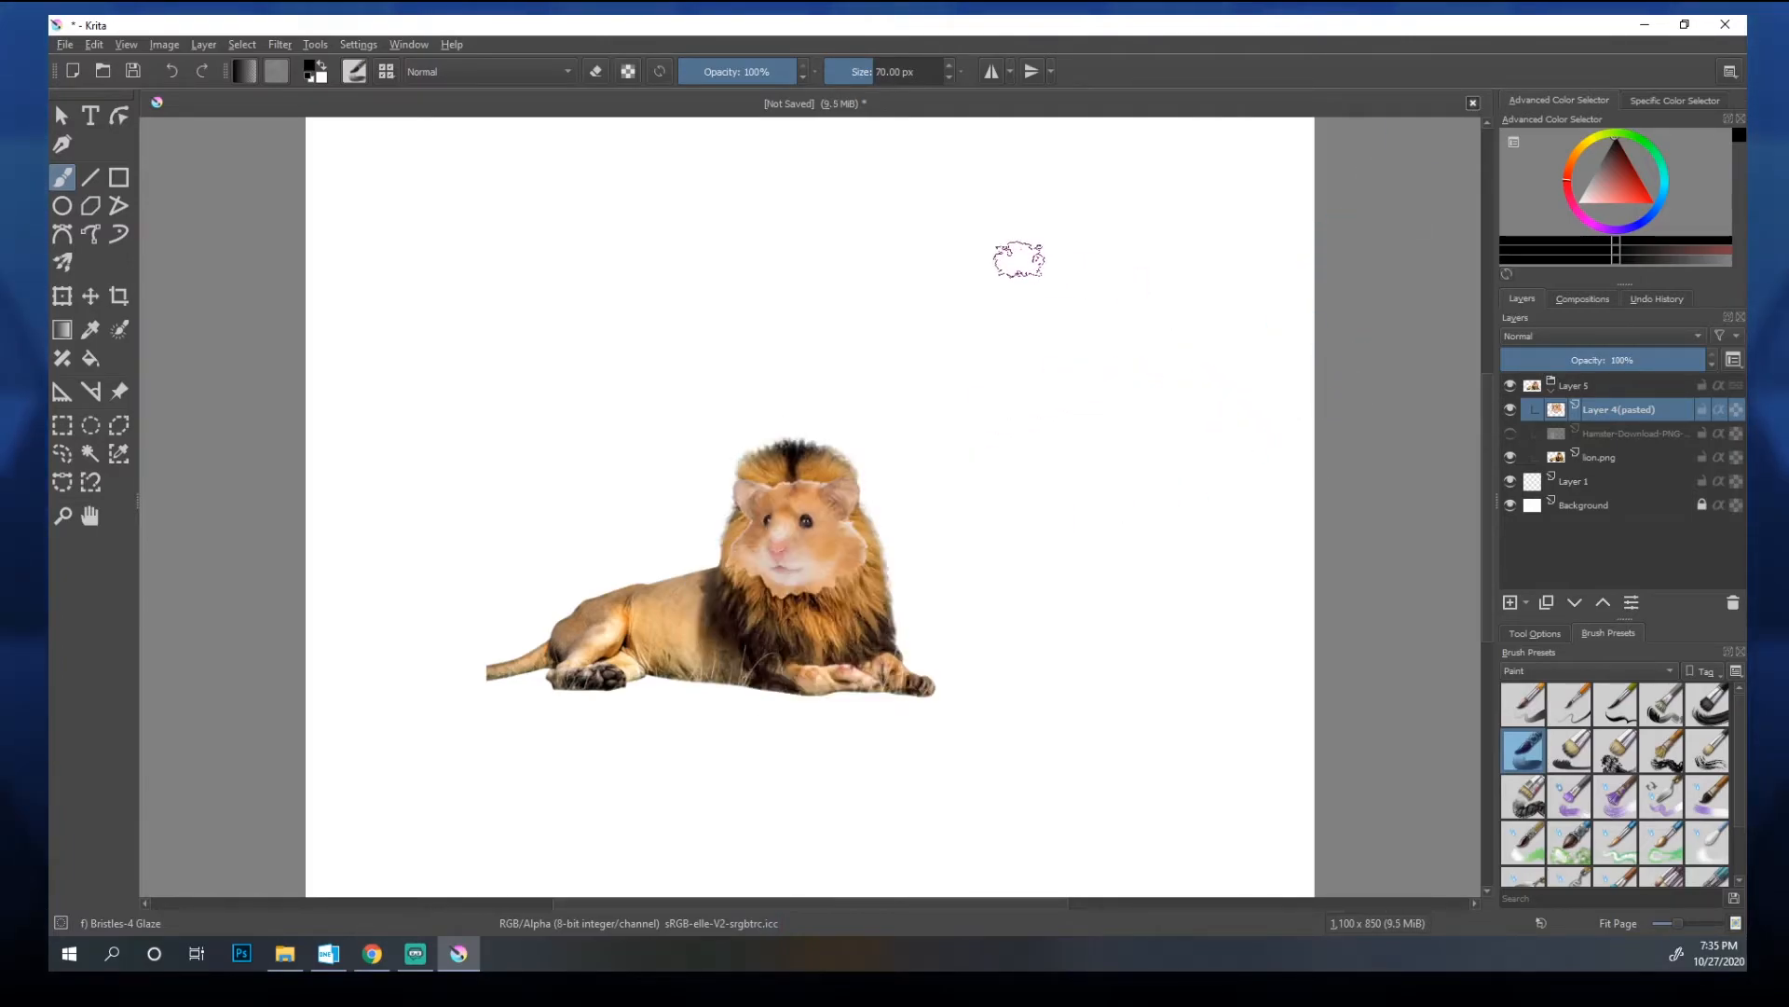
pyautogui.click(863, 71)
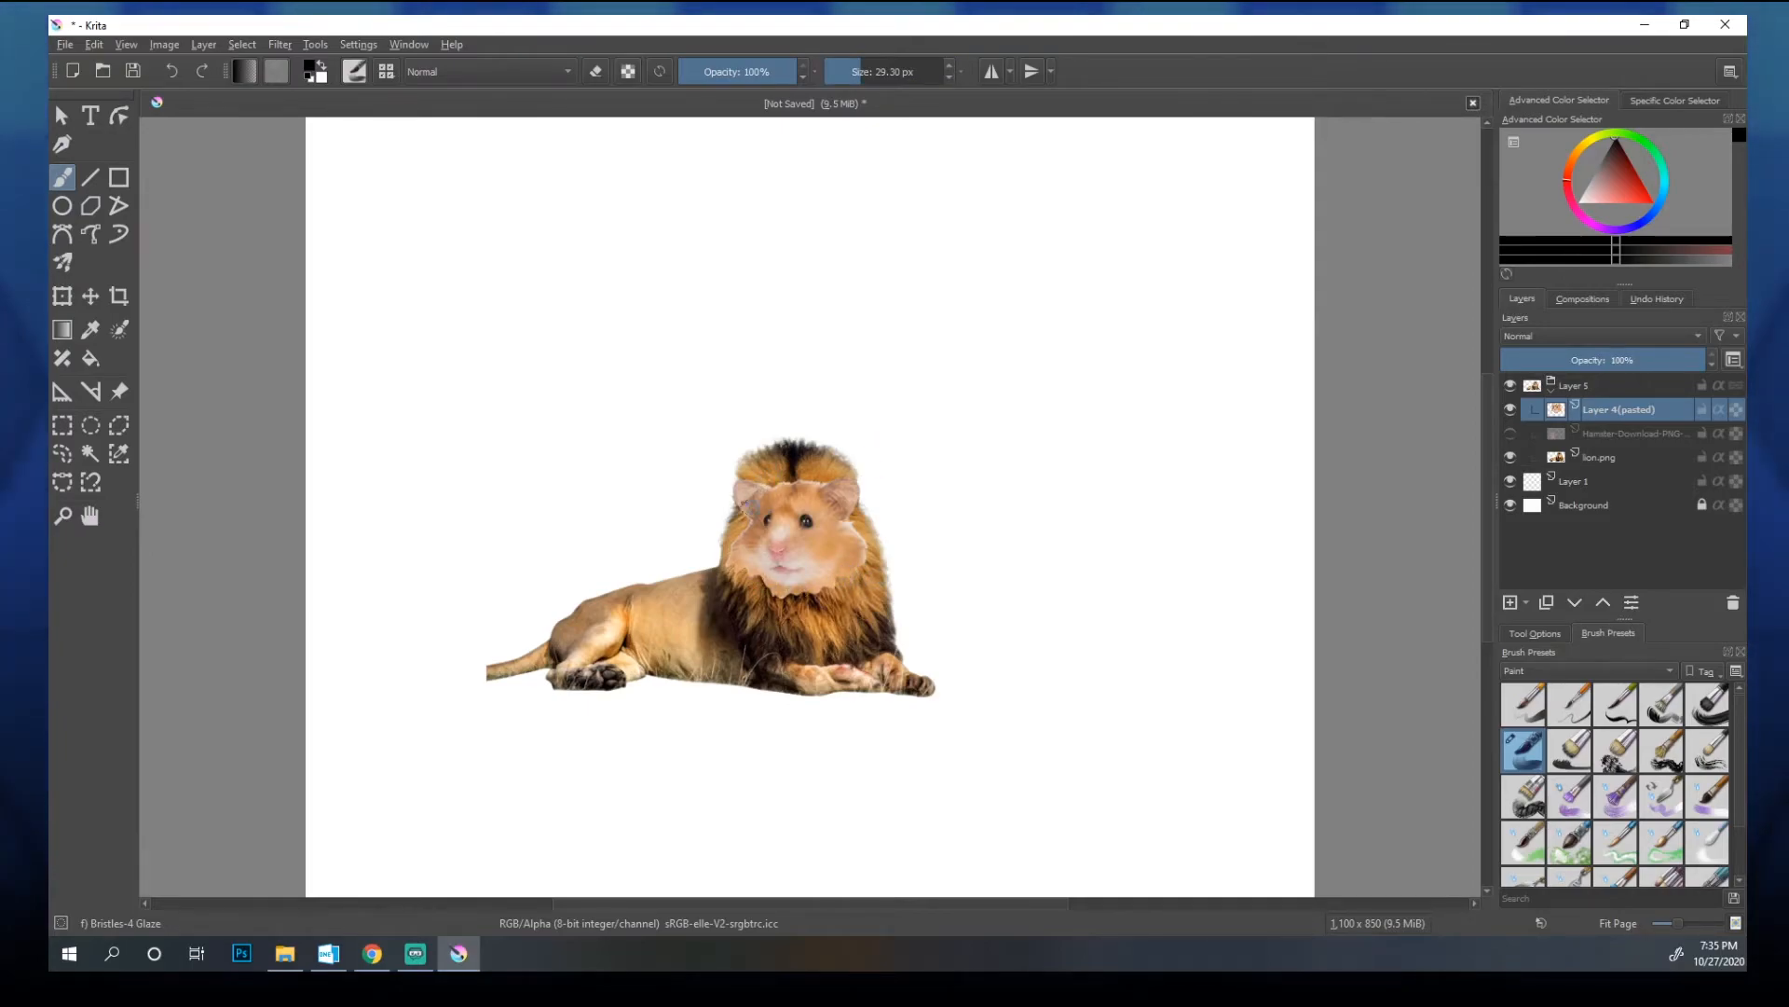
pyautogui.click(882, 60)
pyautogui.click(857, 65)
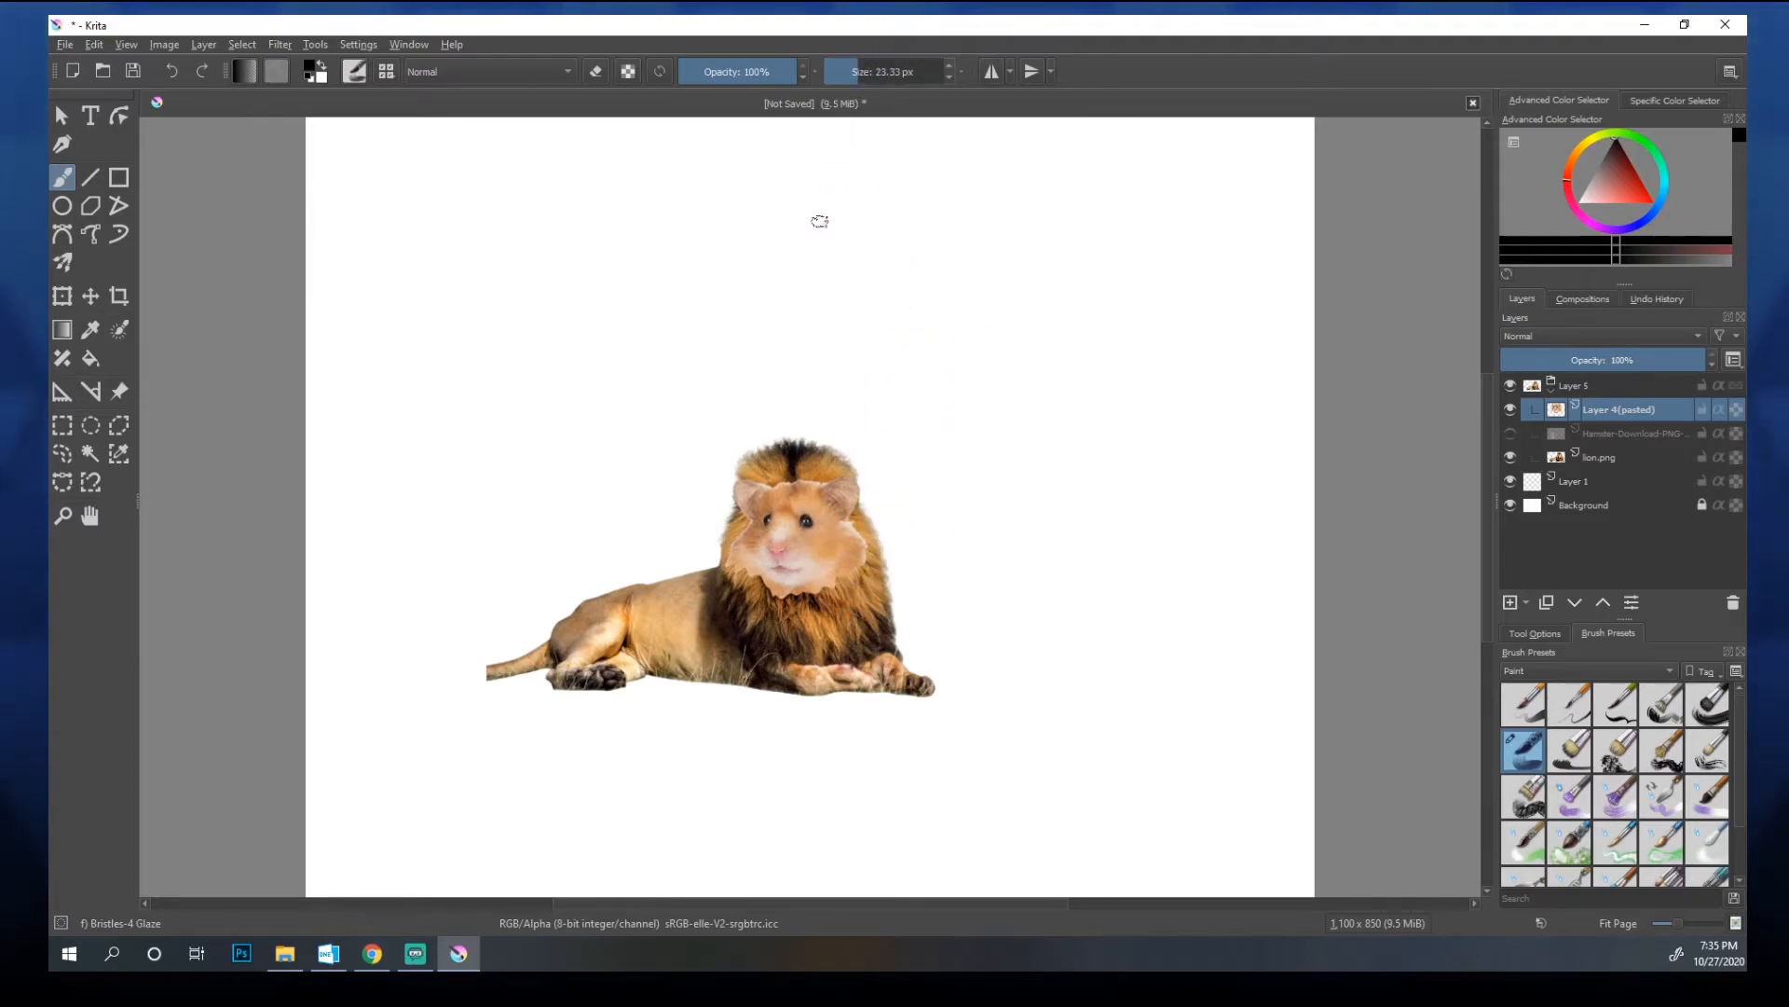
pyautogui.click(870, 71)
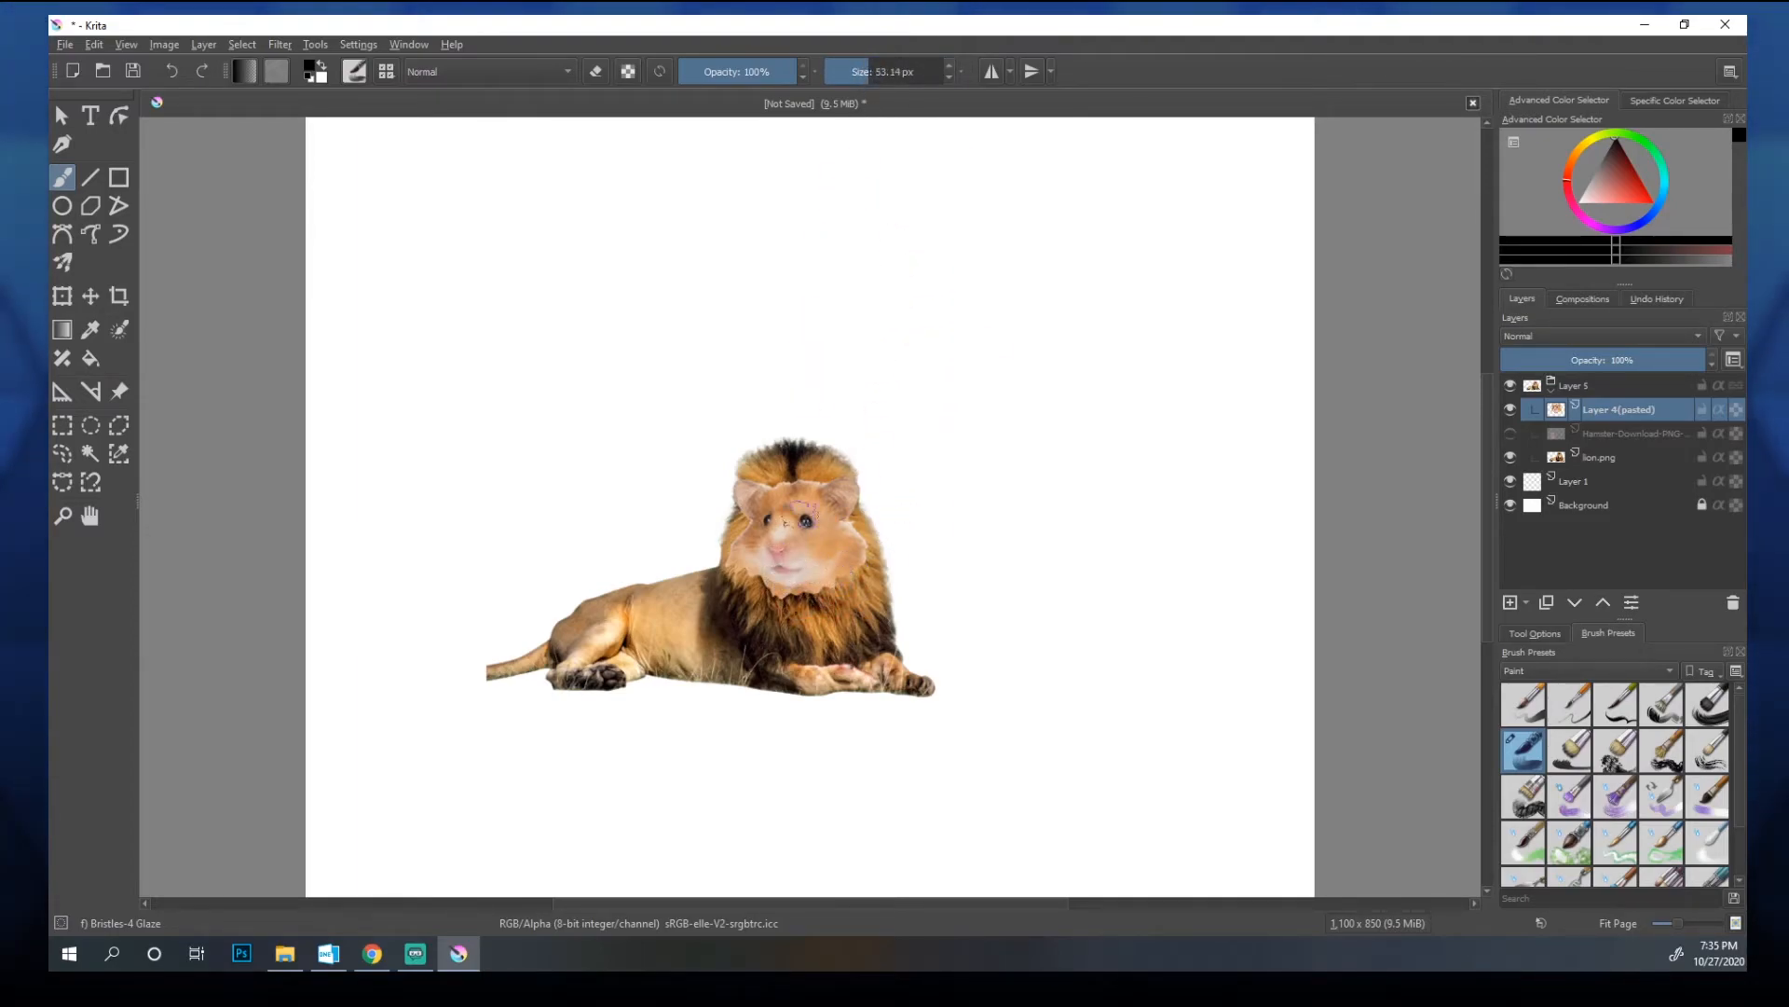
# Step: Try sampling painting colours from the hamster's chin edge and the lion's mane and chest
pyautogui.press('ctrl')
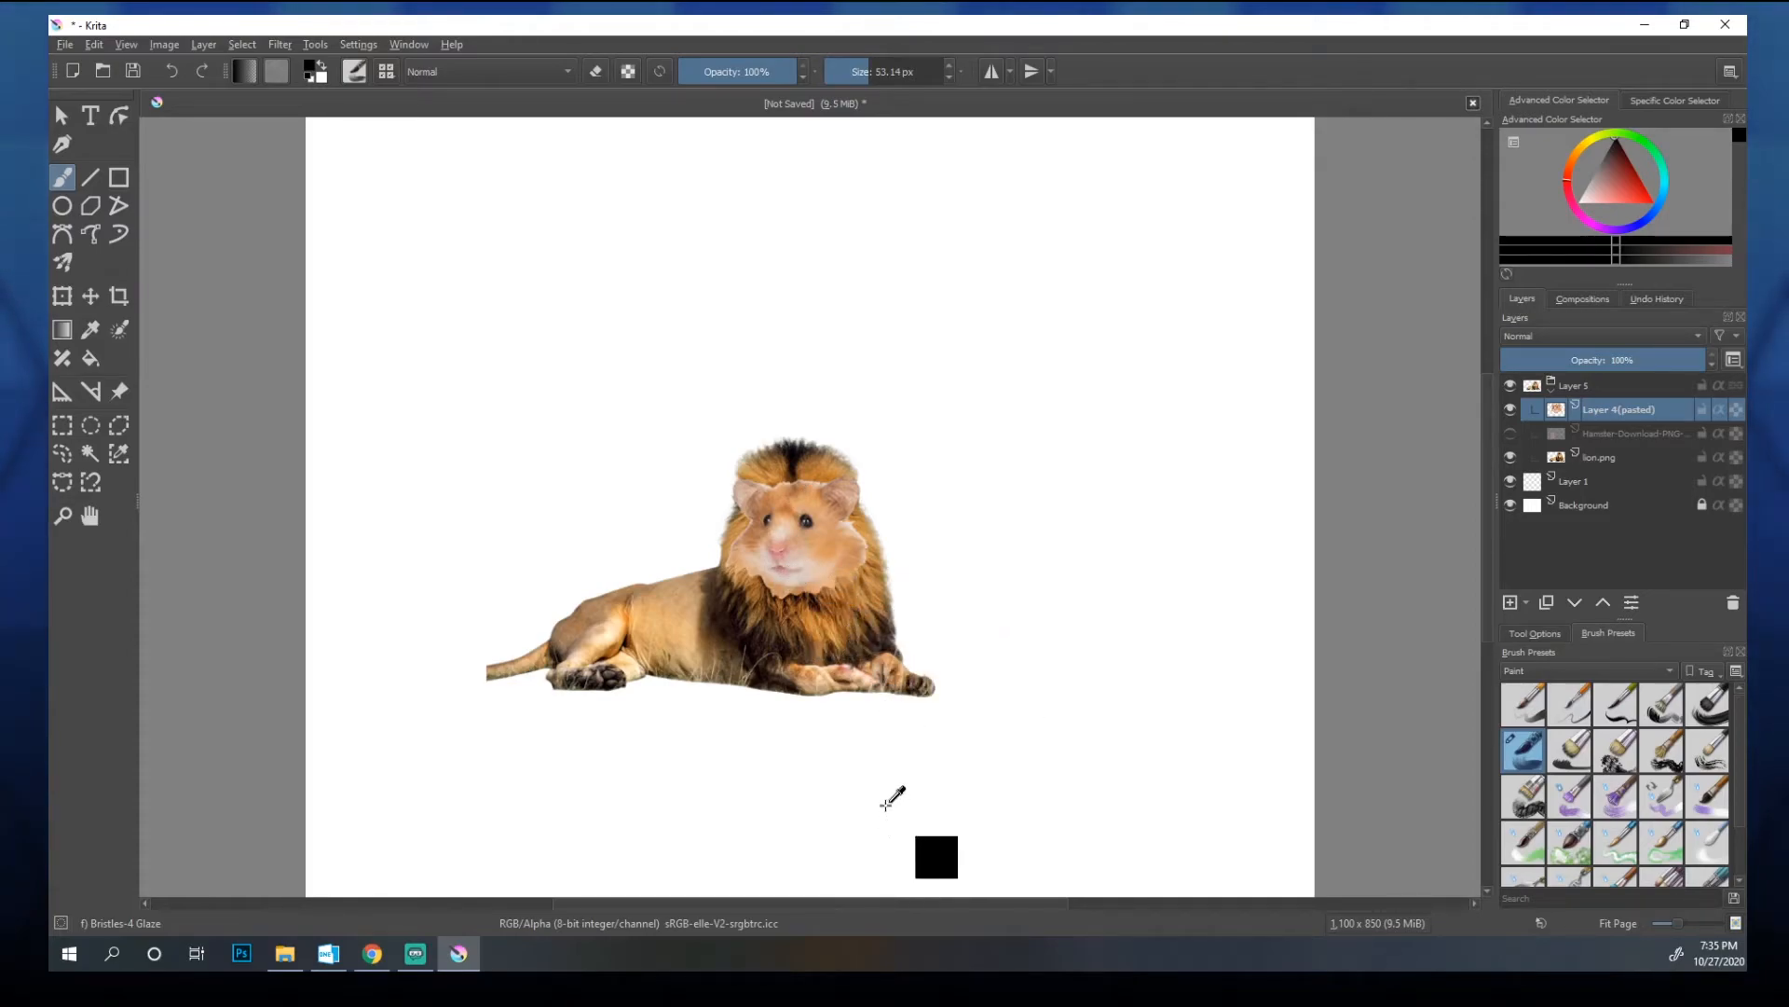
pyautogui.press('ctrl')
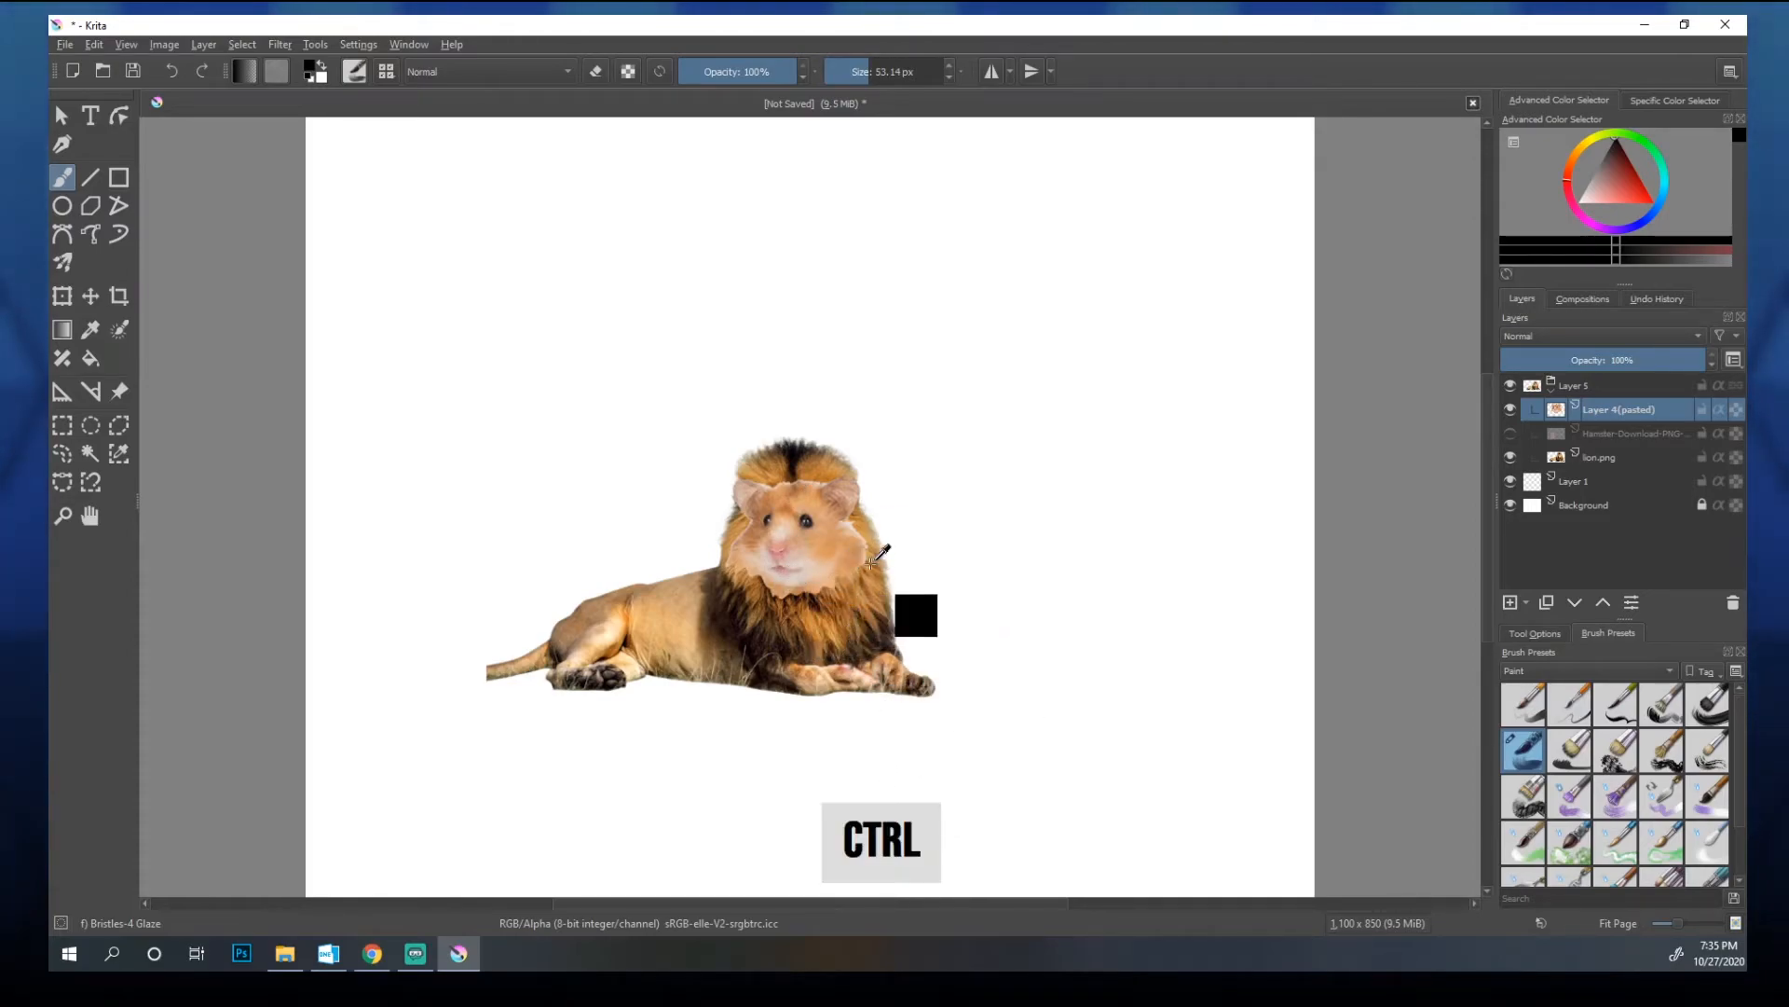
pyautogui.keyDown('ctrl'); pyautogui.click(819, 584); pyautogui.keyUp('ctrl')
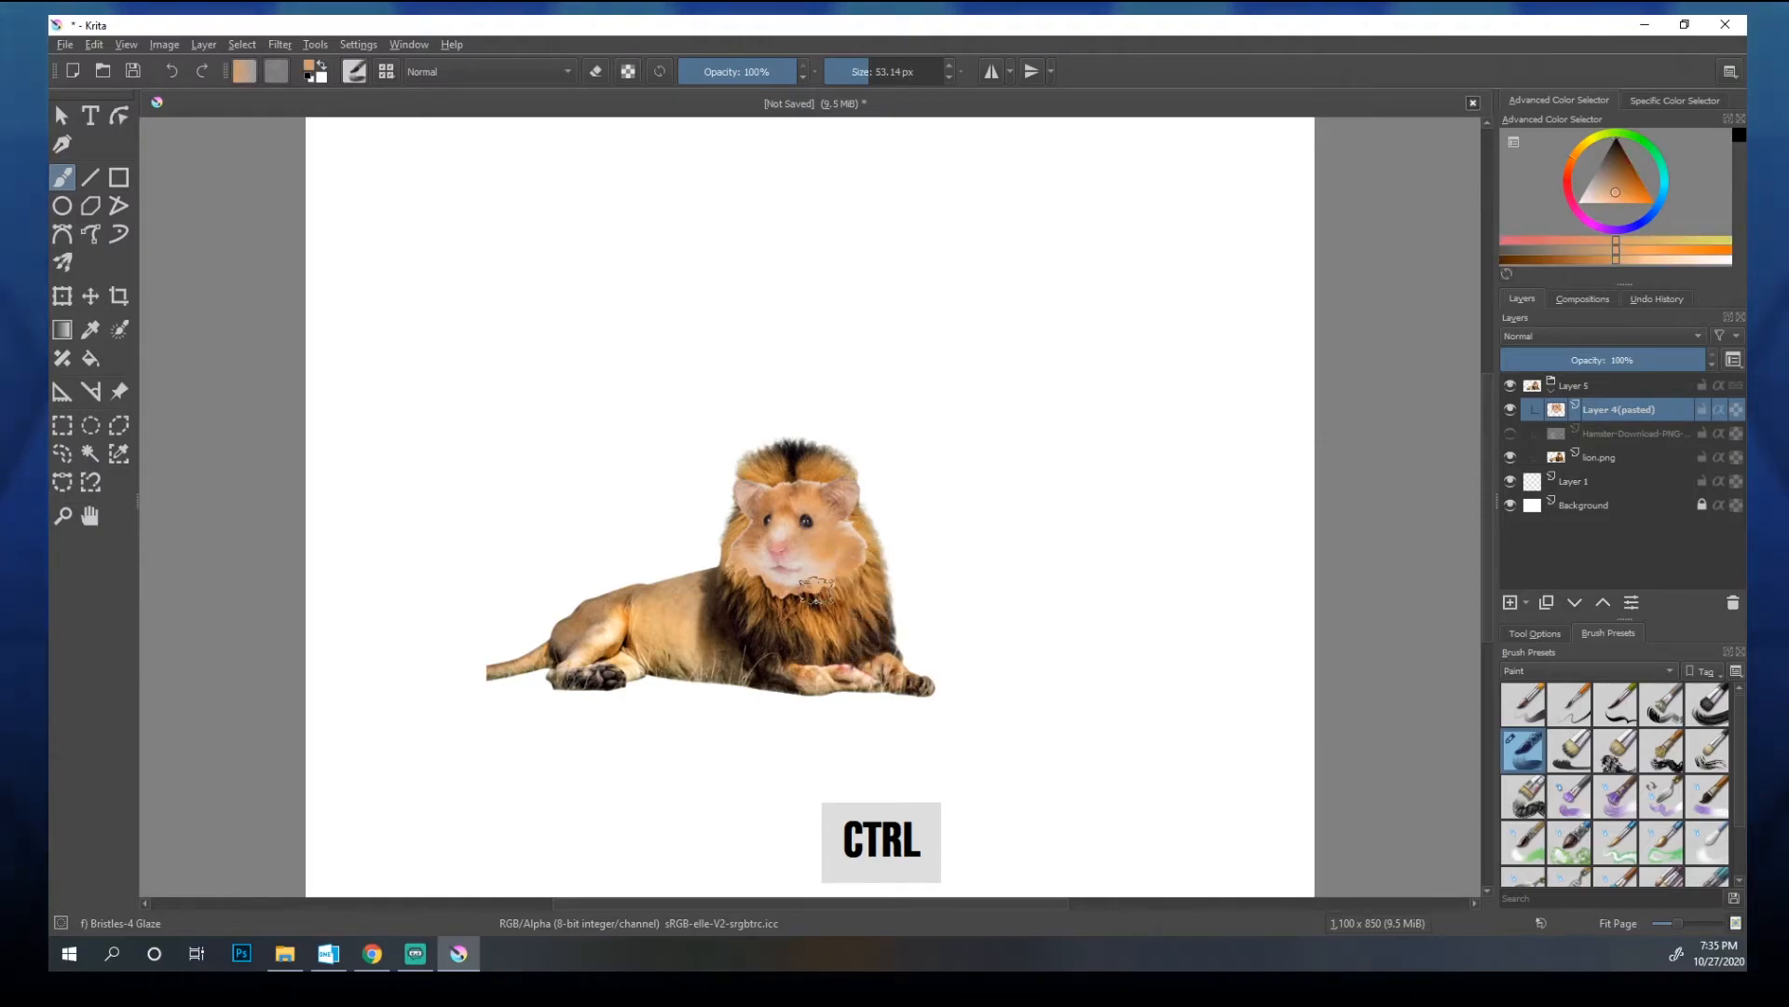
pyautogui.keyDown('ctrl'); pyautogui.click(741, 600); pyautogui.keyUp('ctrl')
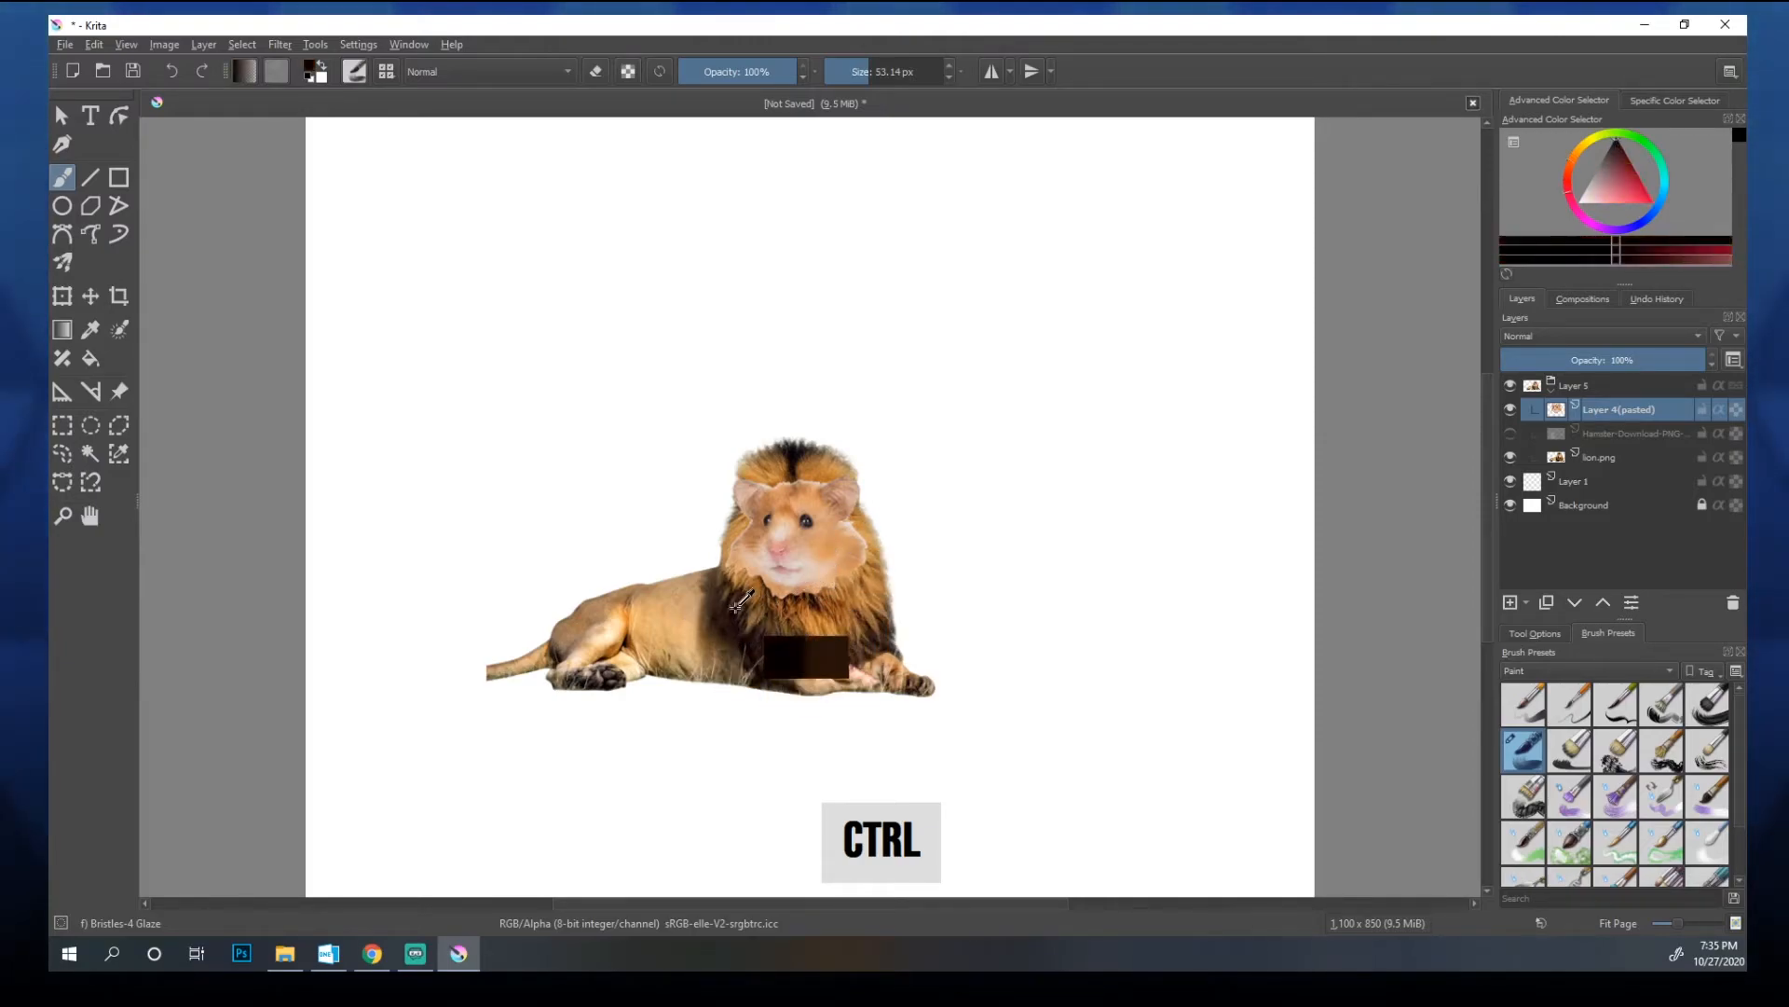
pyautogui.keyDown('ctrl'); pyautogui.click(830, 658); pyautogui.keyUp('ctrl')
pyautogui.keyDown('ctrl'); pyautogui.click(841, 659); pyautogui.keyUp('ctrl')
pyautogui.keyDown('ctrl'); pyautogui.click(870, 645); pyautogui.keyUp('ctrl')
pyautogui.keyDown('ctrl'); pyautogui.click(842, 654); pyautogui.keyUp('ctrl')
# Step: Sample colours around the hamster's chin and pick a light orange as the painting colour
pyautogui.keyDown('ctrl'); pyautogui.click(766, 601); pyautogui.keyUp('ctrl')
pyautogui.keyDown('ctrl'); pyautogui.click(813, 595); pyautogui.keyUp('ctrl')
pyautogui.keyDown('ctrl'); pyautogui.click(811, 568); pyautogui.keyUp('ctrl')
pyautogui.keyDown('ctrl'); pyautogui.click(796, 574); pyautogui.keyUp('ctrl')
pyautogui.keyDown('ctrl'); pyautogui.click(803, 567); pyautogui.keyUp('ctrl')
pyautogui.moveTo(799, 566)
pyautogui.mouseDown()
pyautogui.moveTo(825, 576)
pyautogui.moveTo(772, 565)
pyautogui.moveTo(783, 610)
pyautogui.moveTo(826, 605)
pyautogui.moveTo(850, 585)
pyautogui.moveTo(822, 587)
pyautogui.moveTo(906, 530)
pyautogui.moveTo(876, 467)
pyautogui.moveTo(820, 547)
pyautogui.moveTo(775, 573)
pyautogui.mouseUp()
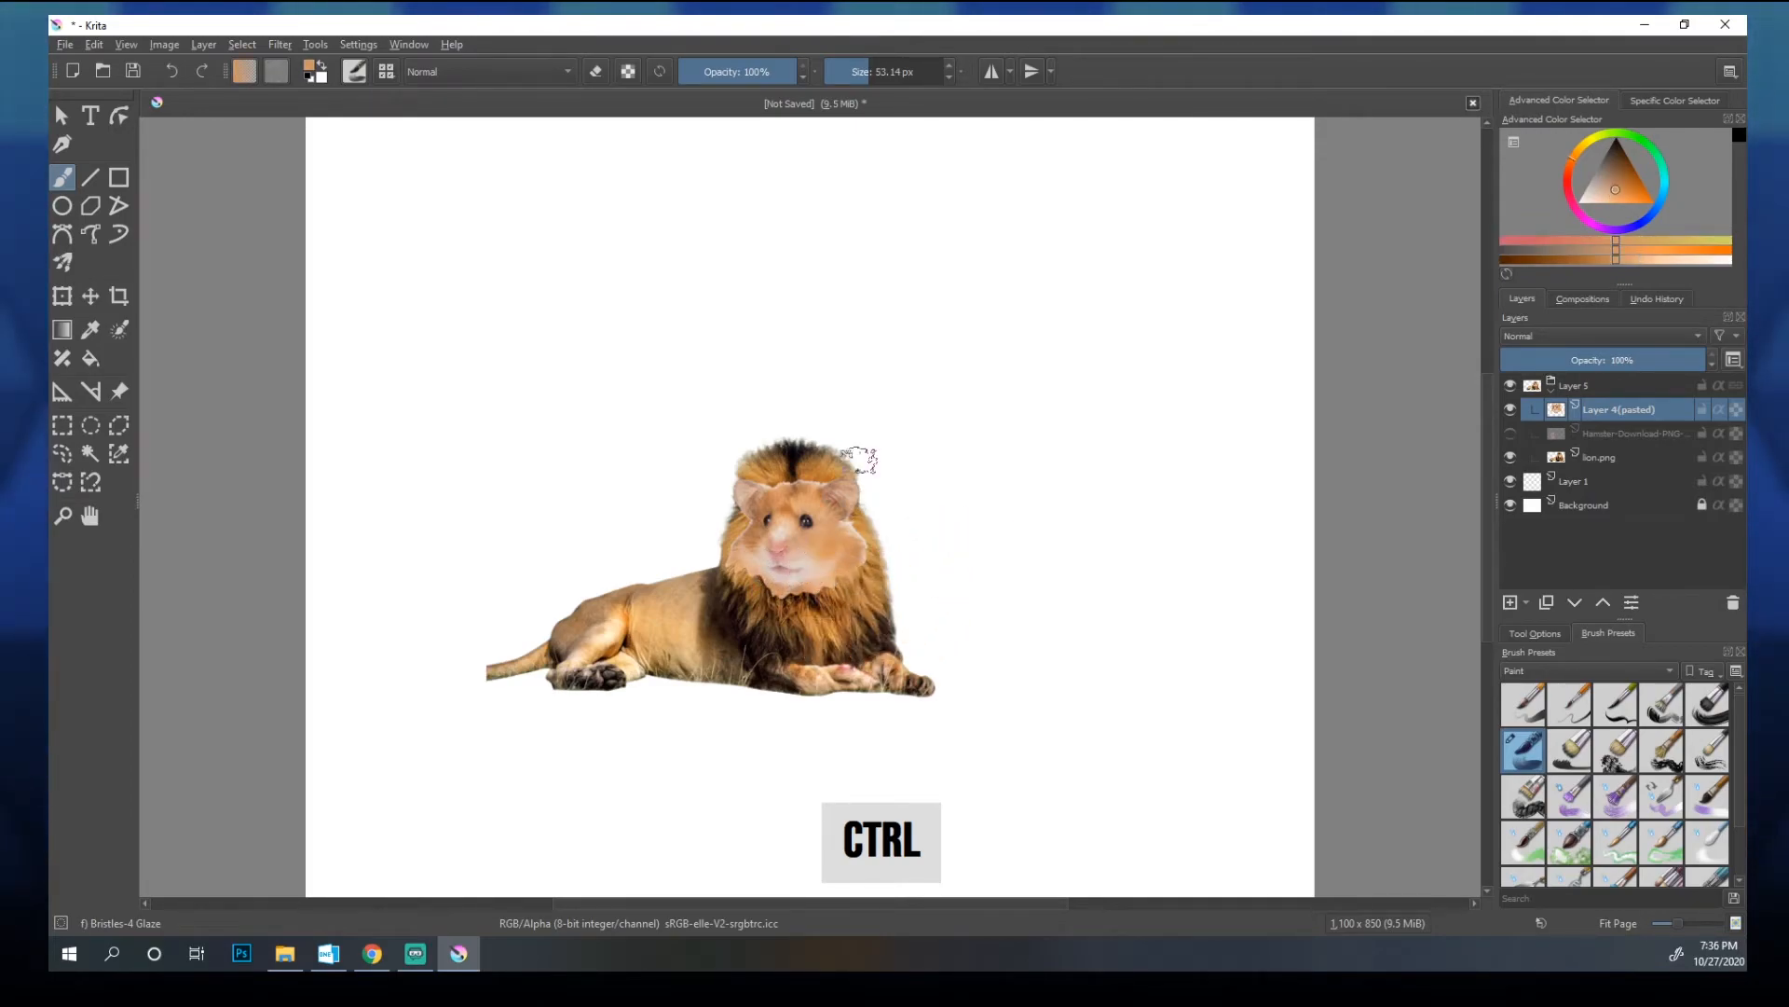
# Step: Set the brush size to 44.14 px and paint light orange over the chin's lower edge into the mane
pyautogui.click(865, 69)
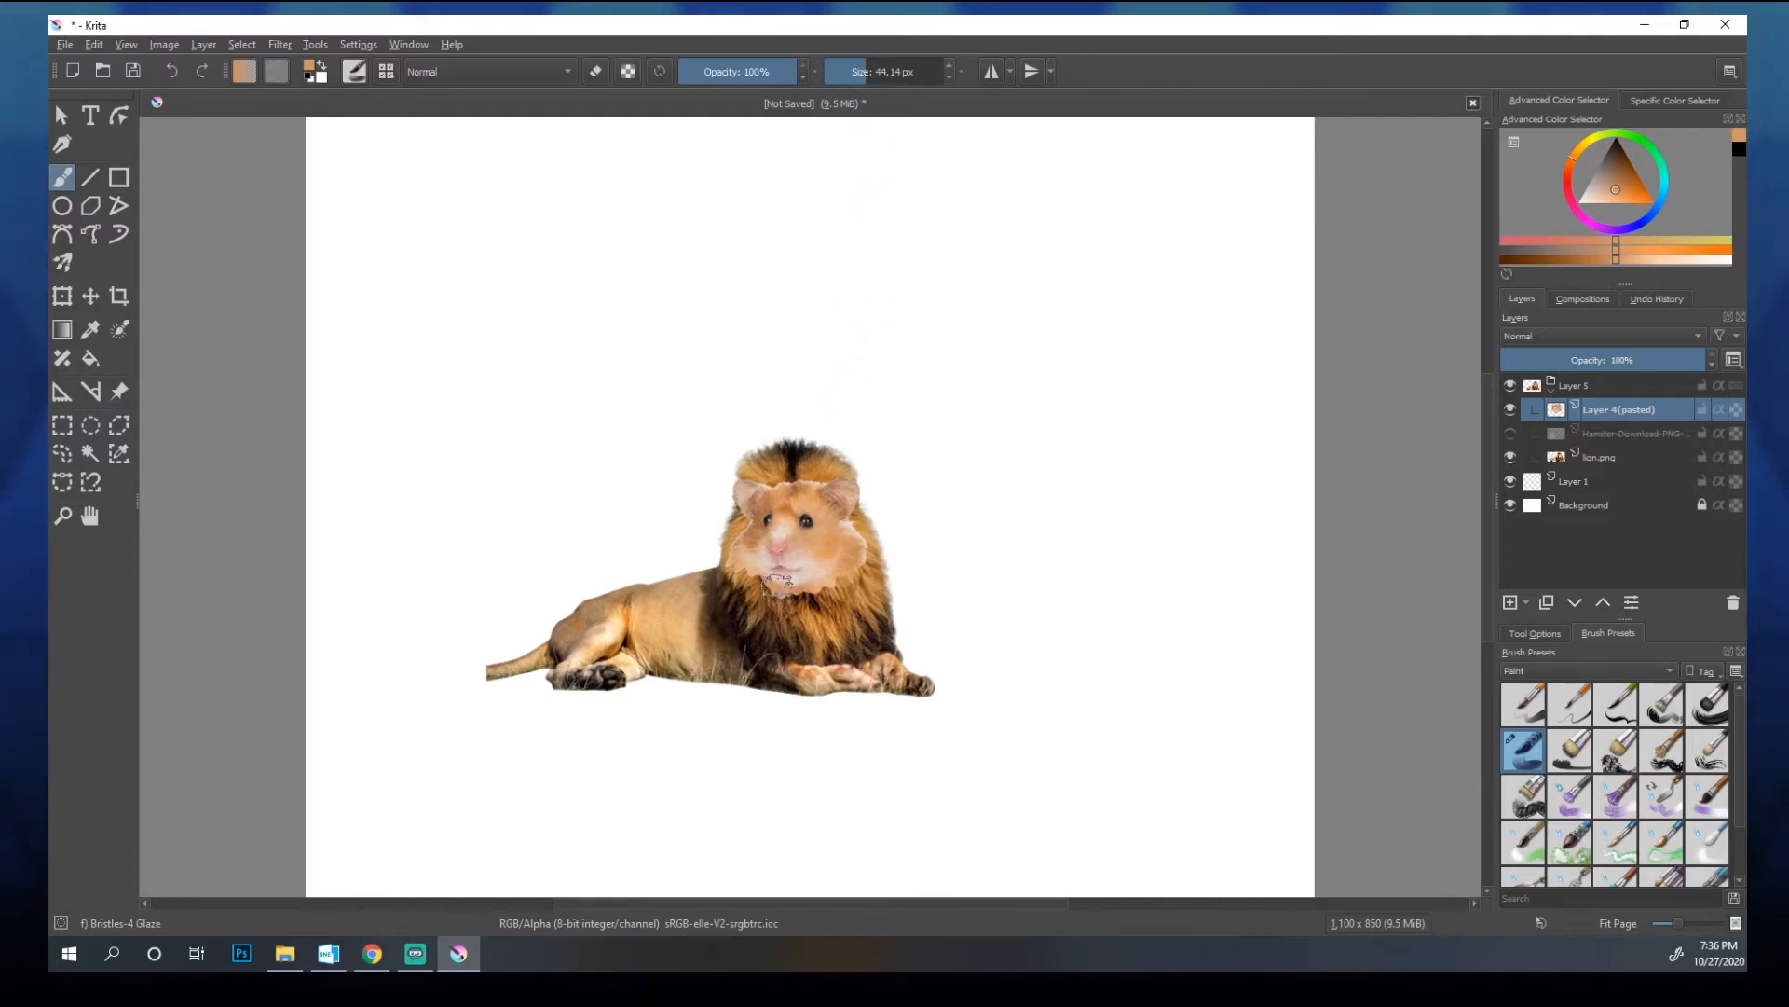
pyautogui.moveTo(770, 590)
pyautogui.mouseDown()
pyautogui.moveTo(731, 586)
pyautogui.moveTo(741, 552)
pyautogui.moveTo(790, 614)
pyautogui.mouseUp()
pyautogui.moveTo(764, 594)
pyautogui.mouseDown()
pyautogui.moveTo(811, 594)
pyautogui.moveTo(799, 617)
pyautogui.mouseUp()
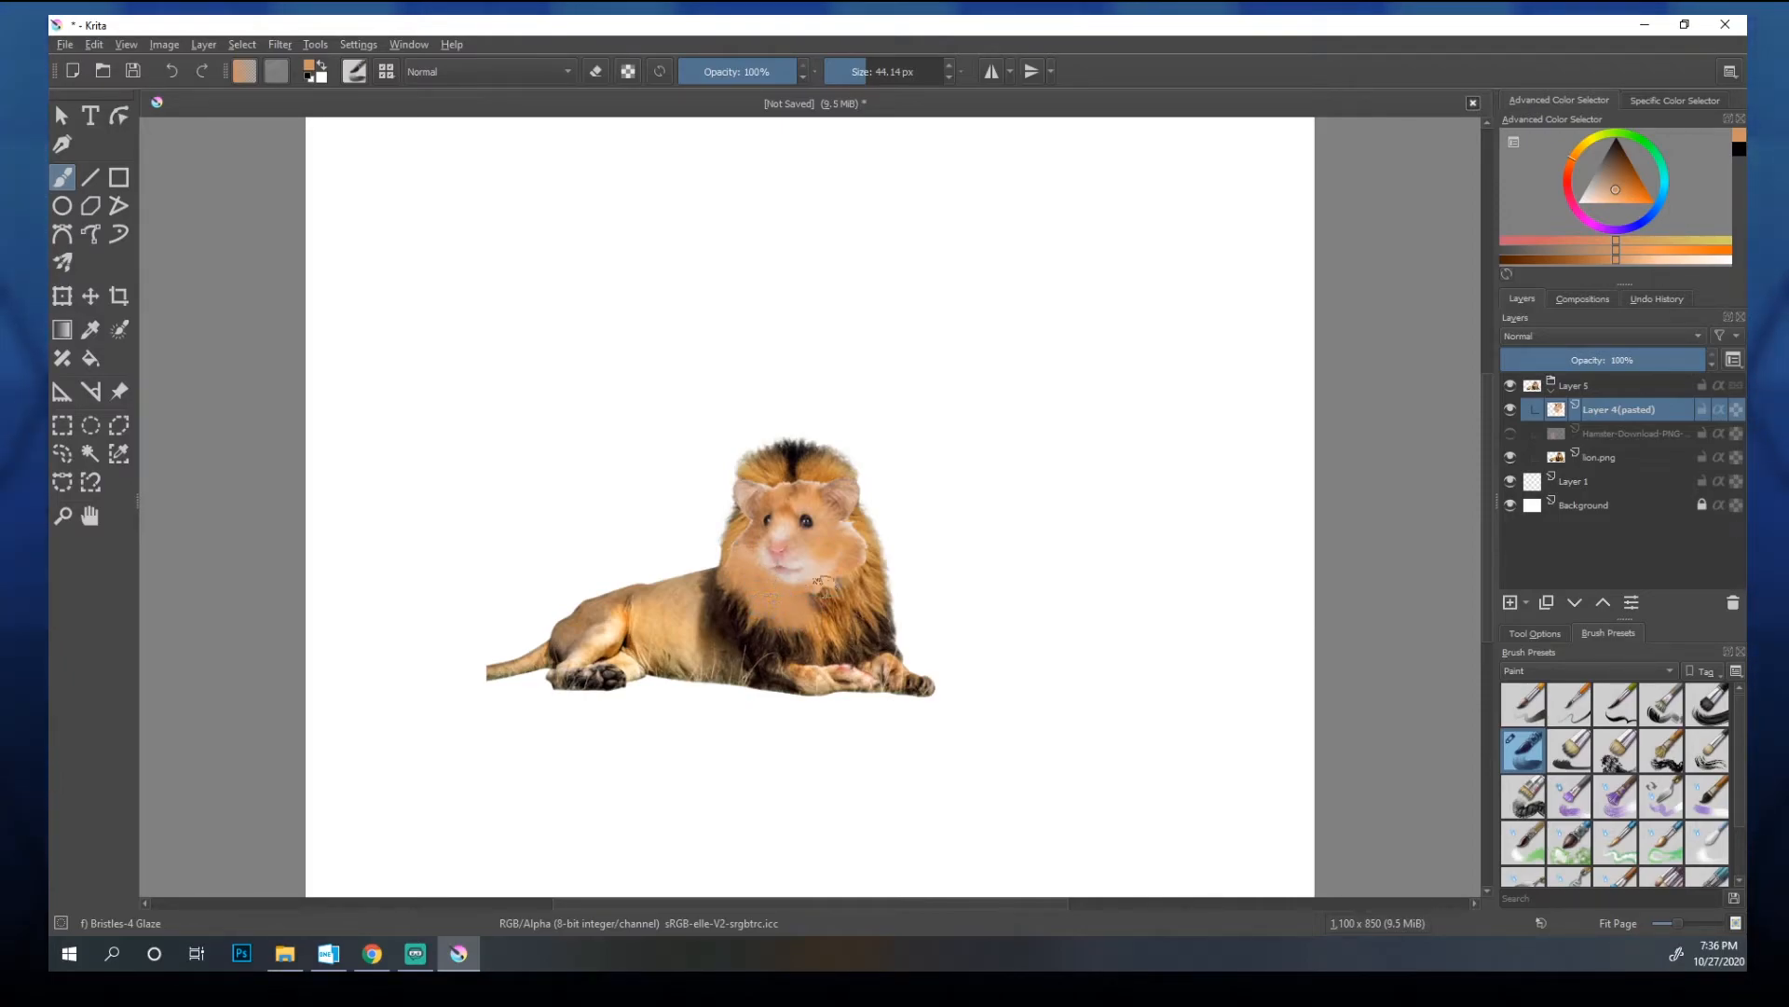
# Step: Try the pale muzzle colour below the mouth, undo the stroke, and reduce the brush size to 10.37 px
pyautogui.keyDown('ctrl'); pyautogui.click(790, 570); pyautogui.keyUp('ctrl')
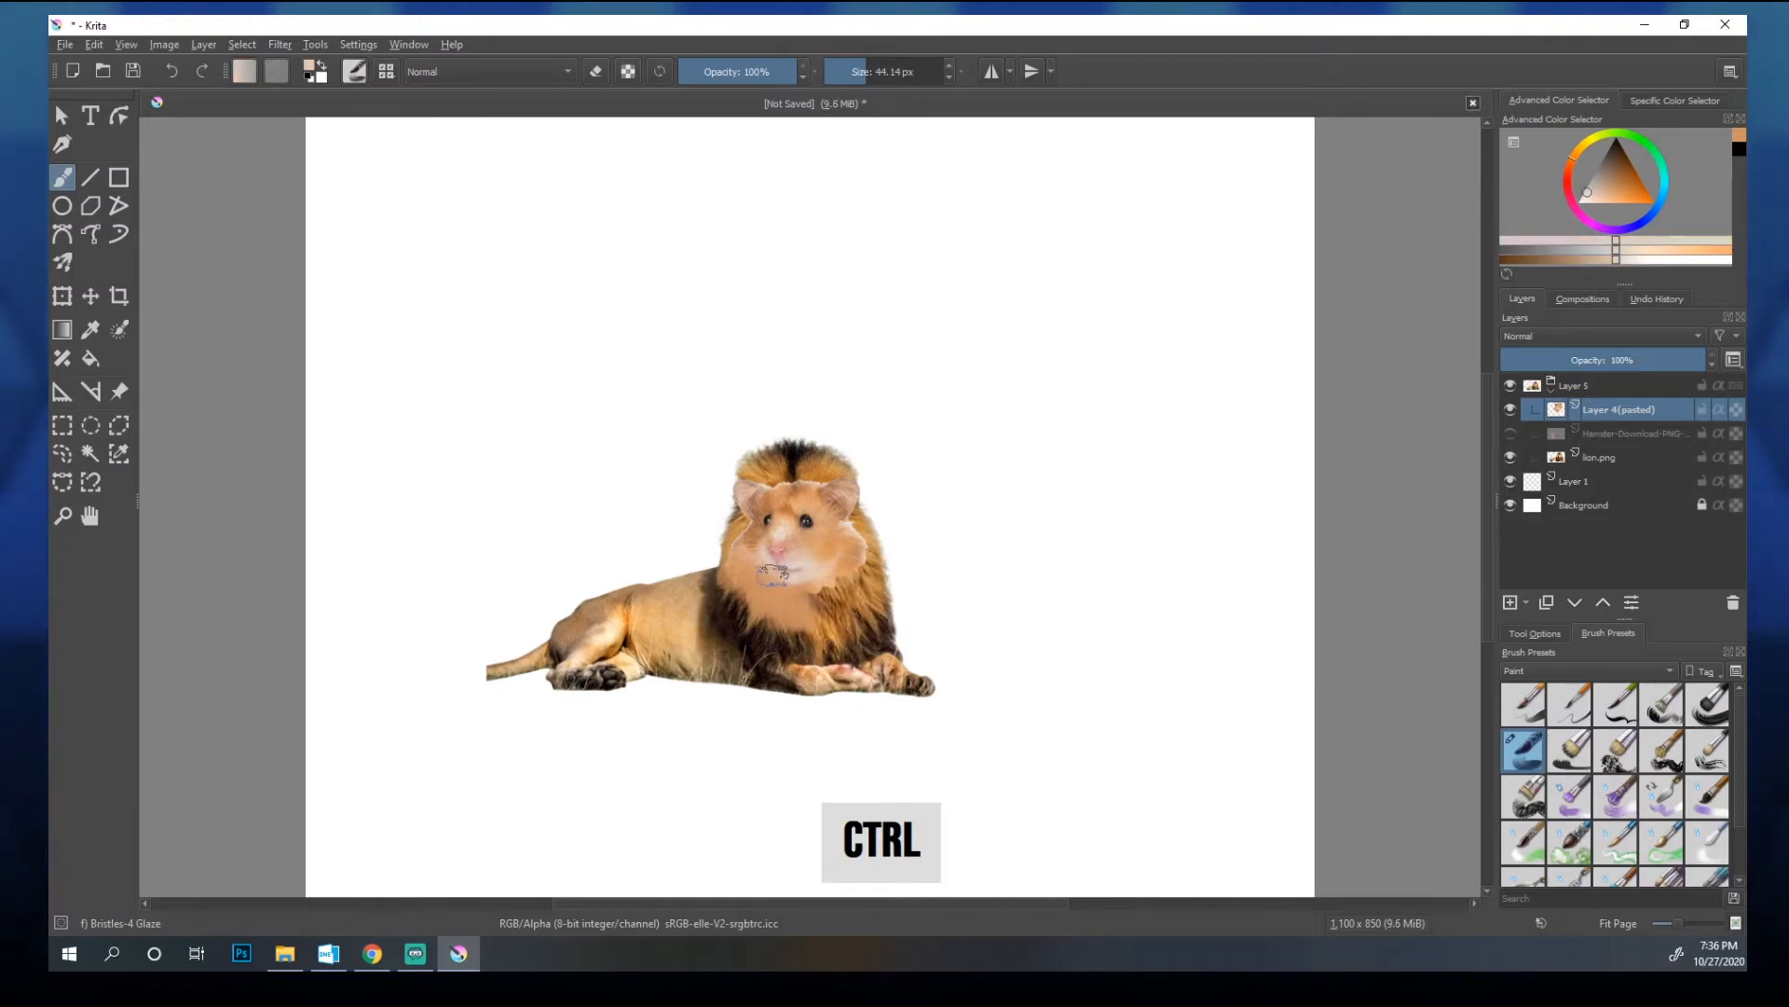
pyautogui.hotkey('ctrl', 'z')
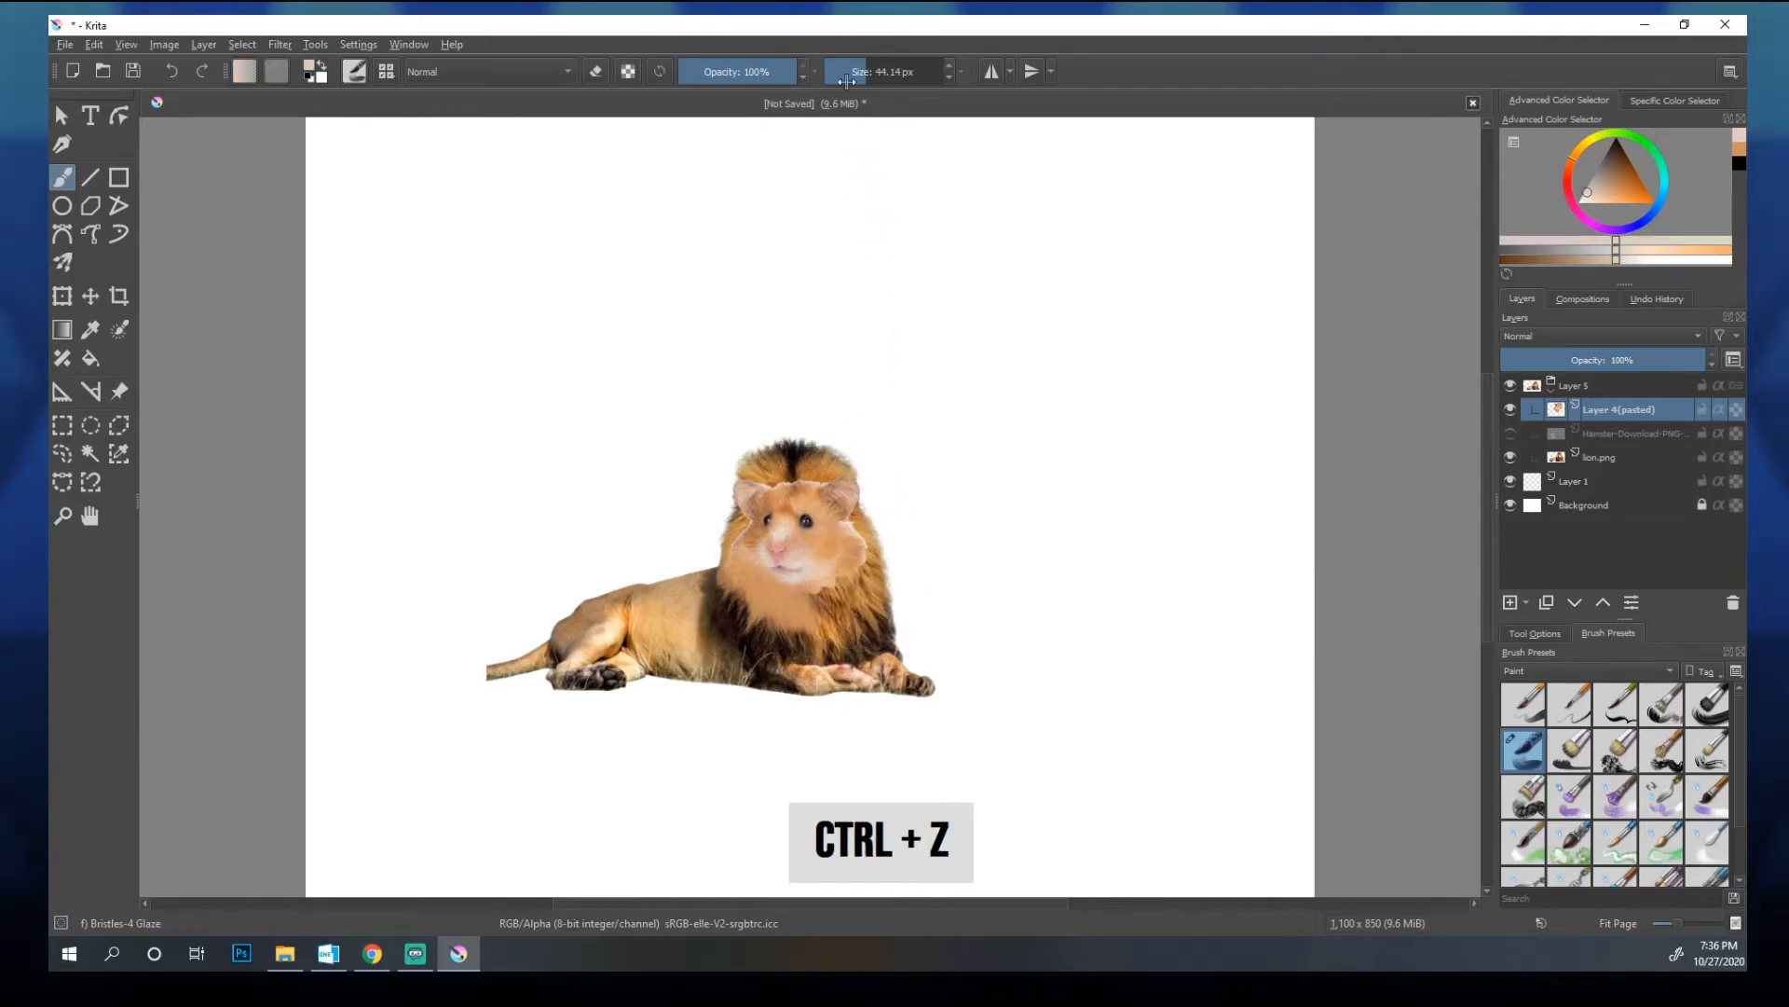
pyautogui.click(850, 72)
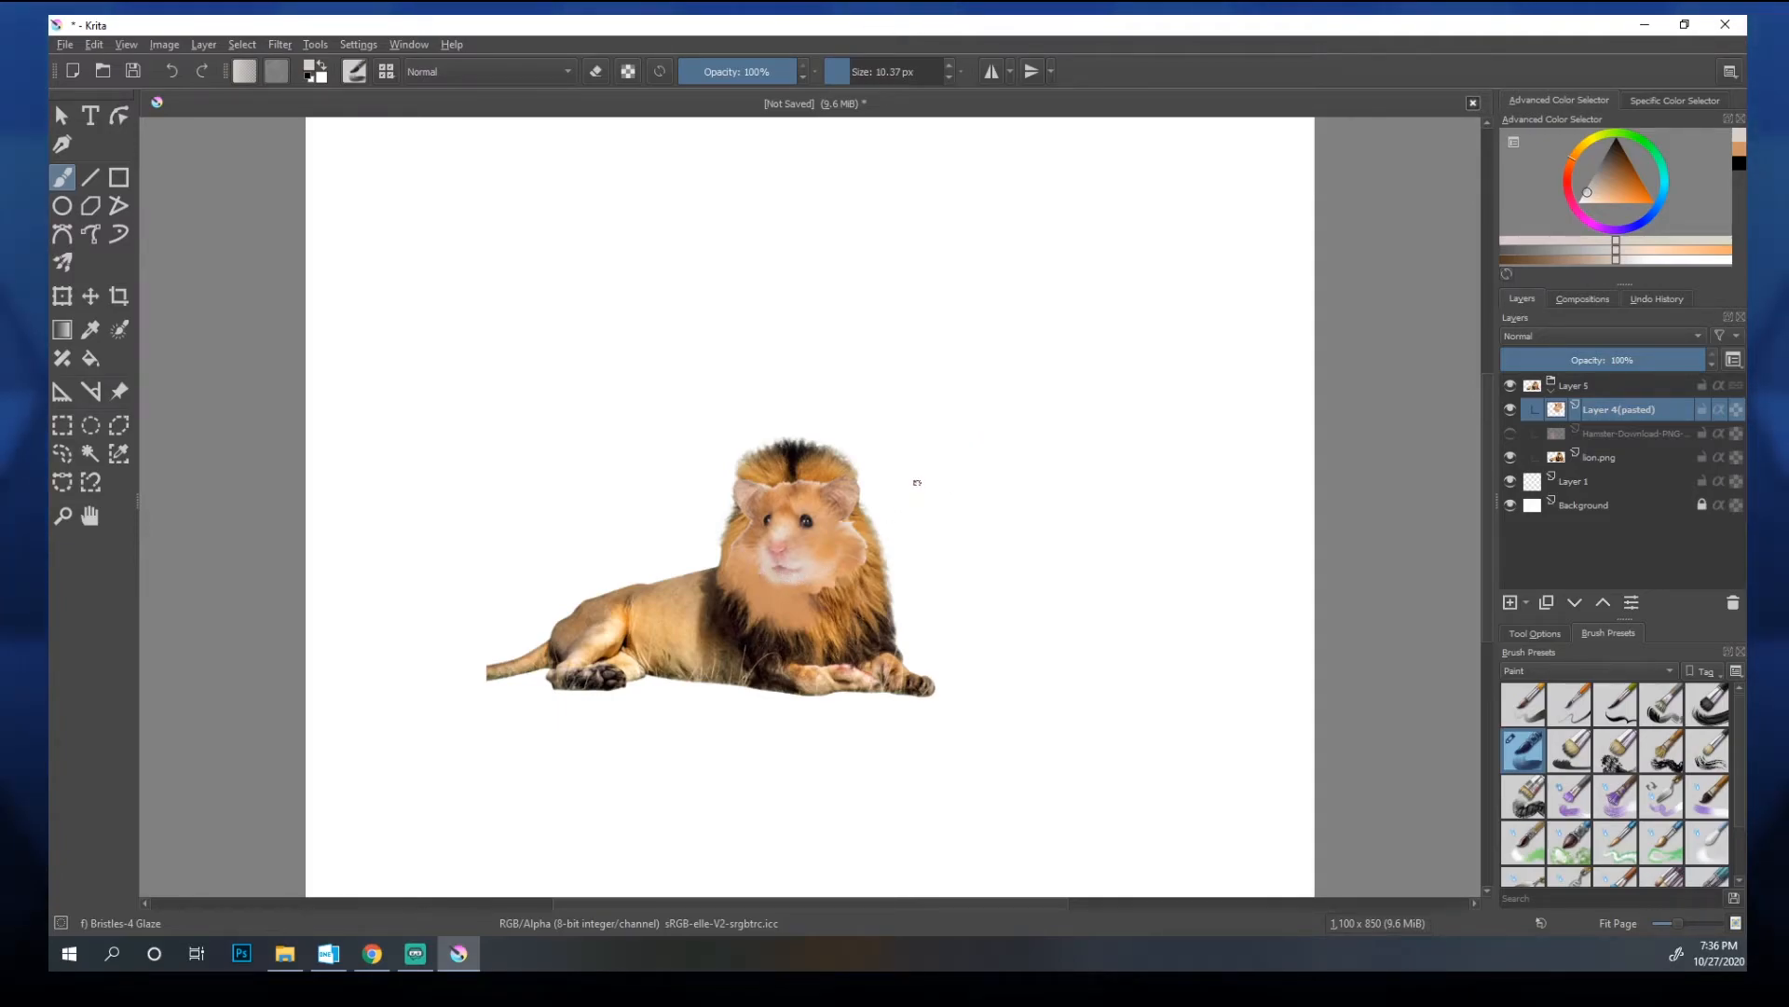
# Step: Sample the orange below the chin, set the brush size to 31.50 px, and paint over the adjoining cheek and mane edge
pyautogui.keyDown('ctrl'); pyautogui.click(828, 597); pyautogui.keyUp('ctrl')
pyautogui.click(862, 71)
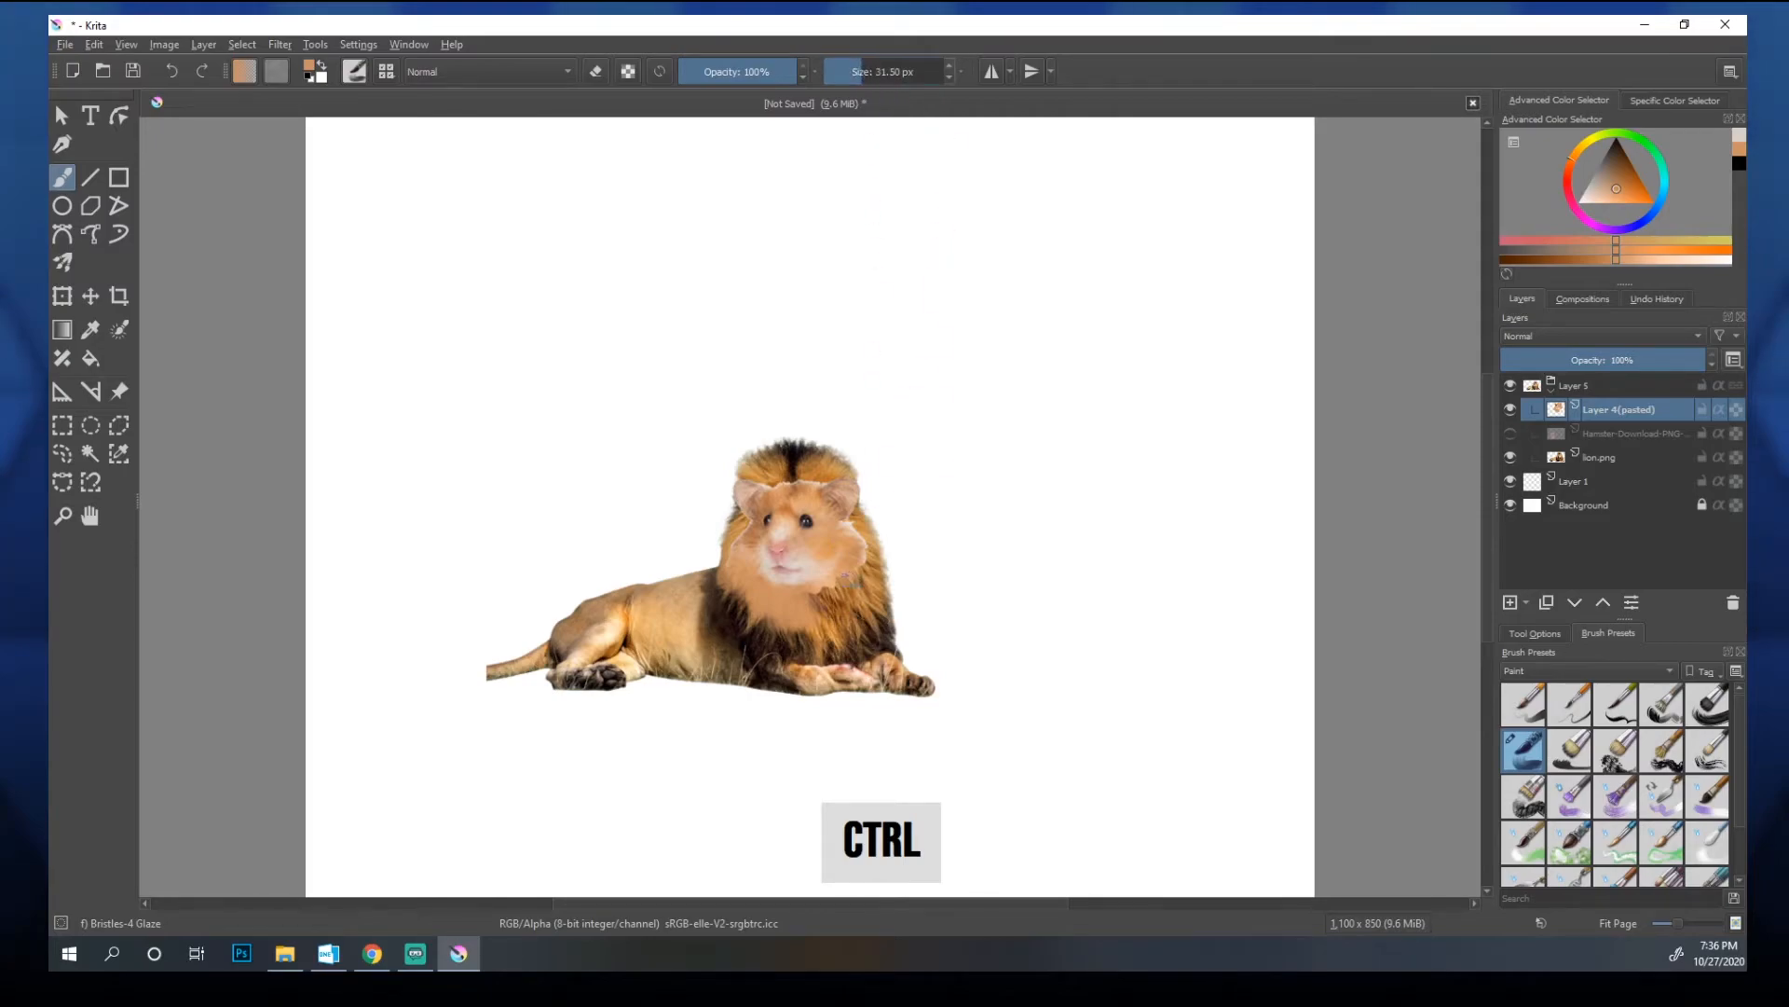
pyautogui.moveTo(831, 591); pyautogui.dragTo(817, 602)
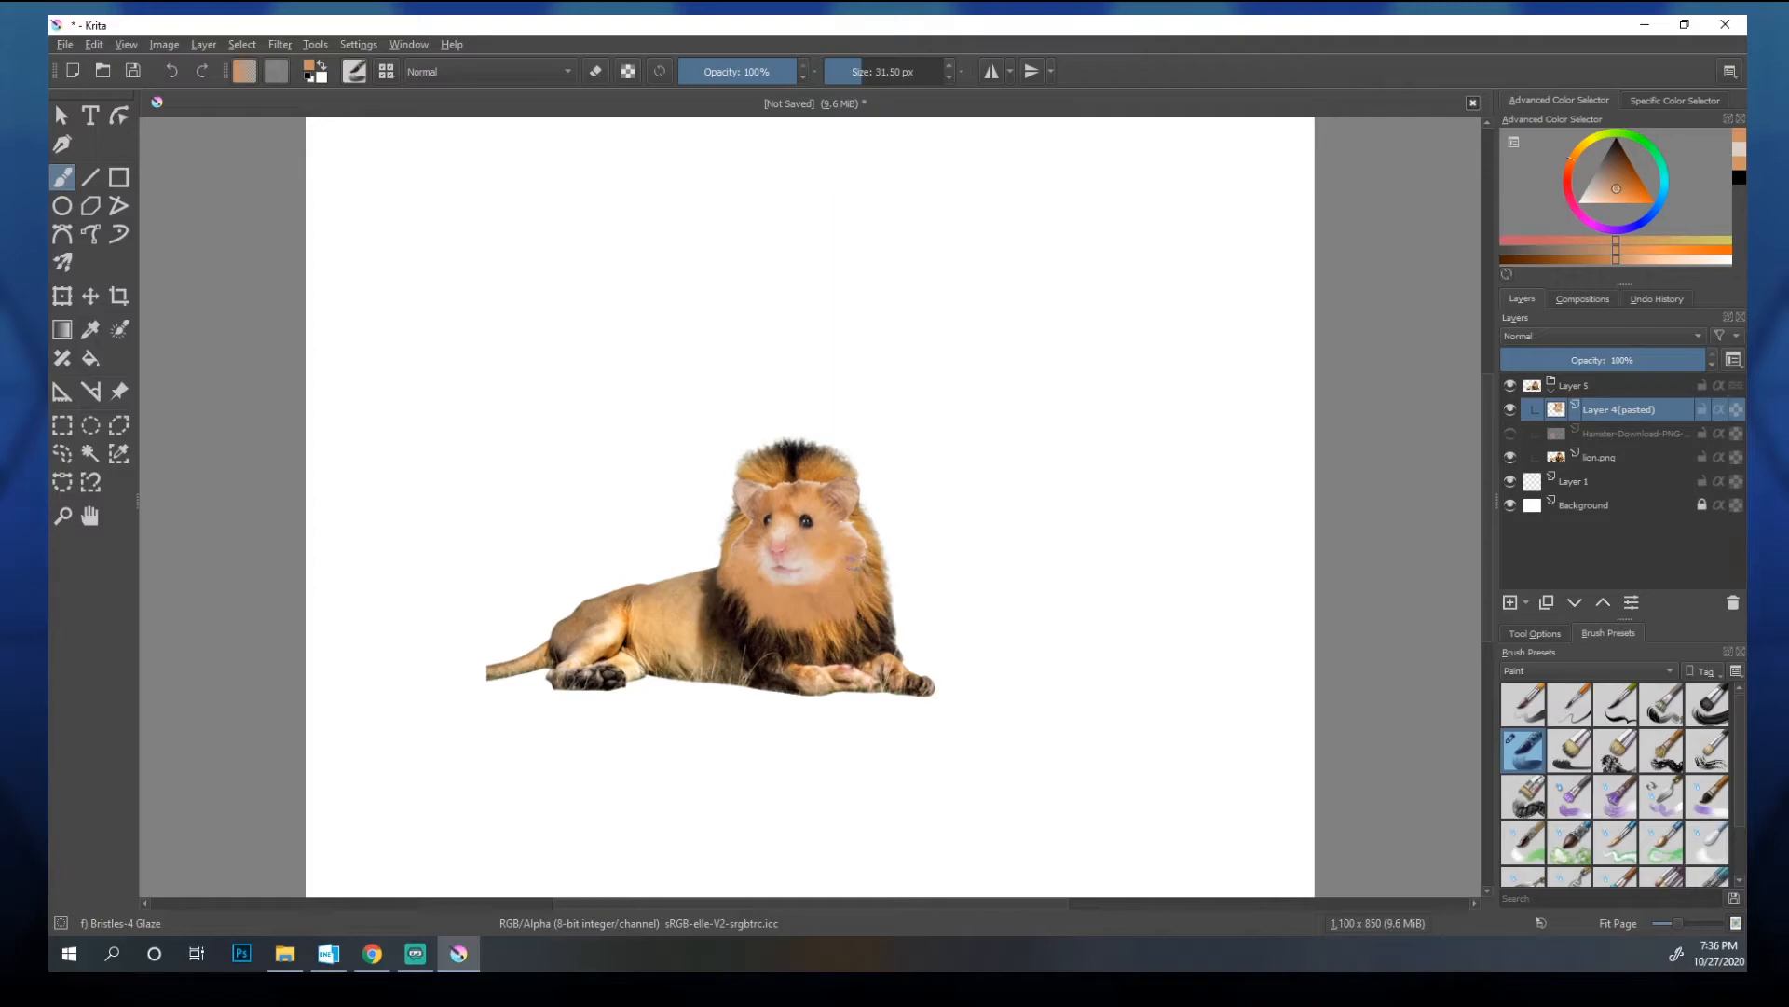
# Step: Sample brown and orange tones from the mane and paint the chest fur below the chin, undoing an unwanted stroke
pyautogui.keyDown('ctrl'); pyautogui.click(832, 619); pyautogui.keyUp('ctrl')
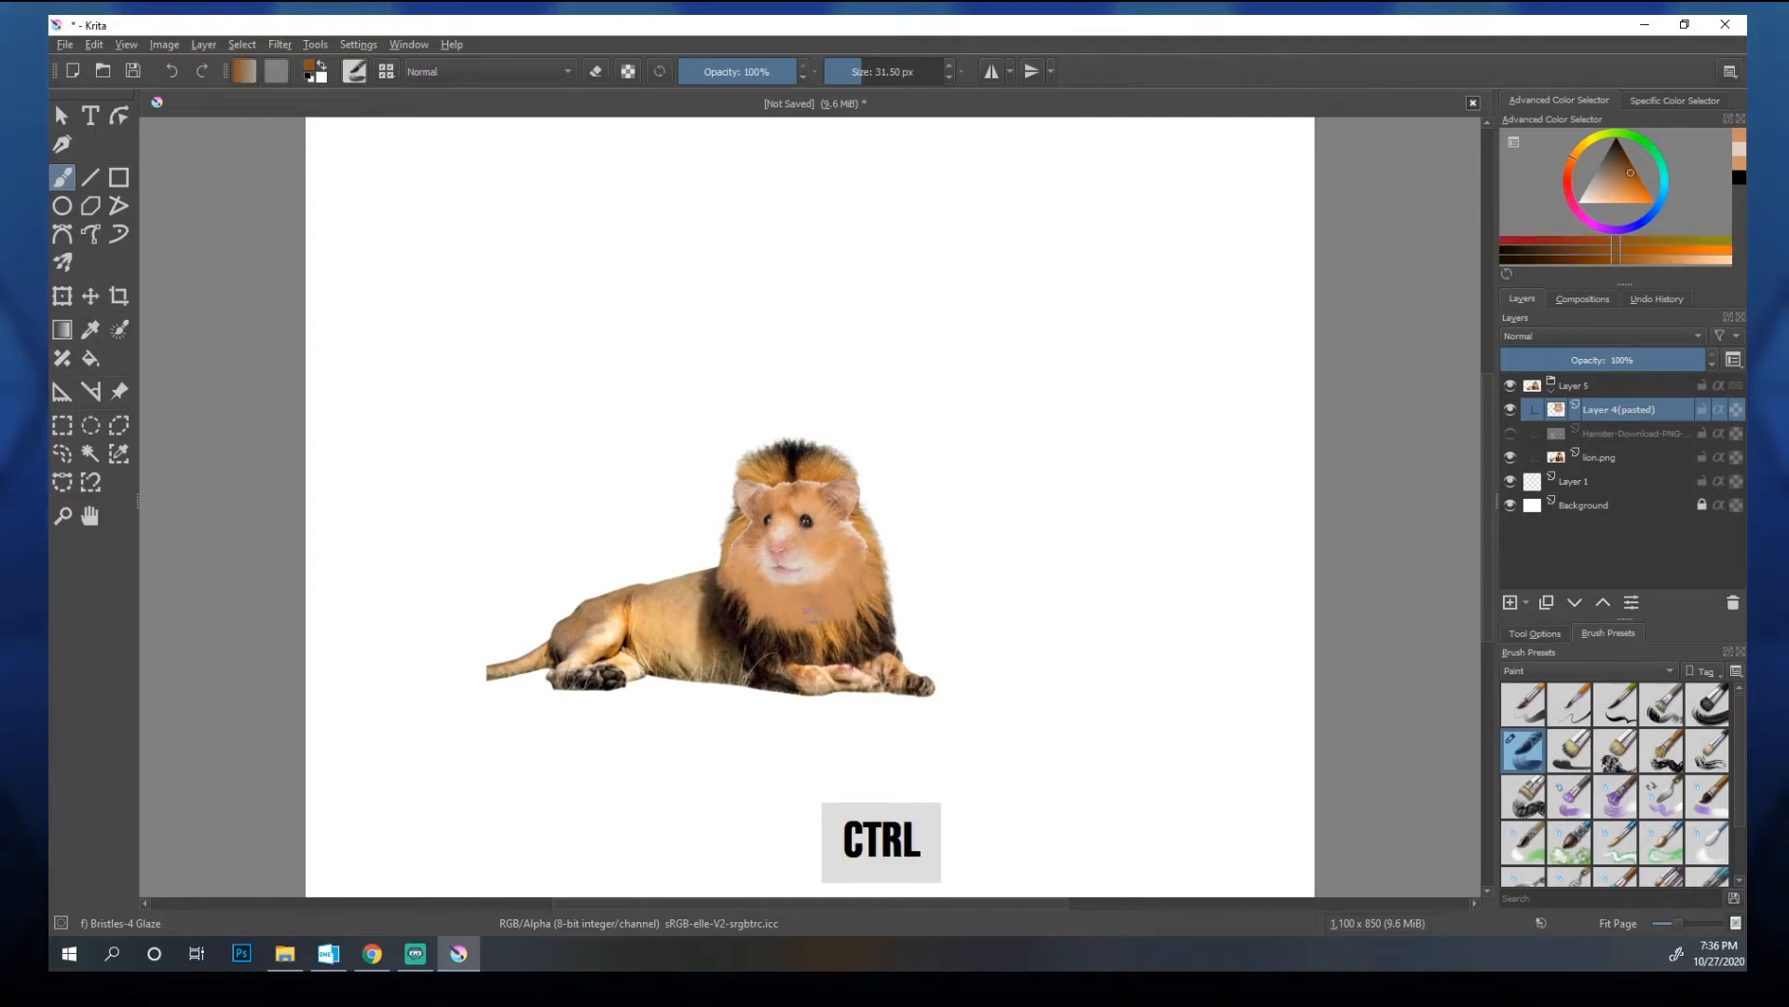
pyautogui.keyDown('ctrl'); pyautogui.click(833, 617); pyautogui.keyUp('ctrl')
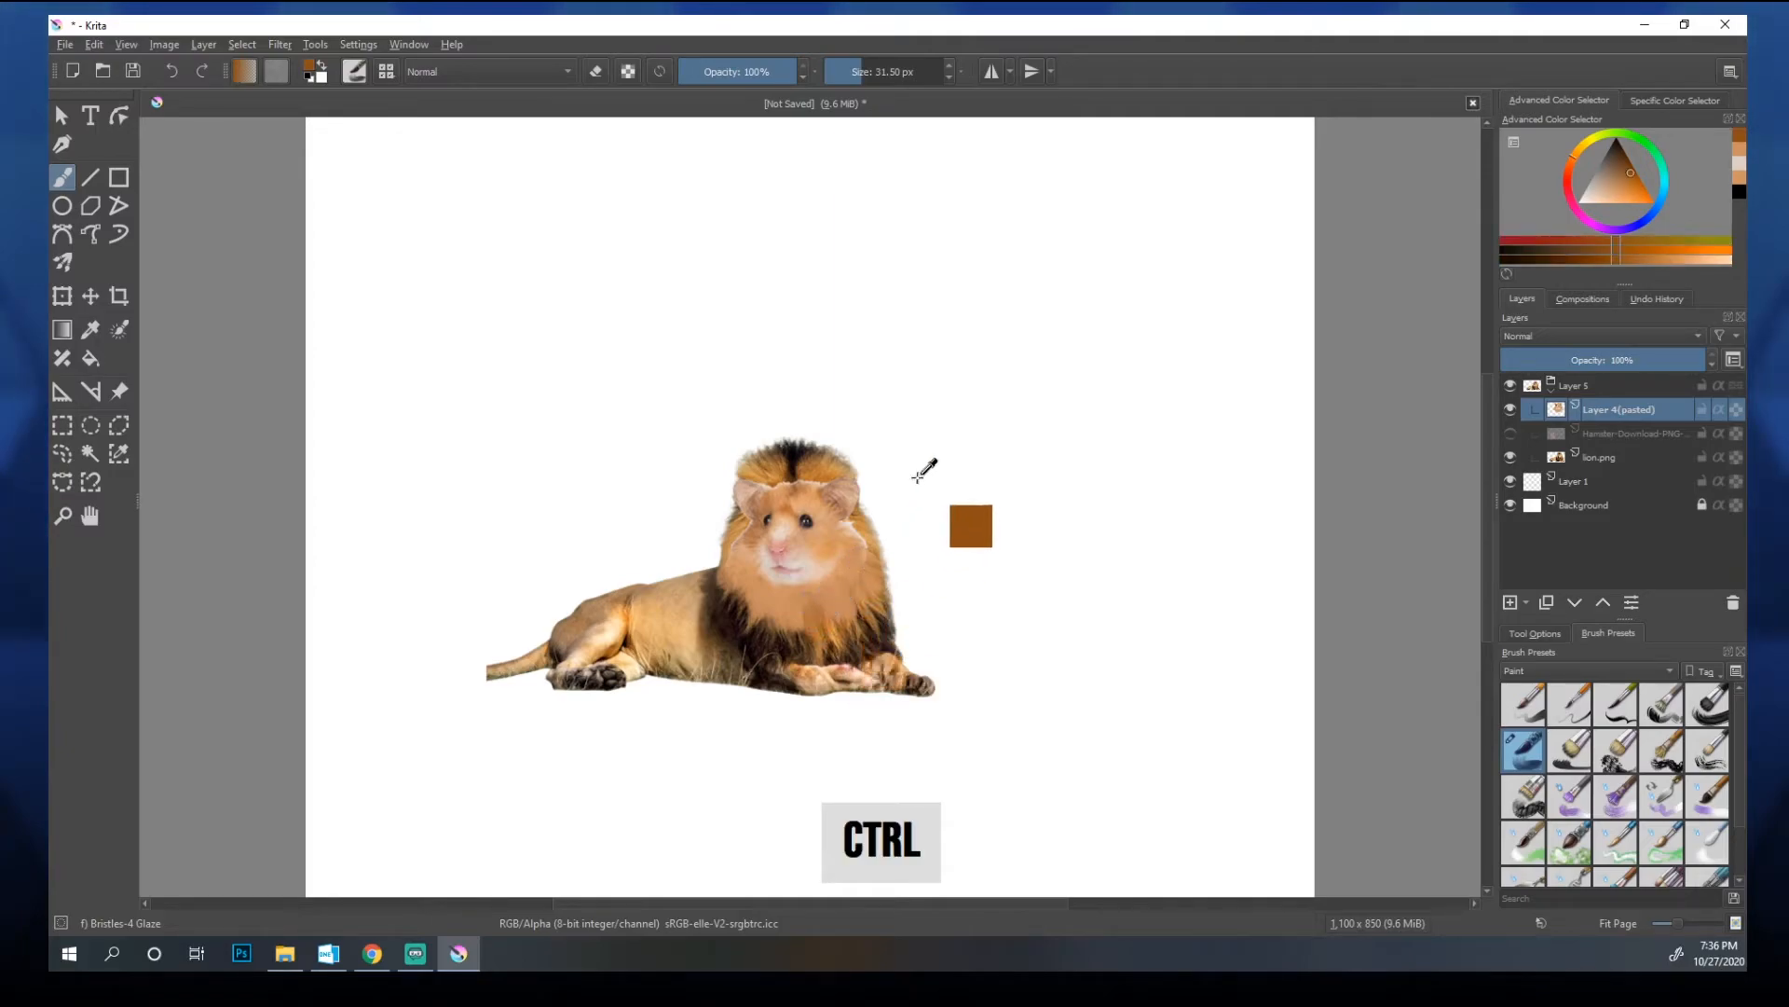
pyautogui.hotkey('ctrl', 'z')
pyautogui.keyDown('ctrl'); pyautogui.click(818, 620); pyautogui.keyUp('ctrl')
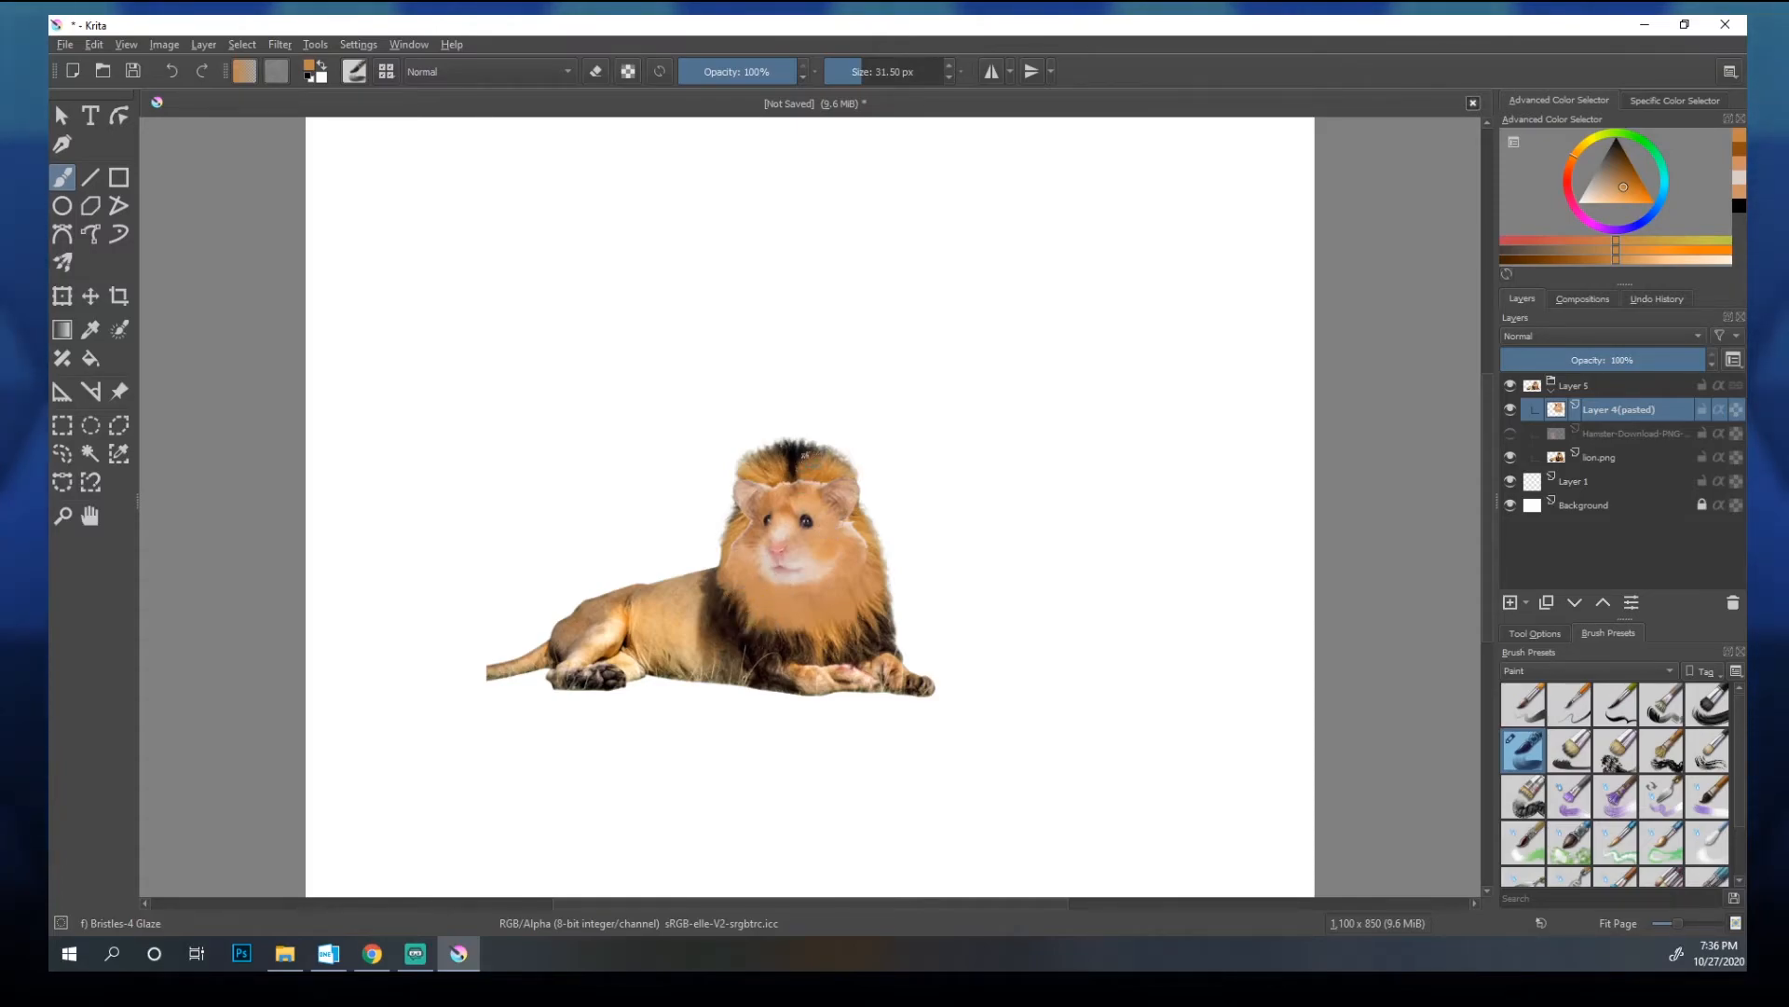
# Step: Sample pale and dark tones around the chin and brush them in to blend the muzzle with the chest fur
pyautogui.keyDown('ctrl'); pyautogui.click(775, 578); pyautogui.keyUp('ctrl')
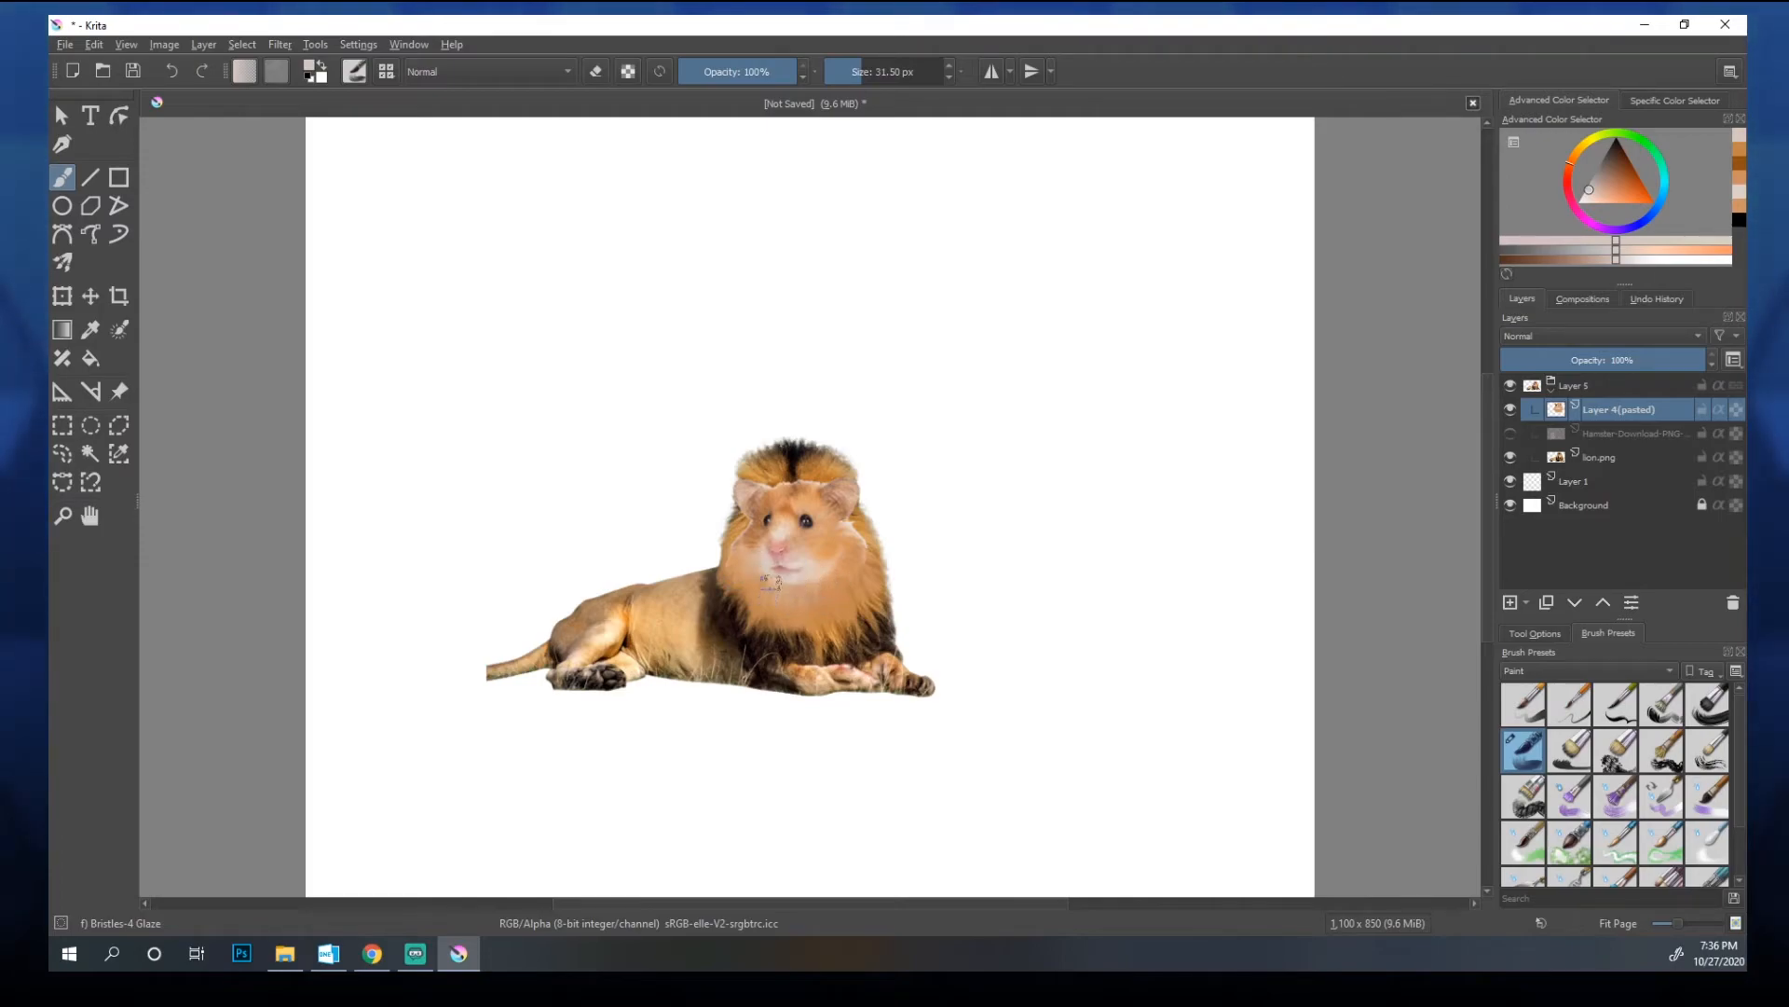
pyautogui.keyDown('ctrl'); pyautogui.click(775, 586); pyautogui.keyUp('ctrl')
pyautogui.keyDown('ctrl'); pyautogui.click(779, 617); pyautogui.keyUp('ctrl')
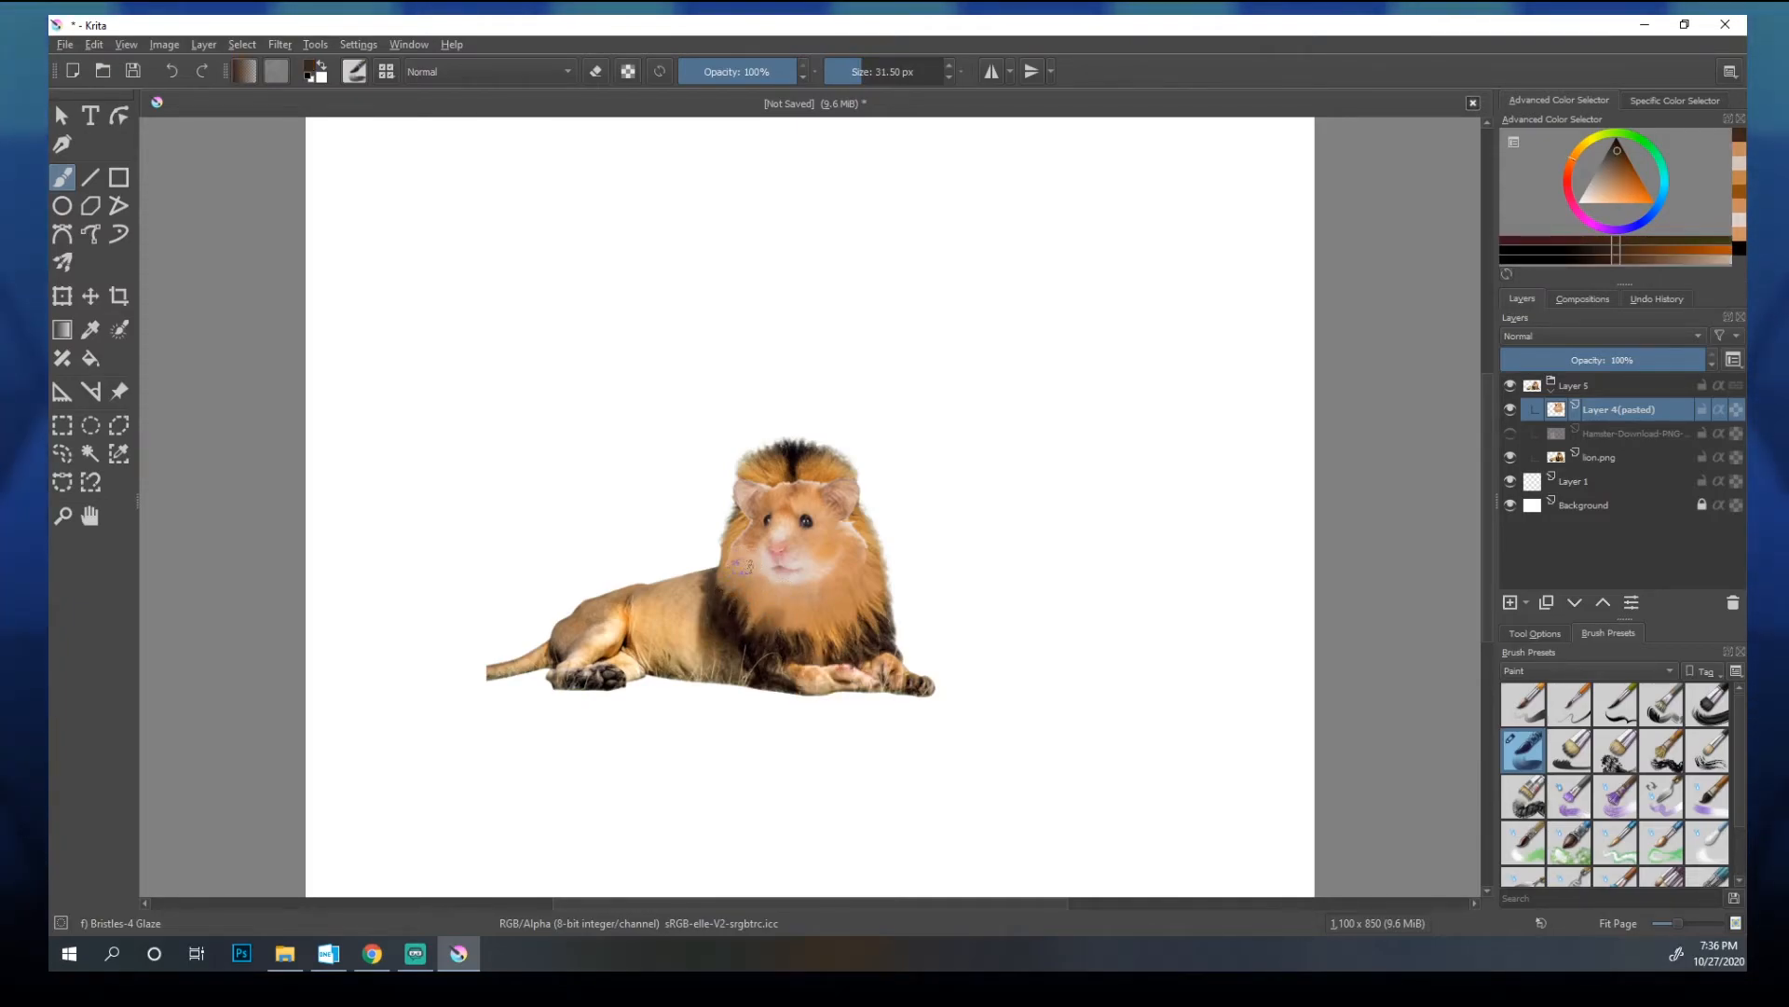
pyautogui.moveTo(789, 585)
pyautogui.mouseDown()
pyautogui.moveTo(745, 635)
pyautogui.moveTo(806, 581)
pyautogui.moveTo(777, 641)
pyautogui.moveTo(804, 591)
pyautogui.moveTo(780, 639)
pyautogui.moveTo(796, 617)
pyautogui.moveTo(802, 648)
pyautogui.moveTo(806, 591)
pyautogui.moveTo(826, 653)
pyautogui.mouseUp()
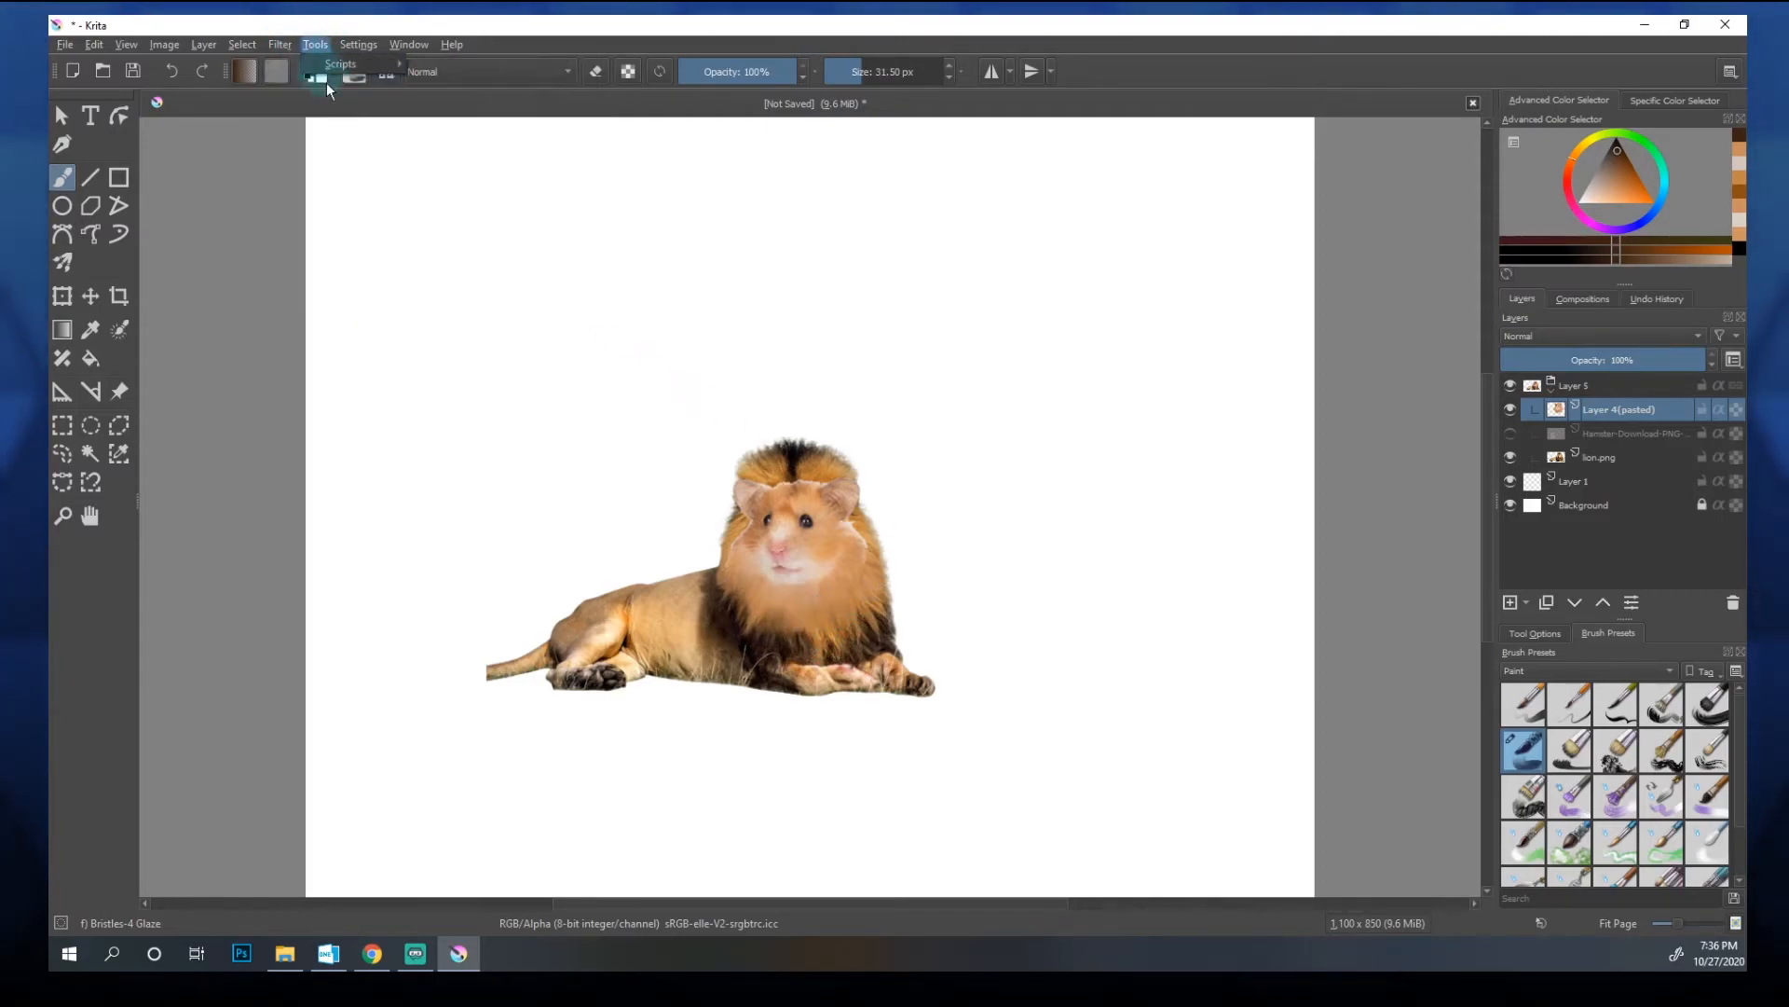
pyautogui.click(295, 45)
pyautogui.moveTo(345, 86)
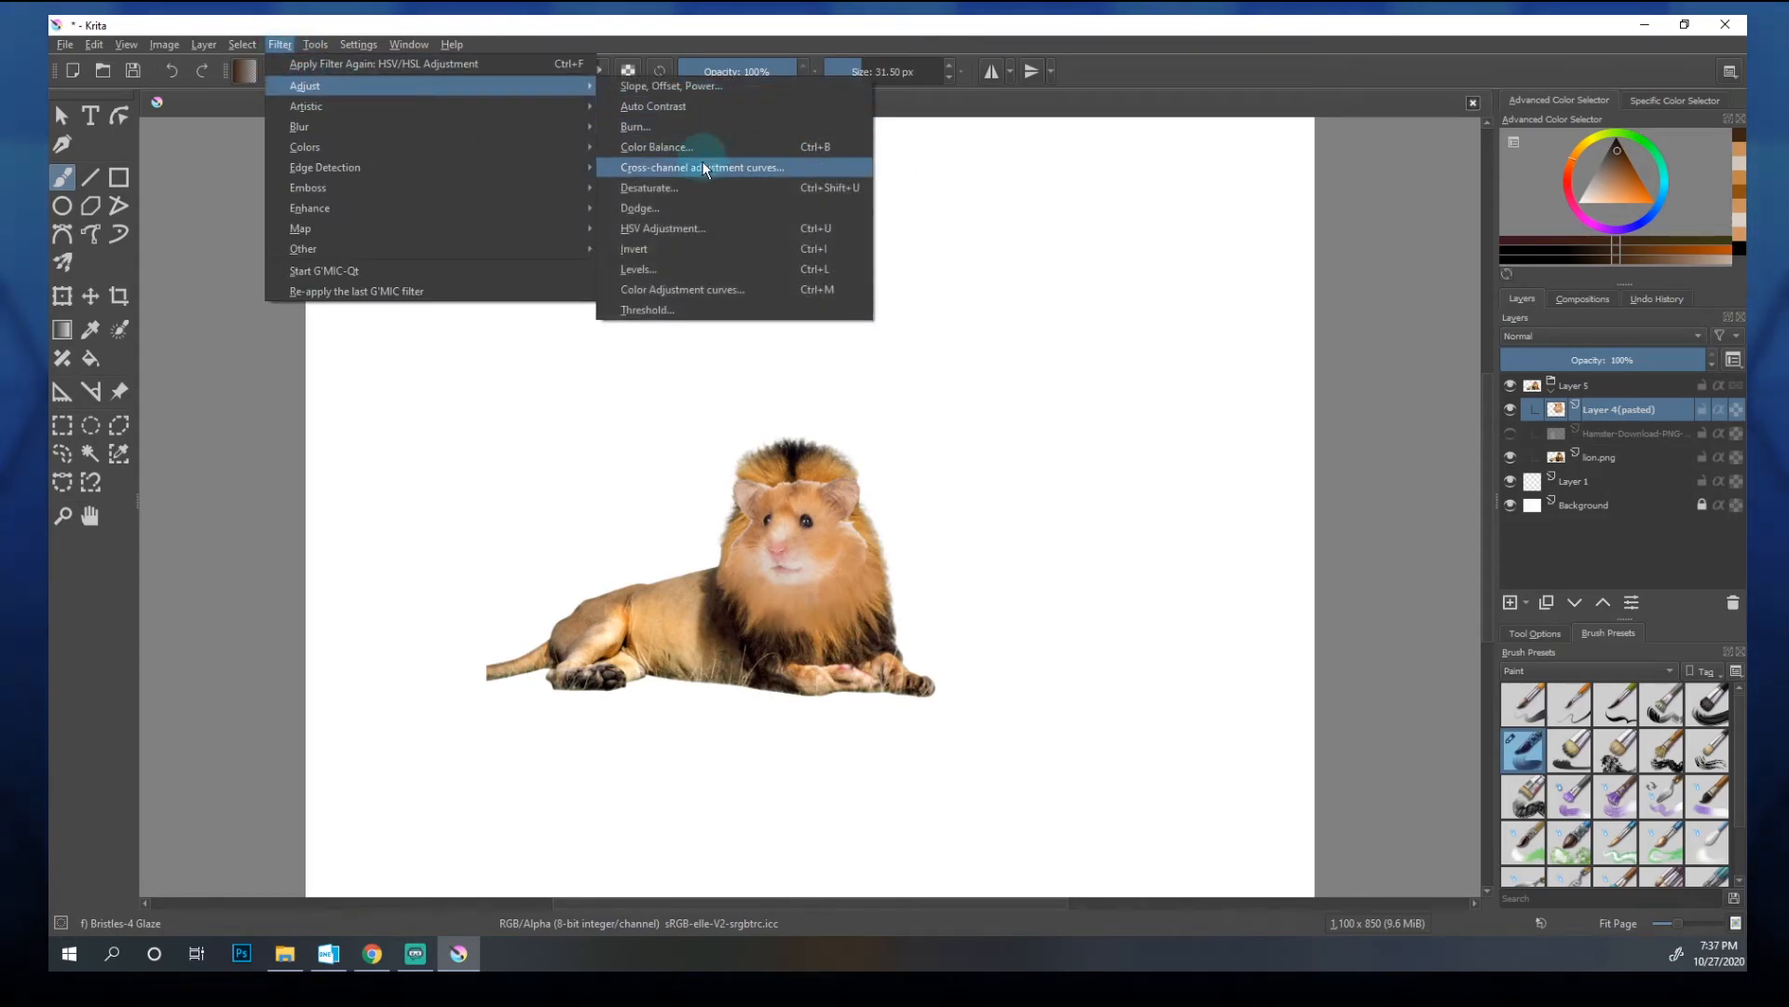
pyautogui.click(1047, 104)
# Step: Sample orange tones from the face and mane and brush them over the cheek edge and the seam between the ears
pyautogui.keyDown('ctrl'); pyautogui.click(761, 536); pyautogui.keyUp('ctrl')
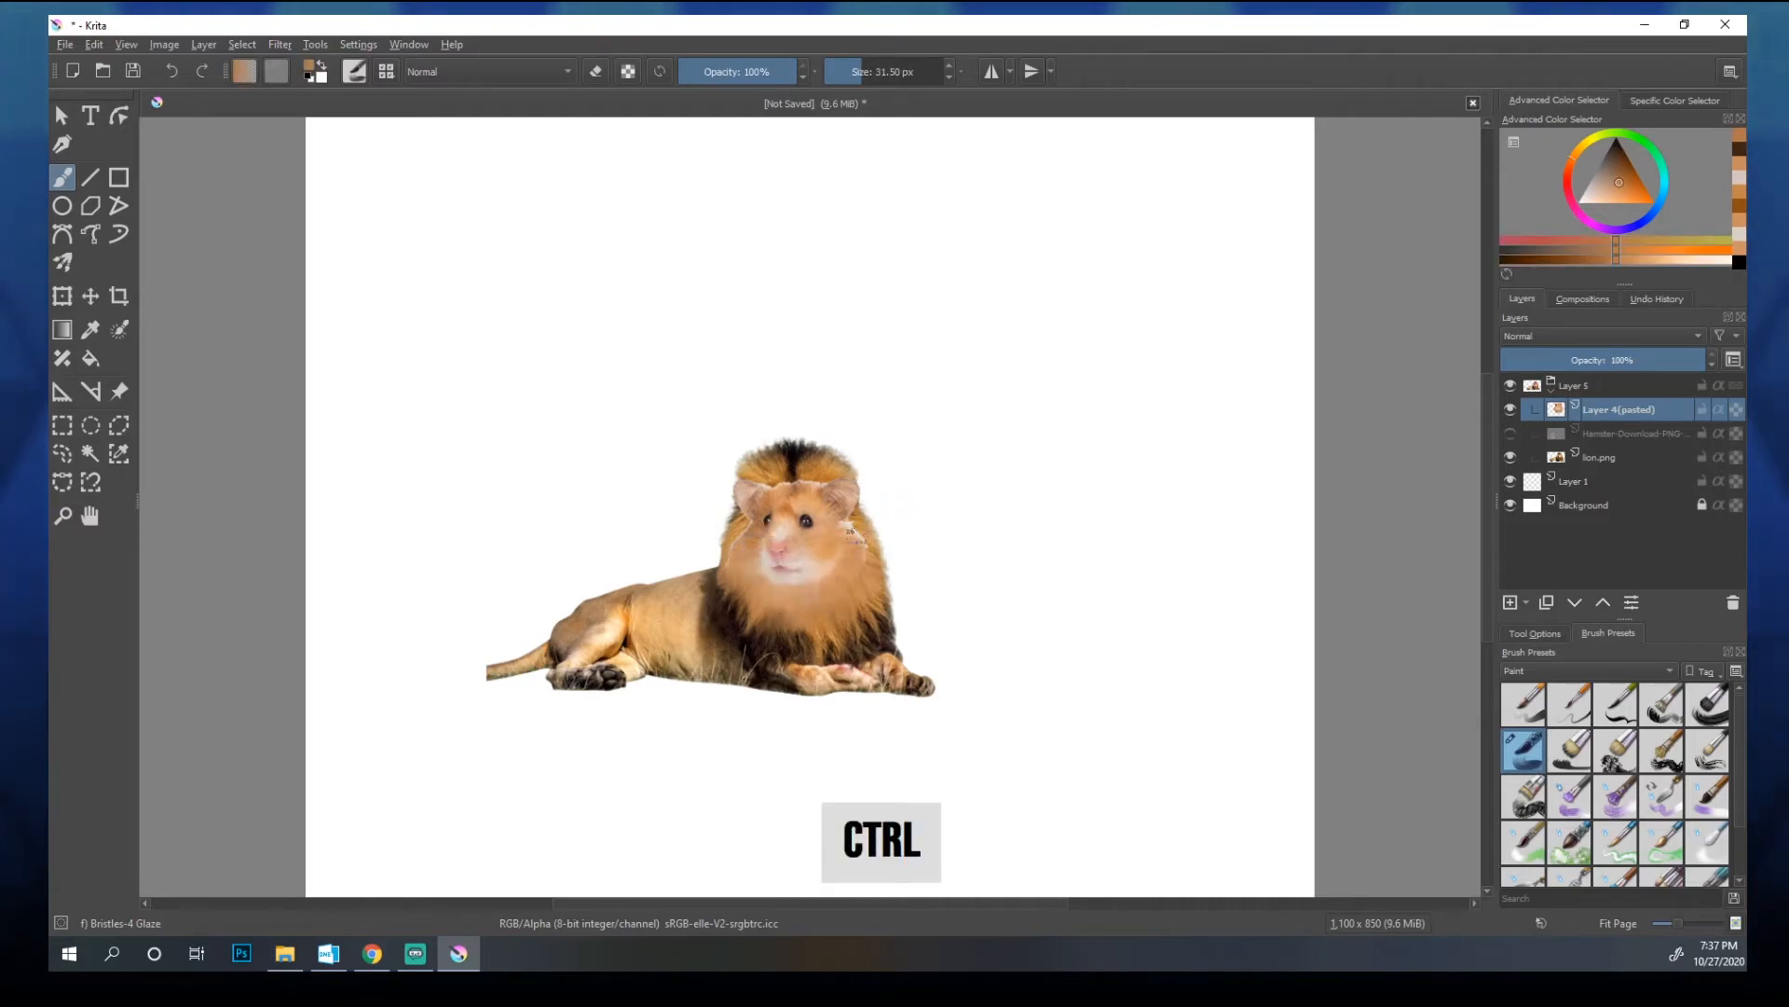
pyautogui.keyDown('ctrl'); pyautogui.click(876, 551); pyautogui.keyUp('ctrl')
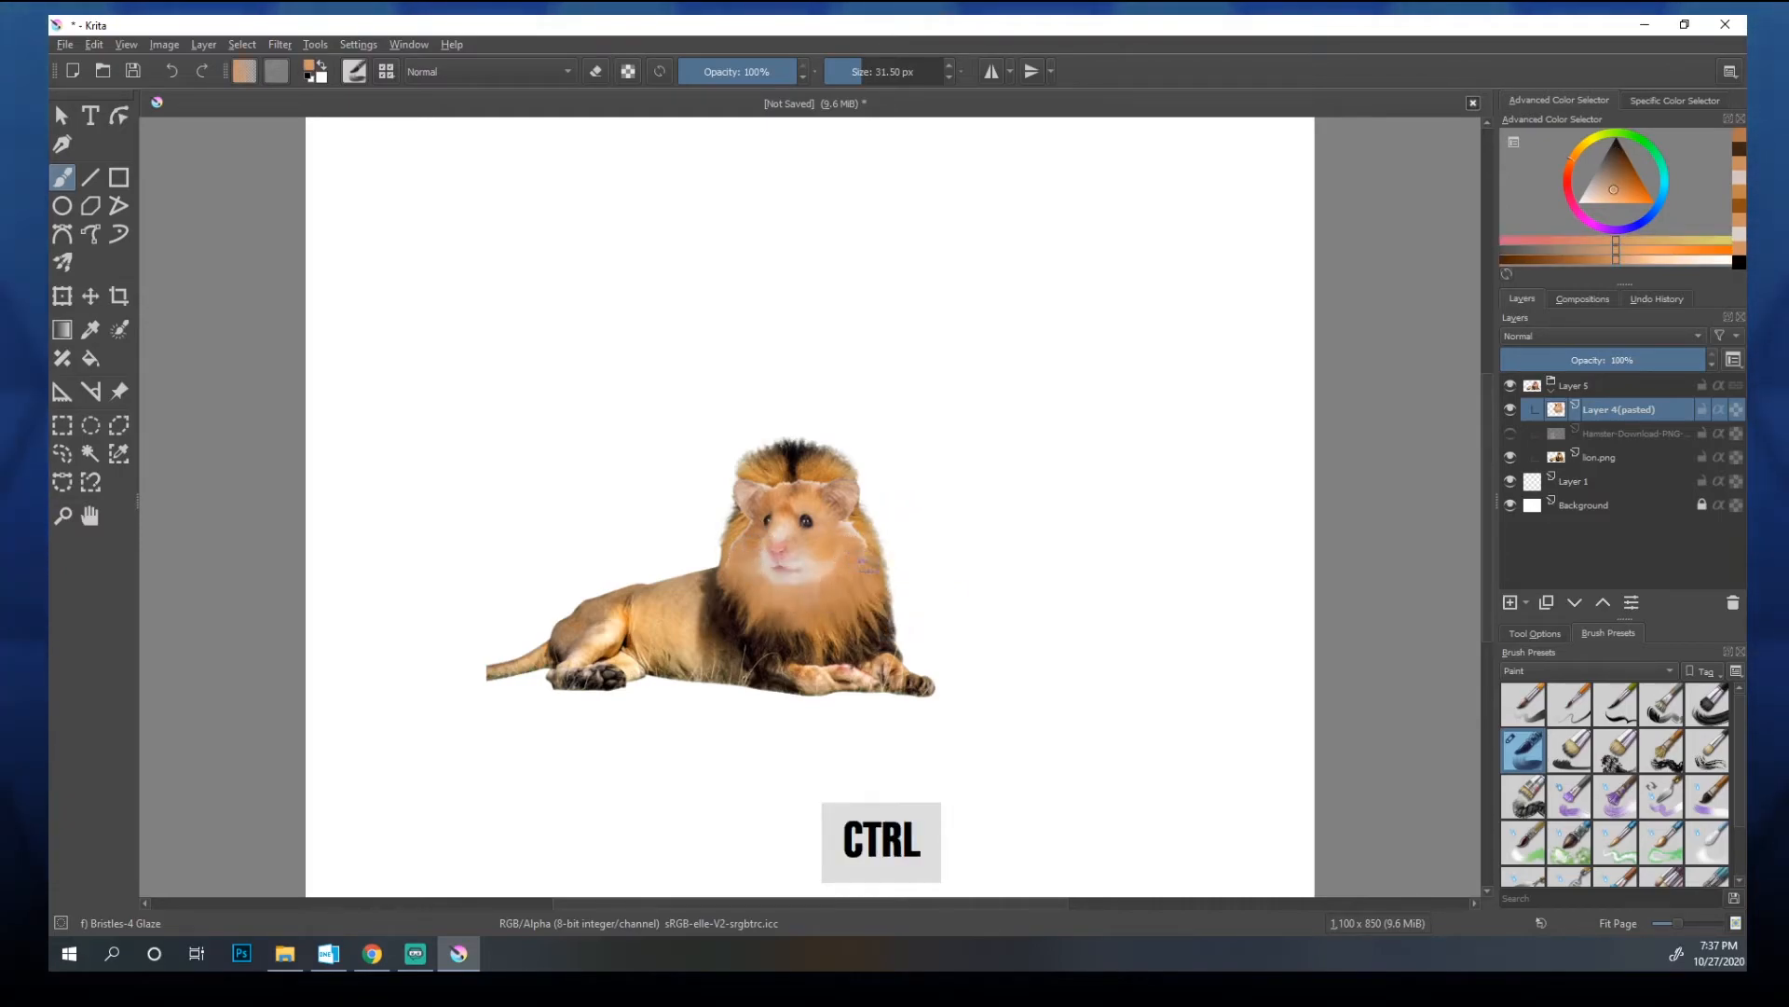
pyautogui.keyDown('ctrl'); pyautogui.click(853, 530); pyautogui.keyUp('ctrl')
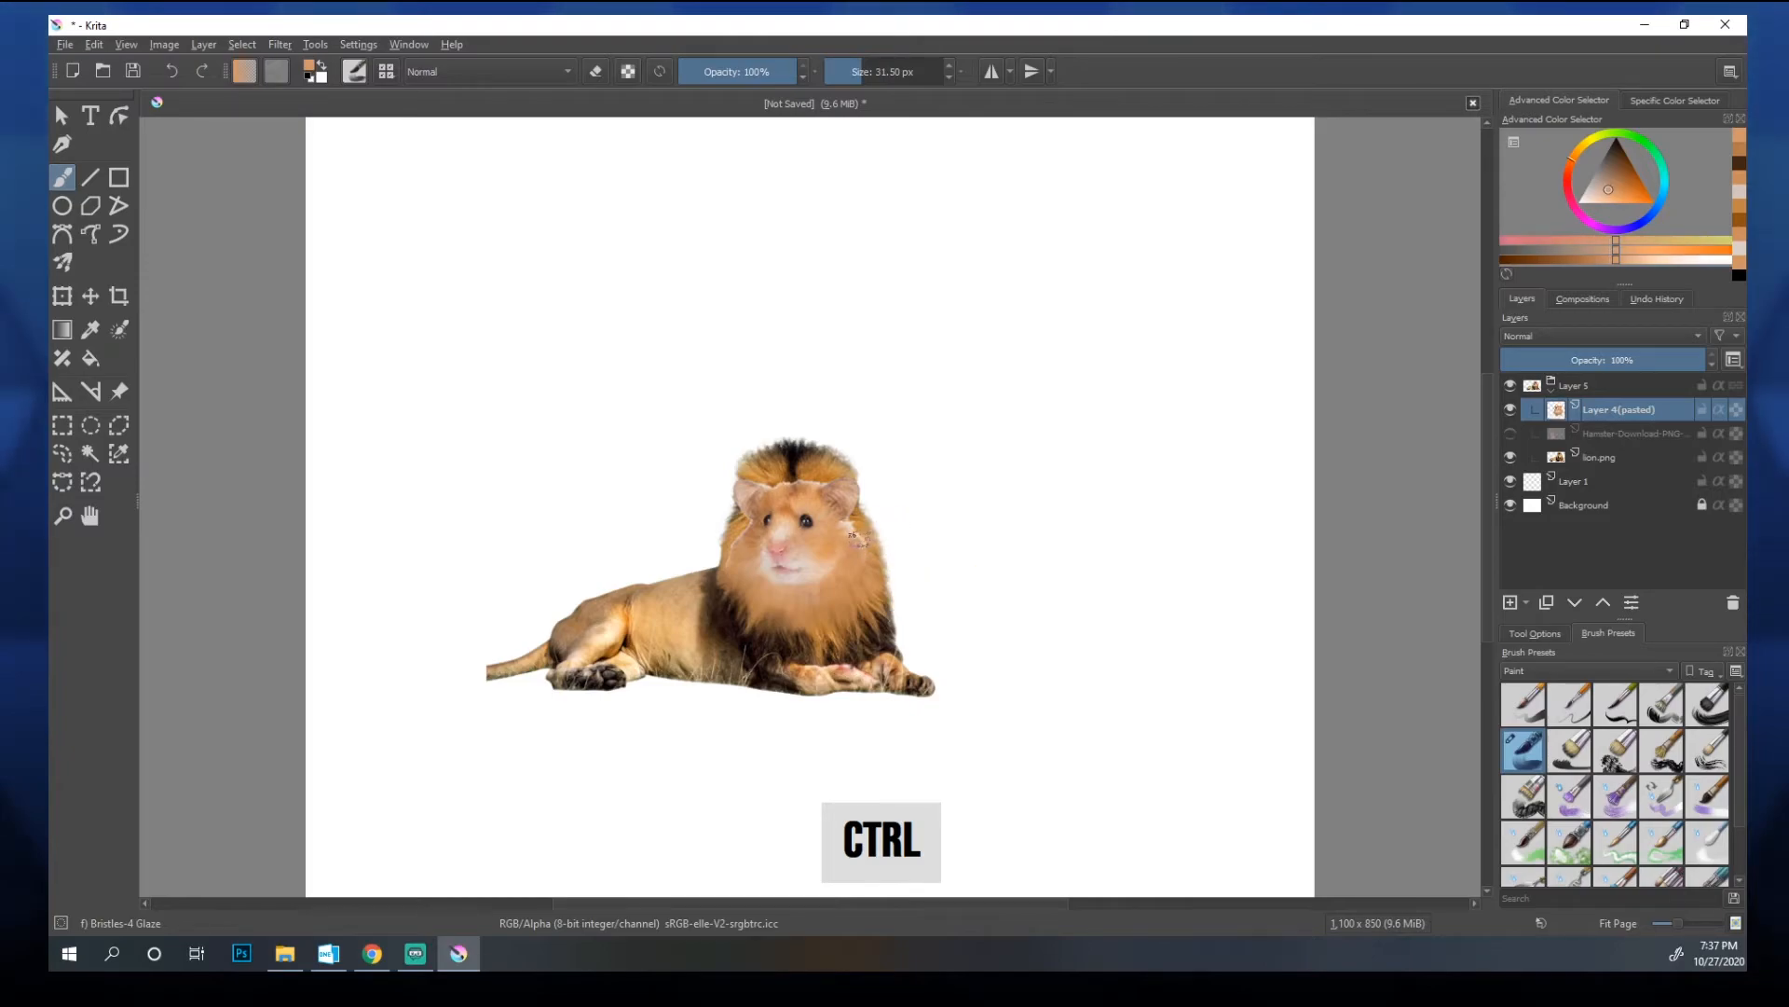
pyautogui.keyDown('ctrl'); pyautogui.click(850, 524); pyautogui.keyUp('ctrl')
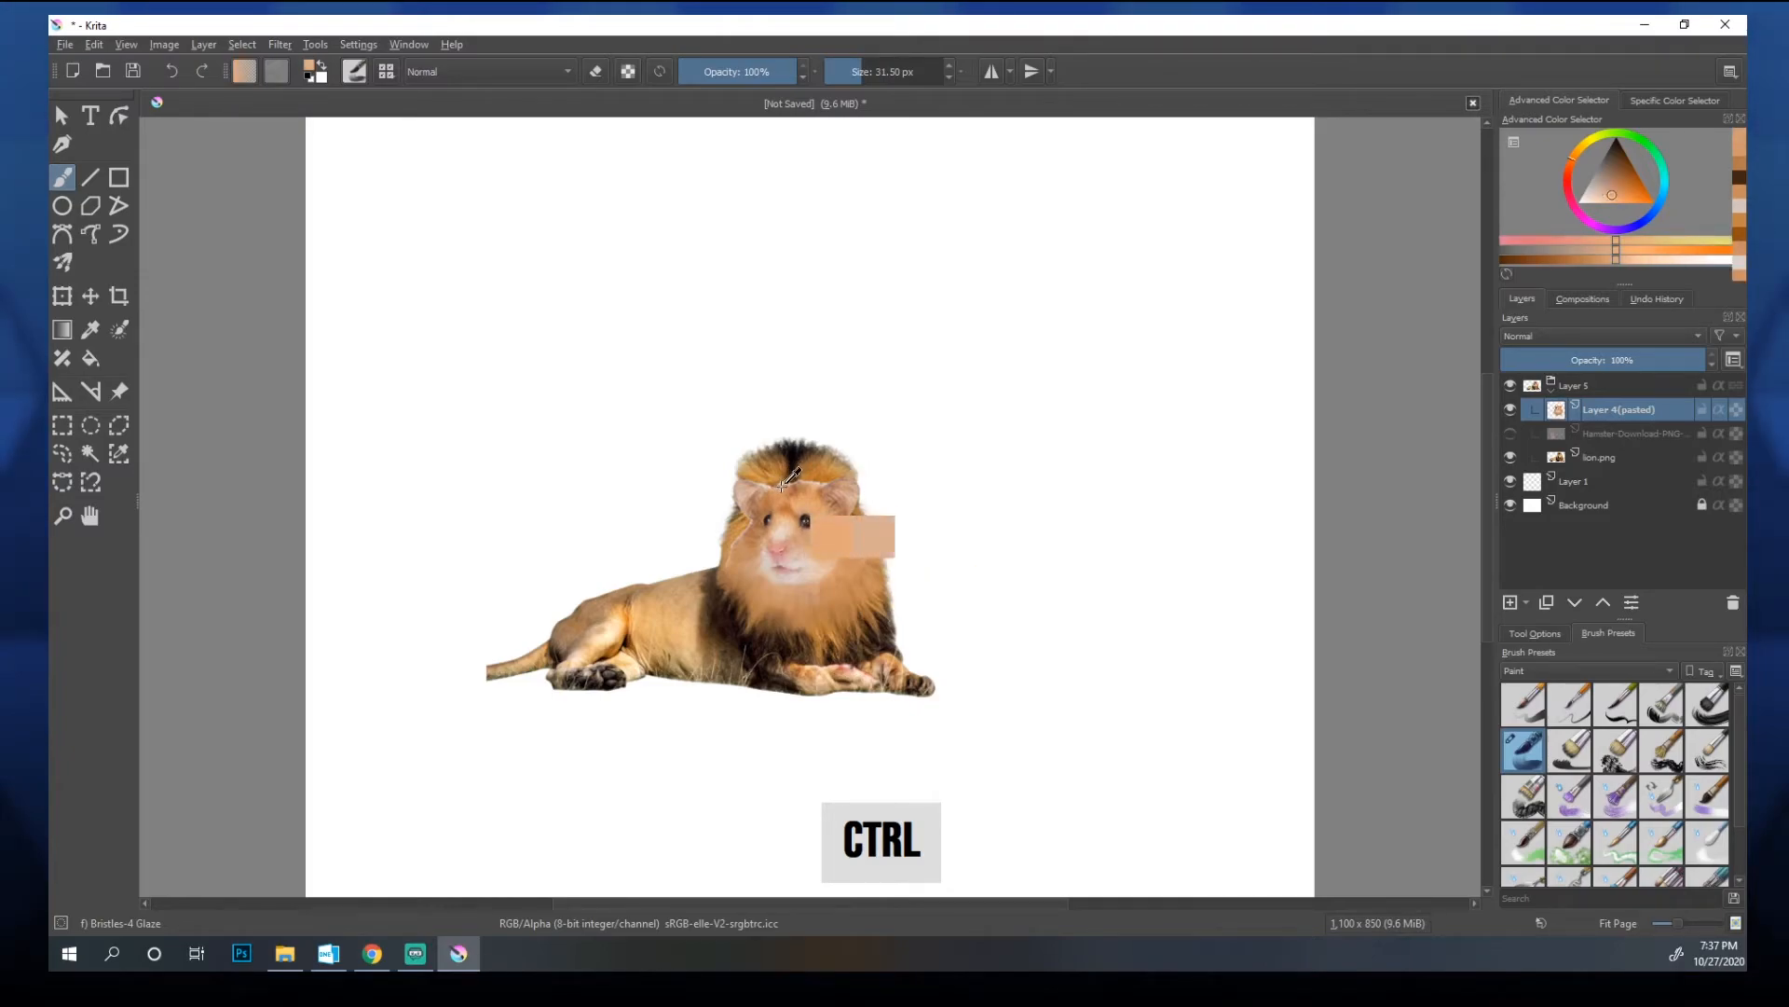
pyautogui.keyDown('ctrl'); pyautogui.click(790, 461); pyautogui.keyUp('ctrl')
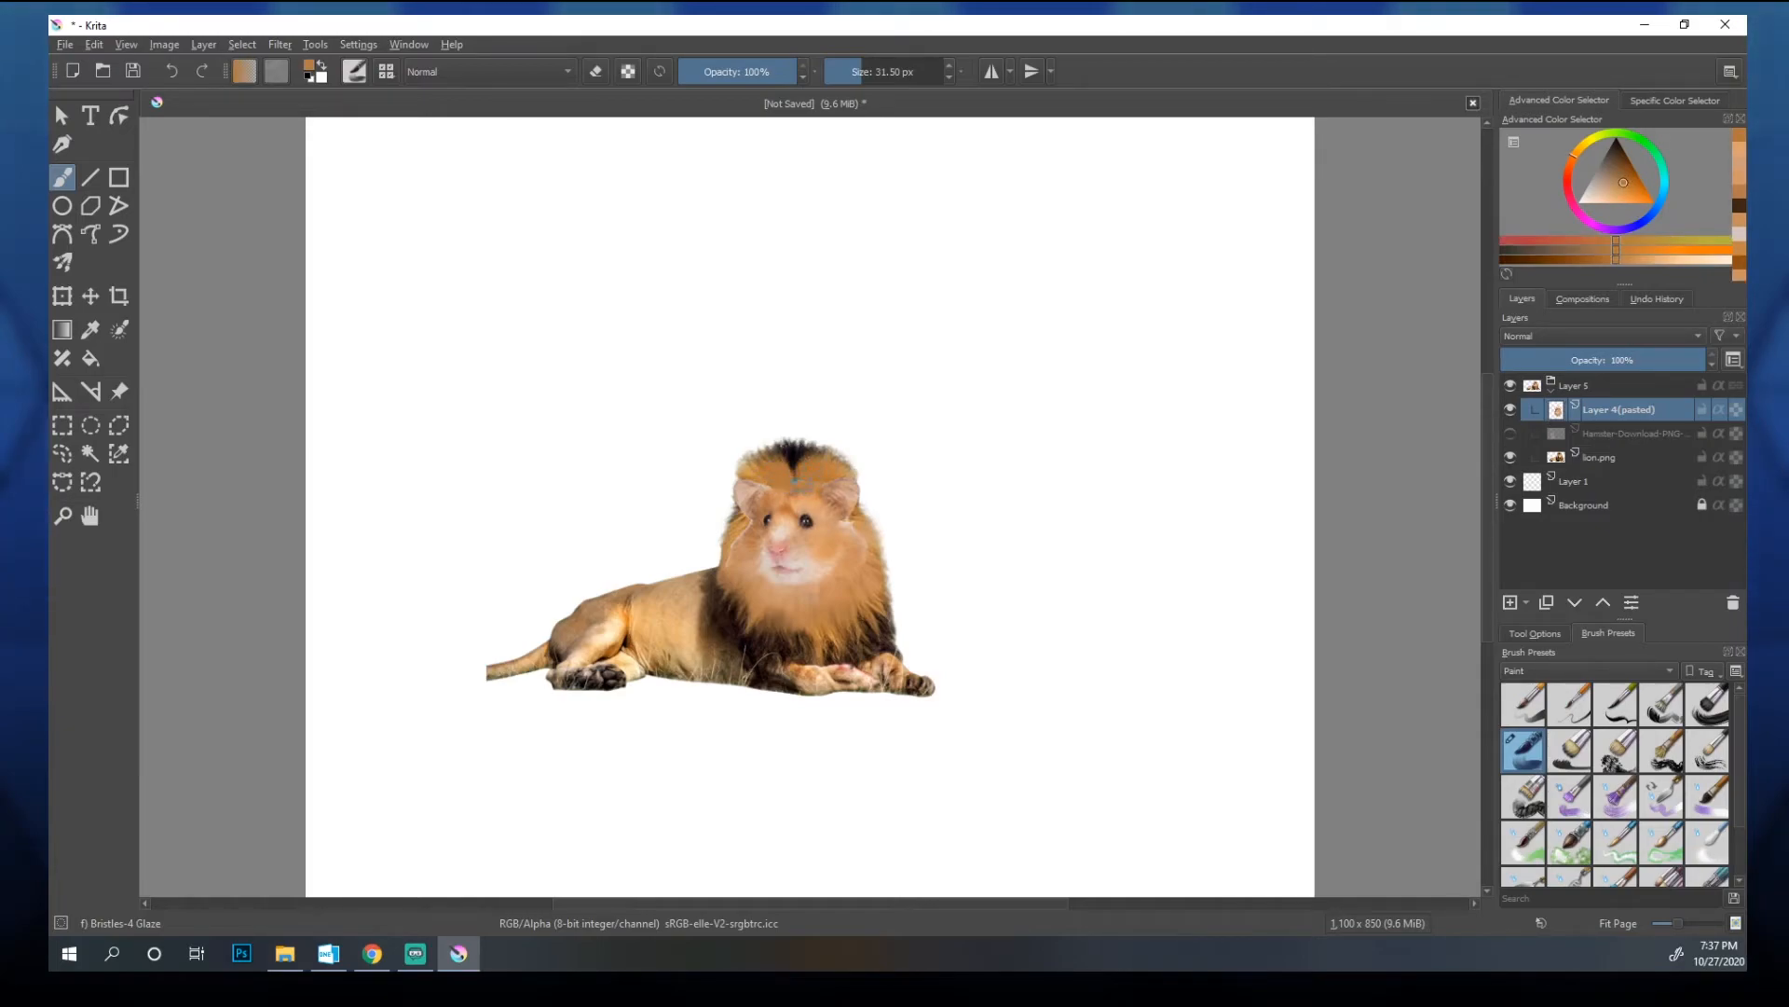
# Step: Sample face and mane tones around the left eye and cheek and blend that side into the mane, undoing an unwanted stroke
pyautogui.keyDown('ctrl'); pyautogui.click(760, 513); pyautogui.keyUp('ctrl')
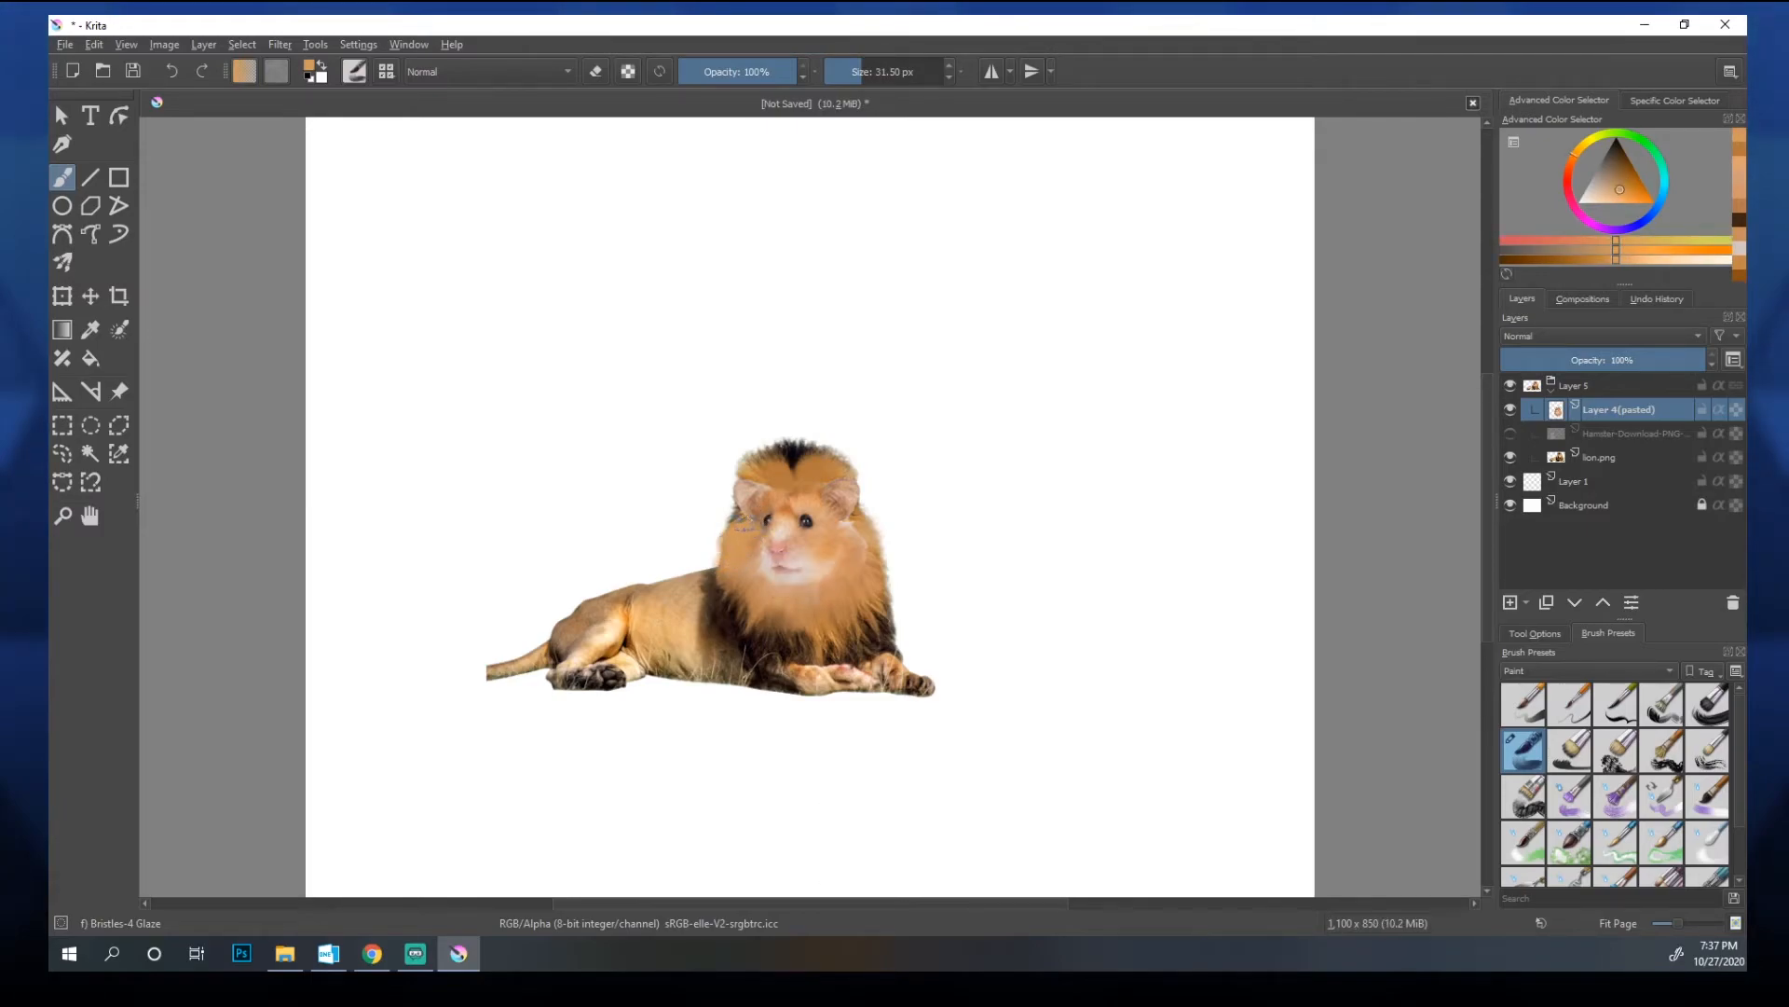
pyautogui.keyDown('ctrl'); pyautogui.click(745, 524); pyautogui.keyUp('ctrl')
pyautogui.hotkey('ctrl', 'z')
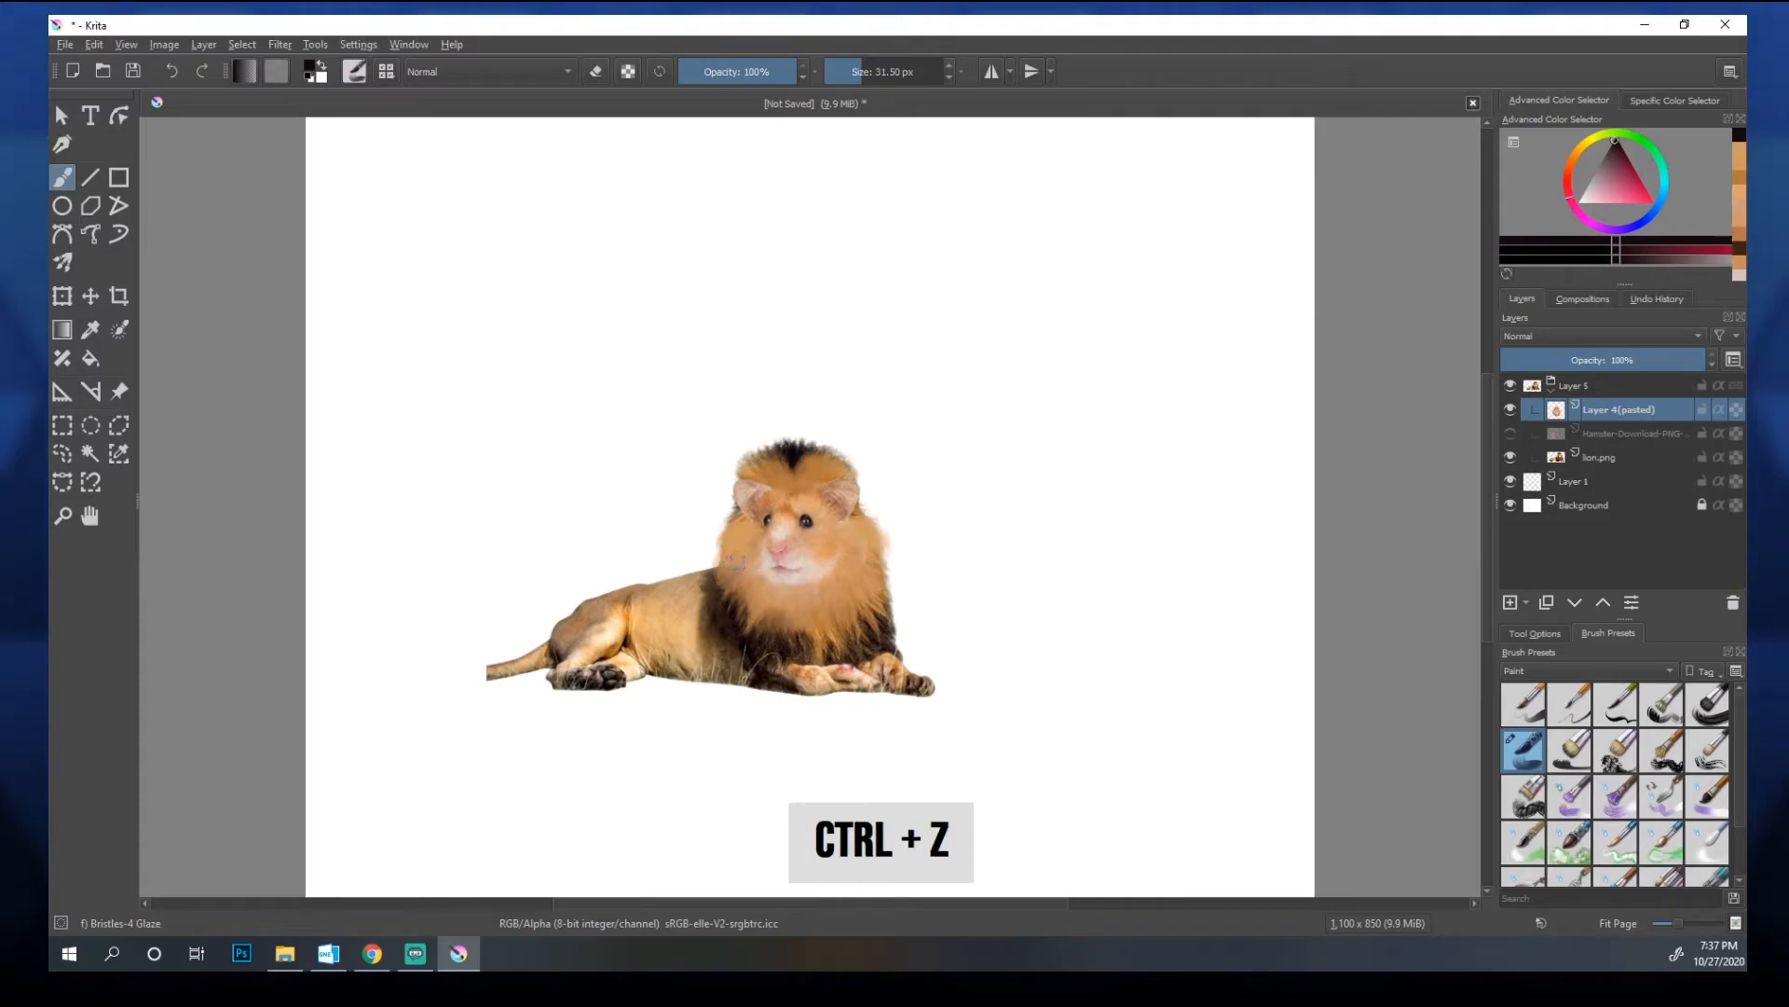
pyautogui.keyDown('ctrl'); pyautogui.click(757, 559); pyautogui.keyUp('ctrl')
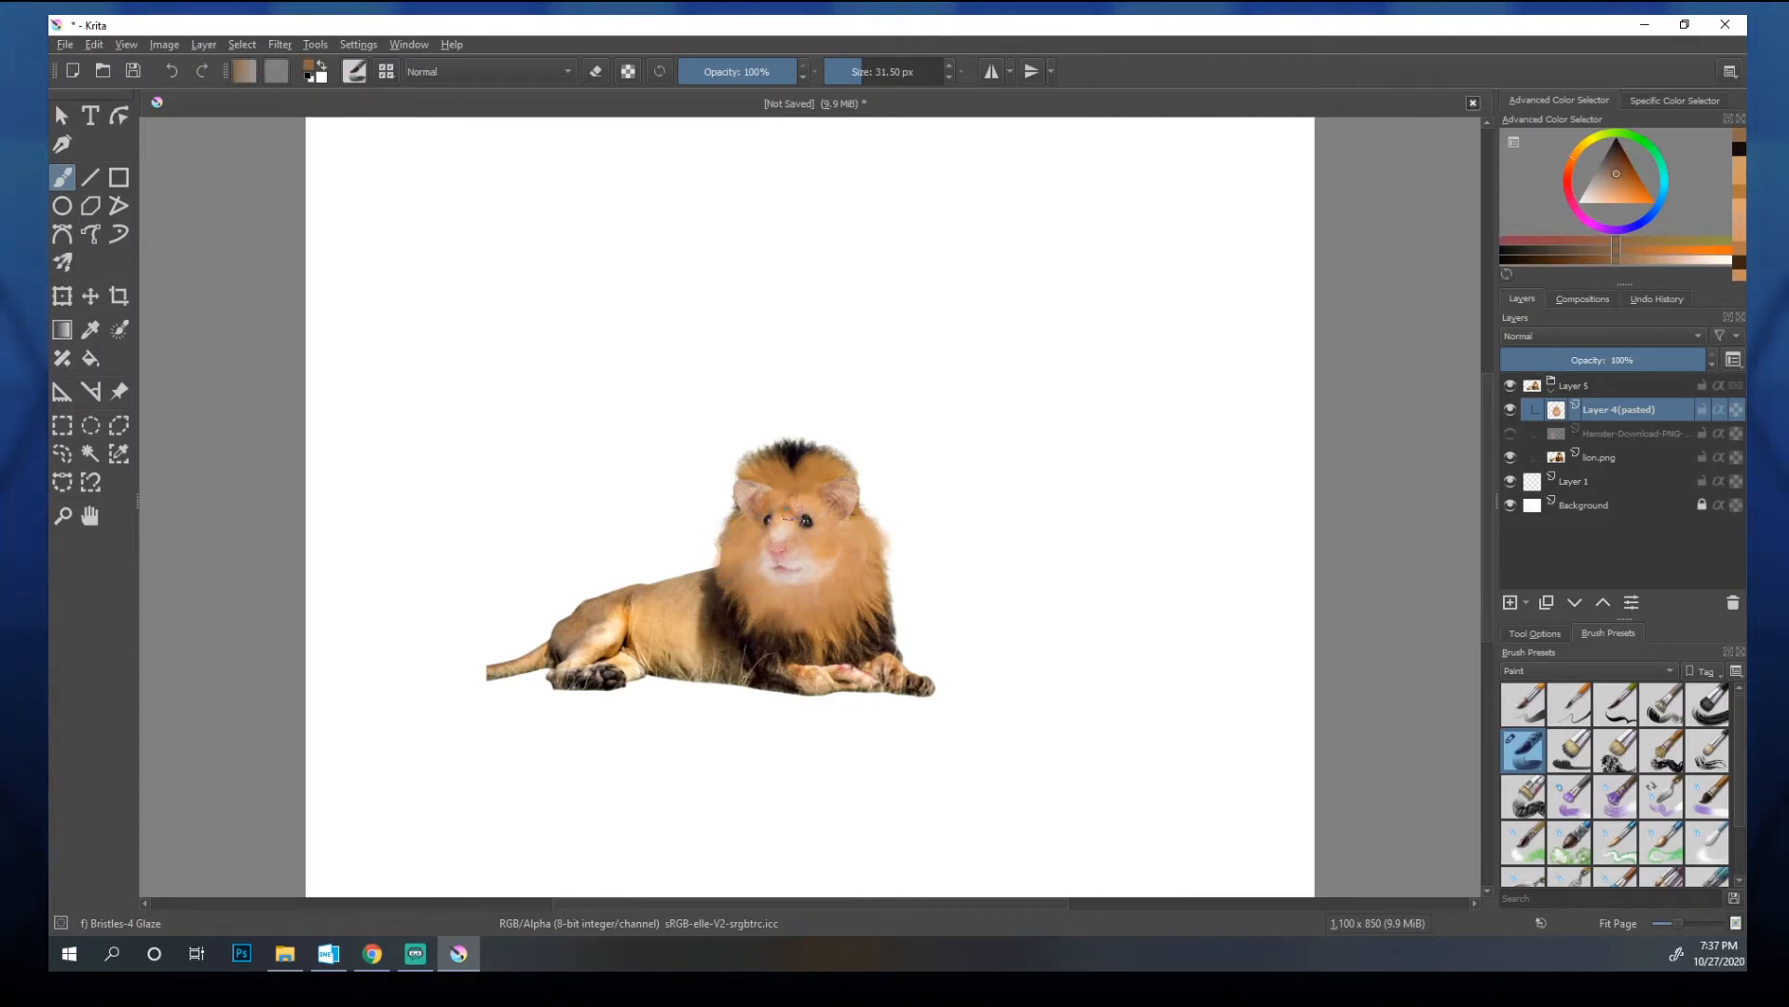
pyautogui.keyDown('ctrl'); pyautogui.click(769, 540); pyautogui.keyUp('ctrl')
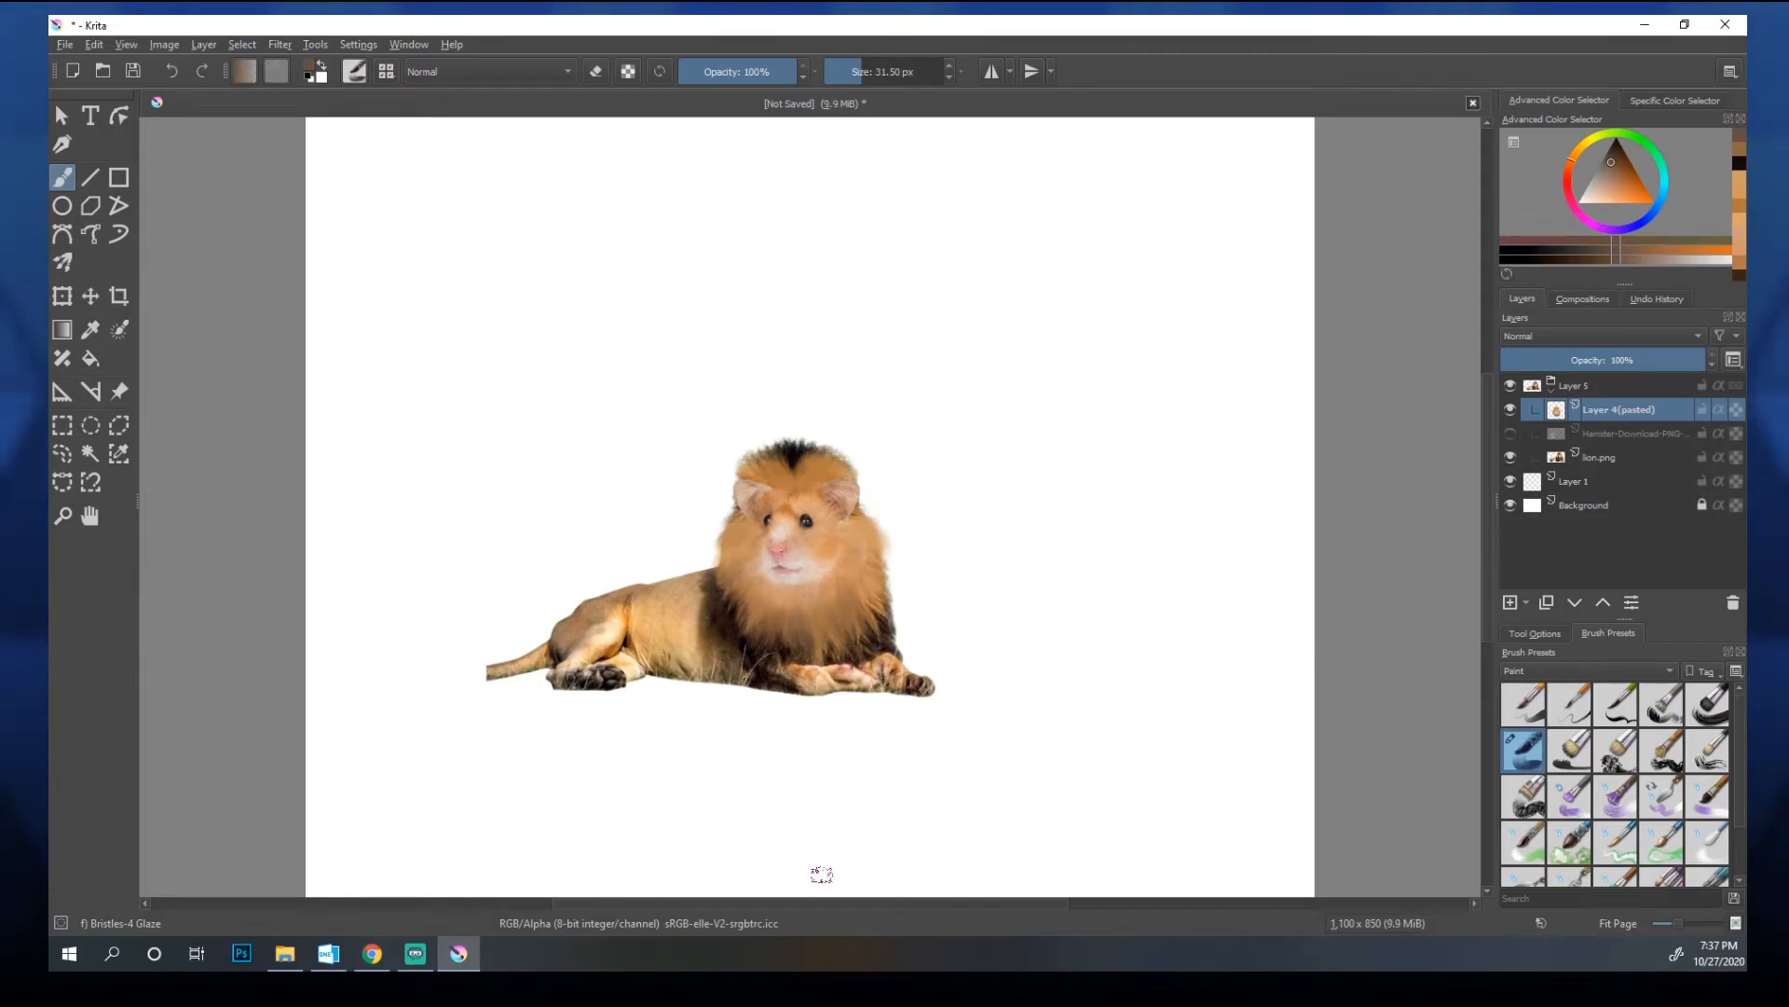
# Step: Toggle the visibility of Layer 4 (pasted) to compare the blended head with the original lion
pyautogui.click(1510, 410)
pyautogui.click(1510, 410)
pyautogui.click(1510, 410)
pyautogui.click(1510, 410)
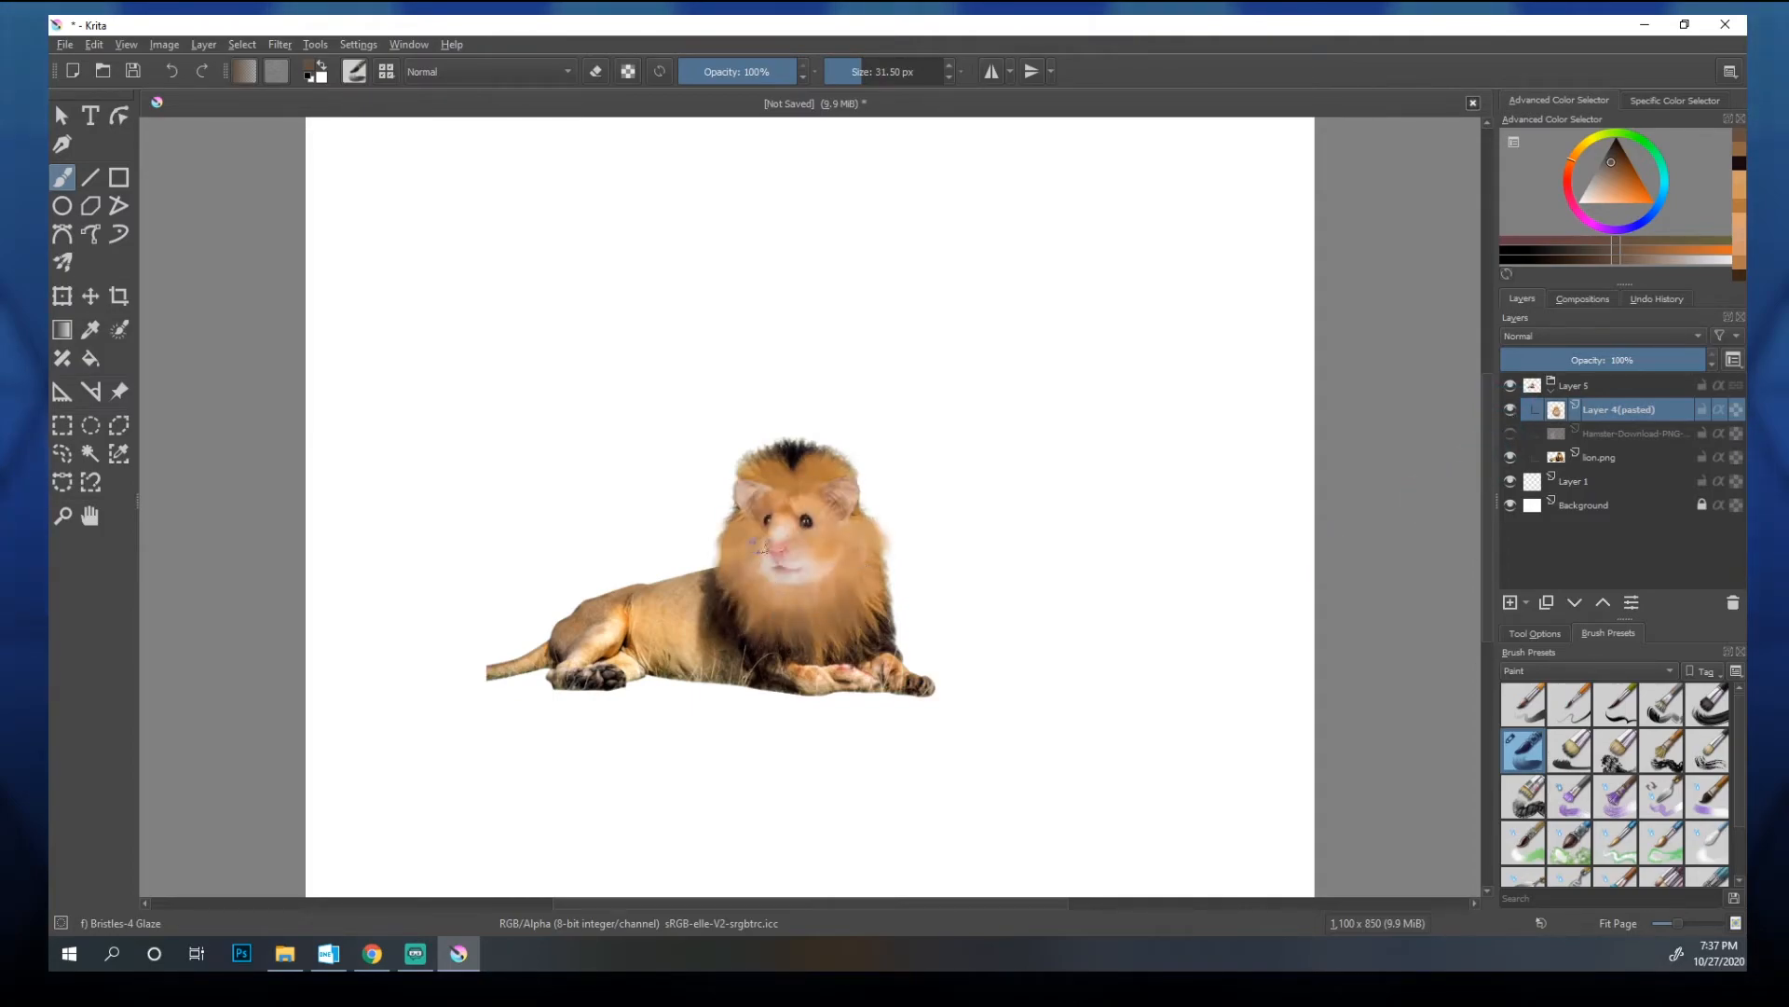
# Step: Sample pale muzzle tones and paint the fur beside the mouth, undoing a stray stroke
pyautogui.press('ctrl')
pyautogui.moveTo(829, 546)
pyautogui.mouseDown()
pyautogui.moveTo(867, 555)
pyautogui.moveTo(840, 516)
pyautogui.moveTo(824, 564)
pyautogui.mouseUp()
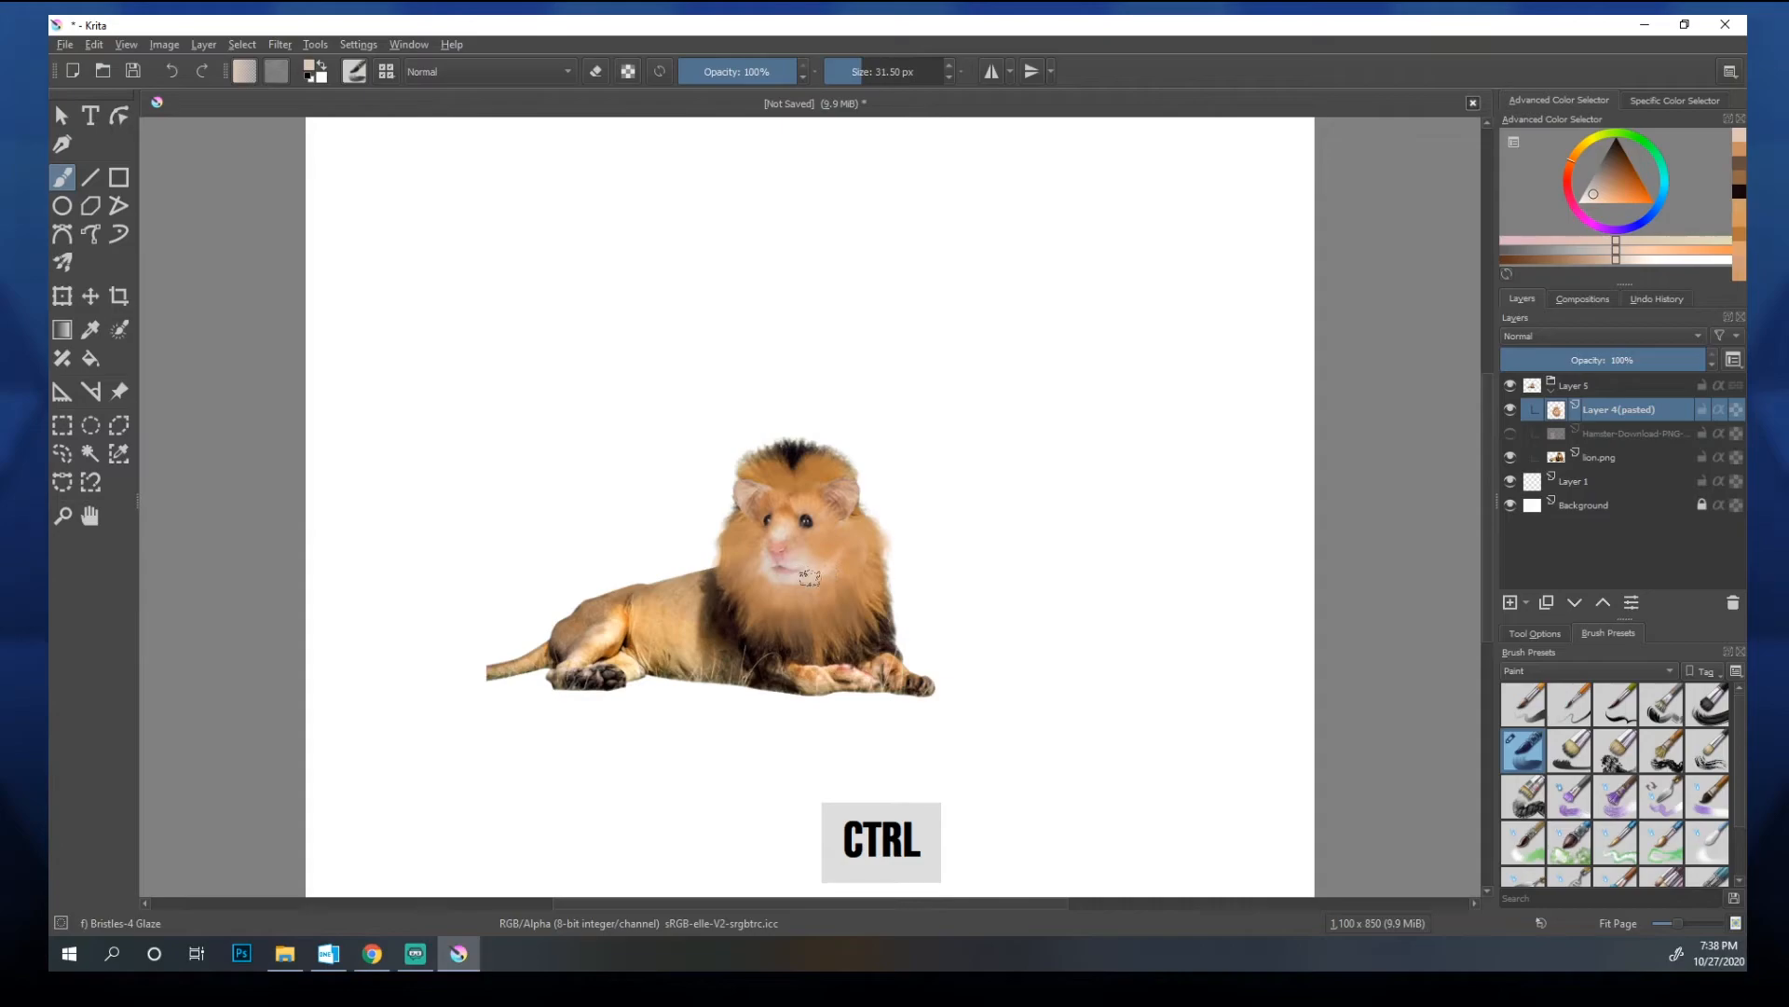
pyautogui.keyDown('ctrl'); pyautogui.click(800, 543); pyautogui.keyUp('ctrl')
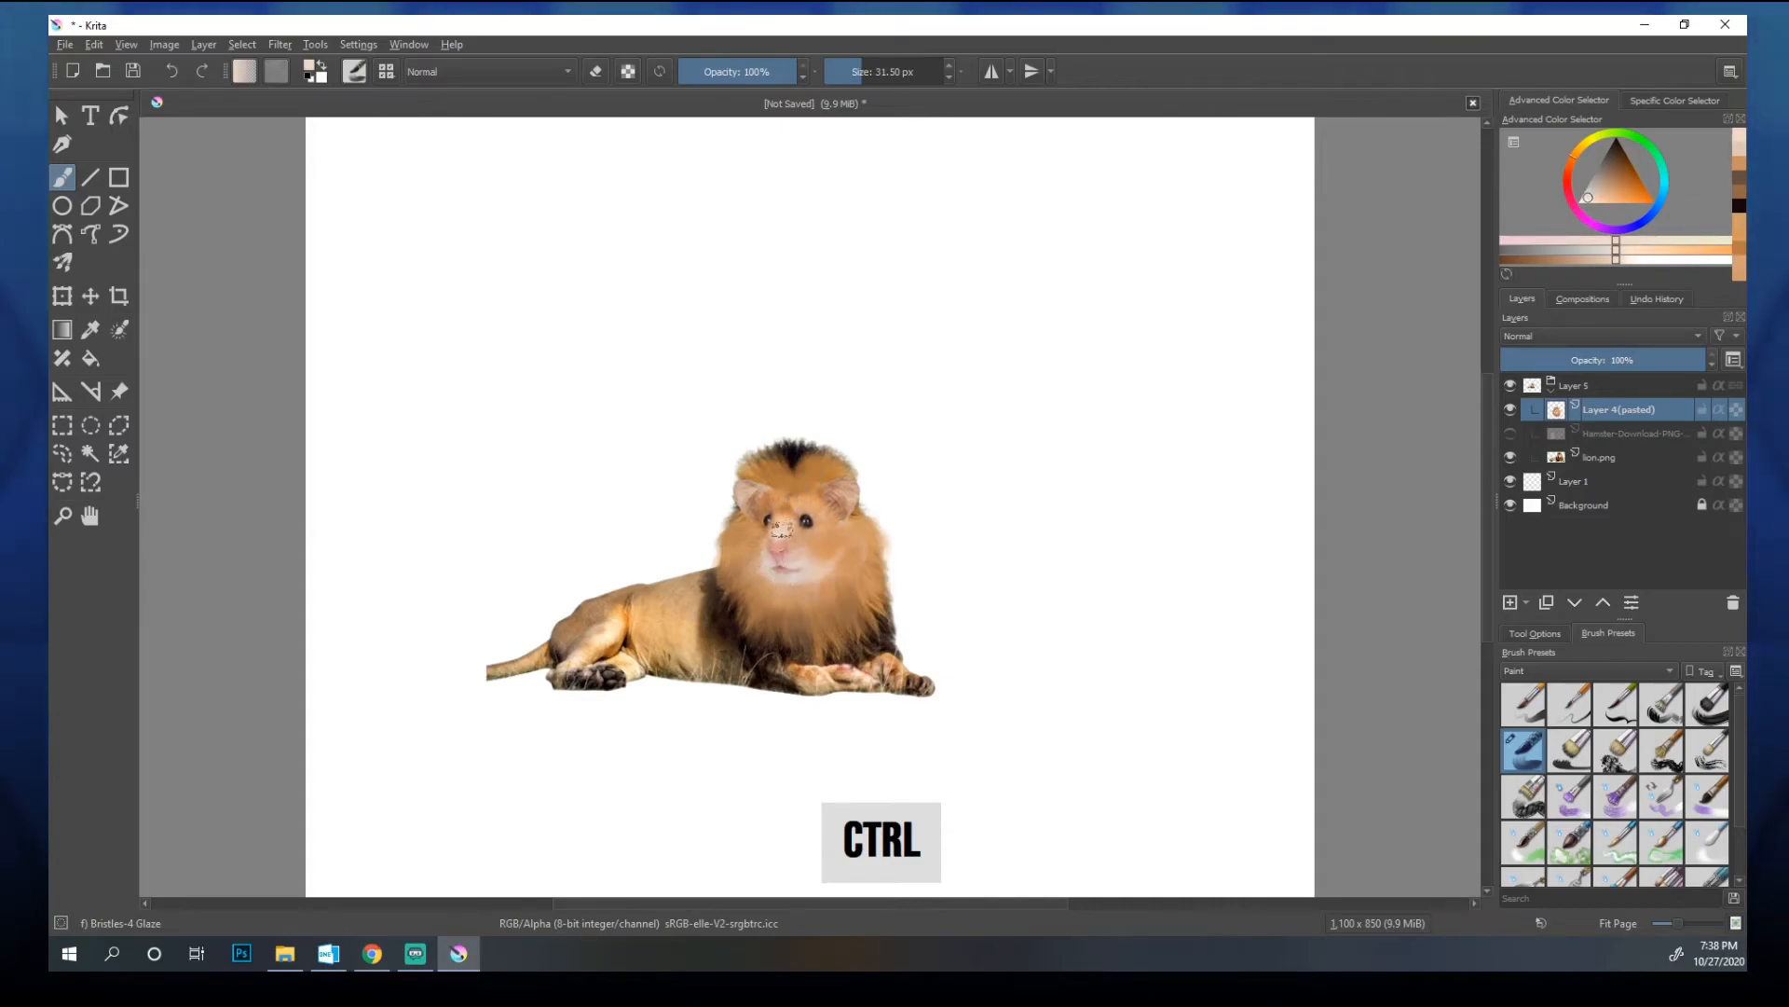
pyautogui.hotkey('ctrl', 'z')
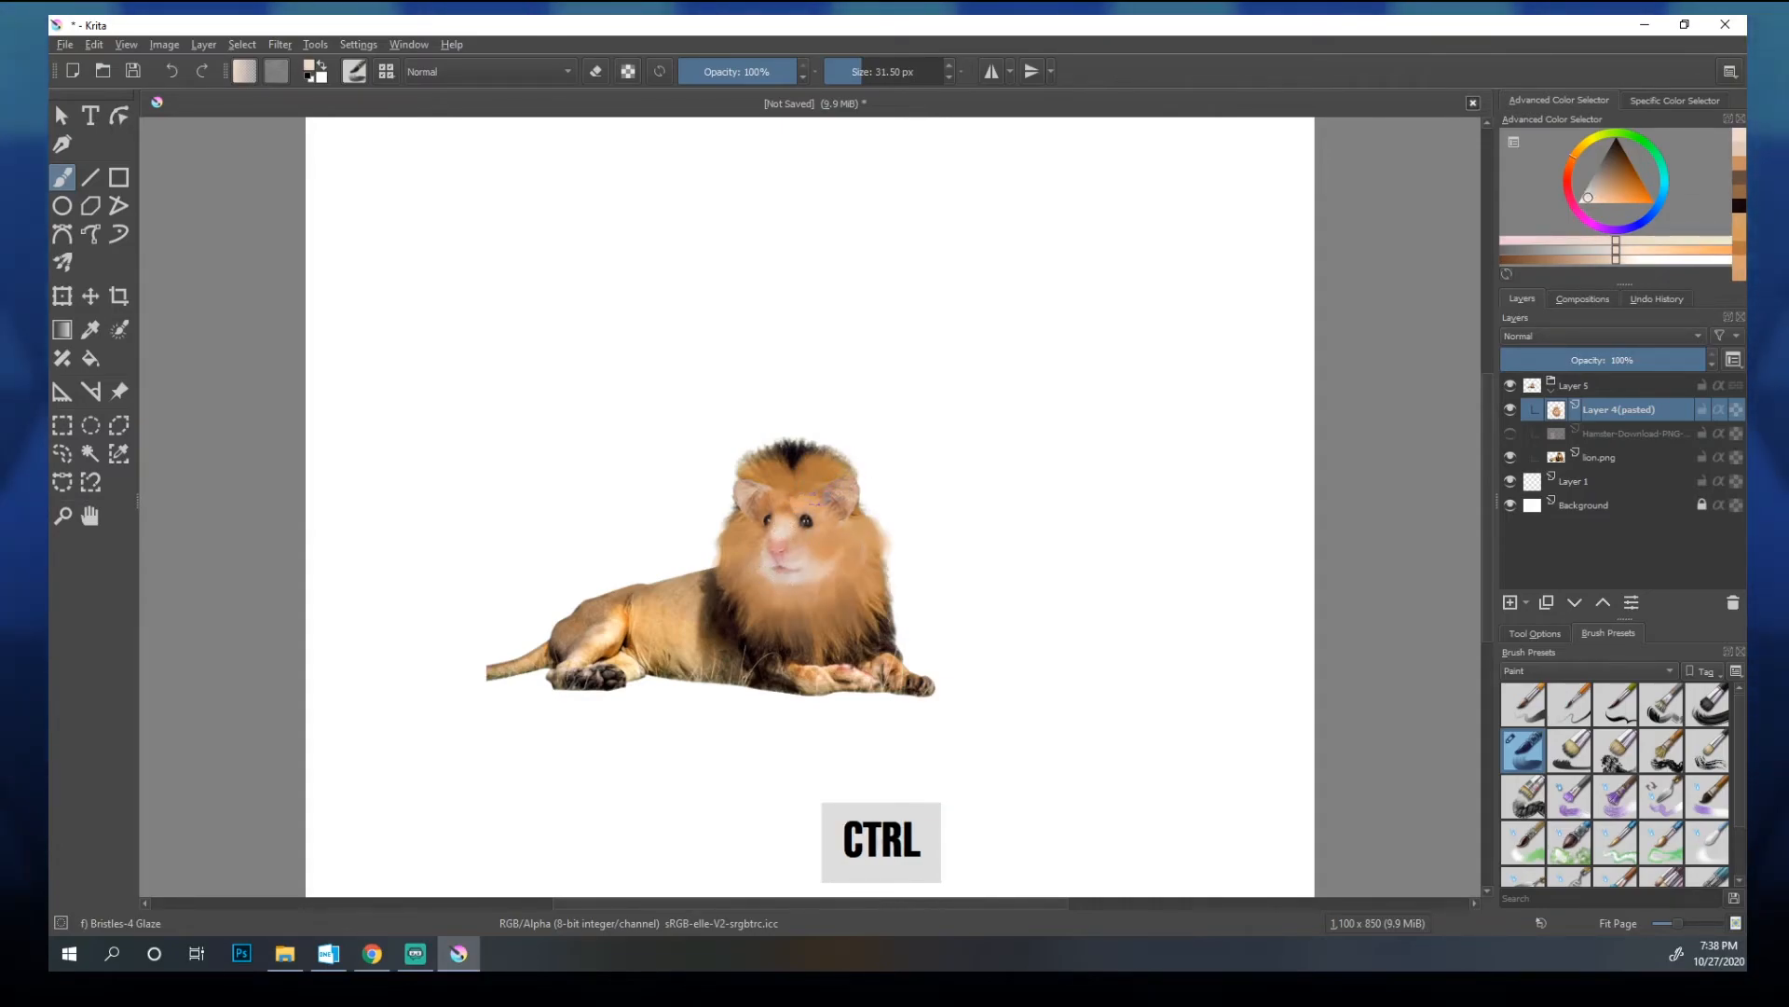
# Step: Sample tones from the forehead, ears and left eye area and touch up the fur around the eyes, undoing the last stroke
pyautogui.keyDown('ctrl'); pyautogui.click(821, 500); pyautogui.keyUp('ctrl')
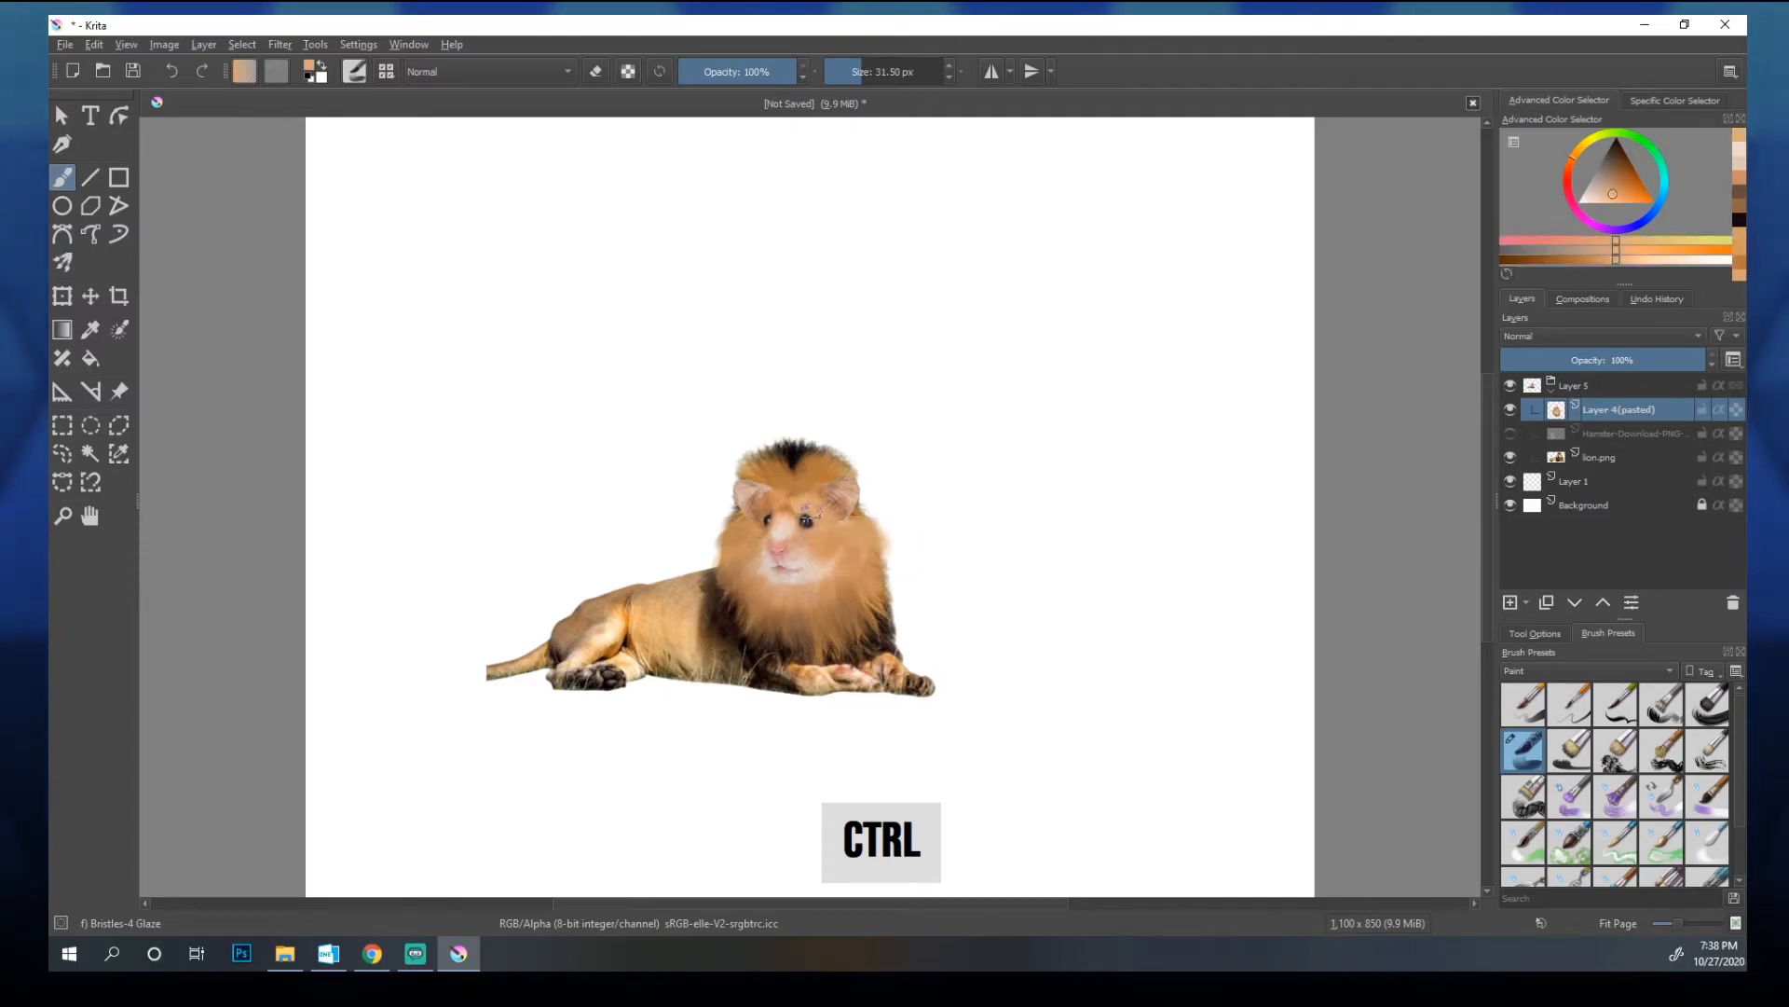
pyautogui.keyDown('ctrl'); pyautogui.click(849, 491); pyautogui.keyUp('ctrl')
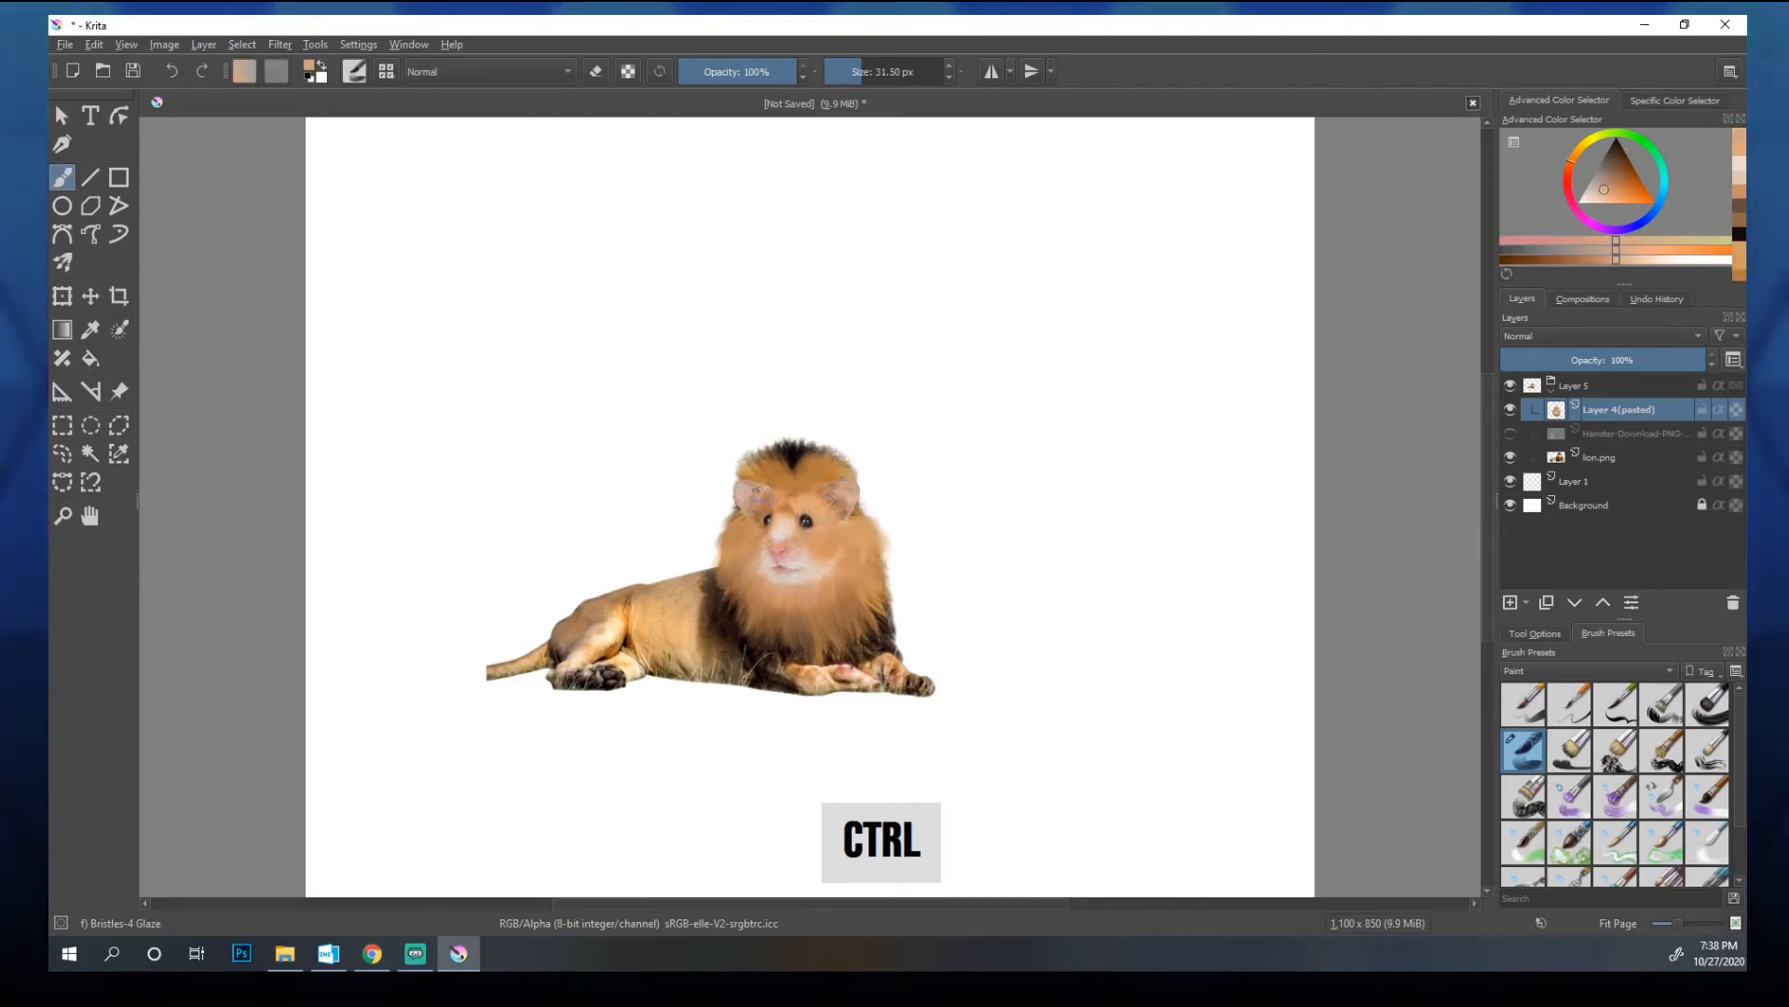
pyautogui.keyDown('ctrl'); pyautogui.click(770, 498); pyautogui.keyUp('ctrl')
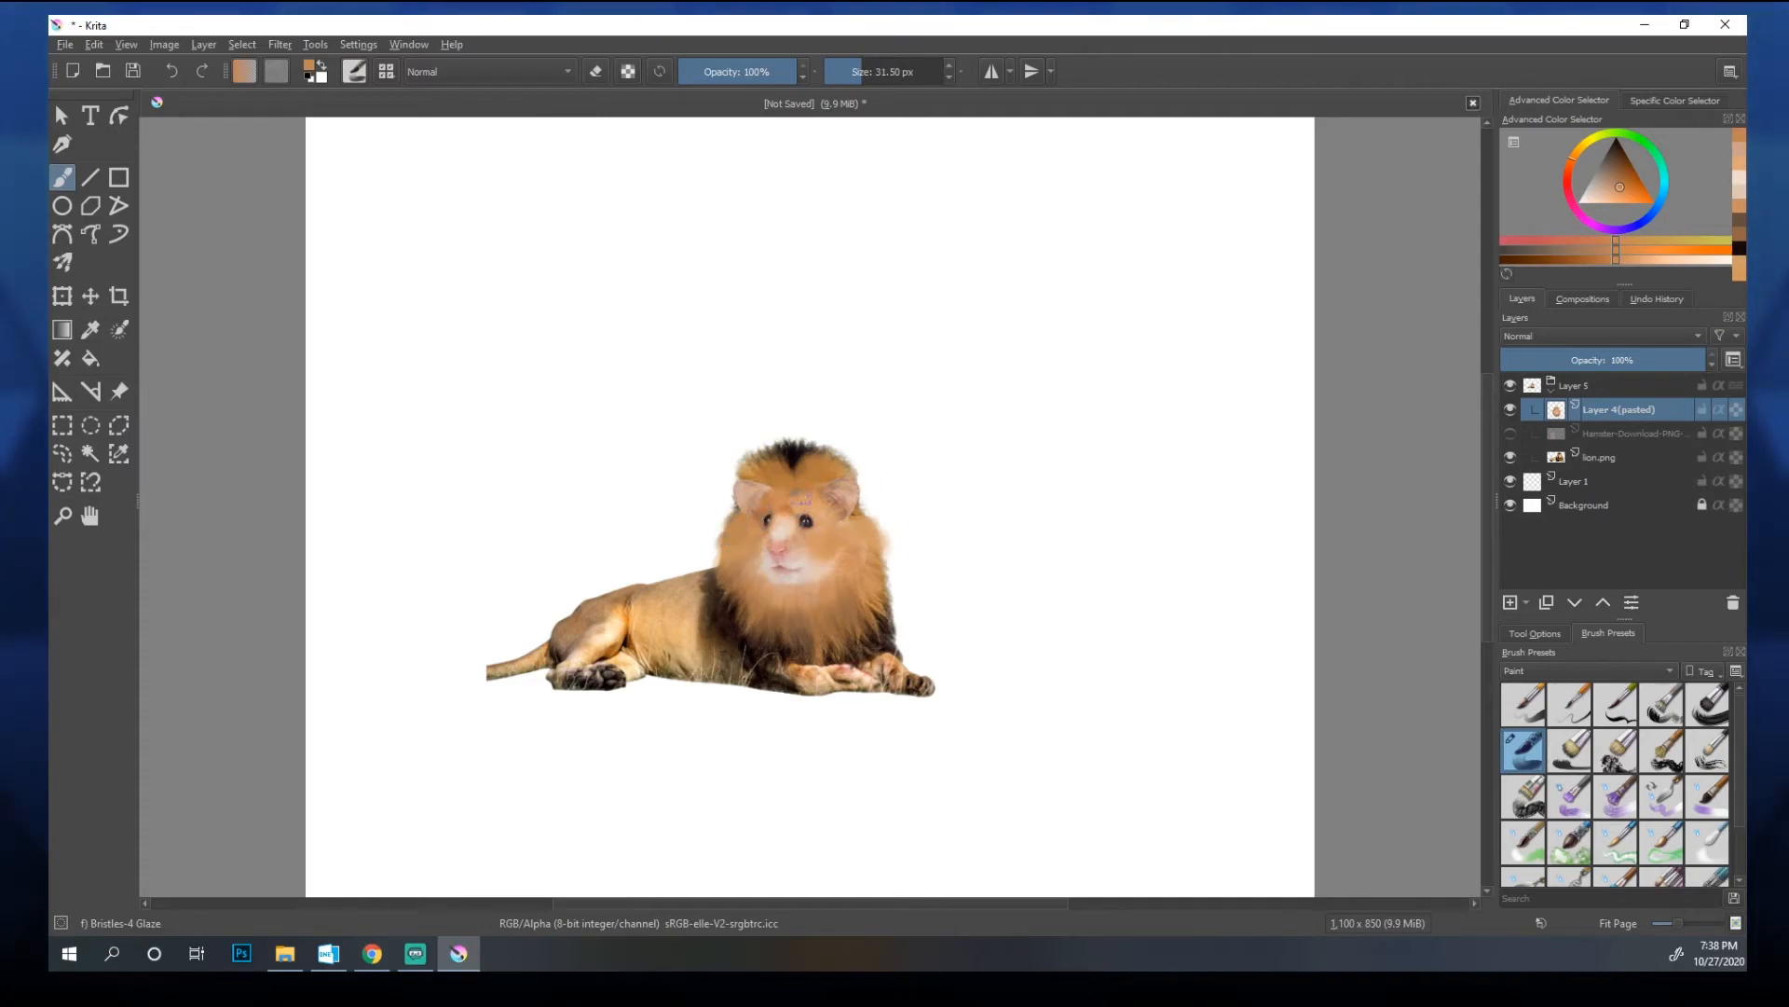
pyautogui.keyDown('ctrl'); pyautogui.click(762, 512); pyautogui.keyUp('ctrl')
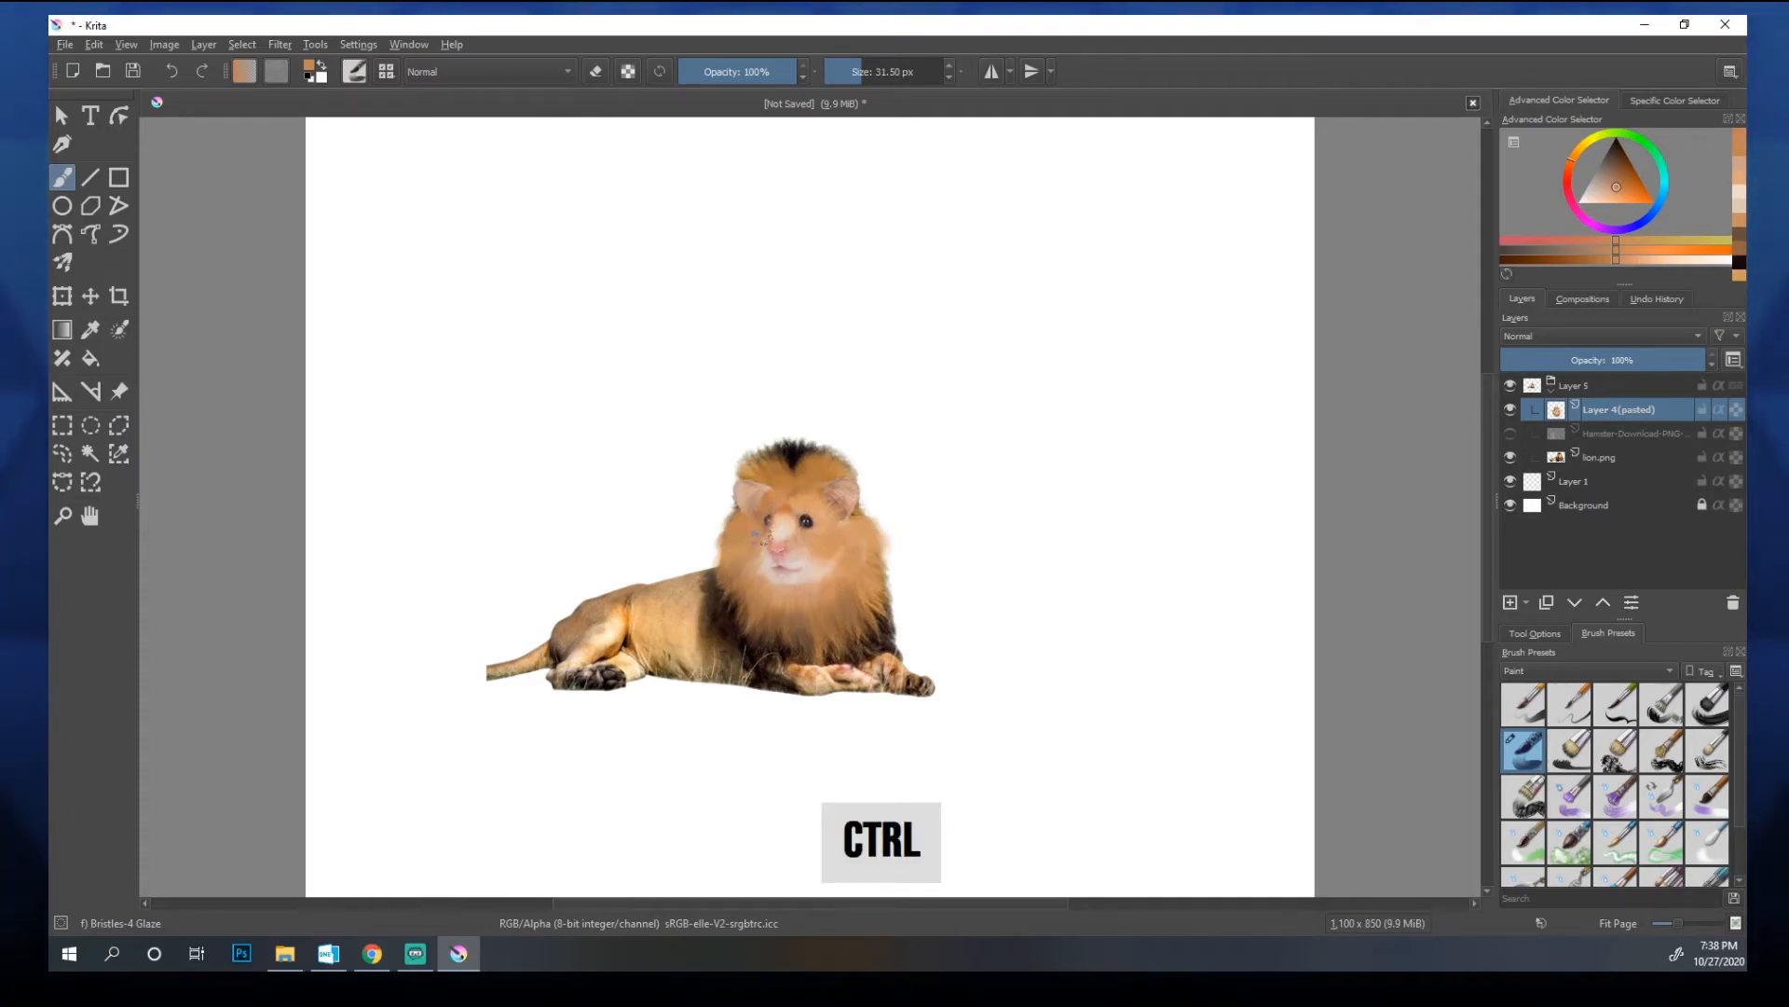
pyautogui.keyDown('ctrl'); pyautogui.click(755, 541); pyautogui.keyUp('ctrl')
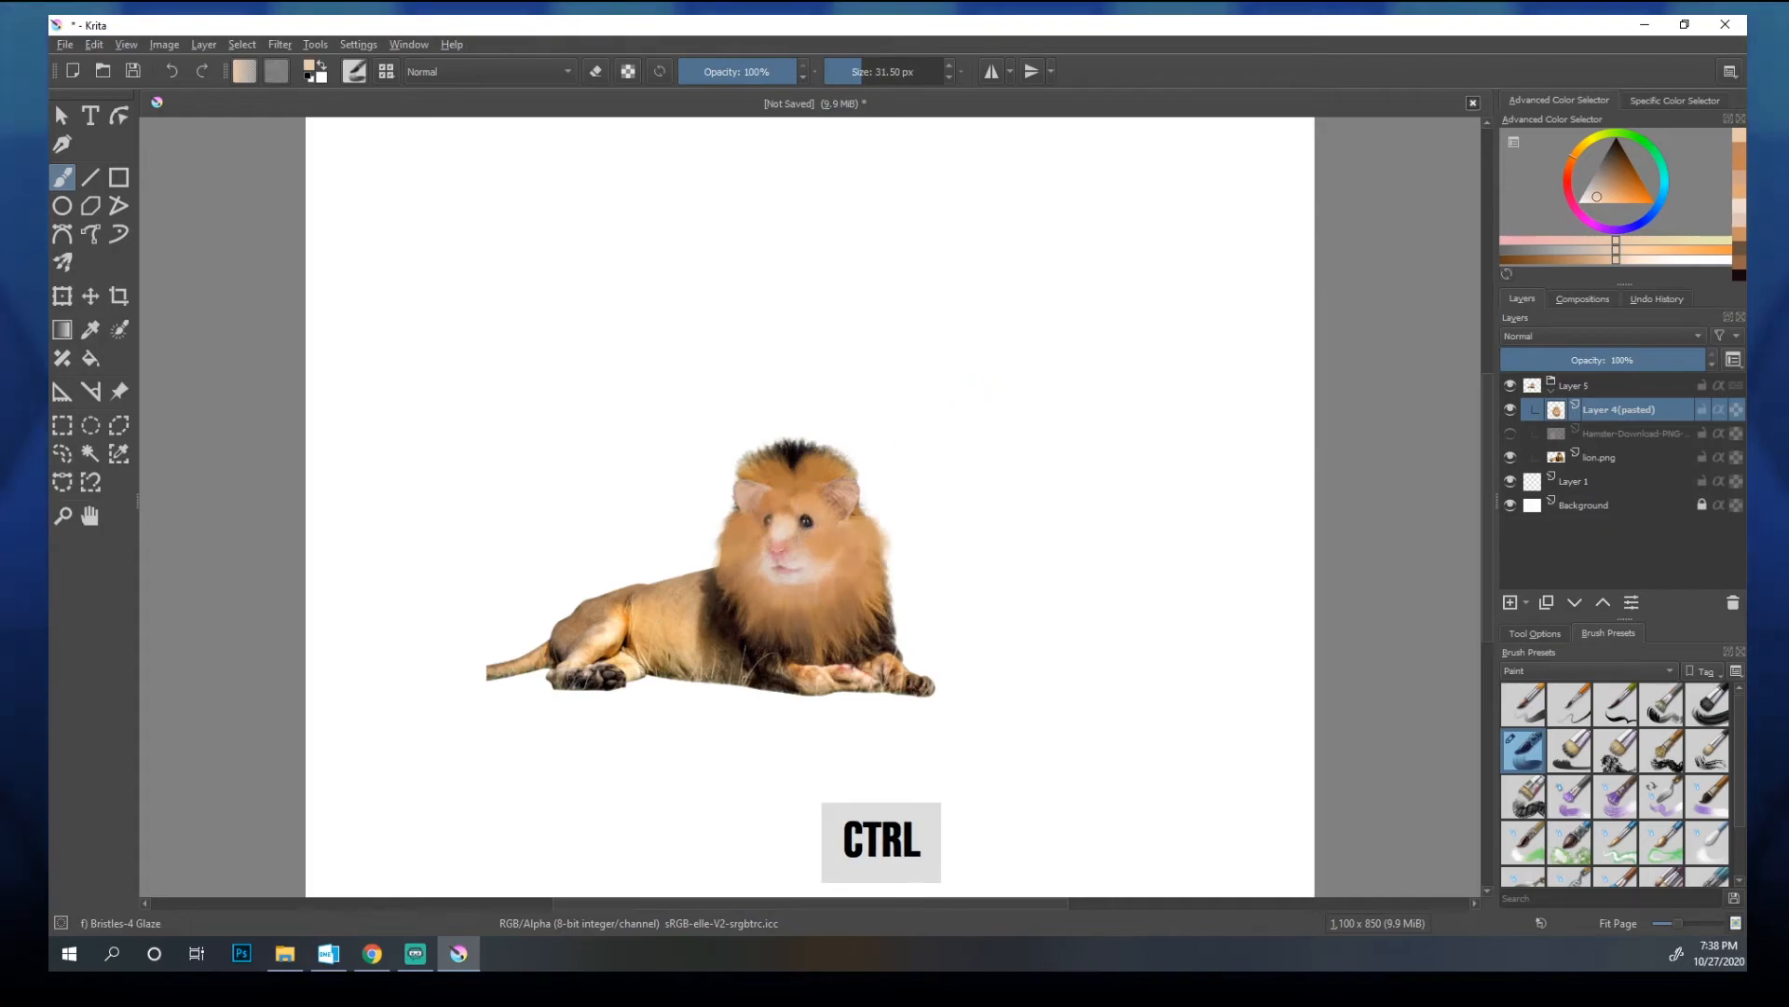
pyautogui.hotkey('ctrl', 'z')
# Step: Sample tan and dark tones from the lion's body and brush them over the flank, mane edge and hind leg, undoing an unwanted stroke
pyautogui.keyDown('ctrl'); pyautogui.click(700, 583); pyautogui.keyUp('ctrl')
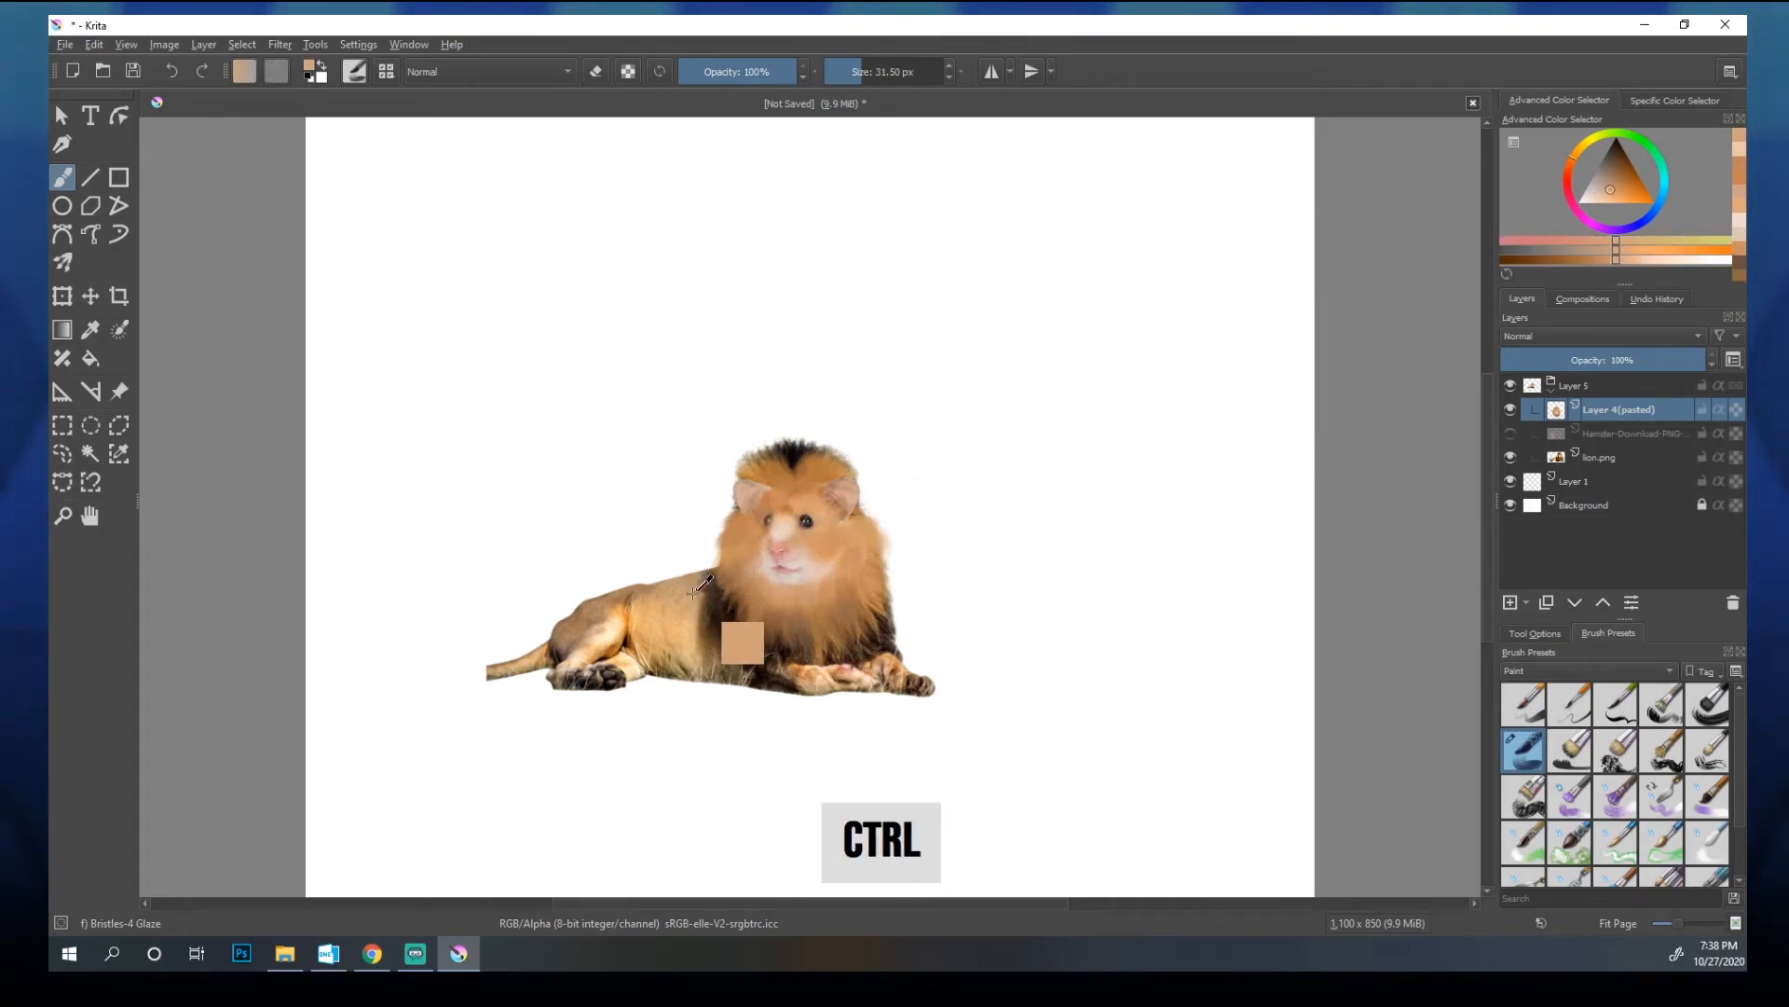
pyautogui.moveTo(683, 639)
pyautogui.mouseDown()
pyautogui.moveTo(654, 637)
pyautogui.moveTo(687, 612)
pyautogui.mouseUp()
pyautogui.keyDown('ctrl'); pyautogui.click(666, 610); pyautogui.keyUp('ctrl')
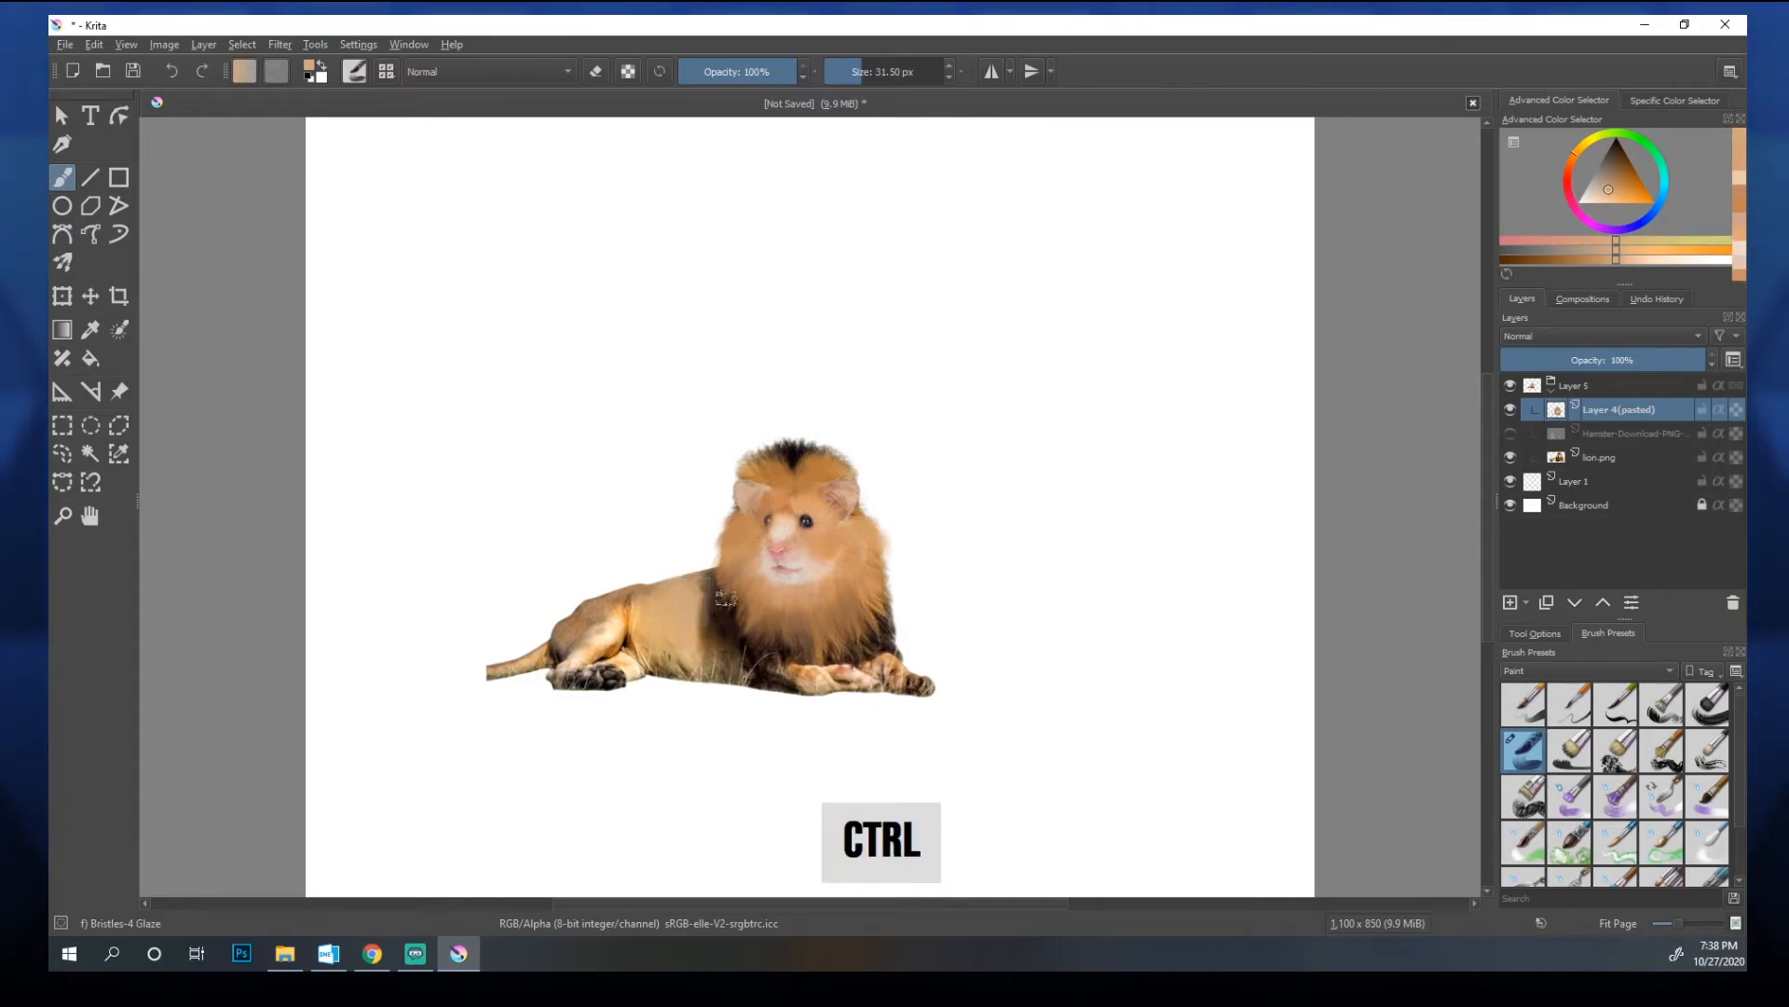
pyautogui.keyDown('ctrl'); pyautogui.click(709, 630); pyautogui.keyUp('ctrl')
pyautogui.keyDown('ctrl'); pyautogui.click(713, 643); pyautogui.keyUp('ctrl')
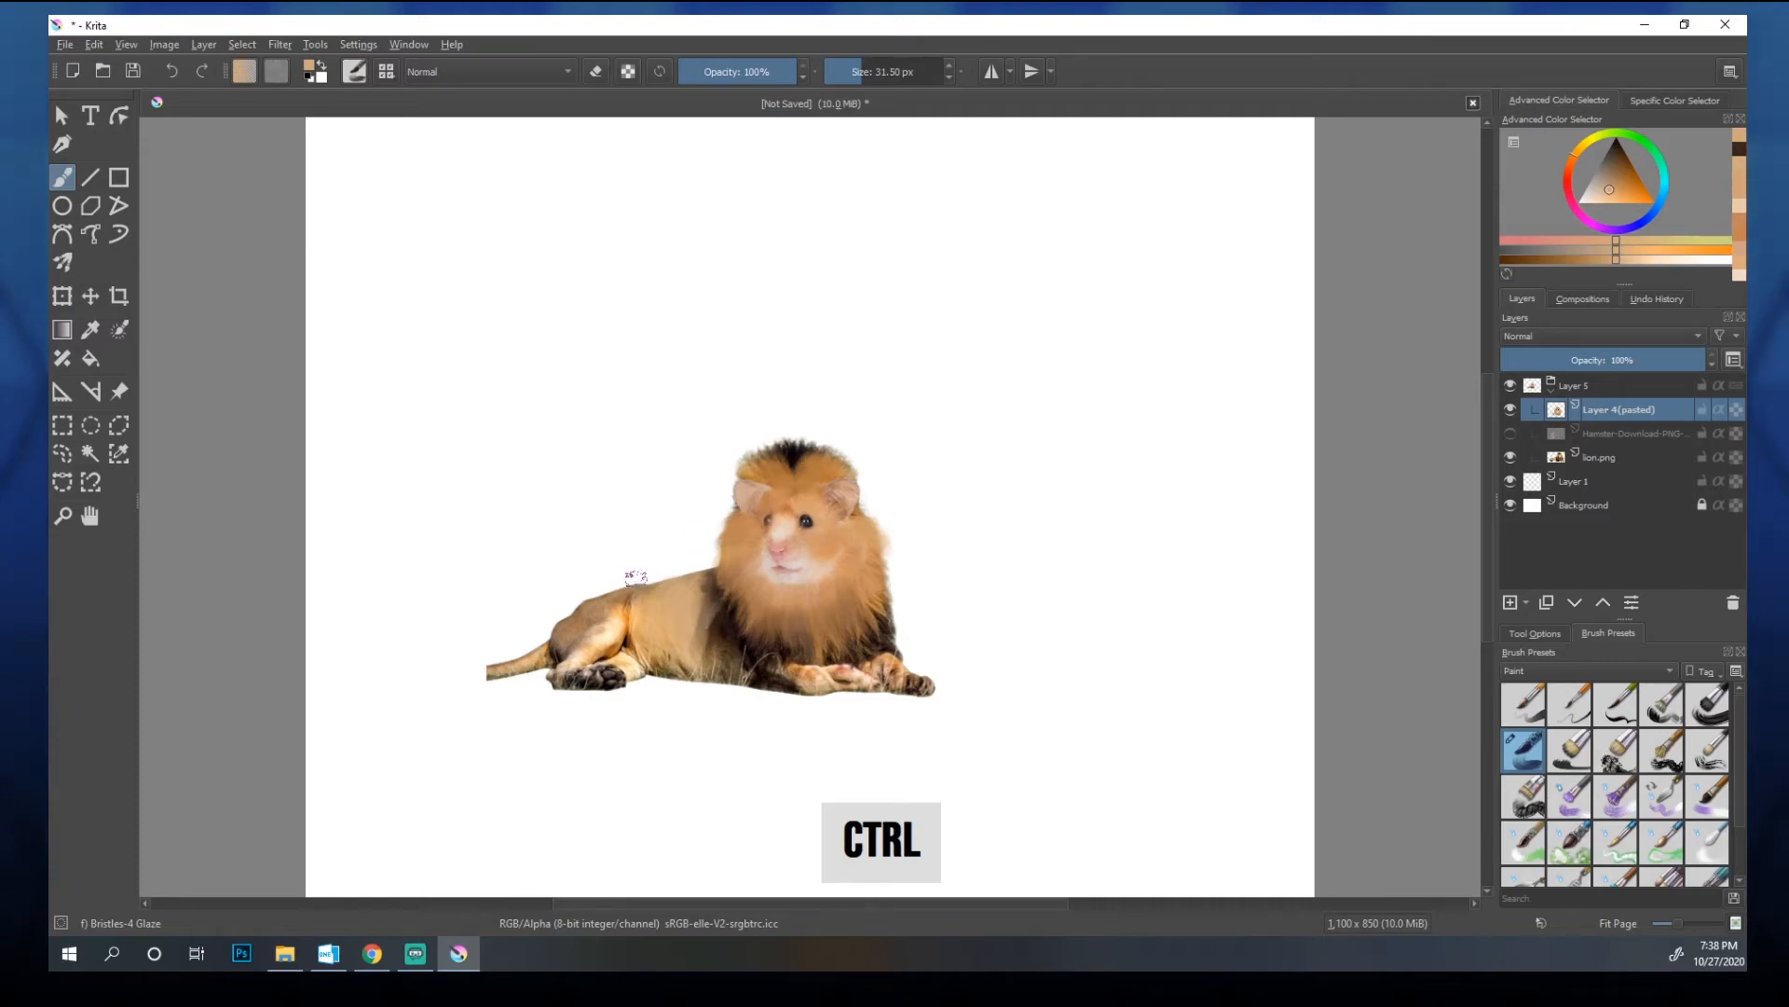
pyautogui.keyDown('ctrl'); pyautogui.click(604, 634); pyautogui.keyUp('ctrl')
pyautogui.hotkey('ctrl', 'z')
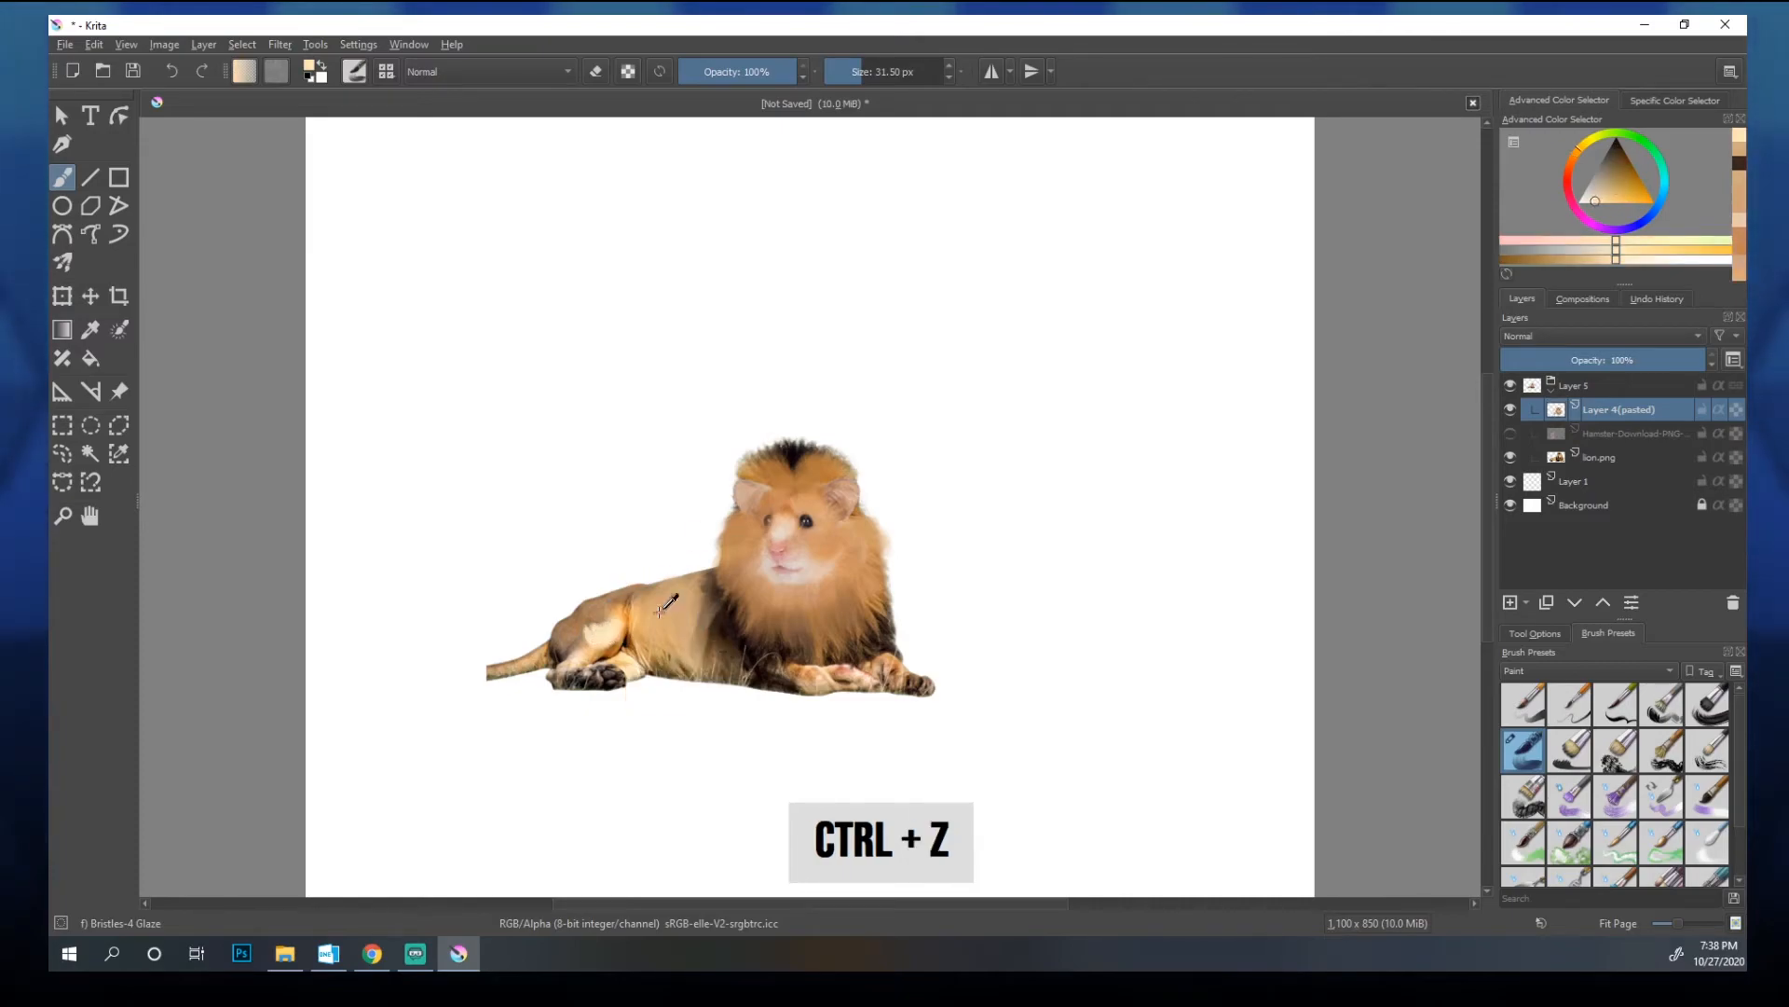
pyautogui.keyDown('ctrl'); pyautogui.click(593, 615); pyautogui.keyUp('ctrl')
pyautogui.moveTo(601, 608); pyautogui.dragTo(589, 613)
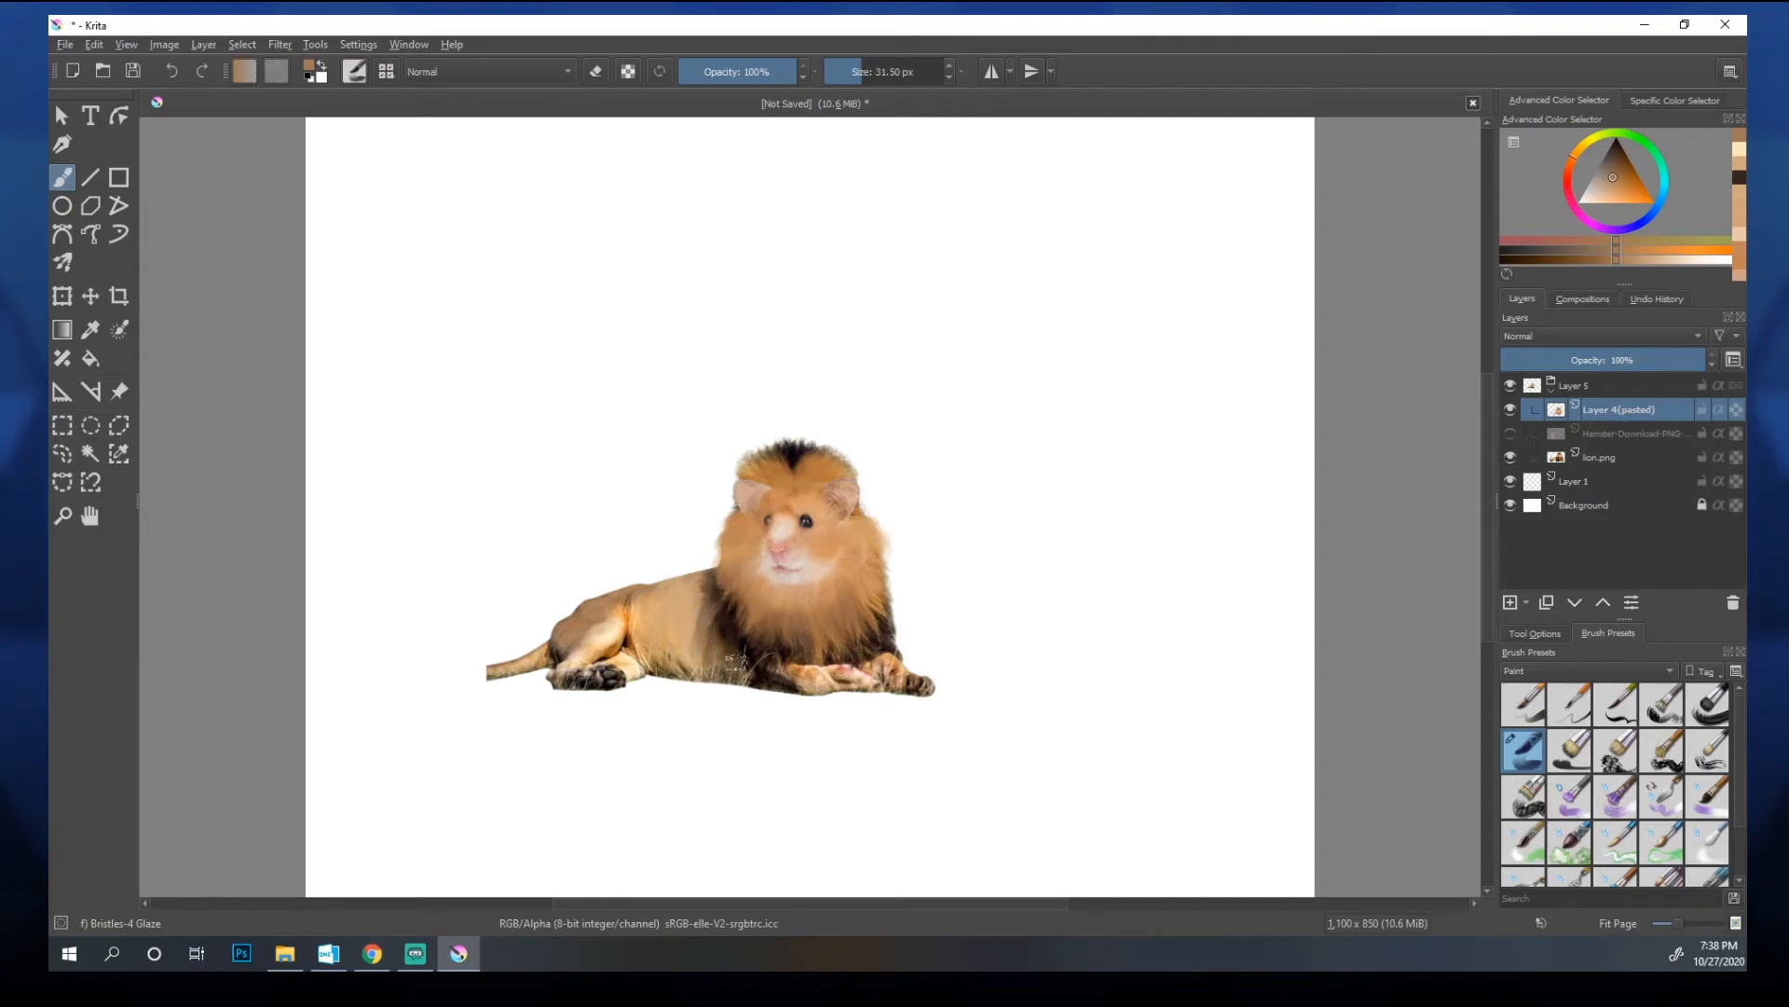
# Step: Sample dark and tan tones near the forelegs and flank and blend the mane into the body, undoing the last stroke
pyautogui.keyDown('ctrl'); pyautogui.click(774, 668); pyautogui.keyUp('ctrl')
pyautogui.keyDown('ctrl'); pyautogui.click(807, 664); pyautogui.keyUp('ctrl')
pyautogui.keyDown('ctrl'); pyautogui.click(734, 614); pyautogui.keyUp('ctrl')
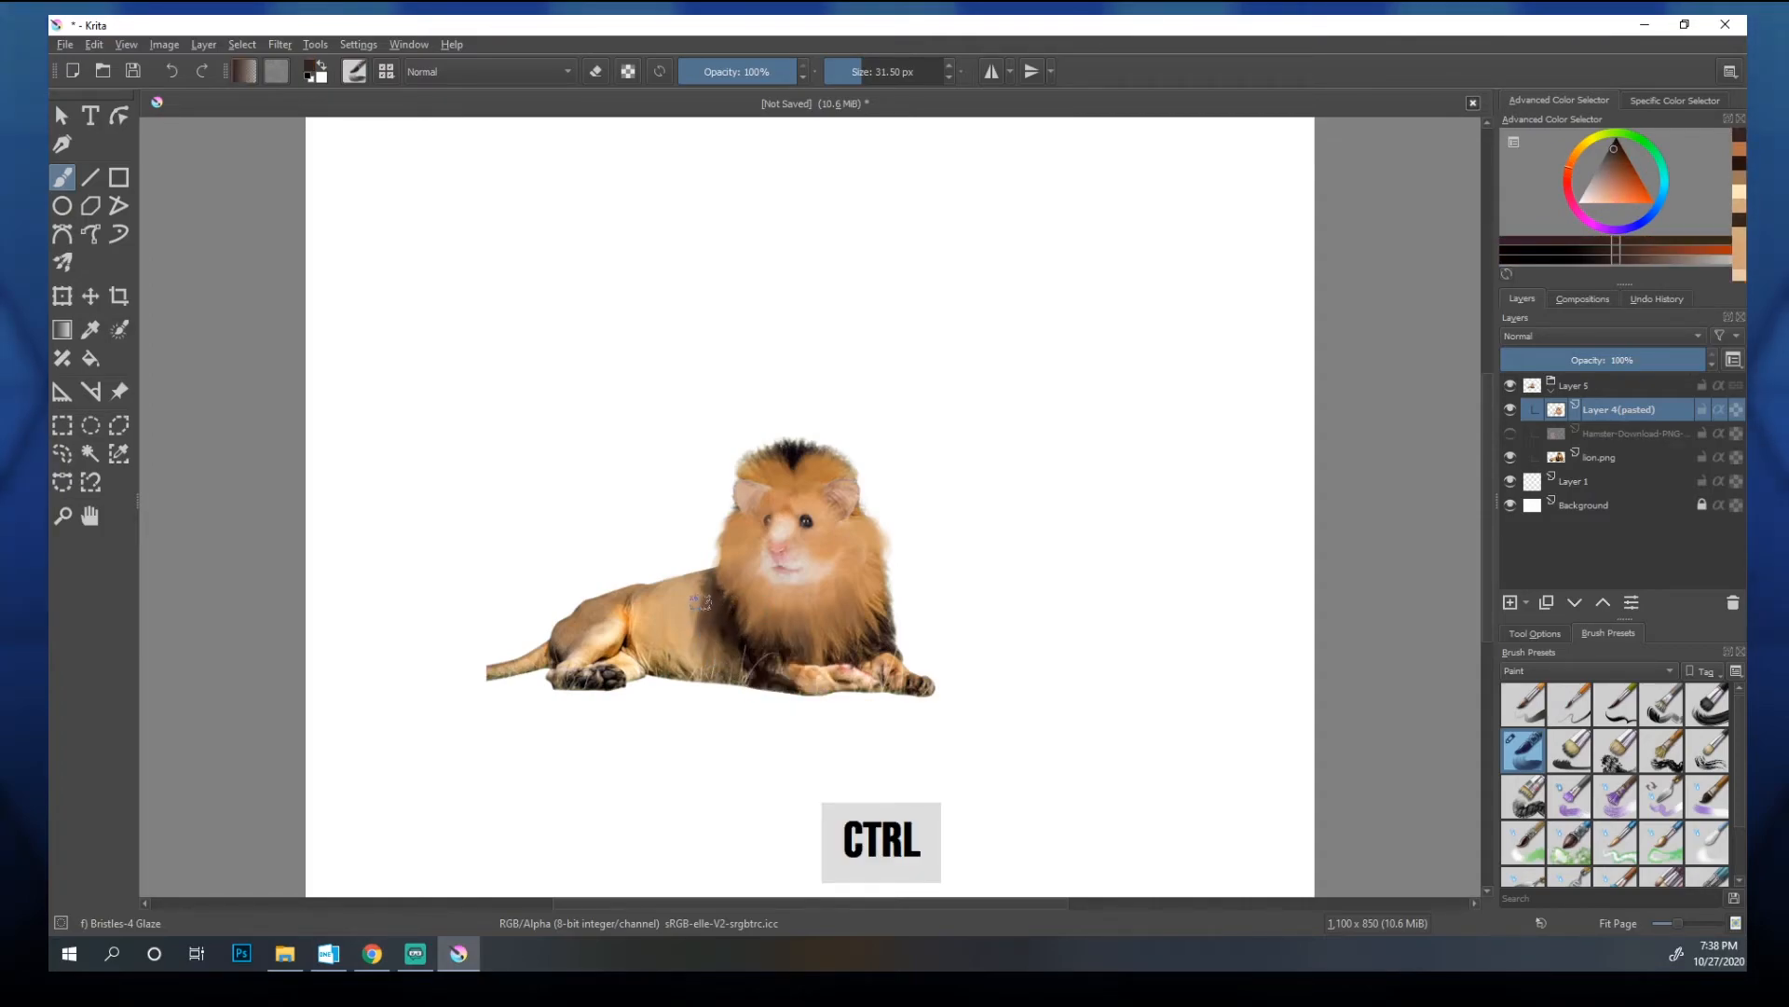
pyautogui.keyDown('ctrl'); pyautogui.click(685, 639); pyautogui.keyUp('ctrl')
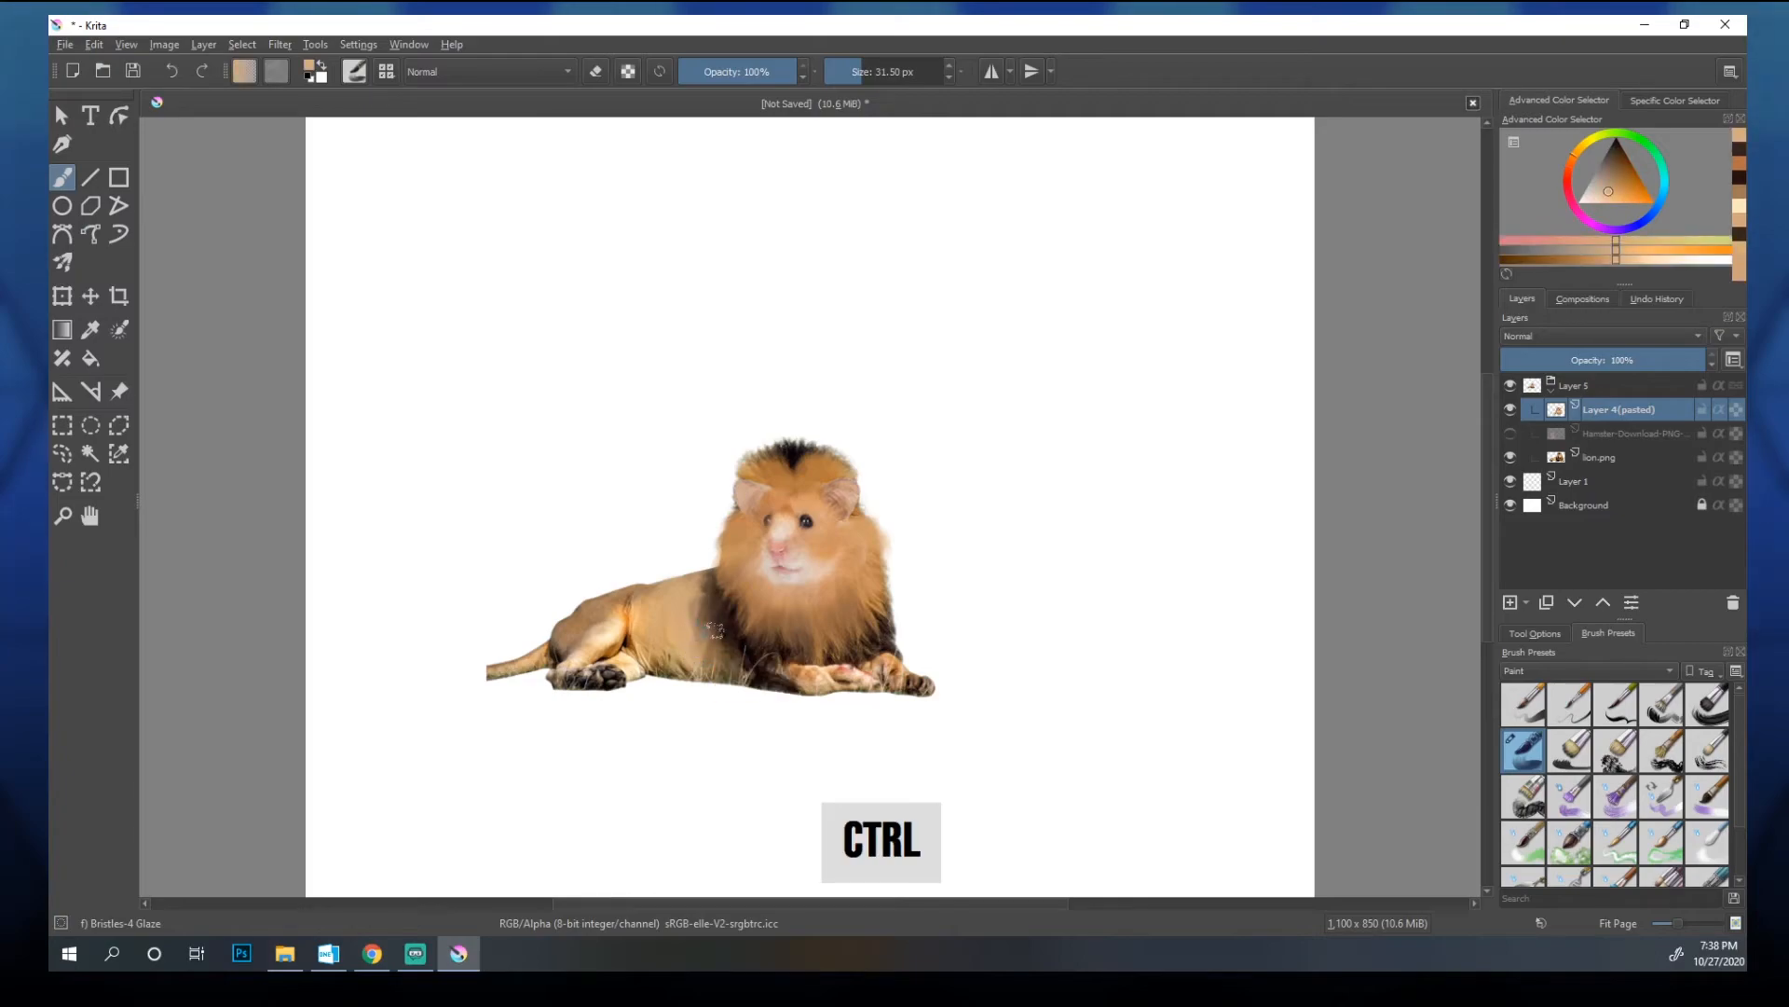
pyautogui.keyDown('ctrl'); pyautogui.click(687, 619); pyautogui.keyUp('ctrl')
pyautogui.moveTo(693, 615)
pyautogui.mouseDown()
pyautogui.moveTo(714, 592)
pyautogui.moveTo(685, 619)
pyautogui.mouseUp()
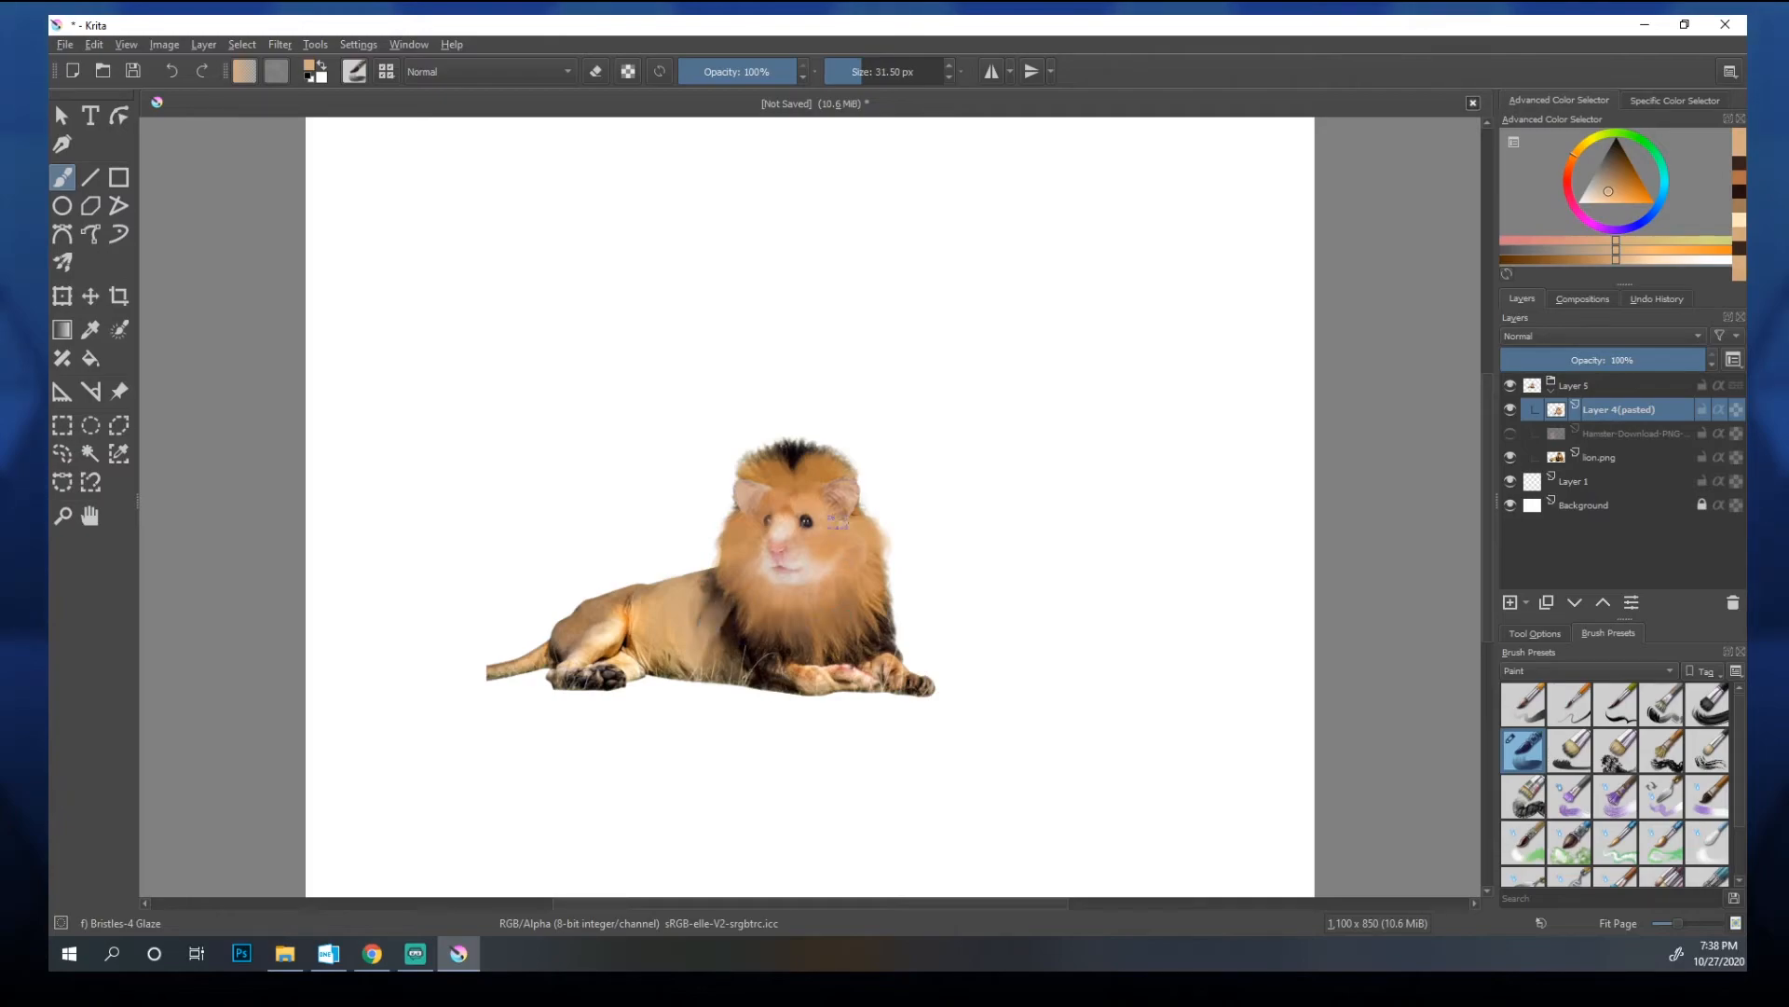
pyautogui.hotkey('ctrl', 'z')
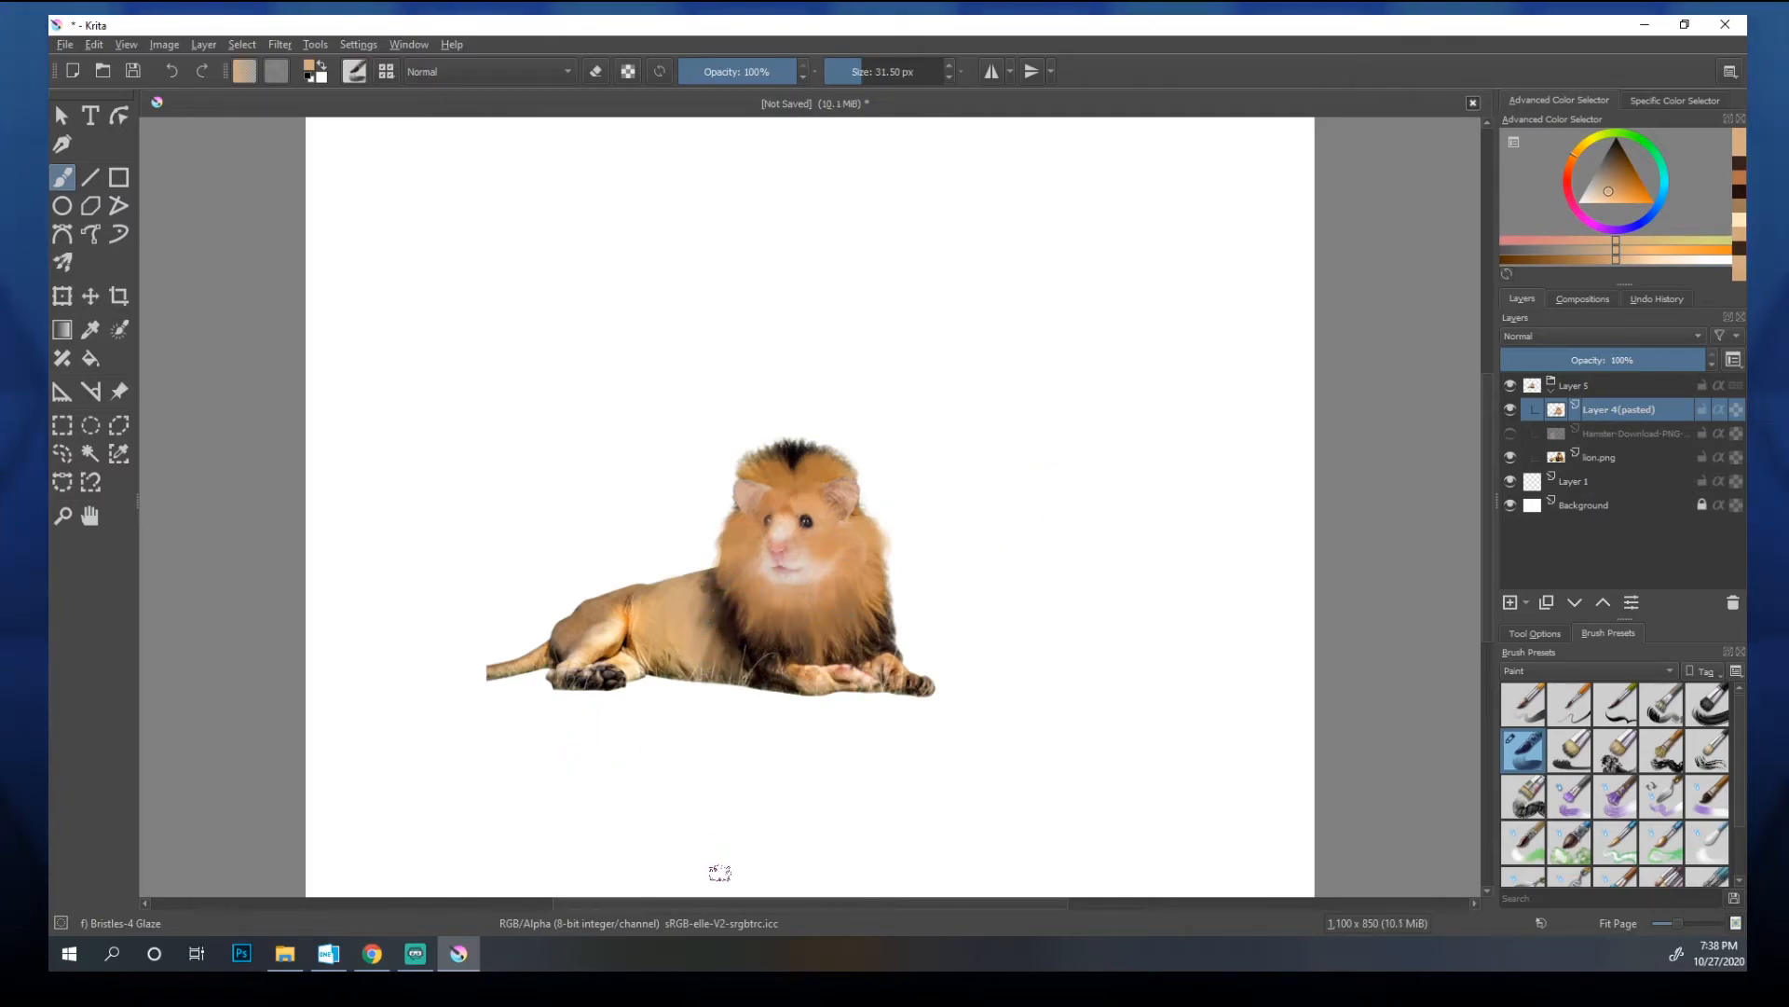
# Step: Switch Layer 4 (pasted) off and on repeatedly to compare the painted result with the original lion
pyautogui.click(1512, 408)
pyautogui.click(1512, 408)
pyautogui.click(1512, 408)
pyautogui.click(1512, 408)
pyautogui.click(1511, 408)
pyautogui.click(1511, 408)
pyautogui.click(1511, 408)
pyautogui.click(1517, 411)
pyautogui.click(1518, 410)
pyautogui.click(1517, 410)
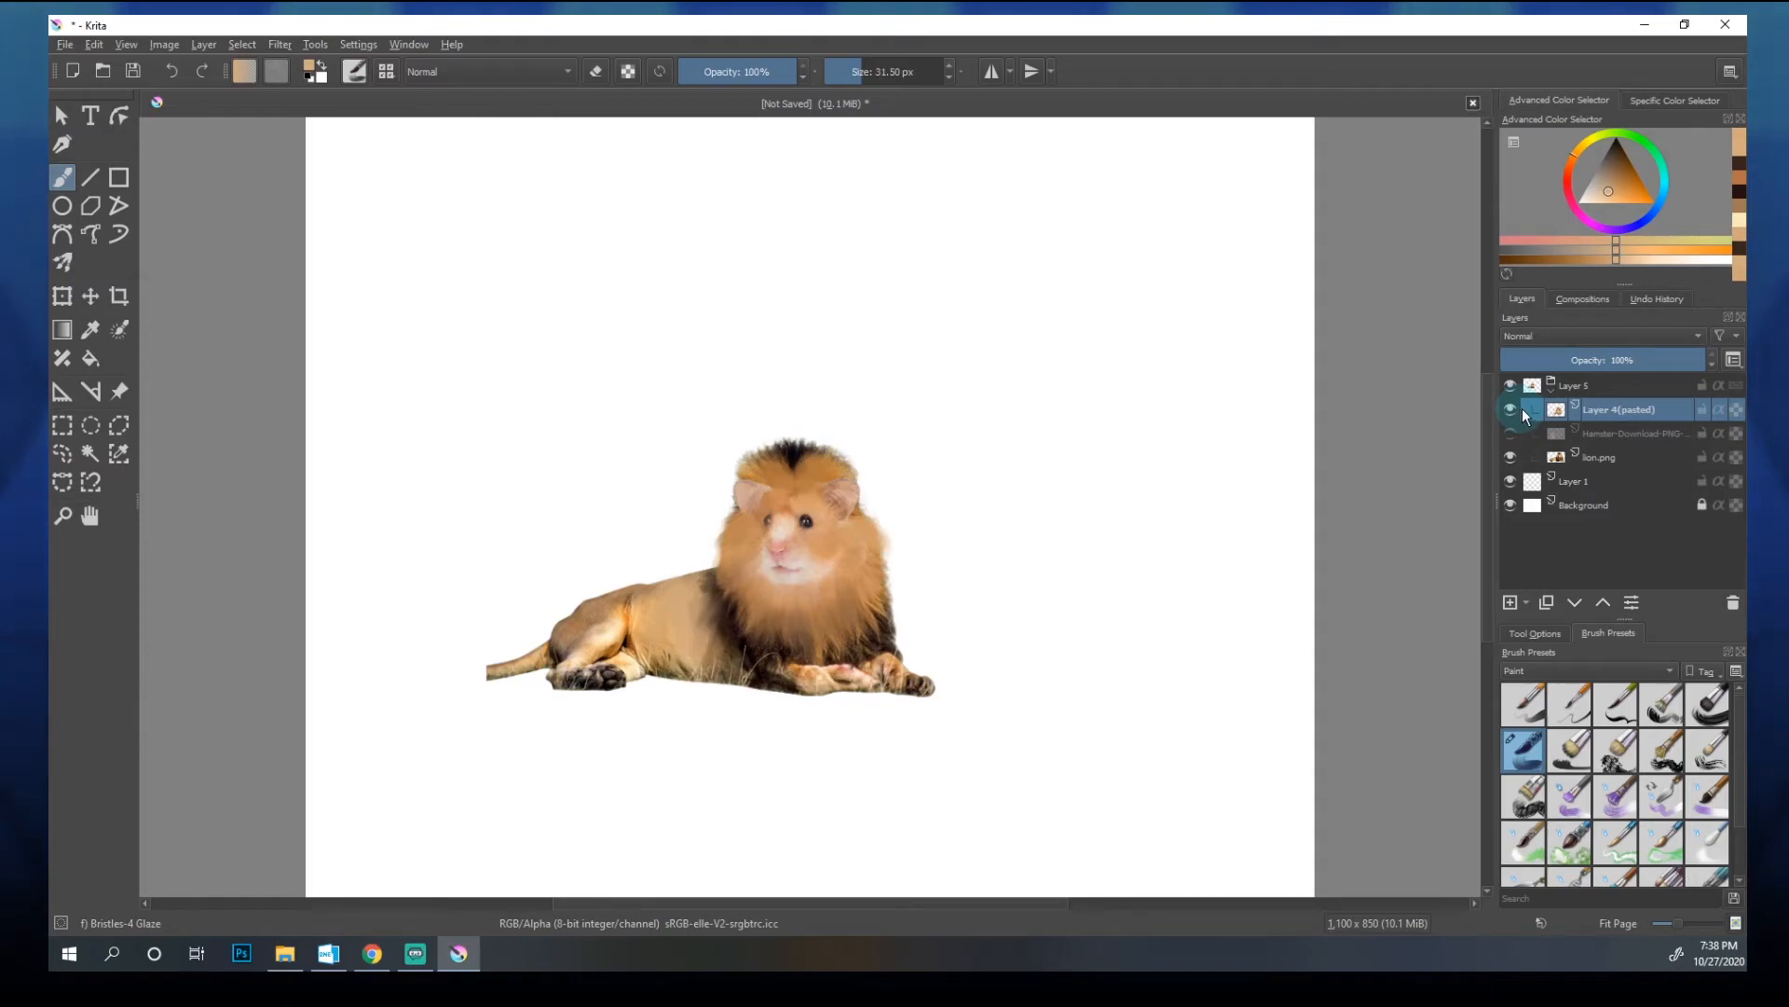
# Step: Hide Layer 4 (pasted) to sample the original lion's flank colour, show it again, and paint the flank beside the mane
pyautogui.click(1515, 410)
pyautogui.keyDown('ctrl'); pyautogui.click(687, 632); pyautogui.keyUp('ctrl')
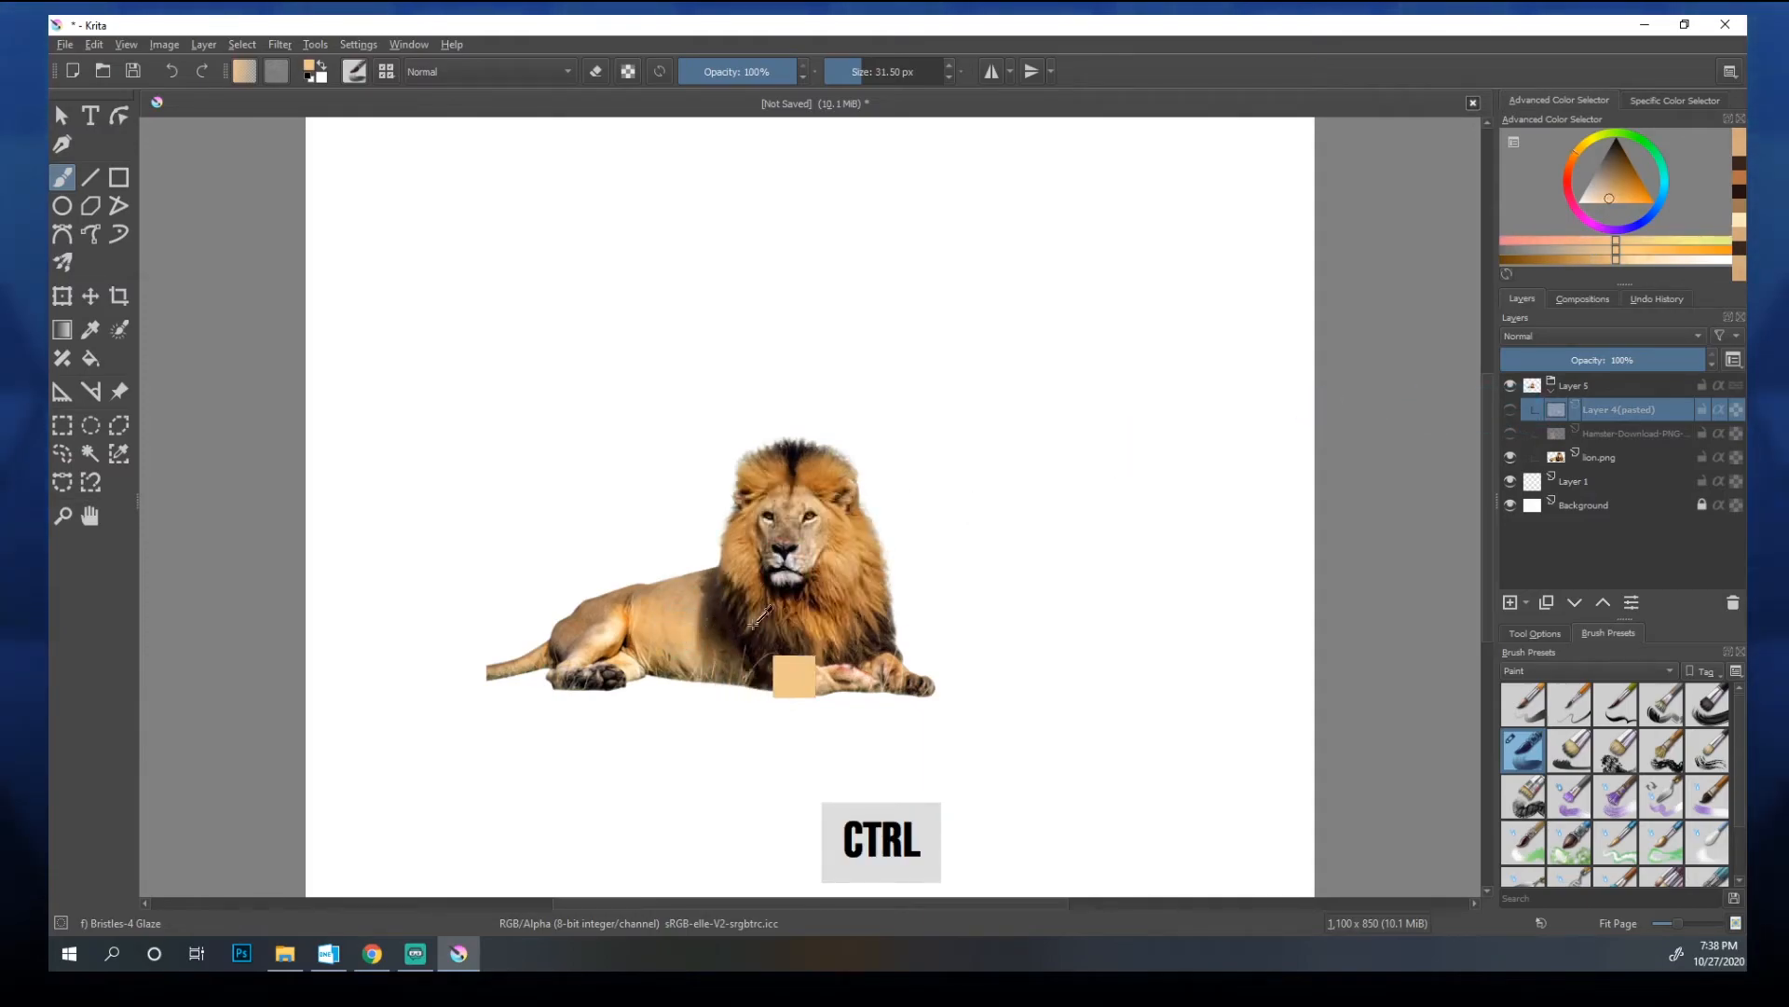
pyautogui.click(1516, 410)
pyautogui.moveTo(689, 617); pyautogui.dragTo(684, 637)
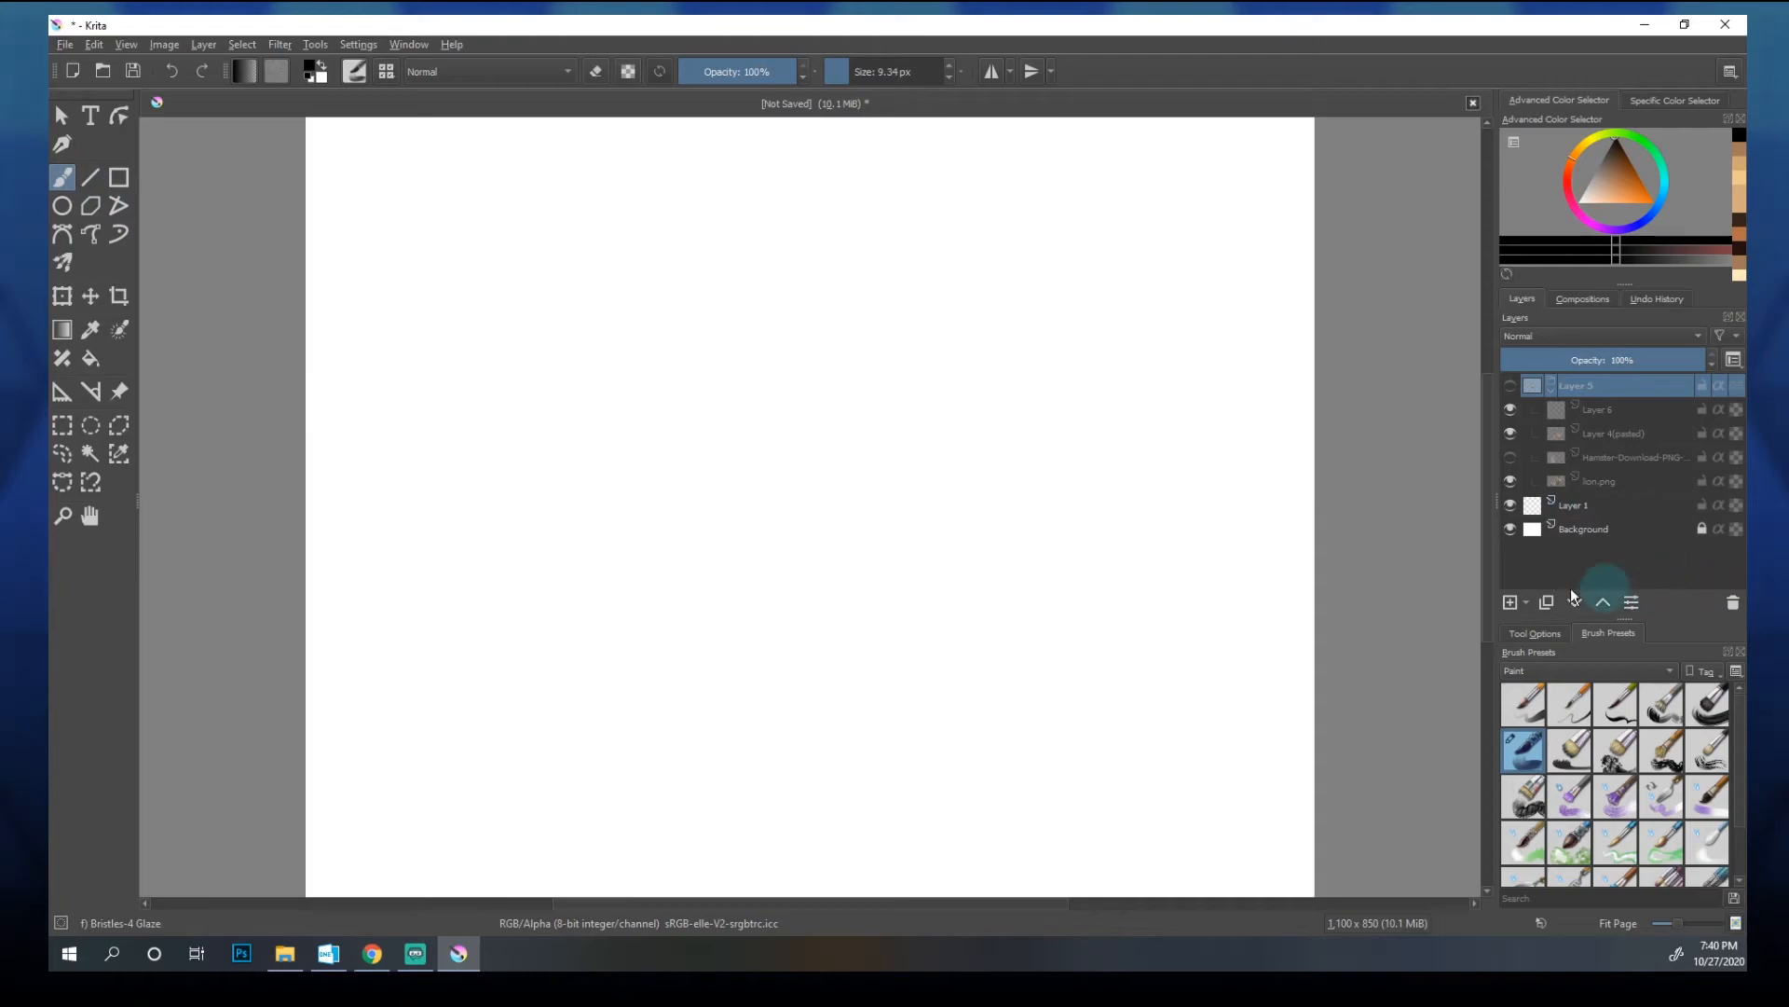
# Step: Add a new paint layer above the Layer 5 group and activate the Move tool
pyautogui.click(1509, 601)
pyautogui.press('t')
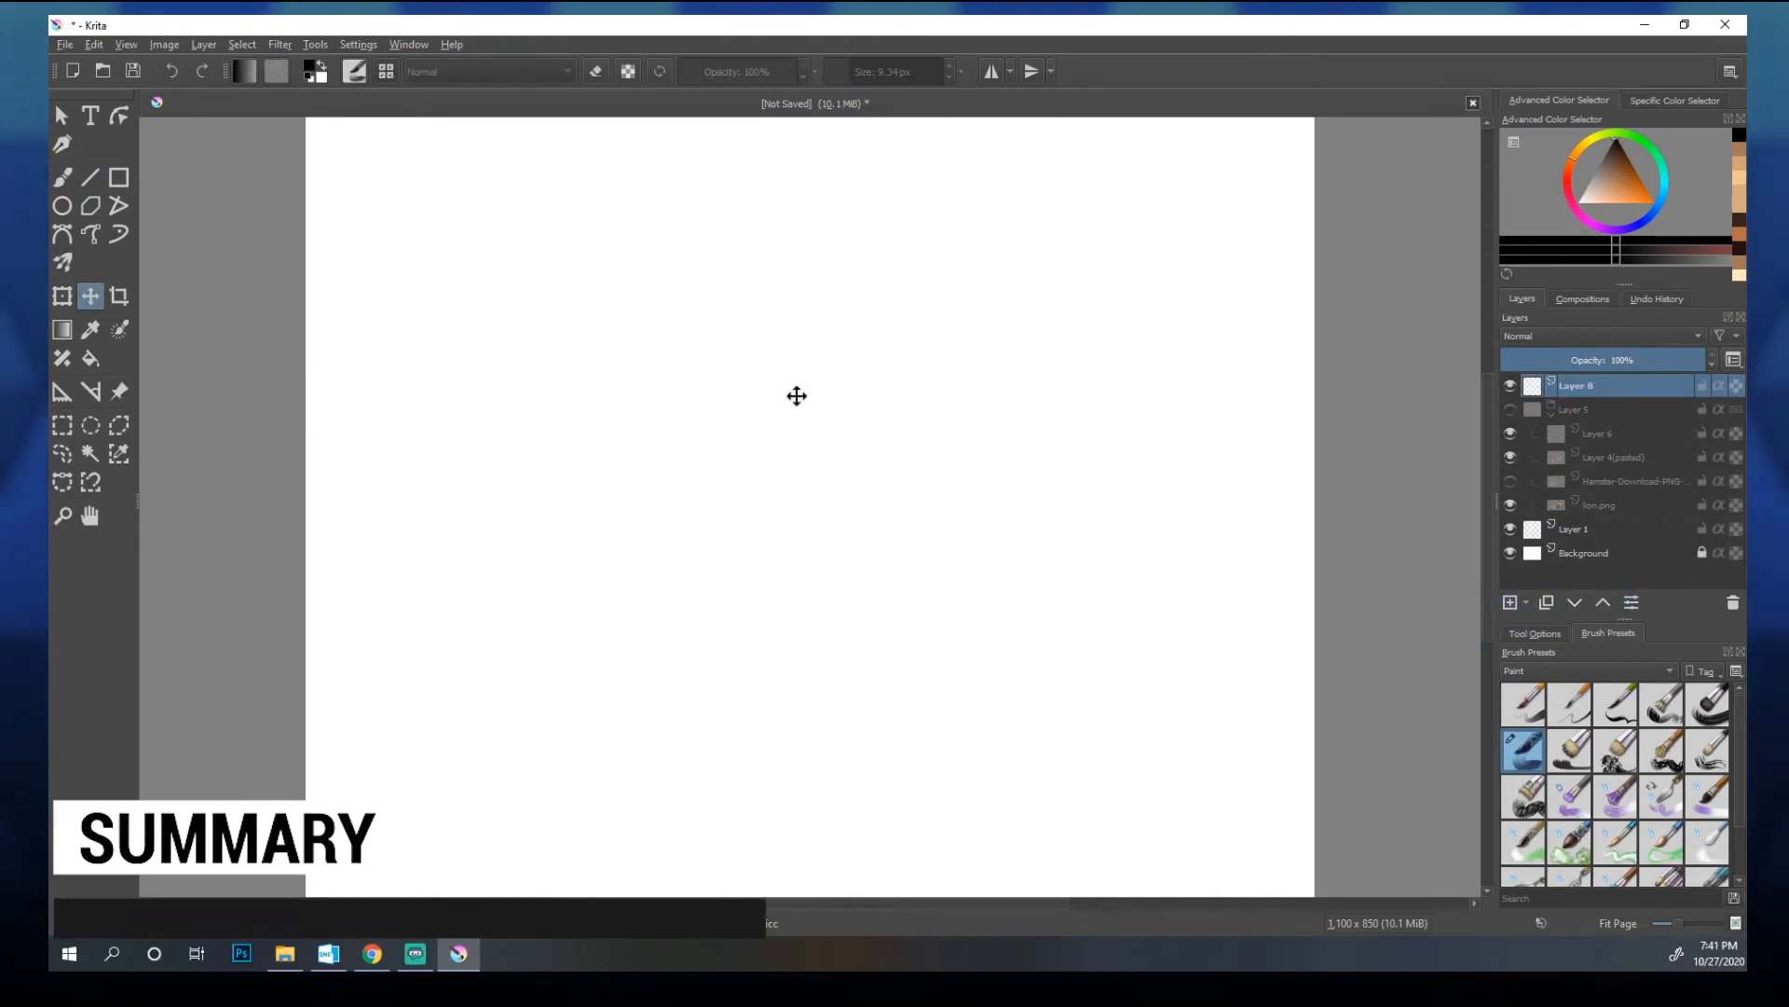
# Step: Narrow the toolbox docker from three to two columns of tools
pyautogui.click(408, 44)
pyautogui.moveTo(438, 104)
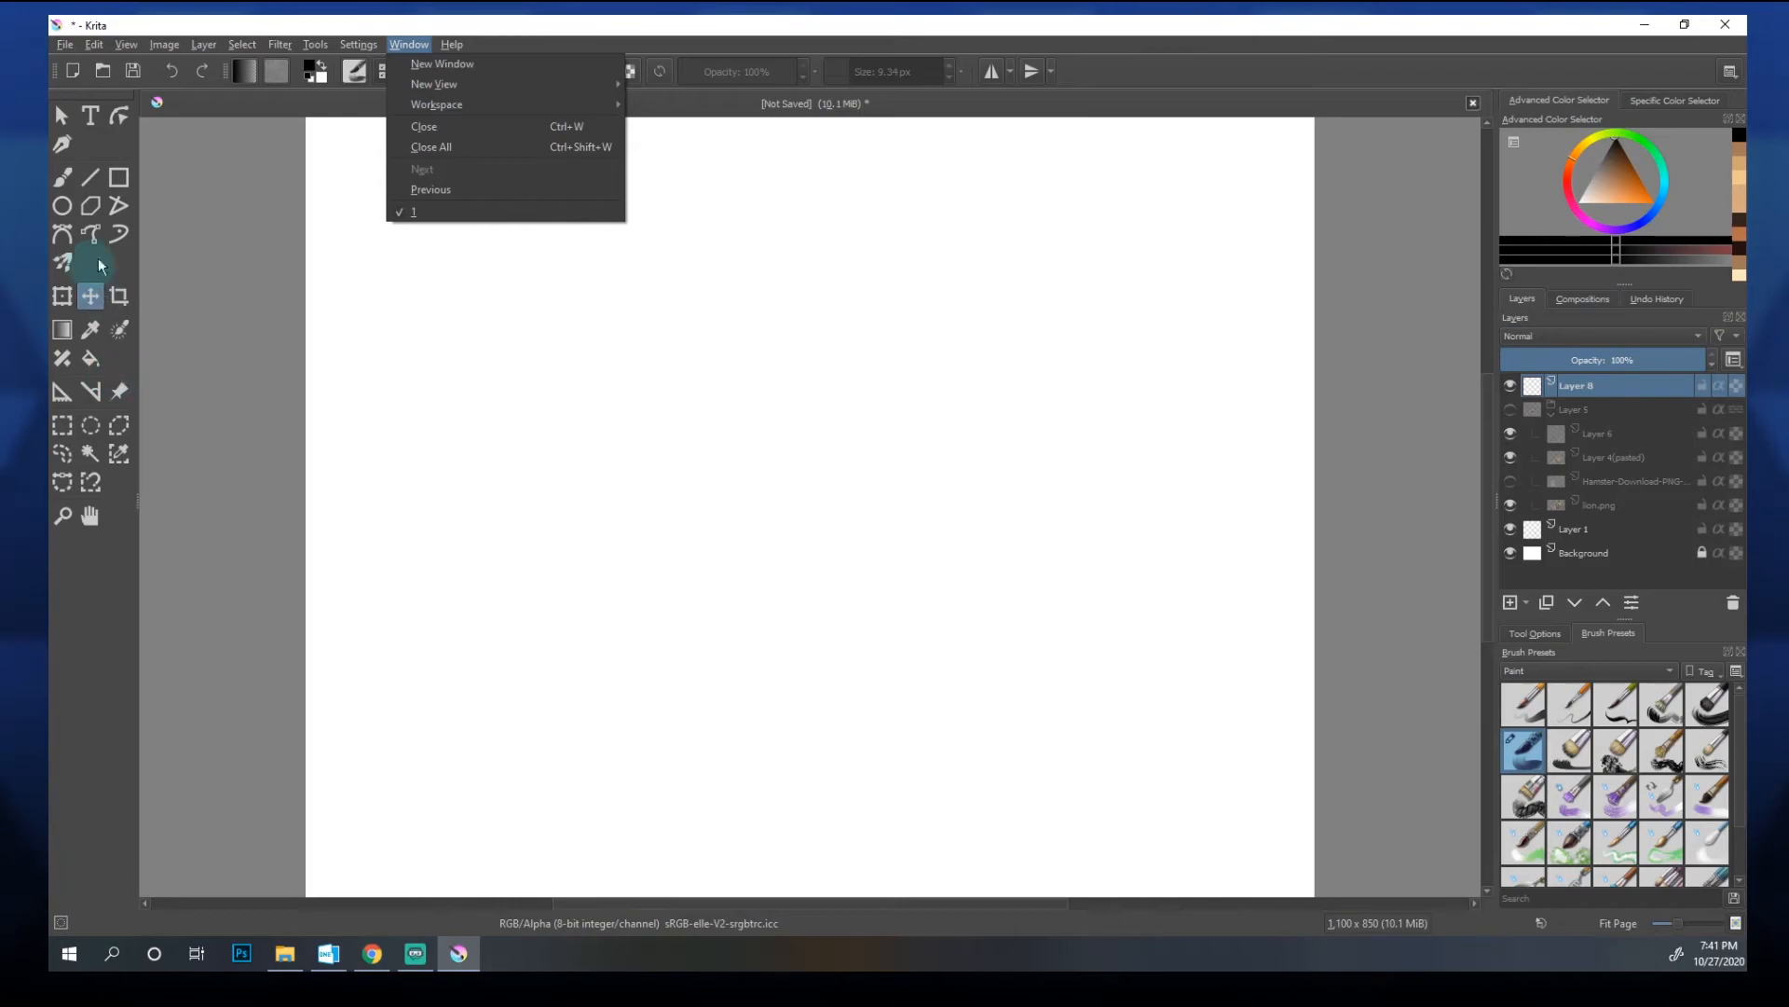
pyautogui.click(137, 500)
pyautogui.moveTo(137, 499)
pyautogui.mouseDown()
pyautogui.moveTo(91, 507)
pyautogui.moveTo(120, 508)
pyautogui.mouseUp()
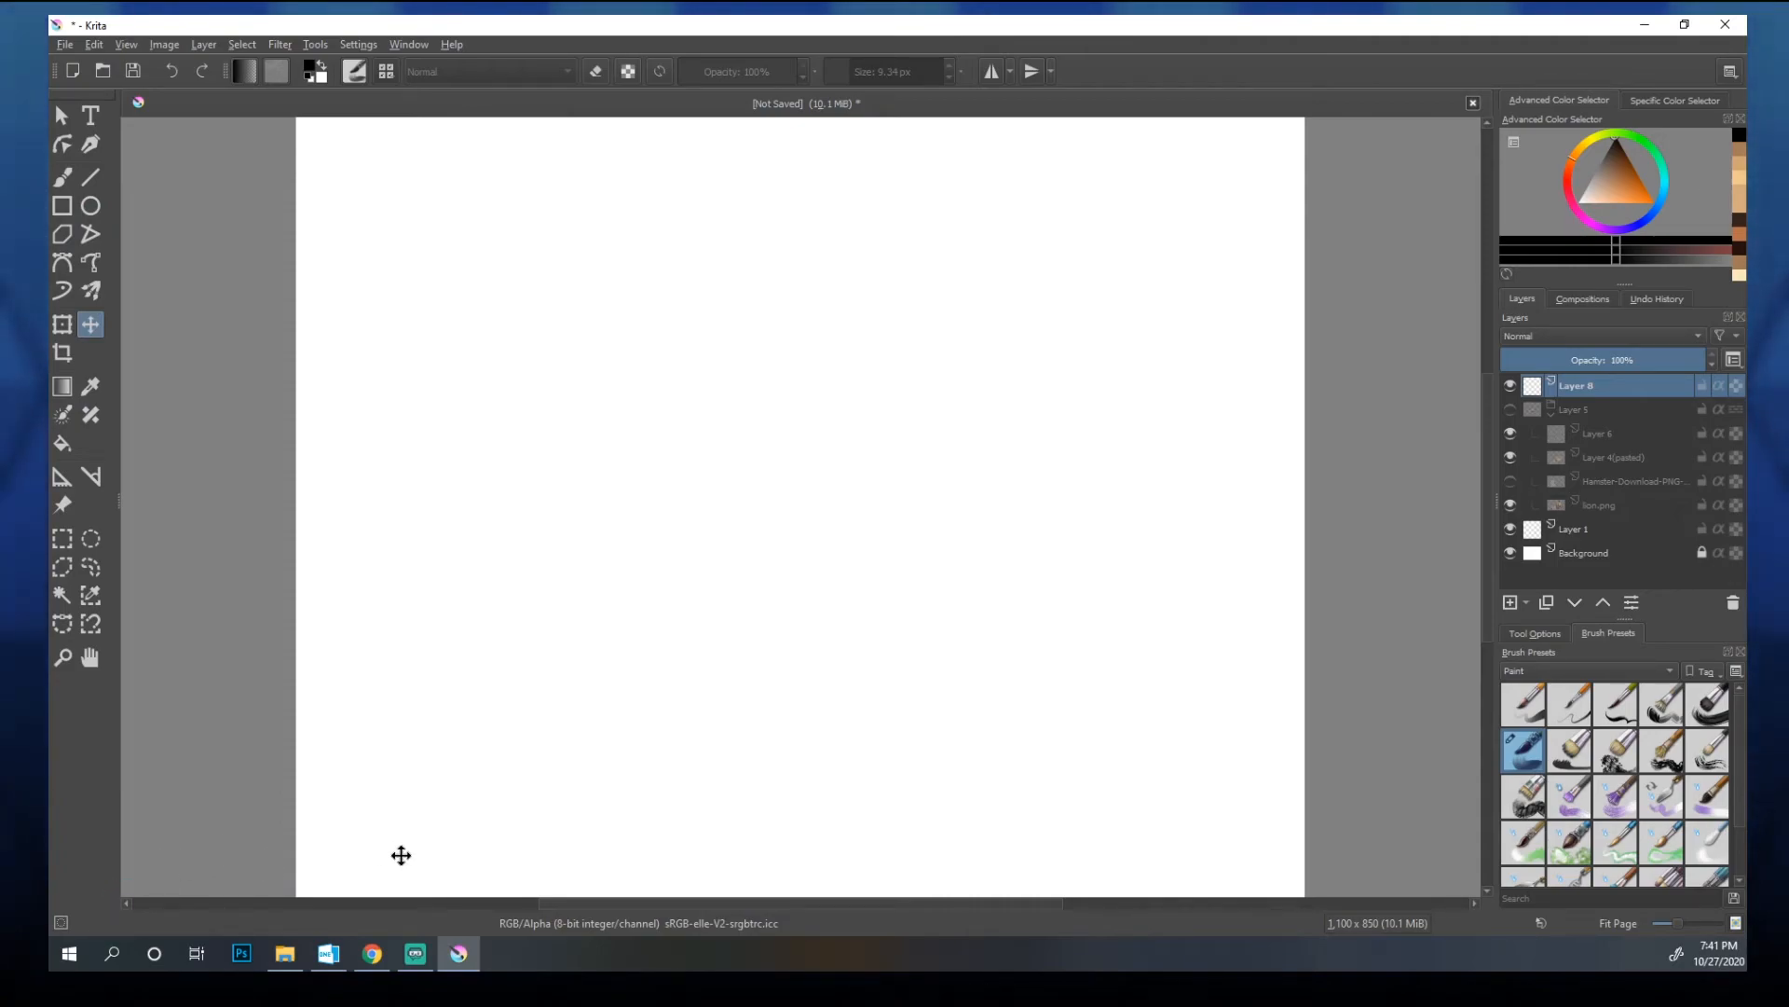
# Step: Open the undo history and review its most recent entries
pyautogui.click(1656, 298)
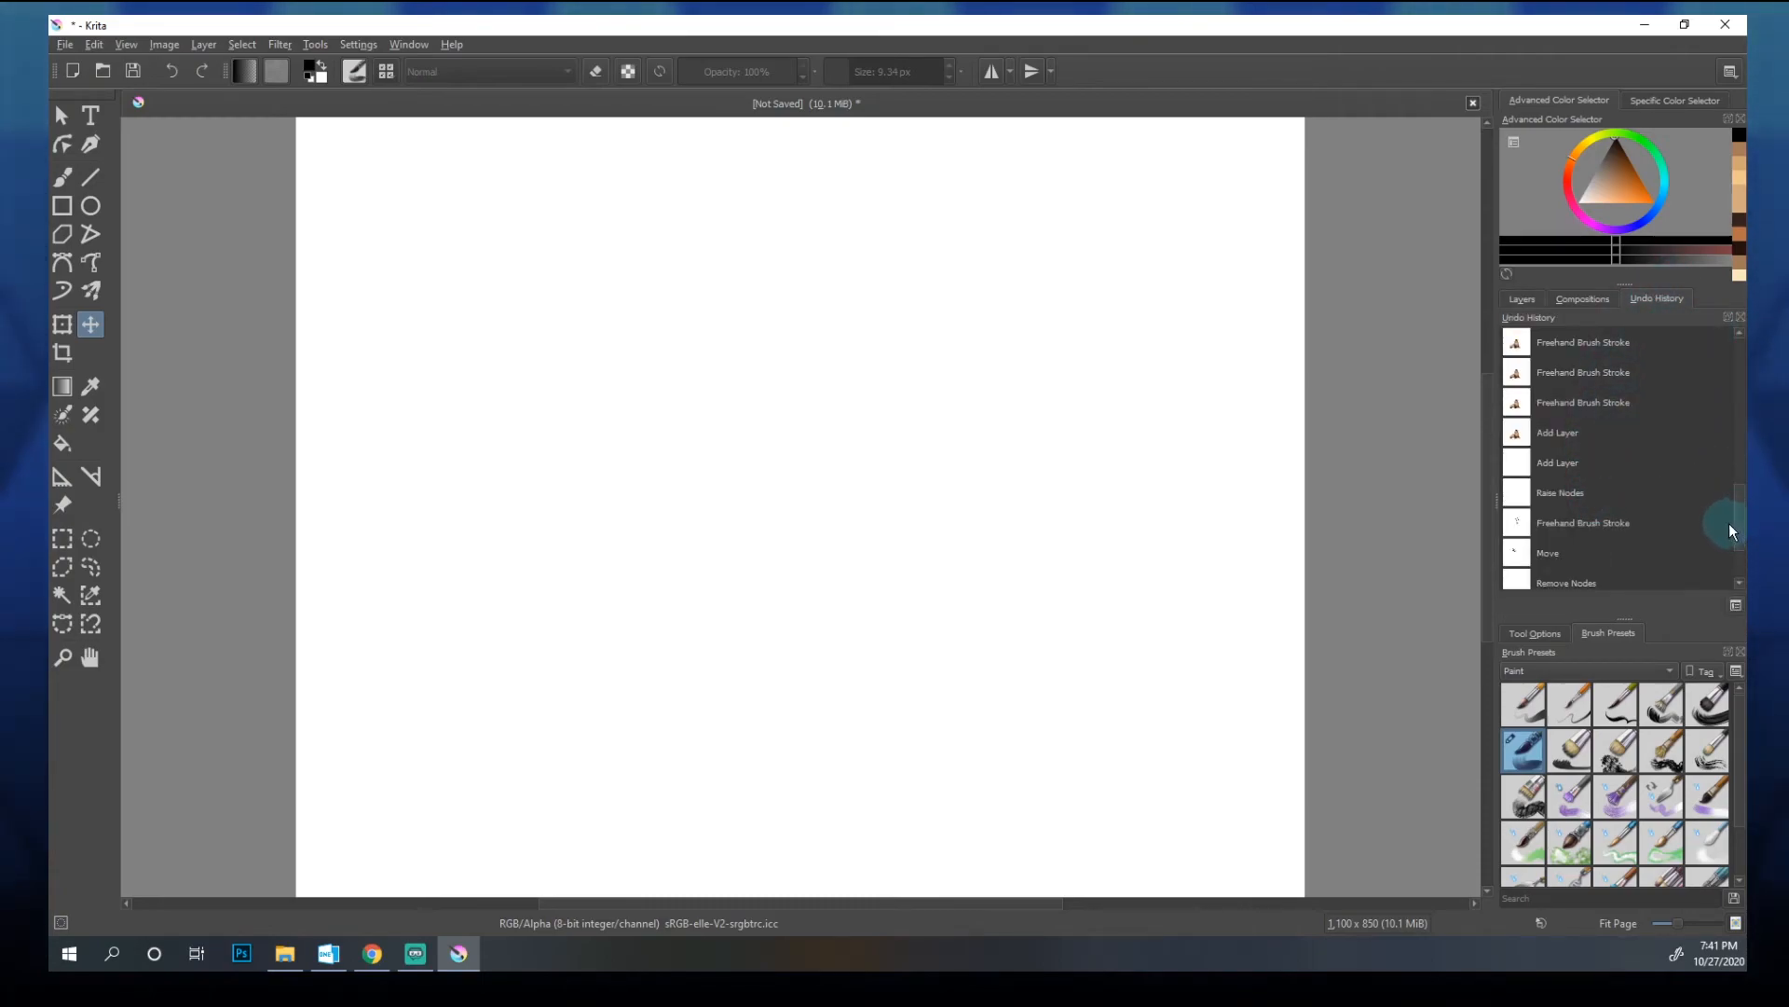
pyautogui.moveTo(1741, 518)
pyautogui.mouseDown()
pyautogui.moveTo(1722, 354)
pyautogui.moveTo(1737, 533)
pyautogui.moveTo(1722, 551)
pyautogui.mouseUp()
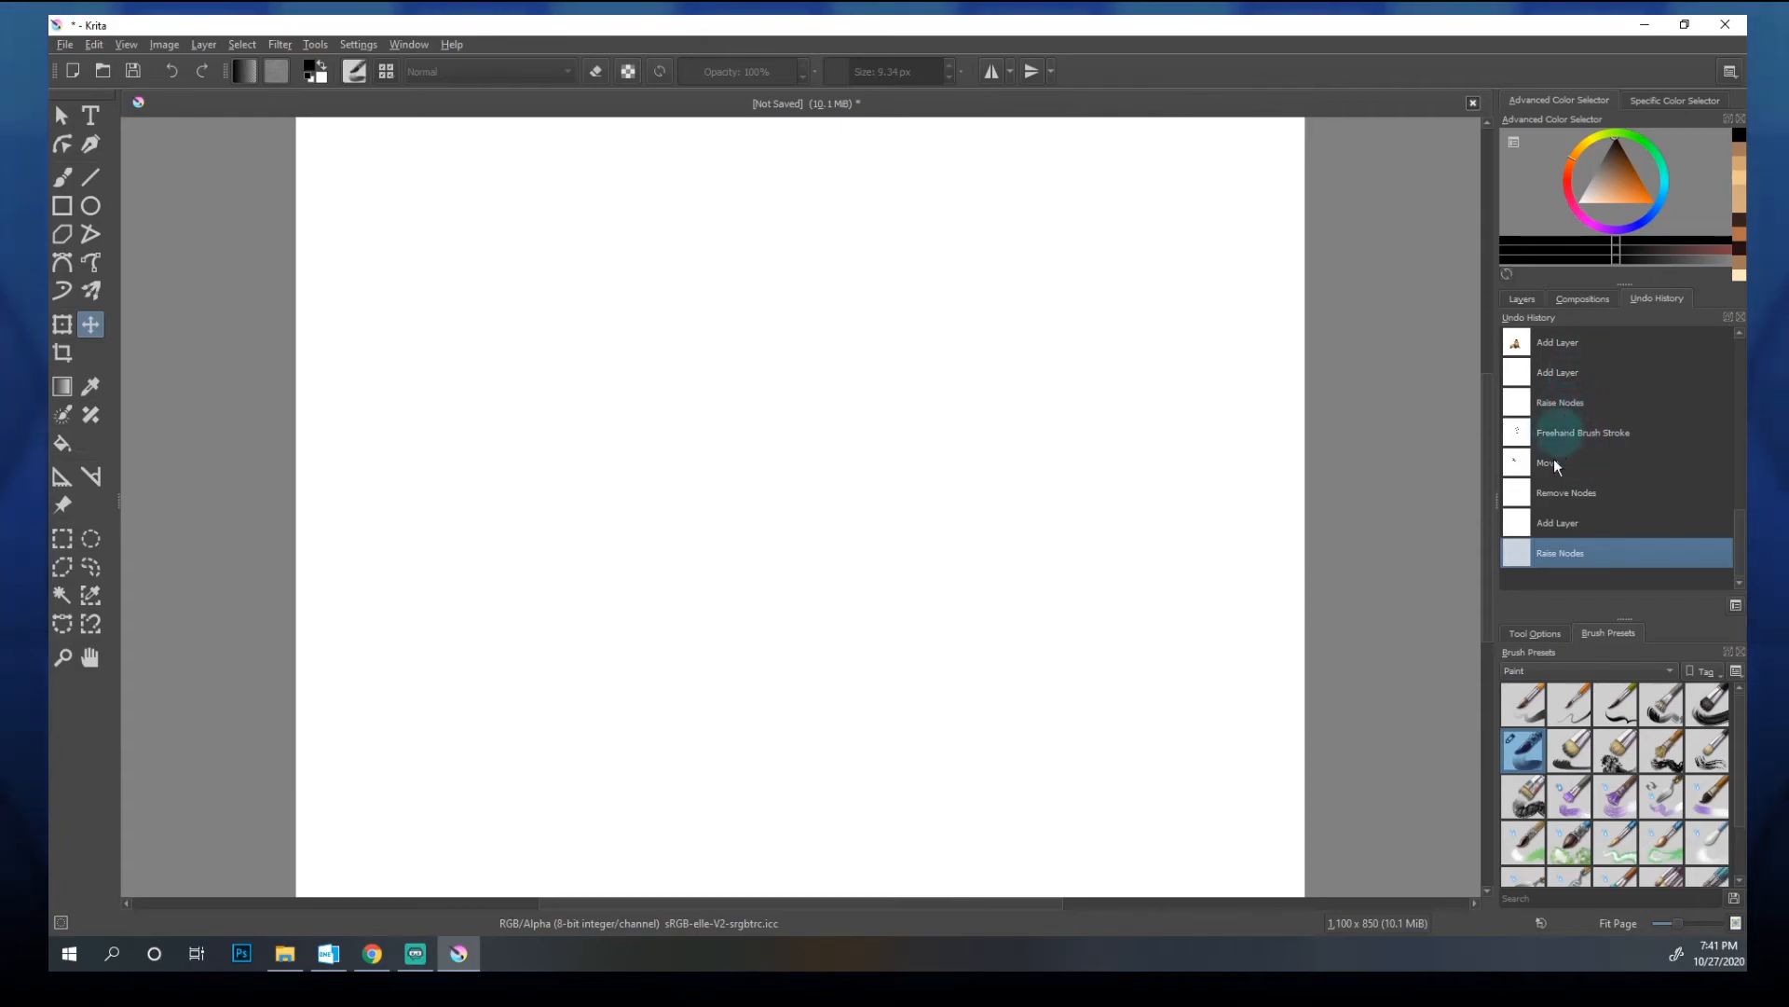
# Step: Return from the undo history to the layer list and review the list of available workspaces
pyautogui.click(1531, 510)
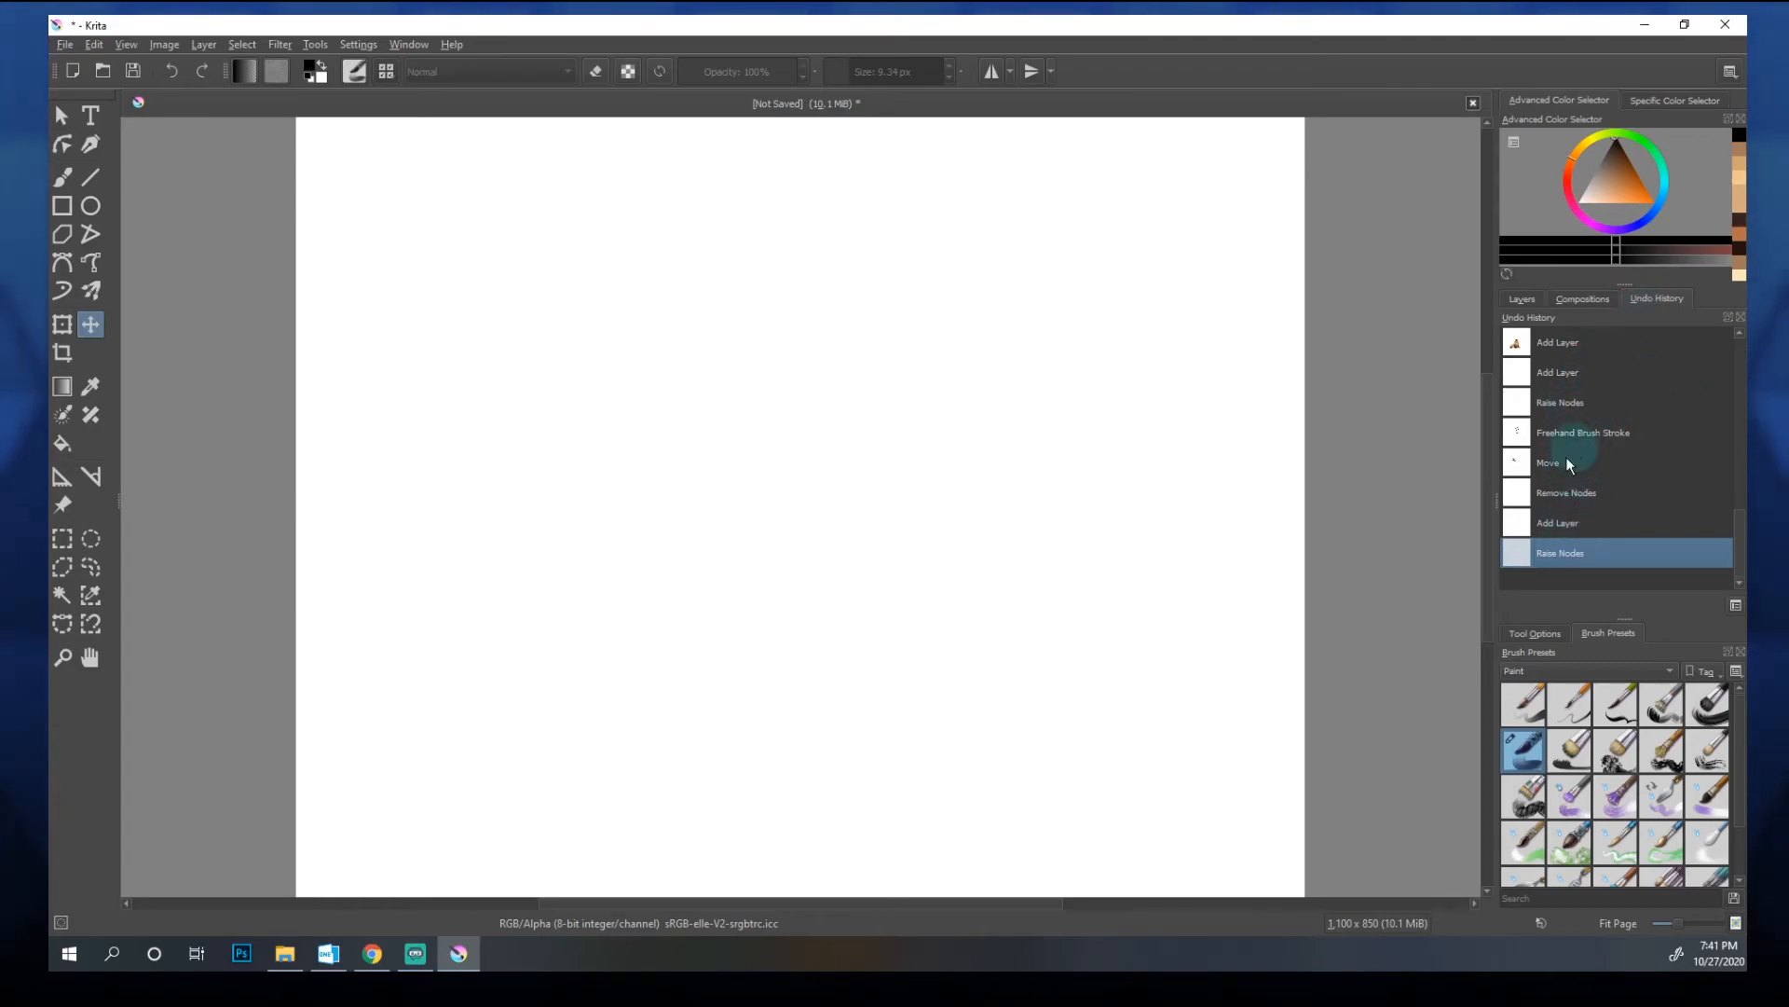
pyautogui.click(1526, 298)
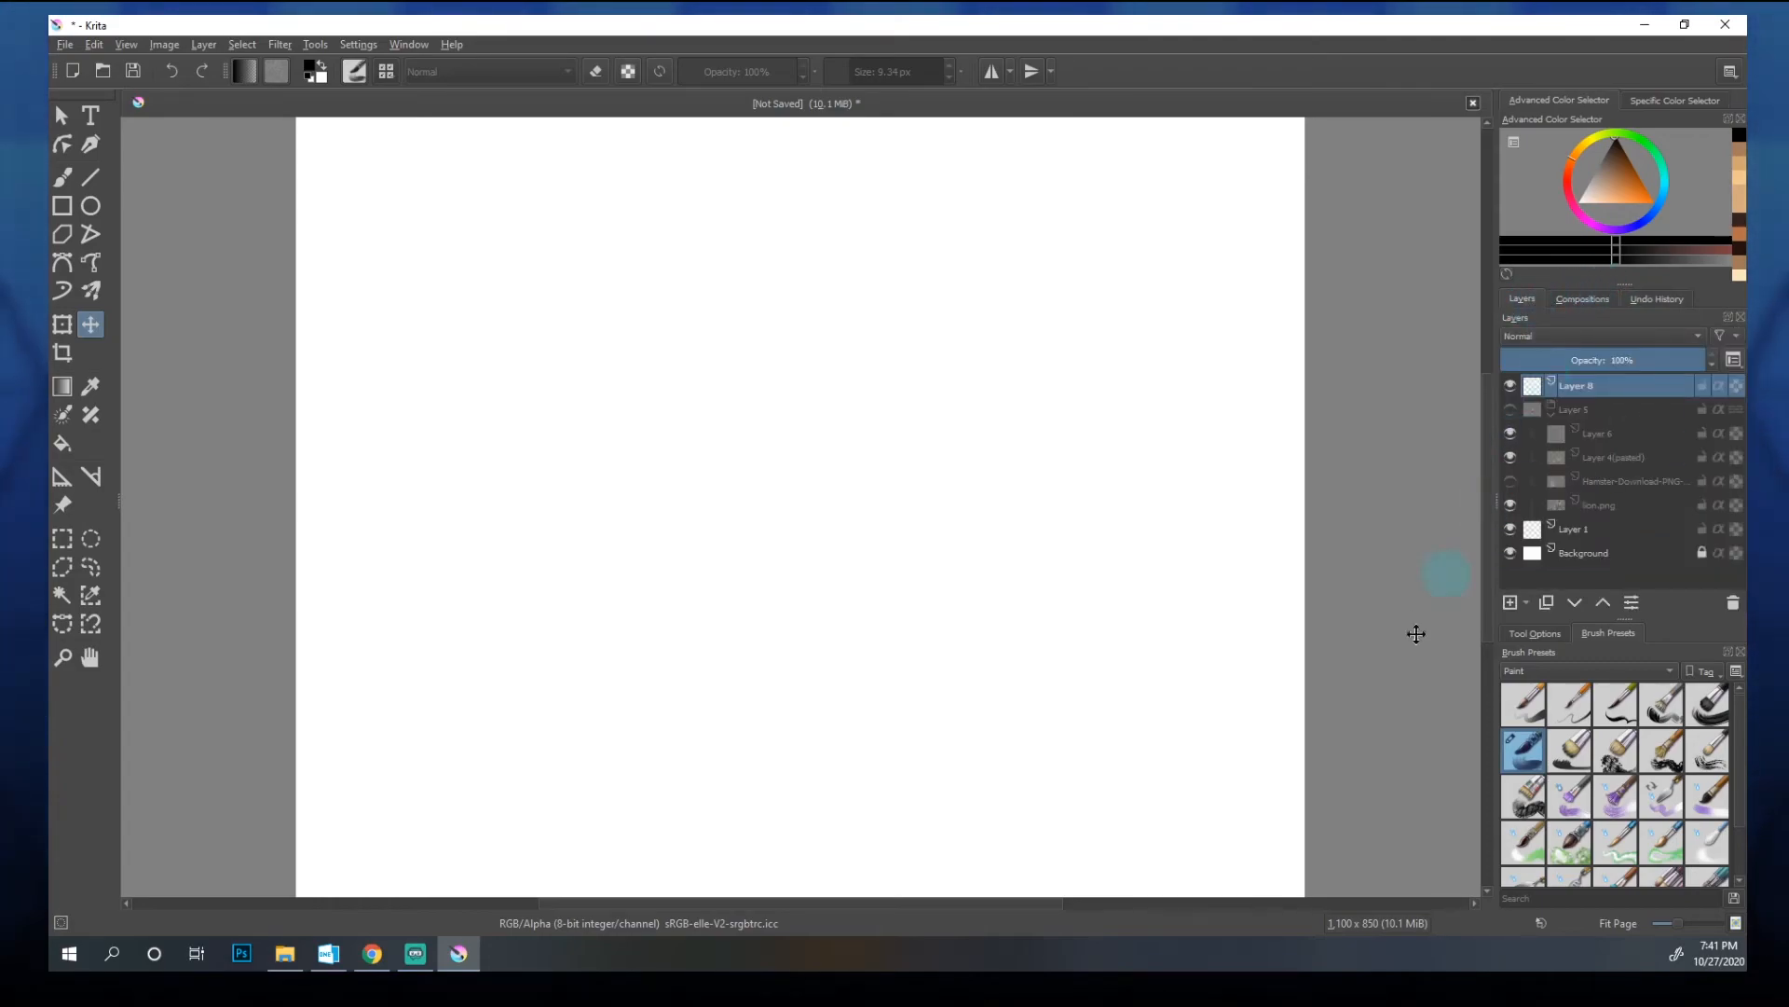
pyautogui.click(409, 45)
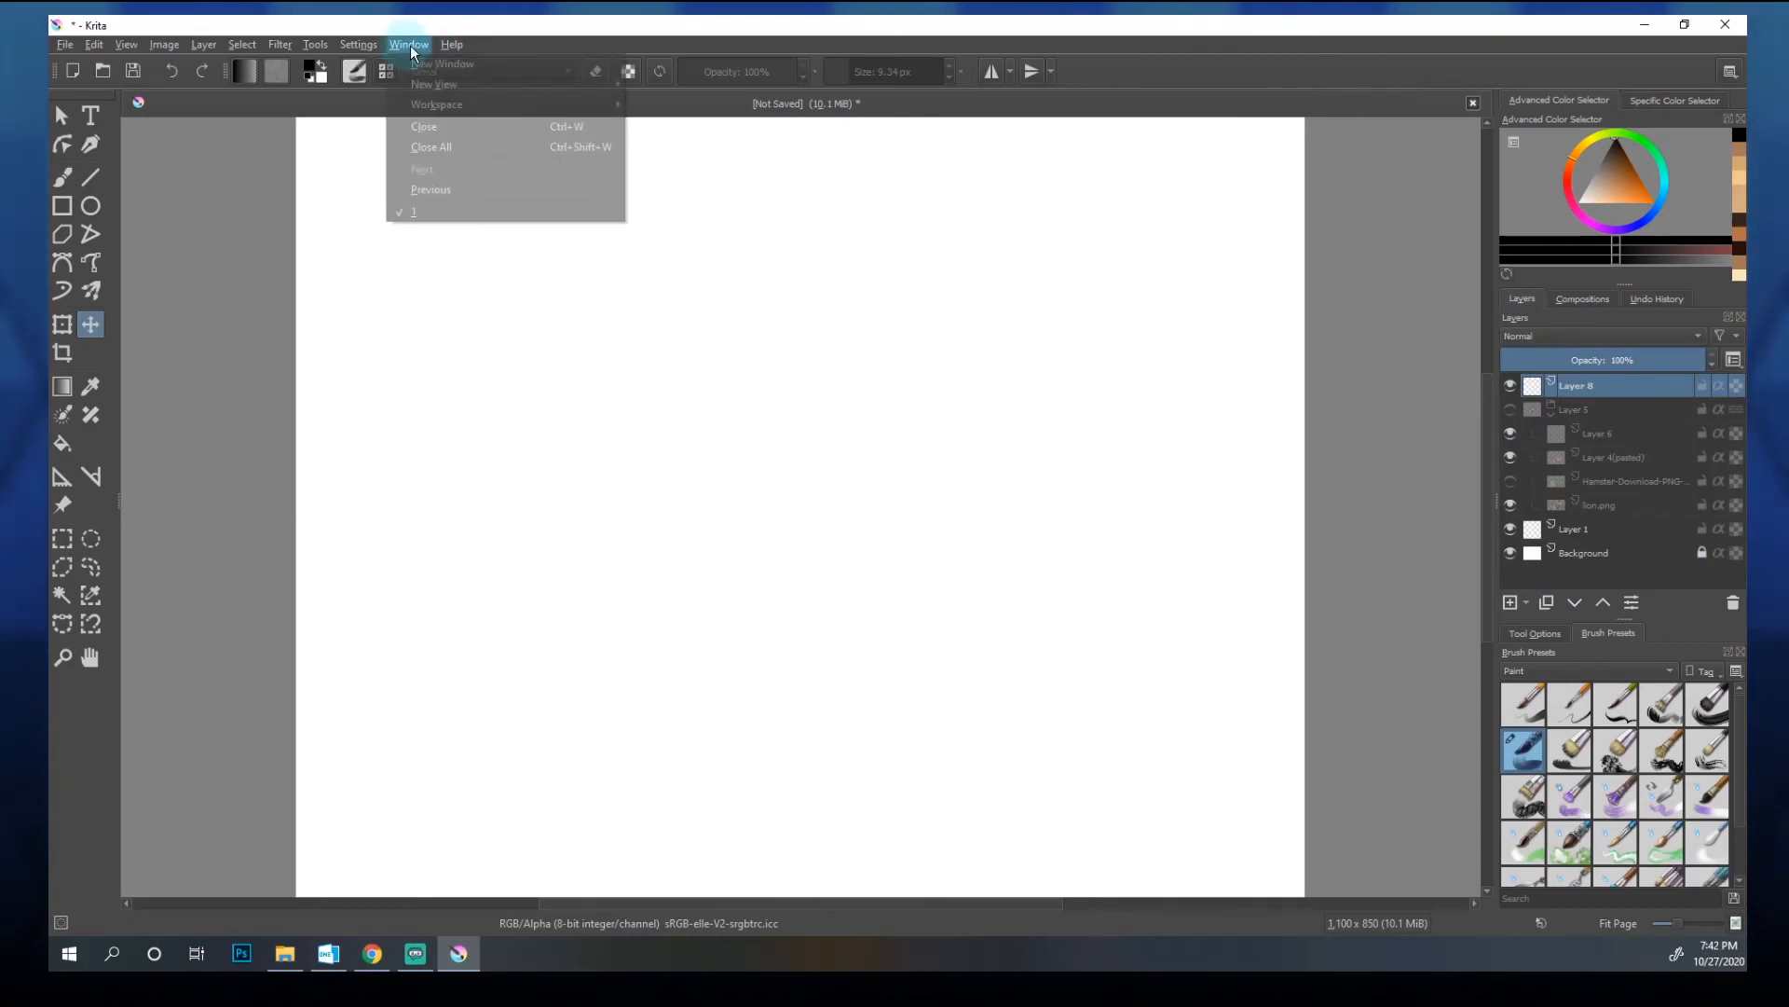
pyautogui.moveTo(456, 105)
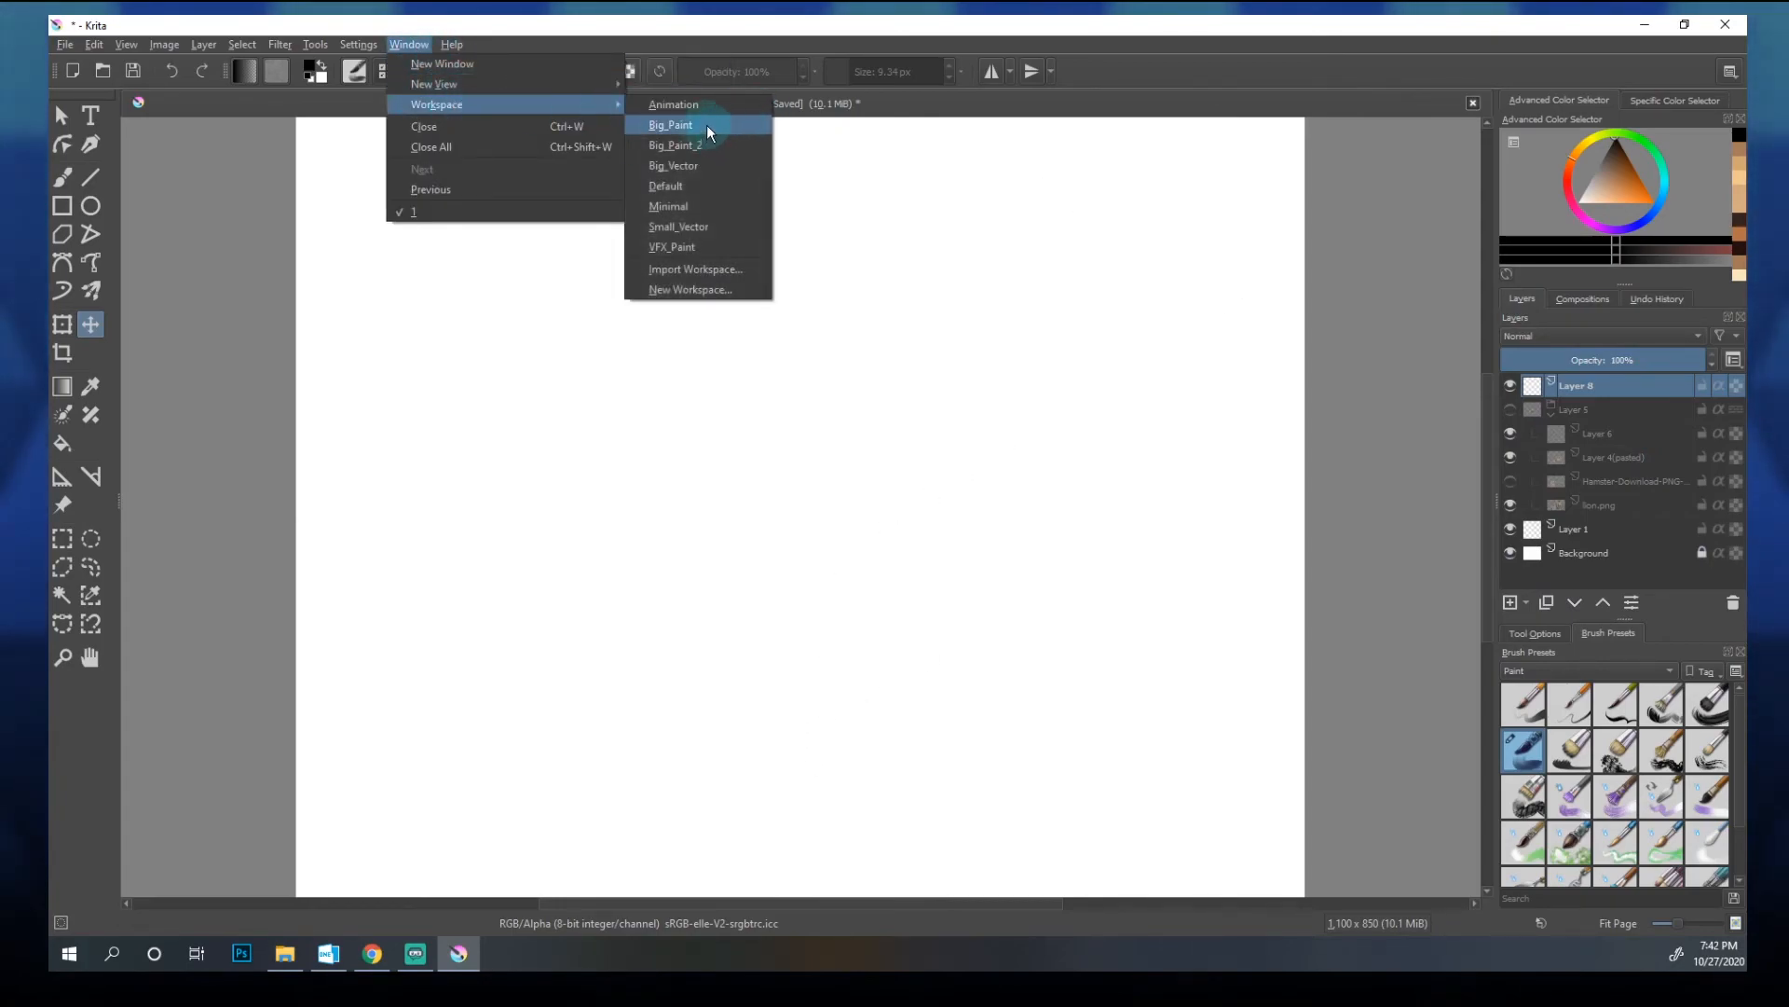
pyautogui.click(824, 281)
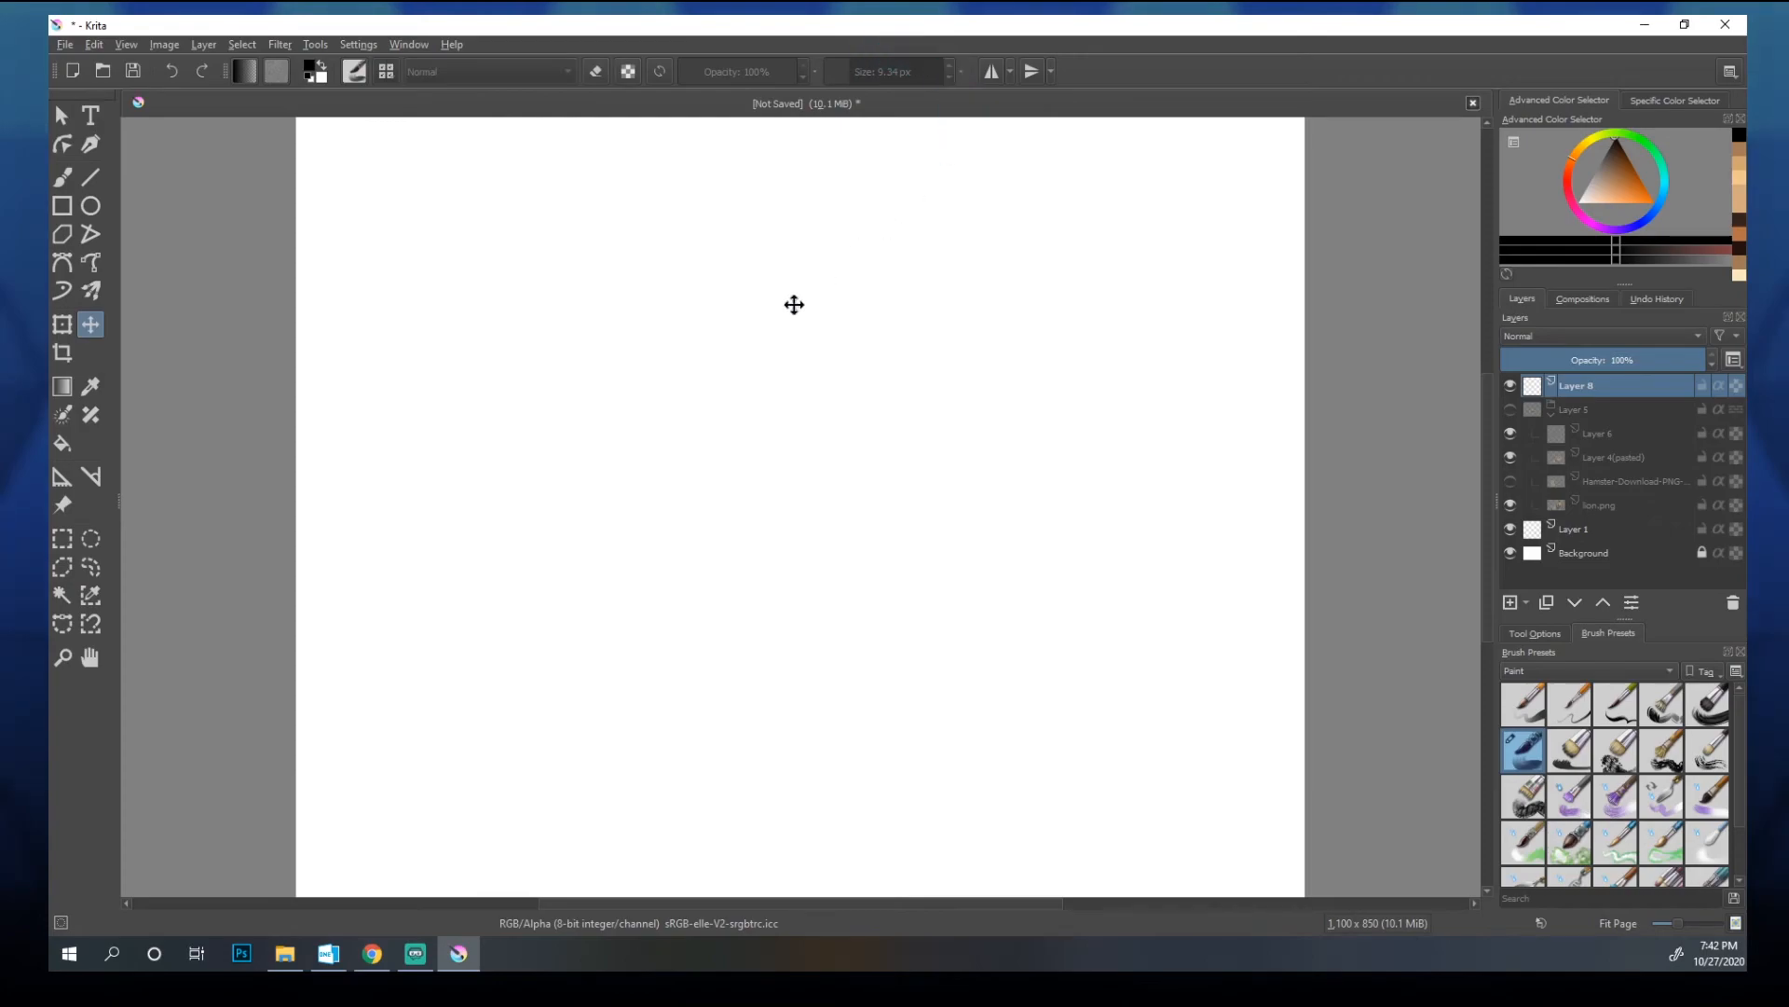
# Step: Paint a horizontal test stroke across the upper canvas with the Freehand Brush and undo it
pyautogui.click(62, 177)
pyautogui.moveTo(527, 308)
pyautogui.mouseDown()
pyautogui.moveTo(643, 276)
pyautogui.moveTo(787, 364)
pyautogui.moveTo(1016, 298)
pyautogui.mouseUp()
pyautogui.hotkey('ctrl', 'z')
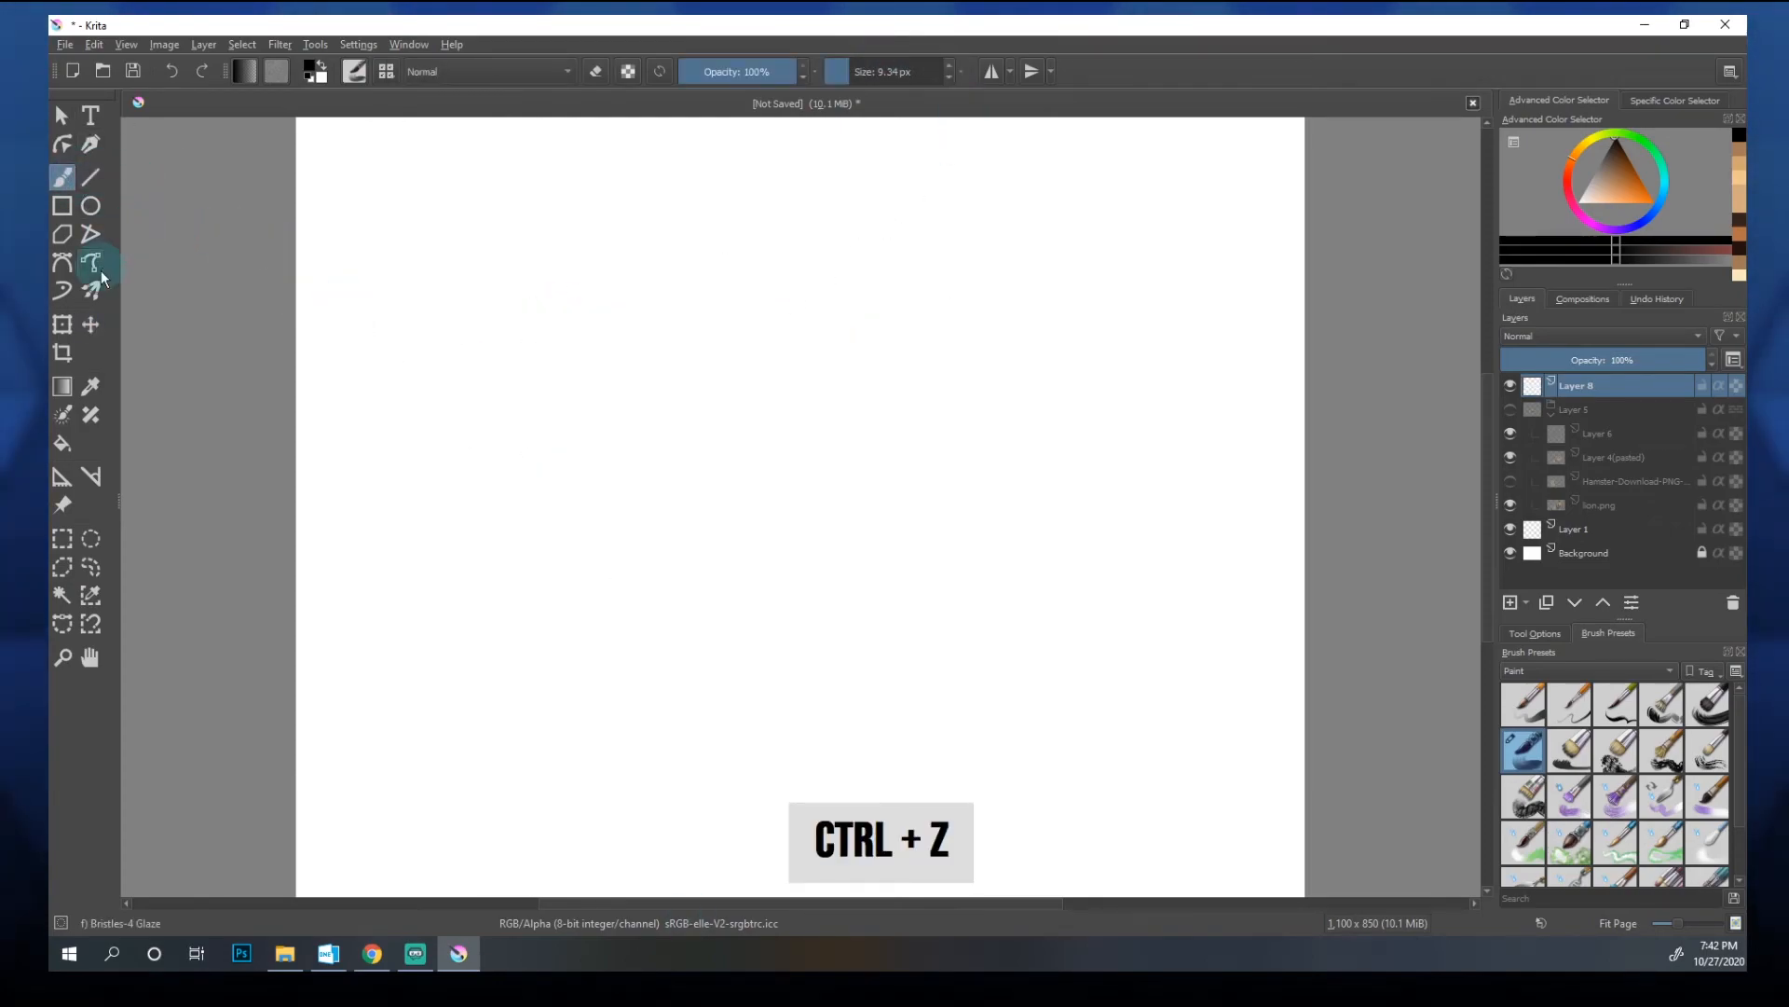
# Step: Activate the Transform tool, make the Layer 5 group visible and select it
pyautogui.click(93, 322)
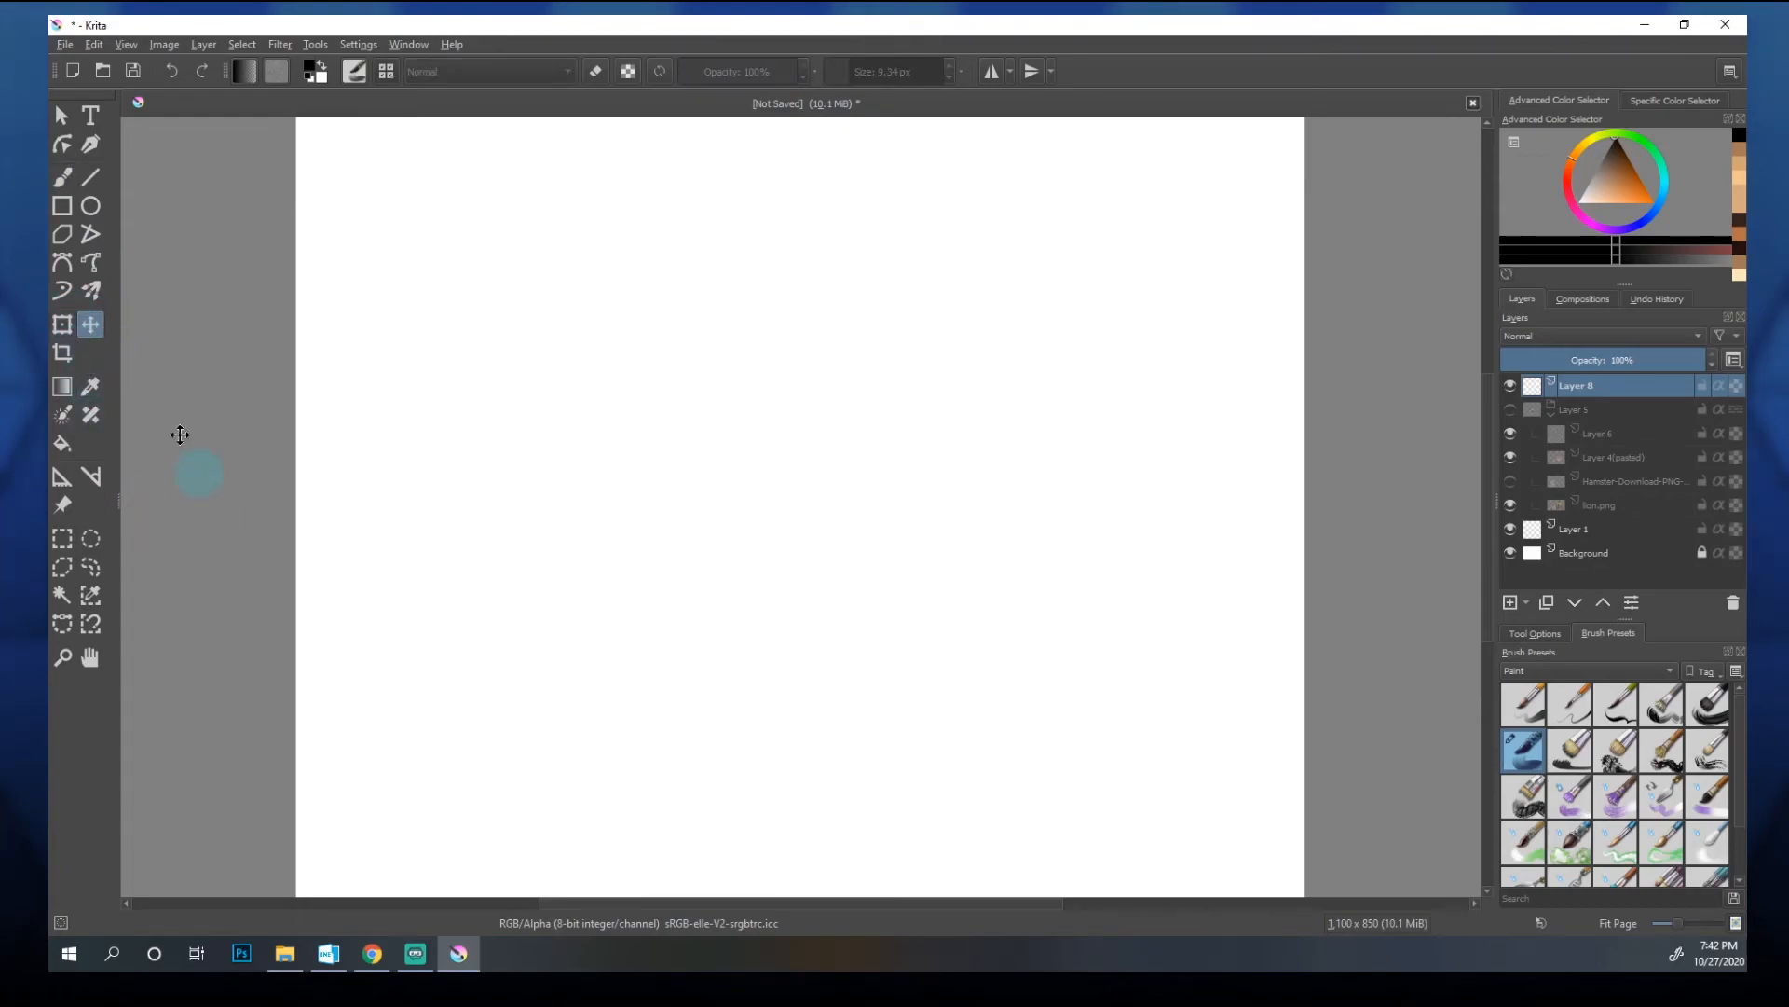
pyautogui.click(531, 646)
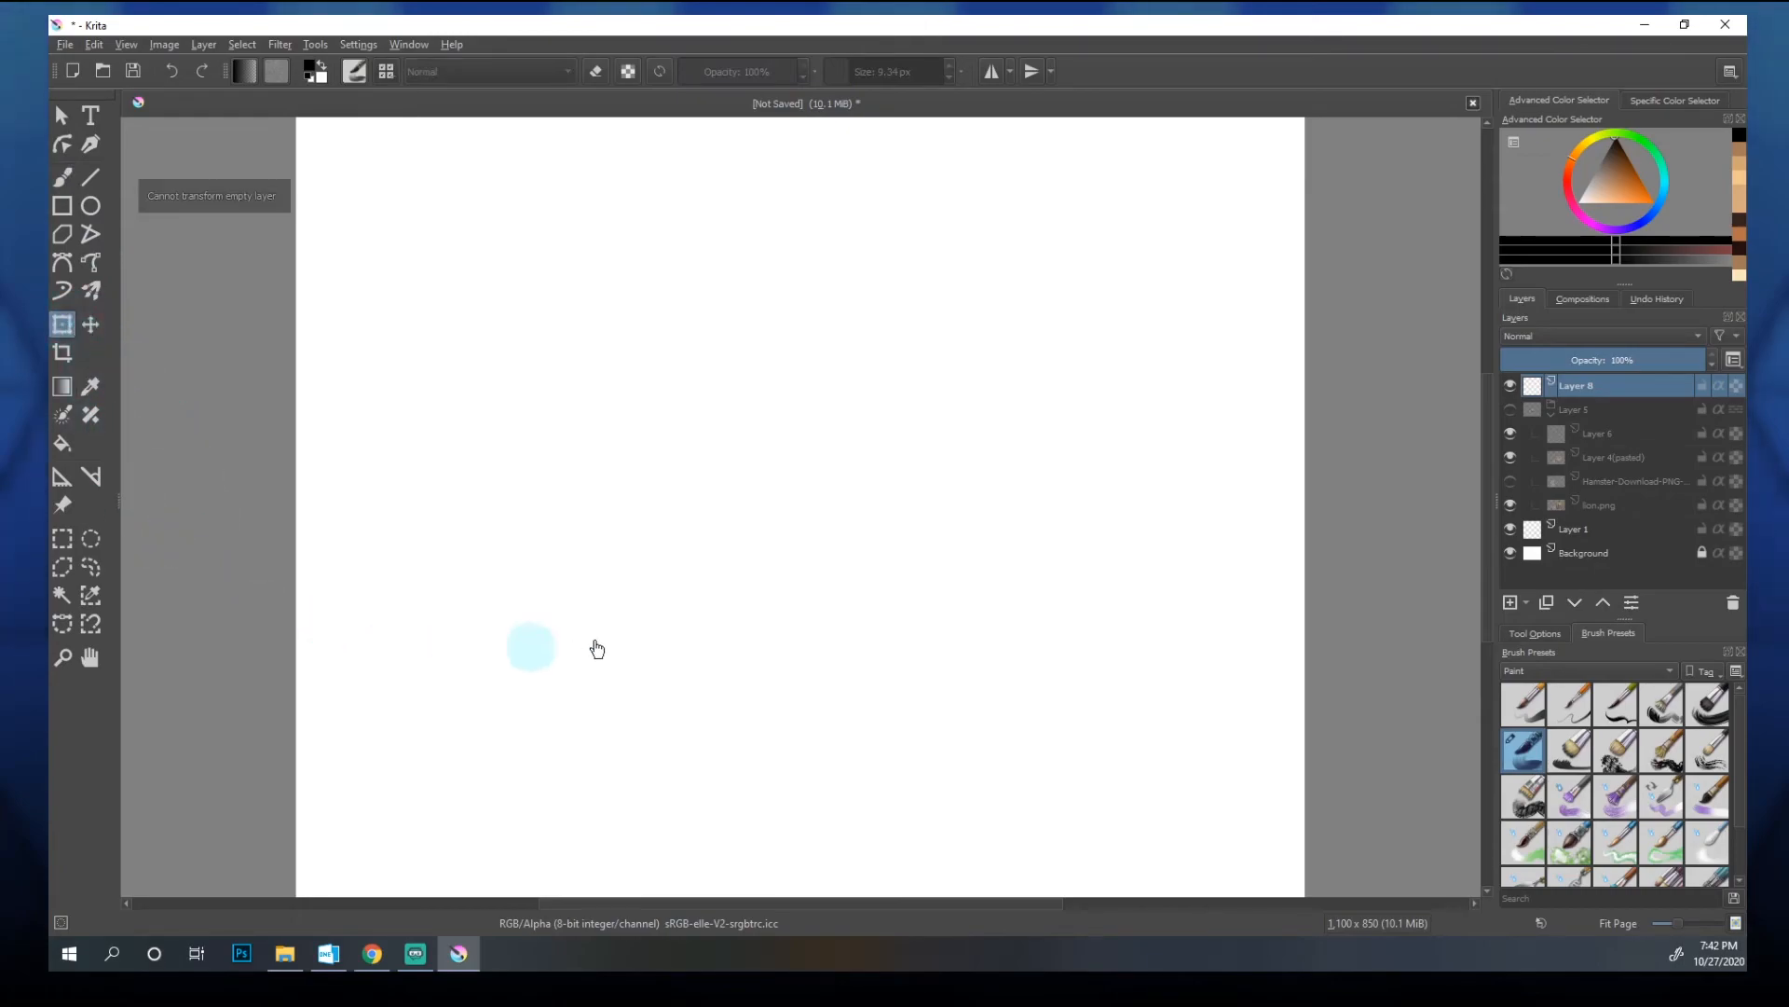
pyautogui.click(1510, 409)
pyautogui.click(1585, 411)
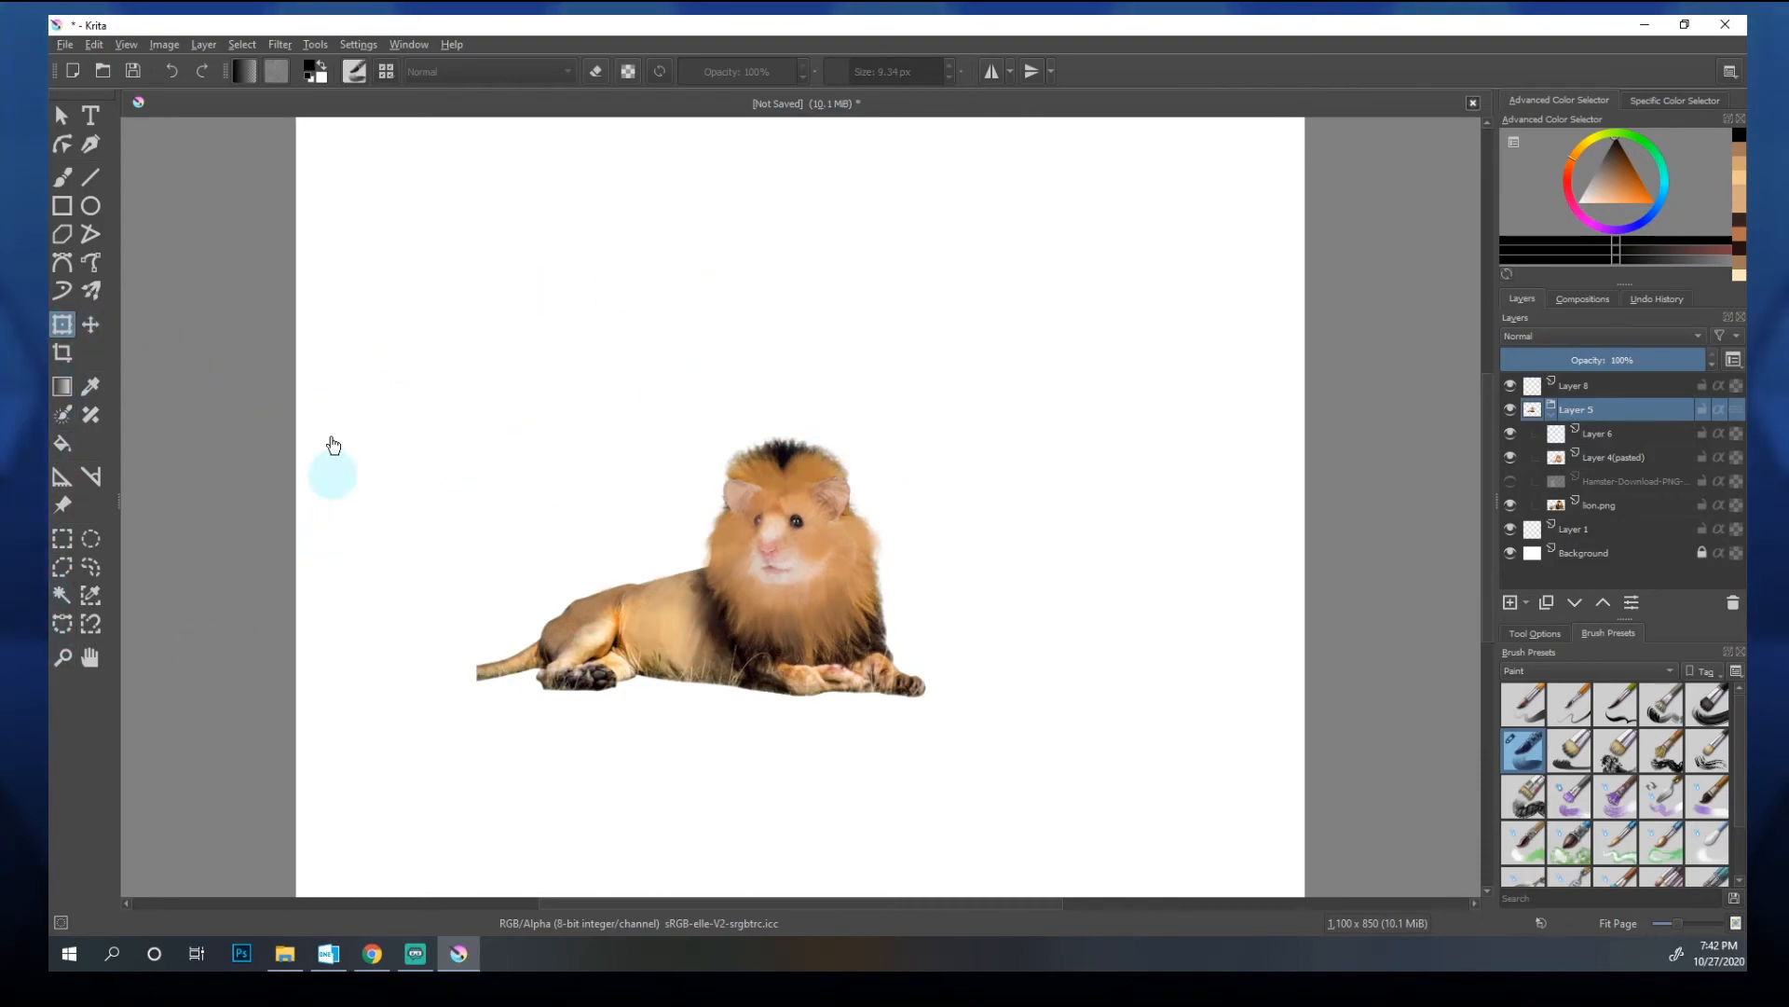
# Step: Select all four layers inside the Layer 5 group, from Layer 6 to lion.png, and merge them into one layer
pyautogui.click(1603, 433)
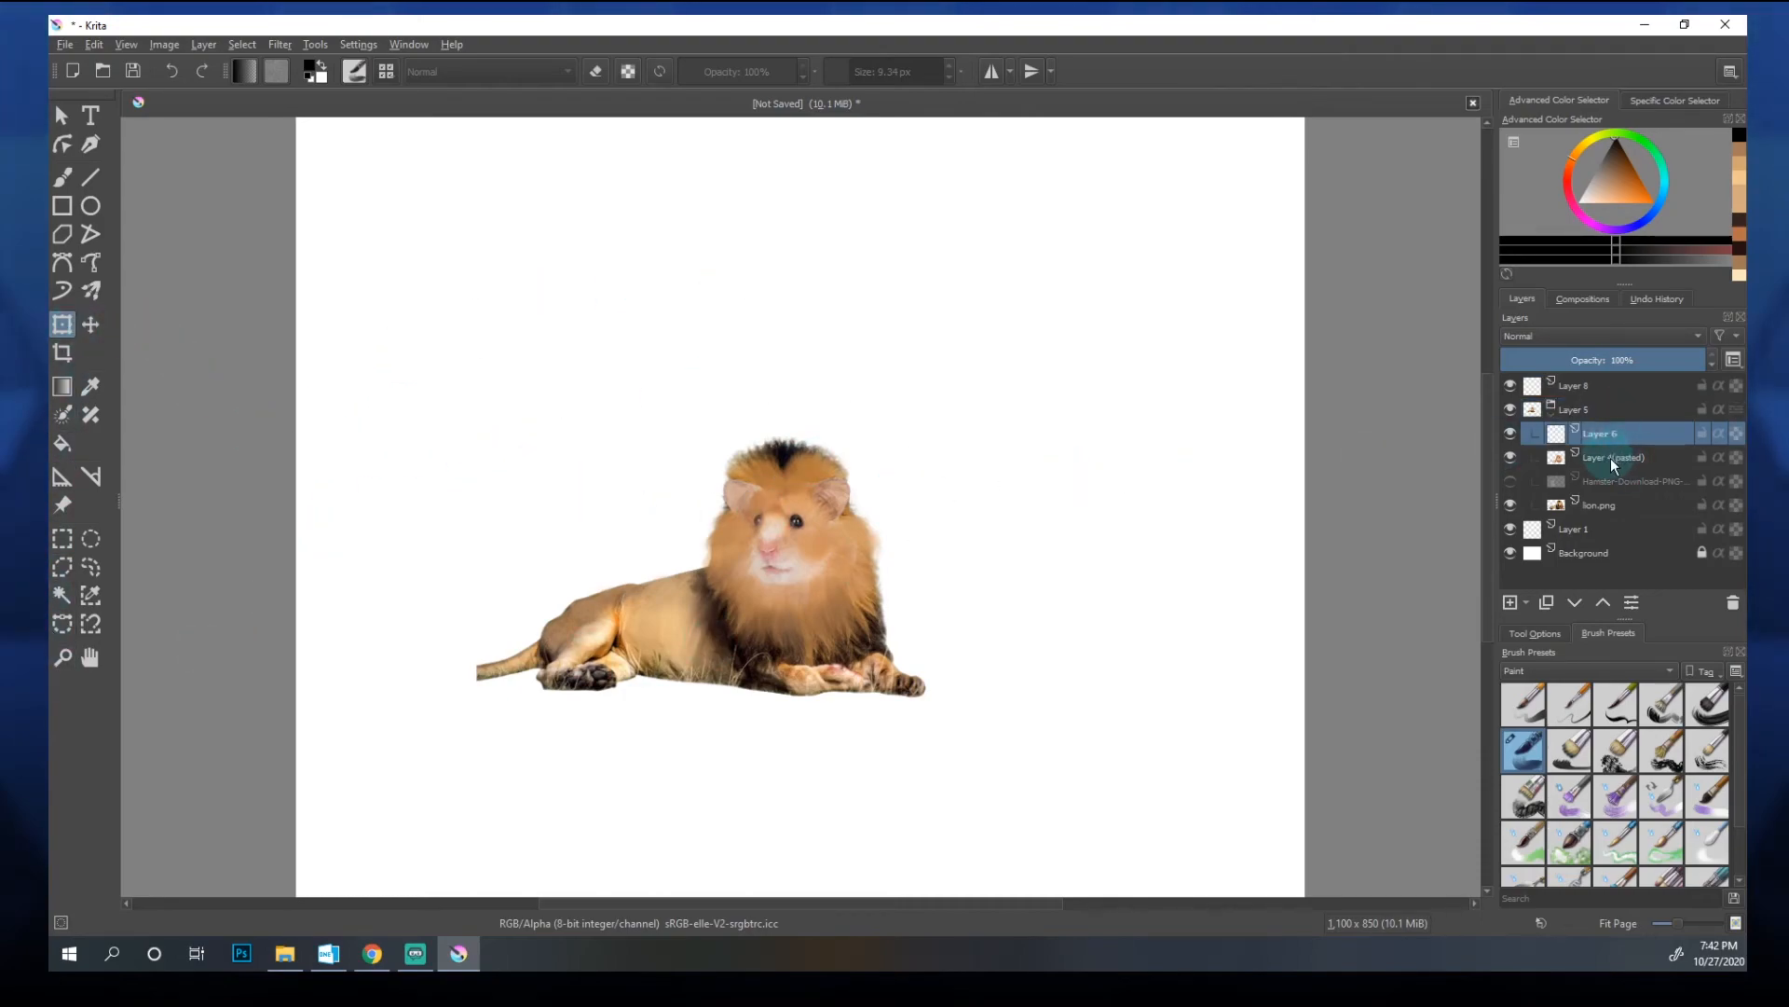
pyautogui.click(1608, 456)
pyautogui.click(1611, 507)
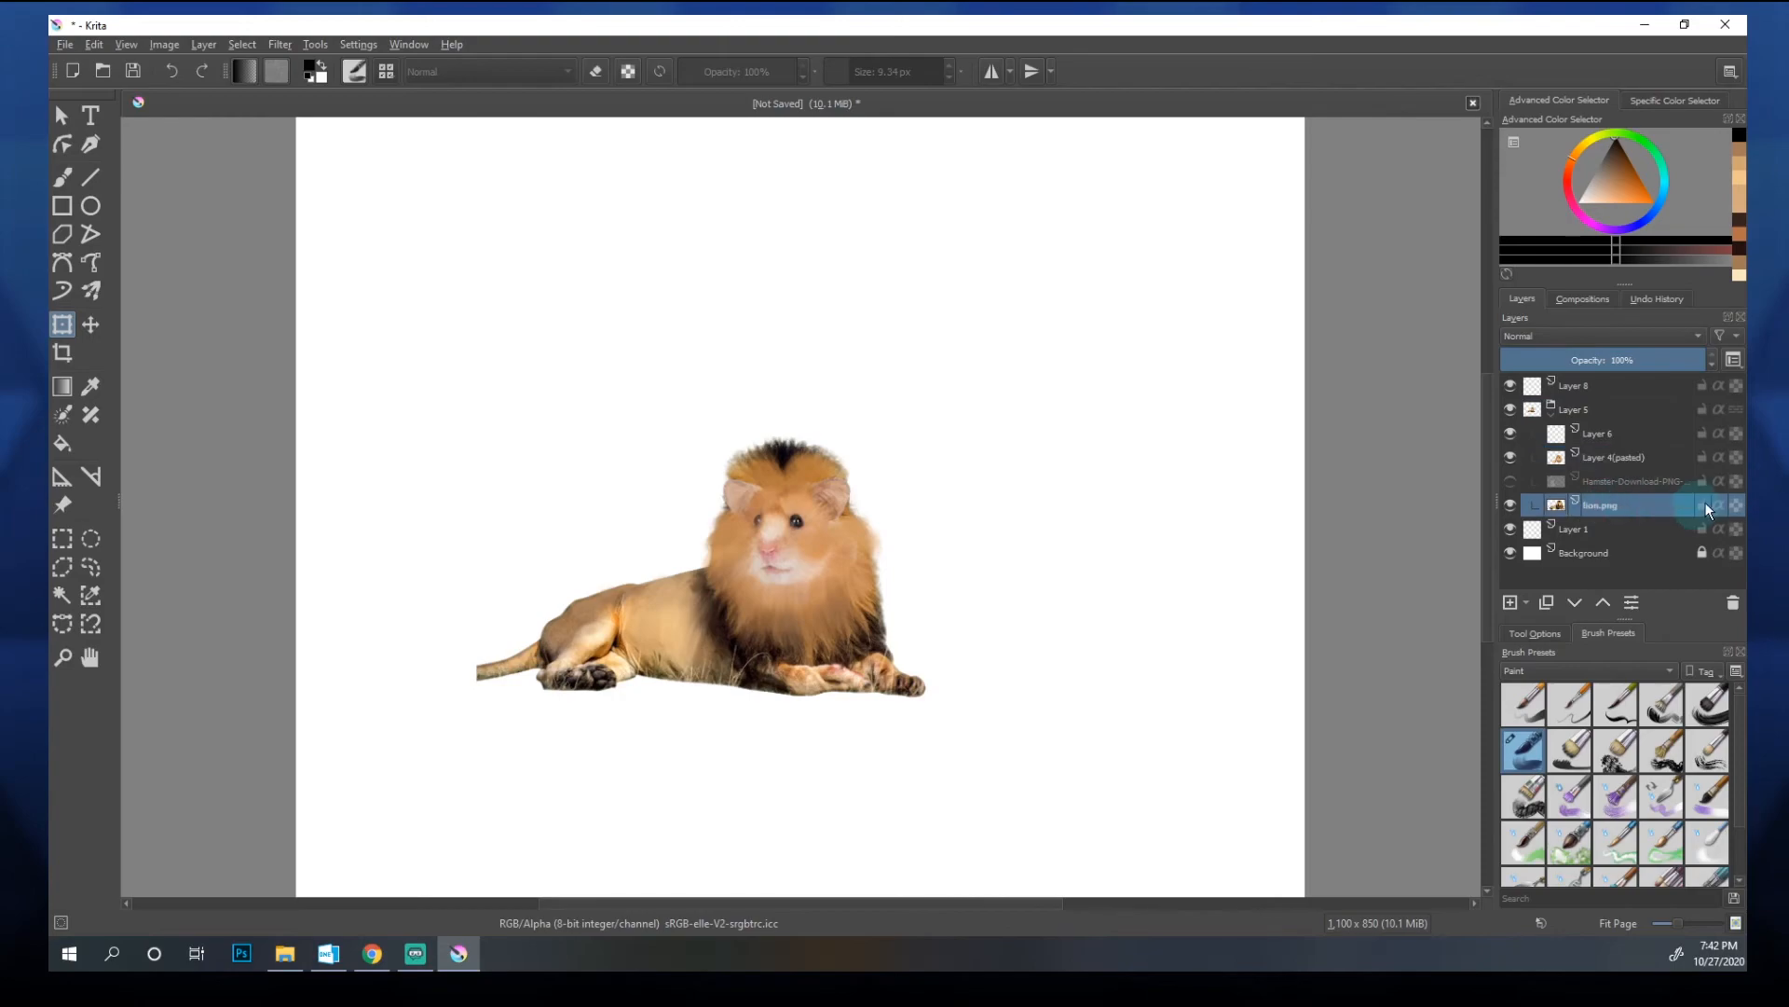
pyautogui.keyDown('shift'); pyautogui.click(1613, 436); pyautogui.keyUp('shift')
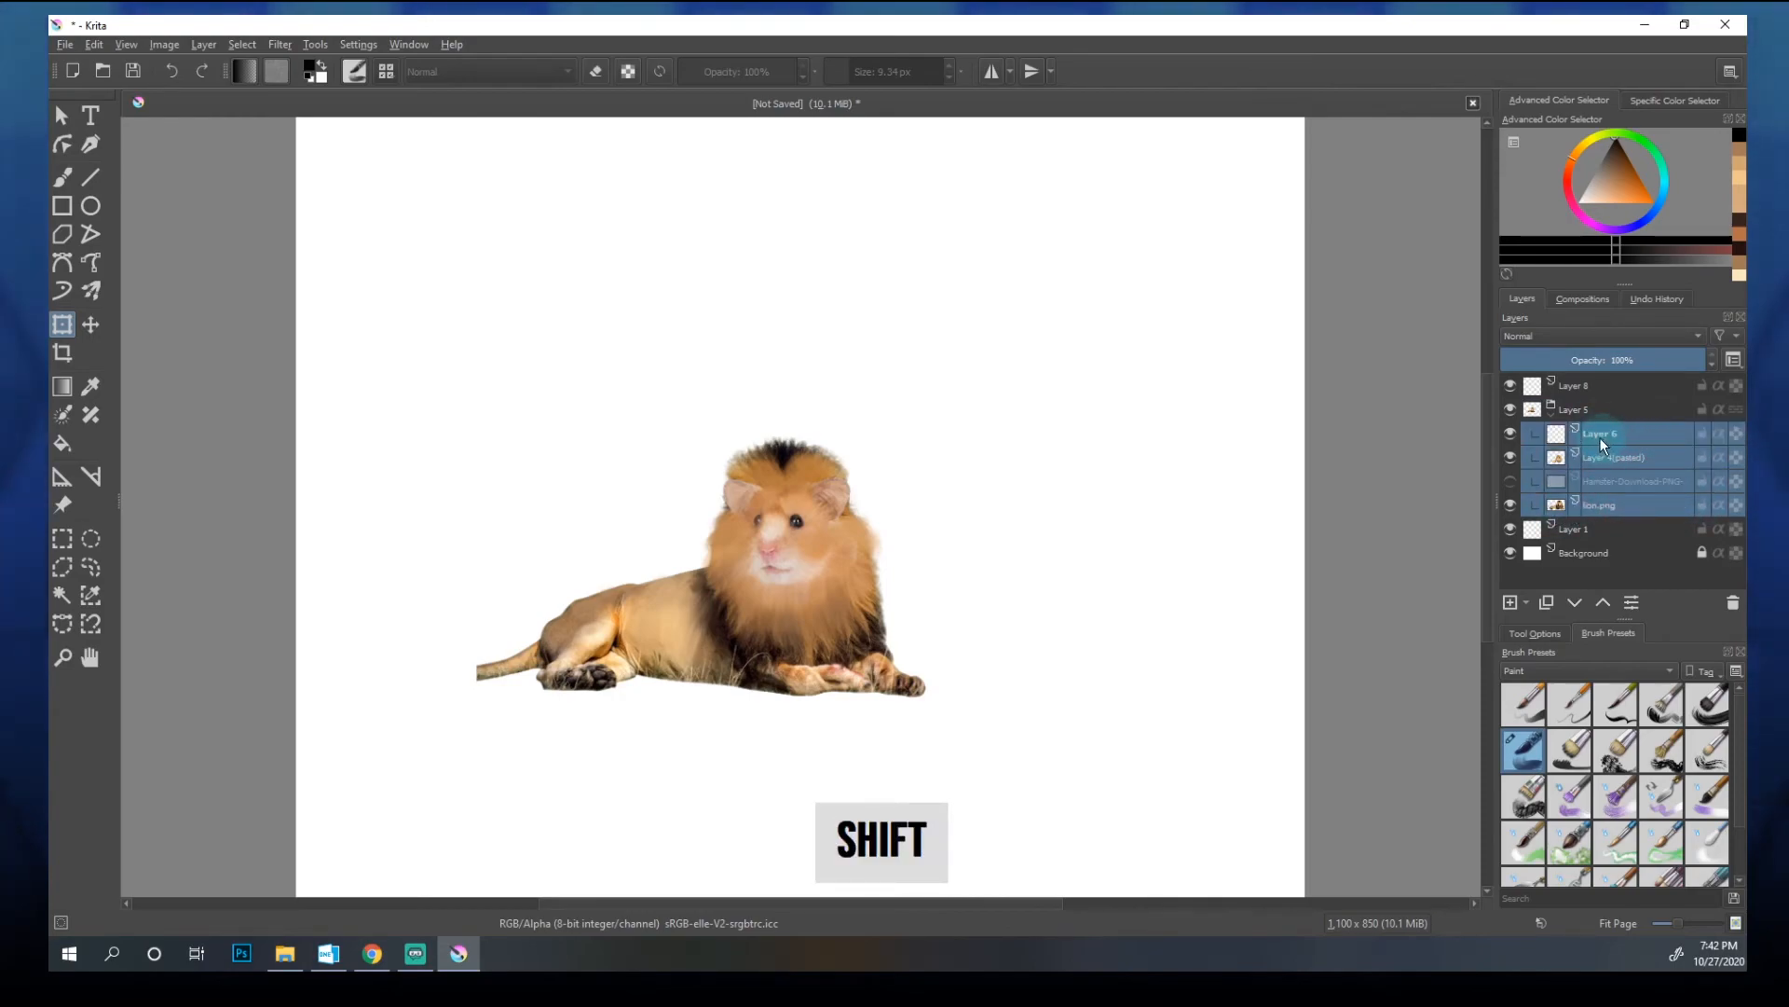
pyautogui.click(1608, 505)
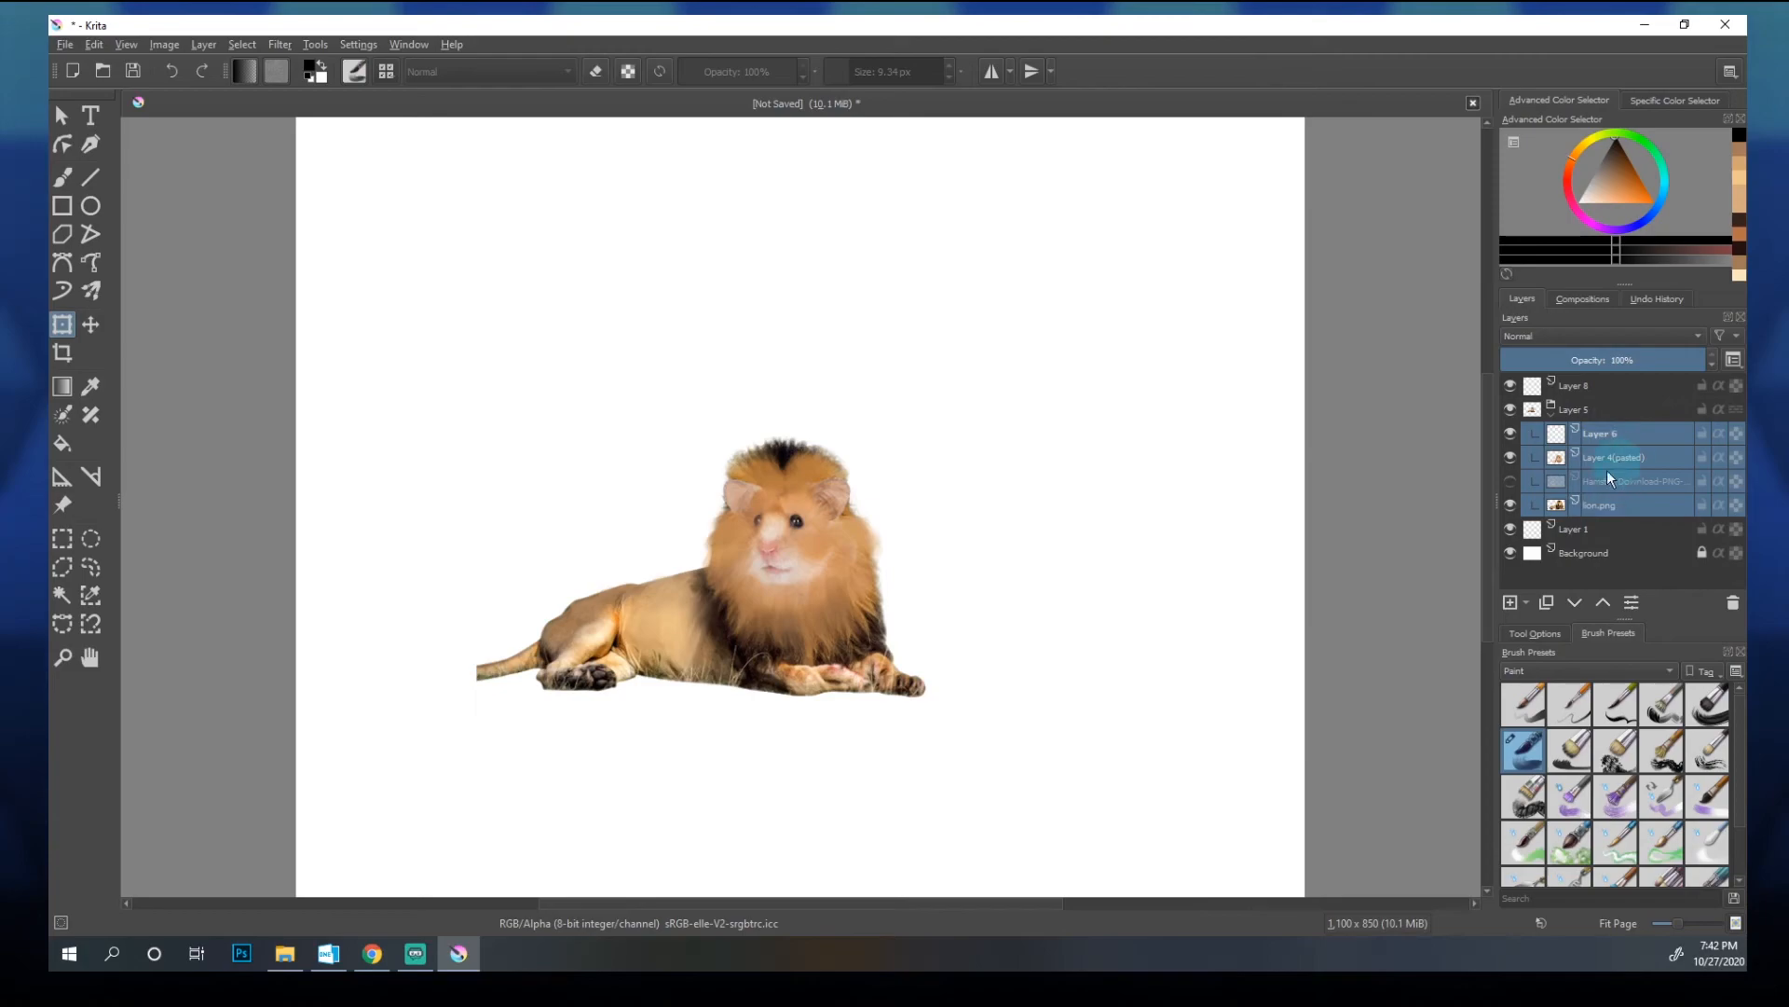
pyautogui.keyDown('shift'); pyautogui.click(1616, 435); pyautogui.keyUp('shift')
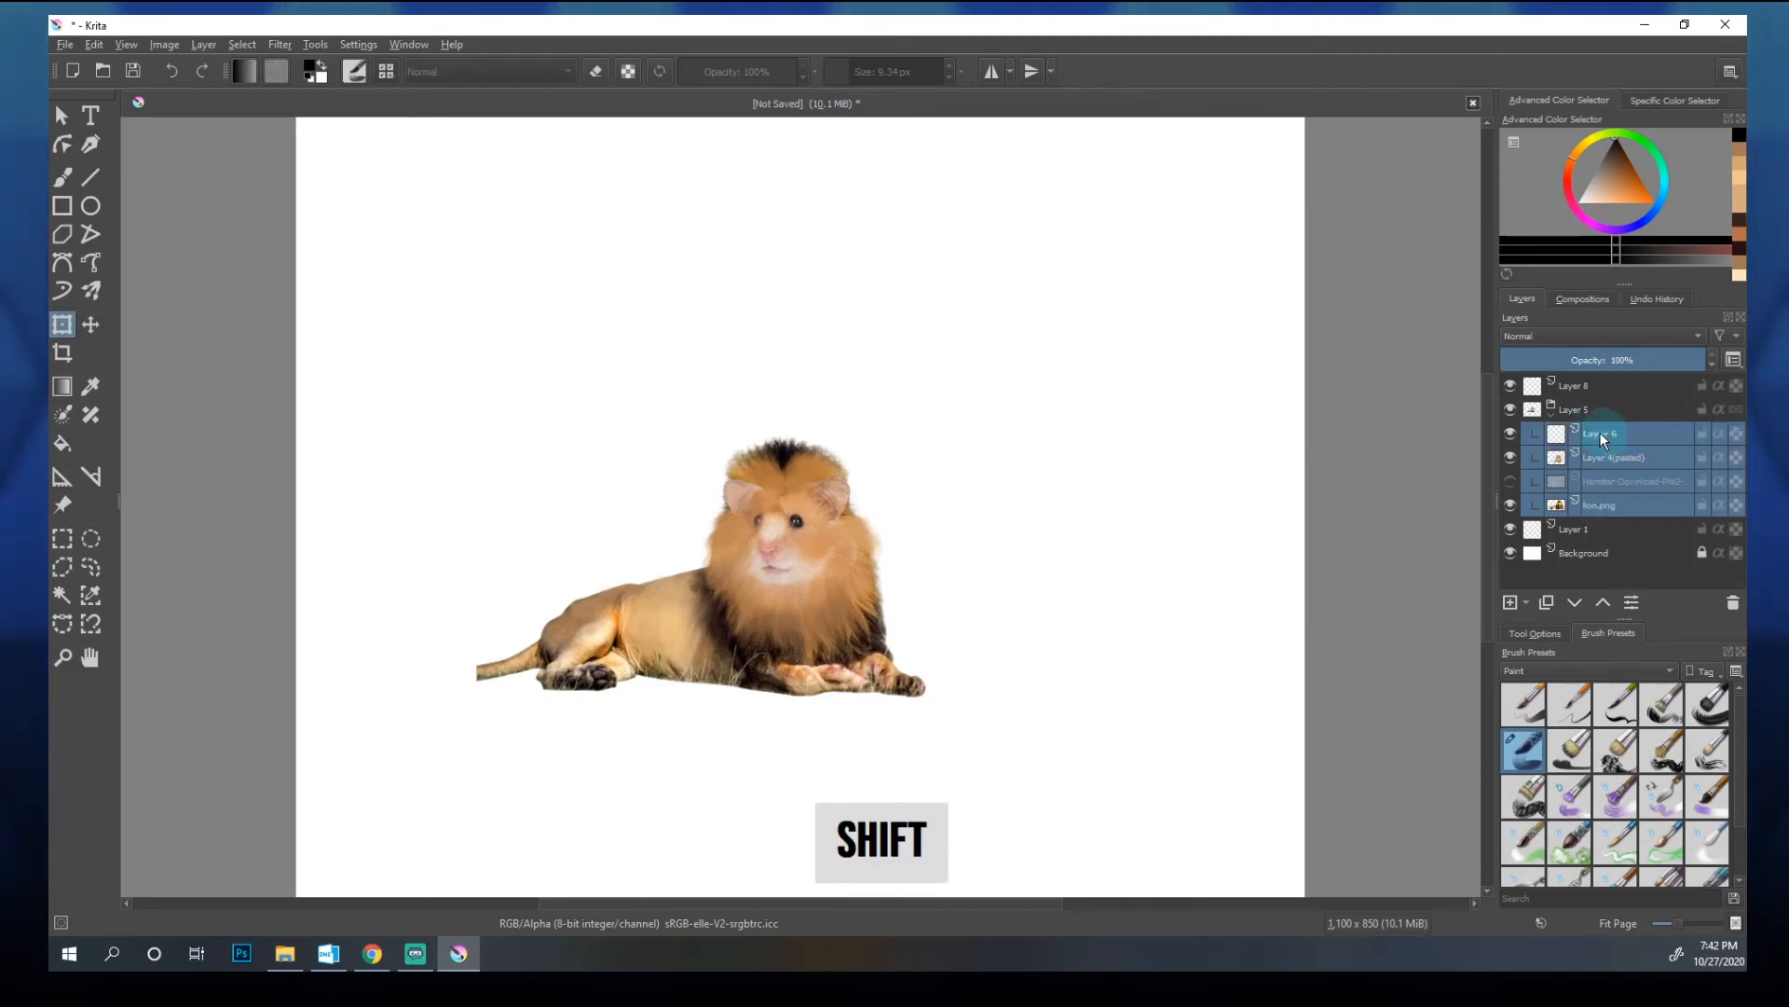
pyautogui.click(1605, 504)
pyautogui.keyDown('shift'); pyautogui.click(1597, 431); pyautogui.keyUp('shift')
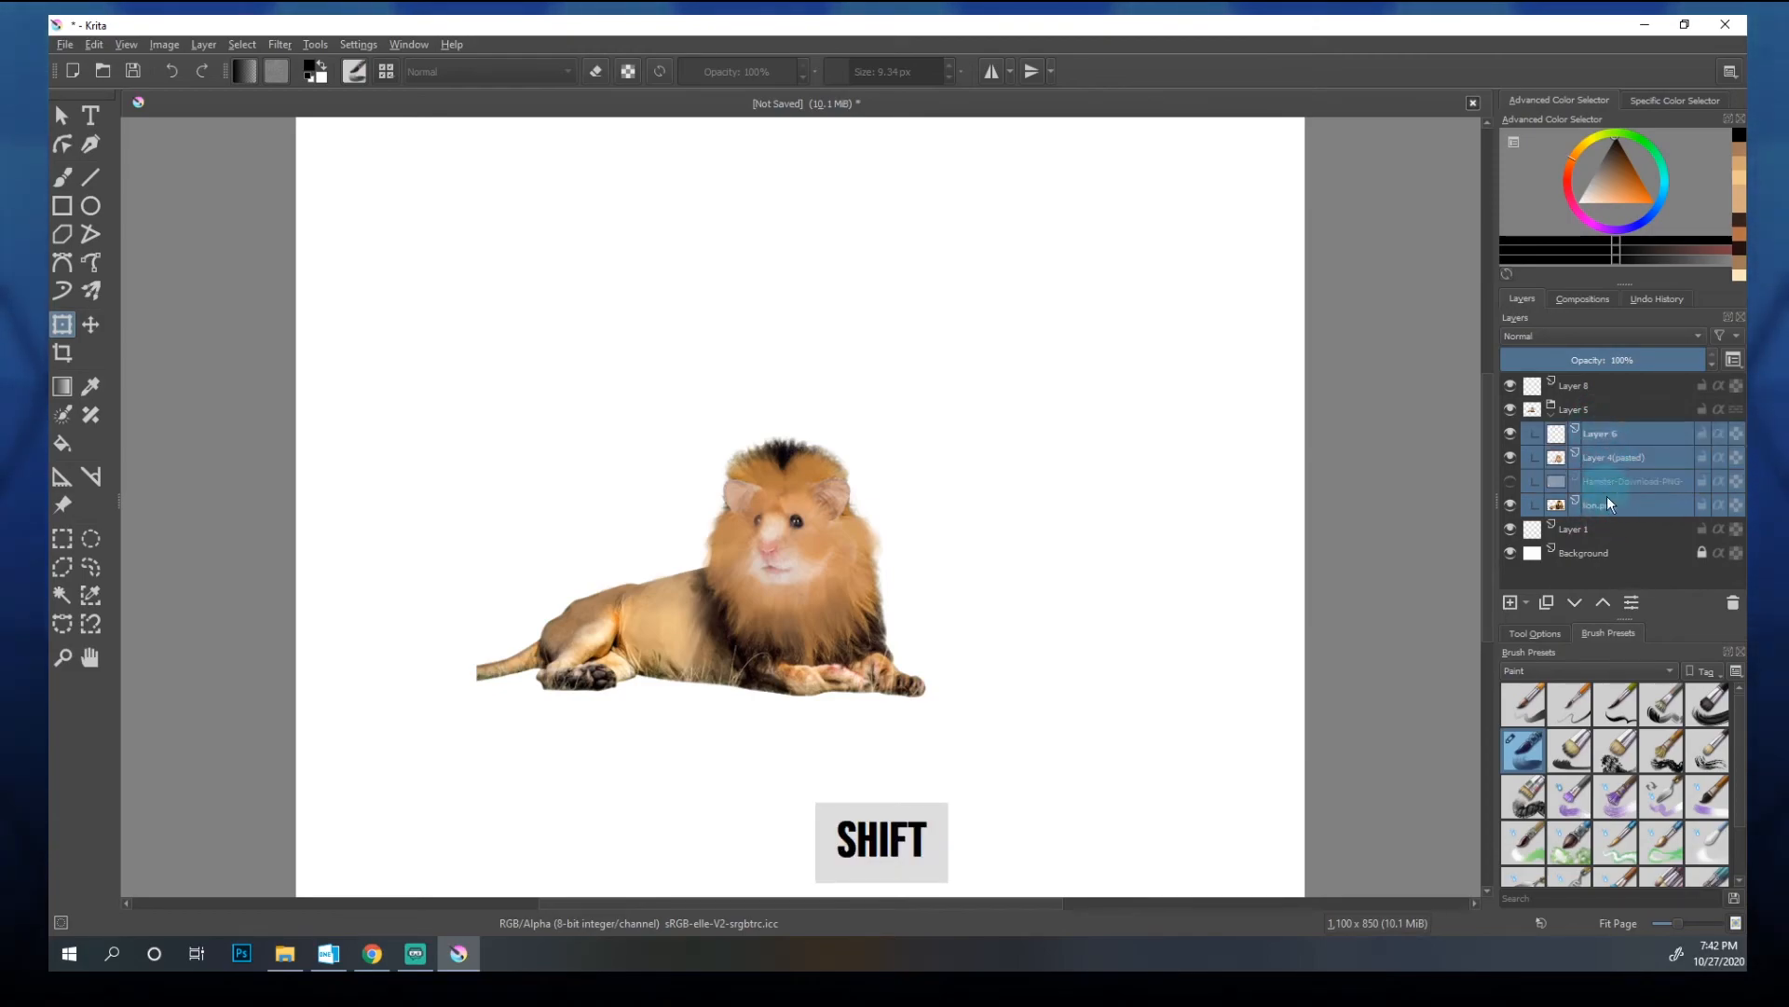
pyautogui.rightClick(1613, 435)
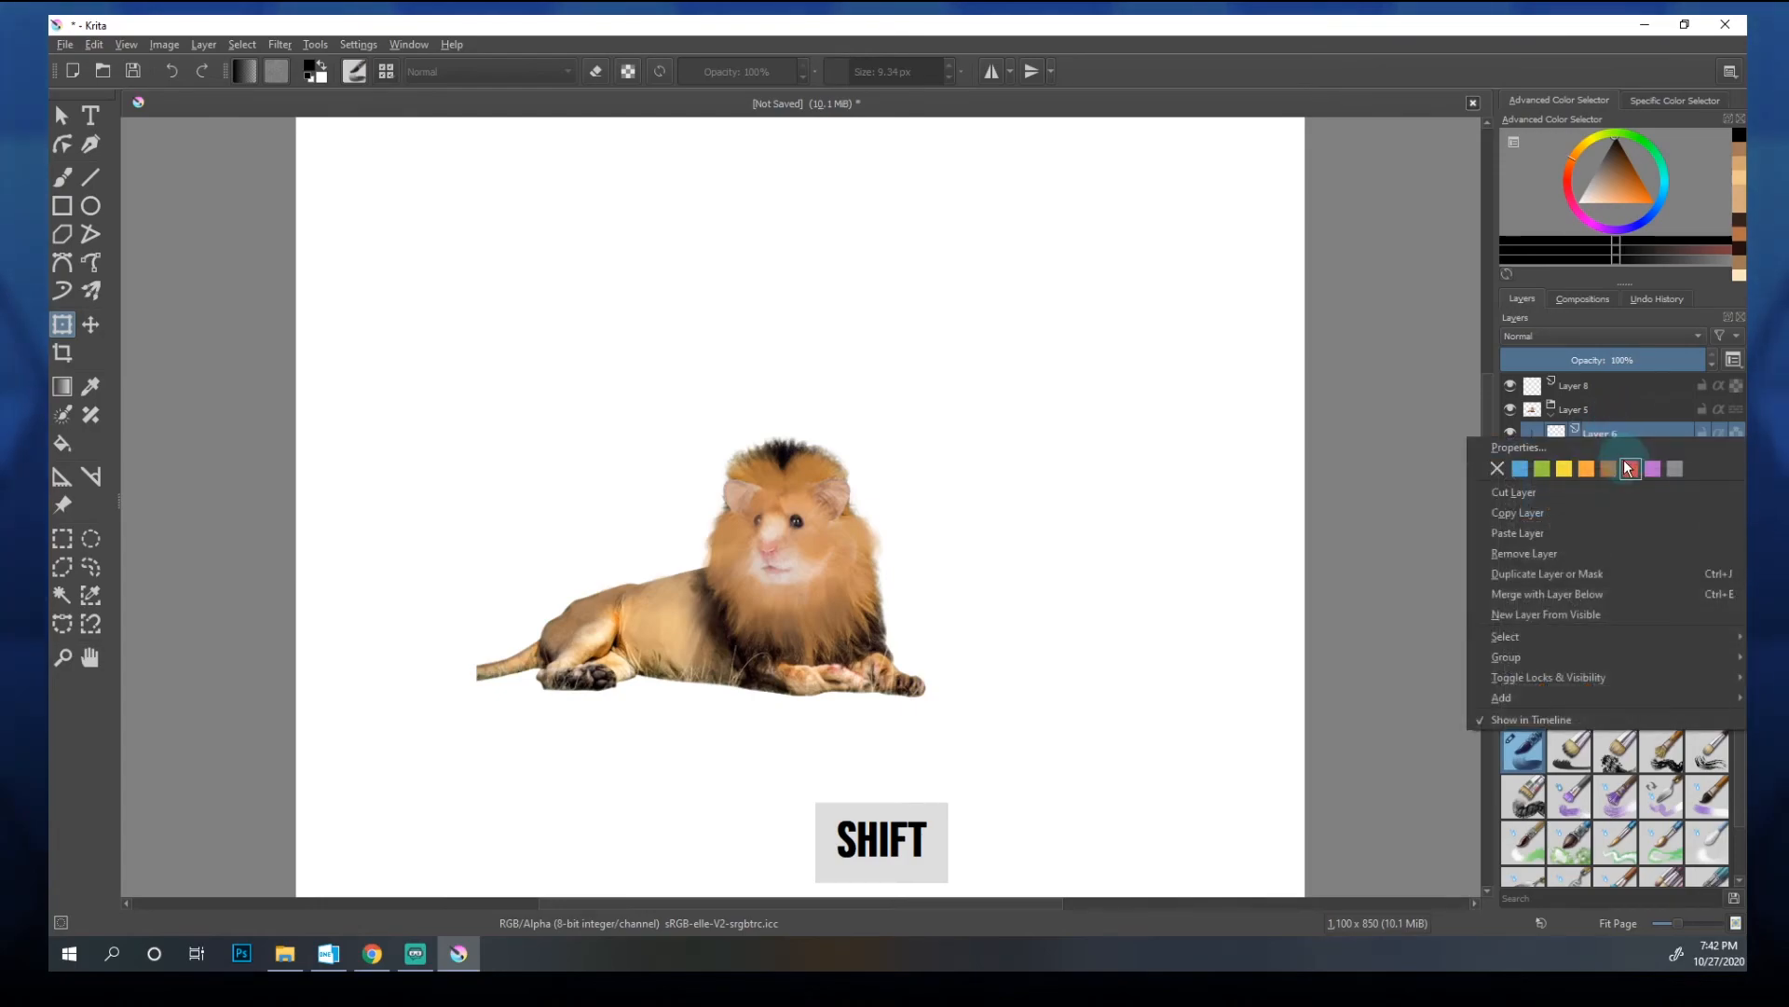
pyautogui.moveTo(1538, 637)
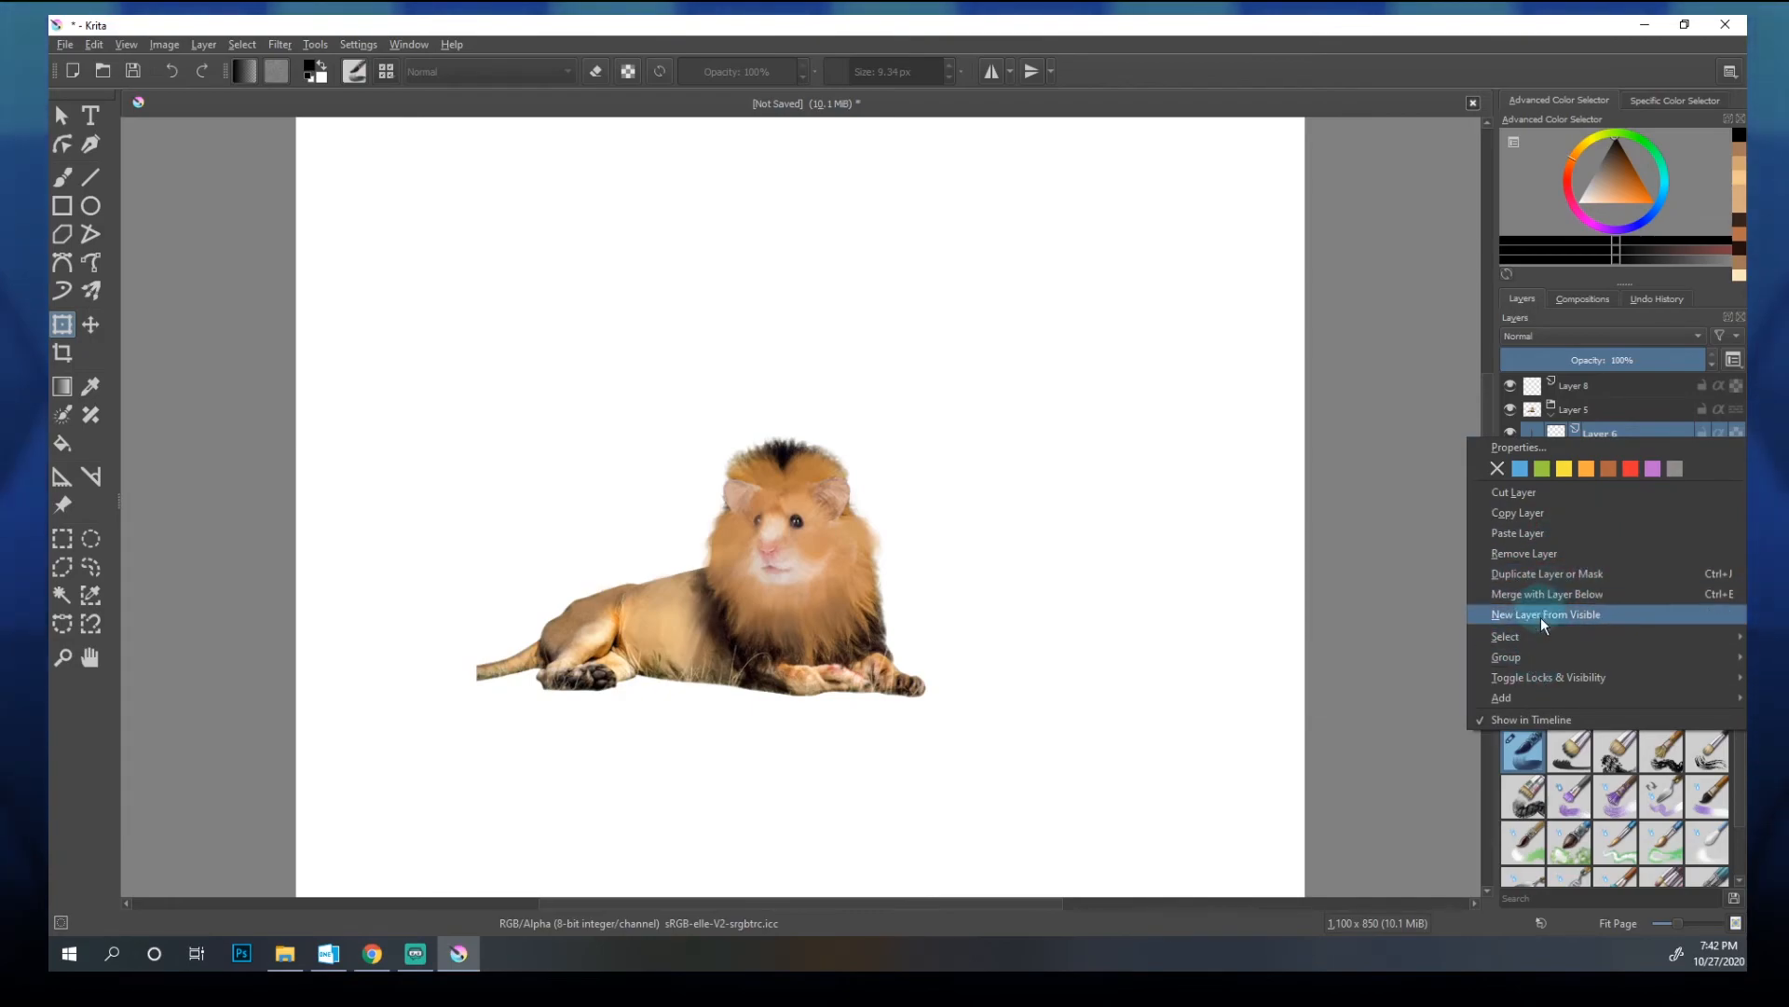
pyautogui.click(1582, 593)
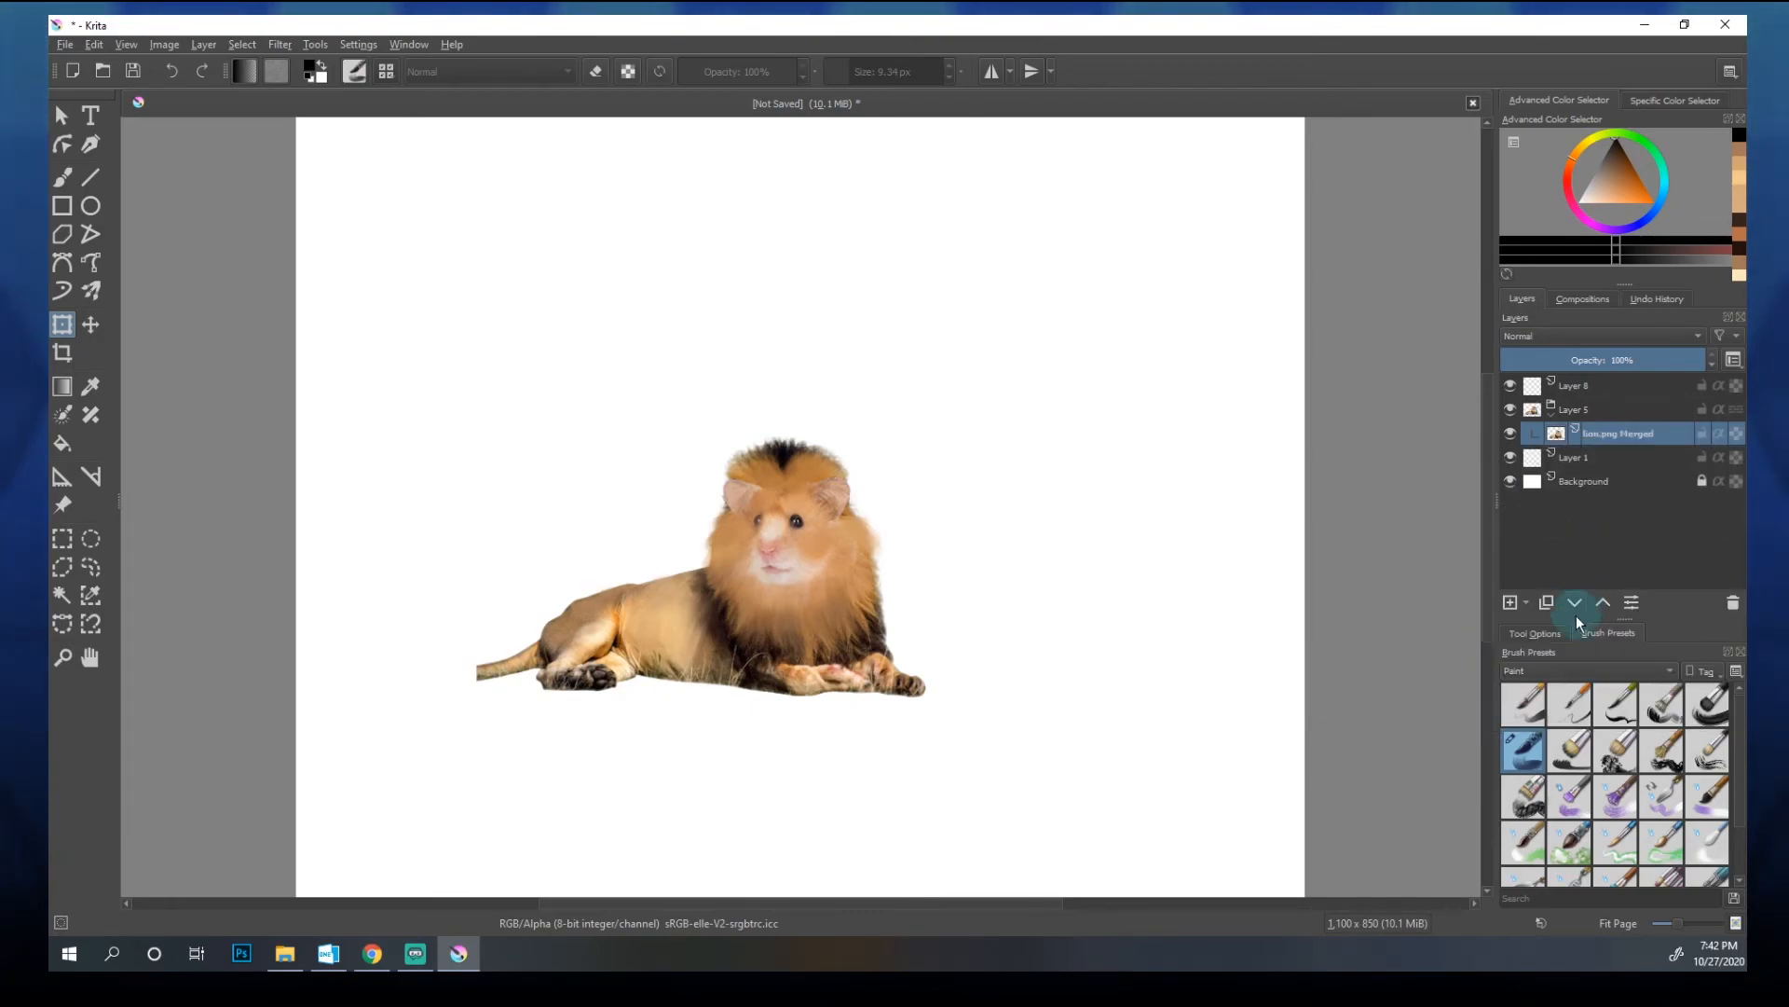
# Step: Toggle the merged layer's visibility off and on twice to check what it contains
pyautogui.click(1512, 433)
pyautogui.click(1511, 433)
pyautogui.click(1511, 433)
pyautogui.click(1511, 433)
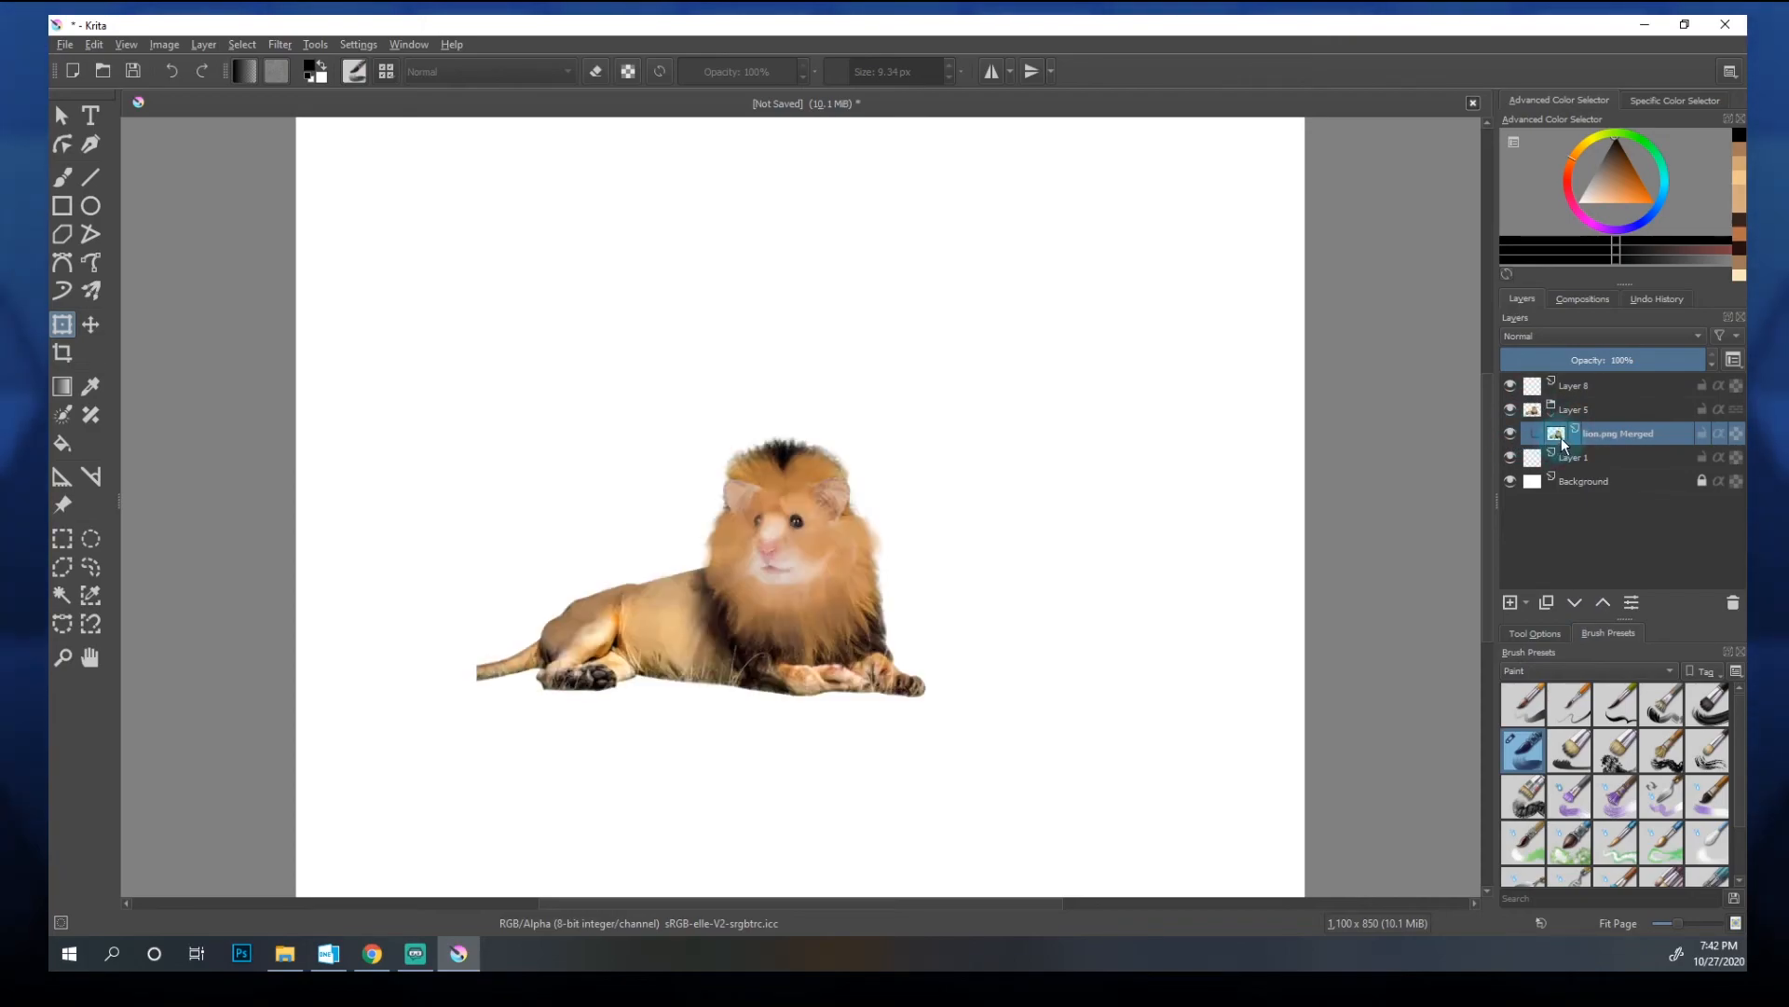
# Step: Move the merged hamster-lion toward the middle of the canvas and scale it down slightly with the Transform tool
pyautogui.click(90, 324)
pyautogui.moveTo(816, 618); pyautogui.dragTo(947, 589)
pyautogui.click(62, 325)
pyautogui.moveTo(1055, 665); pyautogui.dragTo(1088, 705)
pyautogui.moveTo(1087, 545); pyautogui.dragTo(1008, 541)
# Step: Outline the head and mane with a freehand selection, try moving them away from the body and undo the move
pyautogui.click(93, 562)
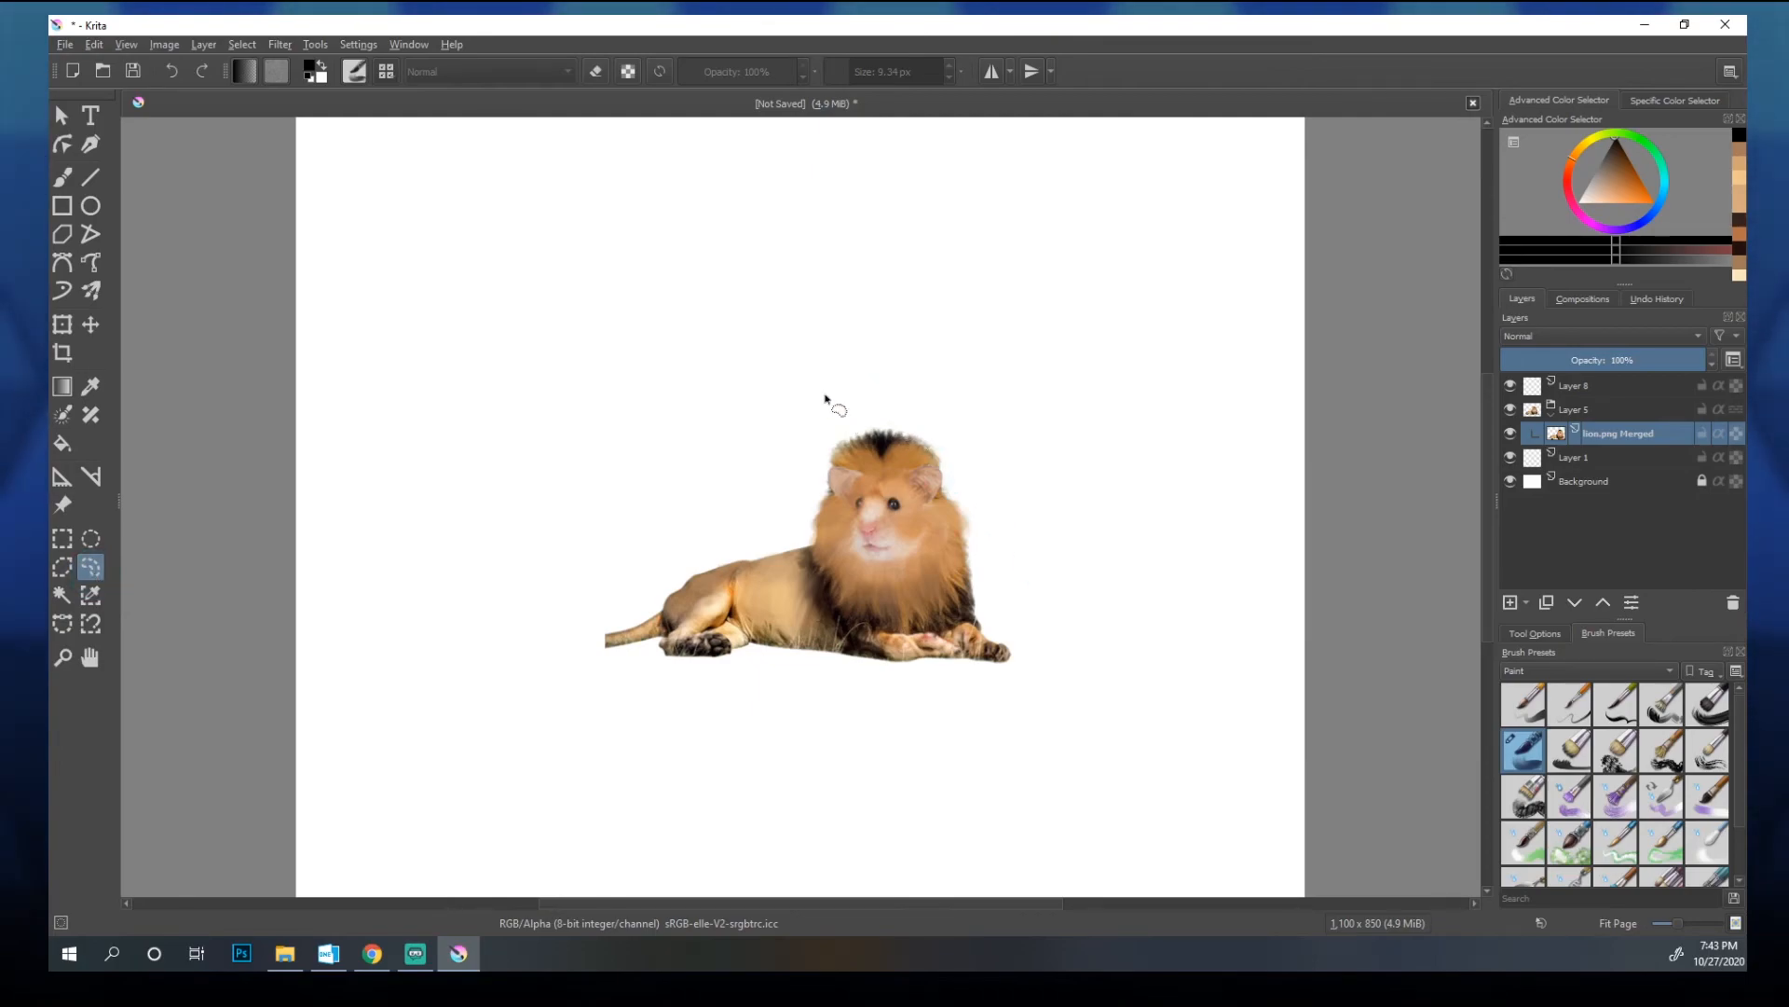
pyautogui.moveTo(834, 413)
pyautogui.mouseDown()
pyautogui.moveTo(783, 451)
pyautogui.moveTo(761, 556)
pyautogui.moveTo(798, 577)
pyautogui.moveTo(806, 631)
pyautogui.moveTo(918, 651)
pyautogui.moveTo(989, 606)
pyautogui.moveTo(1009, 504)
pyautogui.moveTo(953, 399)
pyautogui.moveTo(823, 415)
pyautogui.mouseUp()
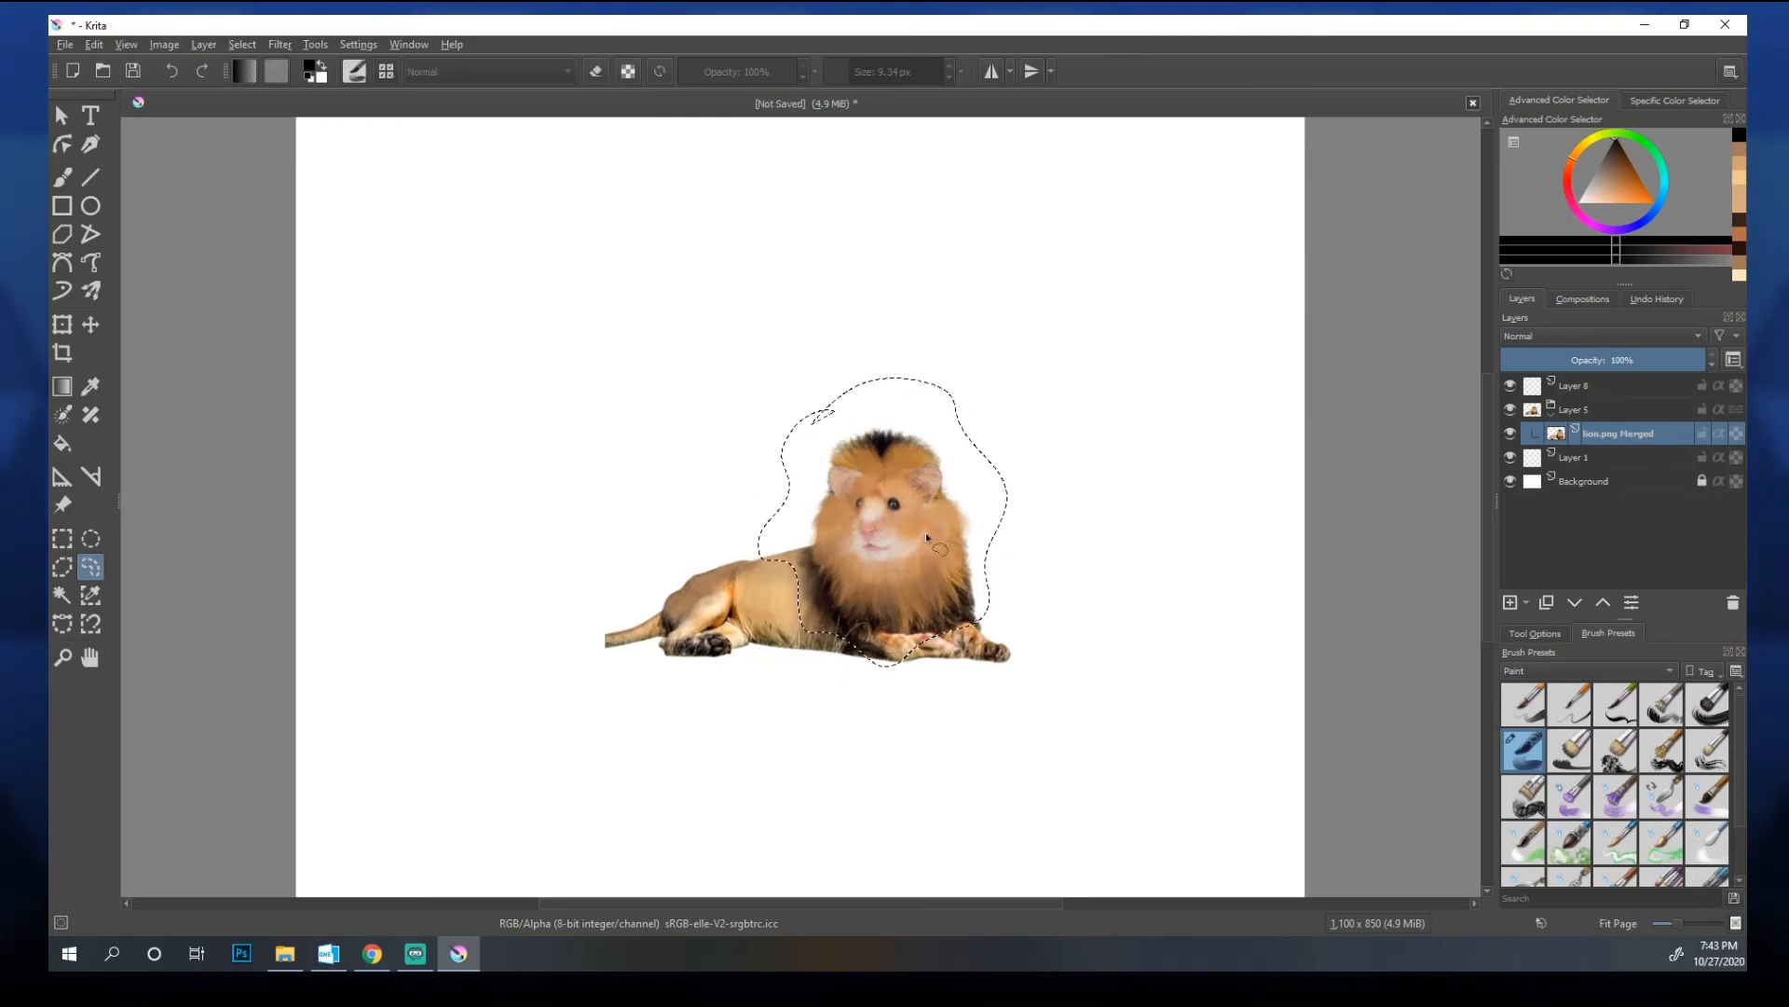
pyautogui.press('t')
pyautogui.moveTo(863, 532); pyautogui.dragTo(463, 543)
pyautogui.hotkey('ctrl', 'z')
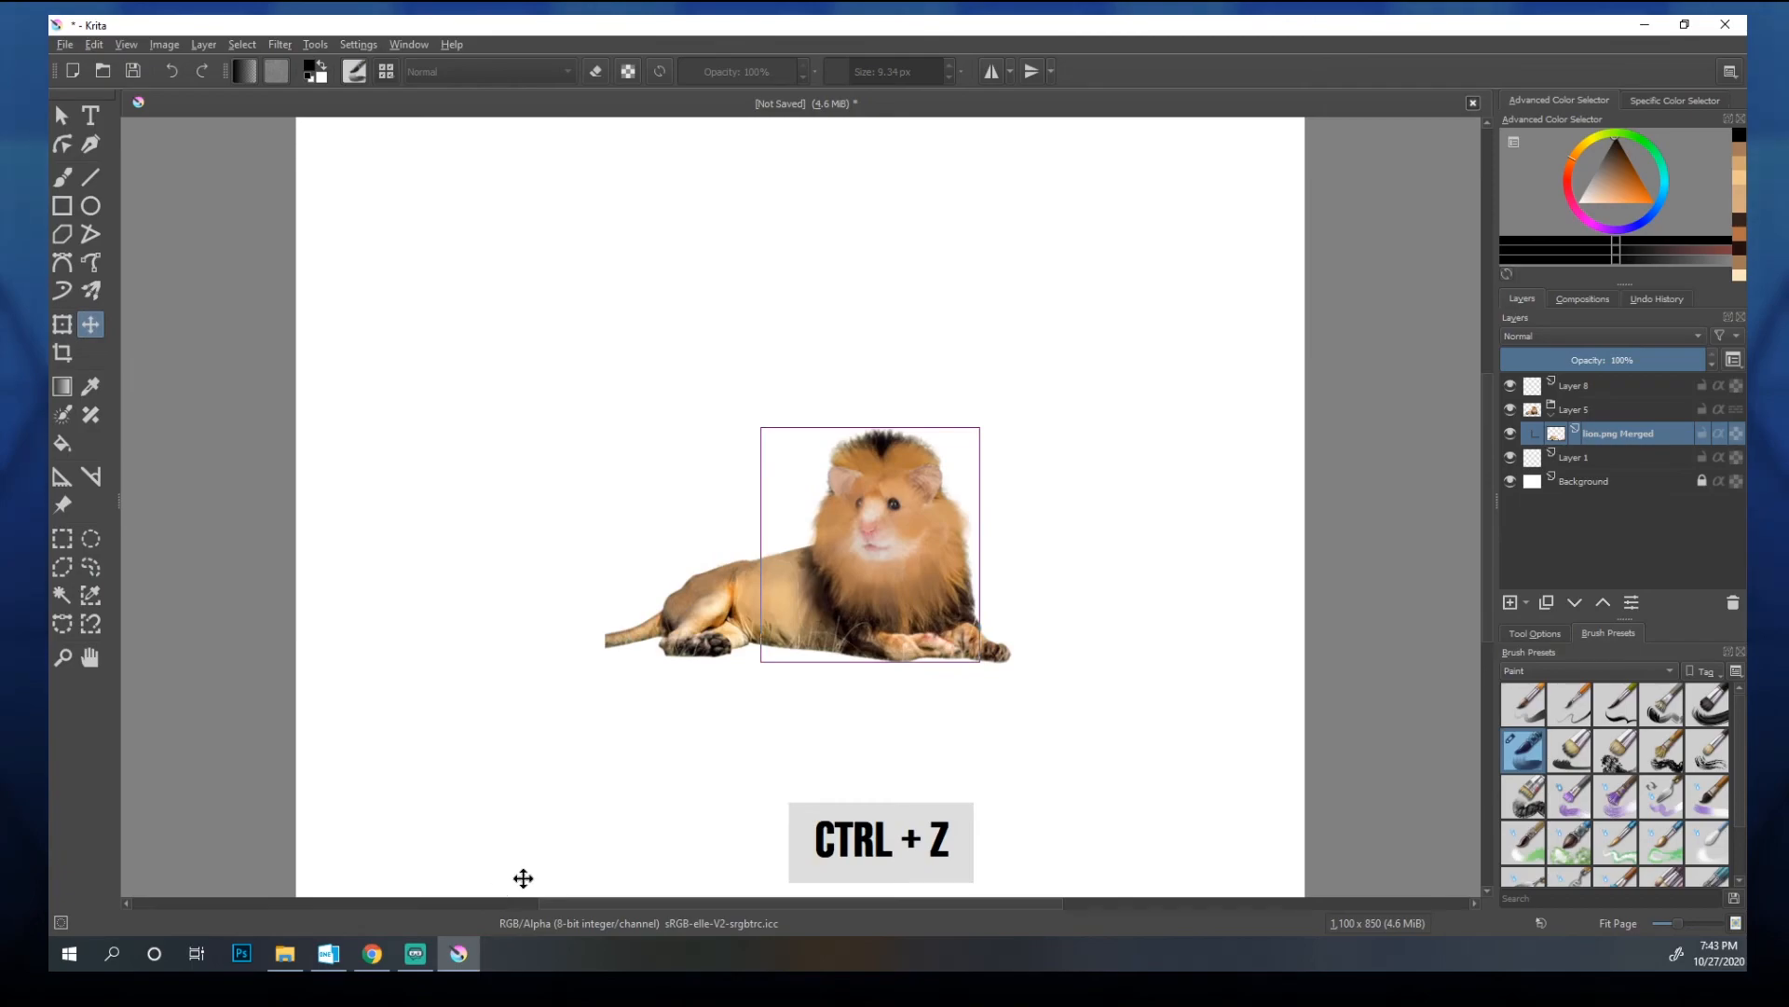
# Step: Return to the freehand selection tool and clear the selection around the head and mane
pyautogui.click(92, 567)
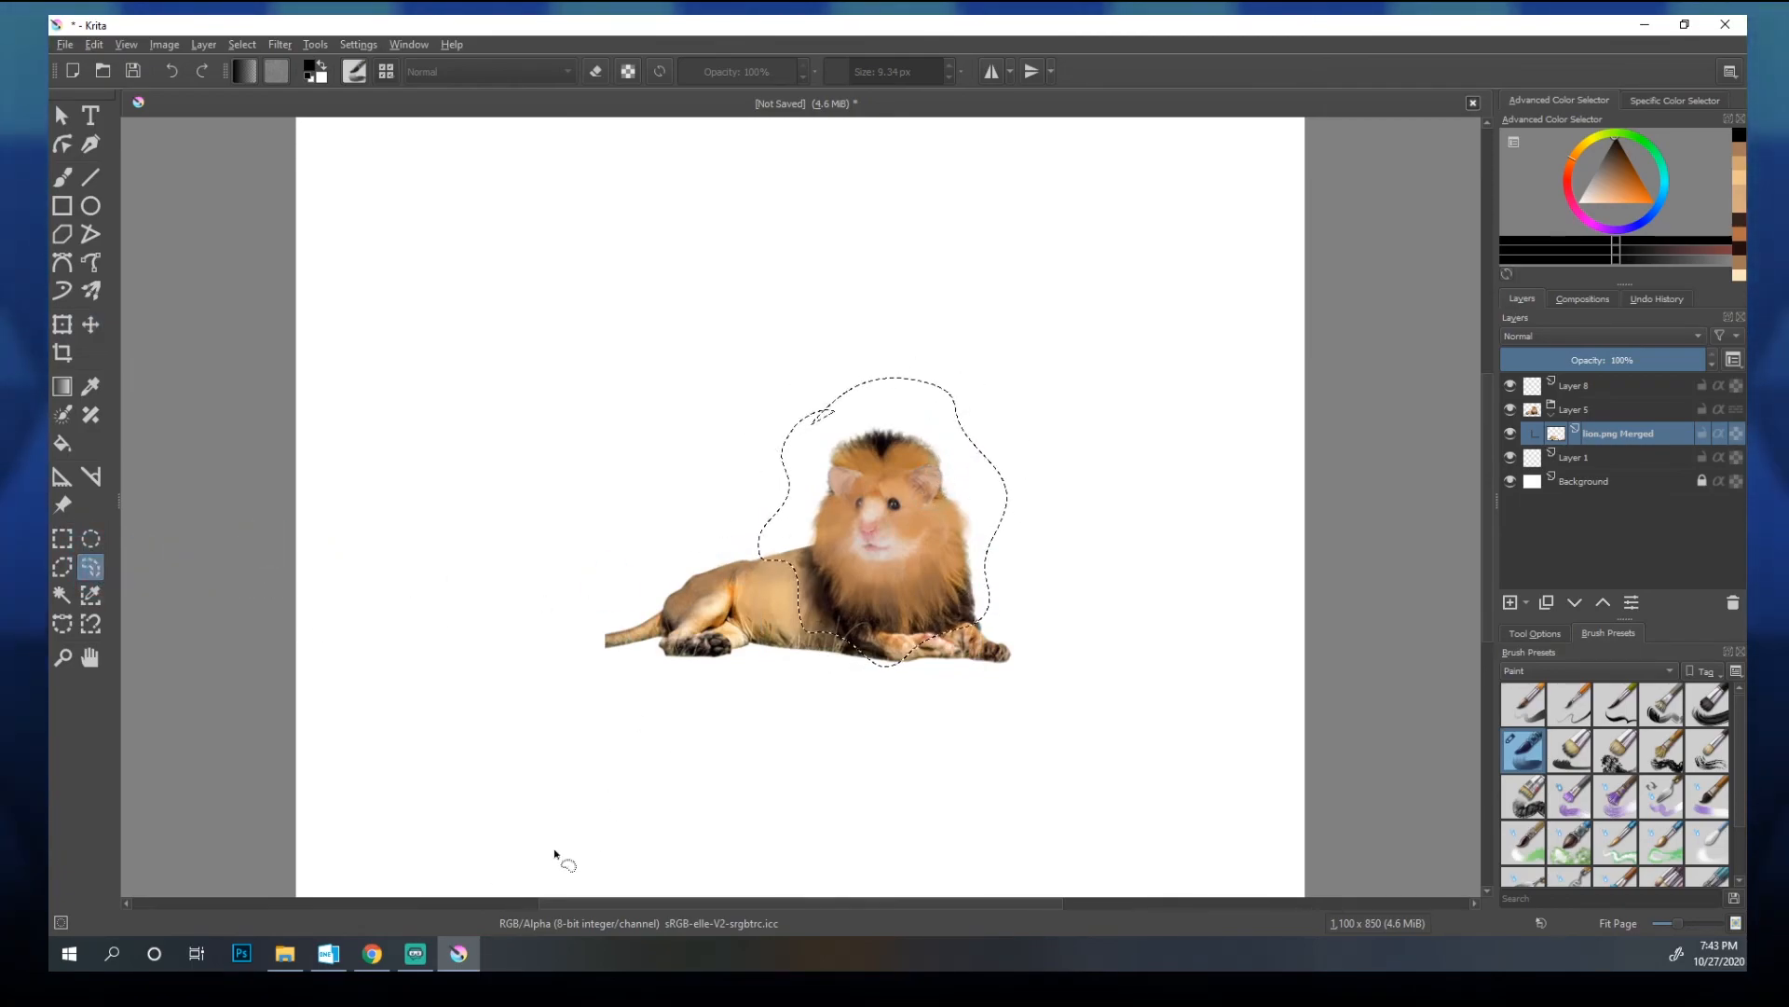
pyautogui.press('ctrl')
pyautogui.hotkey('ctrl', 'd')
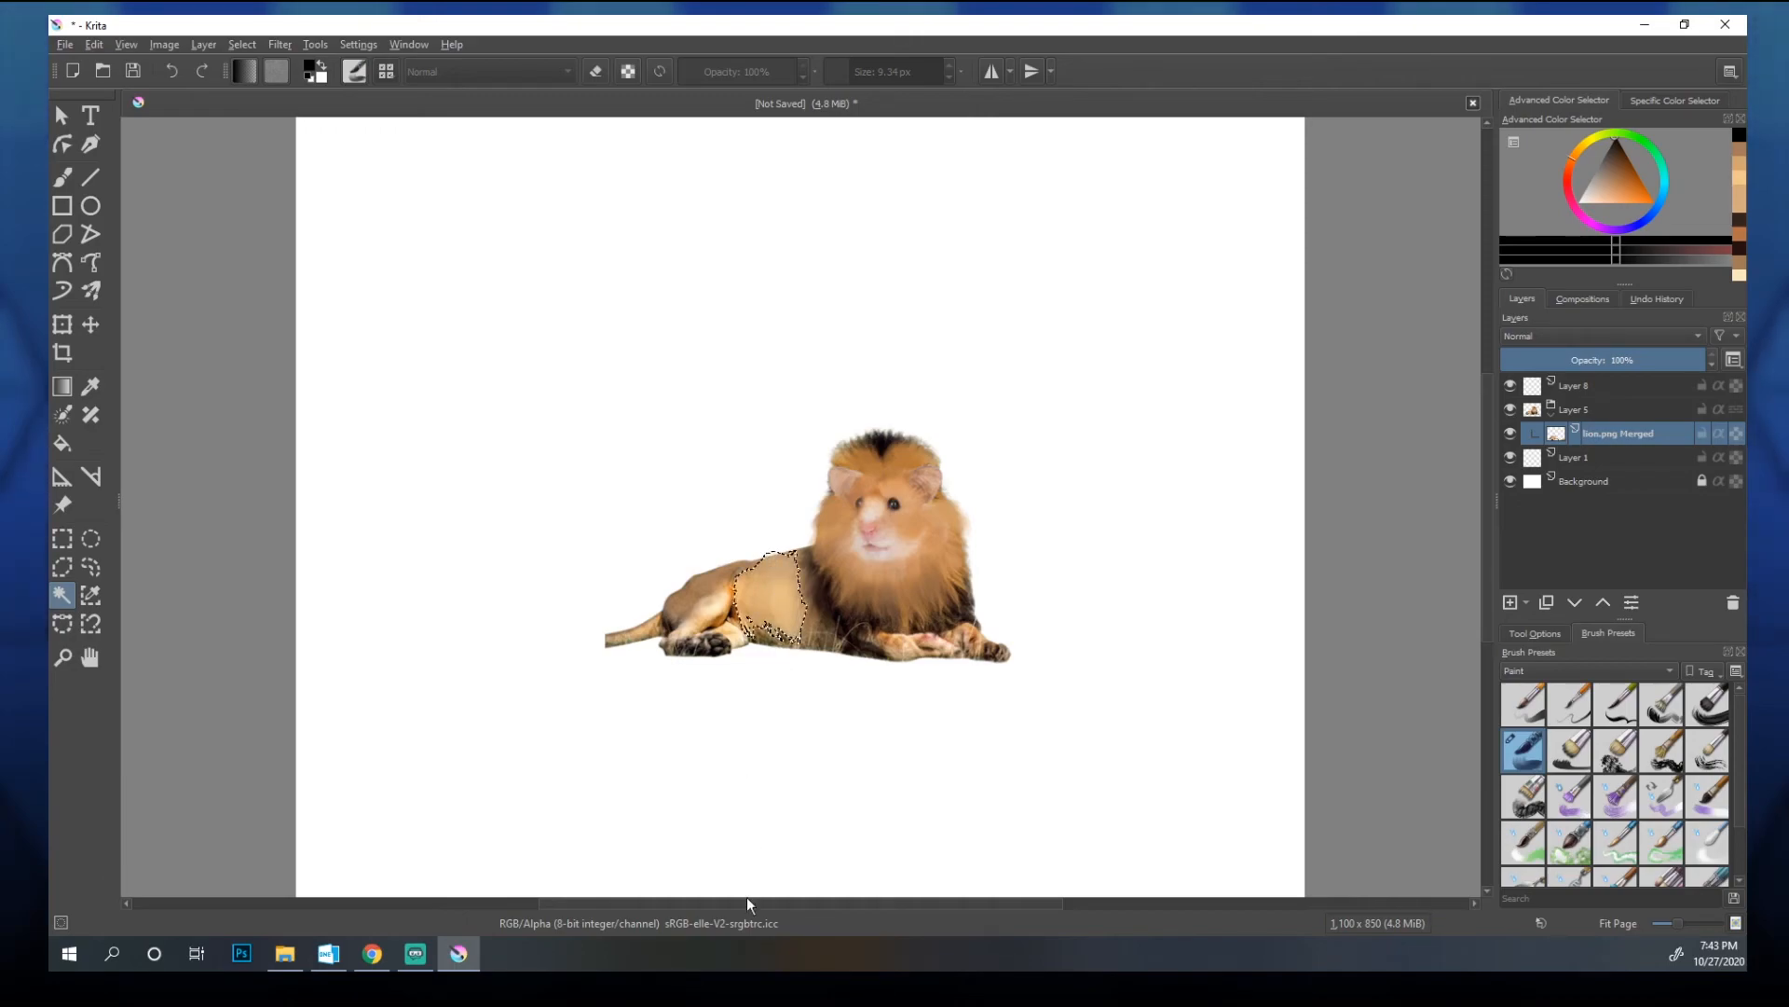
# Step: Try the contiguous selection on single colour areas of the flank, the head and the hind leg
pyautogui.click(725, 584)
pyautogui.click(768, 588)
pyautogui.click(865, 556)
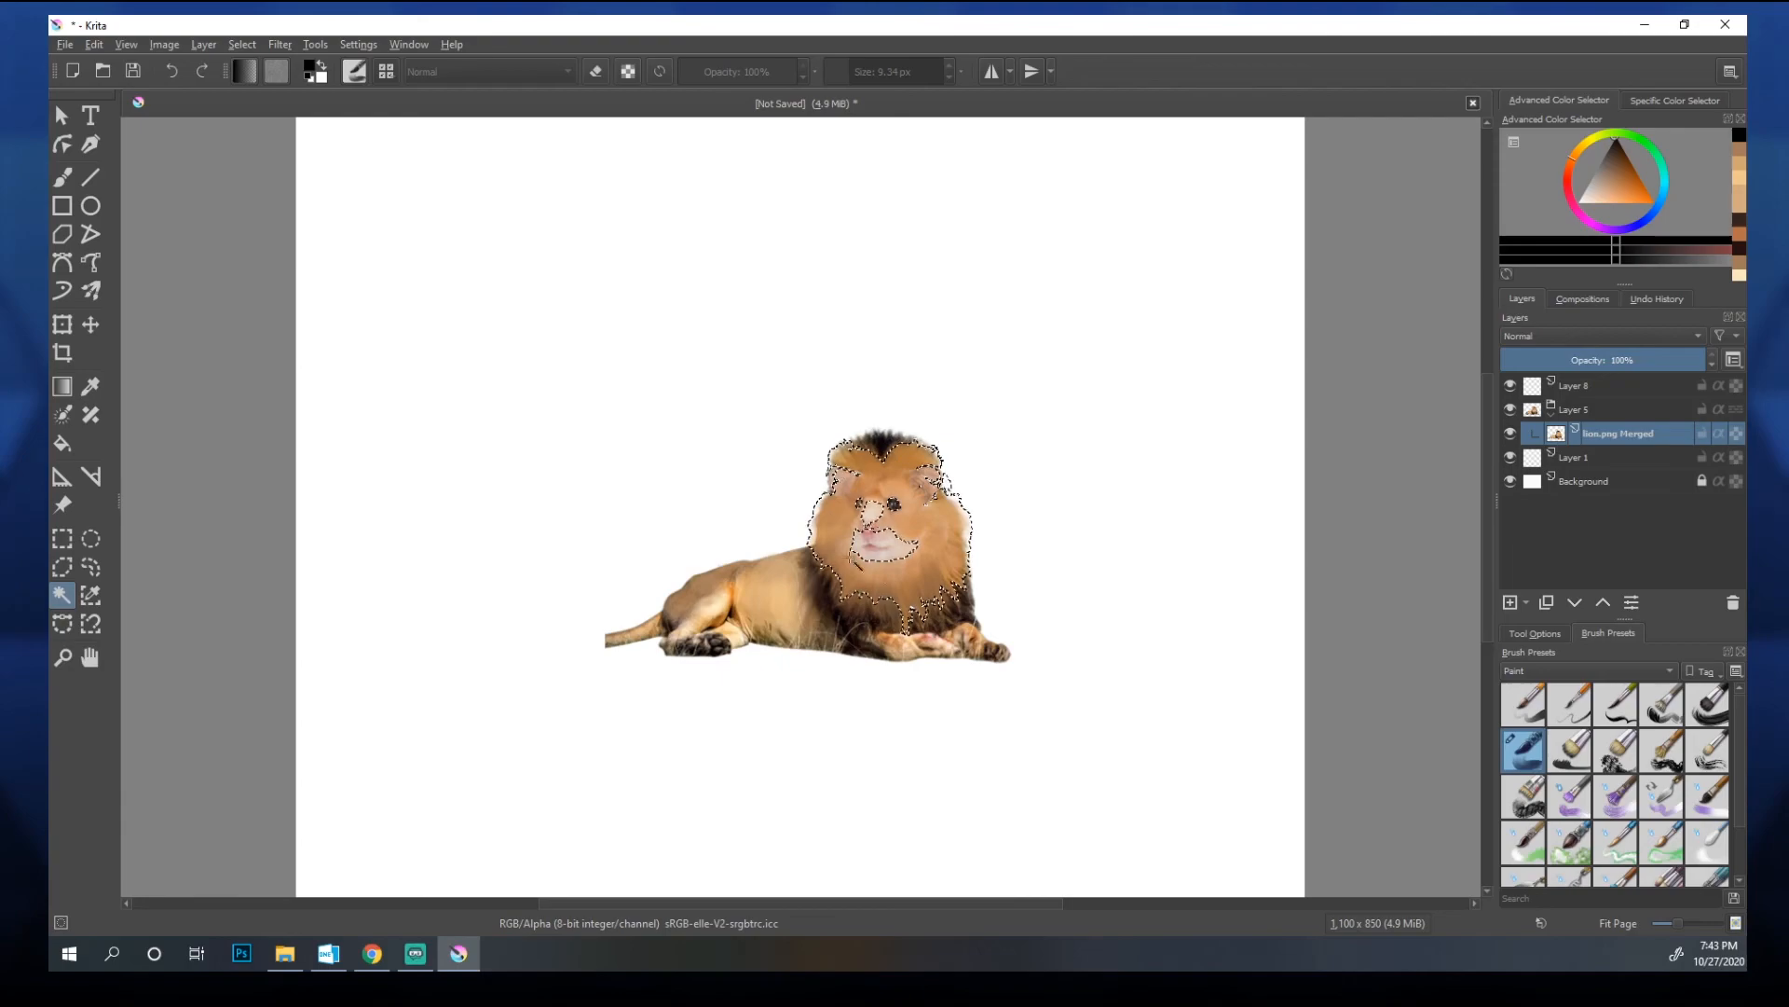
pyautogui.click(706, 613)
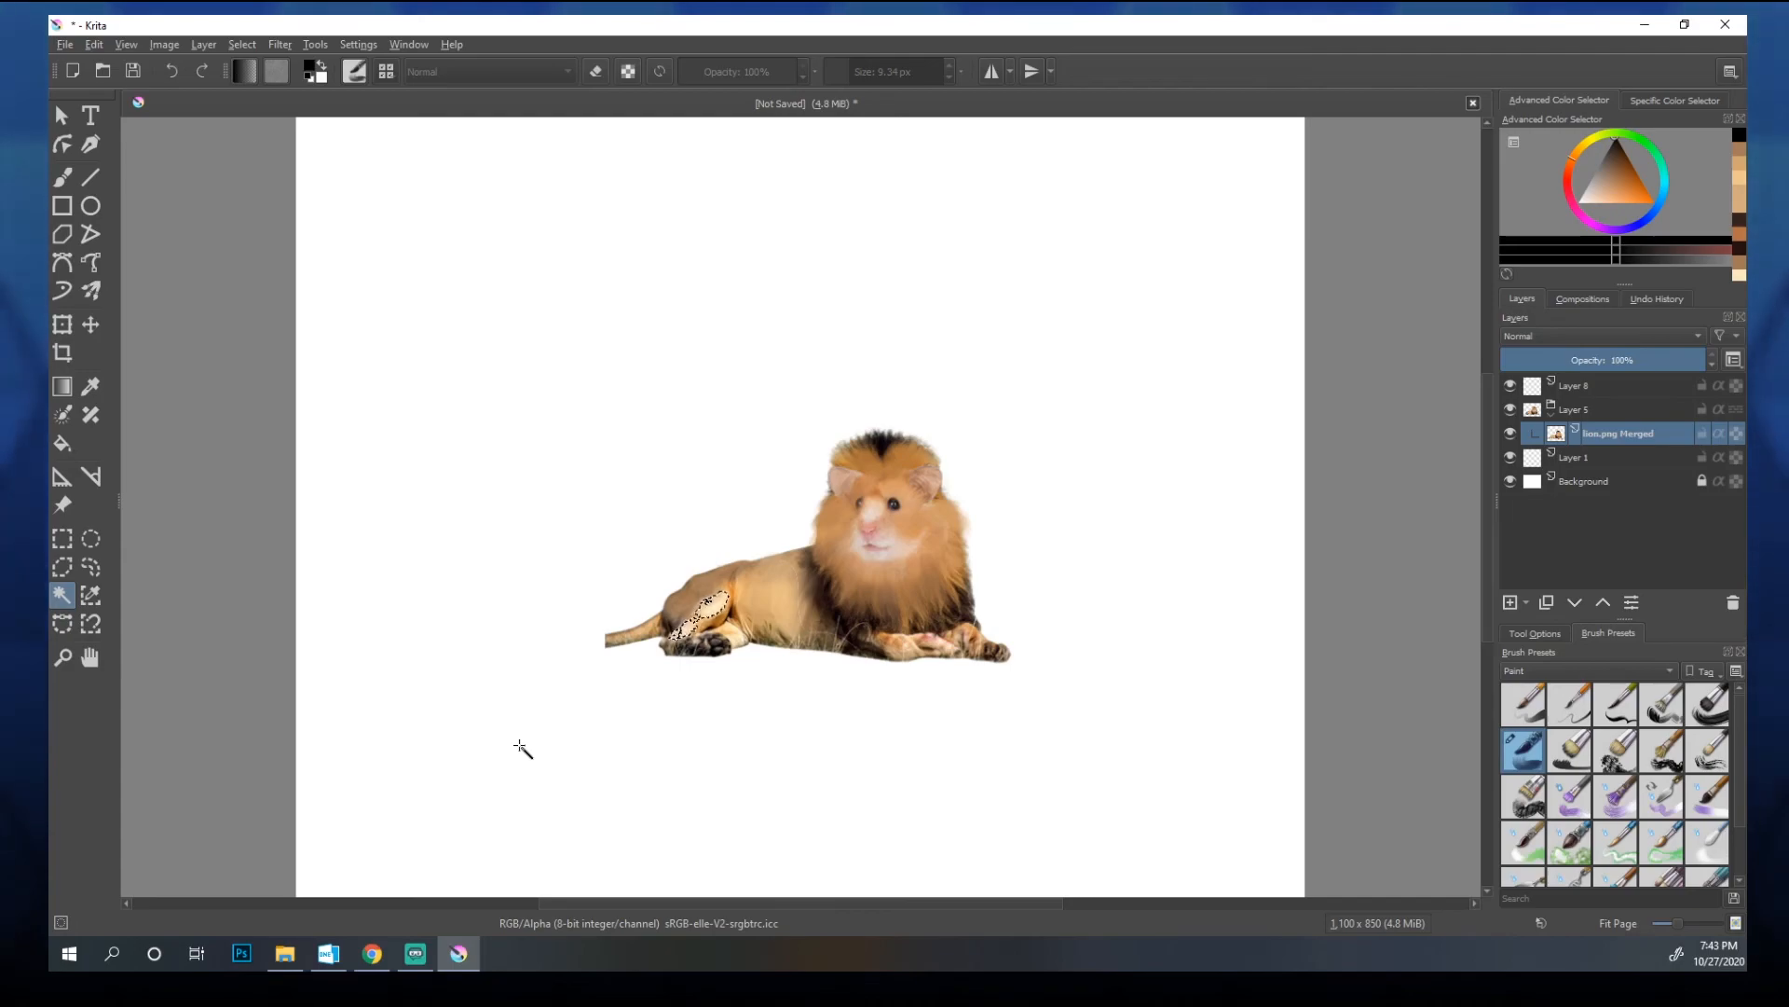
# Step: Extend the contiguous selection from the hind leg over the haunch, the flank and the lower mane
pyautogui.click(705, 589)
pyautogui.click(731, 589)
pyautogui.click(769, 586)
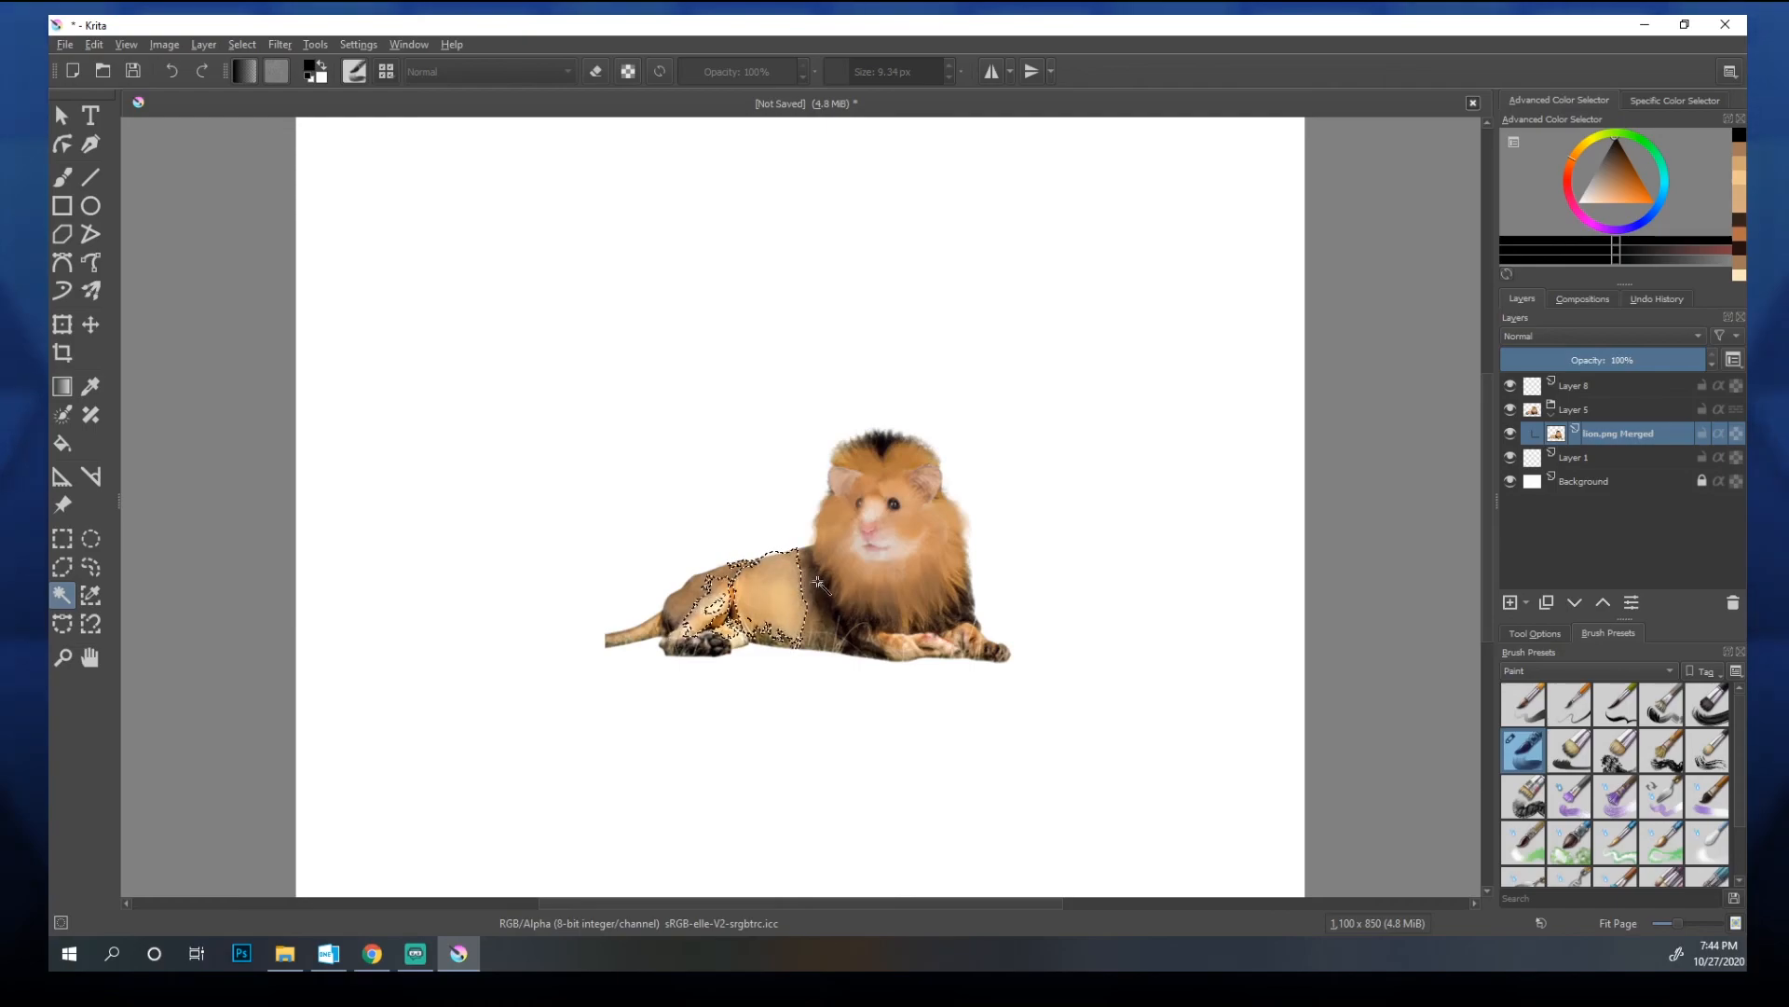
pyautogui.press('shift')
pyautogui.keyDown('shift'); pyautogui.click(944, 569); pyautogui.keyUp('shift')
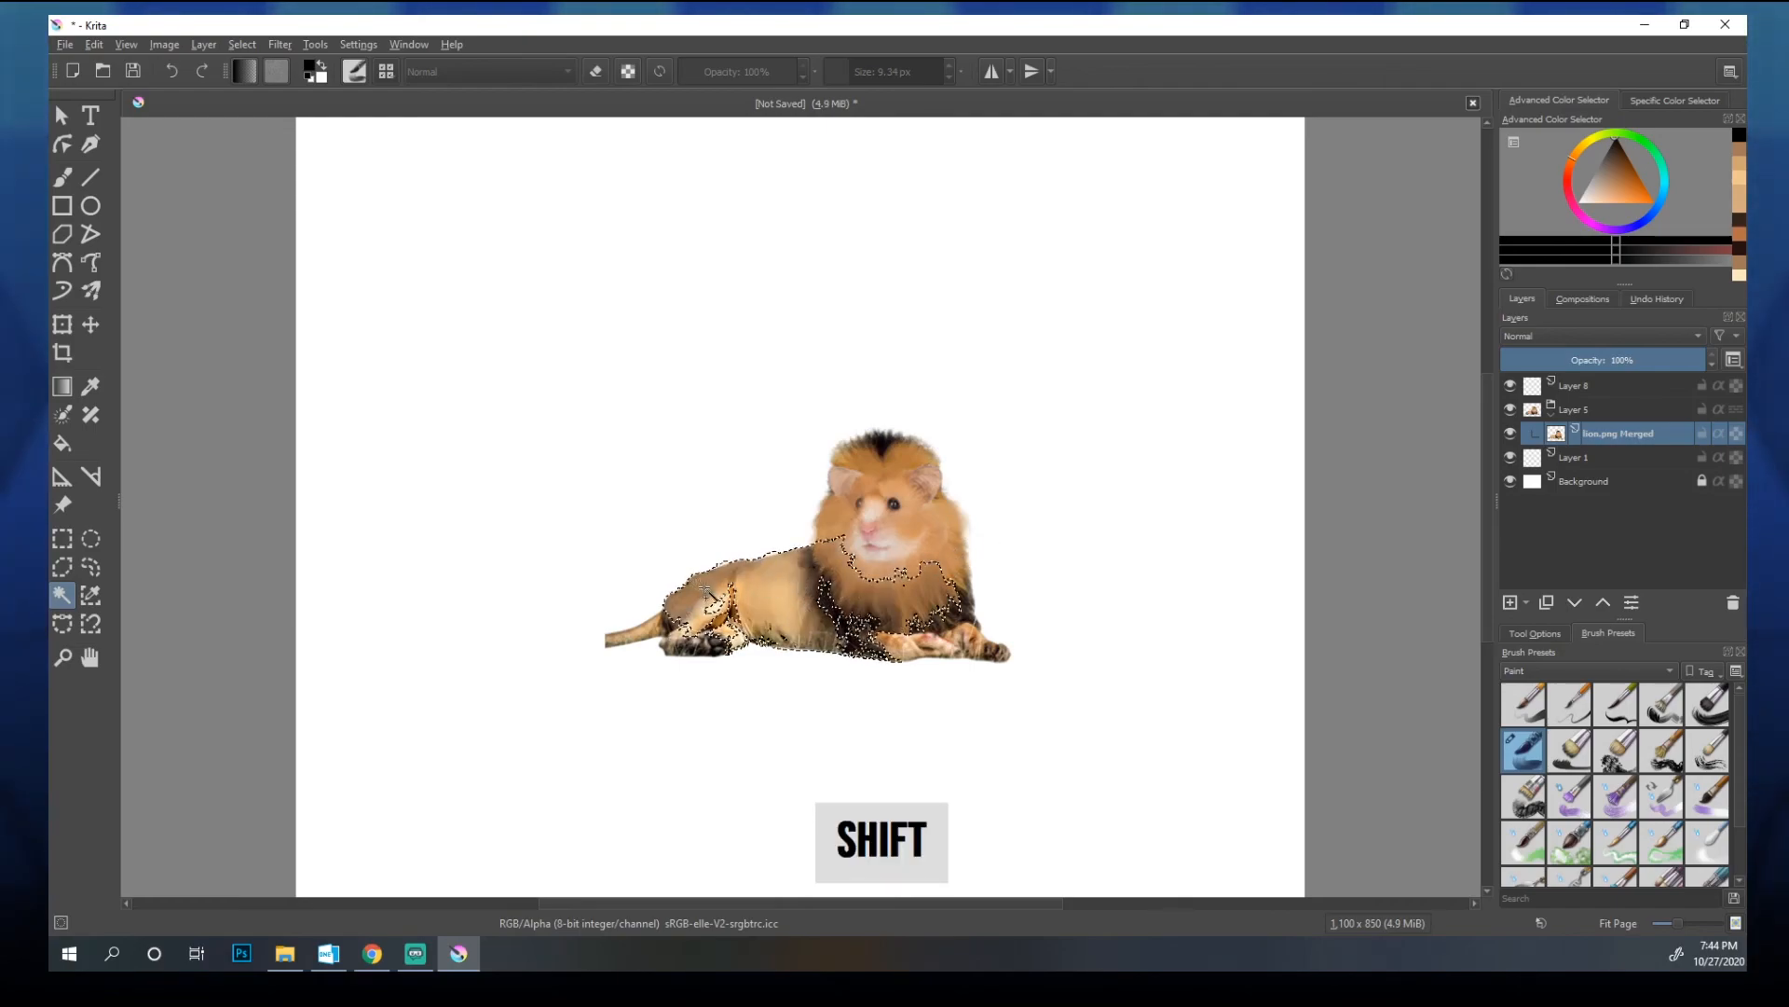
# Step: Replace the selection with separate contiguous colour areas of the face and the mane, one after another
pyautogui.click(874, 508)
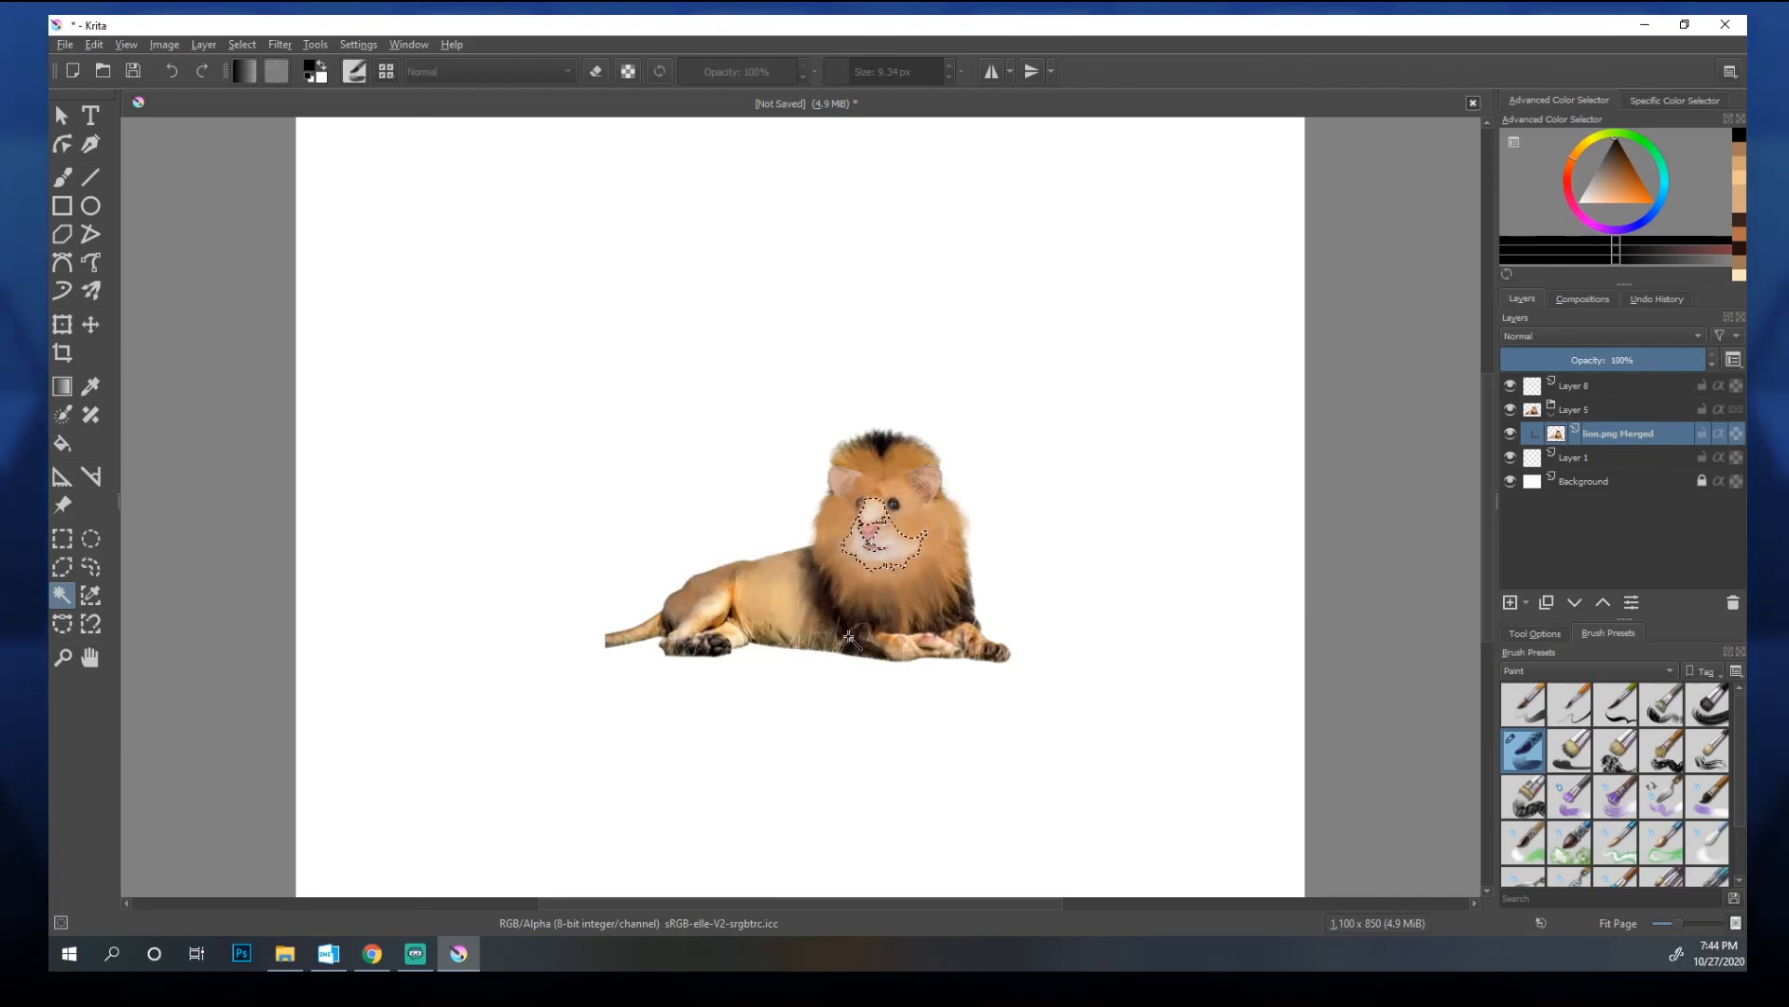
pyautogui.click(867, 611)
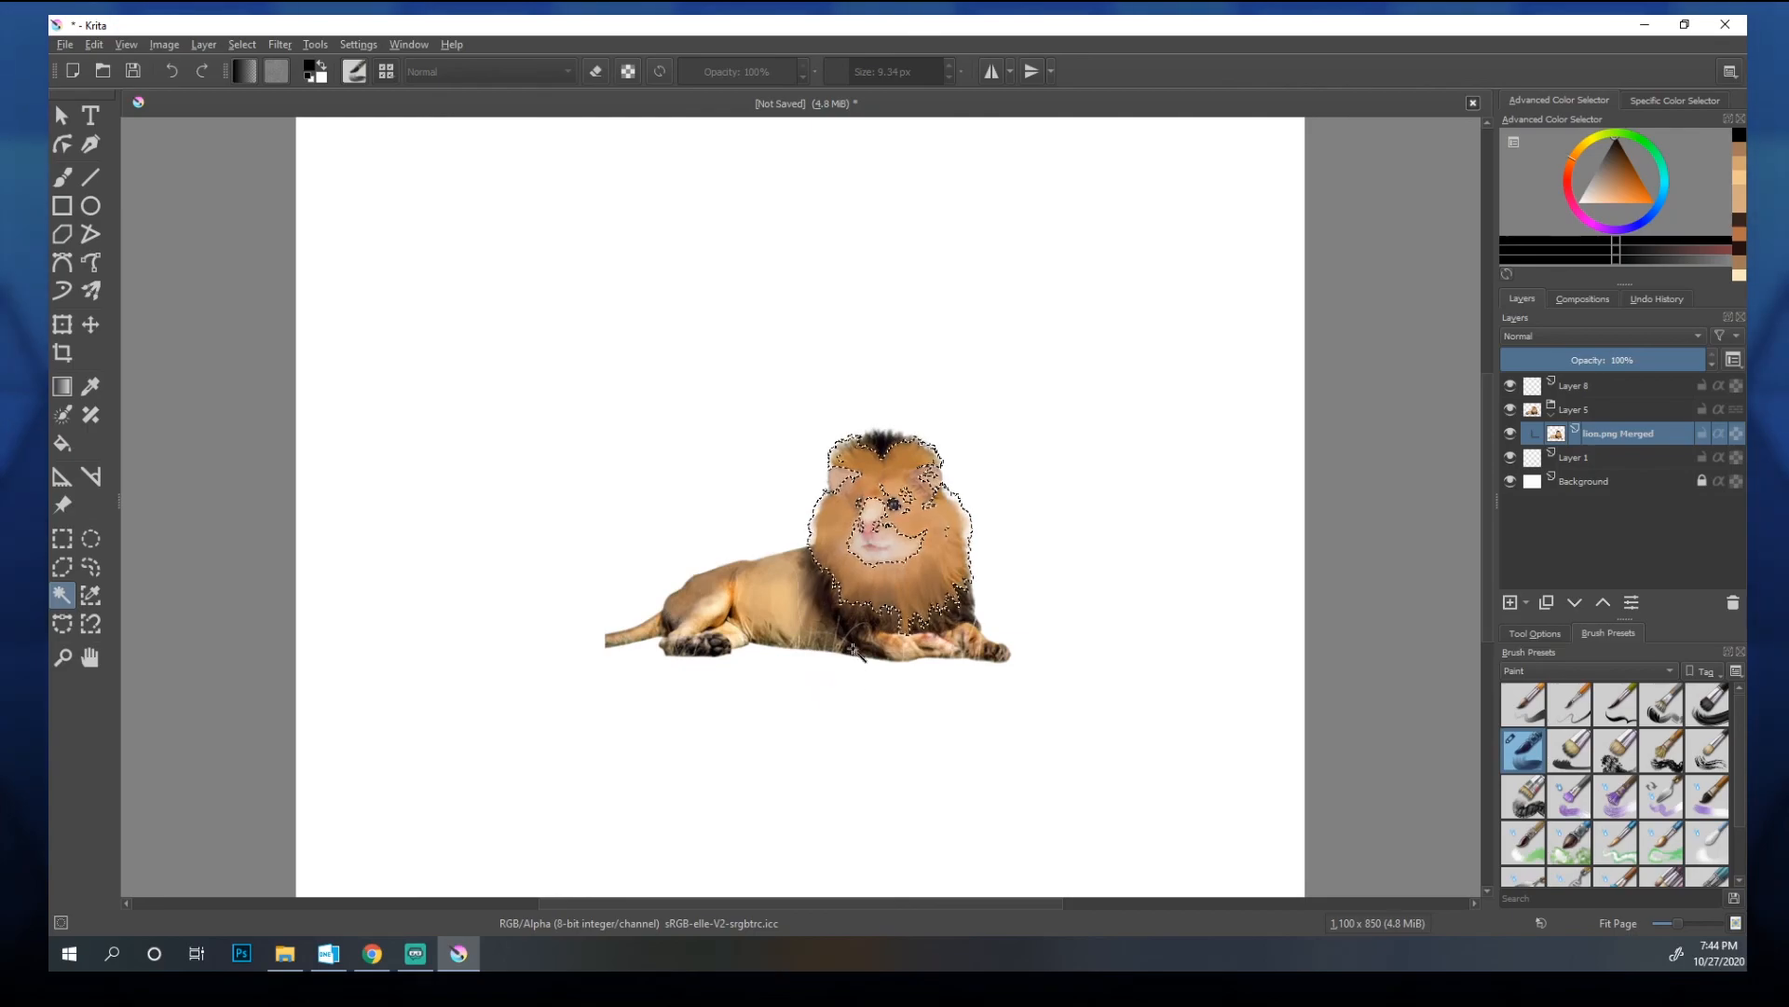
pyautogui.click(890, 533)
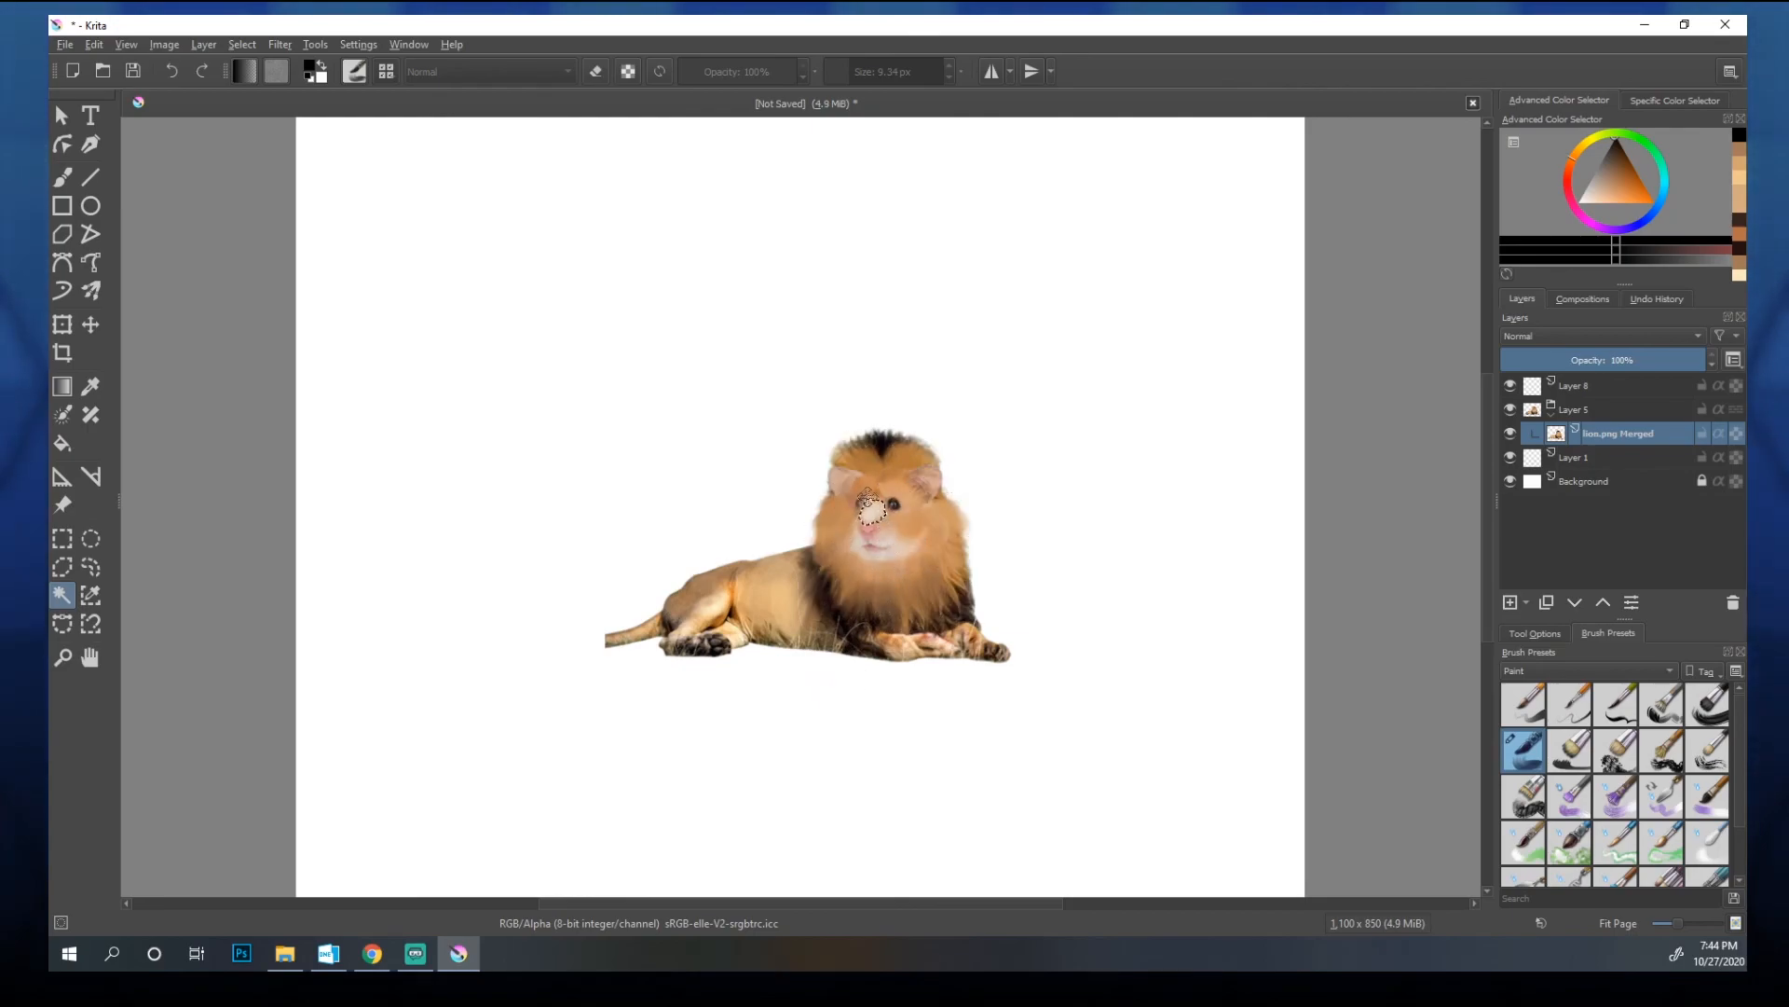
# Step: Add further face, mane and body areas to the contiguous selection
pyautogui.press('shift')
pyautogui.keyDown('shift'); pyautogui.click(904, 533); pyautogui.keyUp('shift')
pyautogui.keyDown('shift'); pyautogui.click(858, 534); pyautogui.keyUp('shift')
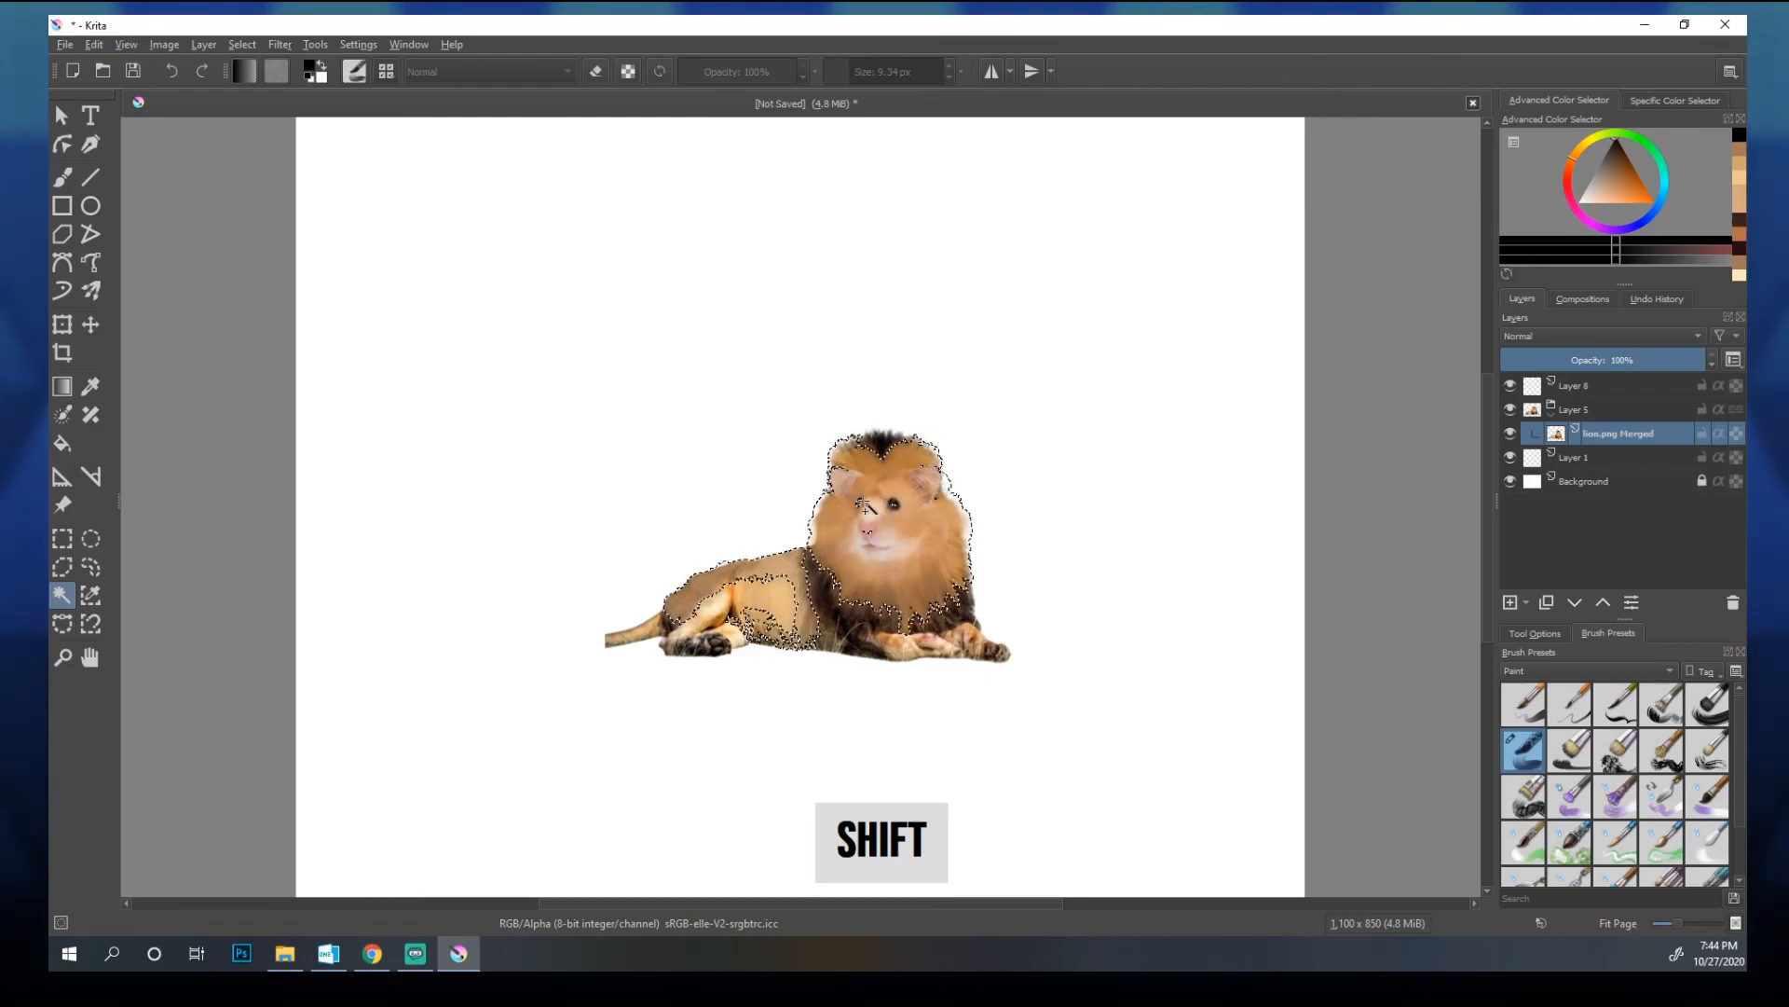
pyautogui.keyDown('shift'); pyautogui.click(935, 496); pyautogui.keyUp('shift')
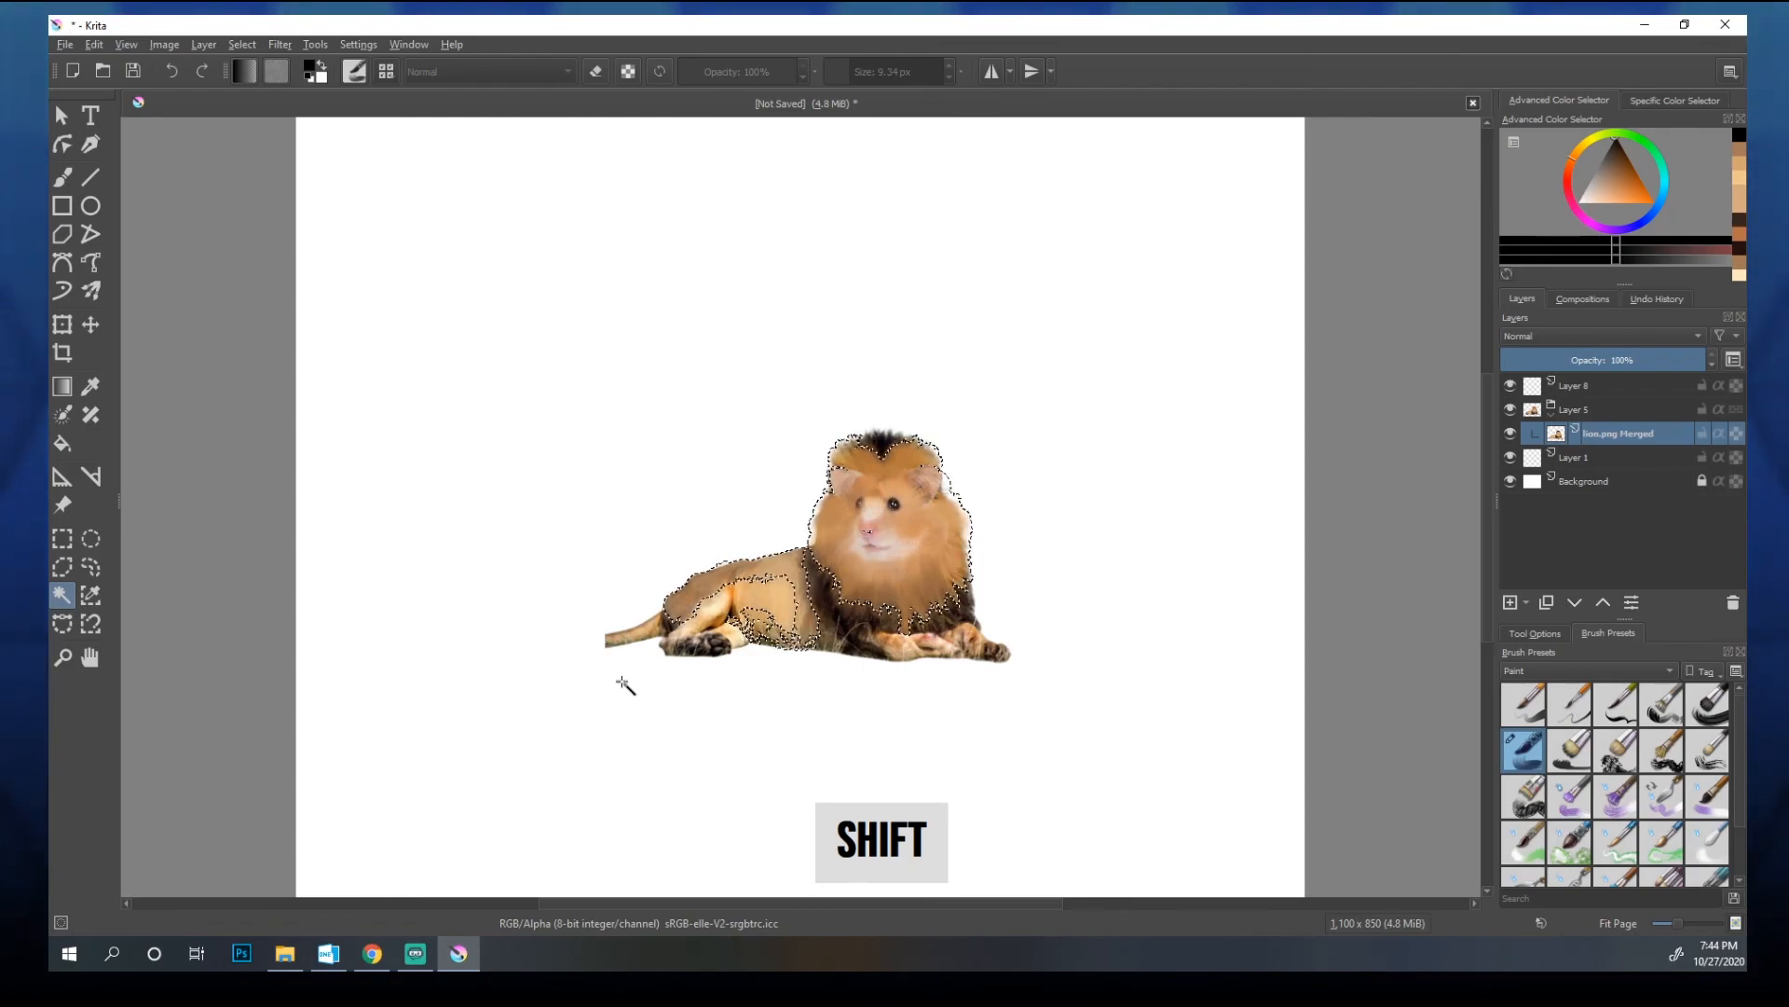
# Step: Subtract colour areas around the muzzle from the contiguous selection and clear the whole selection
pyautogui.keyDown('alt'); pyautogui.click(858, 528); pyautogui.keyUp('alt')
pyautogui.keyDown('alt'); pyautogui.click(866, 544); pyautogui.keyUp('alt')
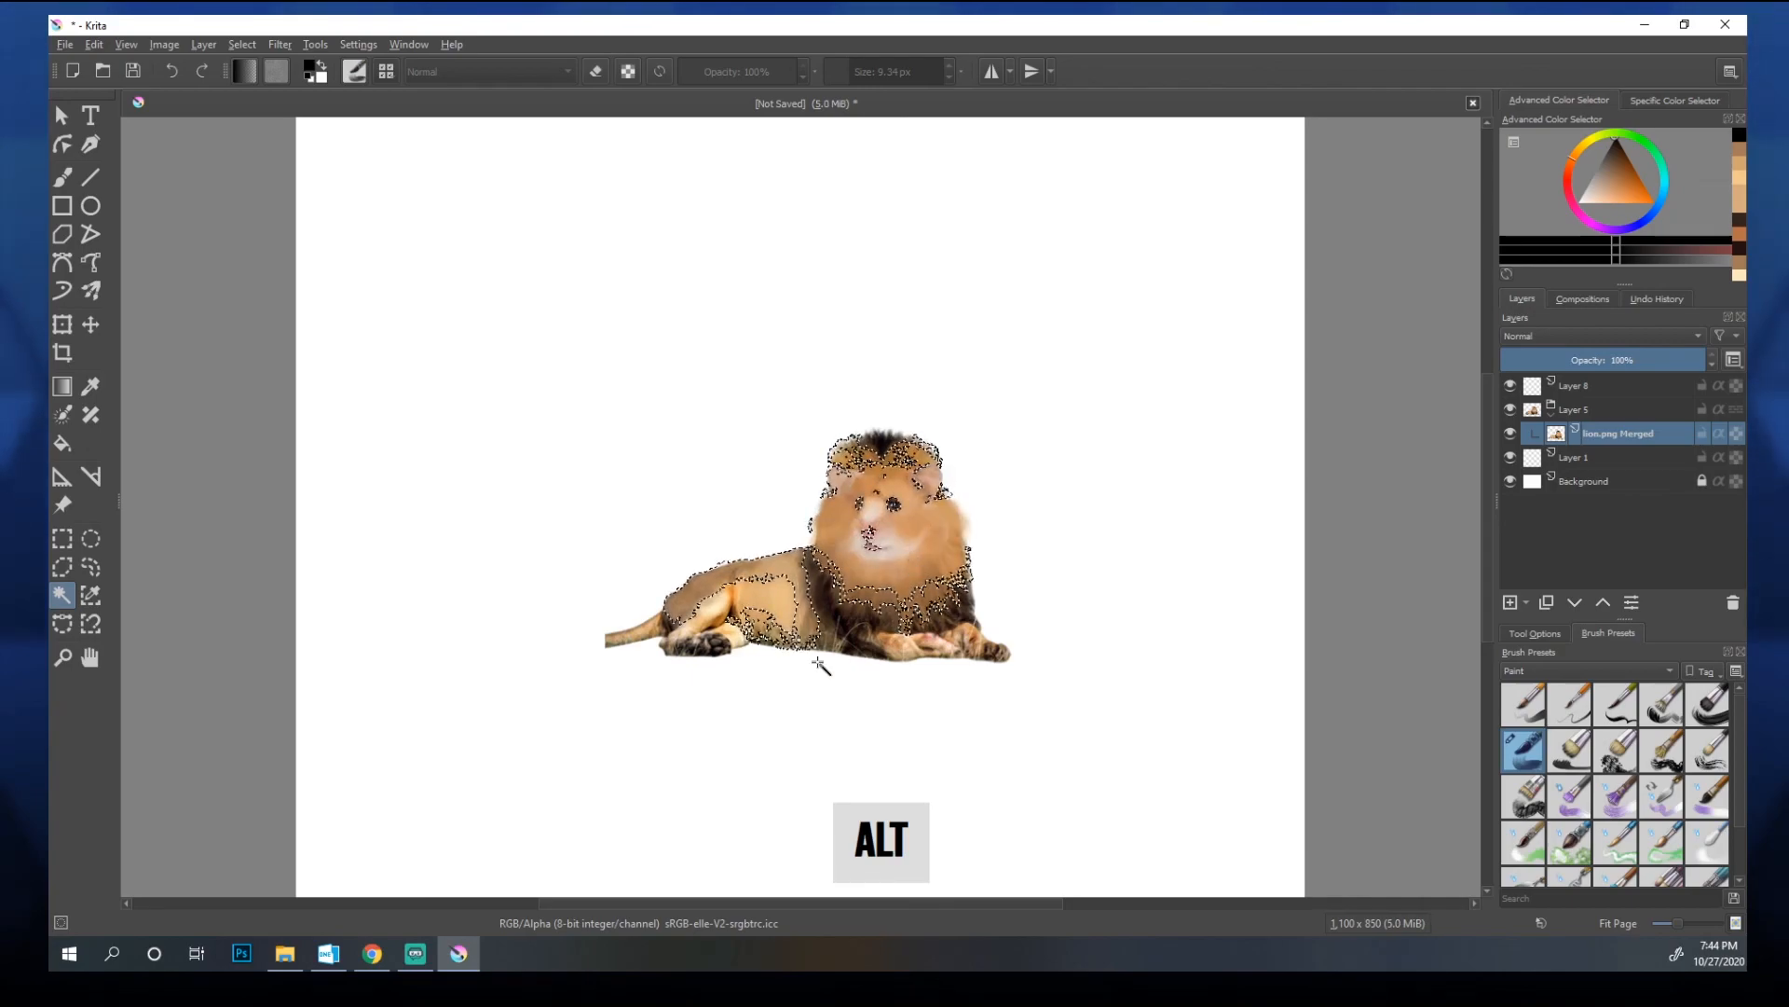
pyautogui.hotkey('ctrl', 'd')
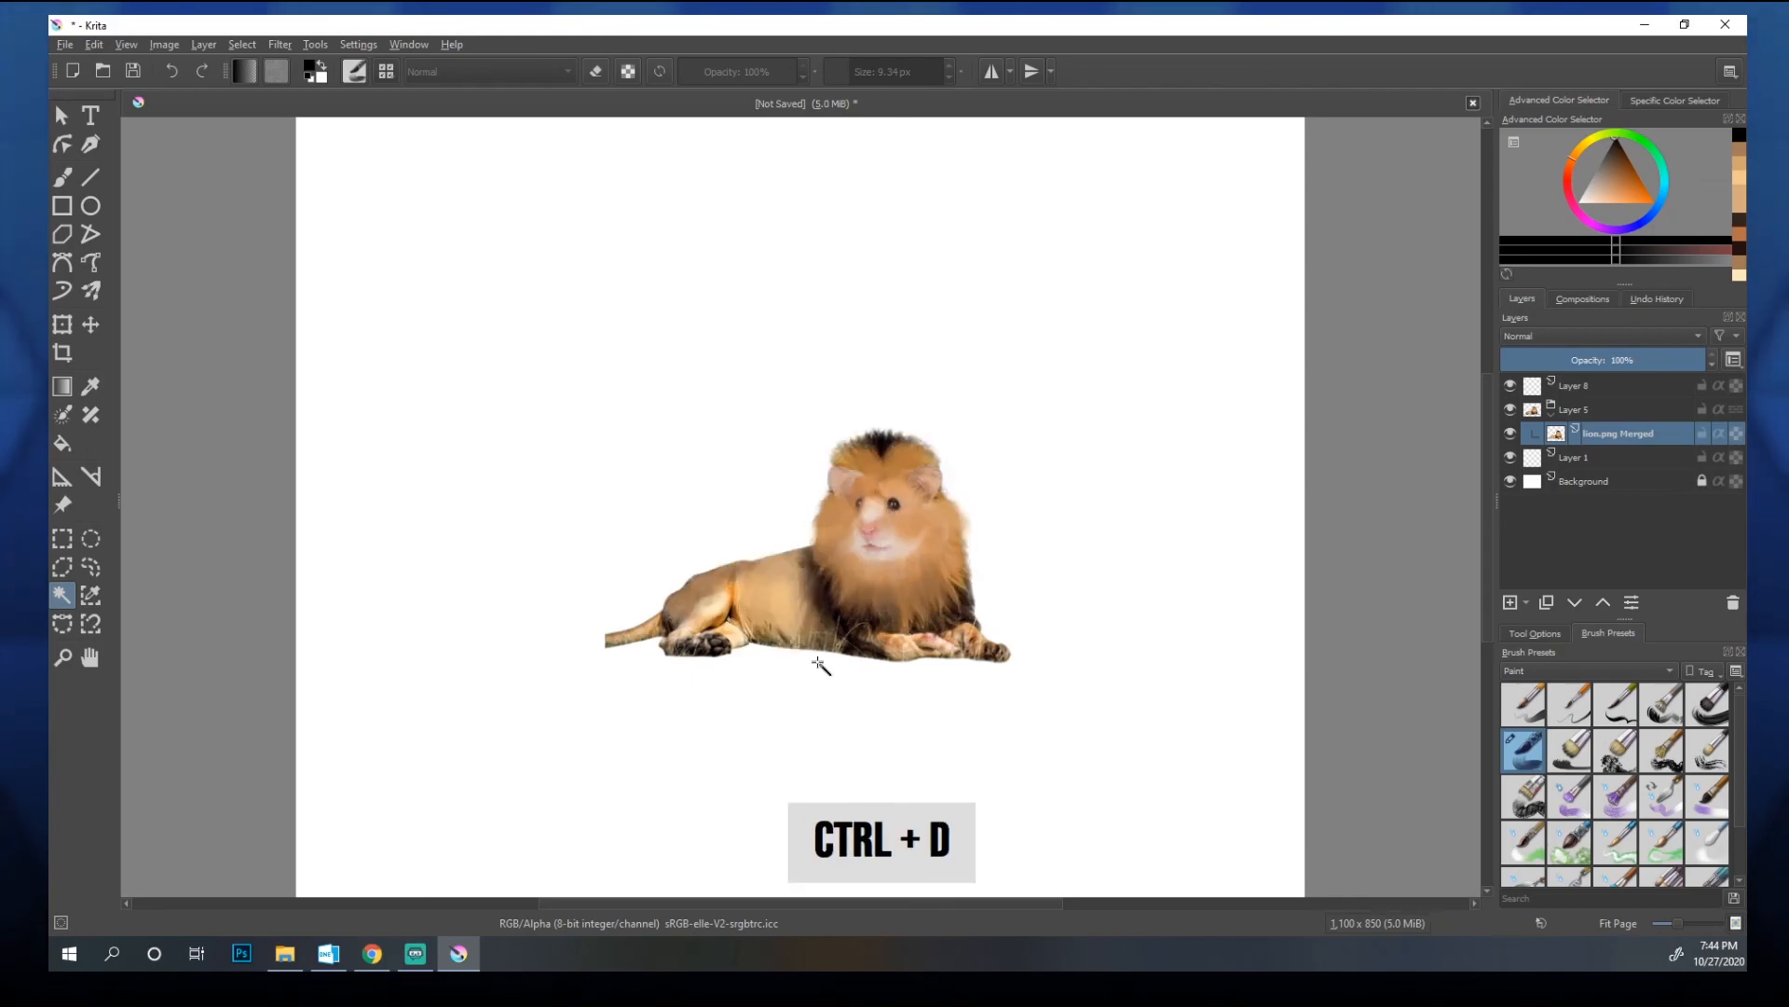
# Step: Handwrite the note "Shift → Add" in black with the brush on the empty canvas above the lion
pyautogui.press('b')
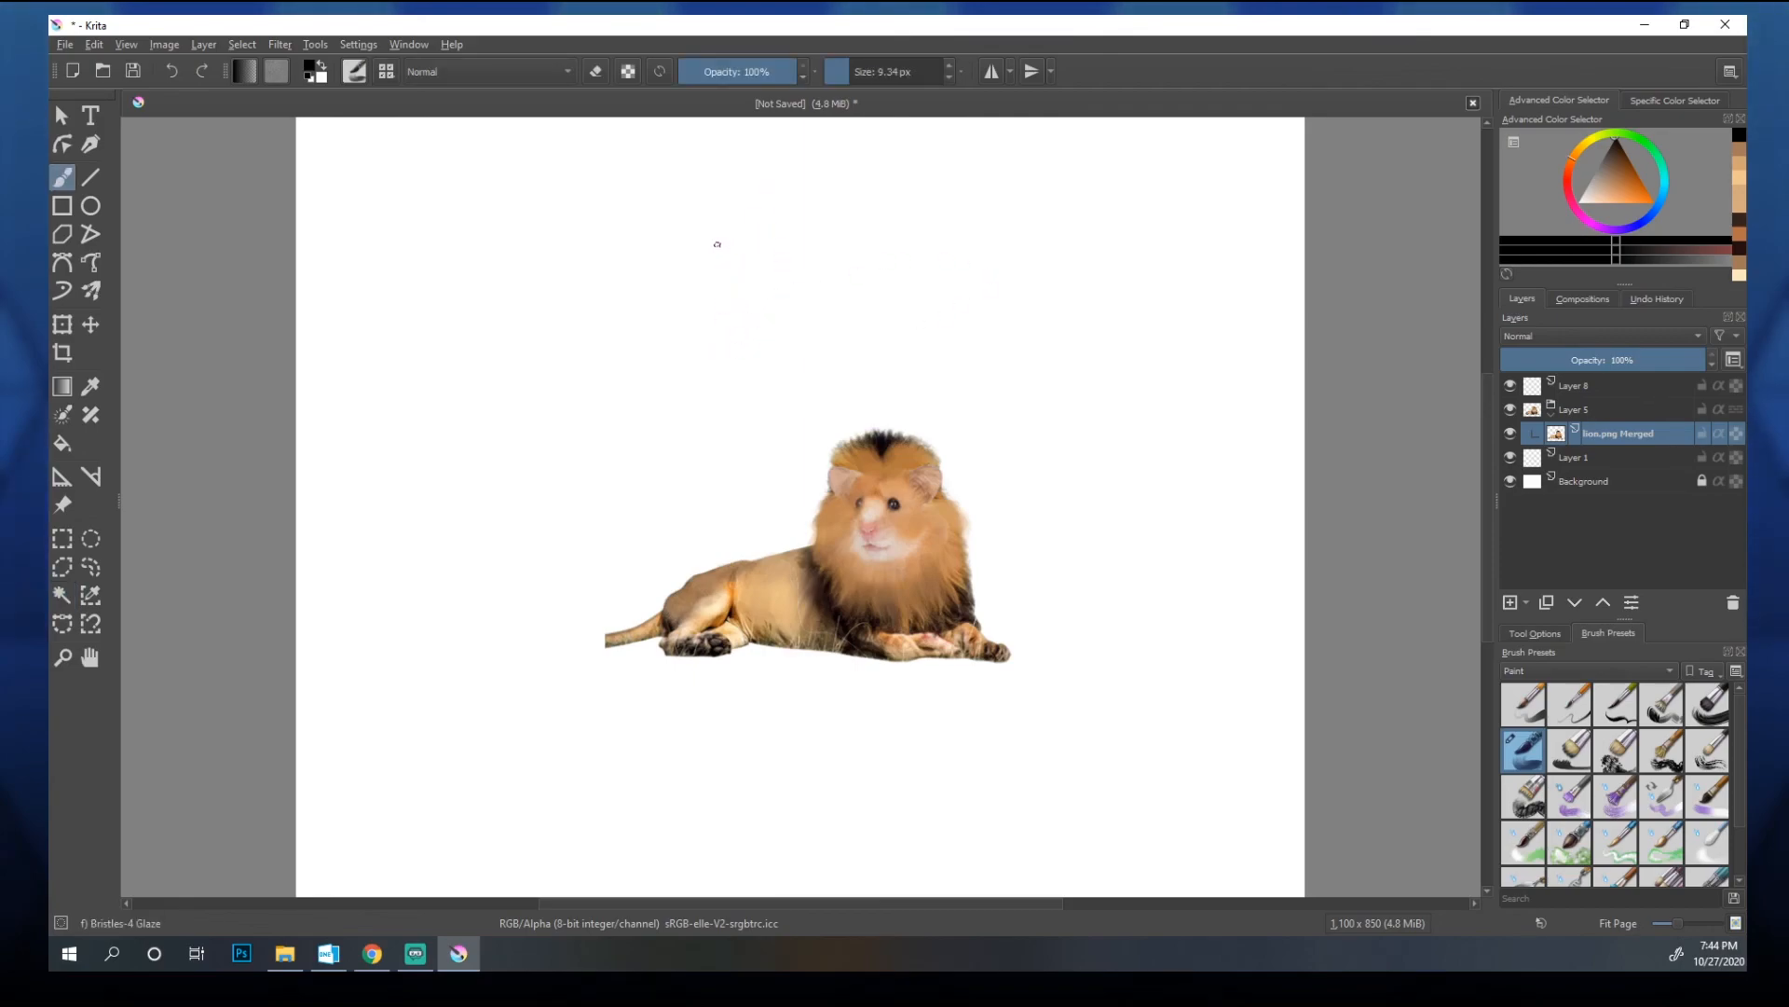
pyautogui.moveTo(717, 256)
pyautogui.mouseDown()
pyautogui.moveTo(739, 230)
pyautogui.moveTo(765, 259)
pyautogui.mouseUp()
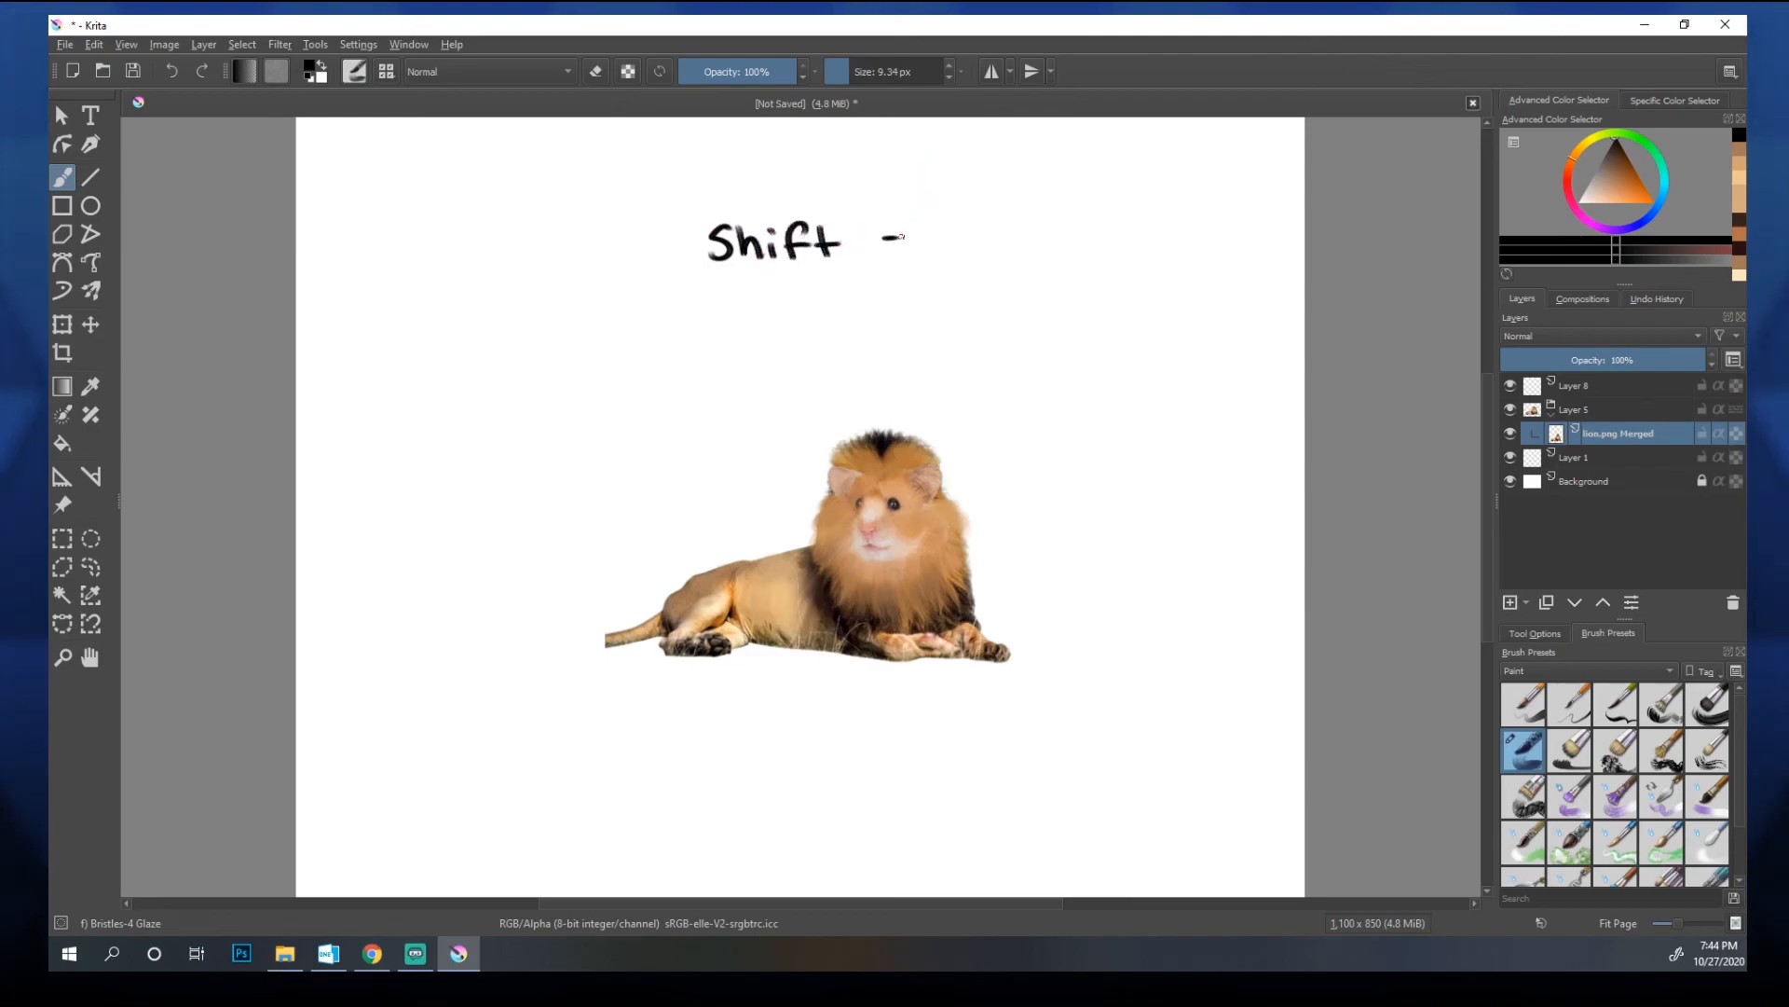
pyautogui.moveTo(949, 231); pyautogui.dragTo(974, 250)
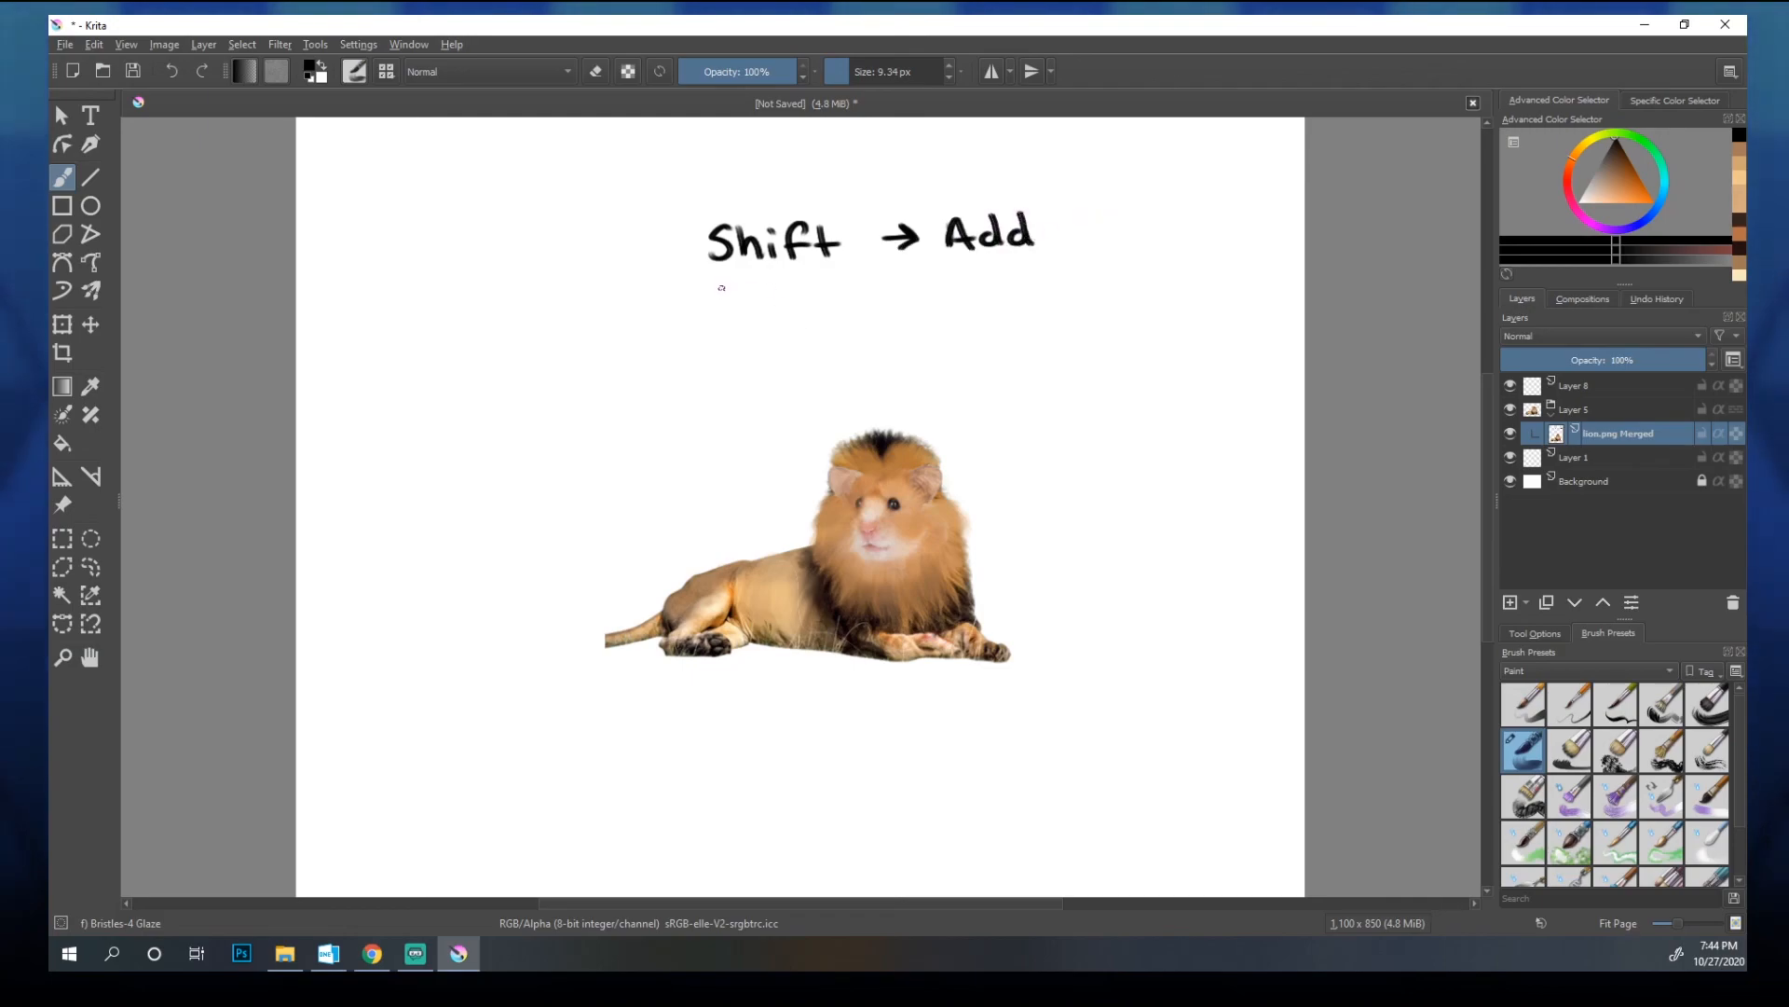
# Step: Handwrite the second note "Alt → Remove" in black directly beneath the "Shift → Add" line
pyautogui.moveTo(717, 322); pyautogui.dragTo(749, 312)
pyautogui.moveTo(763, 286)
pyautogui.mouseDown()
pyautogui.moveTo(764, 321)
pyautogui.moveTo(915, 299)
pyautogui.mouseUp()
pyautogui.moveTo(893, 290); pyautogui.dragTo(947, 318)
pyautogui.moveTo(946, 282); pyautogui.dragTo(976, 316)
pyautogui.moveTo(978, 307); pyautogui.dragTo(998, 315)
pyautogui.moveTo(1004, 300)
pyautogui.mouseDown()
pyautogui.moveTo(1043, 314)
pyautogui.moveTo(1099, 292)
pyautogui.moveTo(1134, 314)
pyautogui.mouseUp()
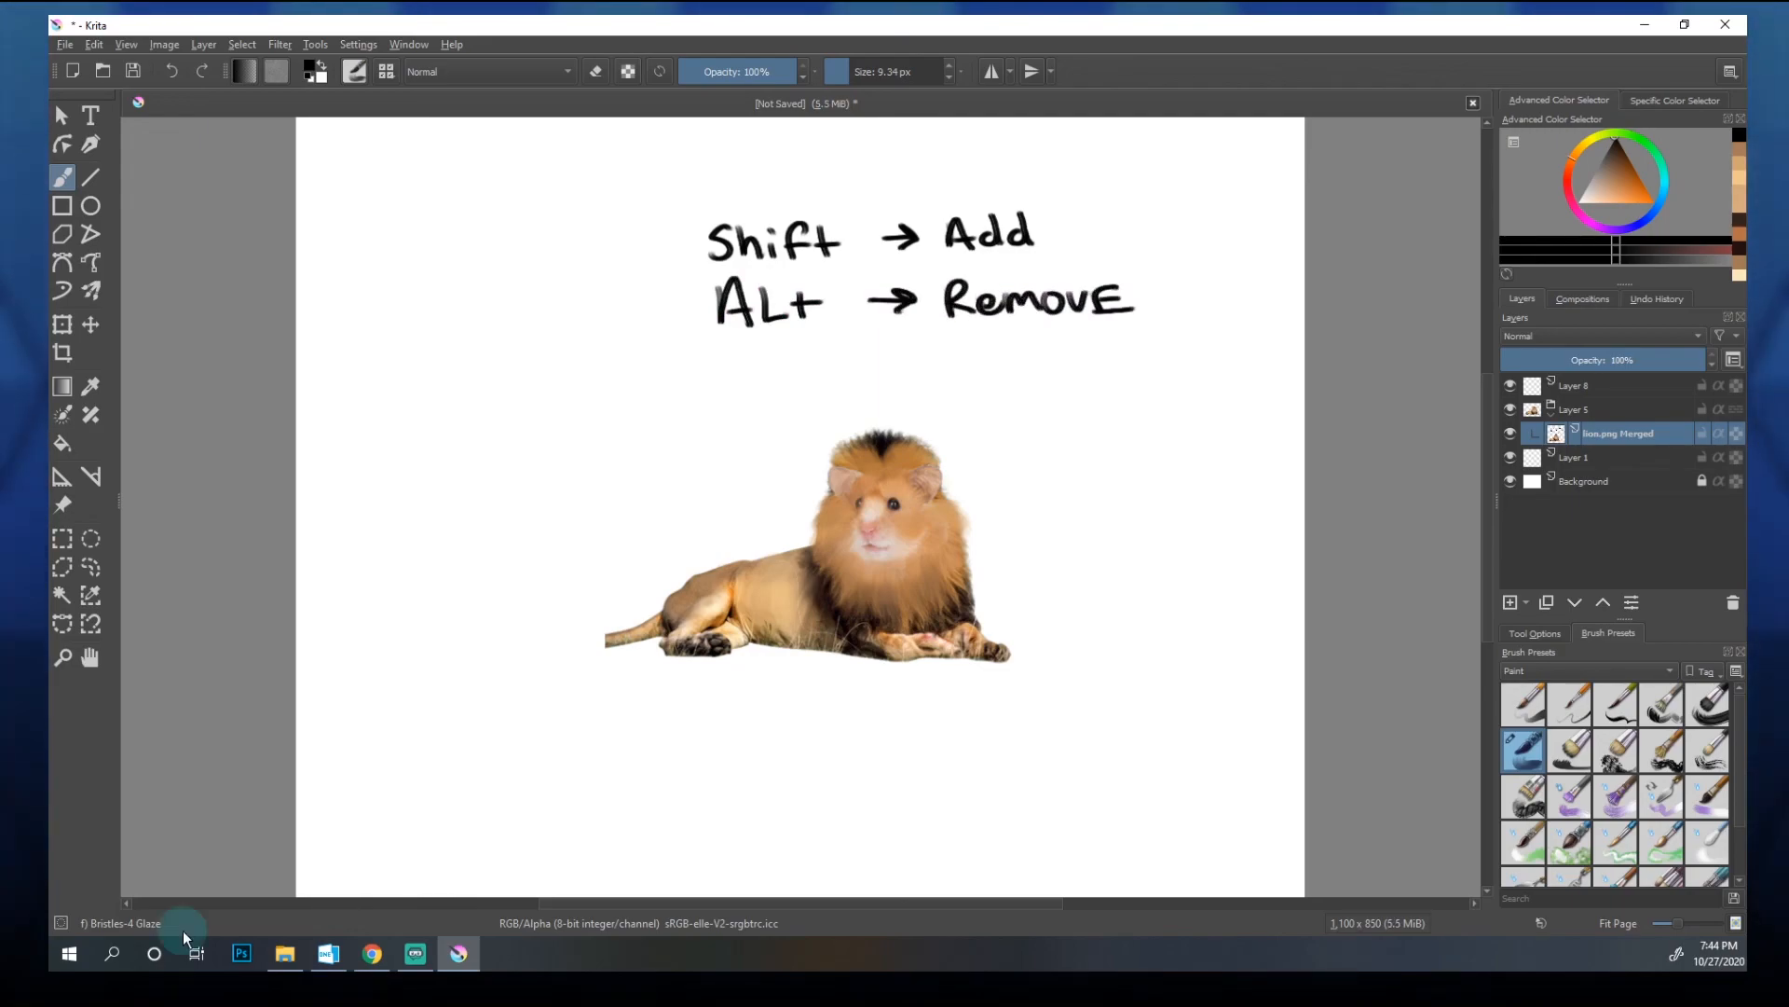
# Step: Outline both handwritten notes with a freehand selection, delete them and clear the selection
pyautogui.click(91, 567)
pyautogui.moveTo(853, 160)
pyautogui.mouseDown()
pyautogui.moveTo(667, 360)
pyautogui.moveTo(1166, 220)
pyautogui.moveTo(685, 210)
pyautogui.mouseUp()
pyautogui.press('Delete')
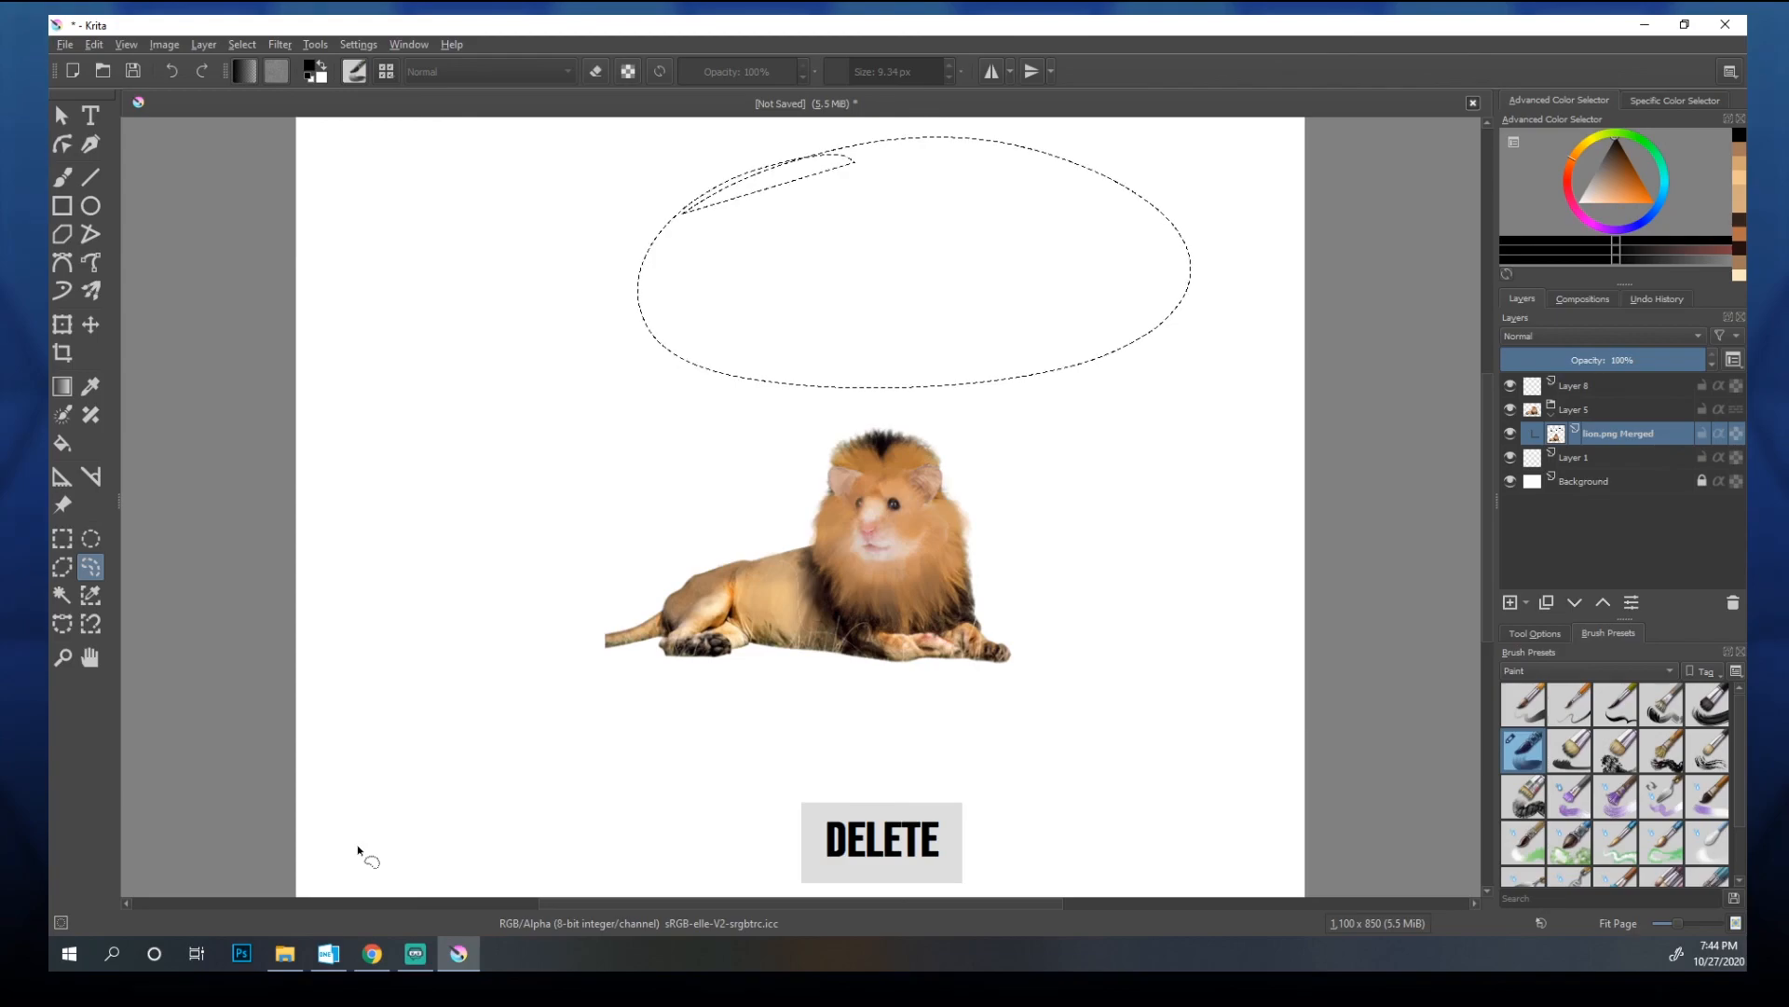
pyautogui.hotkey('ctrl', 'shift', 'a')
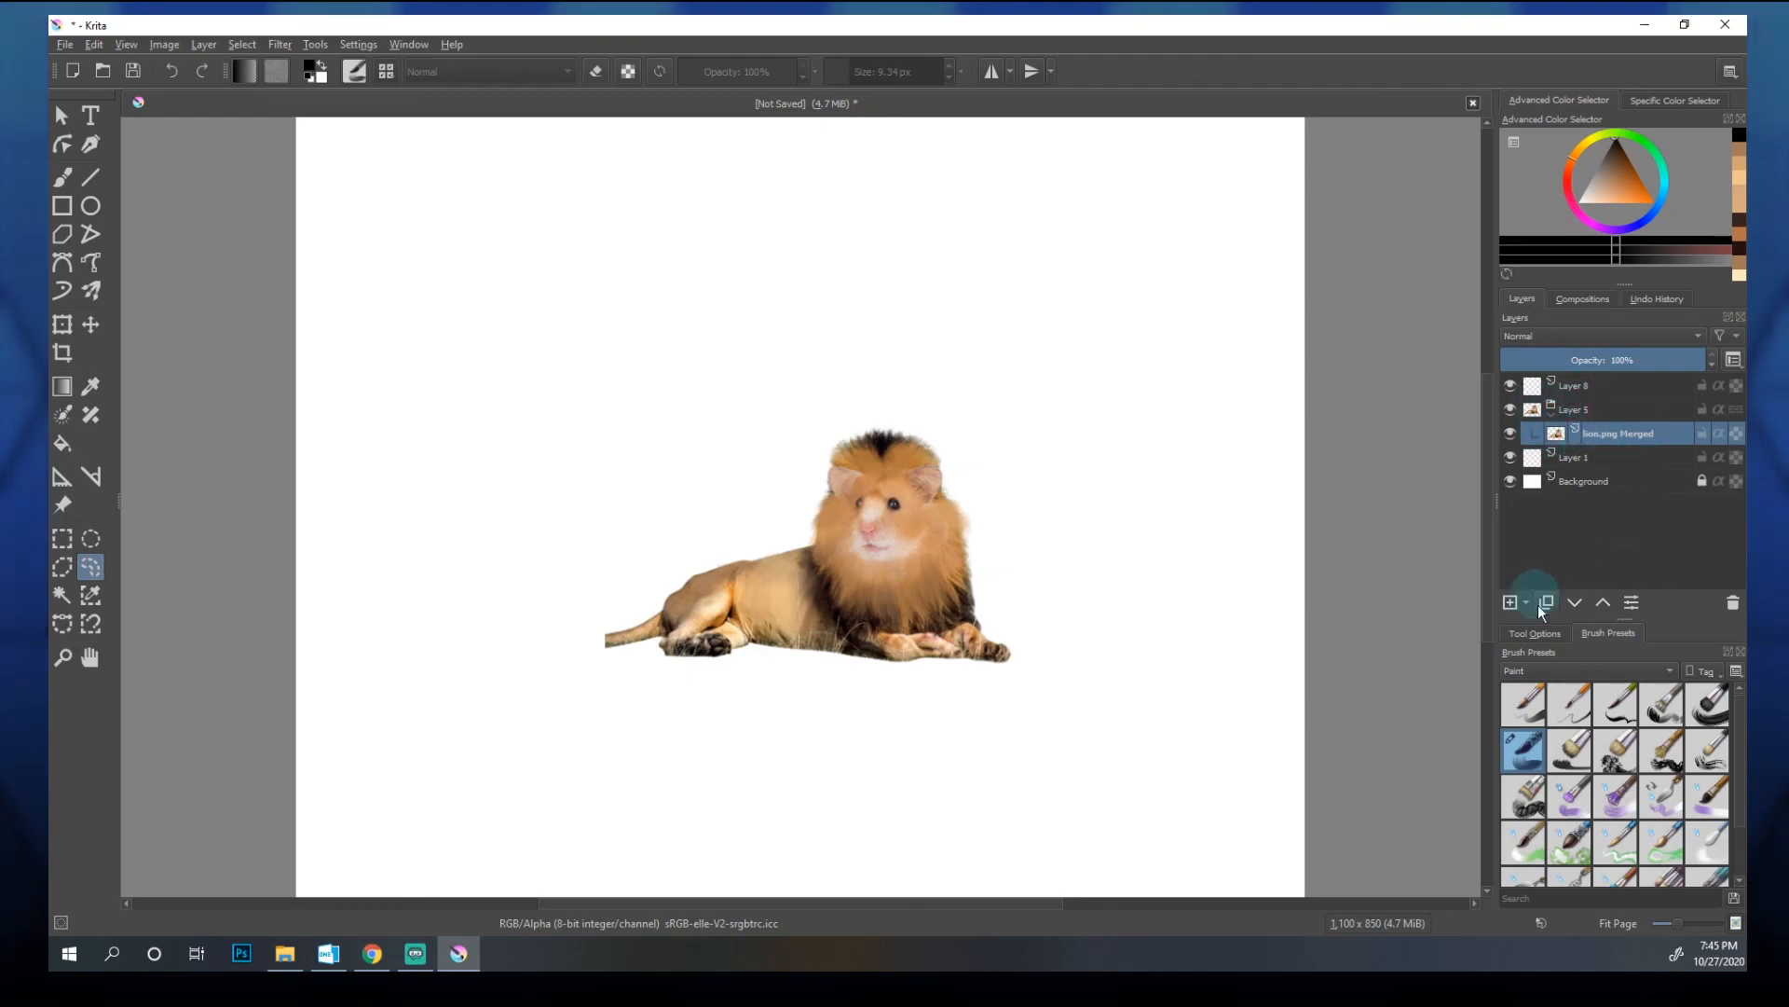
# Step: Select the continuous range of layers inside the Layer 5 group, from Layer 12 through lion.png Merged
pyautogui.click(1587, 410)
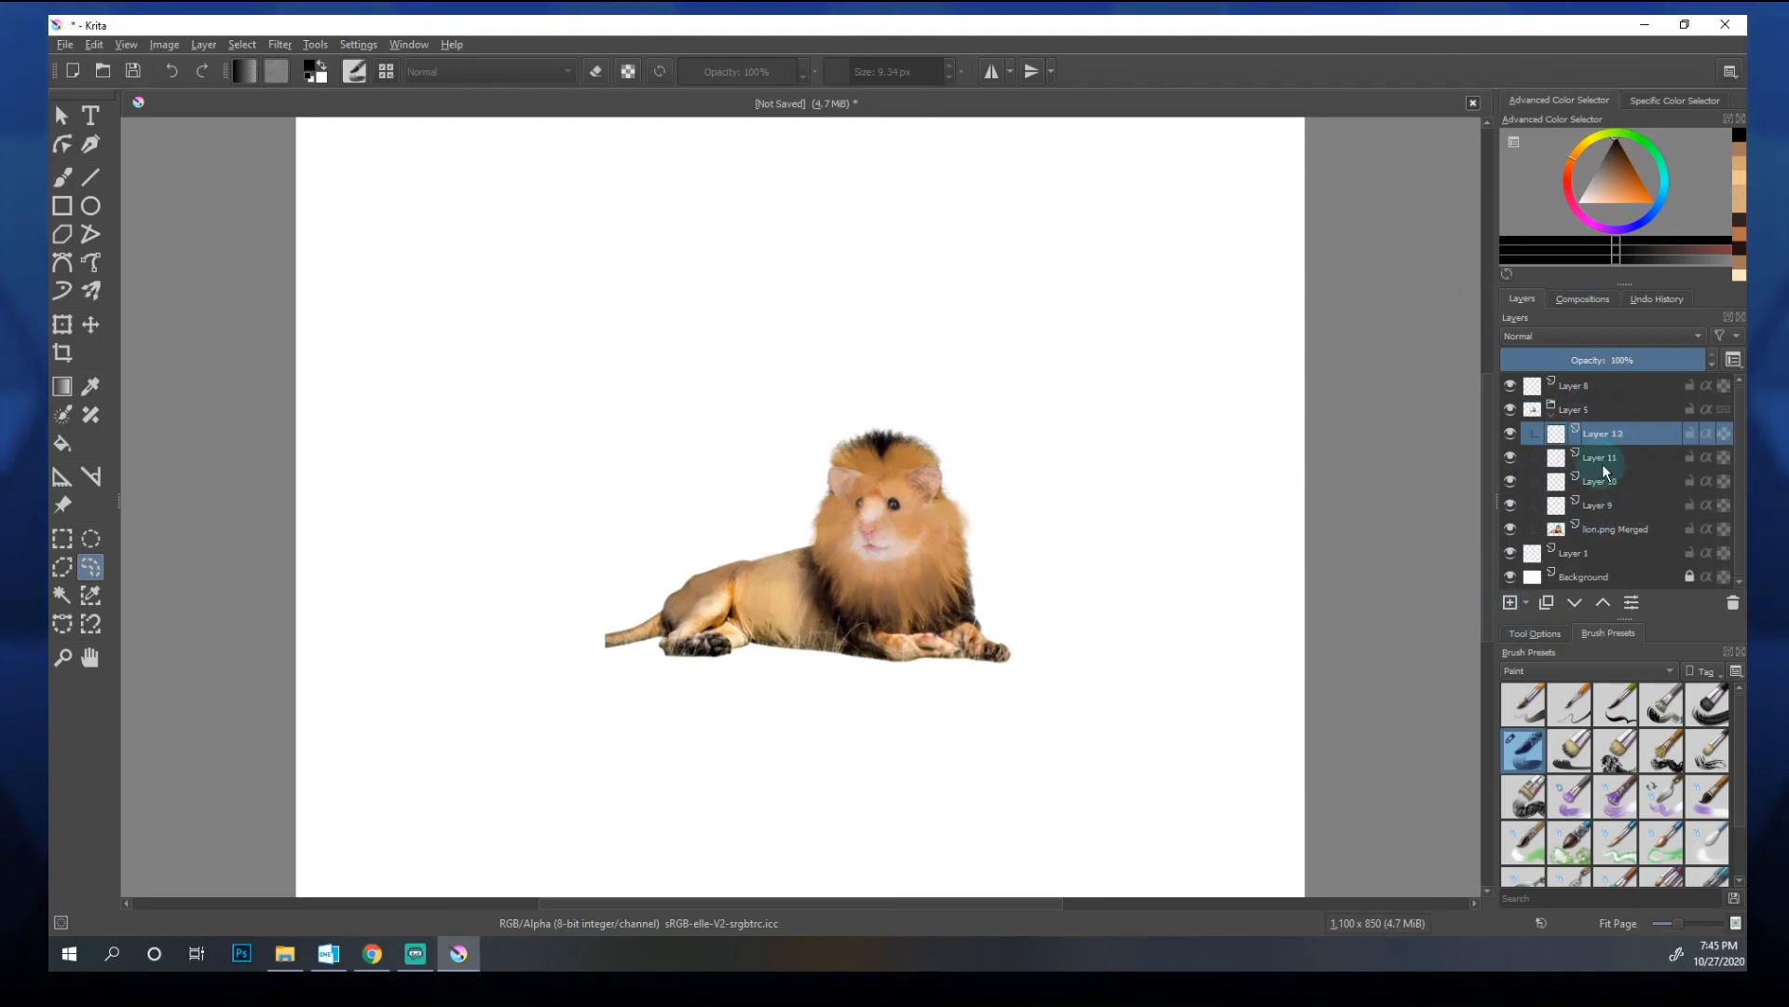
pyautogui.click(1613, 412)
pyautogui.click(1605, 436)
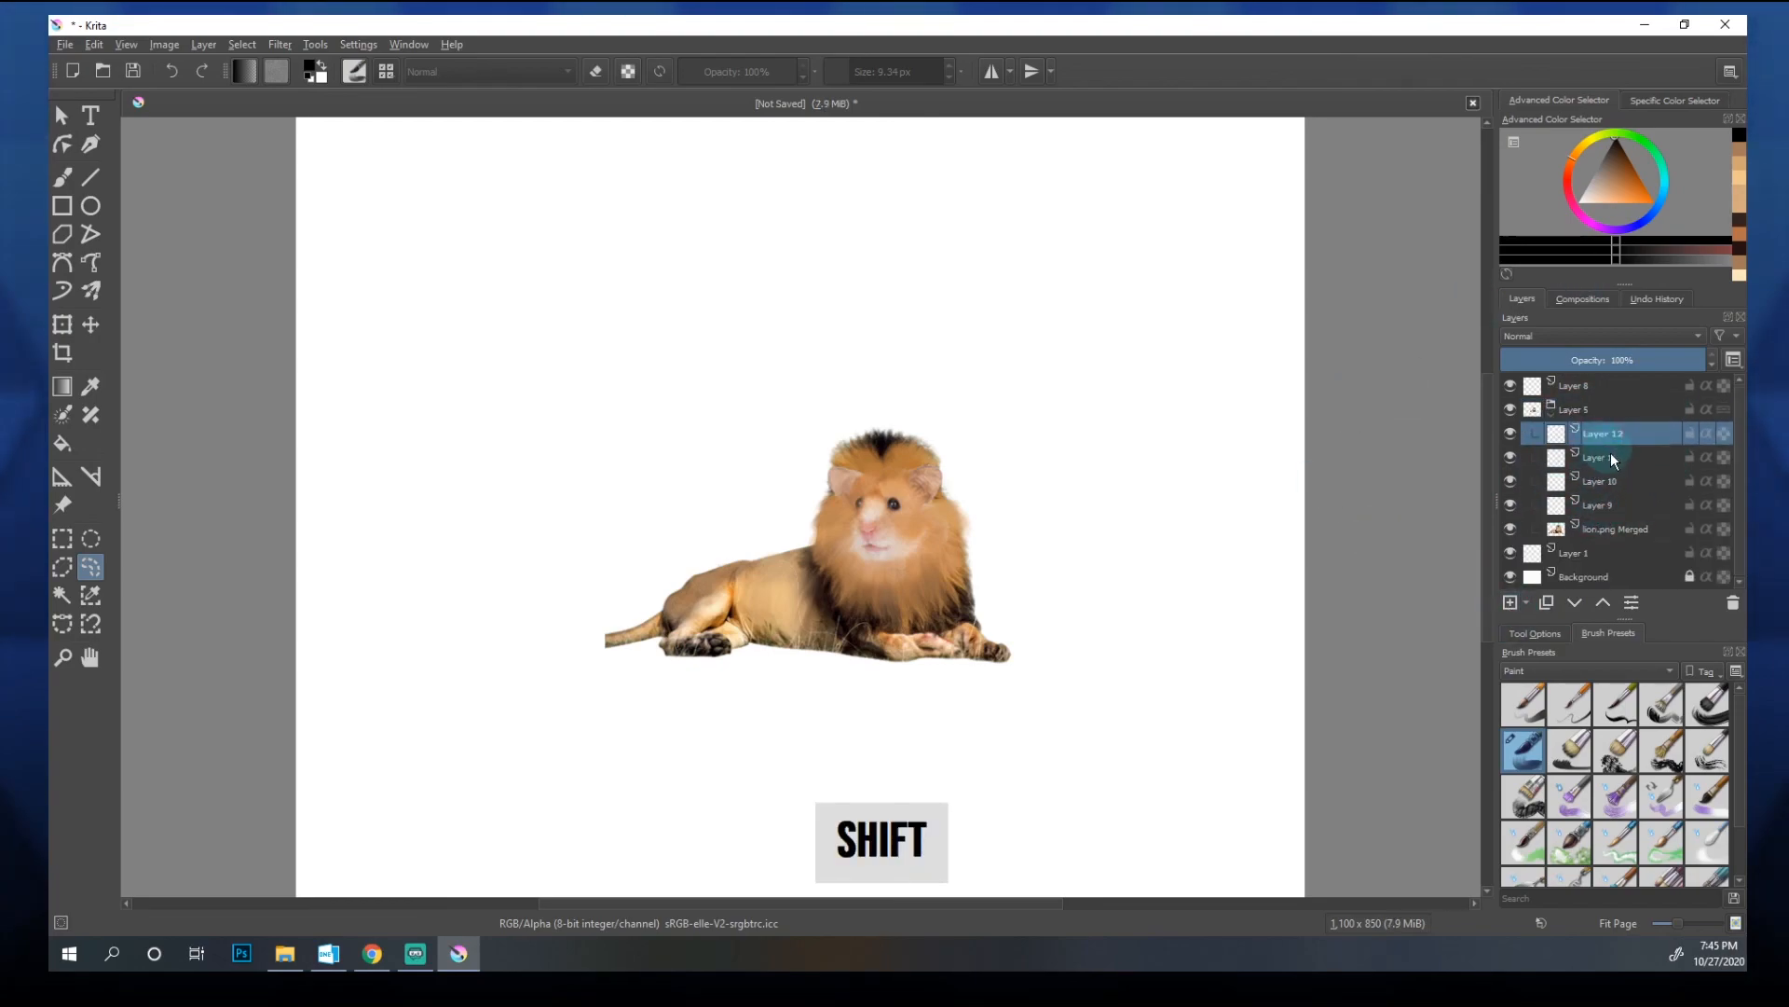
pyautogui.keyDown('shift'); pyautogui.click(1610, 528); pyautogui.keyUp('shift')
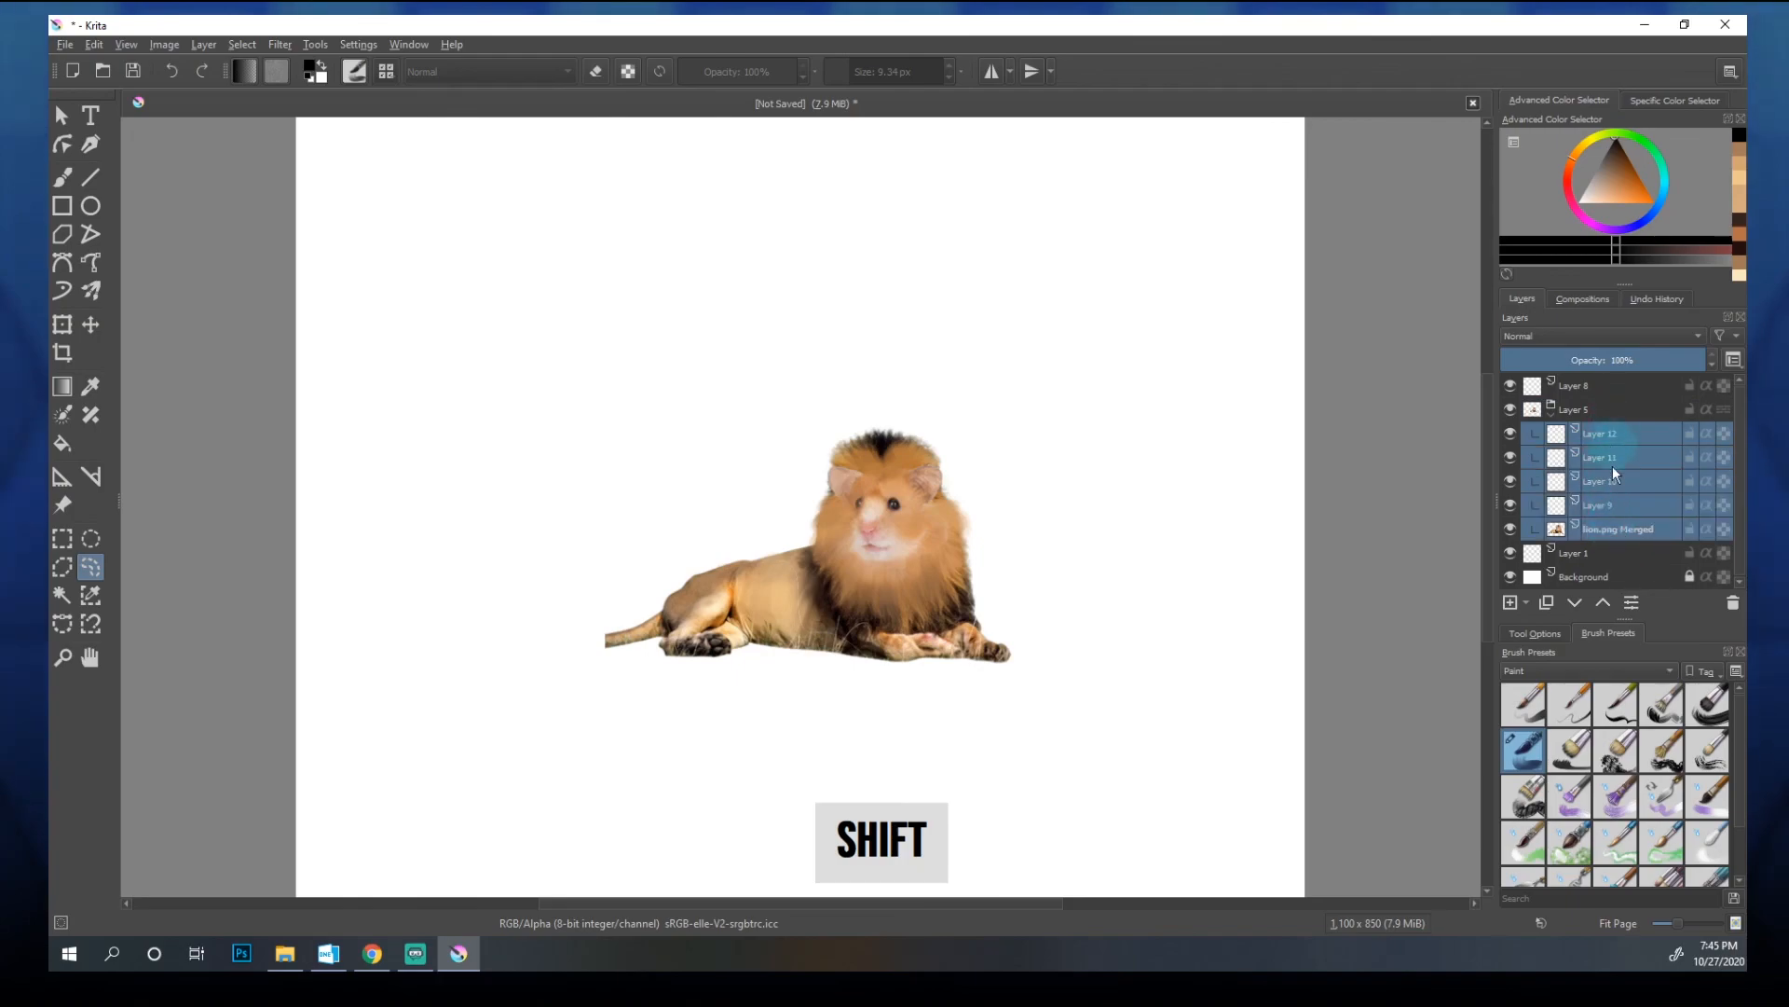
# Step: Repeat the range selection from Layer 12 to lion.png Merged, and make a shorter one from Layer 12 to Layer 9
pyautogui.click(1604, 533)
pyautogui.click(1607, 431)
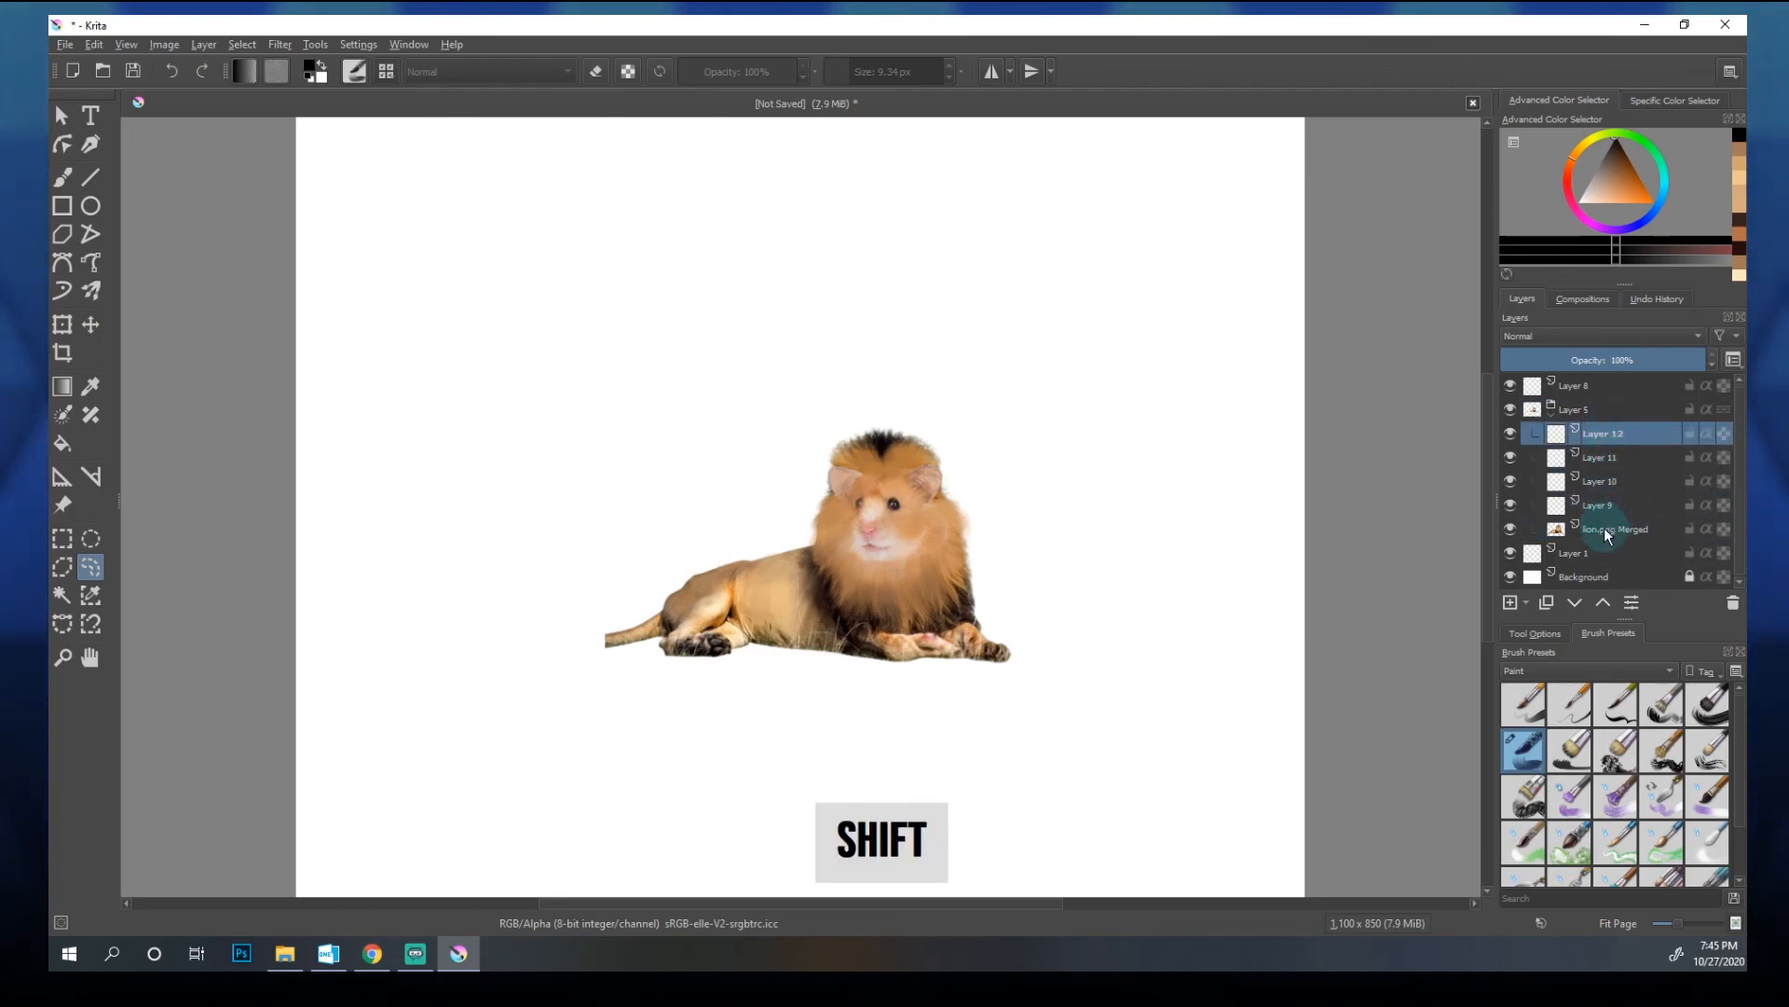
pyautogui.keyDown('shift'); pyautogui.click(1603, 527); pyautogui.keyUp('shift')
pyautogui.keyDown('shift'); pyautogui.click(1612, 460); pyautogui.keyUp('shift')
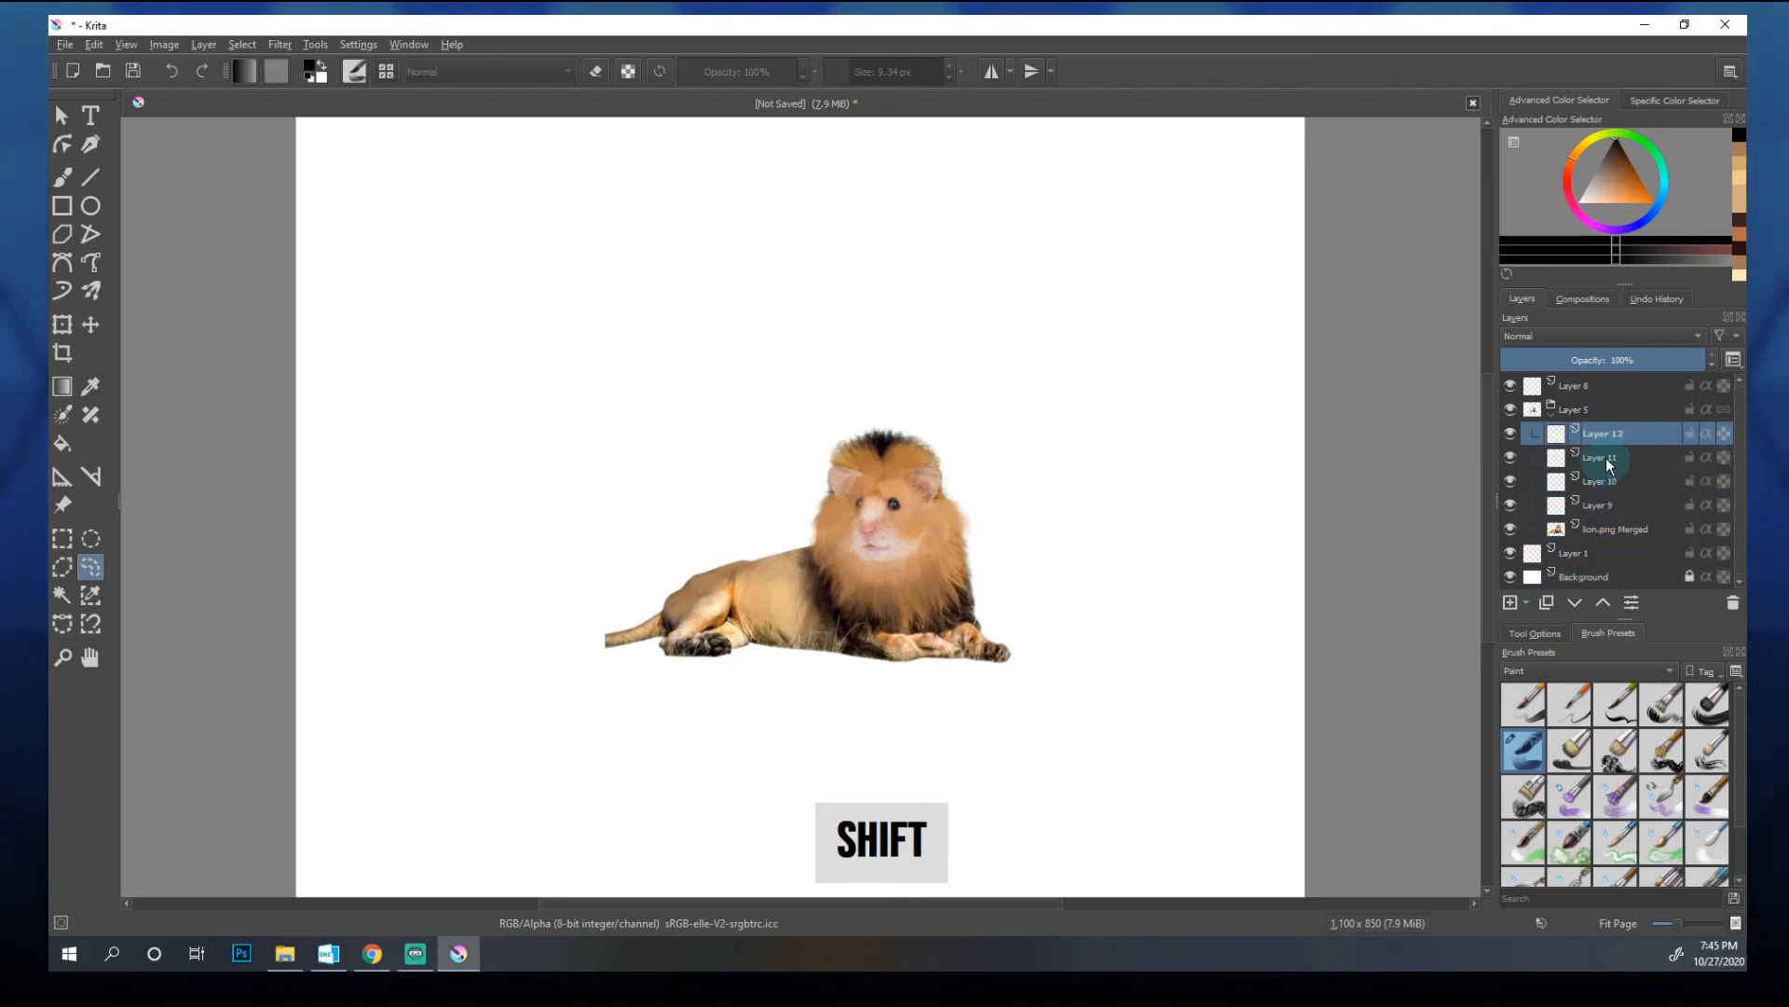
pyautogui.moveTo(1612, 476)
pyautogui.mouseDown()
pyautogui.moveTo(1614, 530)
pyautogui.moveTo(1615, 445)
pyautogui.mouseUp()
pyautogui.keyDown('shift'); pyautogui.click(1619, 499); pyautogui.keyUp('shift')
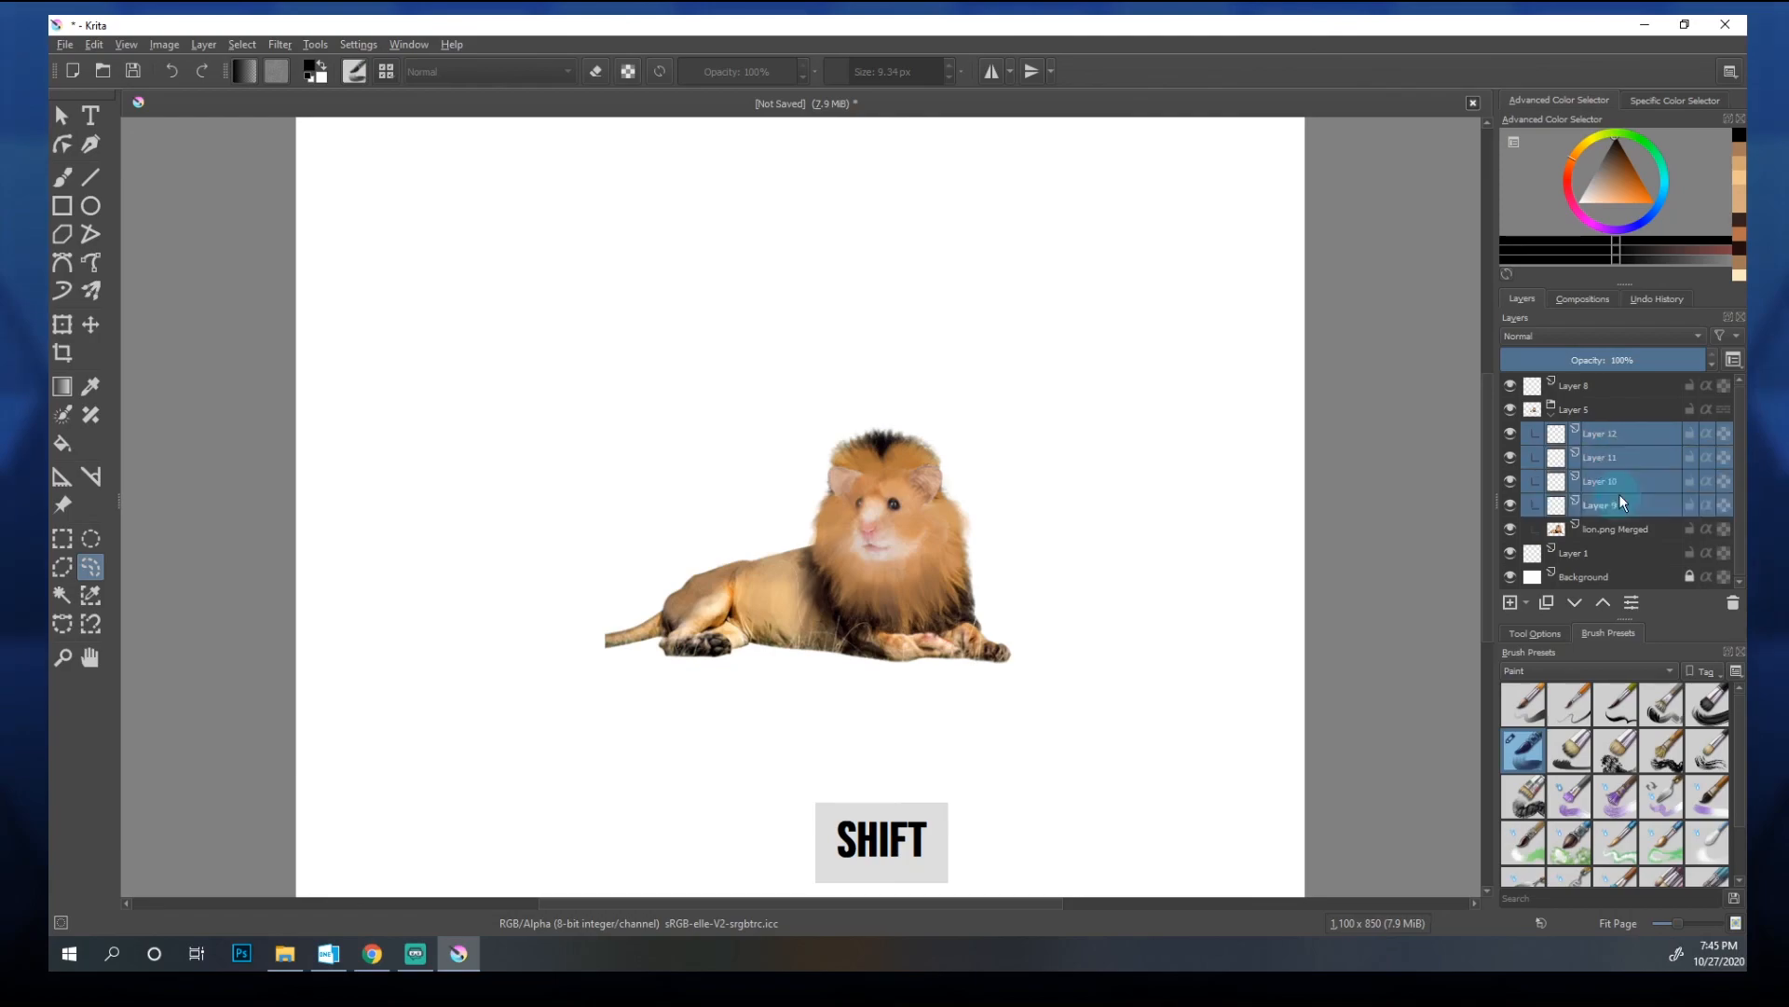
# Step: Select only the non-adjacent layers Layer 12, Layer 10, Layer 9 and Layer 1 together
pyautogui.click(1620, 436)
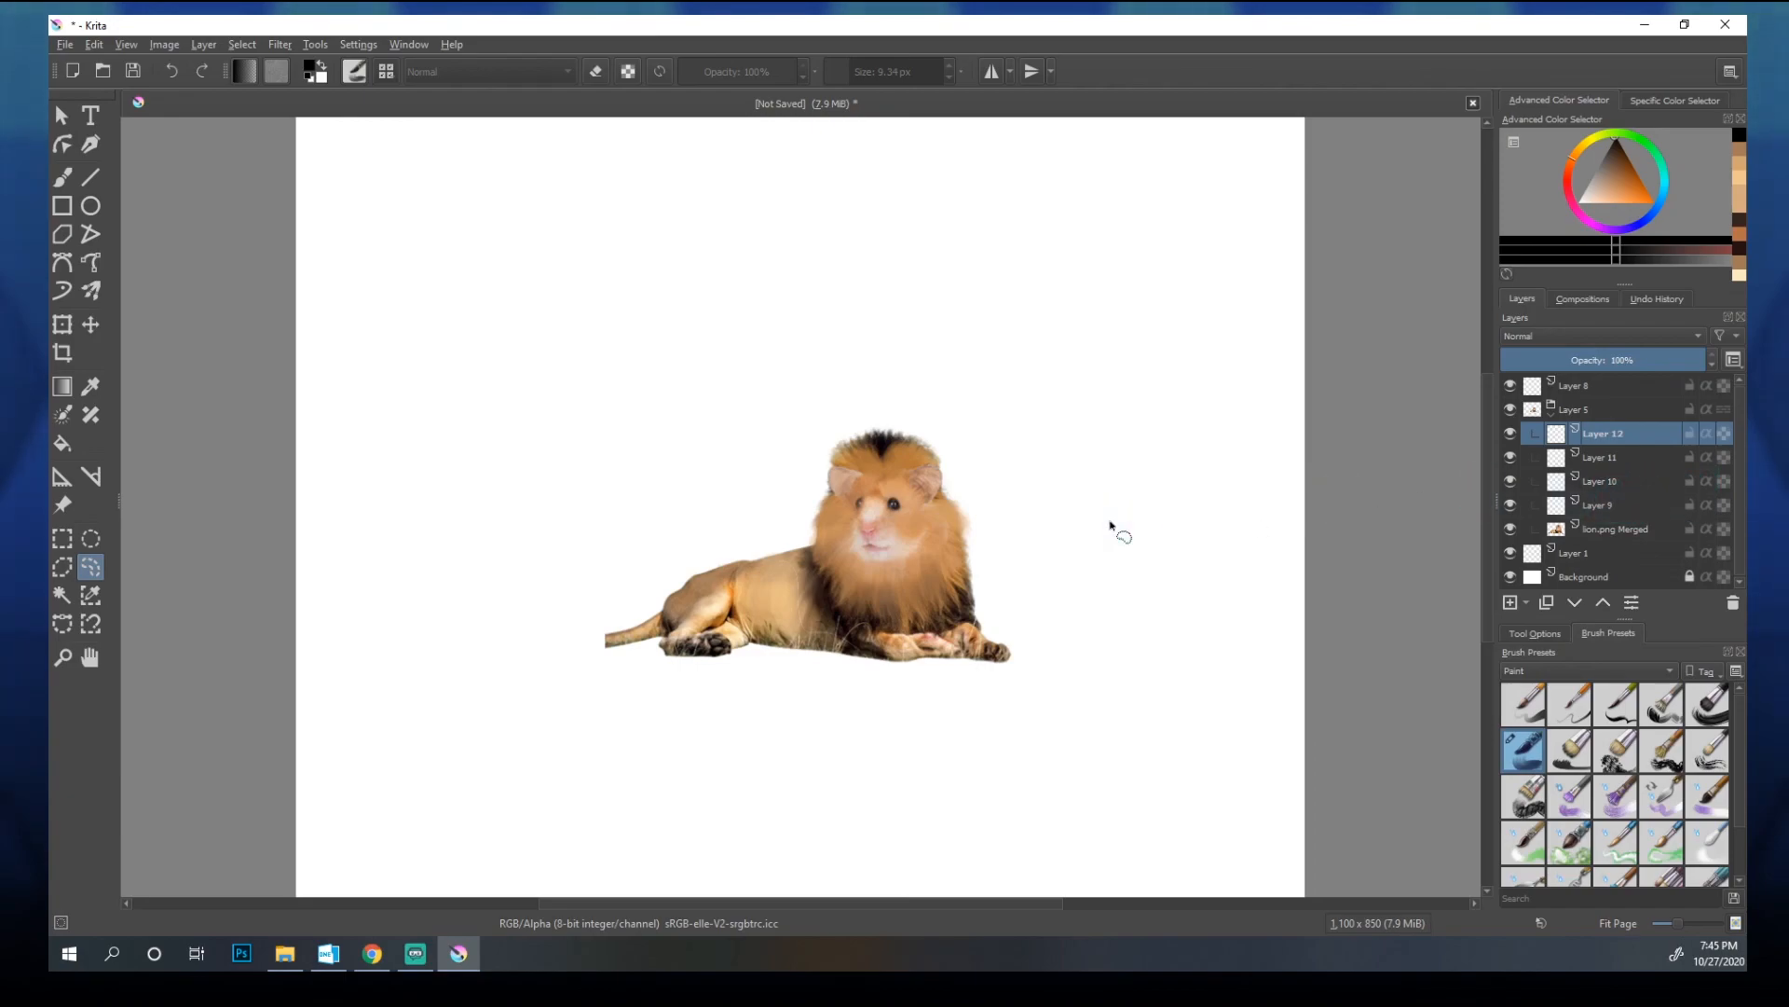
pyautogui.keyDown('ctrl'); pyautogui.click(1601, 480); pyautogui.keyUp('ctrl')
pyautogui.keyDown('ctrl'); pyautogui.click(1595, 507); pyautogui.keyUp('ctrl')
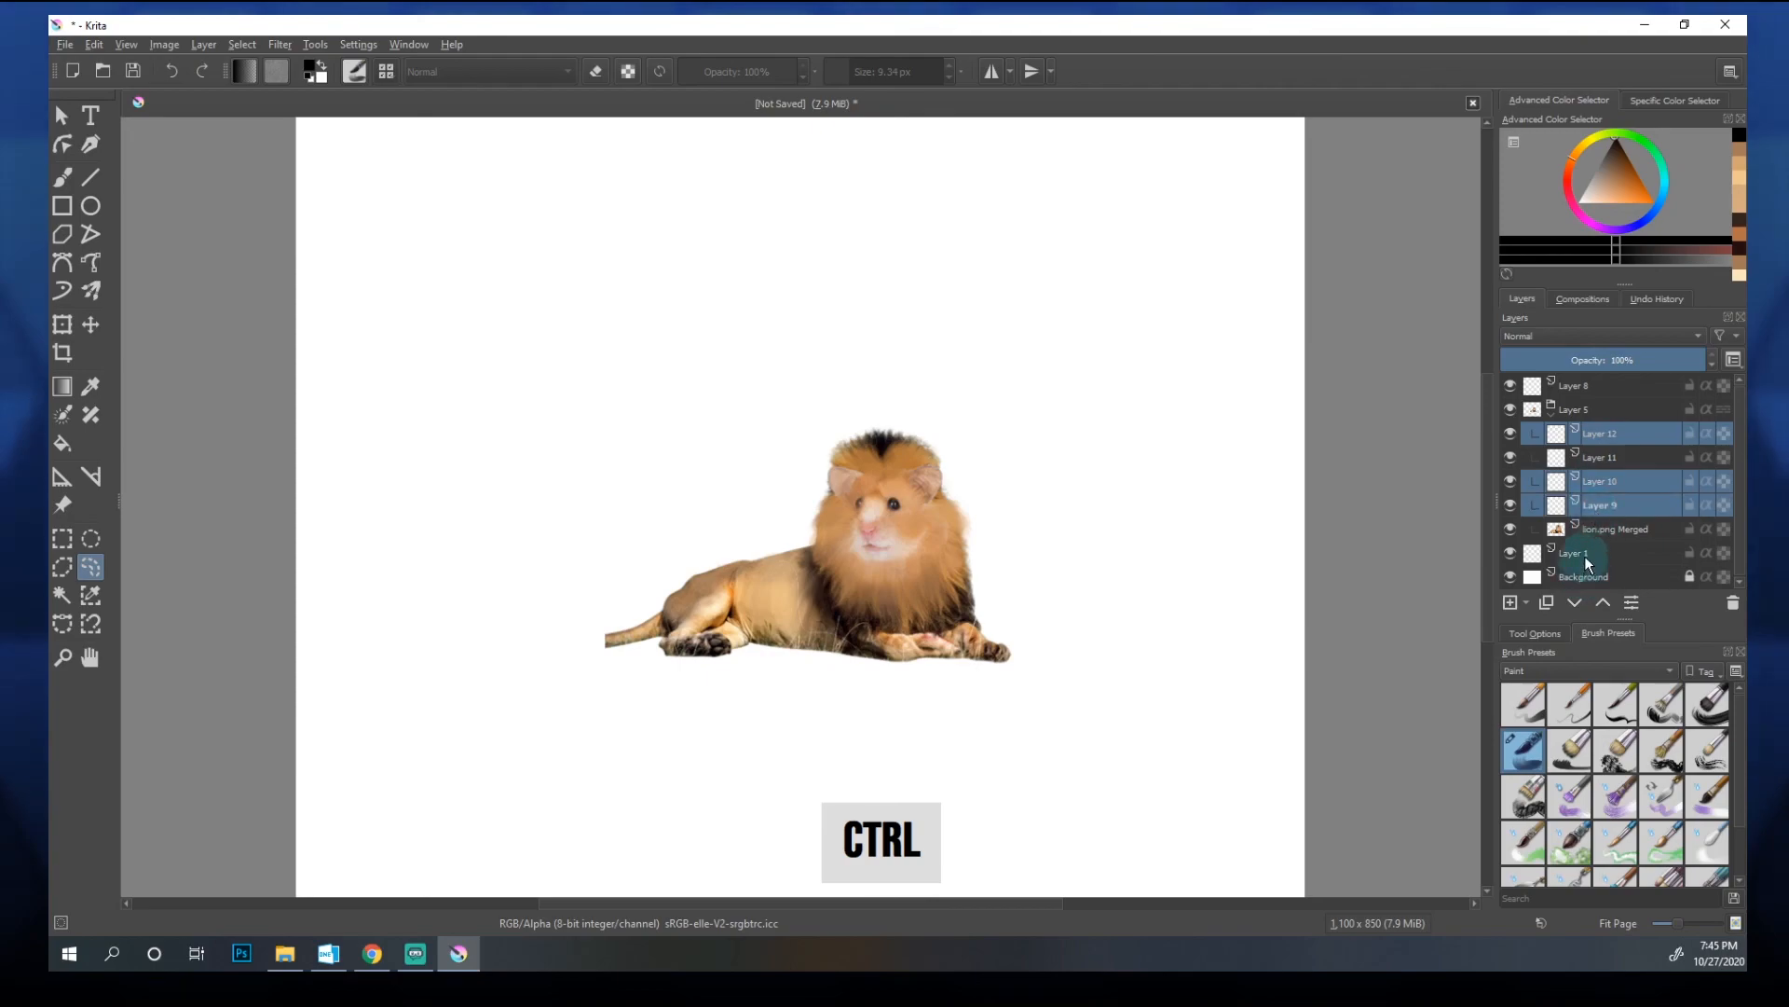
pyautogui.keyDown('ctrl'); pyautogui.click(1579, 555); pyautogui.keyUp('ctrl')
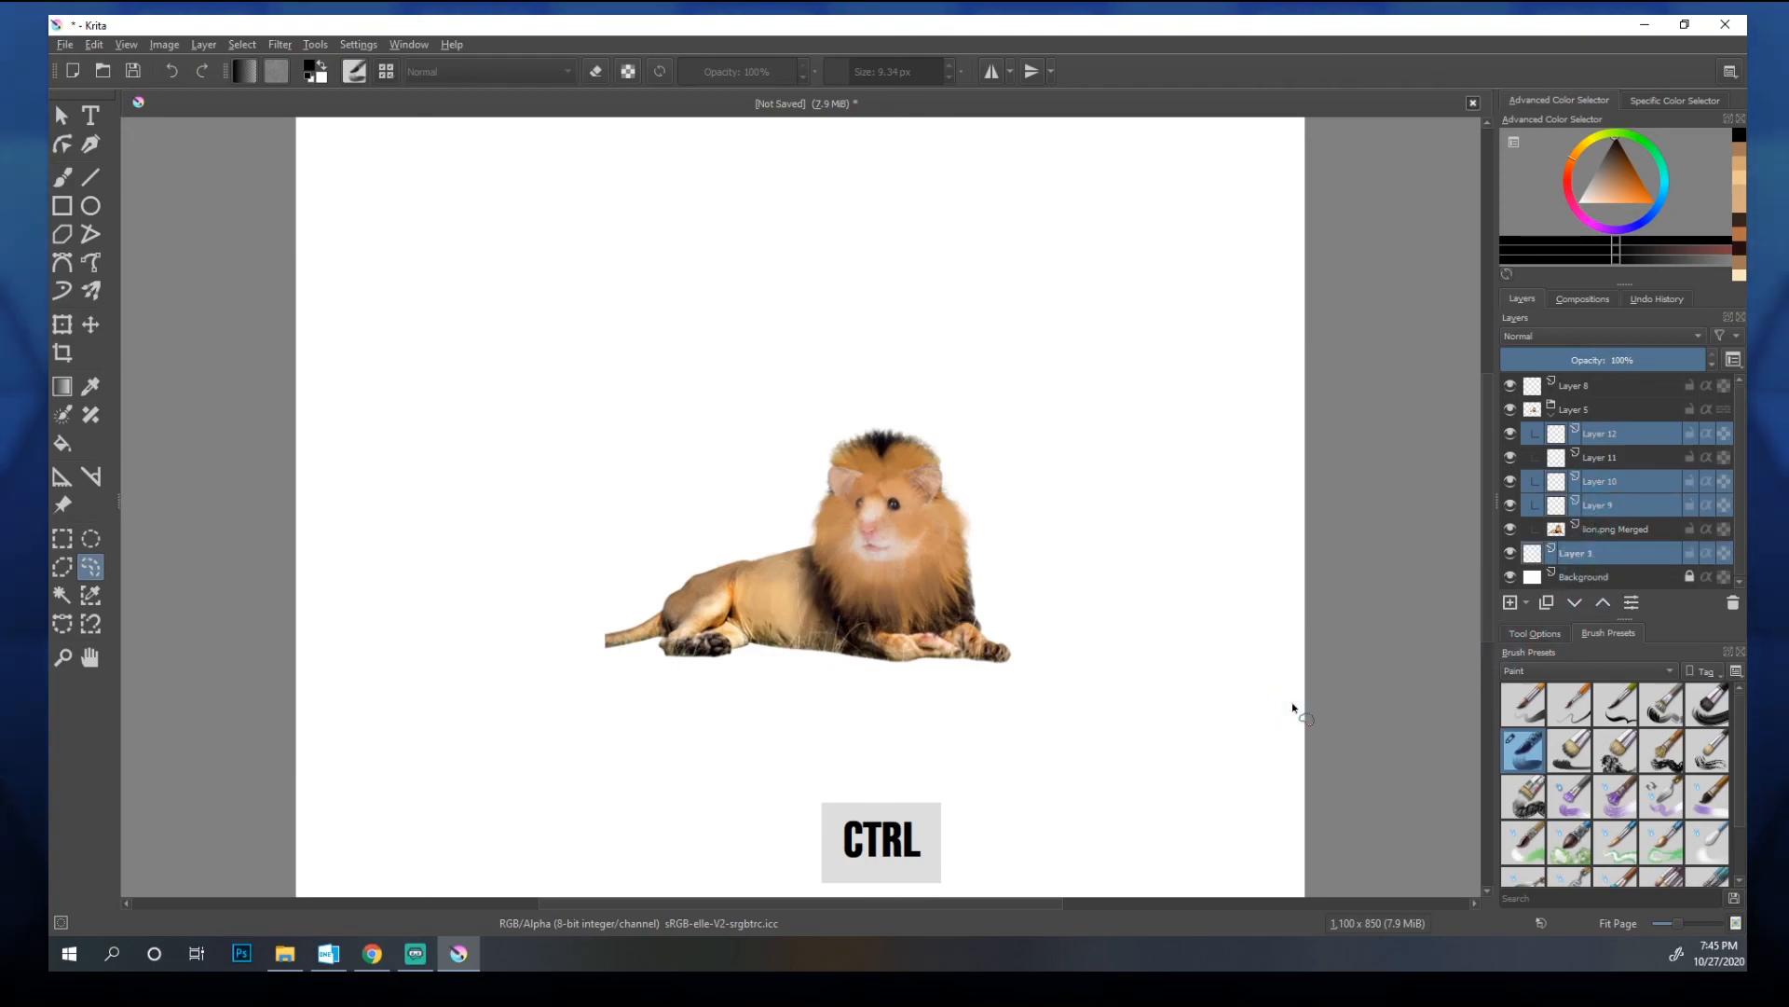